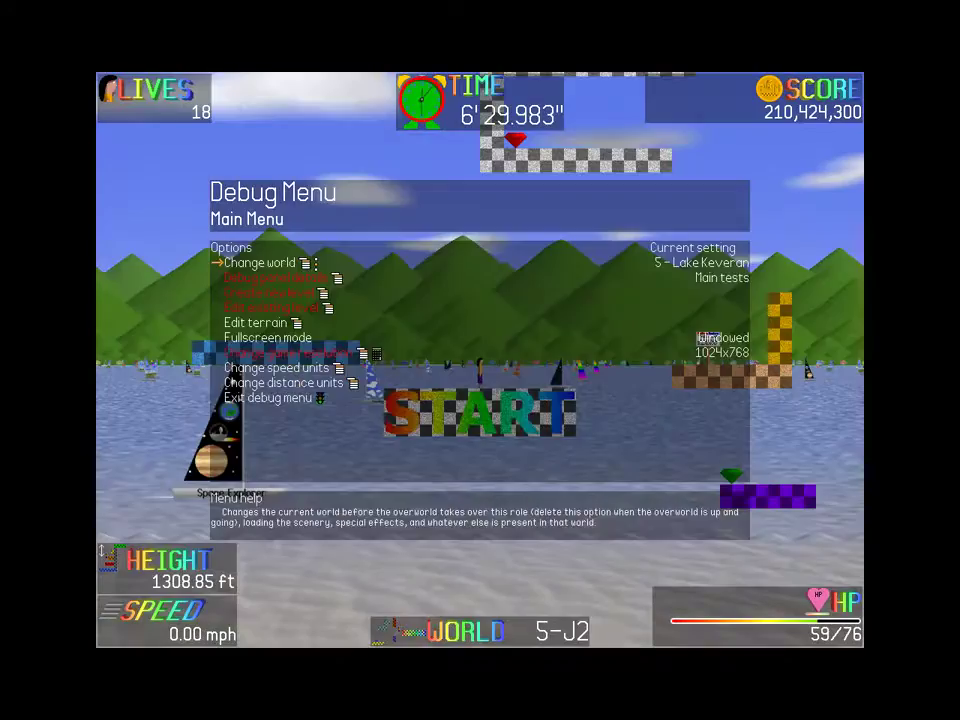
Resume play in the Lake Keveran world and launch the character from the blue platform high above the mountains
key(Escape)
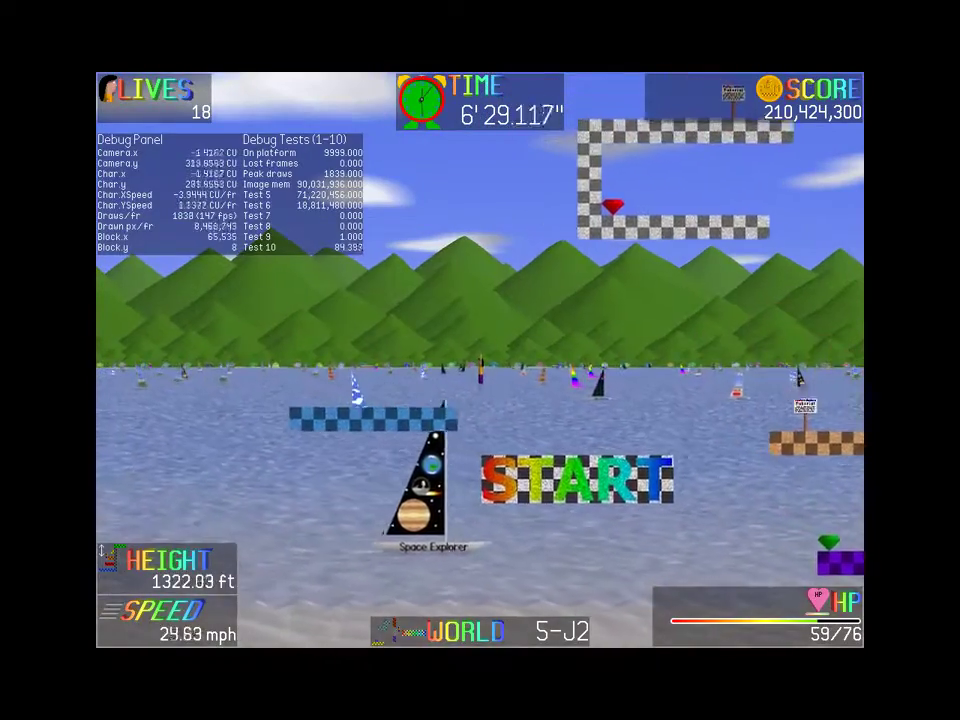
key(Right)
key(space)
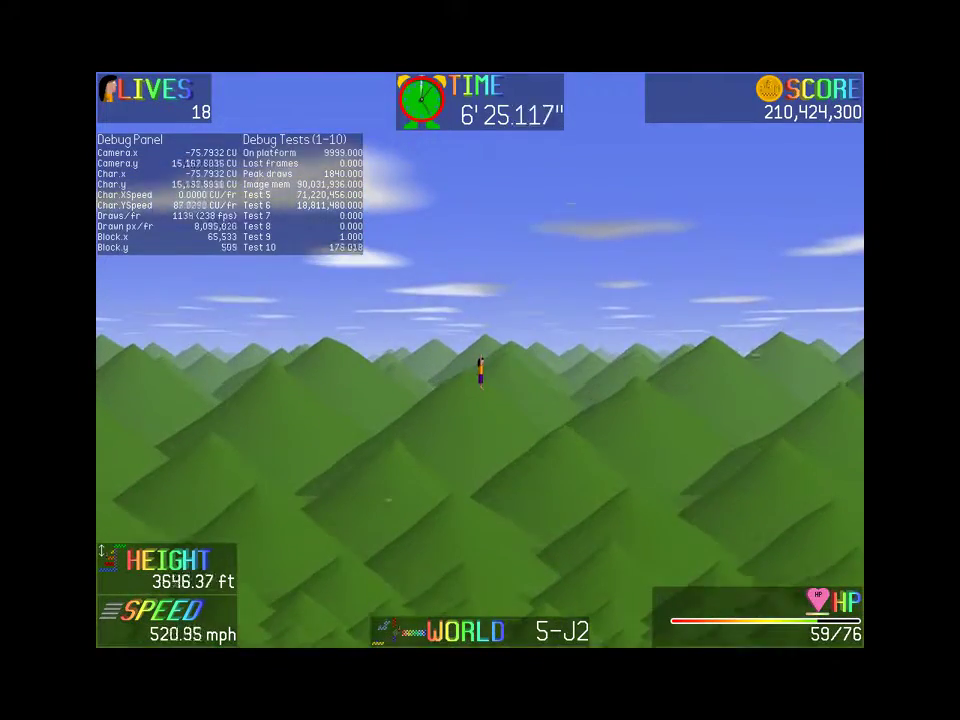
Load world 1, Jeremy's House, and launch the character from the blue platform high above the hills
key(F1)
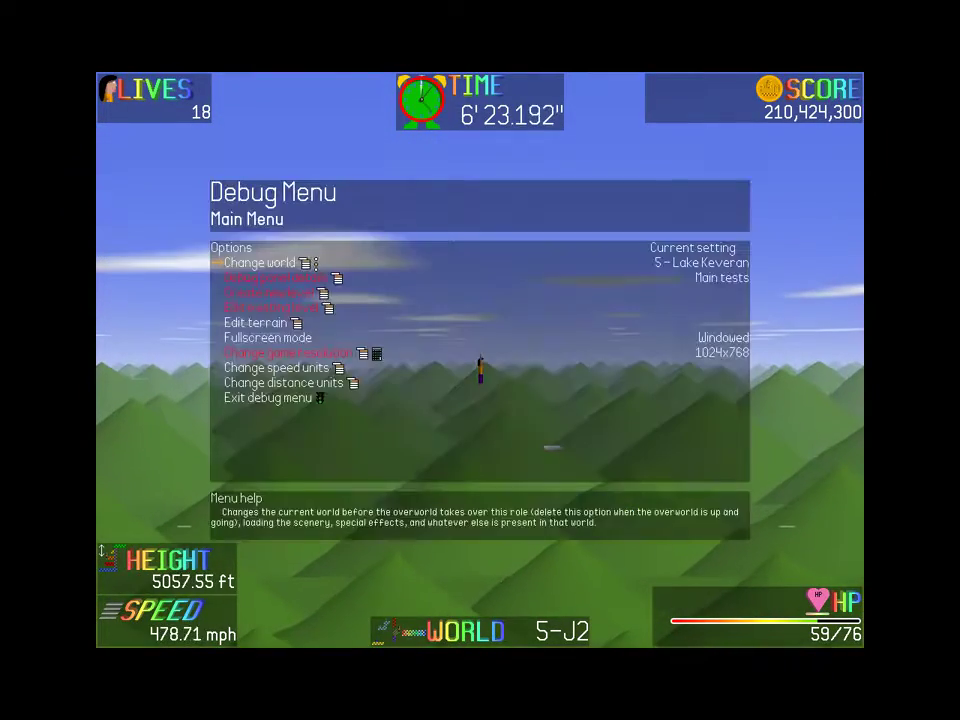
key(Return)
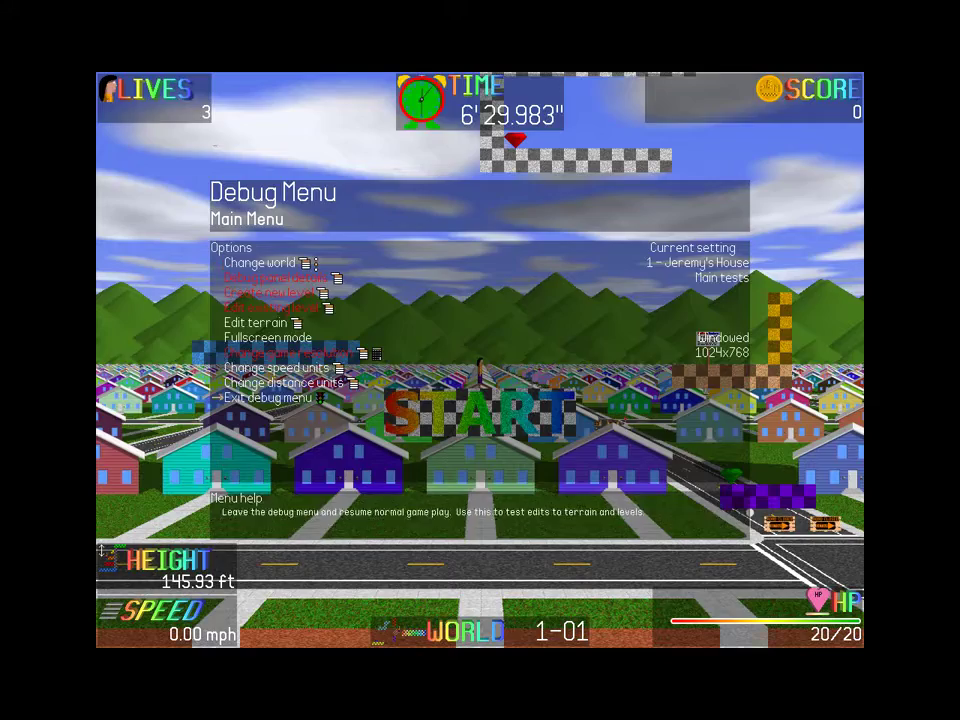
key(F3)
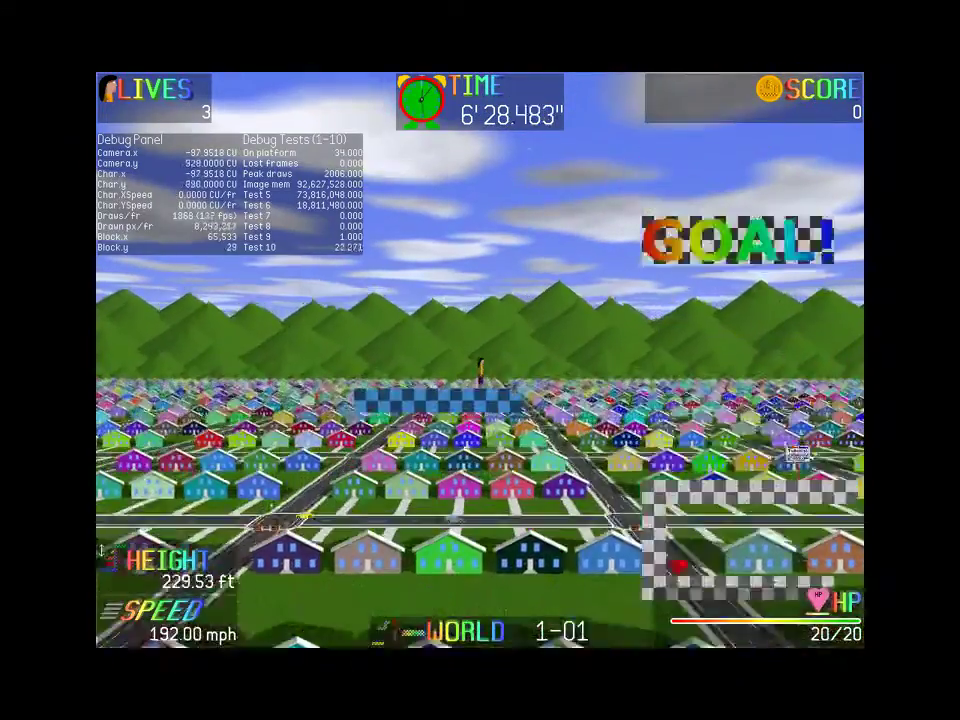
key(space)
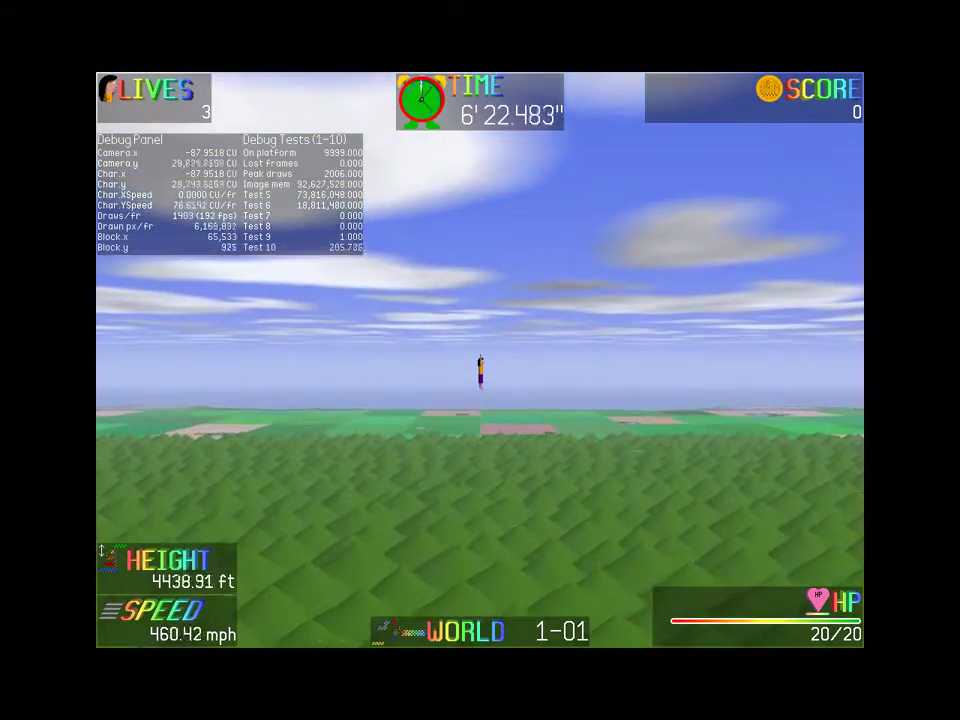
Load world 3, Ronnisa Plains, and launch the character from the blue platform up into the overcast sky
key(F1)
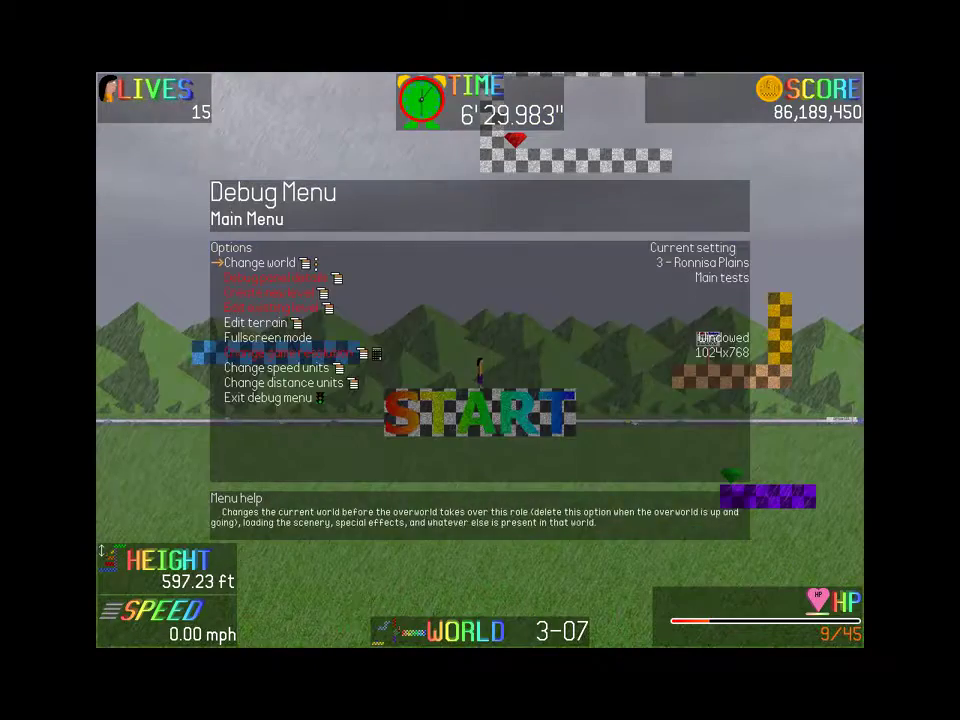
key(F1)
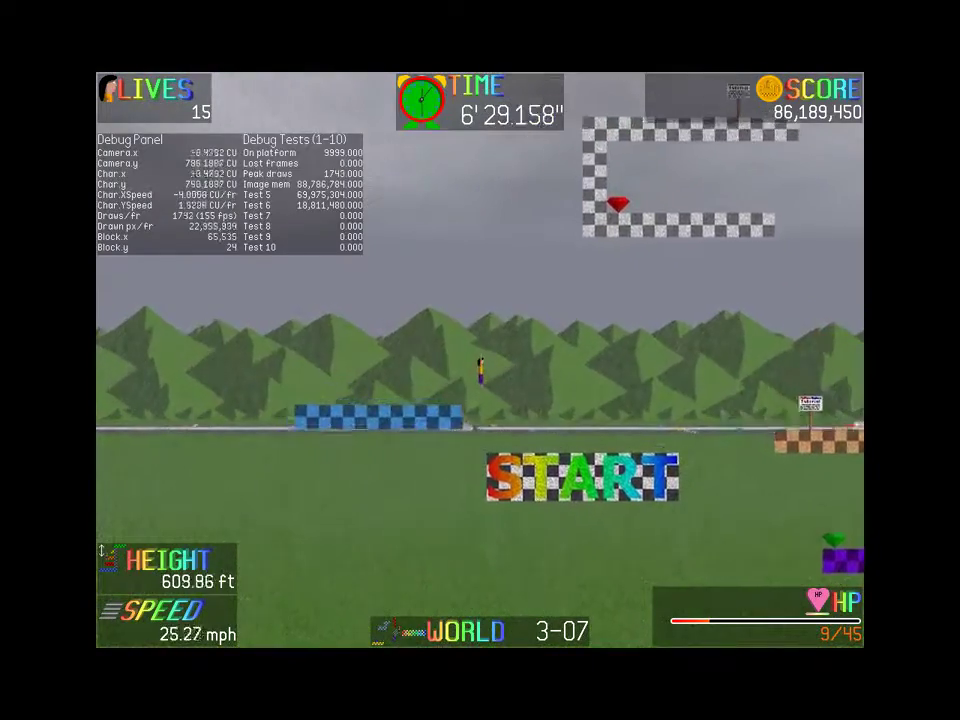
key(space)
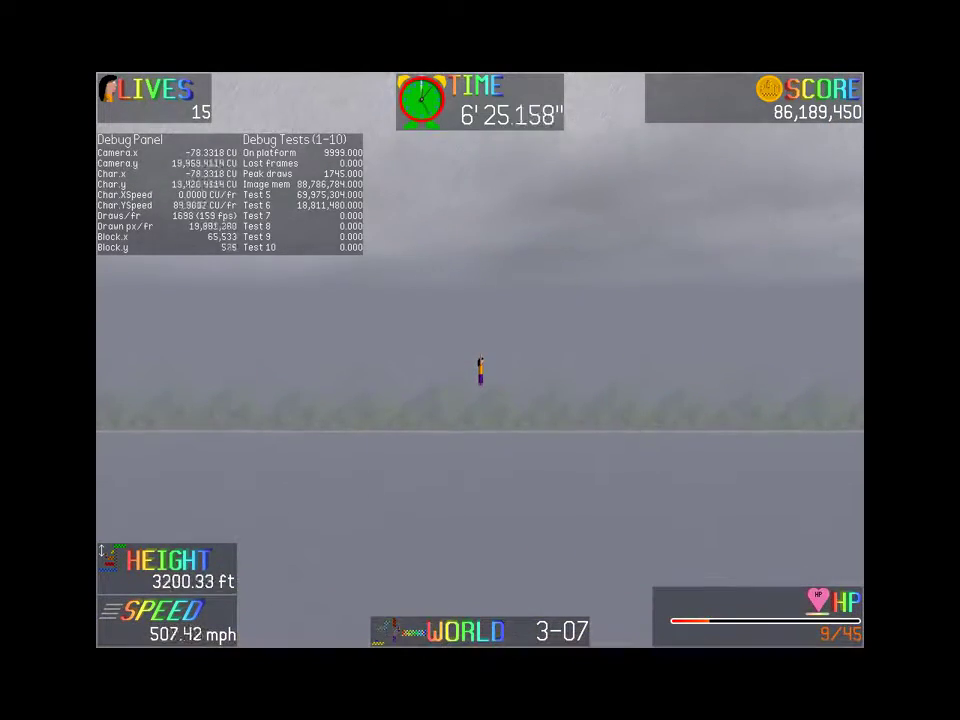
Load world 4, Keveran Desert, and launch the character from the blue platform up through the cloud layer
key(F1)
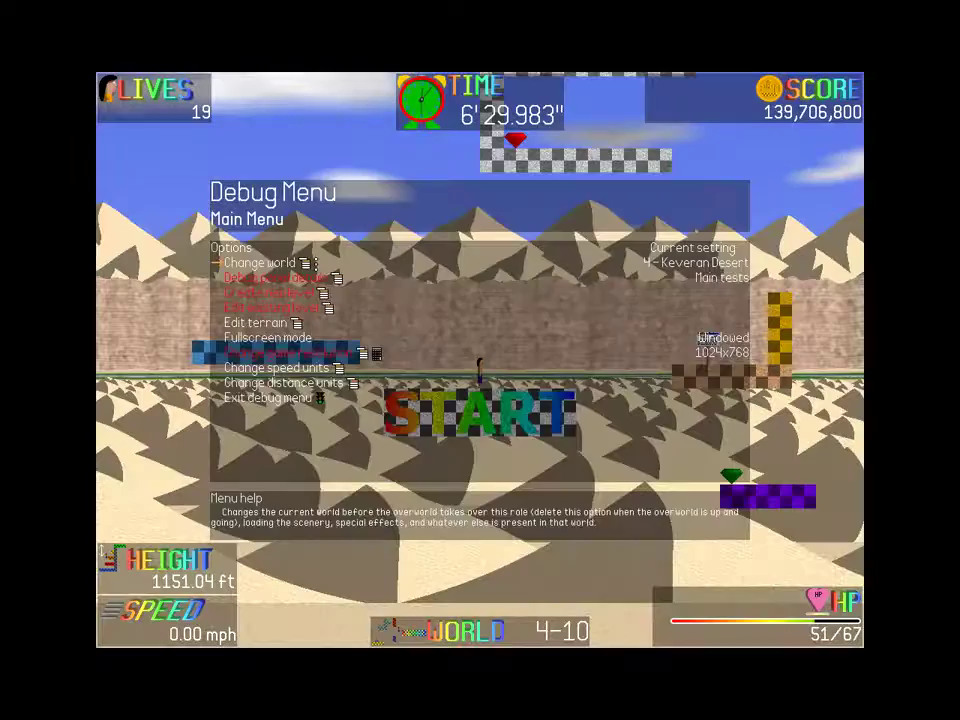
key(F1)
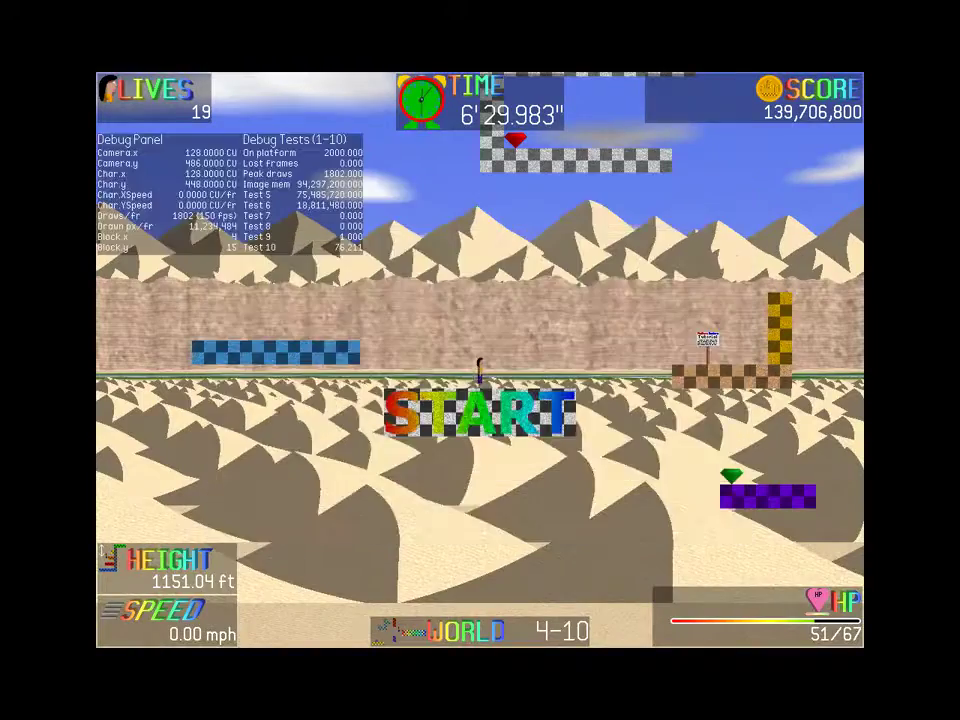
key(space)
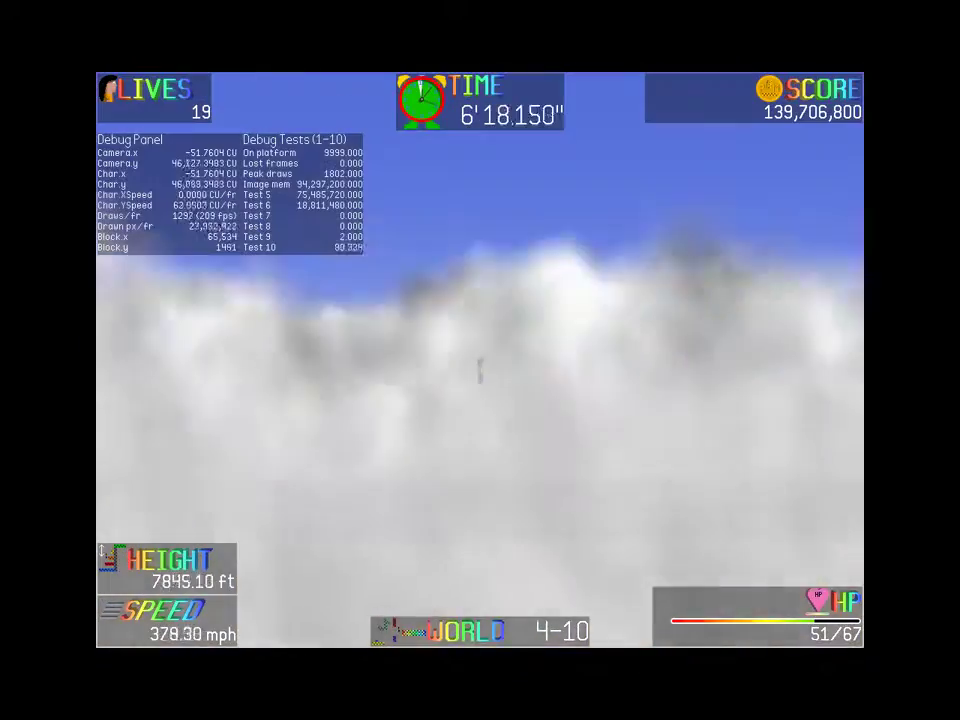
Load world 6, Keveran Forest, and launch the character from the blue platform high above the foggy hills
key(F1)
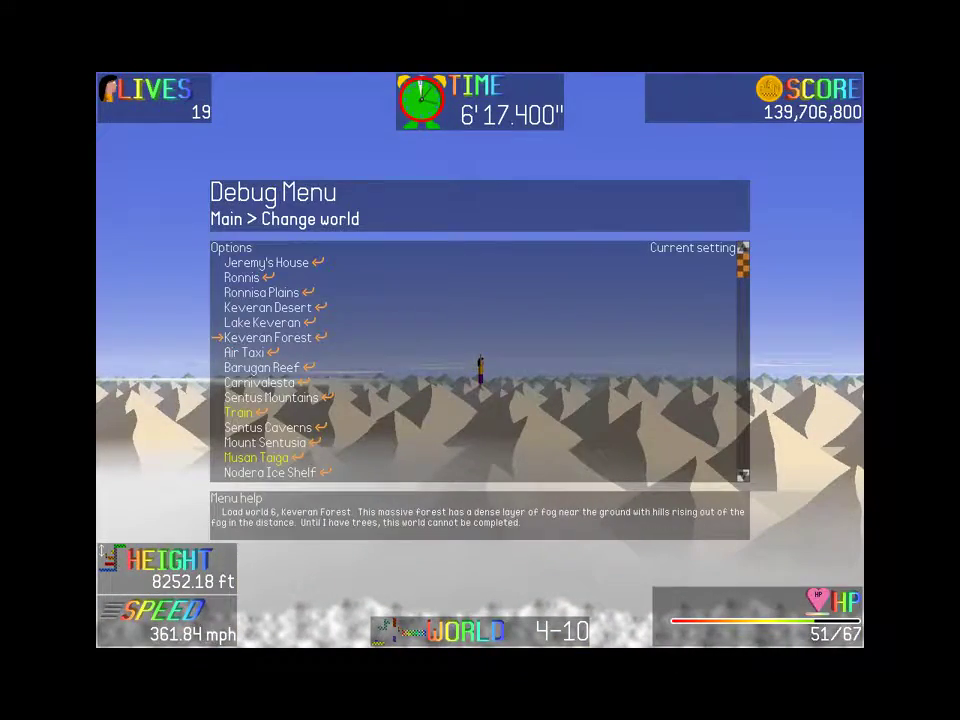
key(Return)
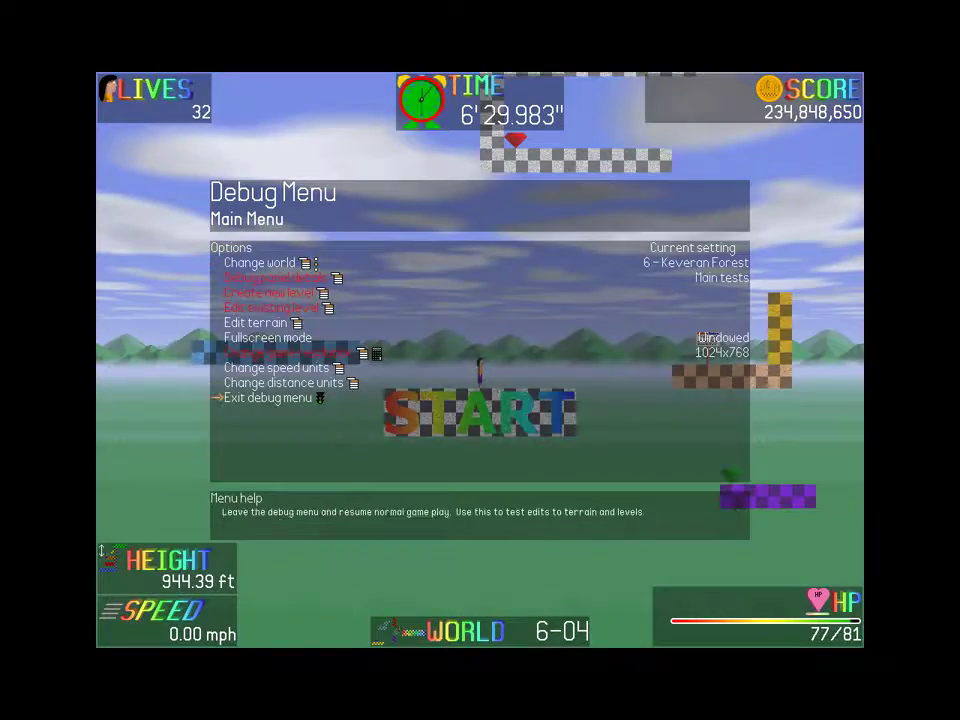
key(Return)
key(Left)
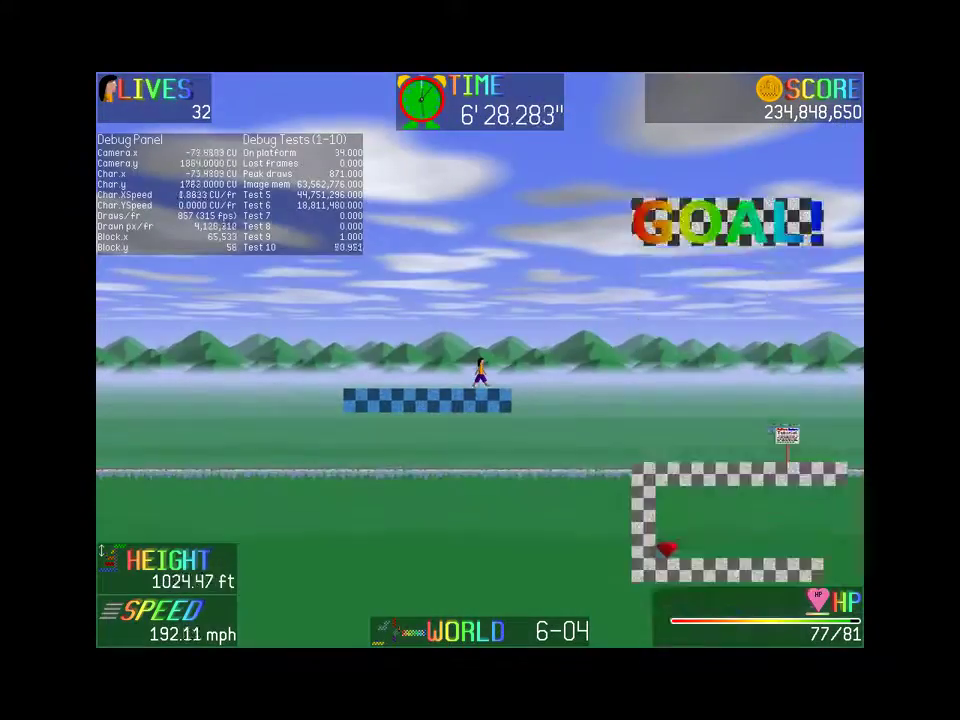
key(space)
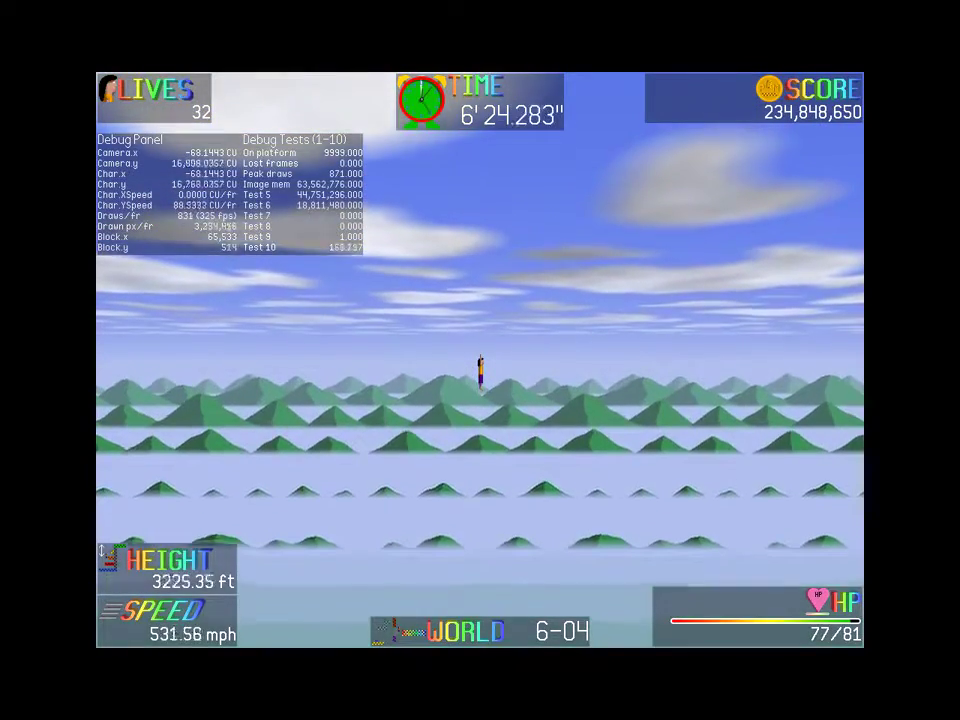
Load world 9, Carnivalesta, and launch the character from the blue platform high into the night sky
key(Escape)
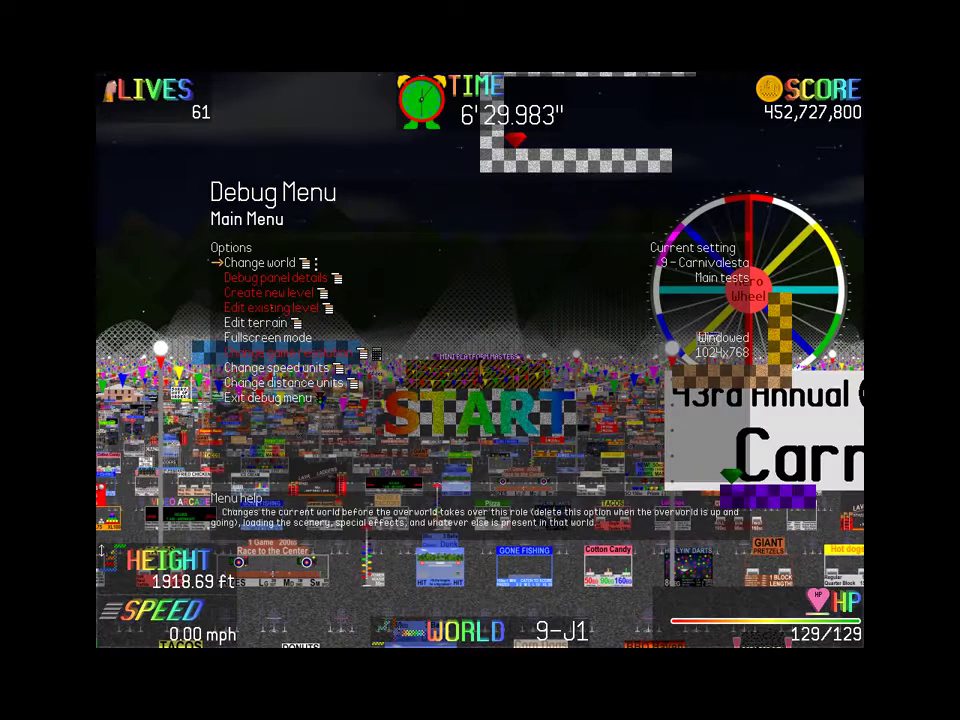
key(d)
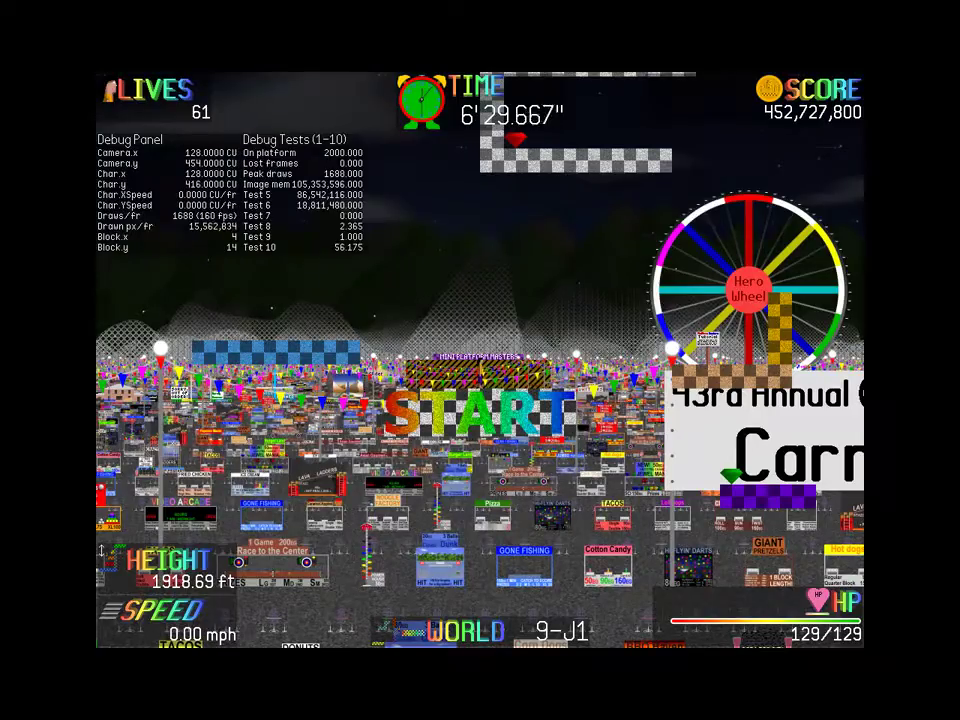
key(Left)
key(Up)
key(Right)
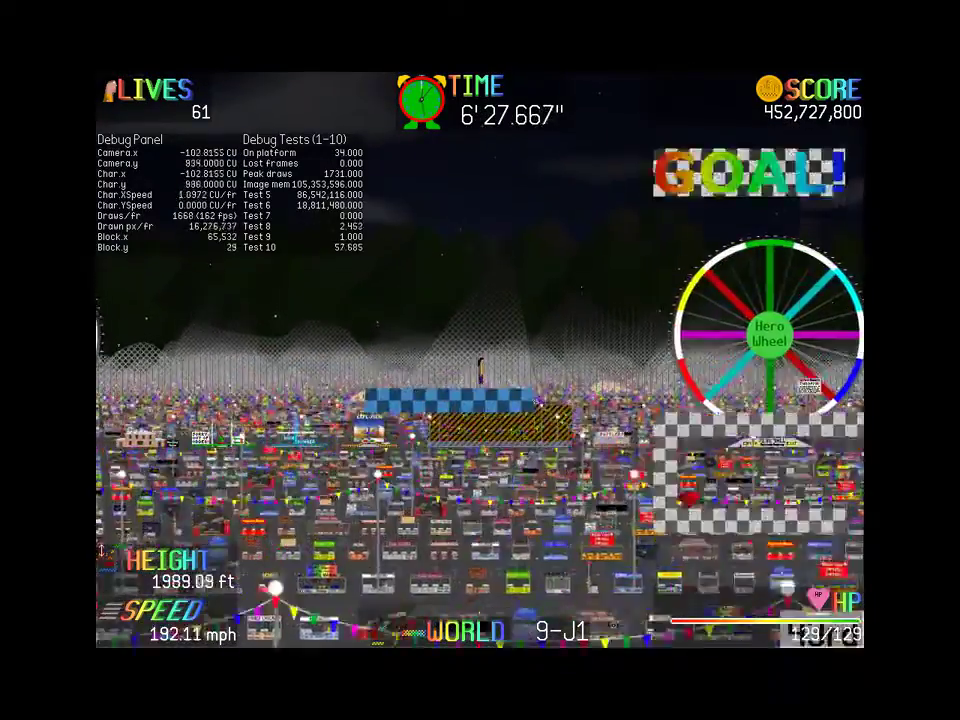
key(Up)
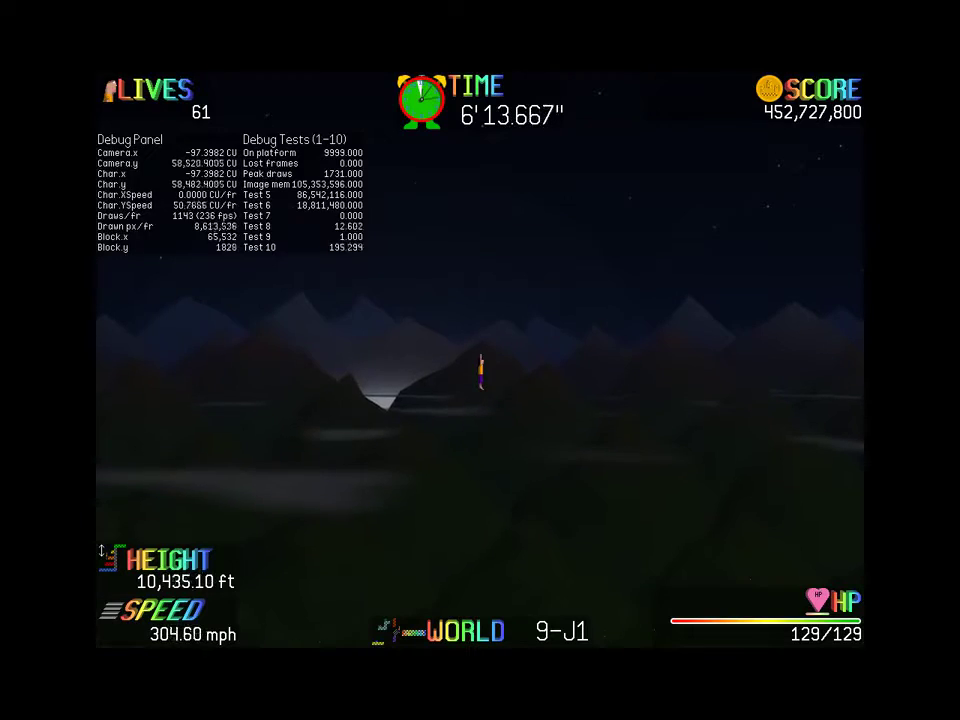
Load world 11, Train, and launch the character from above the start area up toward the clouds
key(F1)
key(Return)
key(Down)
key(Down)
key(Down)
key(Down)
key(Down)
key(Down)
key(Down)
key(Down)
key(Down)
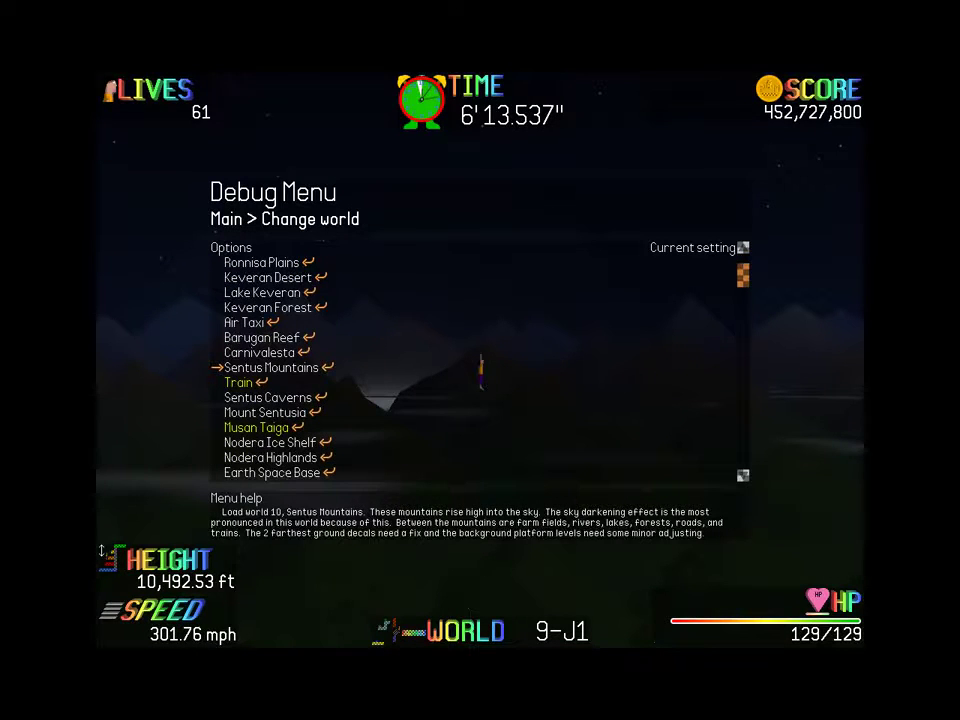
key(Down)
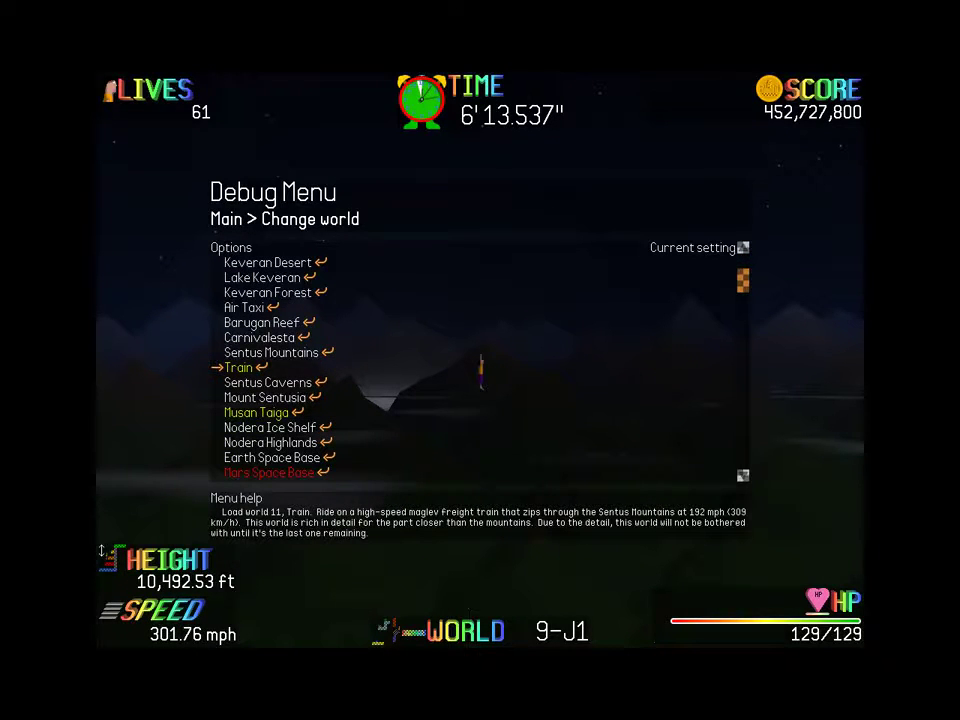
key(Return)
key(Return)
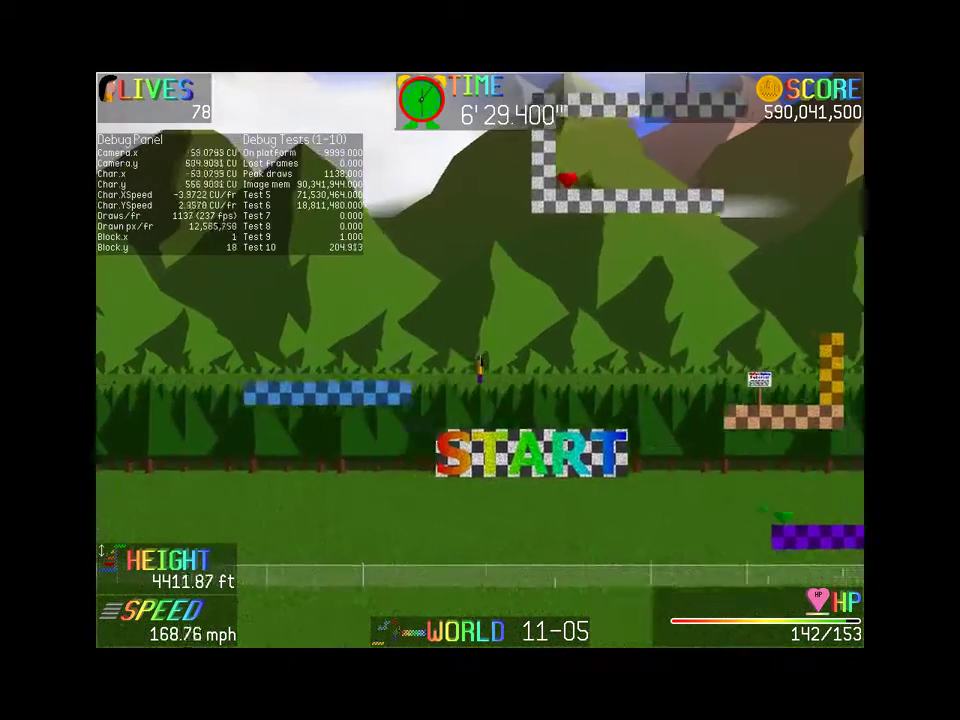
key(Up)
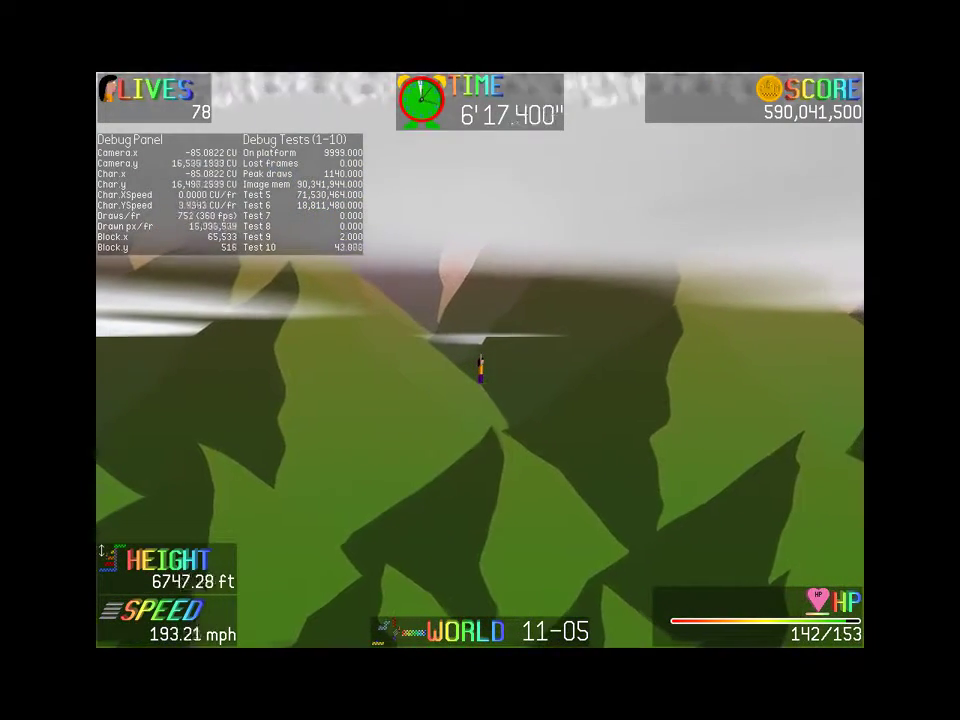
Load world 13, Mount Sentusia, and launch the character out of the lava crater above the snowy peaks
key(F1)
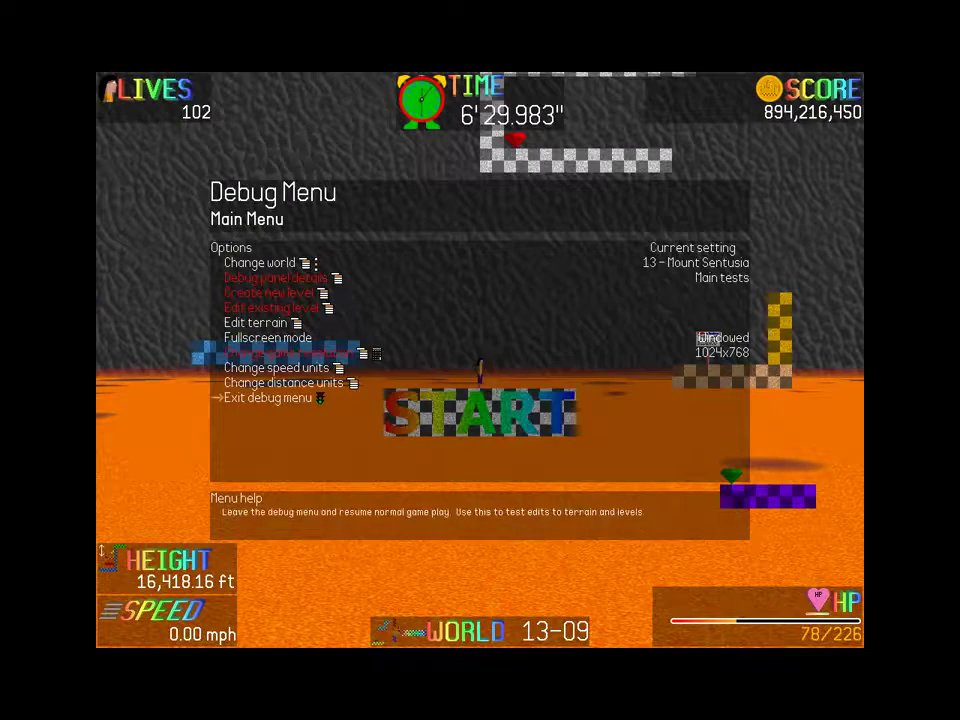
key(Return)
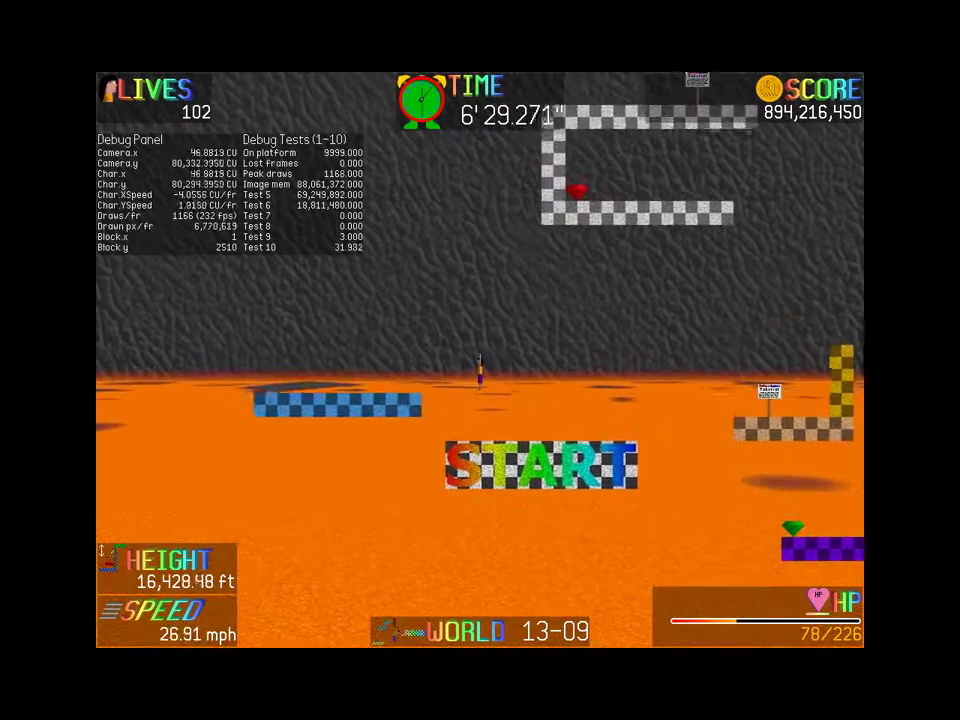
key(space)
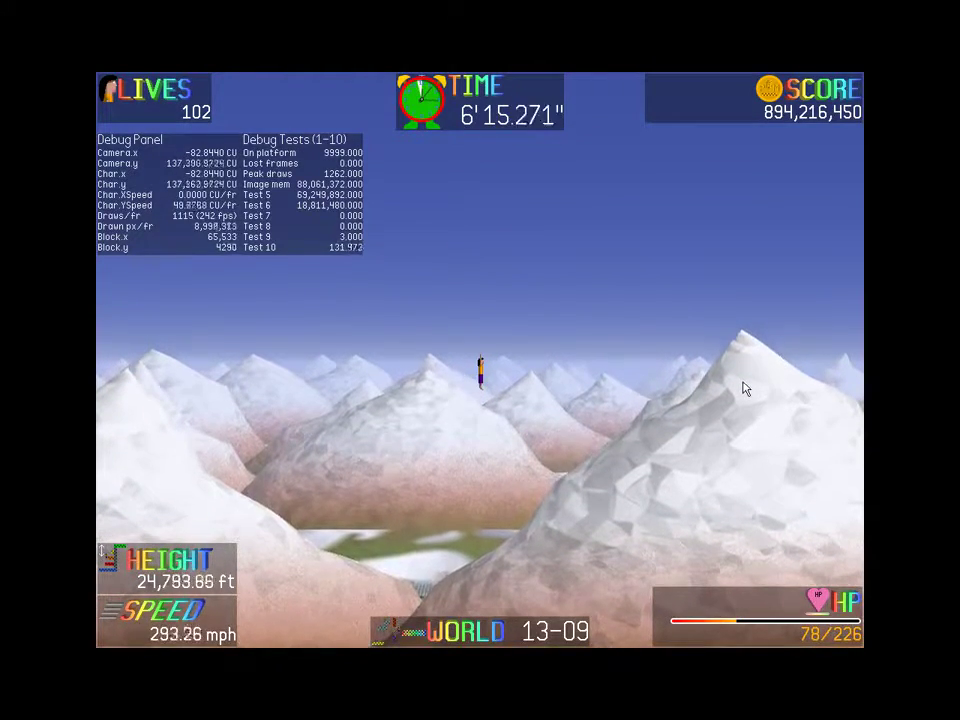
Load world 10, Sentus Mountains, and launch the character from the blue platform up among the mountain peaks
key(F1)
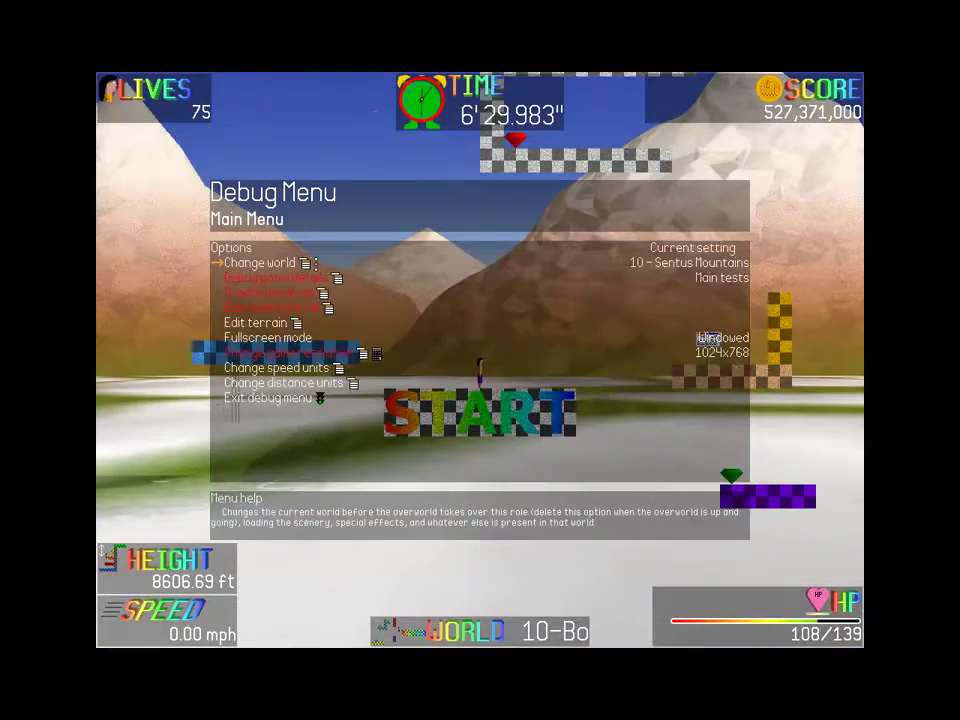
key(grave)
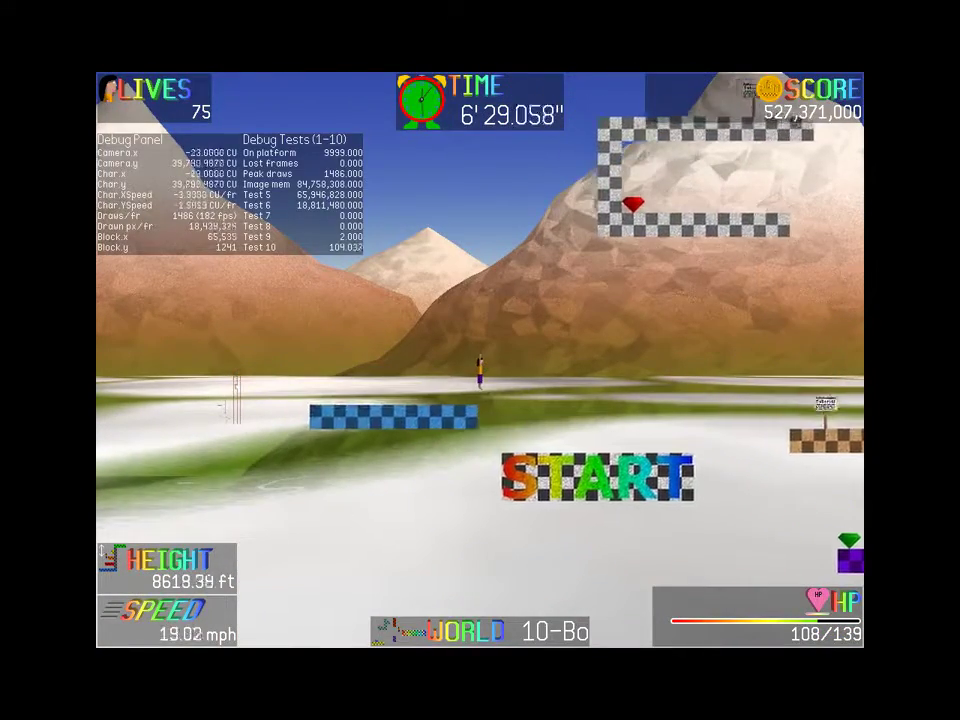
key(space)
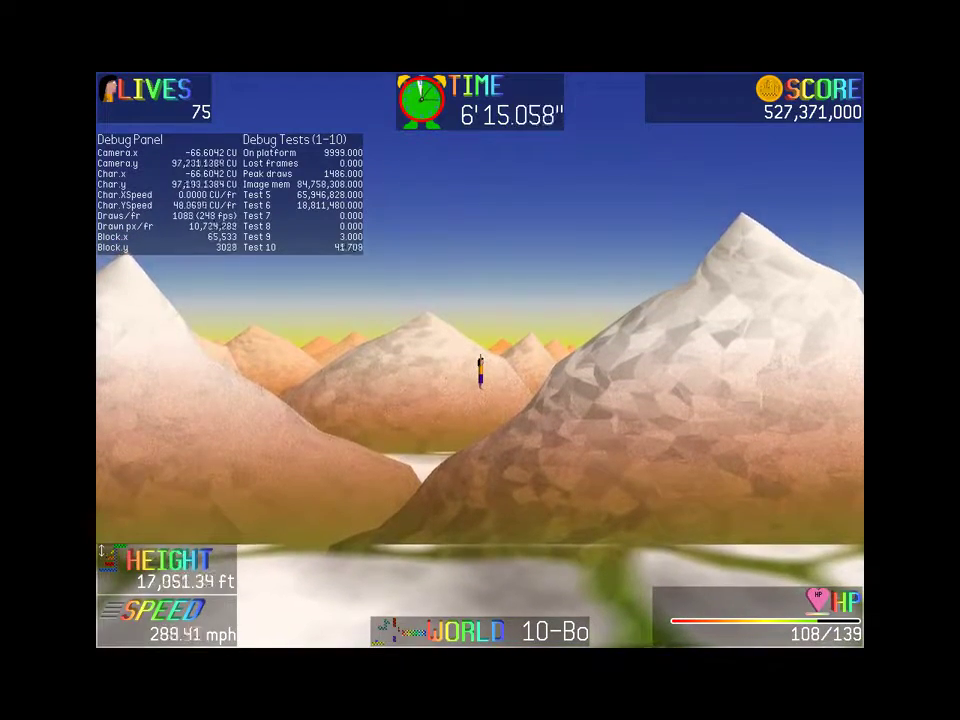
Load world 14, Musan Tundra, and resume play at the start platform
key(F1)
key(Return)
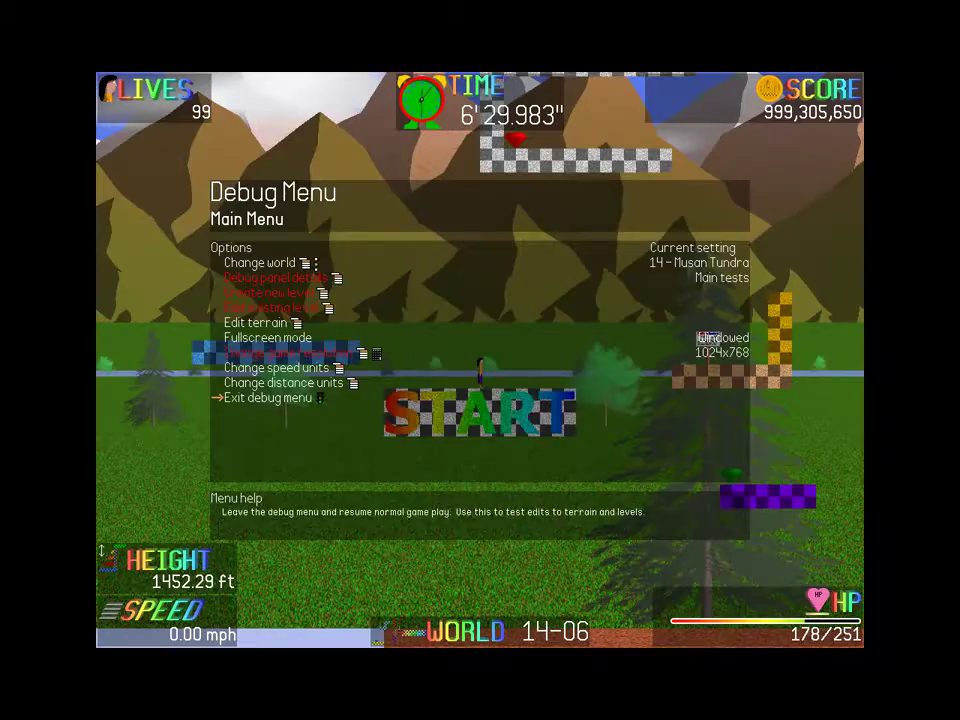
key(Return)
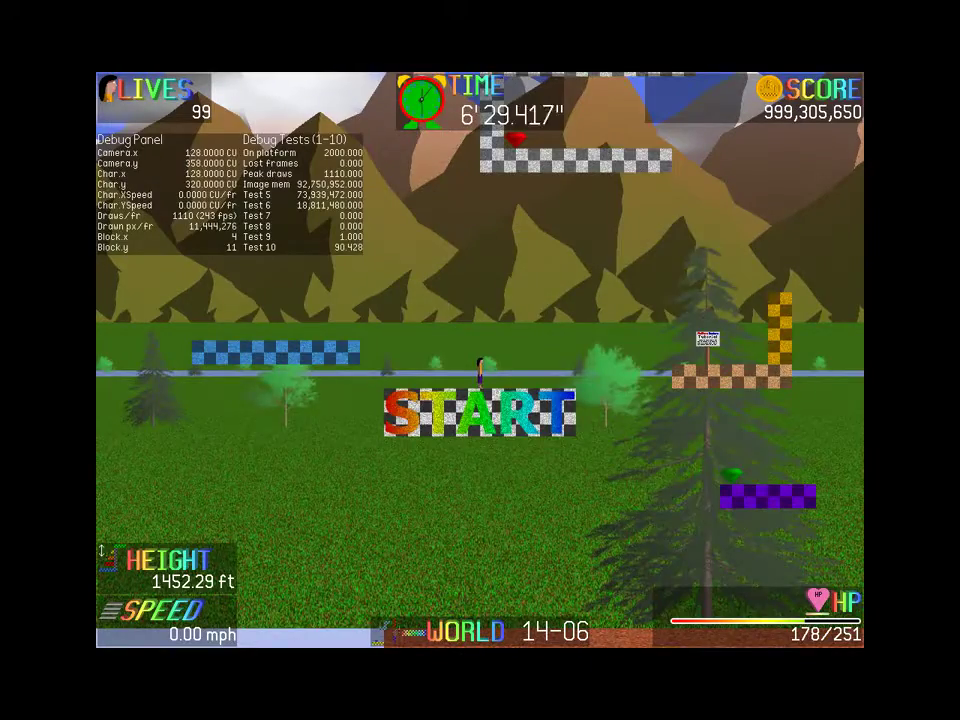
Move the character right past the brown platform with the blue gem and land on the red checkered platform
key(Right)
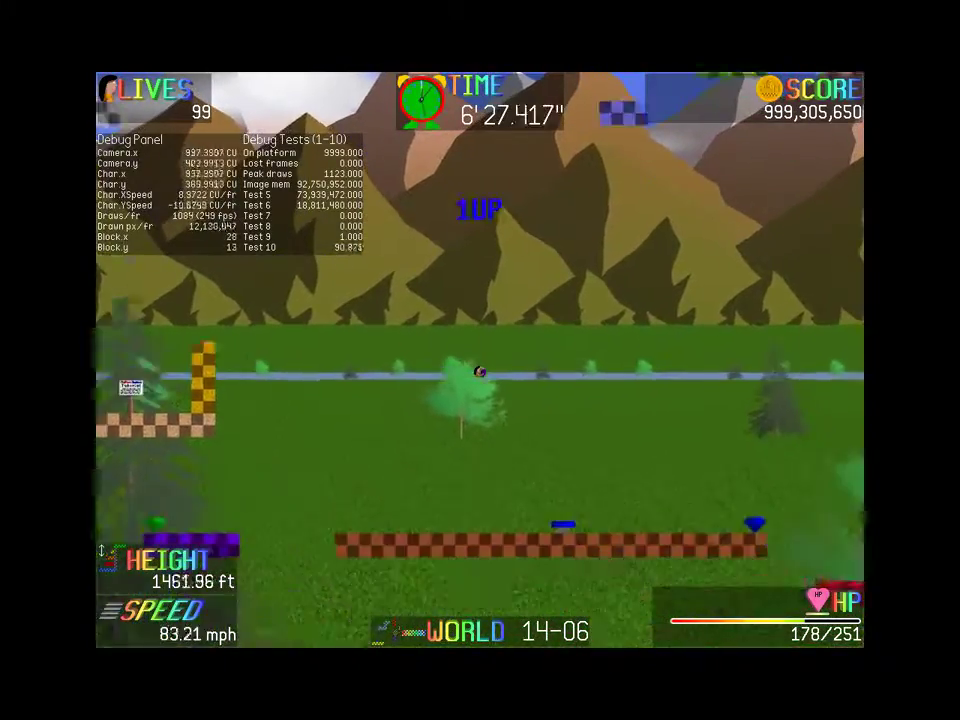
key(Right)
key(Up)
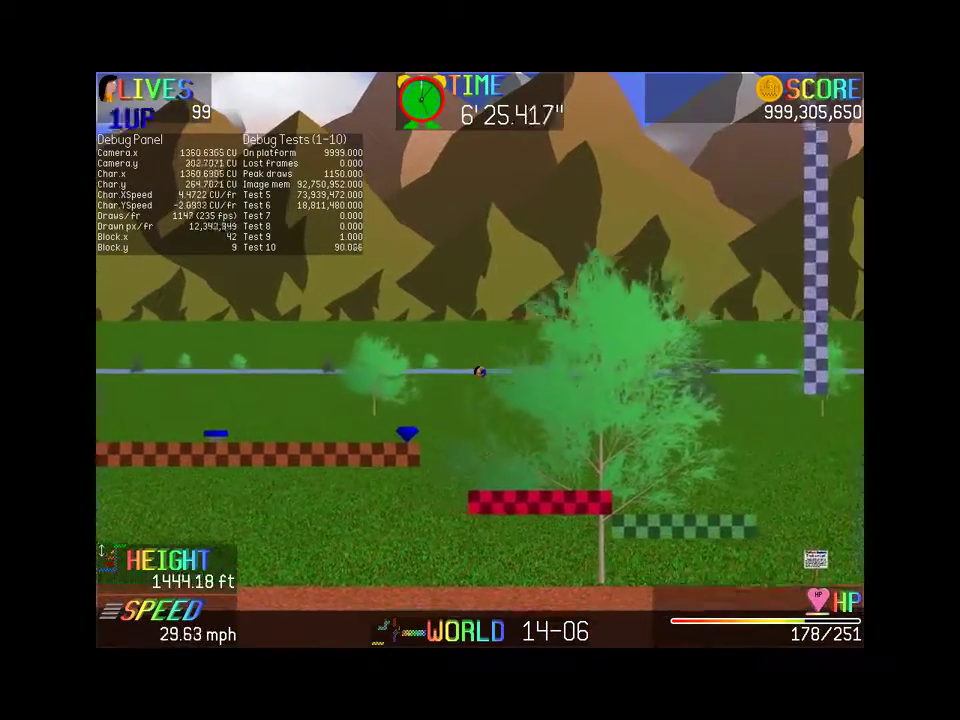
key(Left)
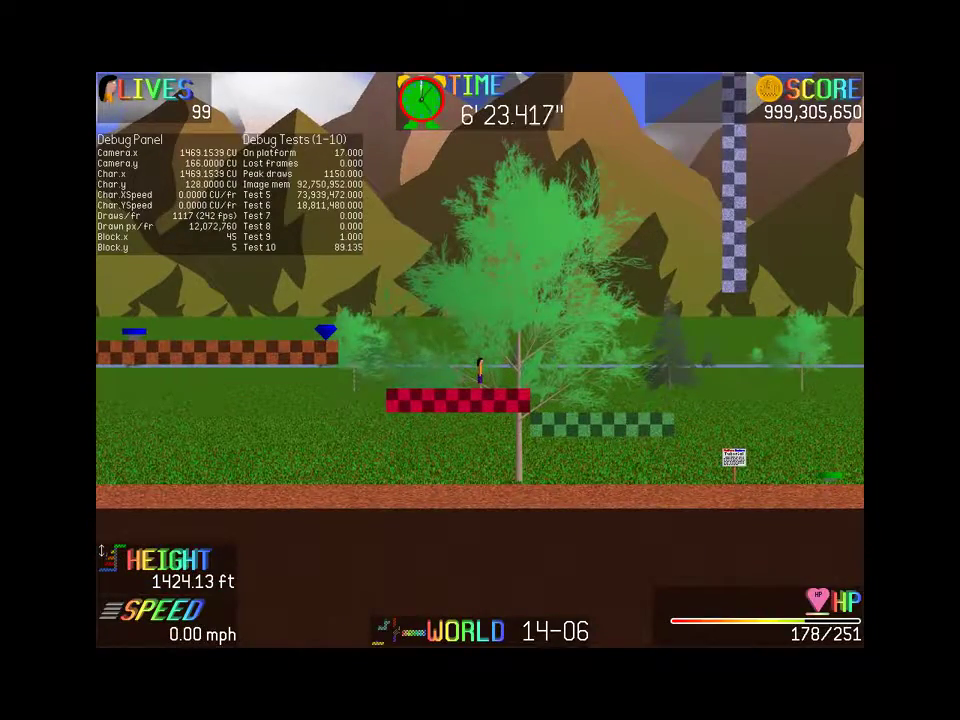
Move the character left off the red checkered platform and jump high above the teal platform with the blue gem
key(Left)
key(Up)
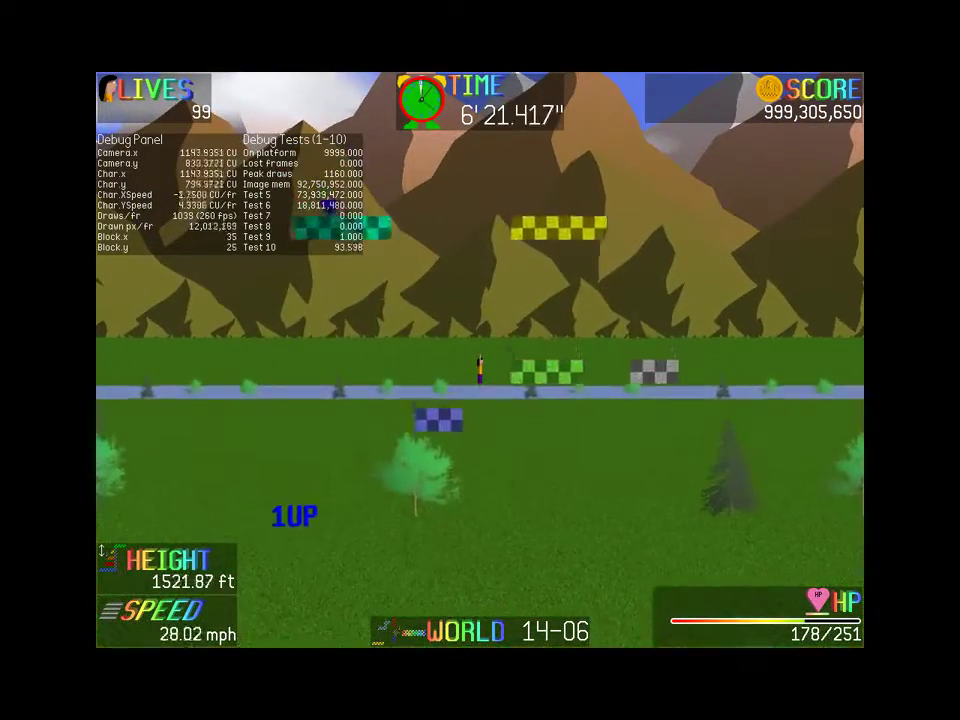
key(Right)
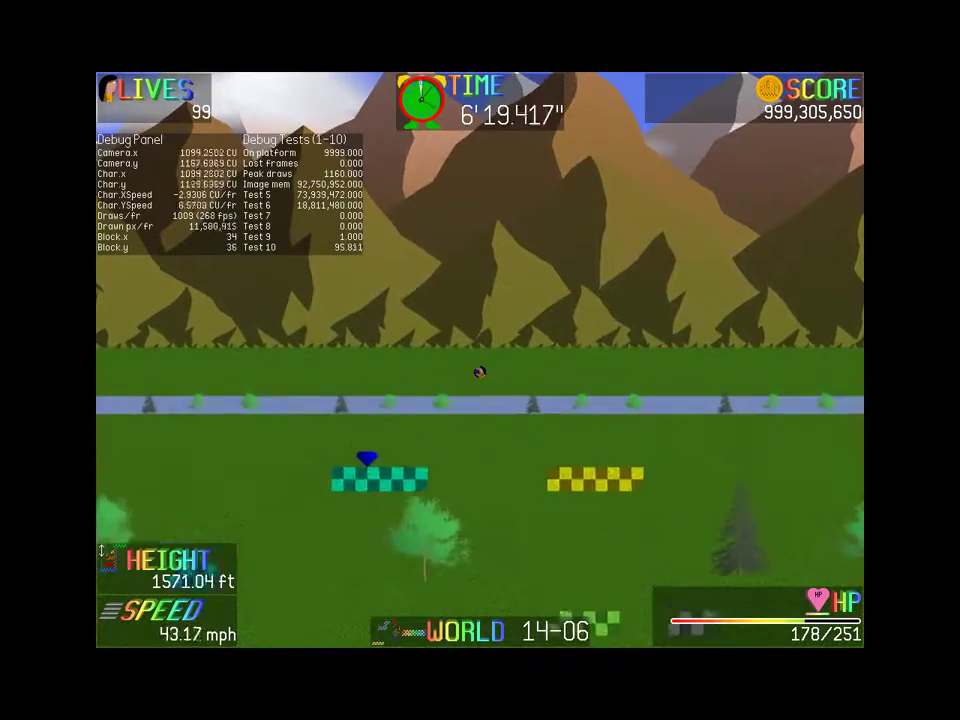
key(Up)
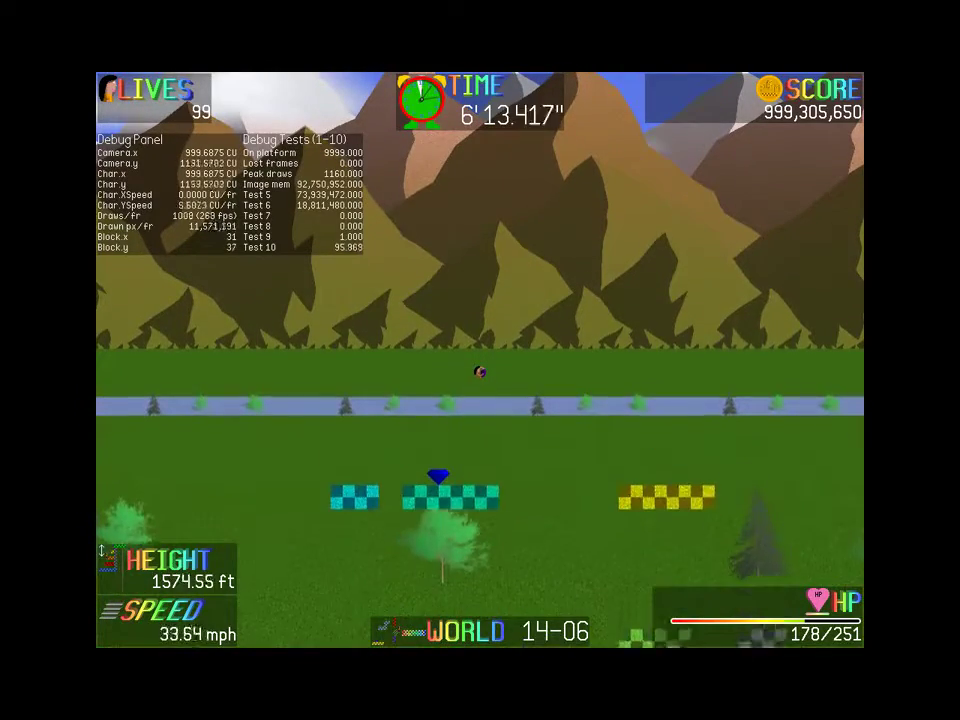
Load world 15, Nodera Ice Shelf, and launch the character from the blue platform up above the clouds
key(F1)
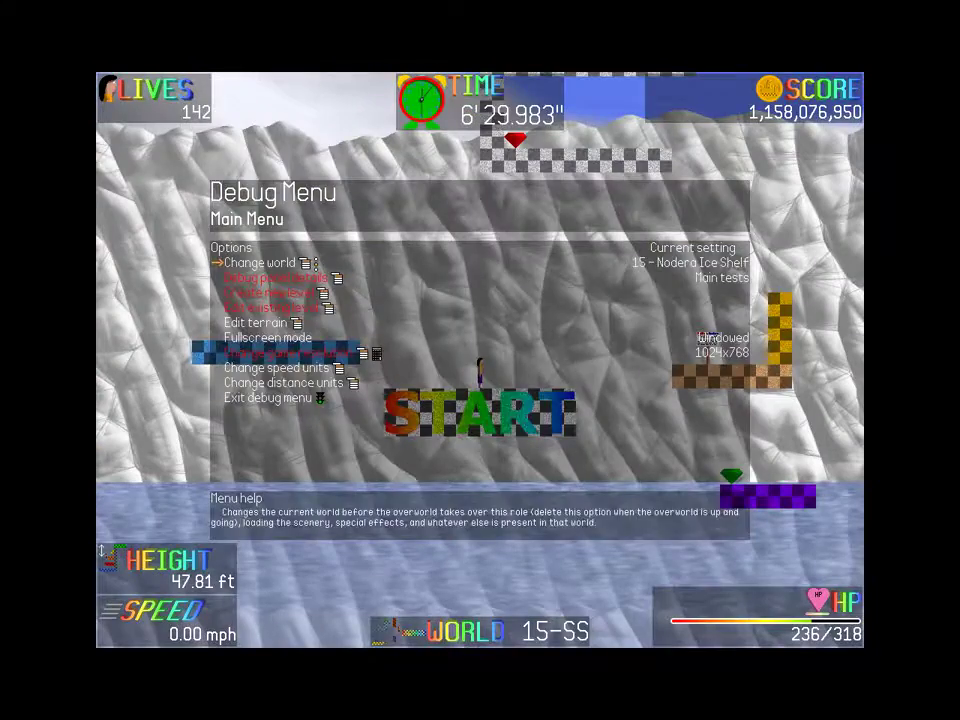
key(Escape)
key(Left)
key(Right)
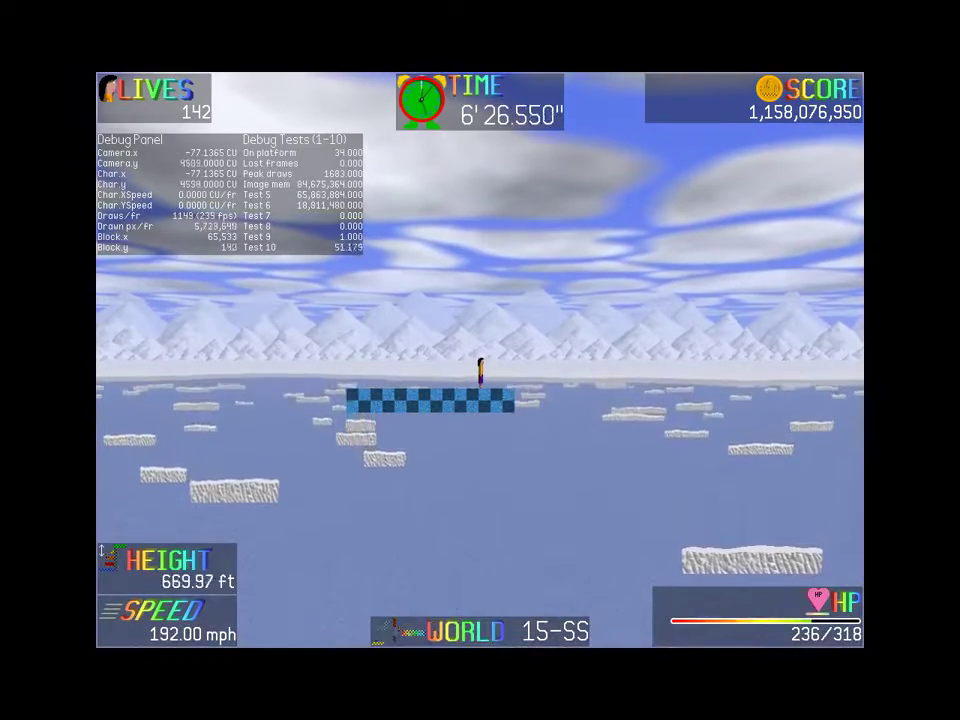
key(space)
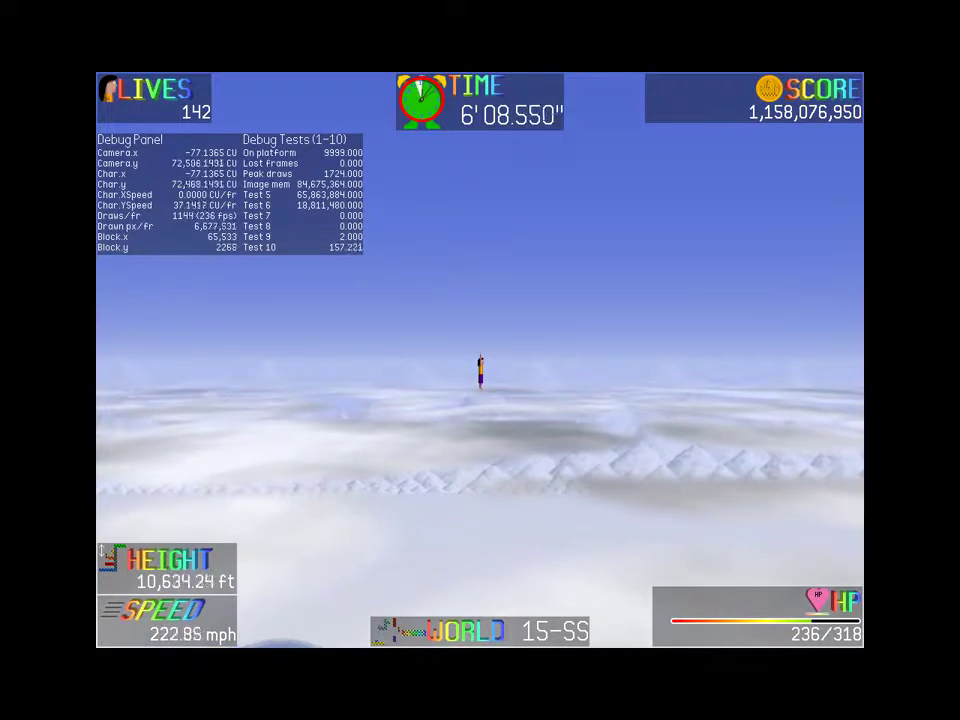
Load world 16, Nodera Highlands, and launch the character from the blue platform up above the cloud layer
key(F1)
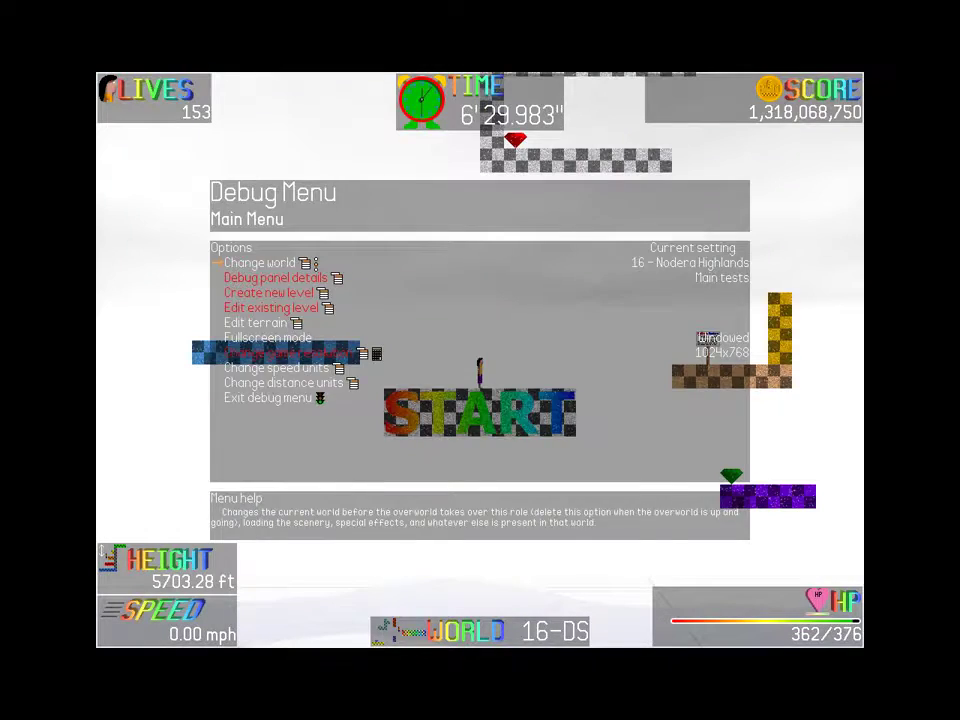
key(d)
key(Right)
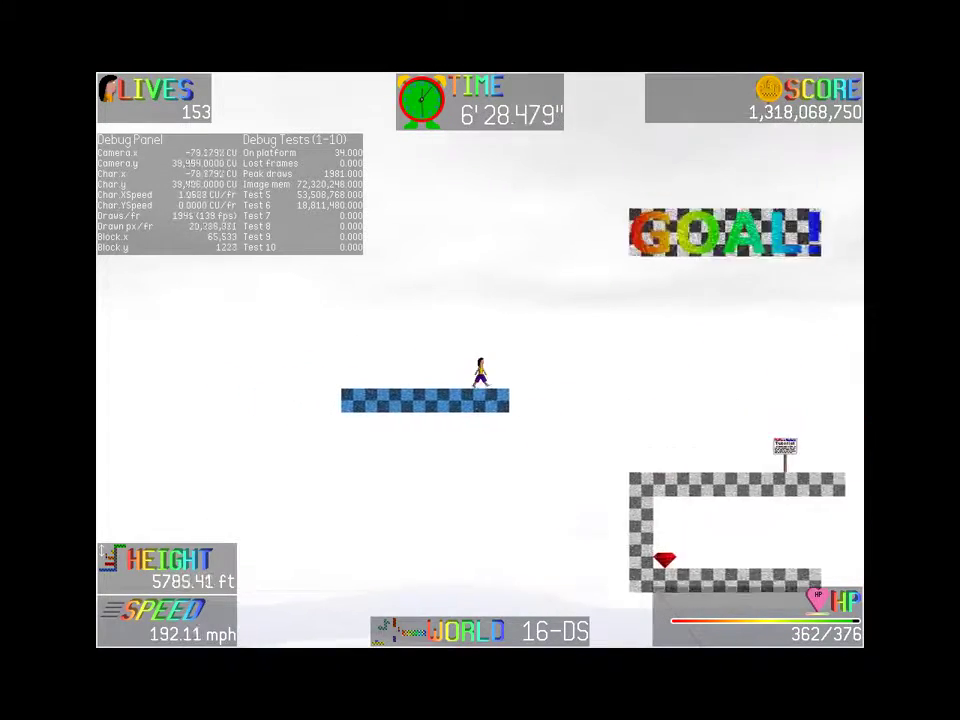
key(space)
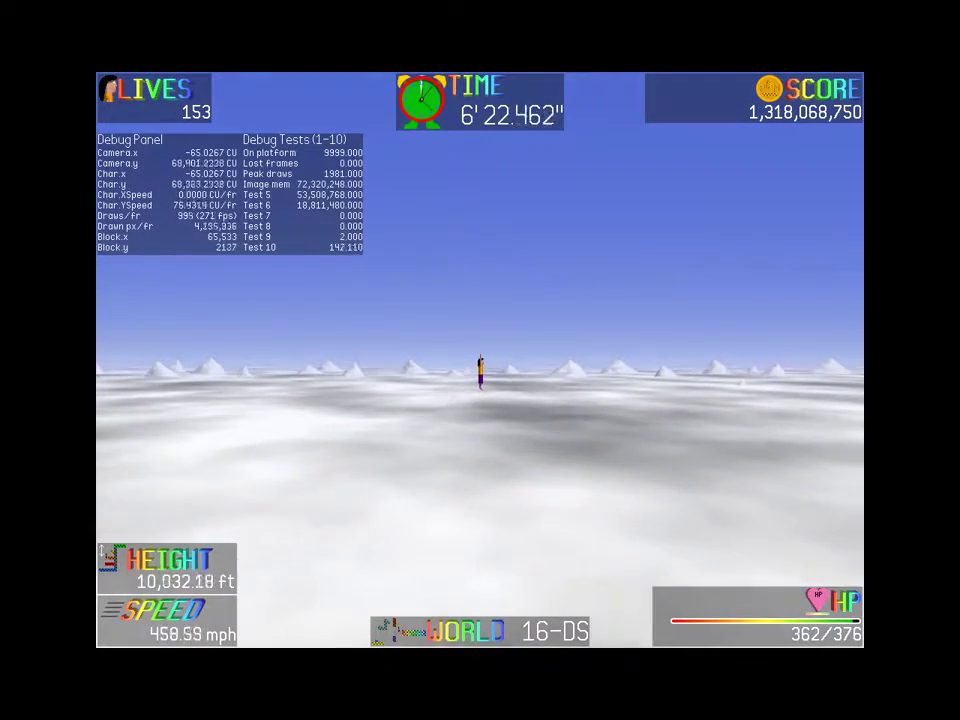
Fly the character right at increasing speed over the clouds and distant snowy peaks of Nodera Highlands
key(Right)
key(Right)
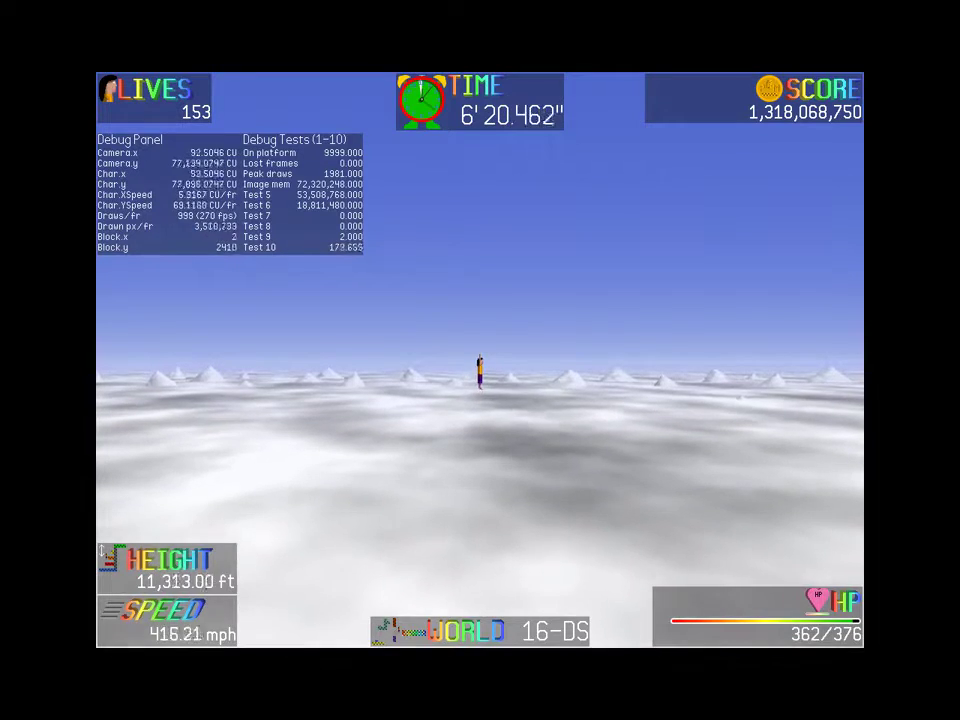
key(Right)
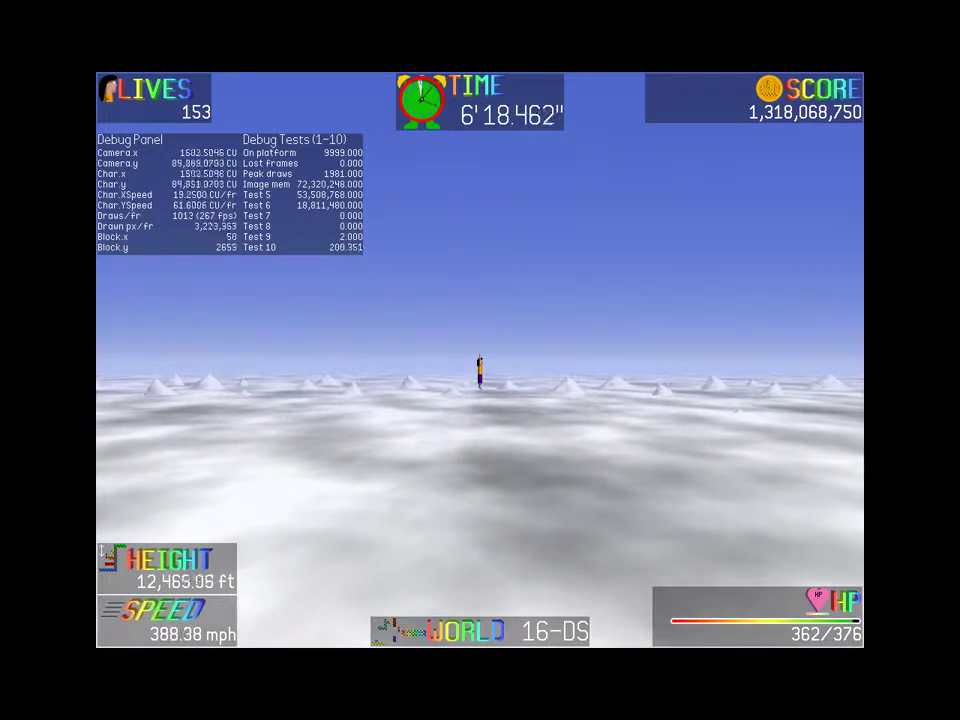
key(Right)
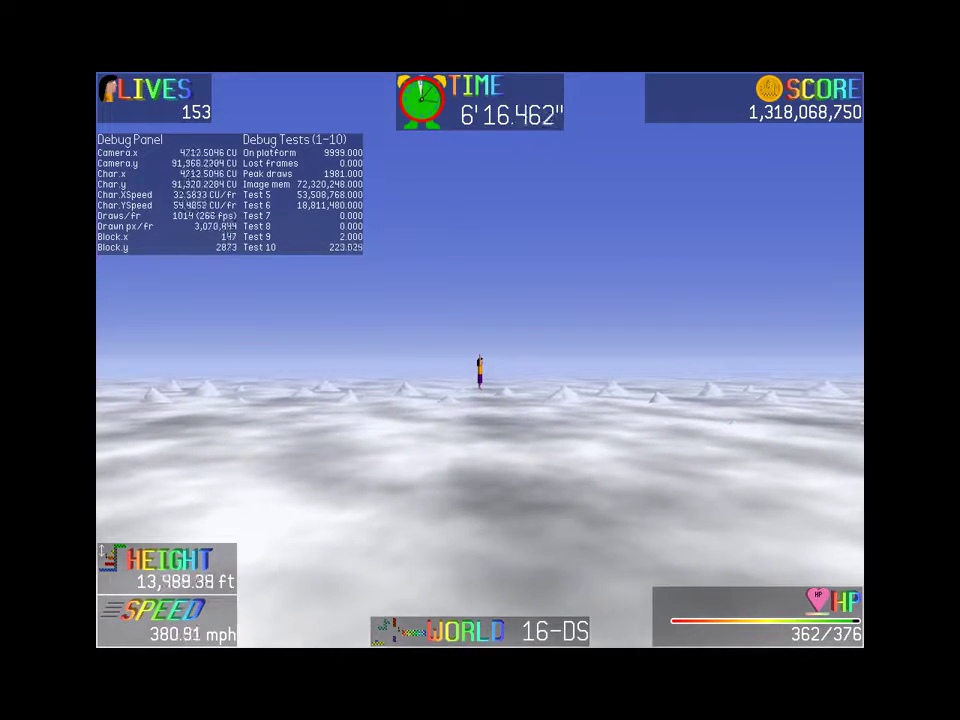
key(Right)
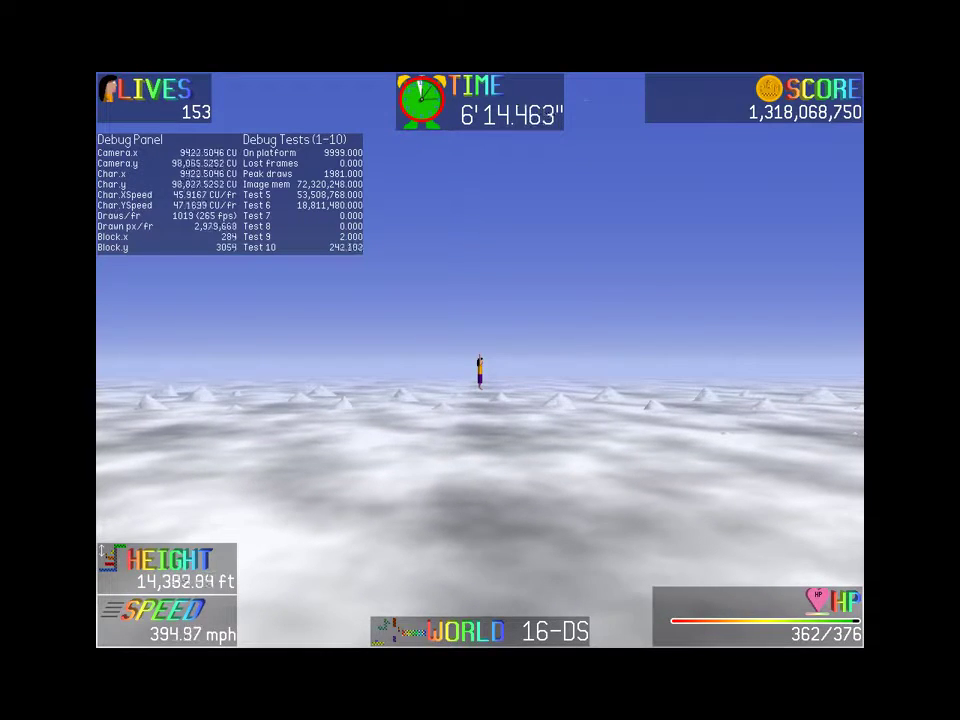
key(Right)
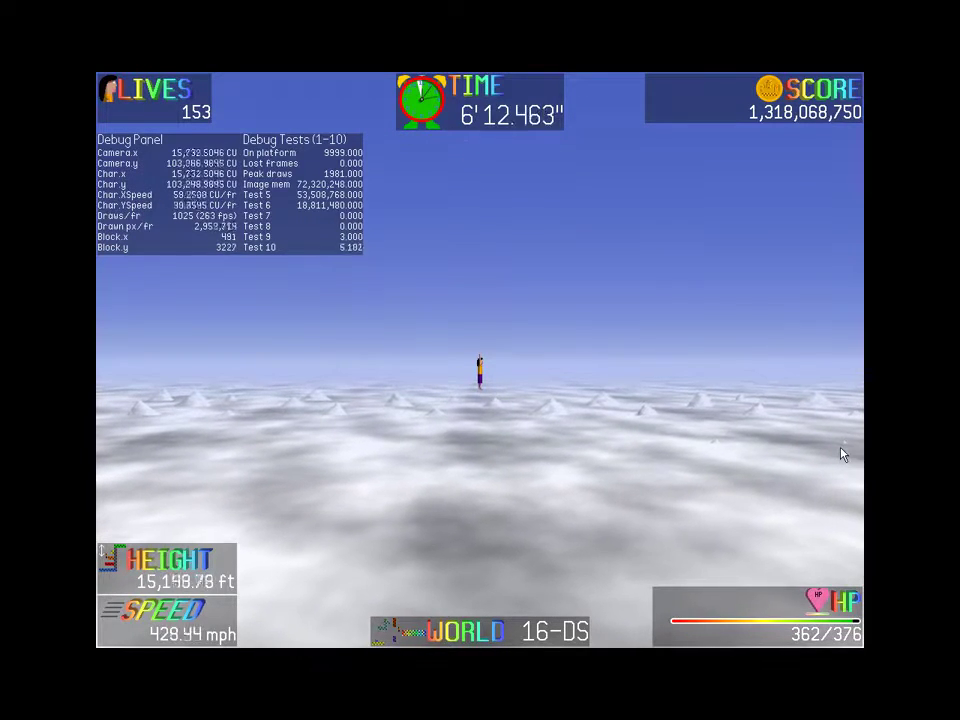
key(Right)
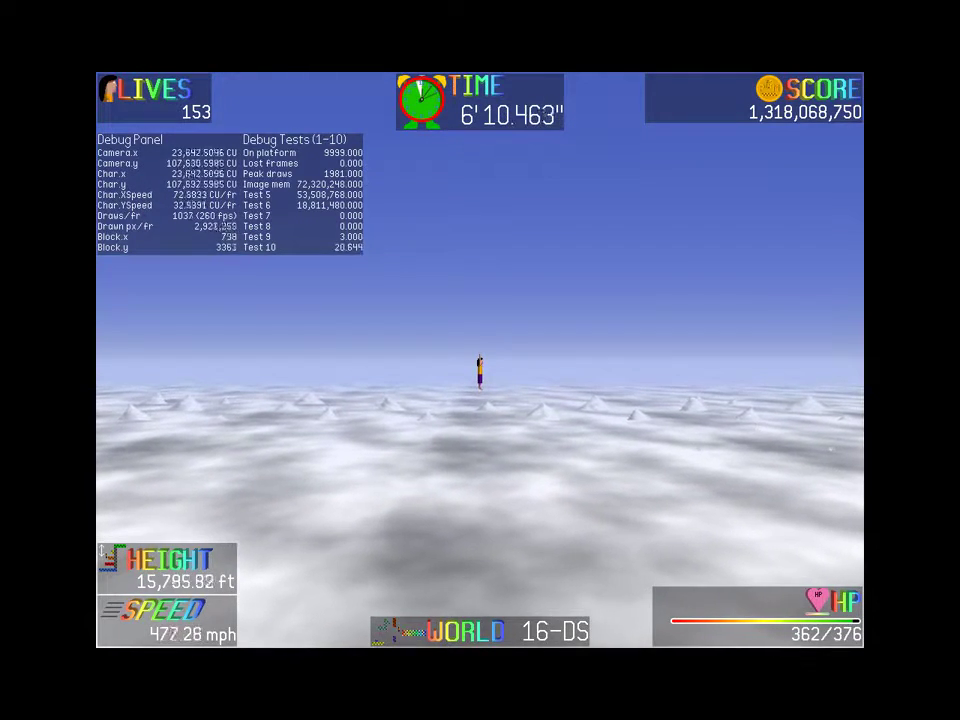
key(Right)
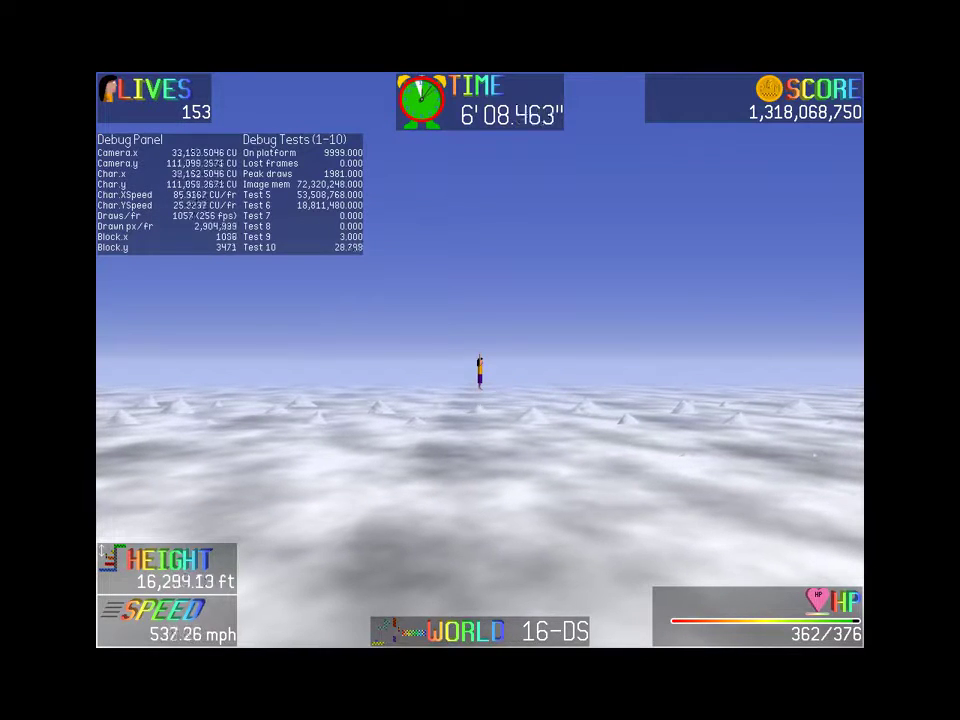
key(Right)
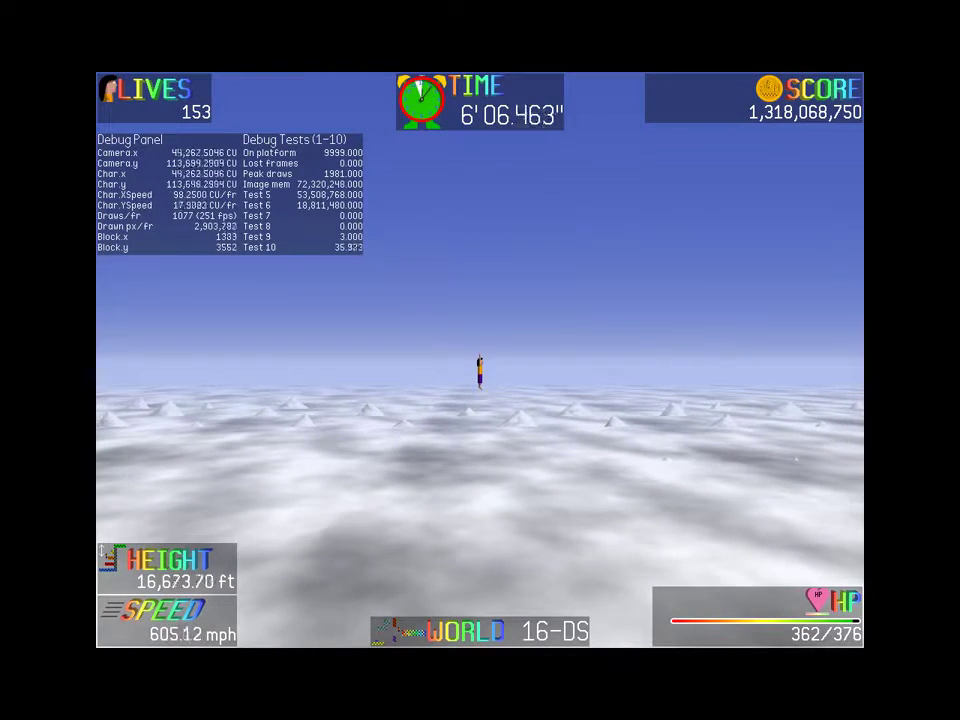
key(Right)
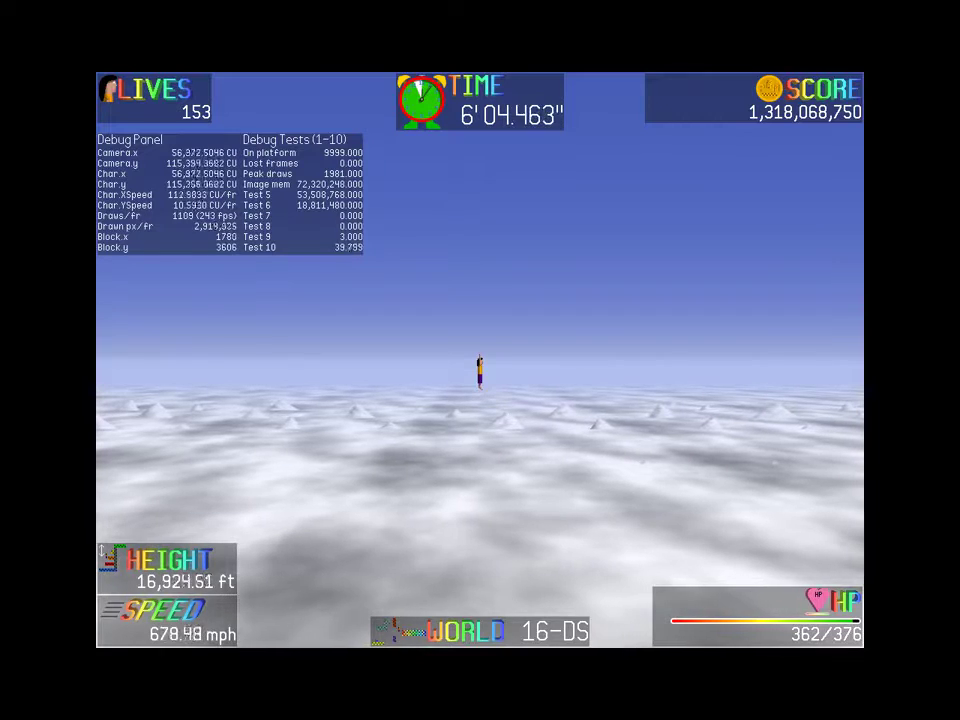
key(Right)
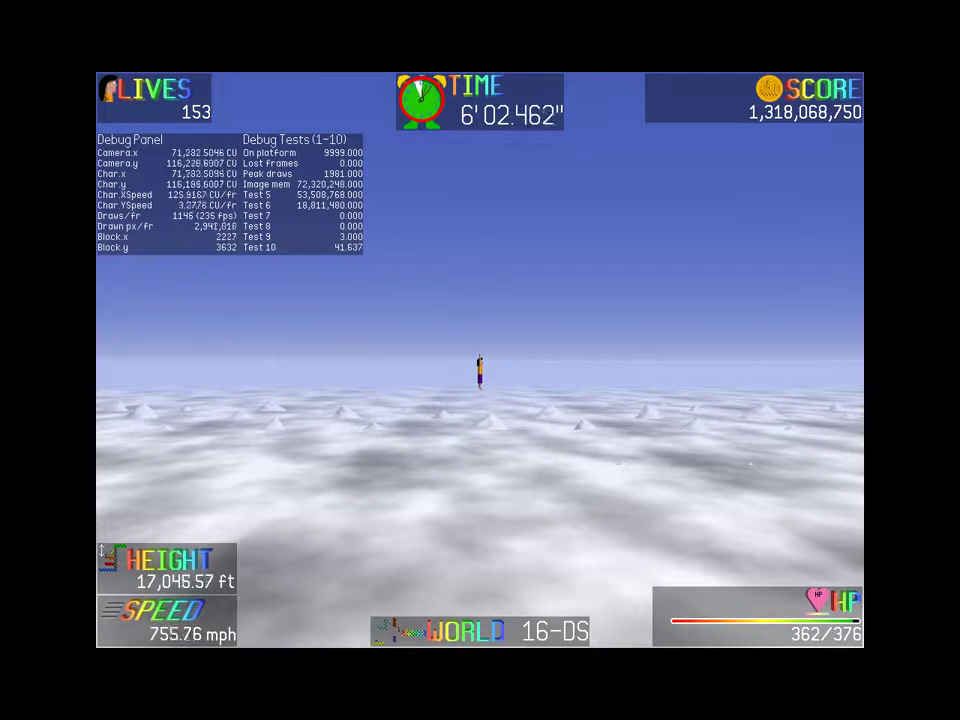
key(space)
key(Right)
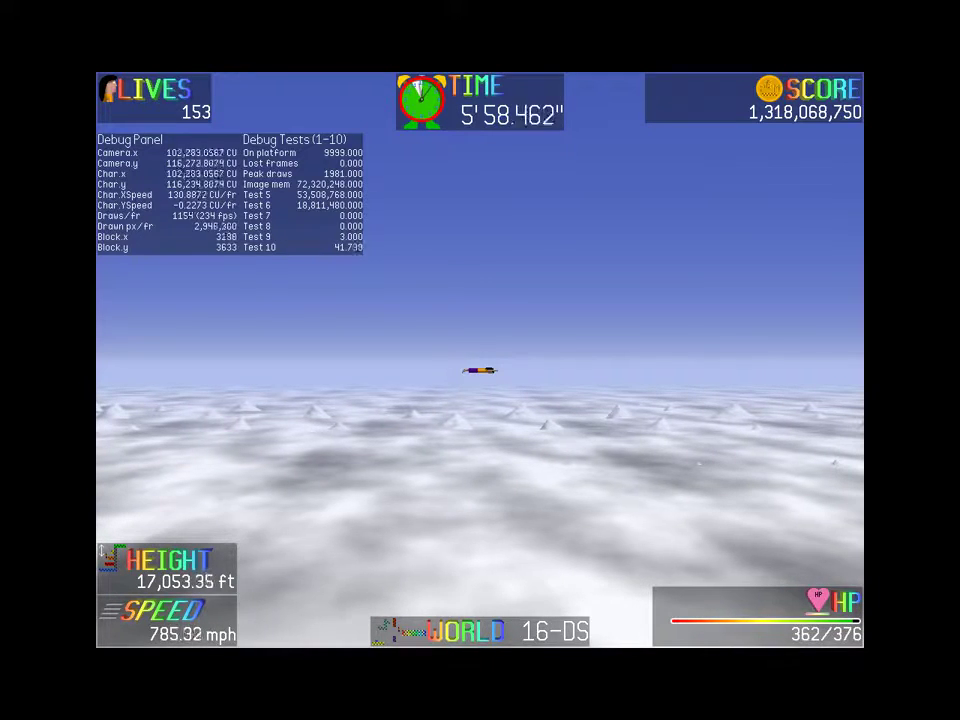
key(space)
Load world 4, Keveran Desert, from the debug menu's world list and resume play at the start platform
key(F1)
key(Return)
key(Down)
key(Down)
key(Down)
key(Down)
key(Down)
key(Down)
key(Down)
key(Down)
key(Down)
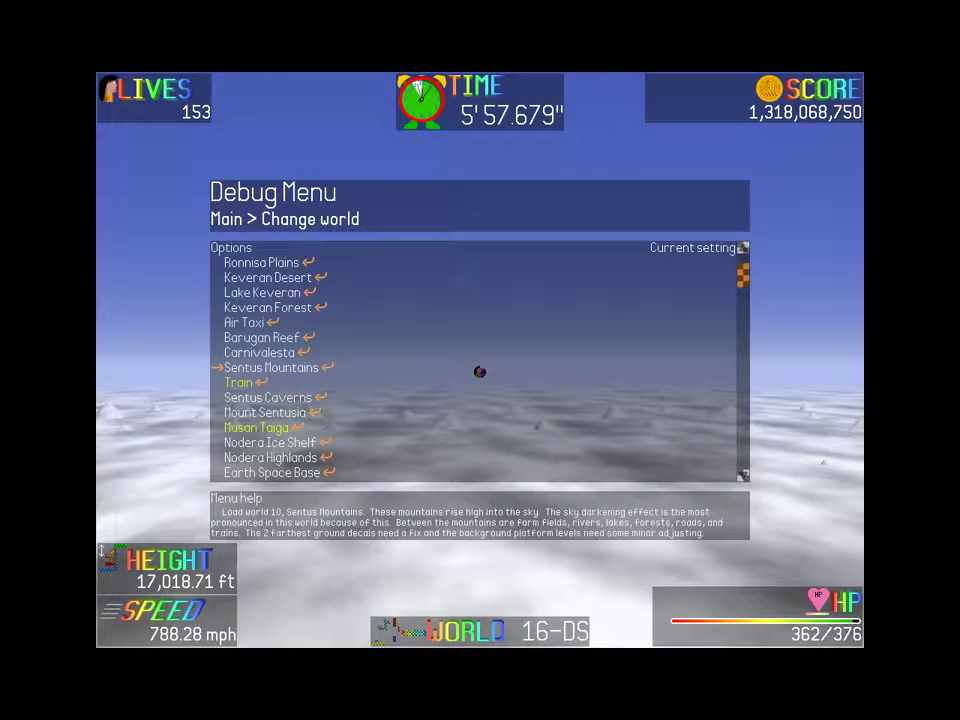
key(Down)
key(Down)
key(Down)
key(Down)
key(Down)
key(Down)
key(Up)
key(Up)
key(Up)
key(Up)
key(Up)
key(Up)
key(Up)
key(Up)
key(Up)
key(Up)
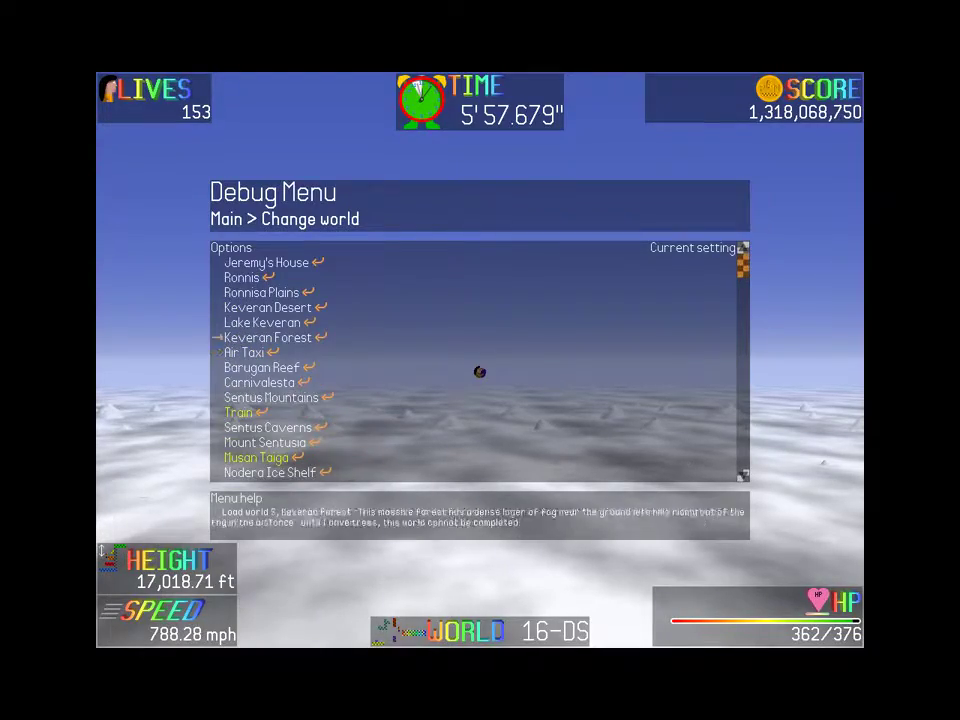
key(Up)
key(Up)
key(Return)
key(Escape)
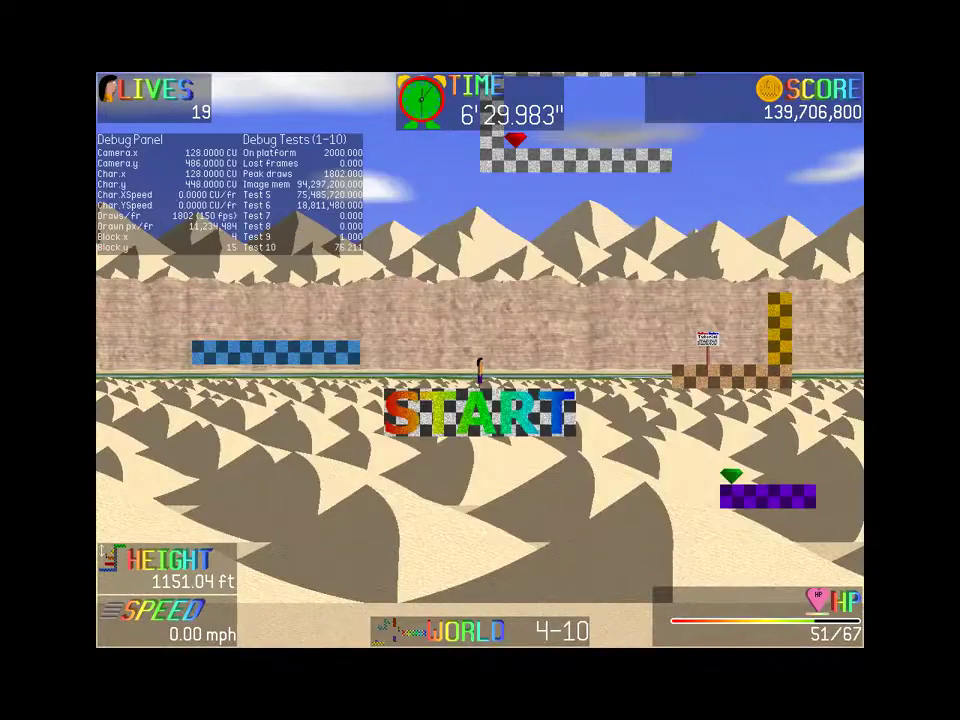
Move the character left to the blue platform and launch it upward to show the desert mountains
key(Left)
key(Up)
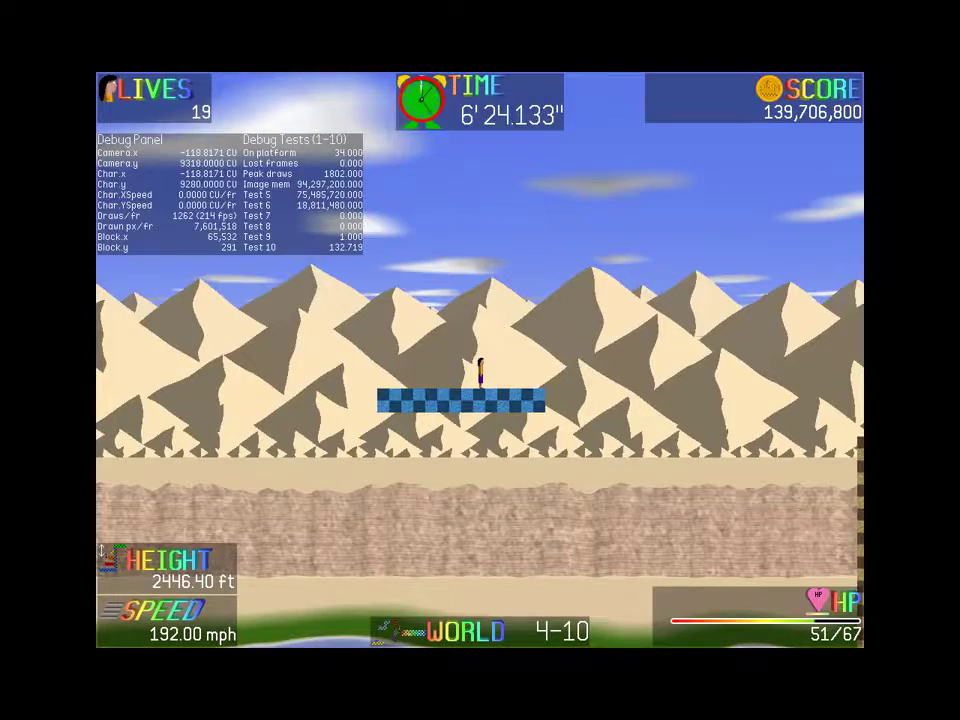
key(Up)
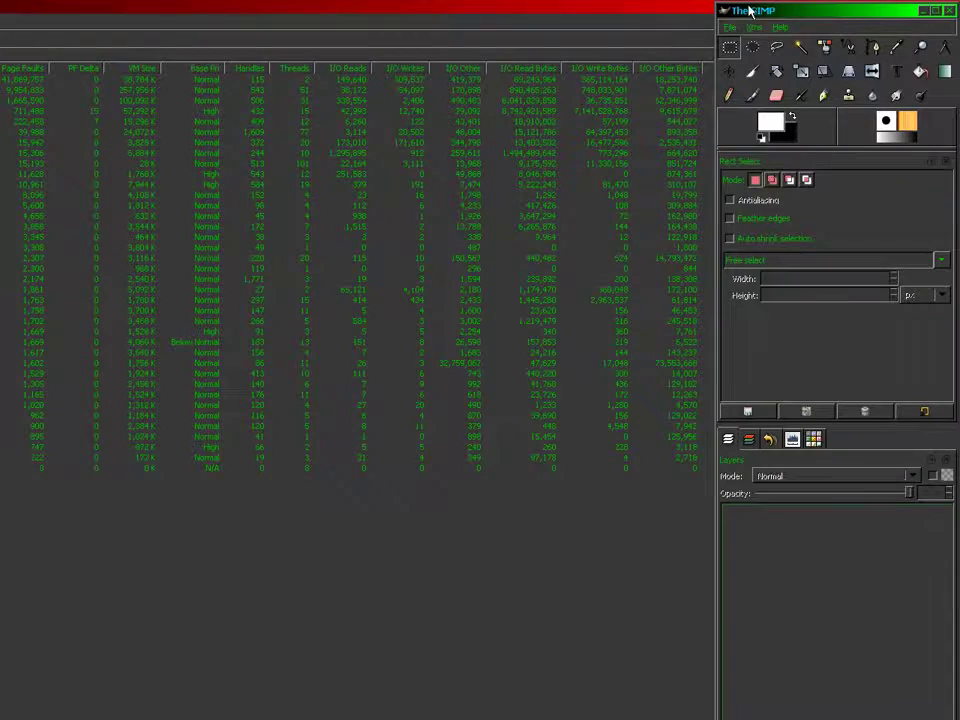
Switch to GIMP, open KeveranDesertBGMounts base.xcf from the Platform Masters temp folder, and reposition and enlarge its image window
click(730, 27)
click(741, 68)
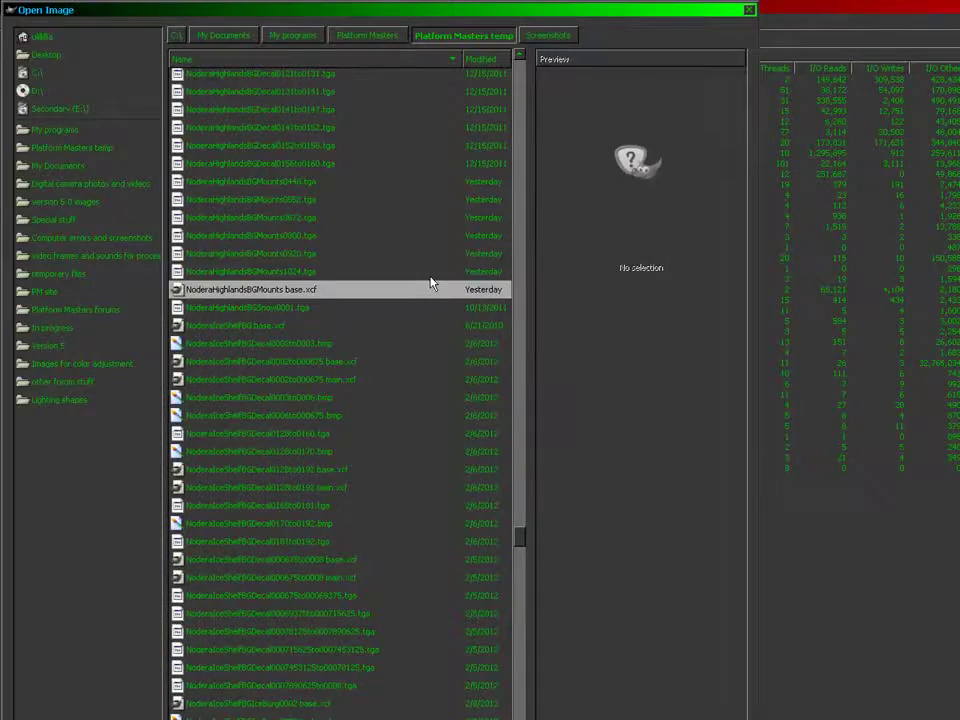
drag(520, 537, 522, 489)
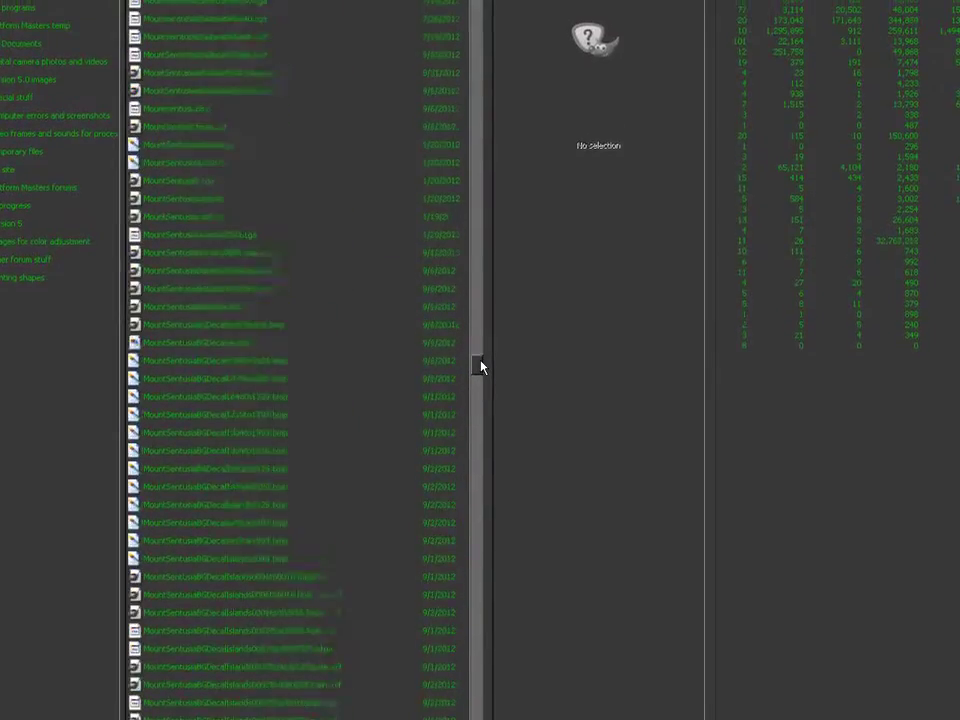
drag(481, 367, 481, 285)
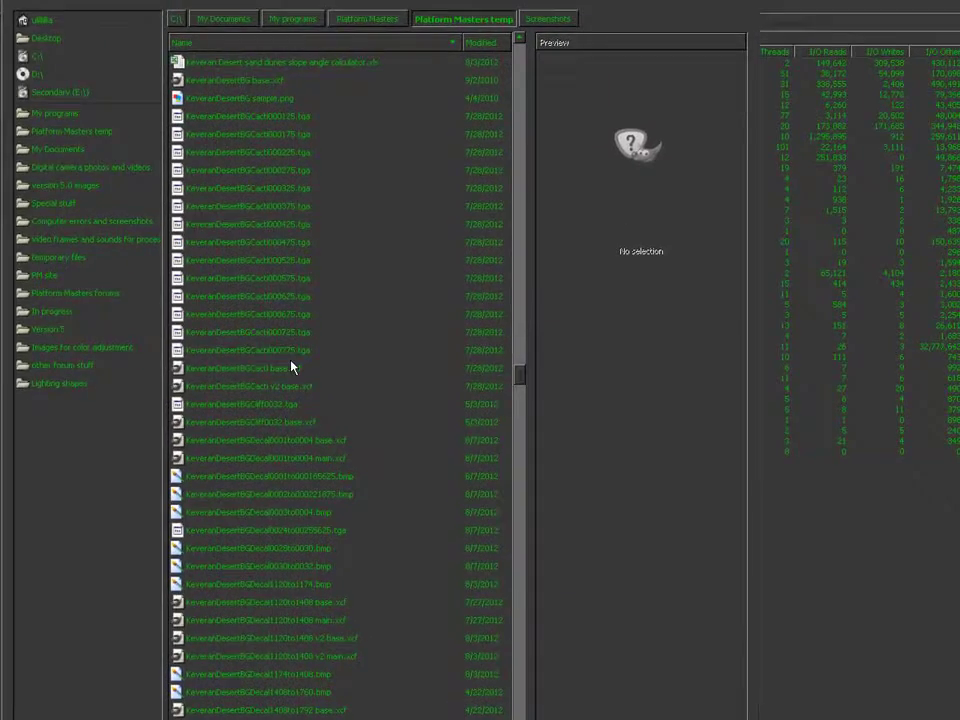
drag(520, 93, 520, 109)
scroll(481, 367, down, 3)
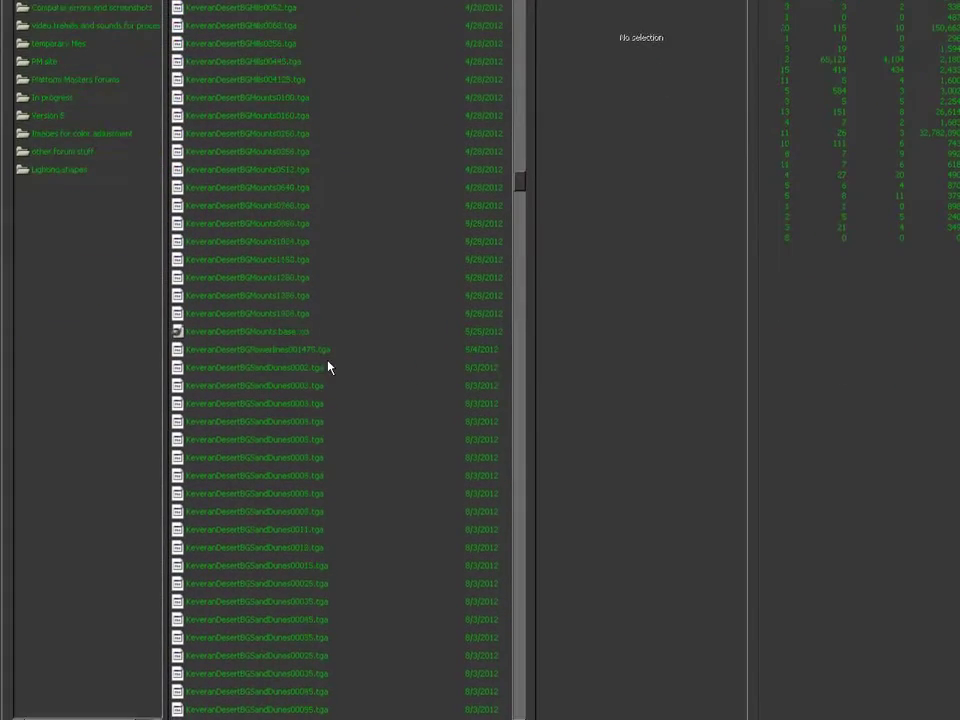
click(279, 523)
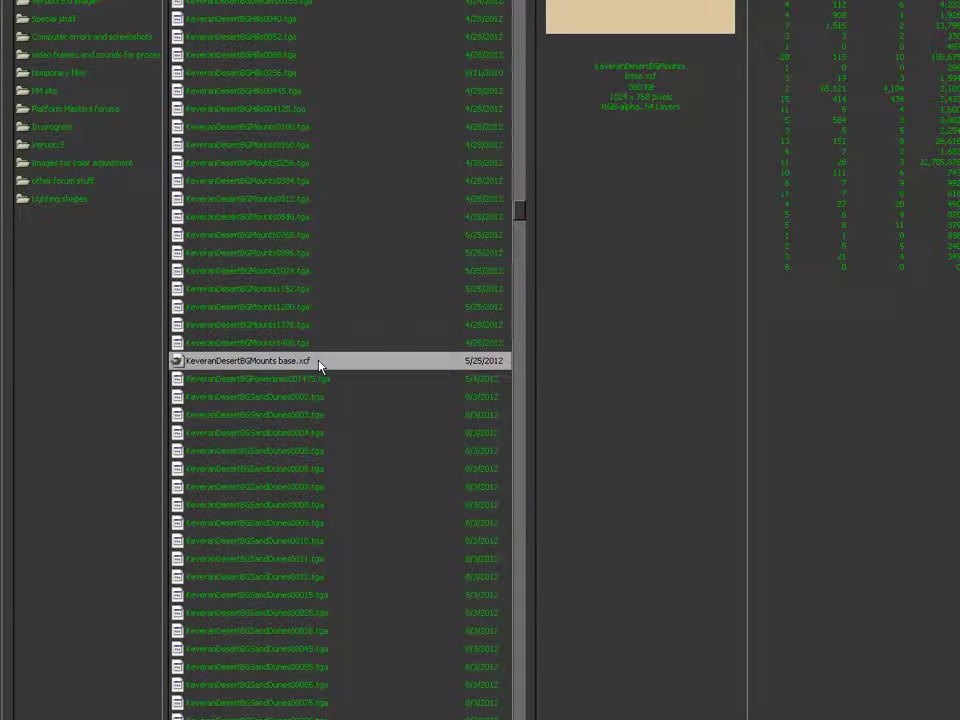
double_click(319, 368)
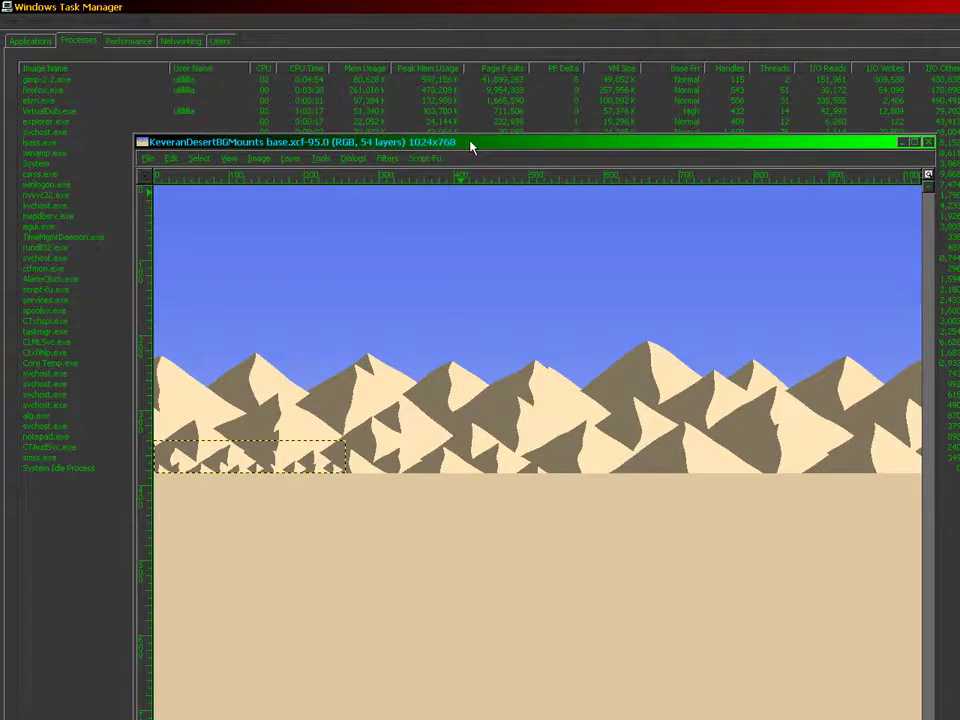
drag(470, 148, 333, 97)
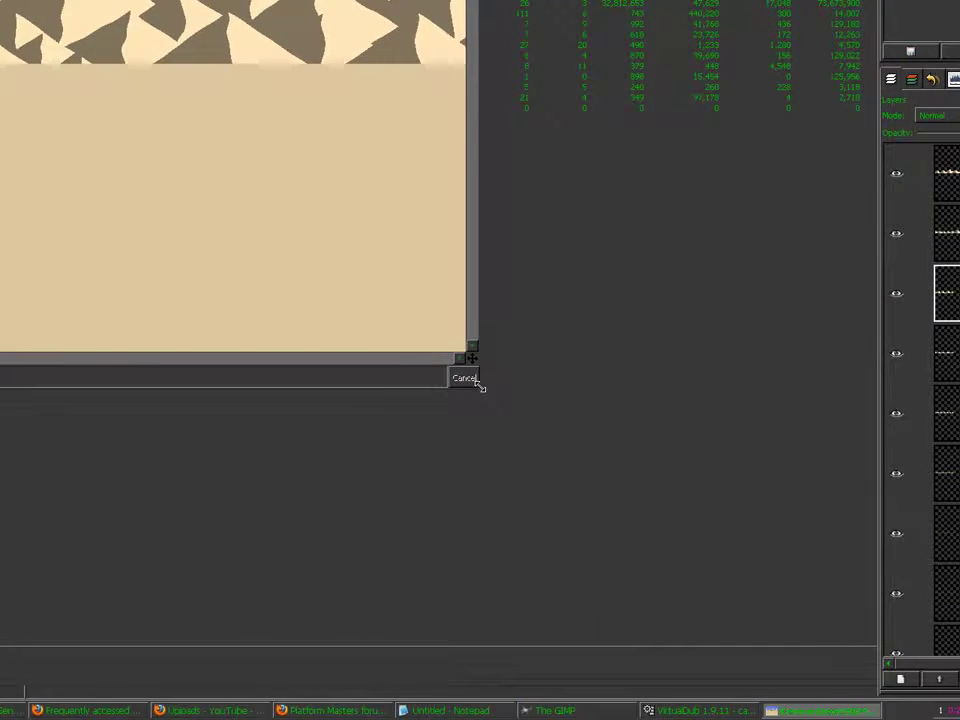
drag(479, 386, 712, 683)
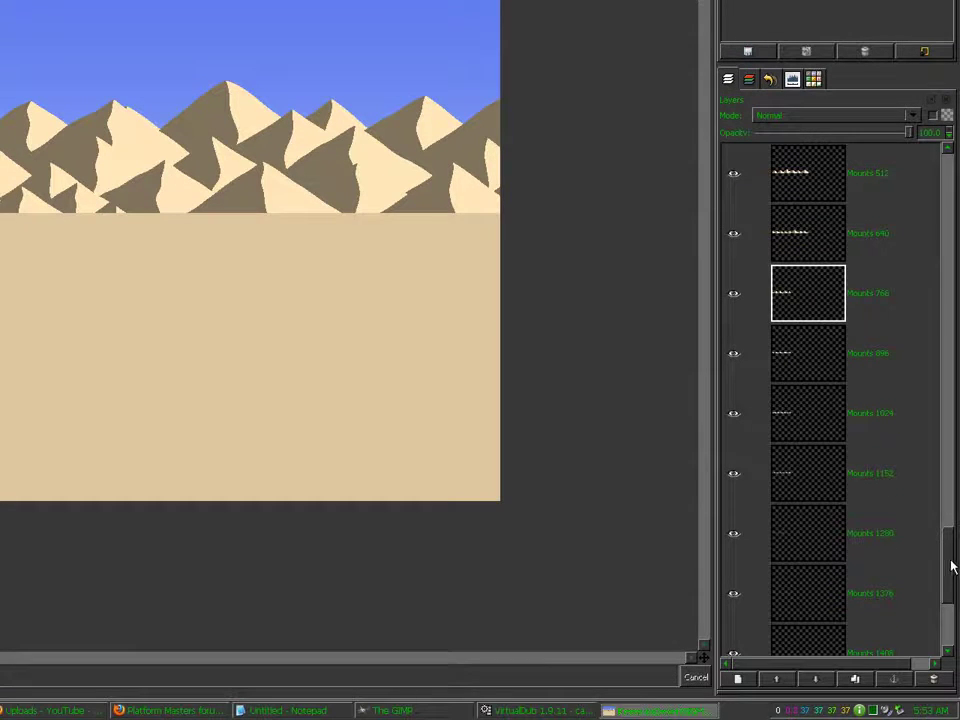
Examine the image's layer stack, from the Grass 64 base layer down to the Day sky backdrop
drag(952, 567, 952, 245)
mouse_move(953, 368)
mouse_down()
mouse_move(953, 675)
mouse_move(949, 542)
mouse_move(954, 611)
mouse_move(945, 589)
mouse_move(952, 230)
mouse_move(957, 604)
mouse_move(955, 290)
mouse_up()
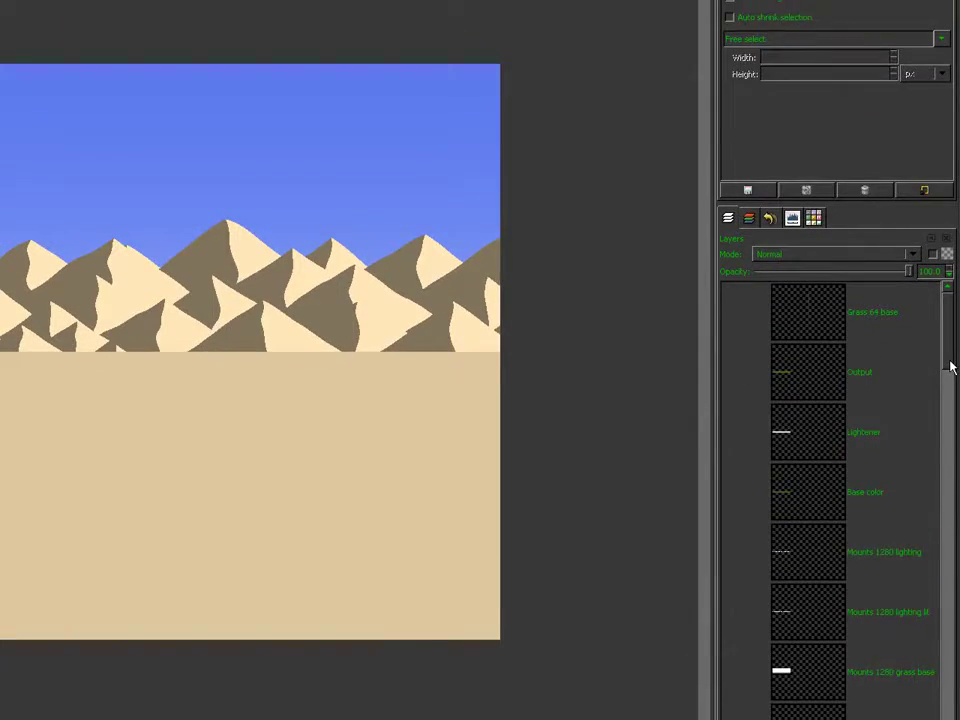
drag(951, 368, 941, 635)
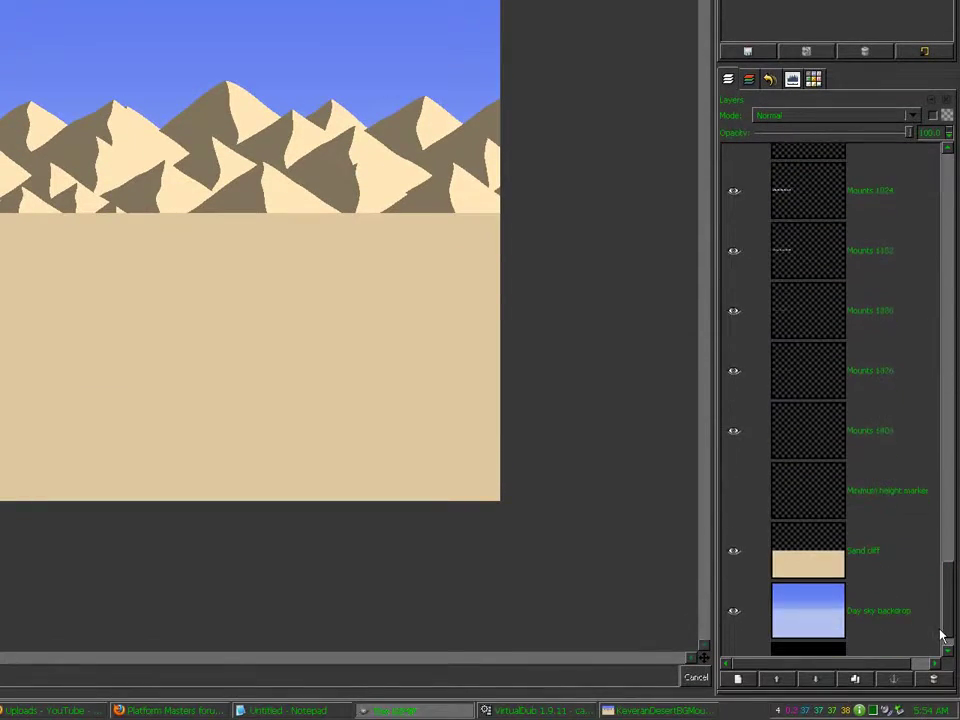
Inspect the Mounts 1408 and Mounts 1152 layers one at a time, each shown alone and magnified
shift+click(738, 431)
click(744, 433)
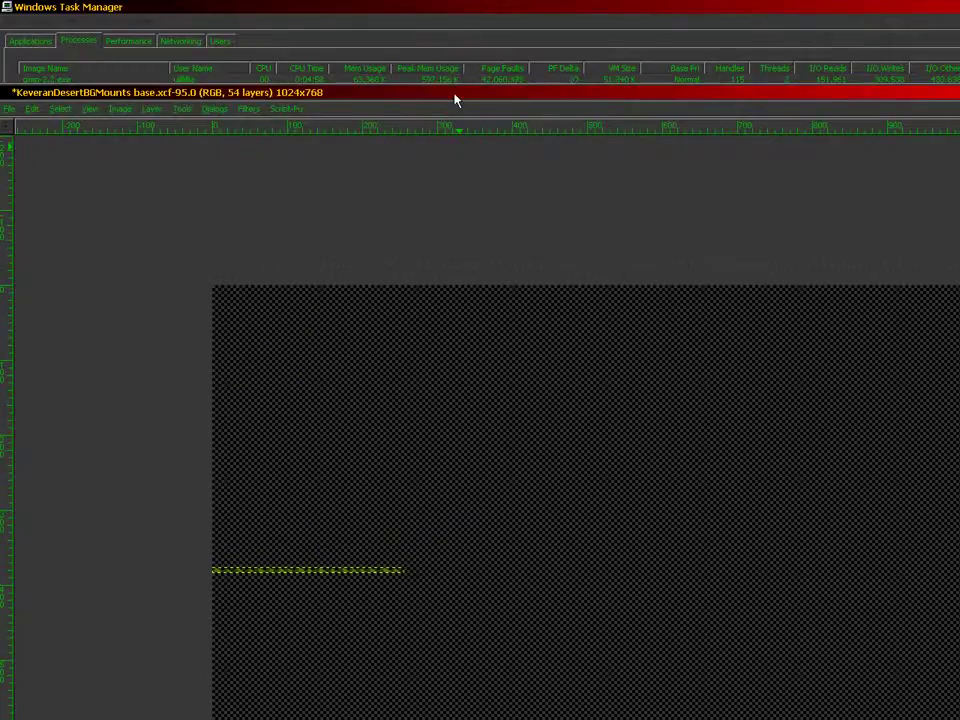
click(455, 95)
key(2)
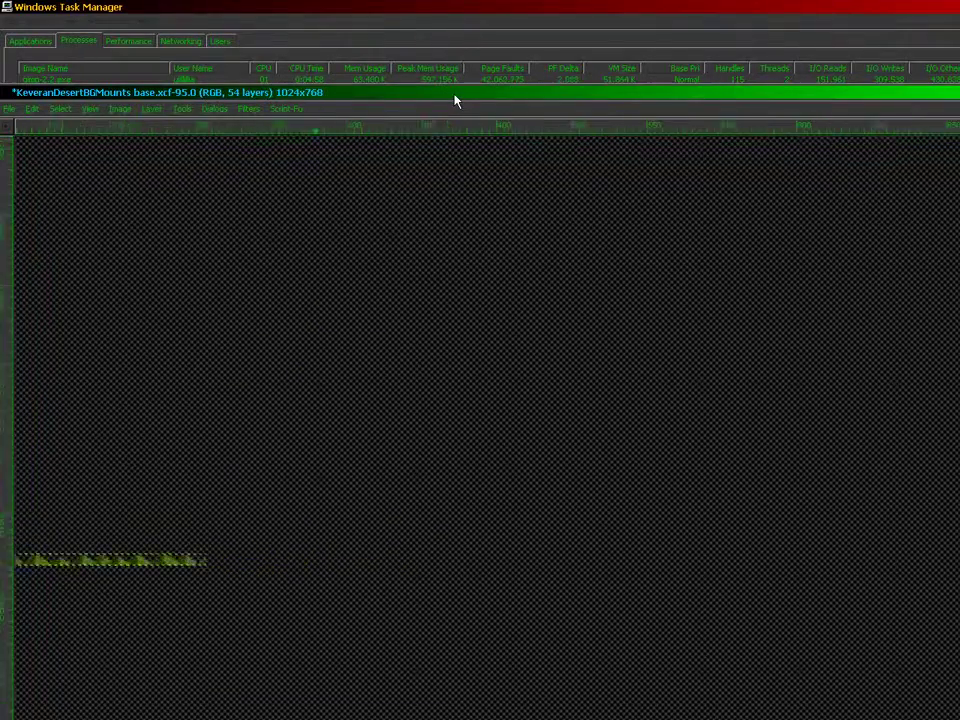
key(3)
key(4)
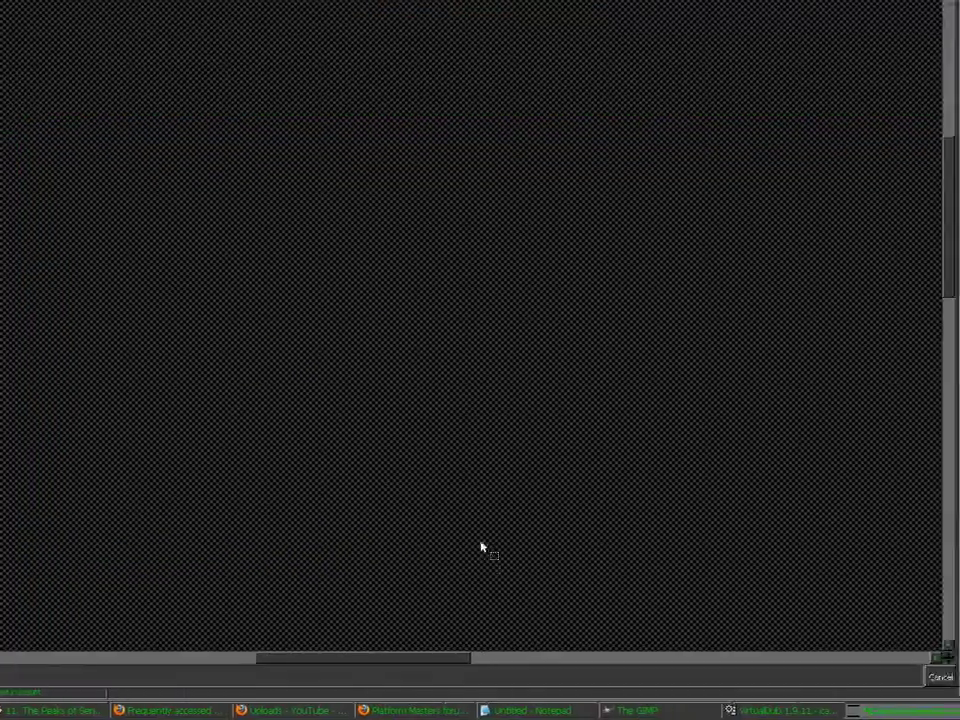
drag(481, 662, 95, 671)
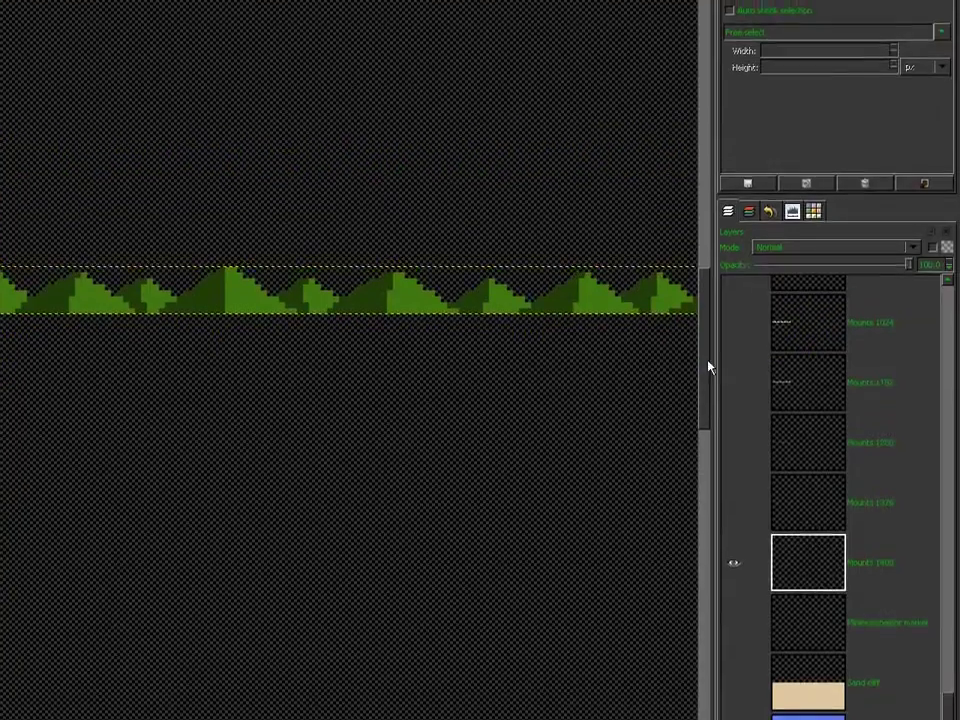
shift+click(733, 361)
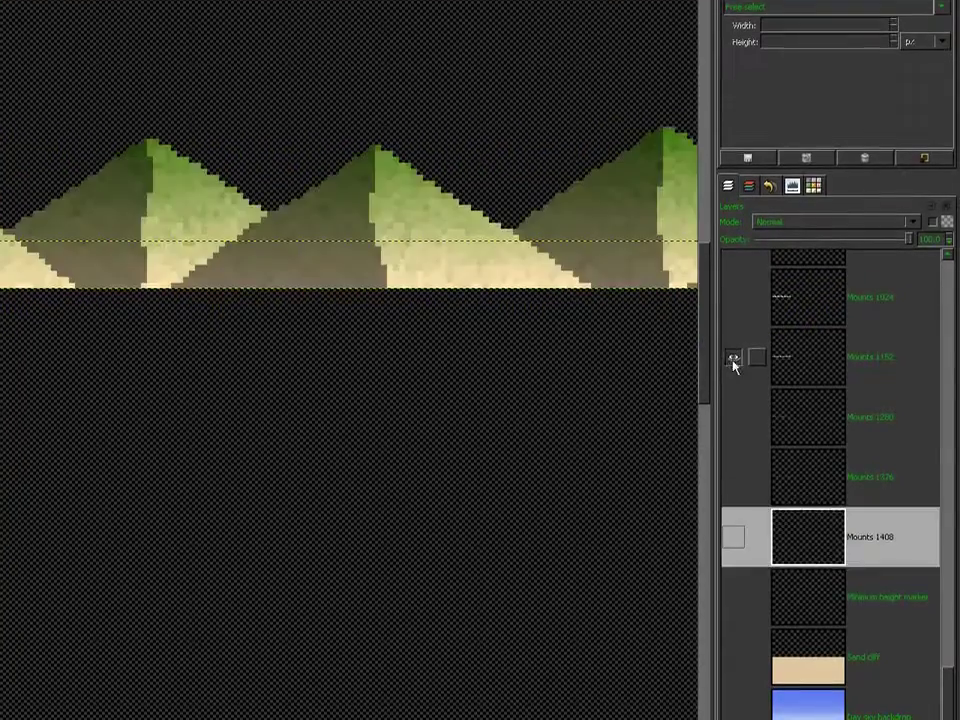
click(808, 360)
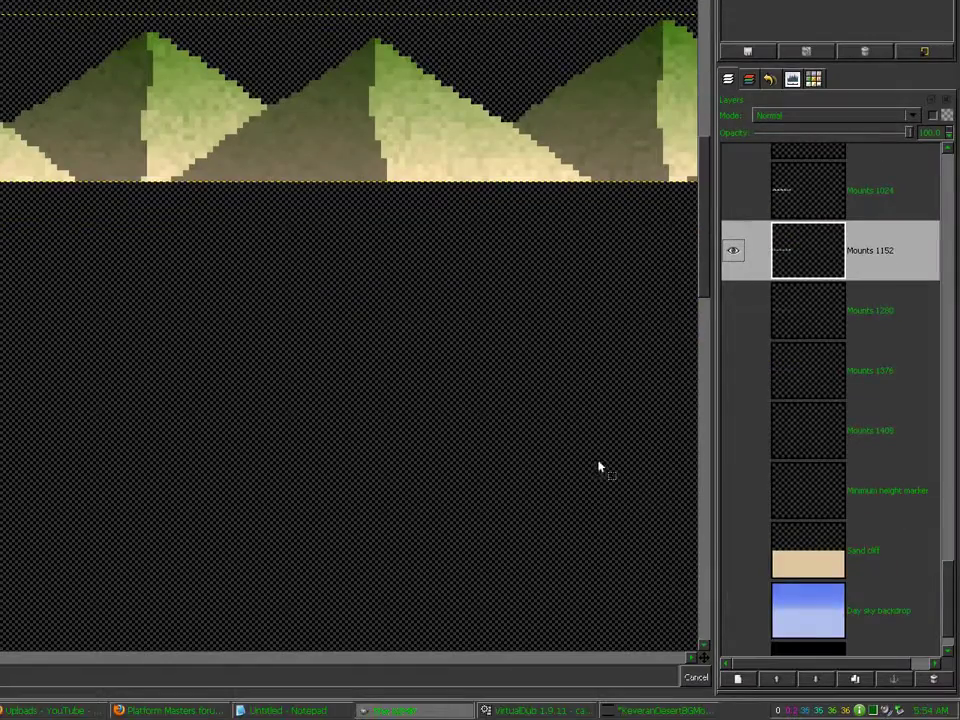
Show only the Hills 40 layer and duplicate it twice
drag(953, 593, 953, 450)
drag(957, 447, 955, 458)
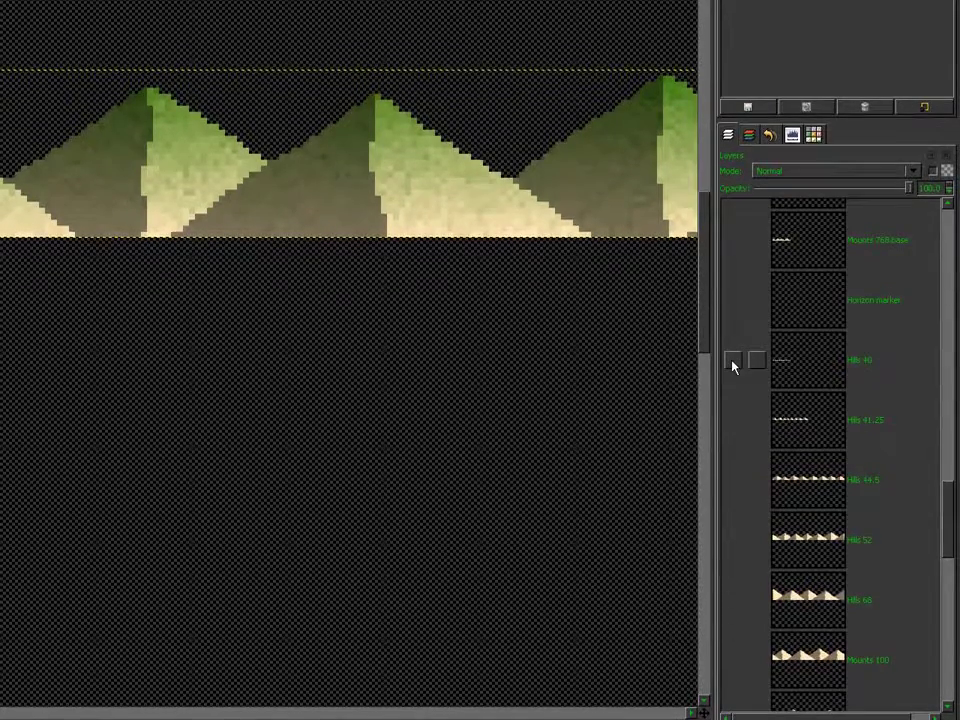
click(733, 360)
click(810, 362)
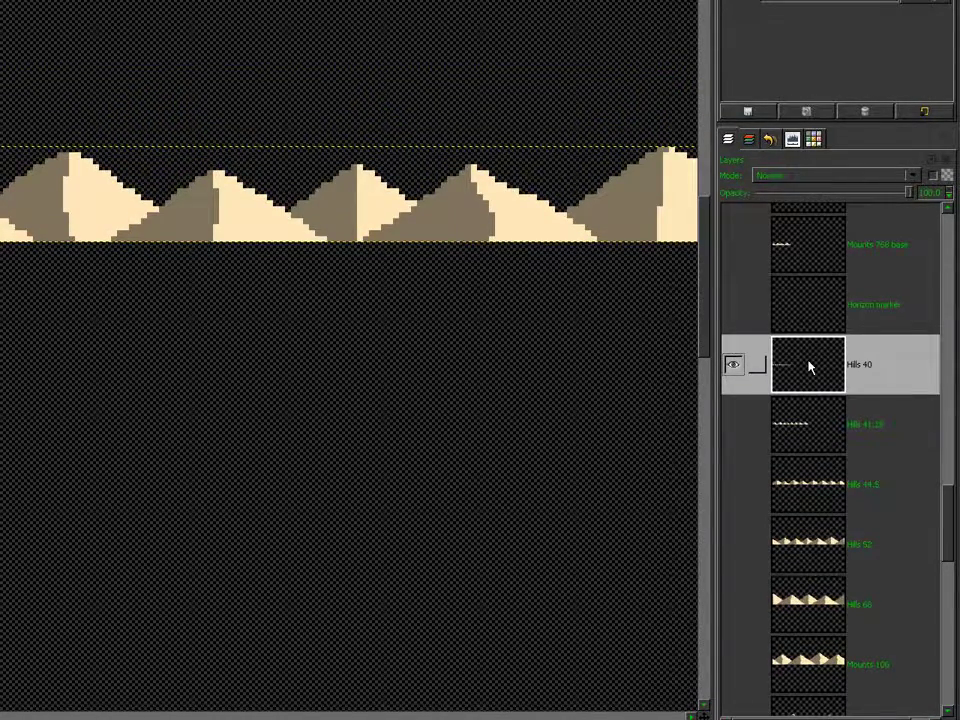
click(850, 713)
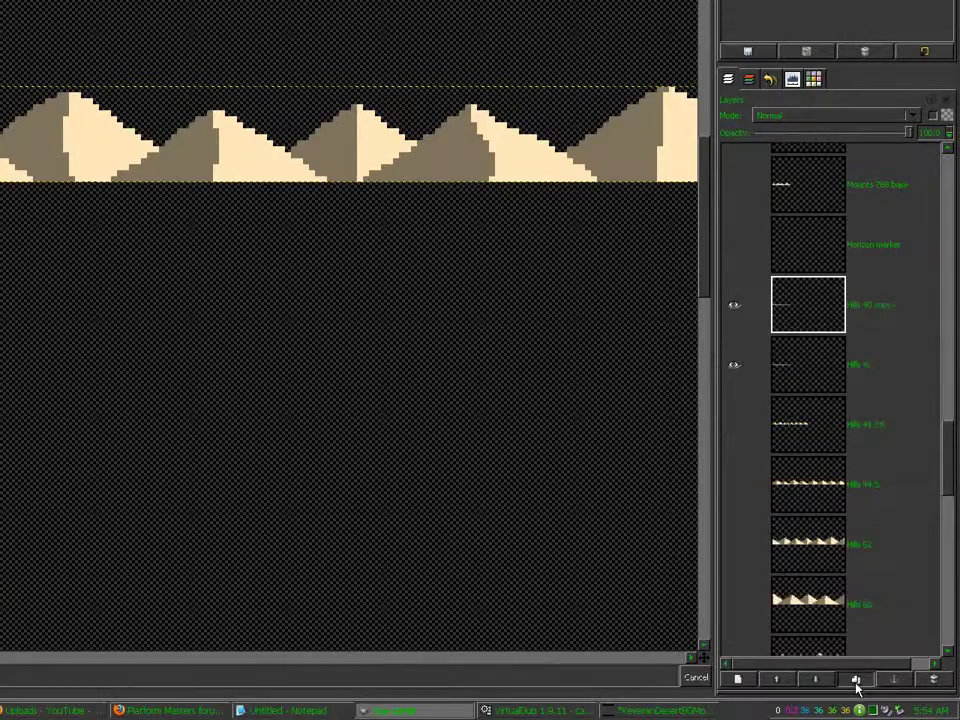
click(850, 713)
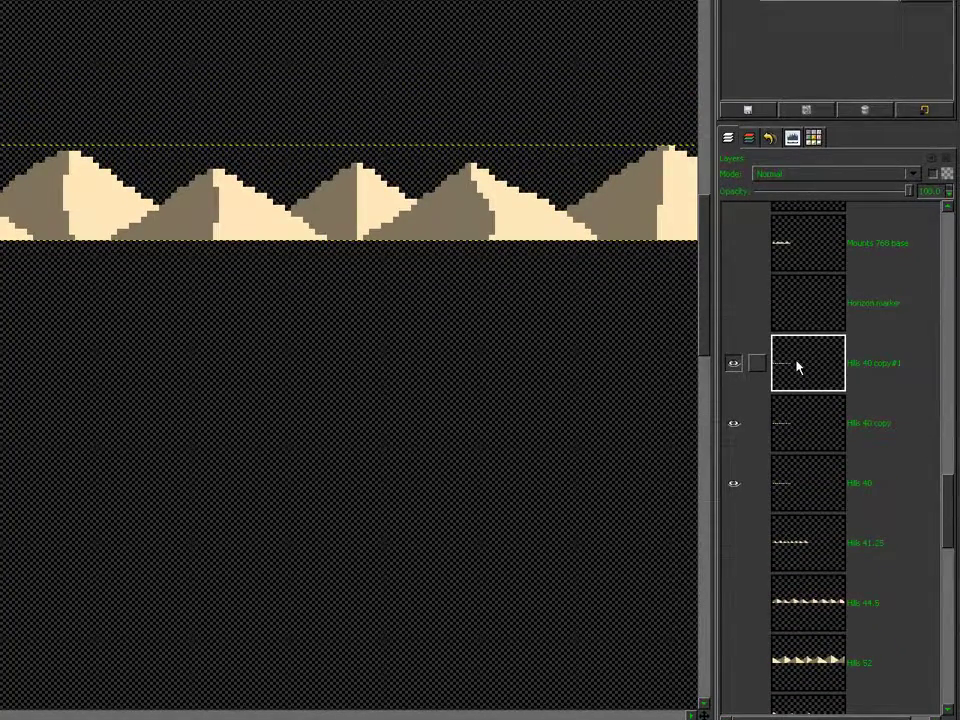
Rename the two copies Hills 40 old and Hills 40 shape, and hide the old one
double_click(798, 367)
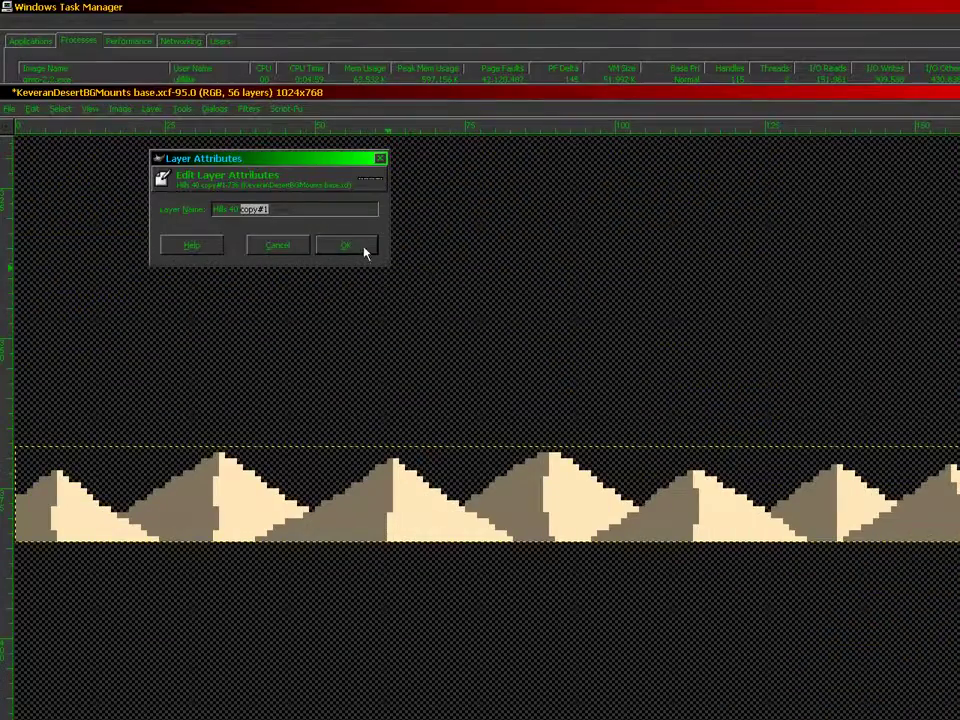
text(cld)
key(Return)
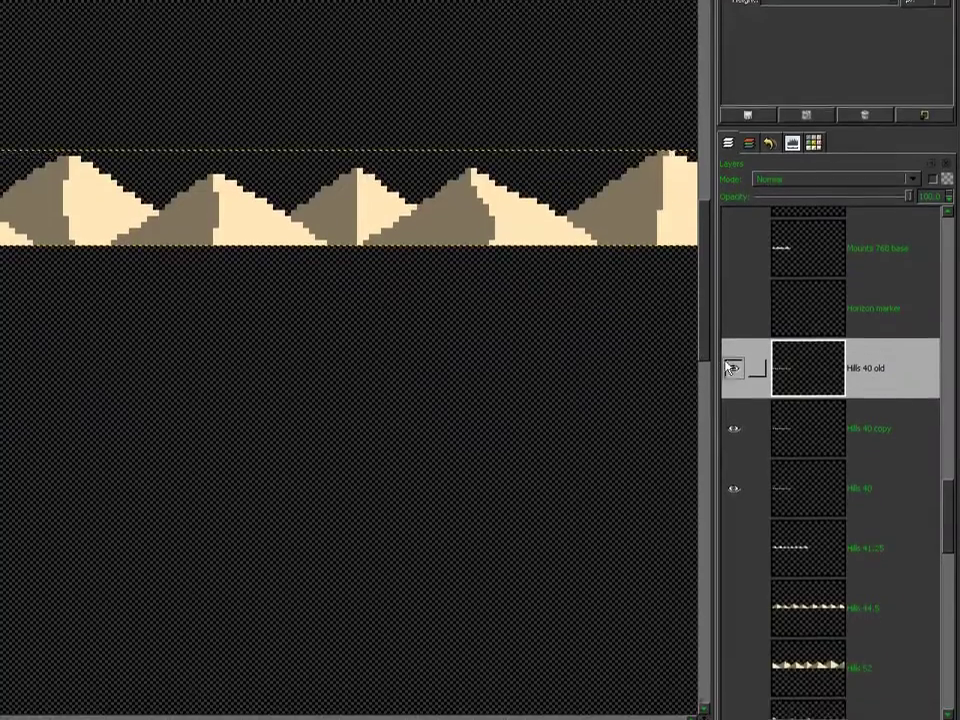
click(731, 368)
click(787, 428)
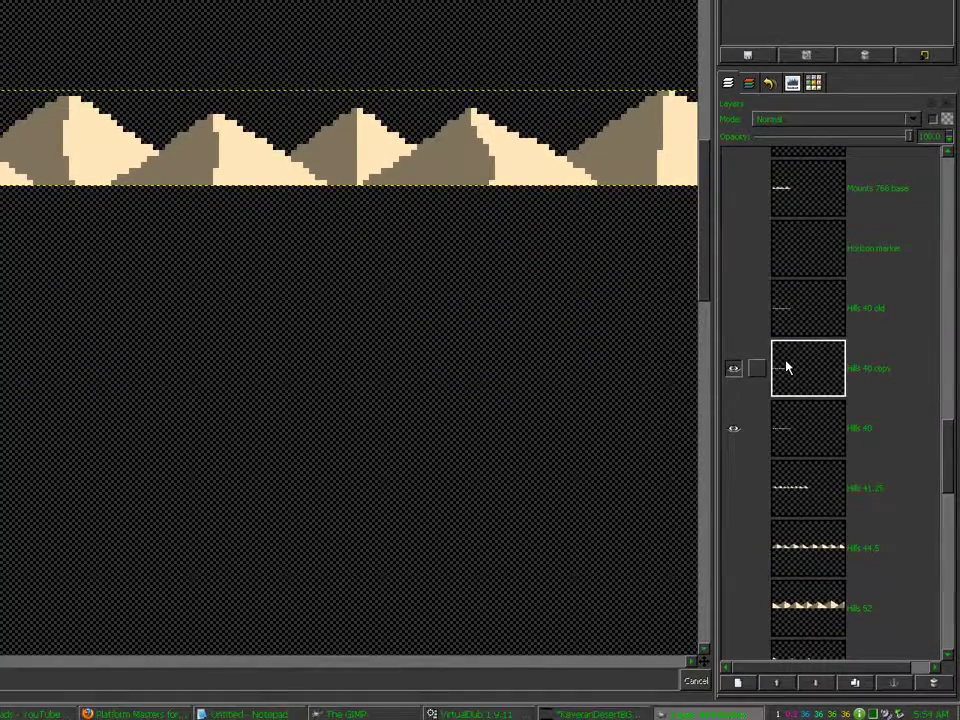
double_click(786, 368)
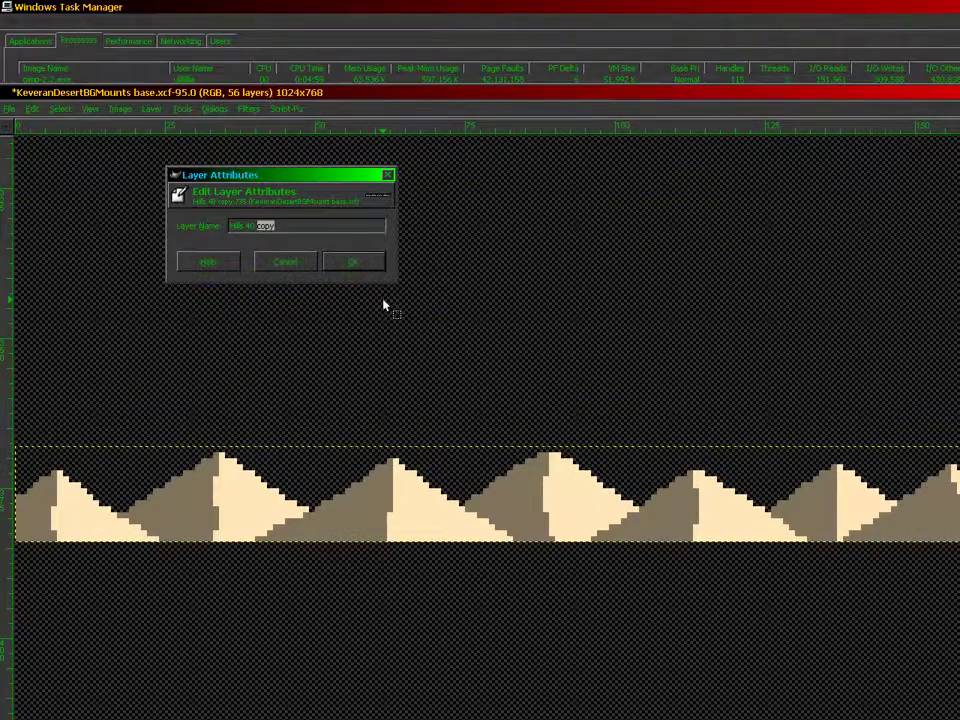
text(shade)
key(Return)
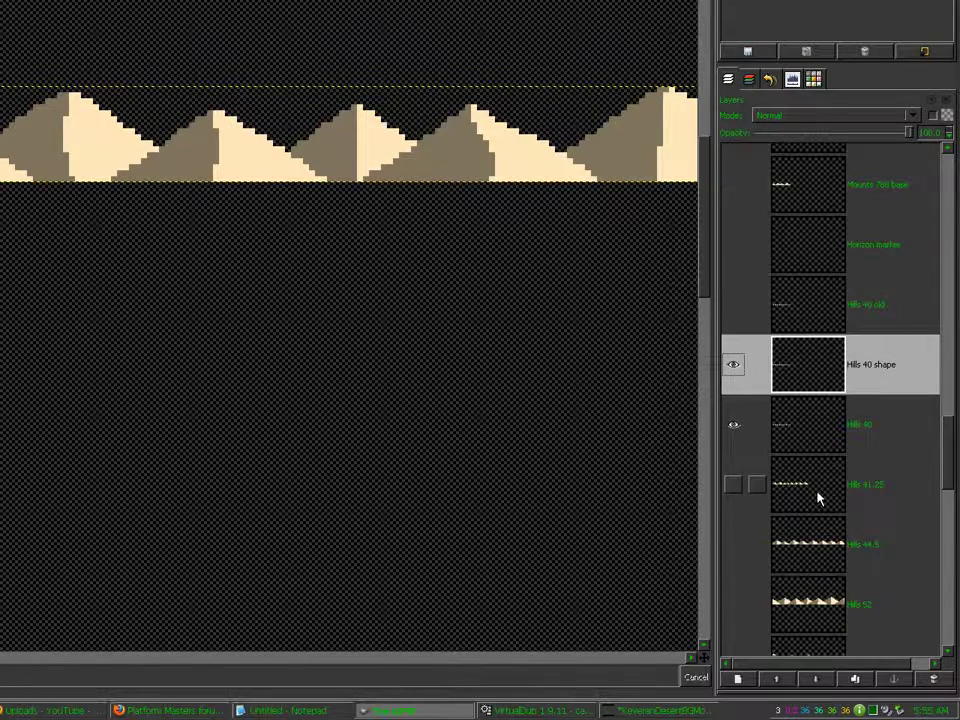
Show only the Hills 41.25 layer, duplicate it twice, and name the copies following the same old and shape pattern
shift+click(733, 487)
click(814, 493)
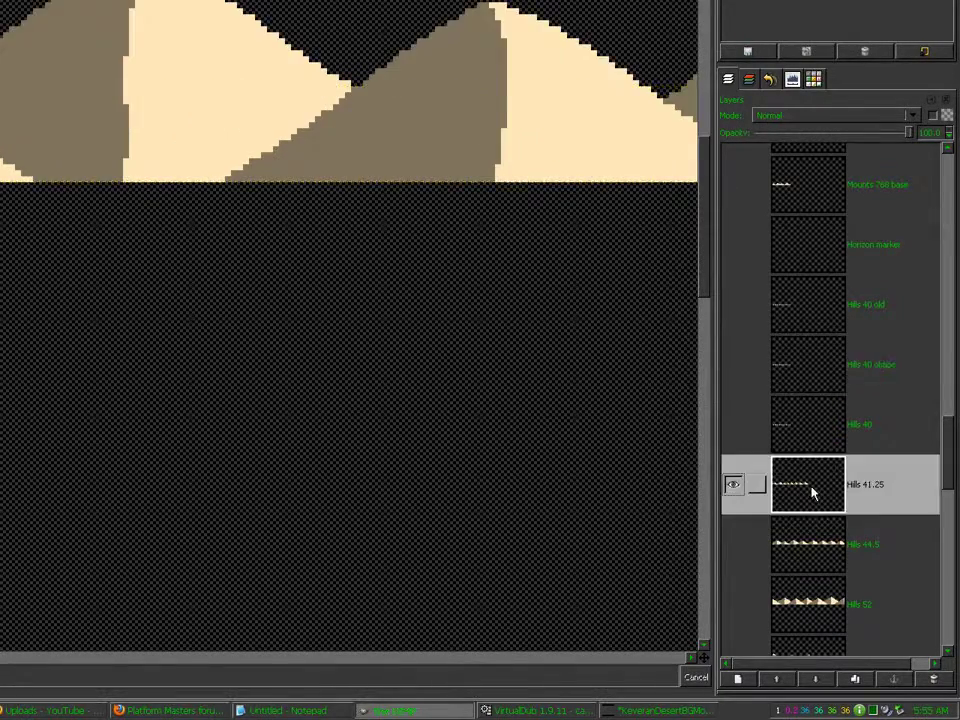
click(855, 679)
click(855, 679)
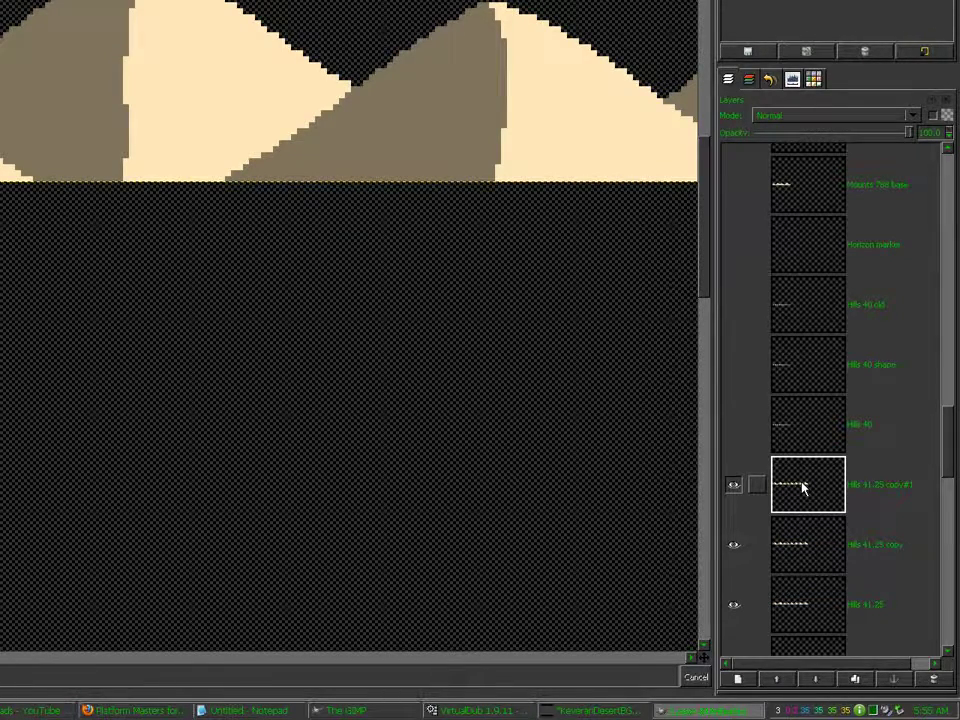
key(Return)
double_click(800, 554)
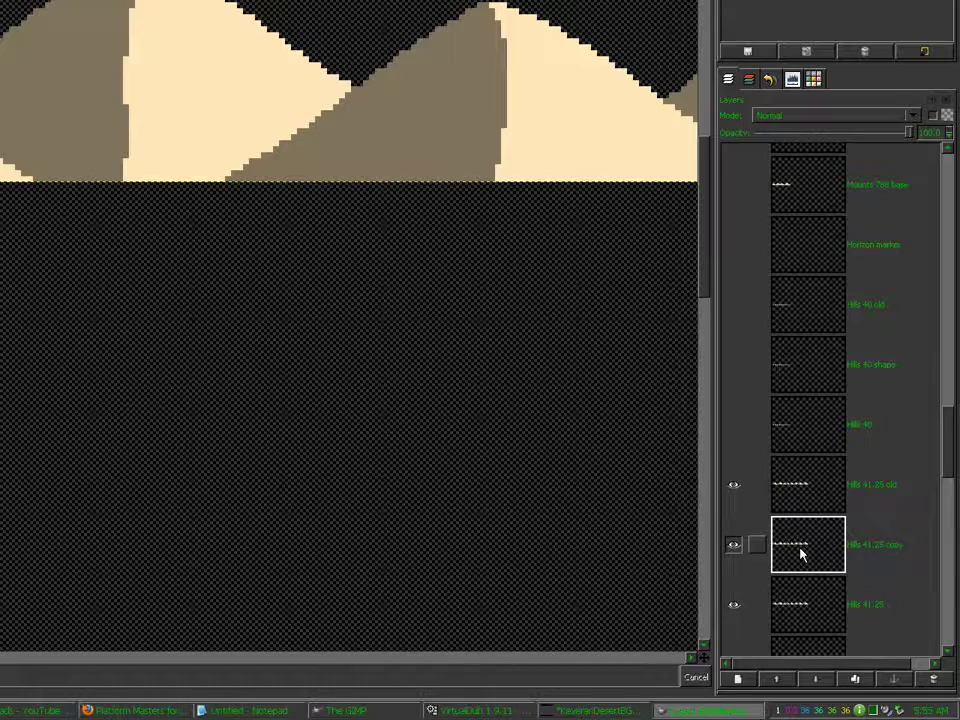
key(Return)
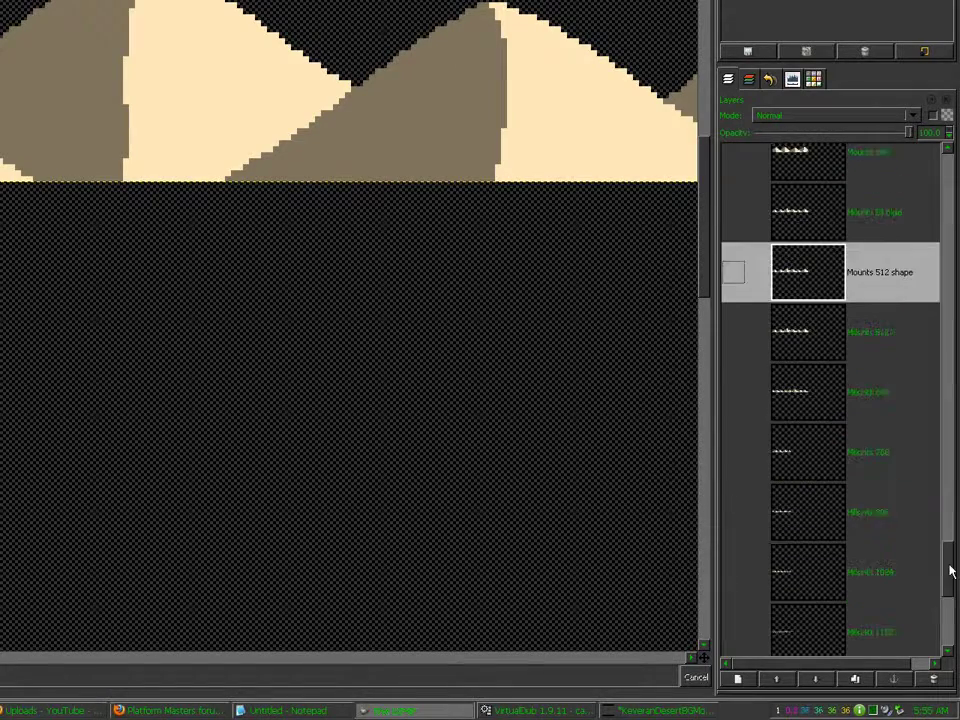
Duplicate the Mounts 640 layer twice and name the copies Mounts 640 old and Mounts 640 shape
drag(949, 570, 949, 572)
click(782, 372)
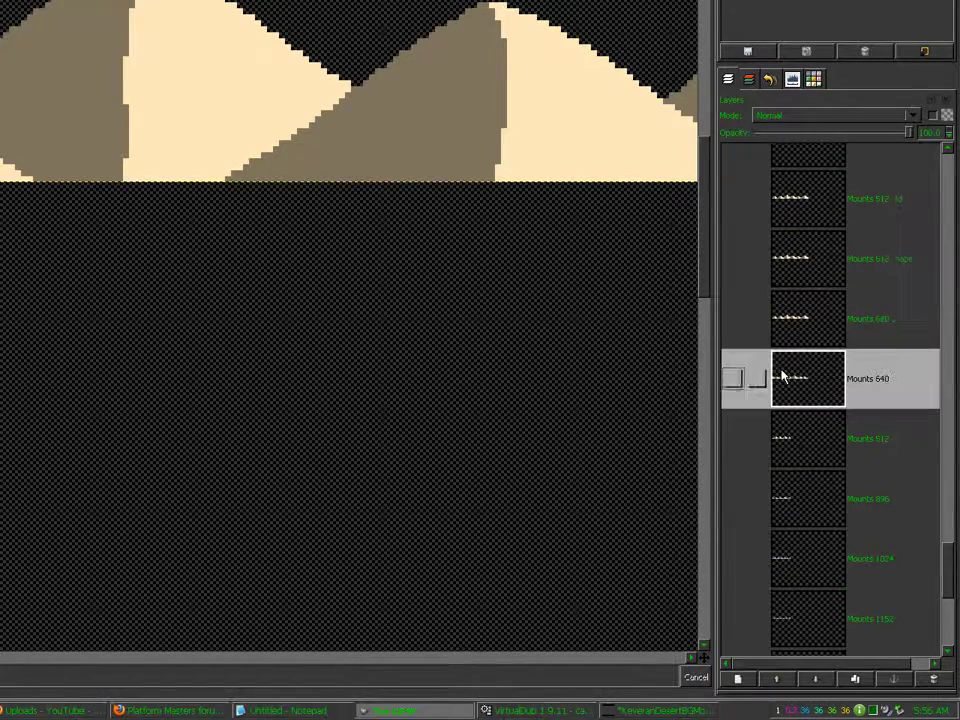
click(855, 678)
click(855, 678)
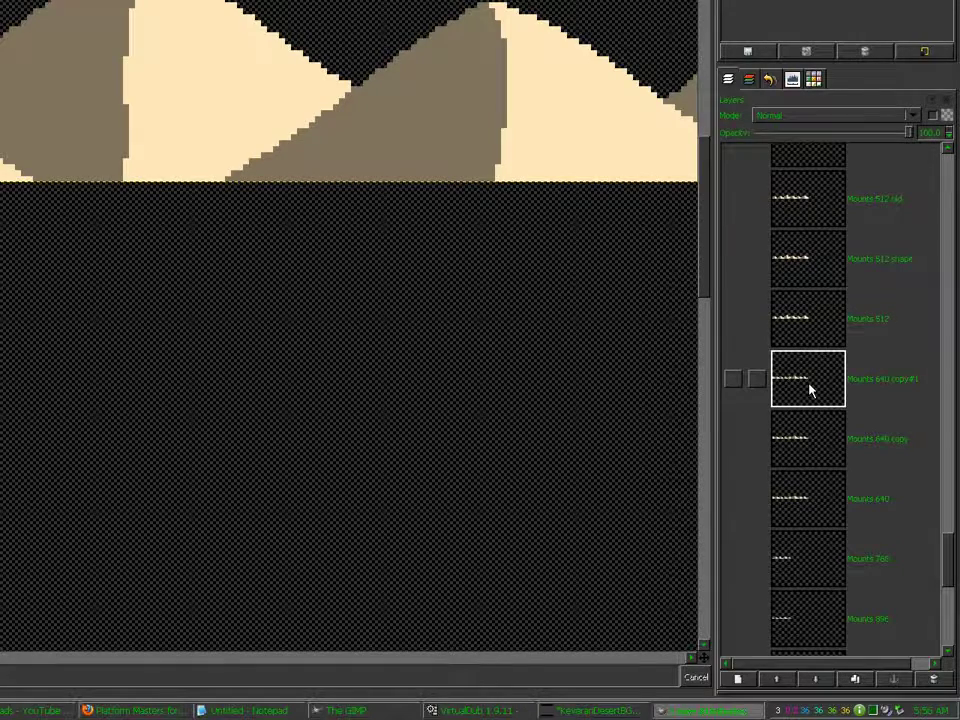
key(Return)
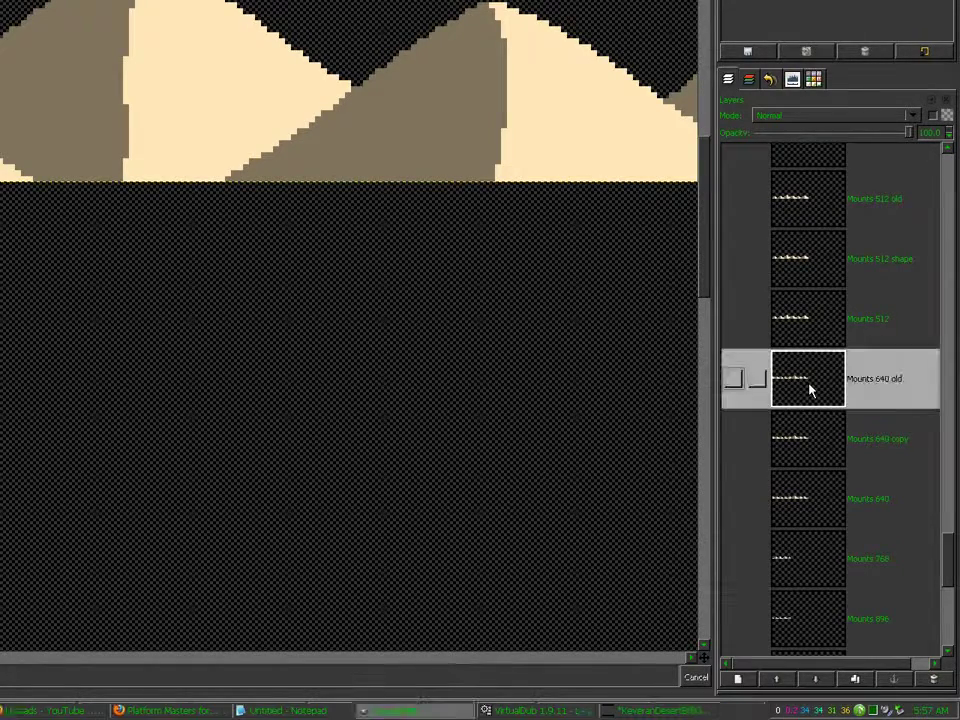
double_click(800, 438)
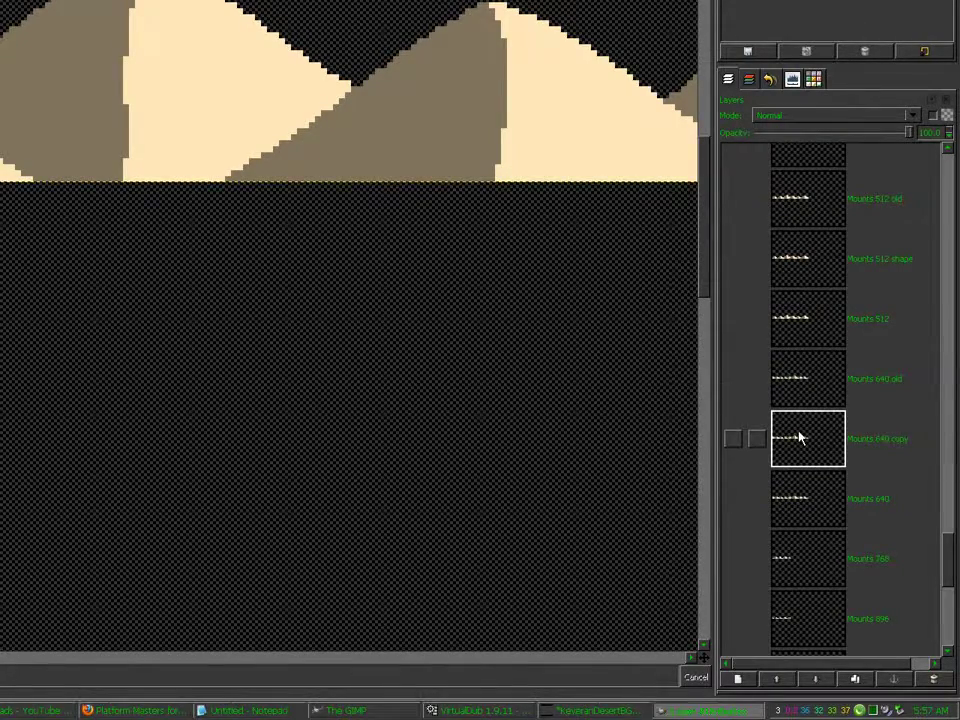
key(Return)
Duplicate the Mounts 768 layer twice and name the copies Mounts 768 old and Mounts 768 shape
click(805, 556)
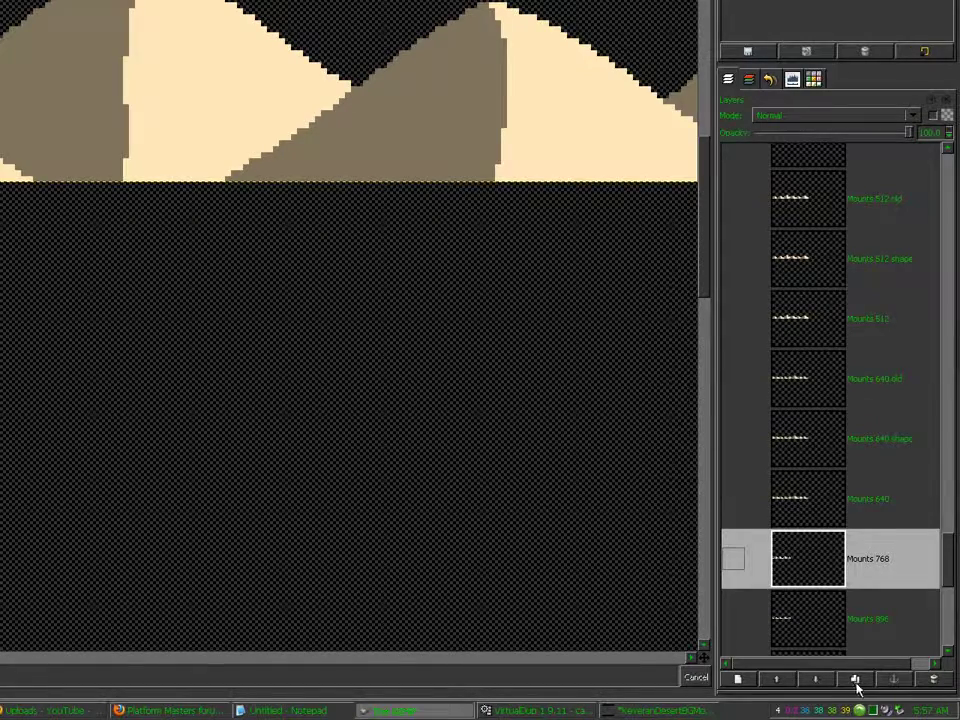
click(855, 680)
click(855, 680)
scroll(945, 580, down, 5)
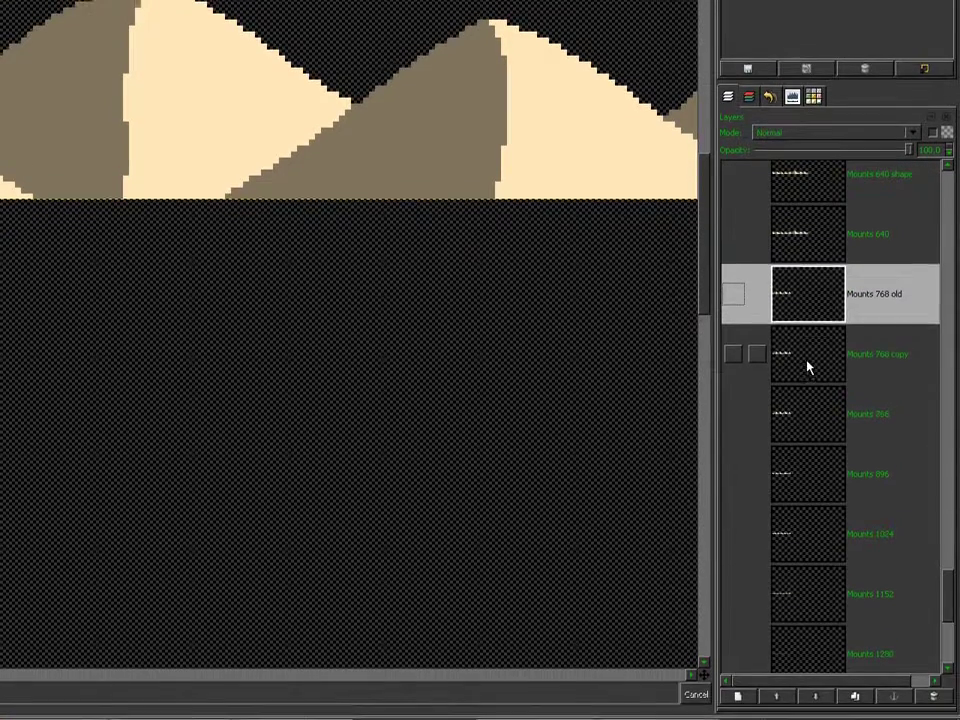
click(808, 418)
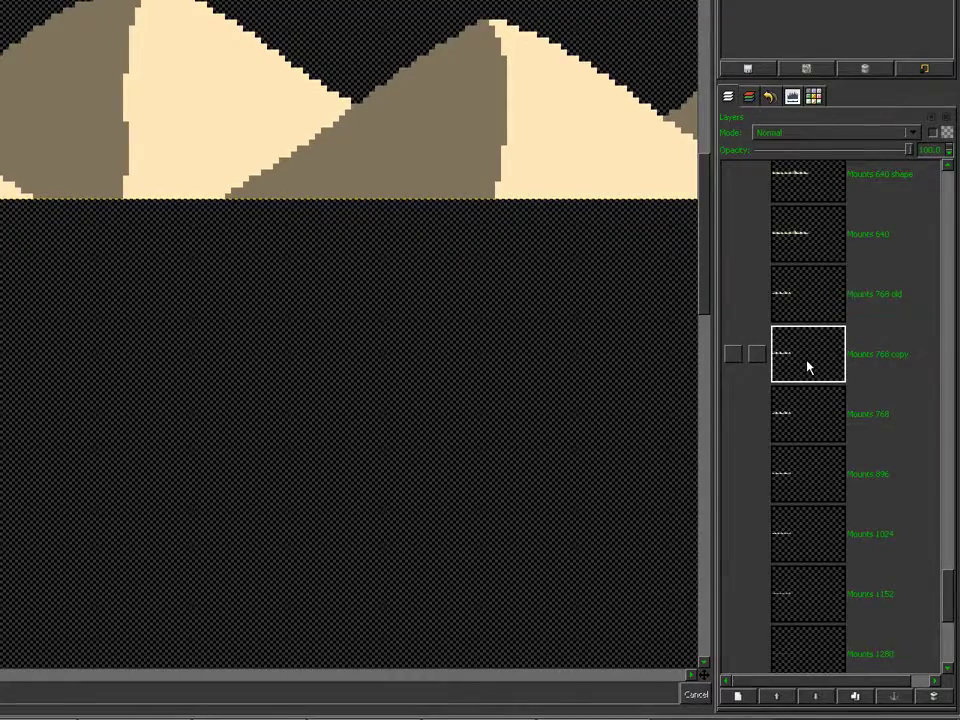
click(808, 367)
Check the Mounts 768 layers higher in the stack and delete the Mounts 768 shape layer
drag(950, 591, 948, 315)
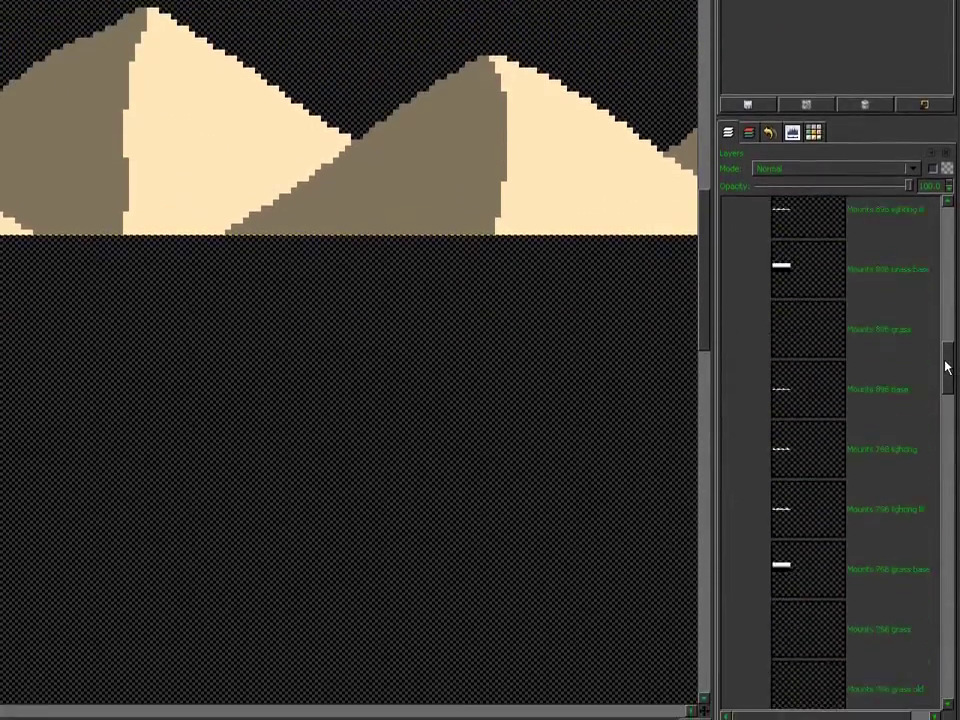
drag(947, 367, 955, 573)
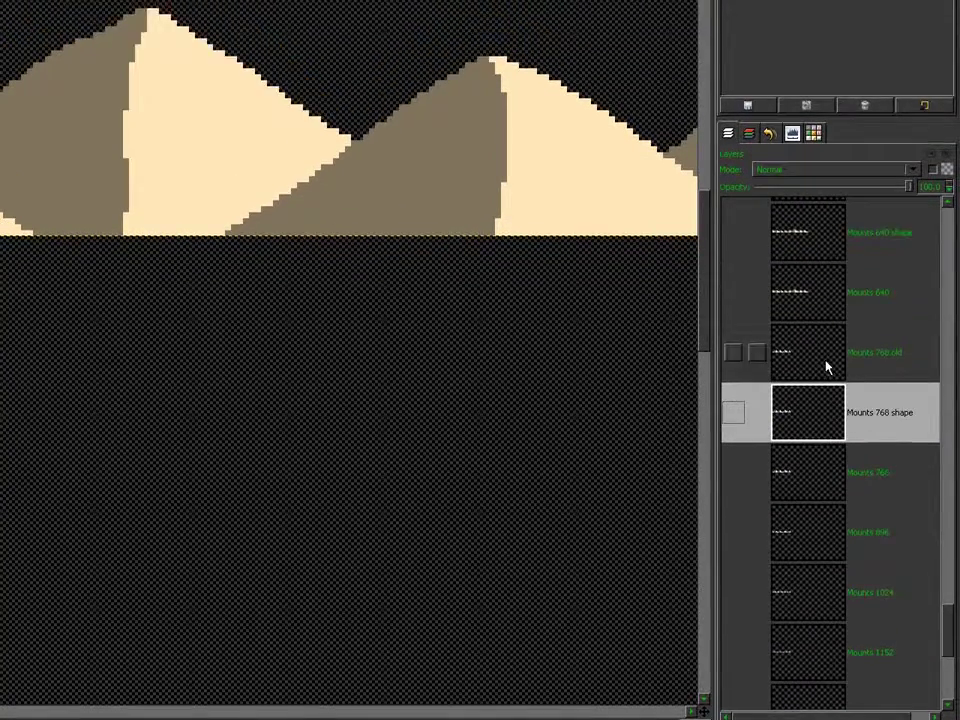
click(826, 368)
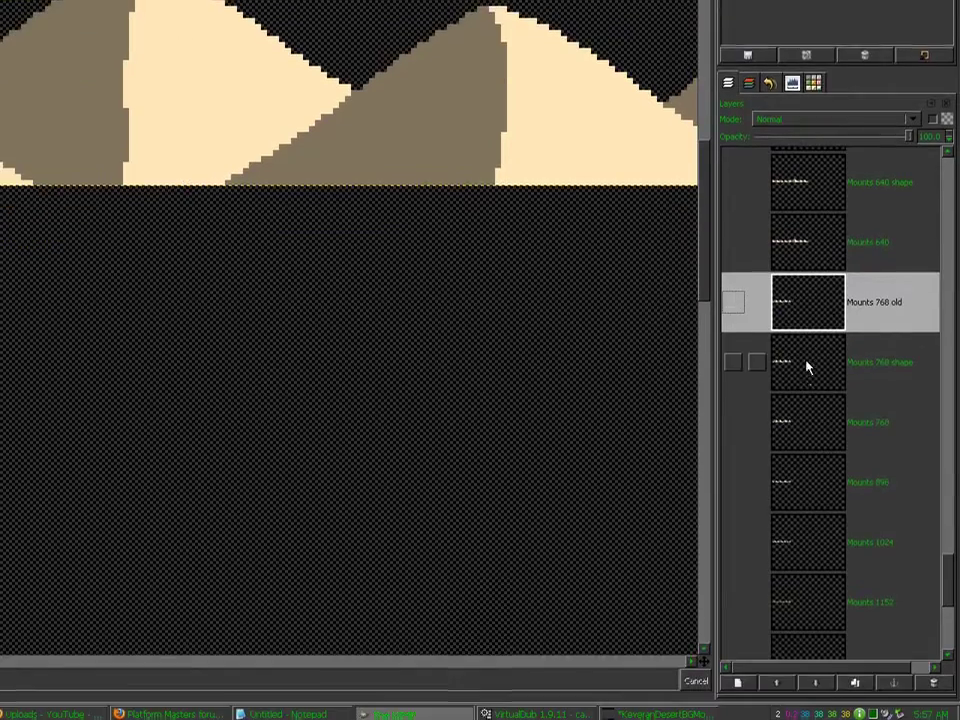
click(808, 367)
click(934, 683)
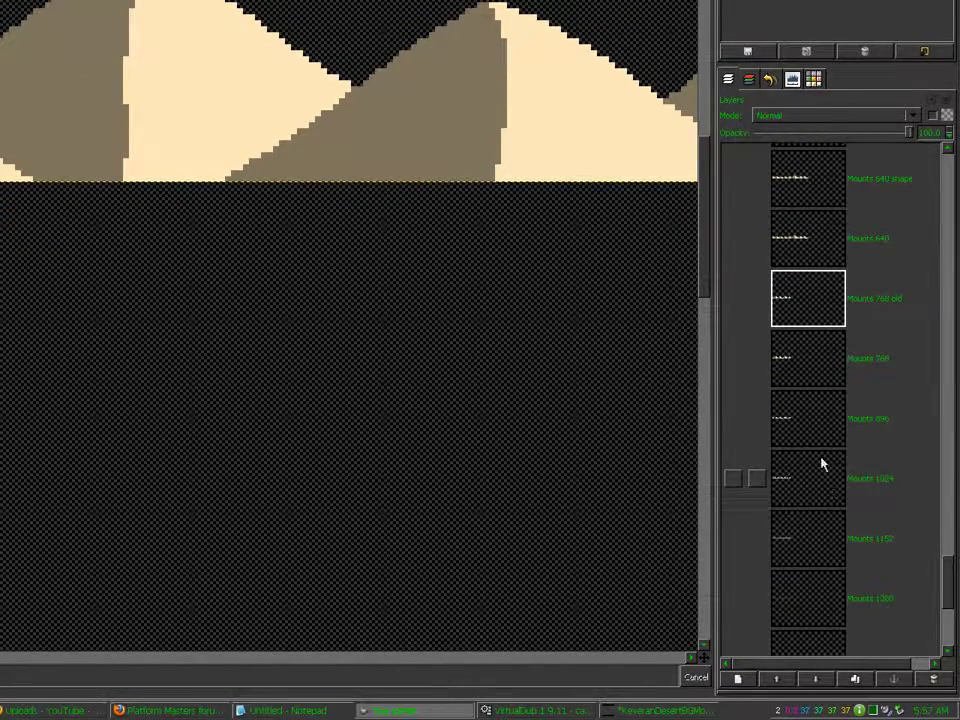
Duplicate the Mounts 896 layer and name the copy Mounts 768 old
click(822, 436)
click(857, 680)
double_click(816, 430)
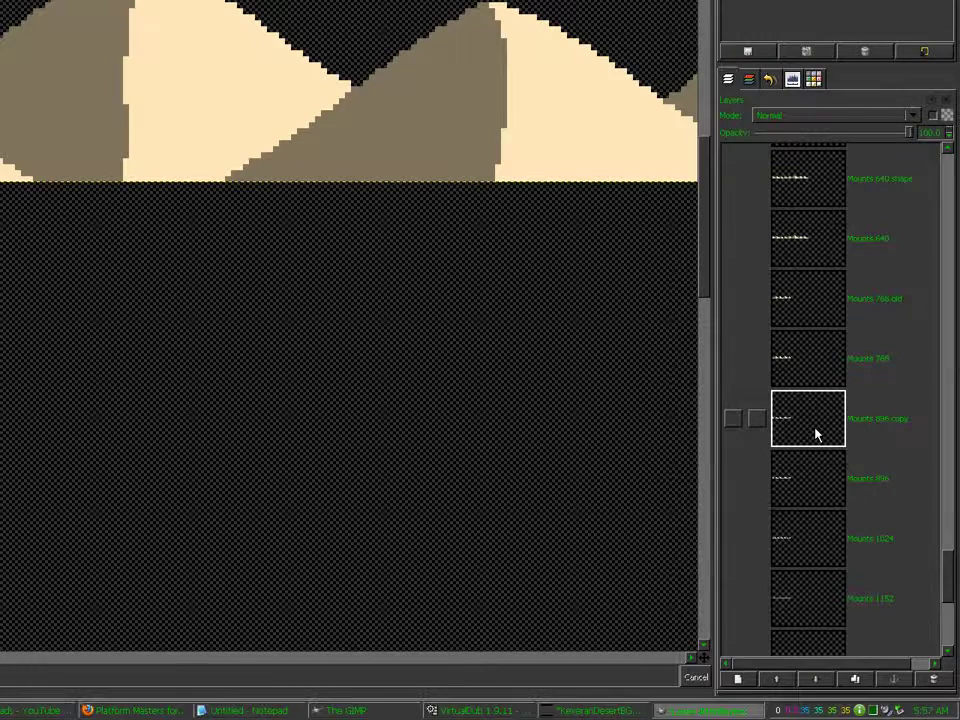
text(old)
key(Return)
Duplicate the Mounts 1024 layer and name the copy Mounts 1024 old
click(832, 540)
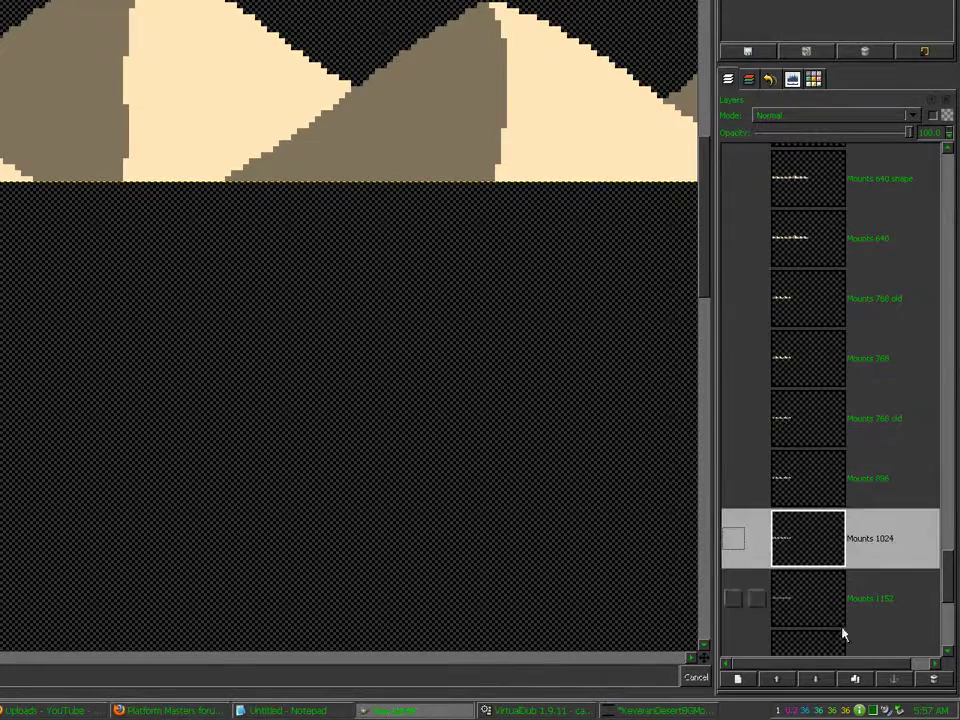
click(855, 680)
drag(949, 574, 955, 603)
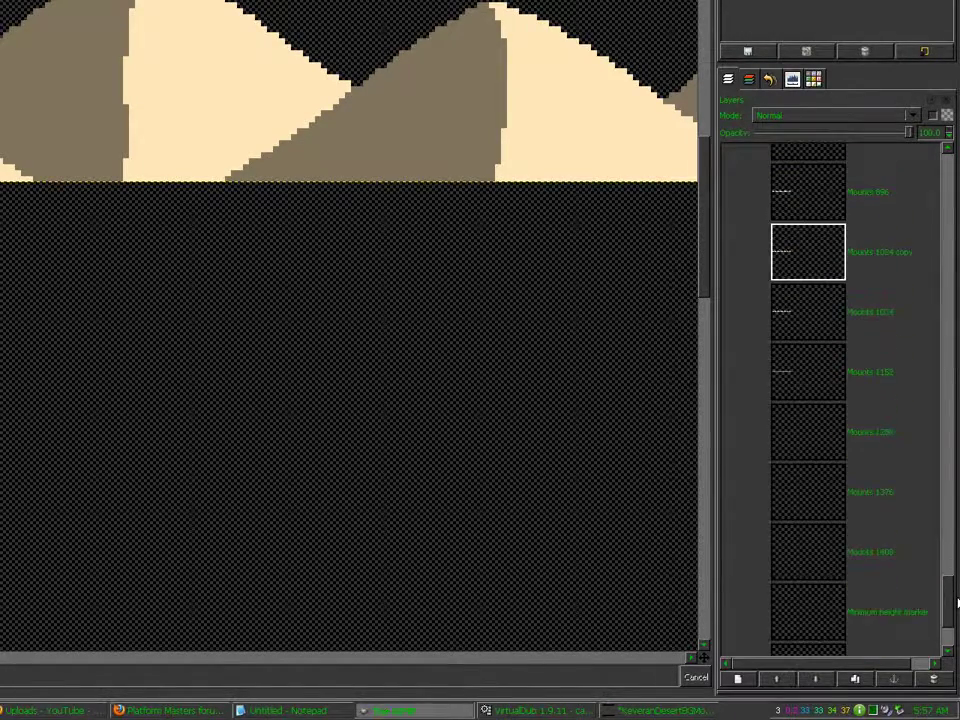
double_click(790, 260)
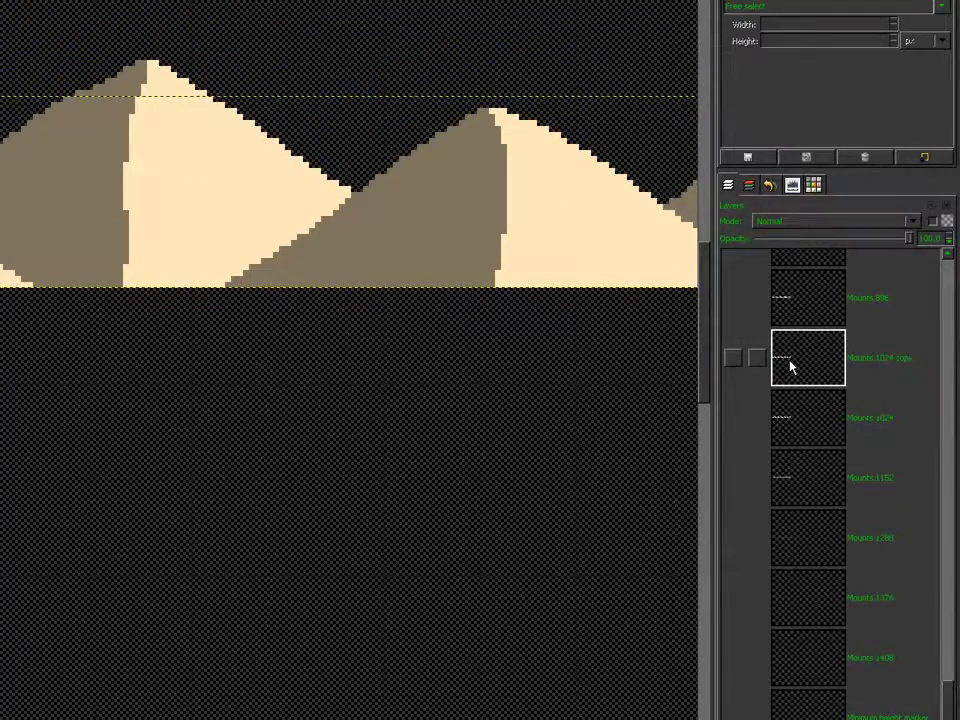
text(old)
key(Return)
Duplicate the Mounts 1152 layer and name the copy Mounts 1152 old
click(808, 490)
click(857, 682)
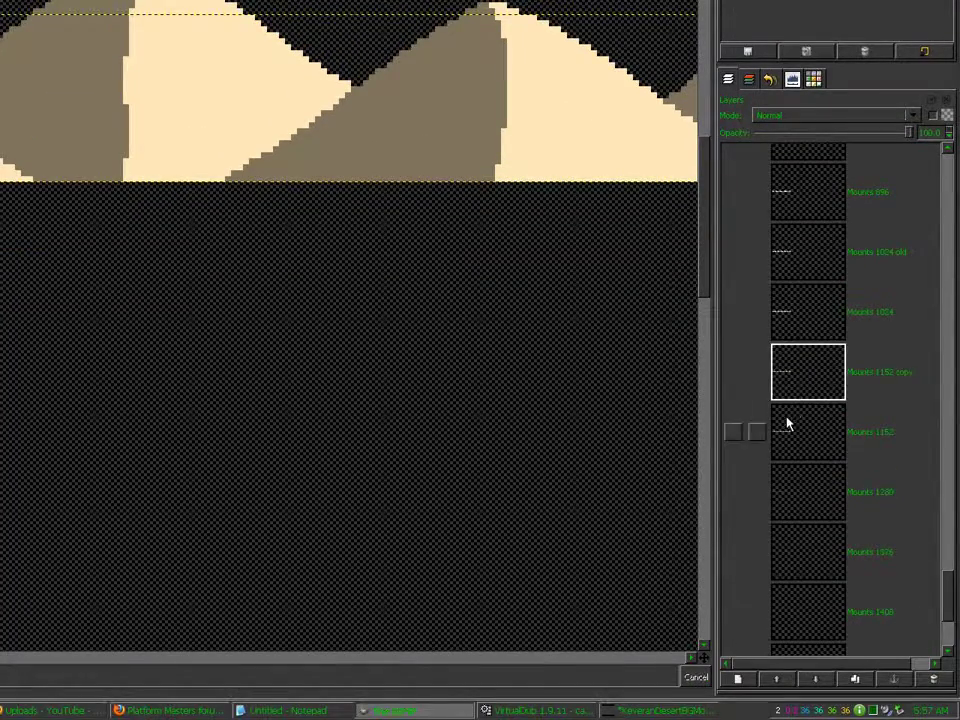
double_click(801, 388)
key(Return)
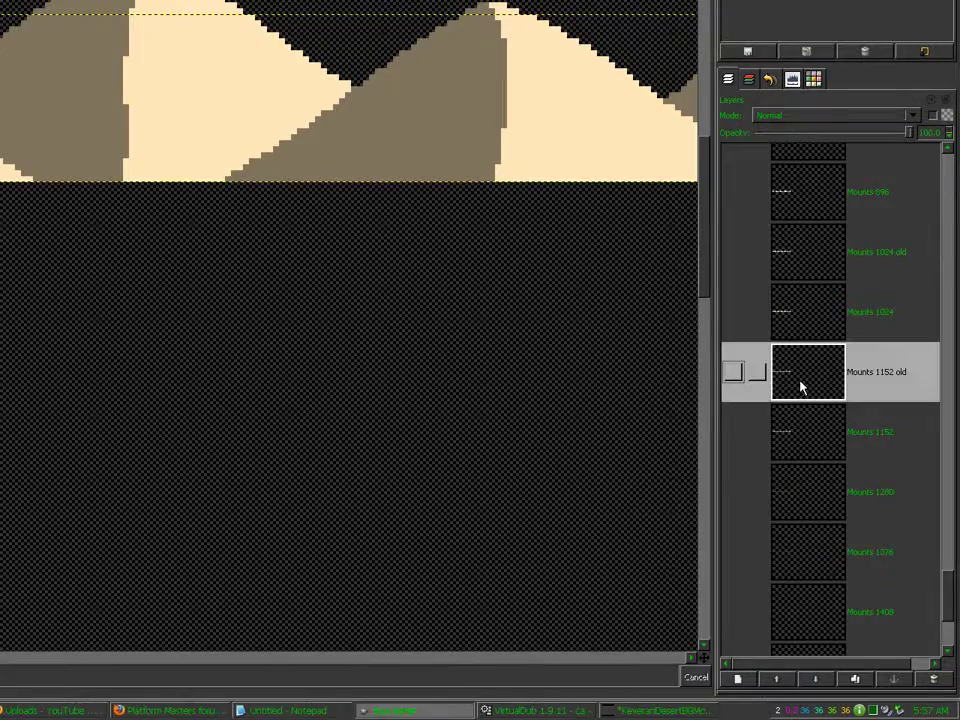
Duplicate the Mounts 1280 layer and name the copy Mounts 1280 old
click(812, 486)
double_click(816, 499)
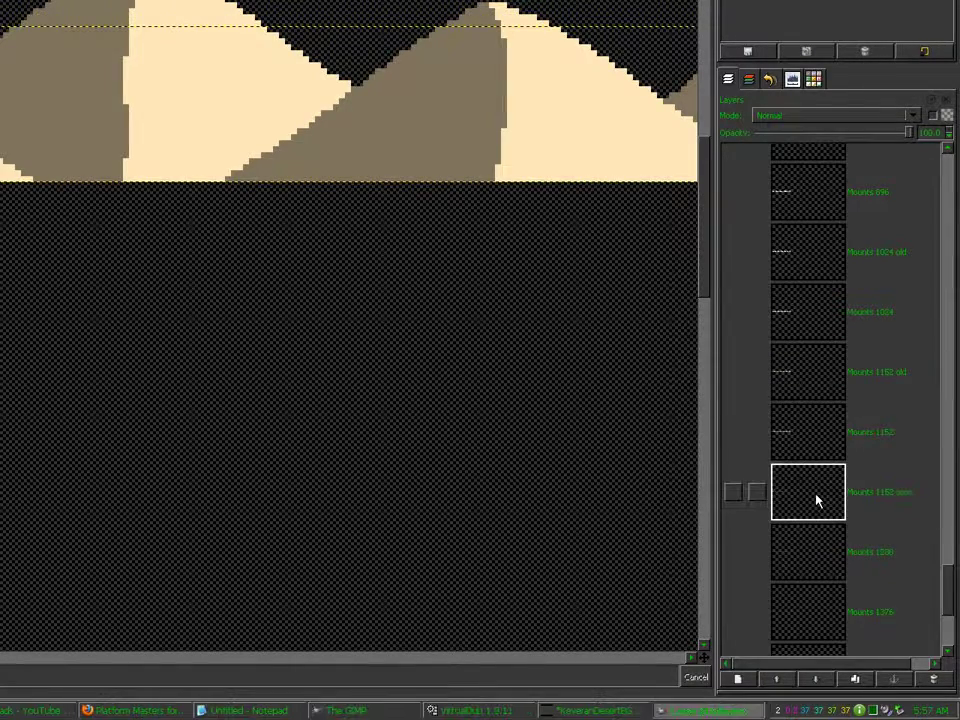
text(old)
key(Return)
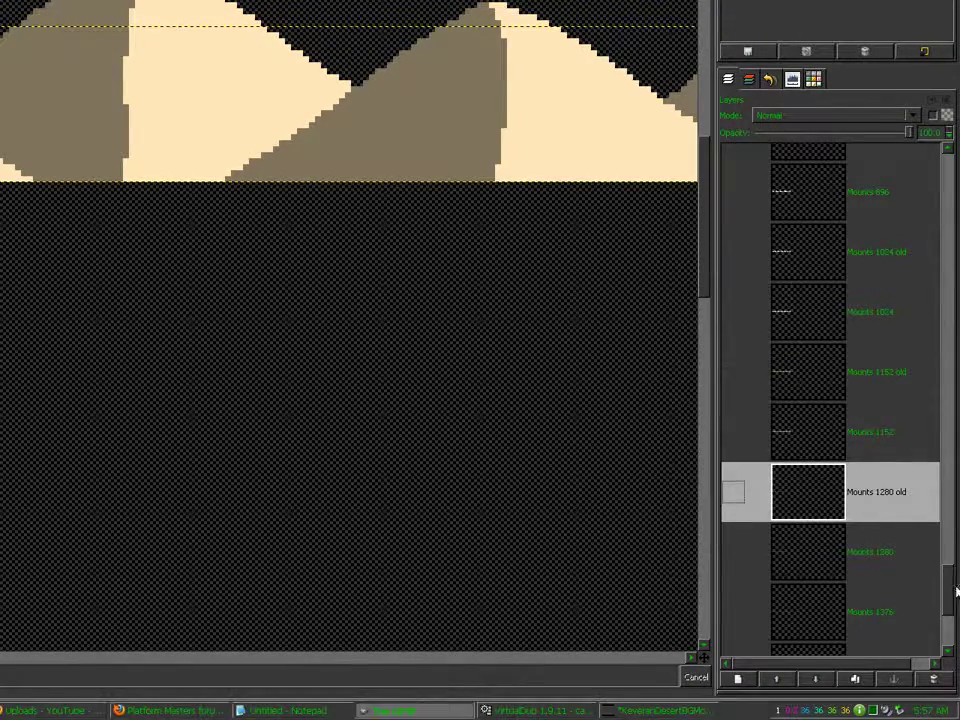
Duplicate the Mounts 1376 layer and name the copy Mounts 1376 old
drag(952, 580, 952, 621)
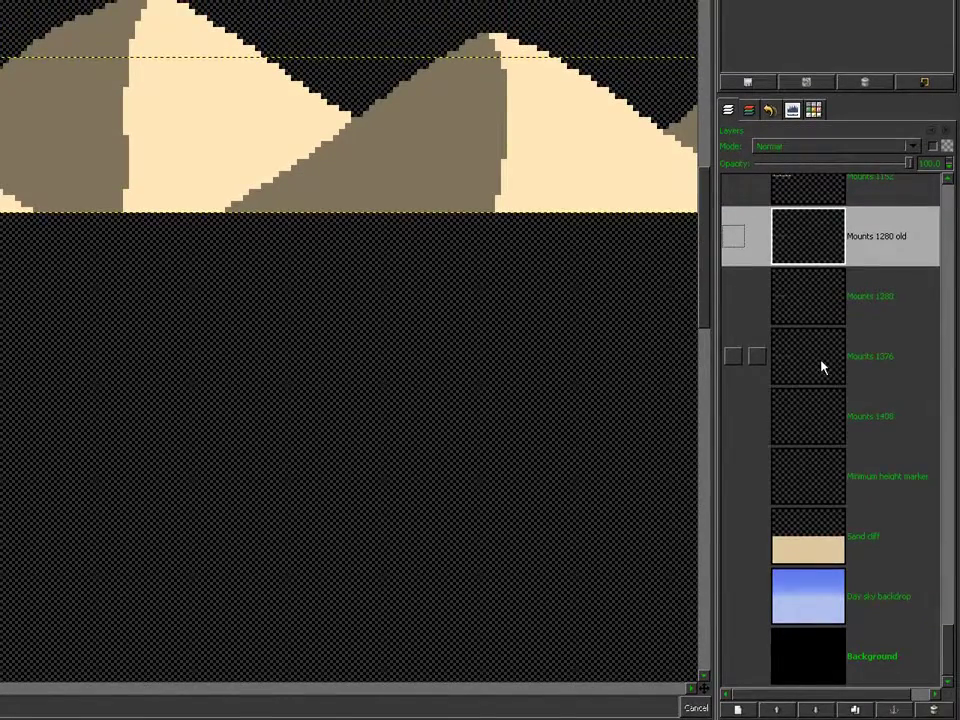
click(821, 366)
click(854, 707)
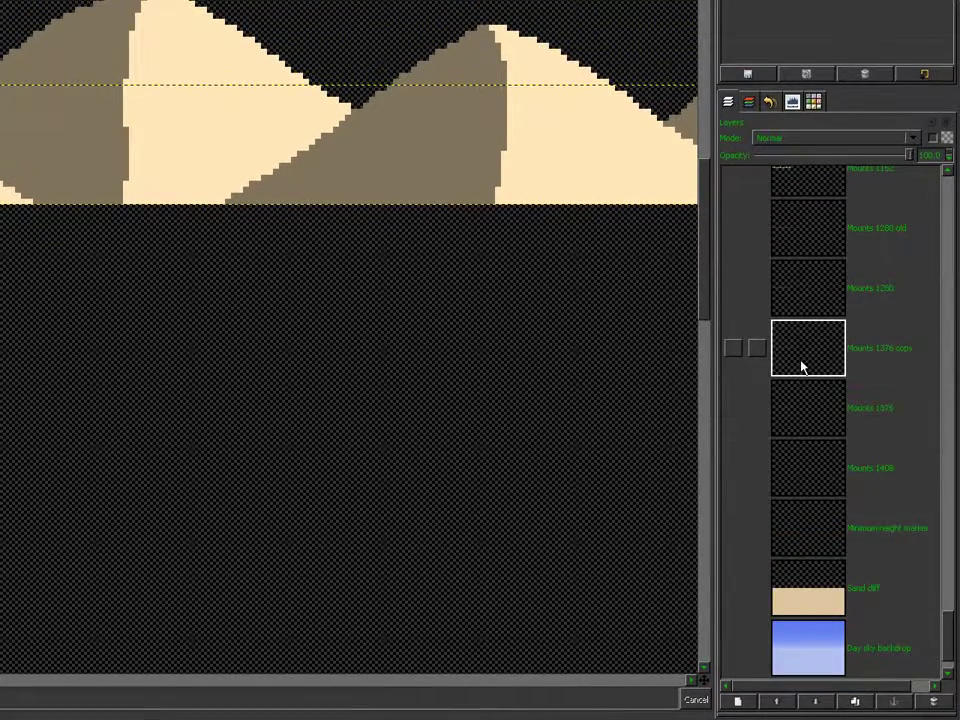
text(old)
key(Return)
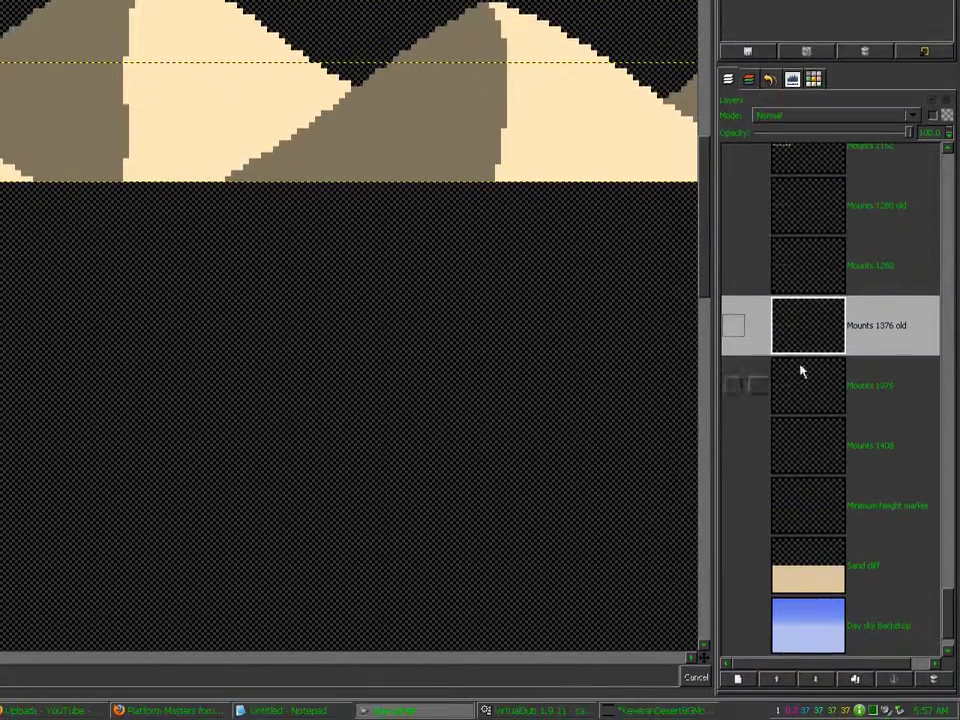
Duplicate the Mounts 1408 layer and name the copy Mounts 1408 old
click(810, 450)
click(854, 679)
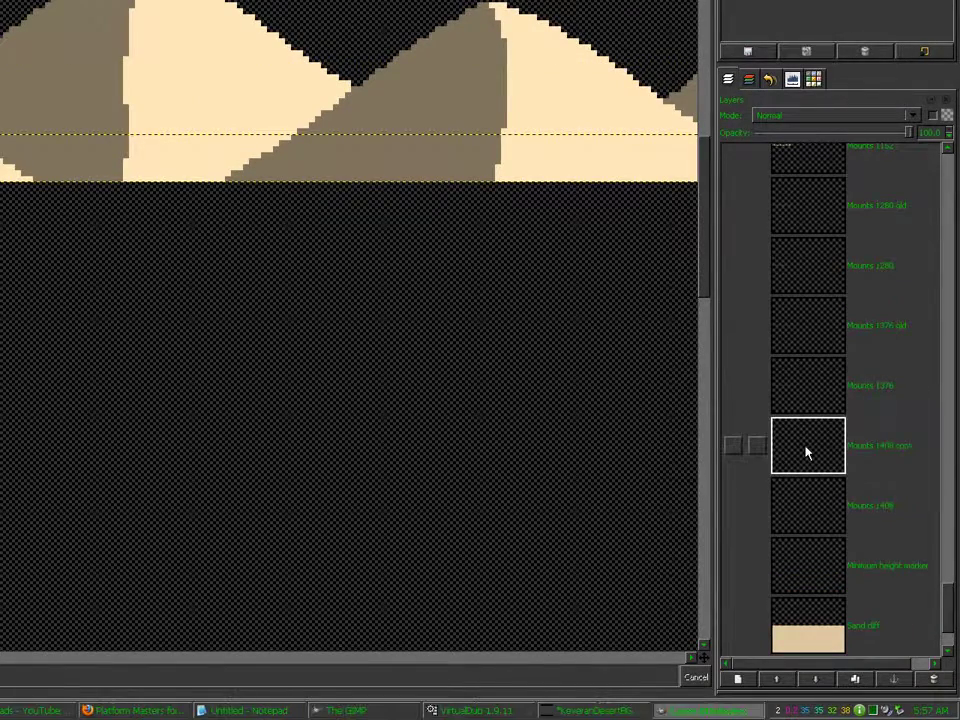
double_click(806, 452)
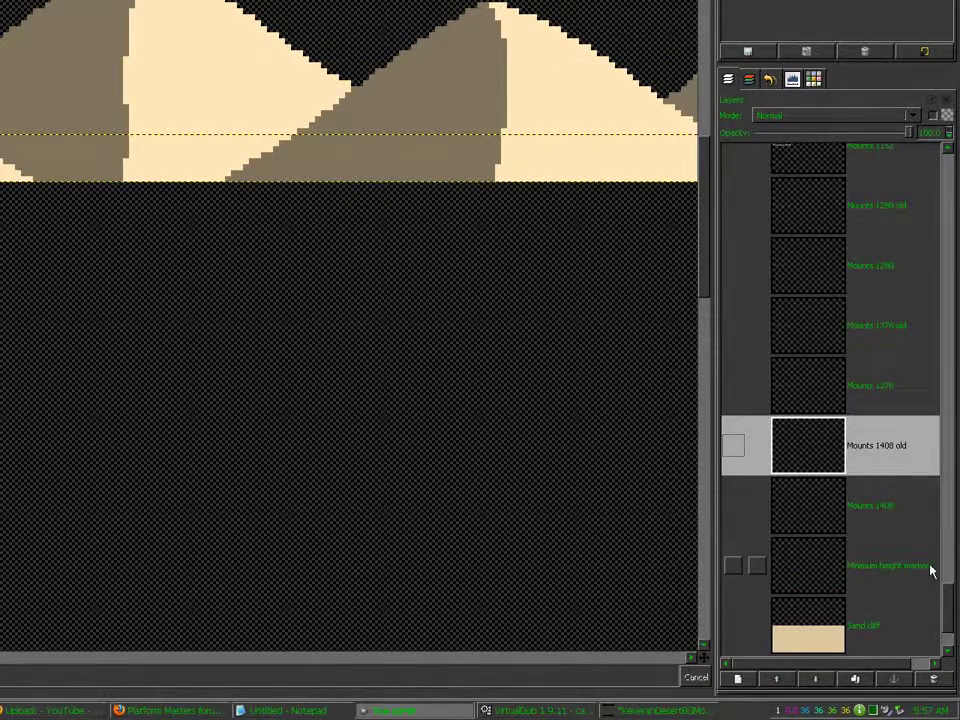
Examine how the Mounts 1280 base, grass, grass base, lighting lit and lighting layers build up by making them visible in turn
drag(946, 605, 943, 225)
drag(945, 368, 942, 340)
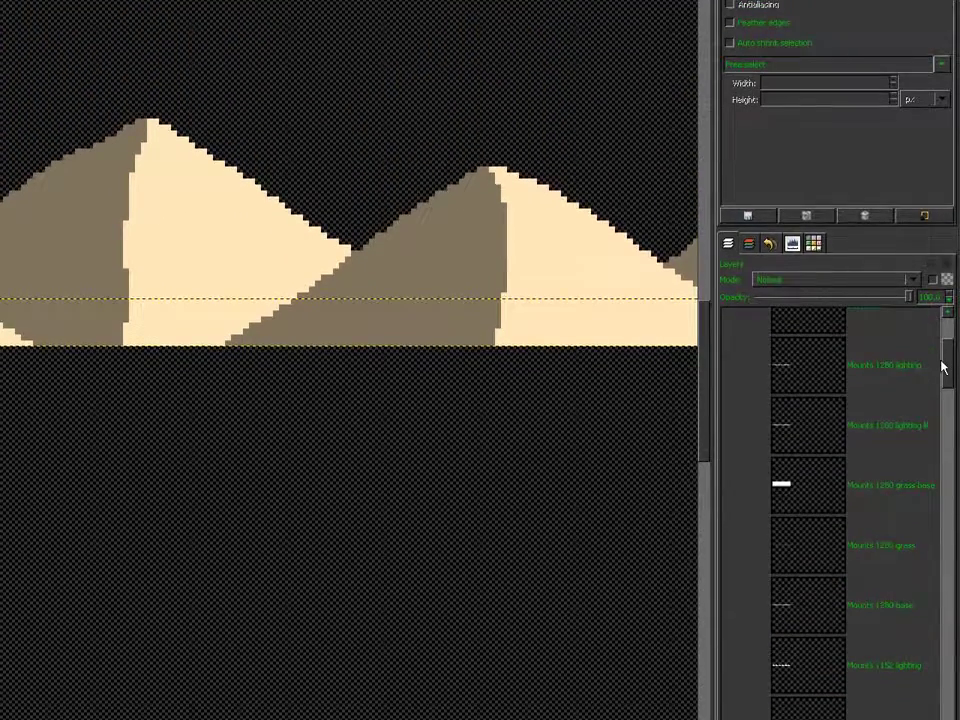
scroll(942, 367, up, 5)
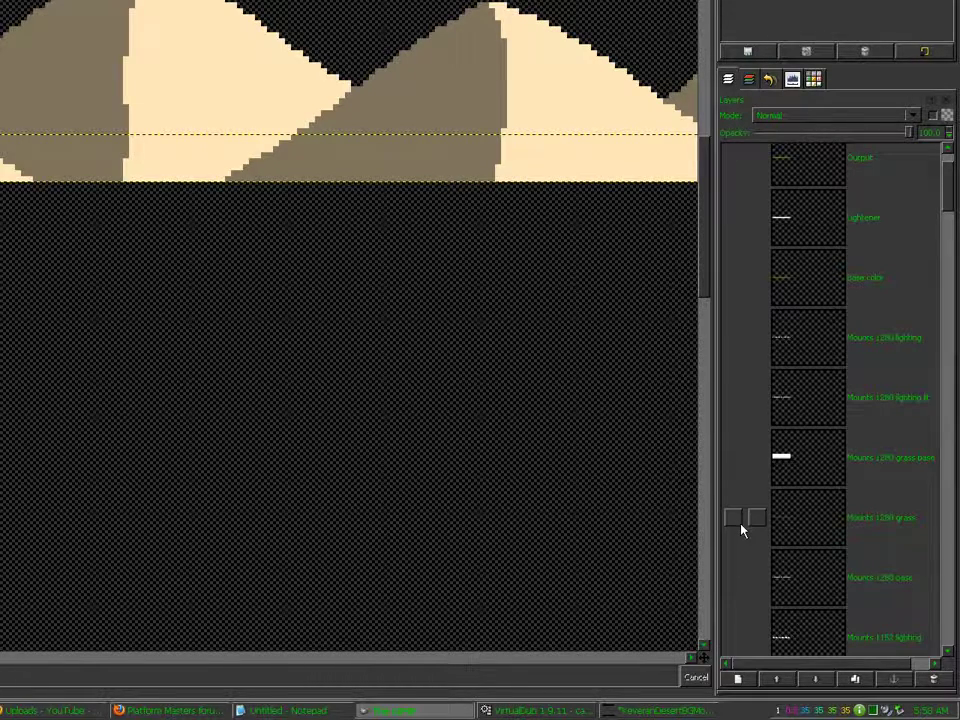
click(733, 578)
click(791, 577)
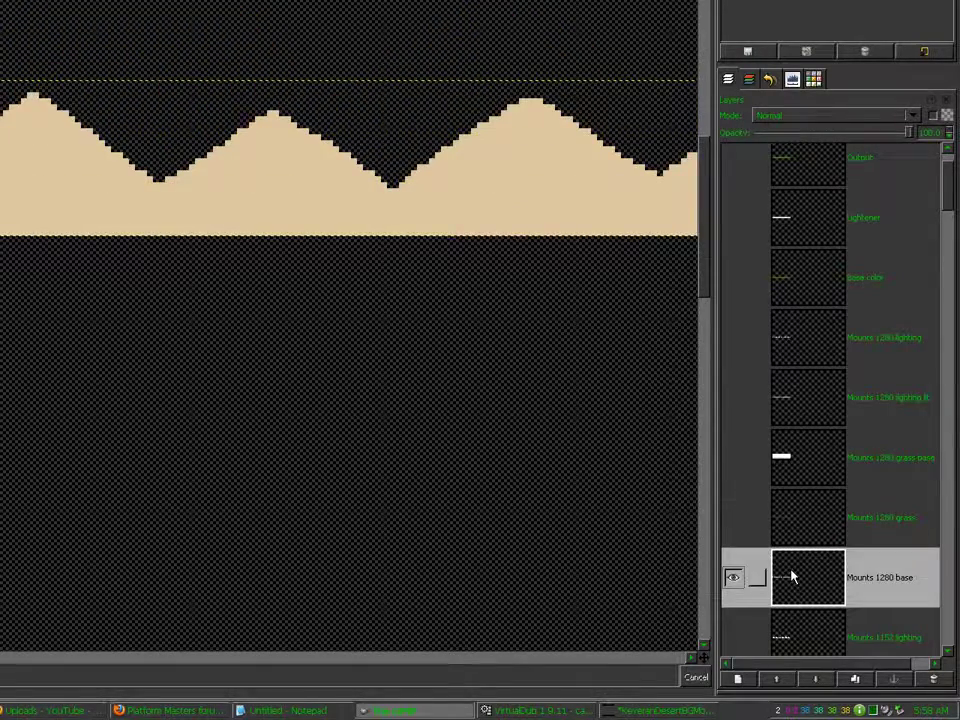
click(733, 520)
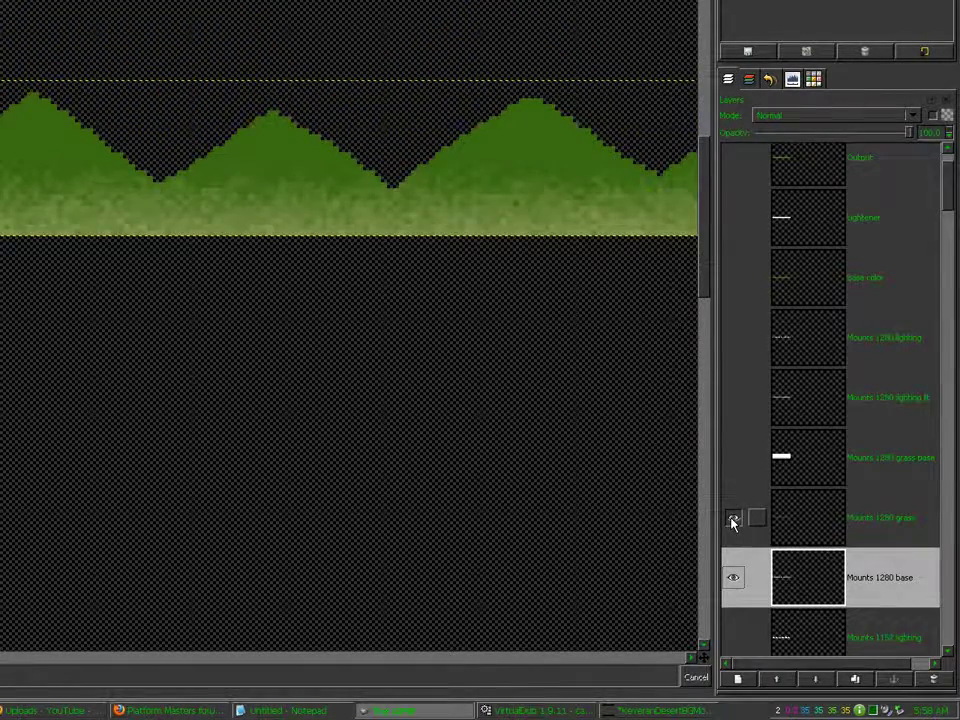
click(735, 459)
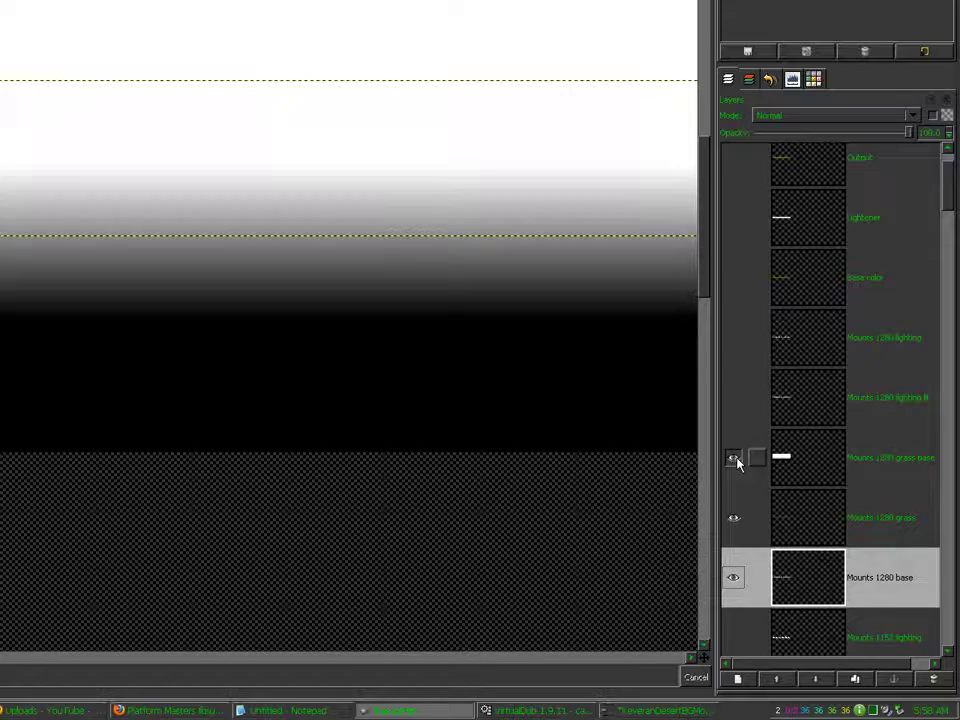
click(735, 460)
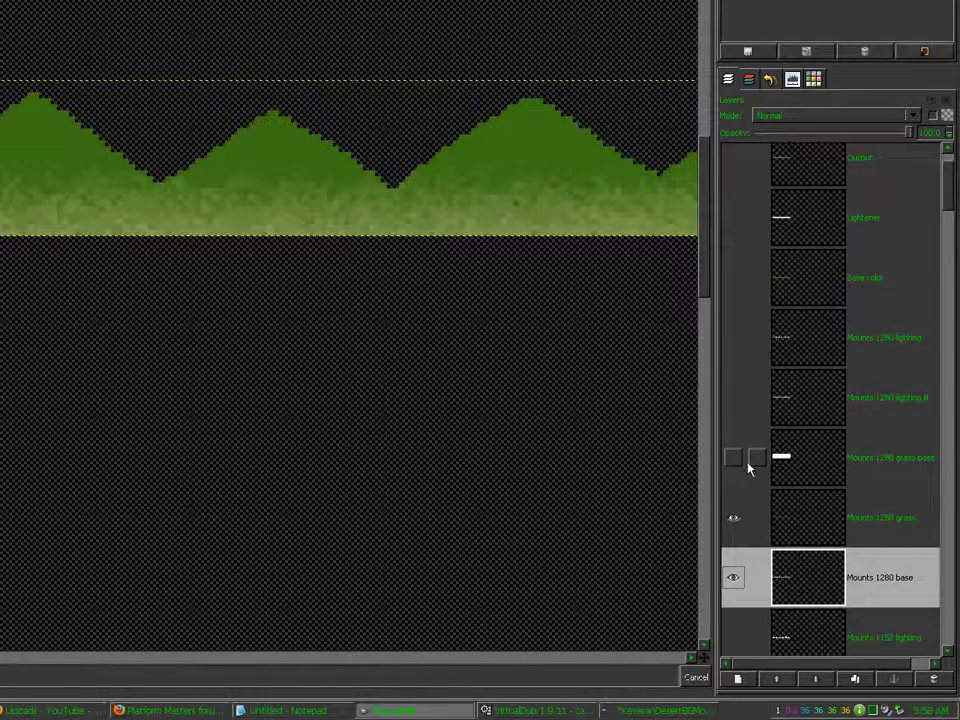
click(734, 399)
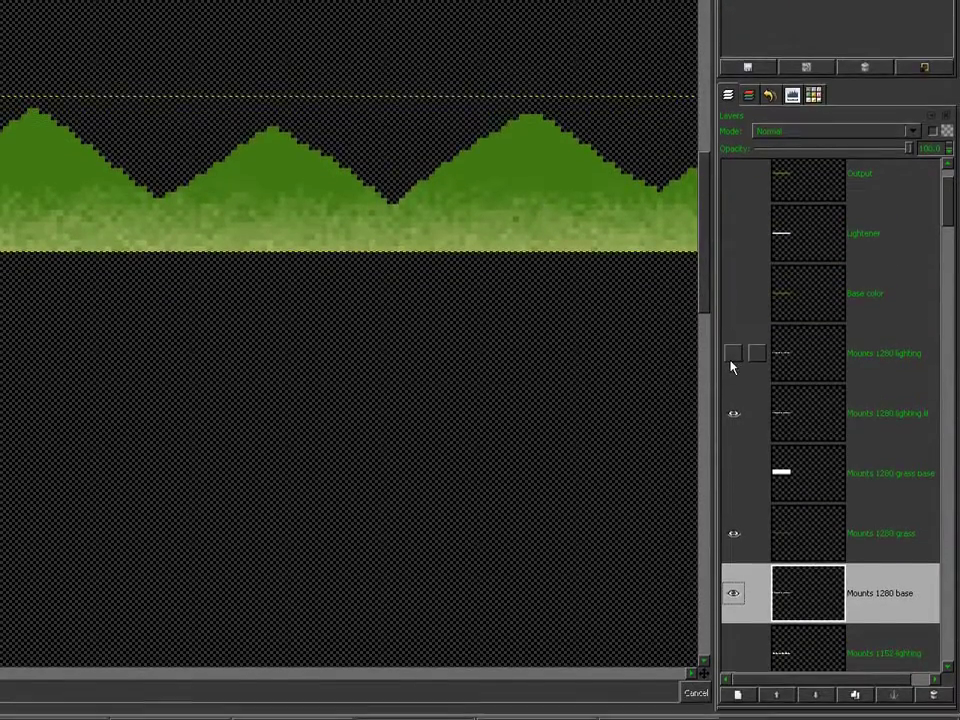
click(733, 532)
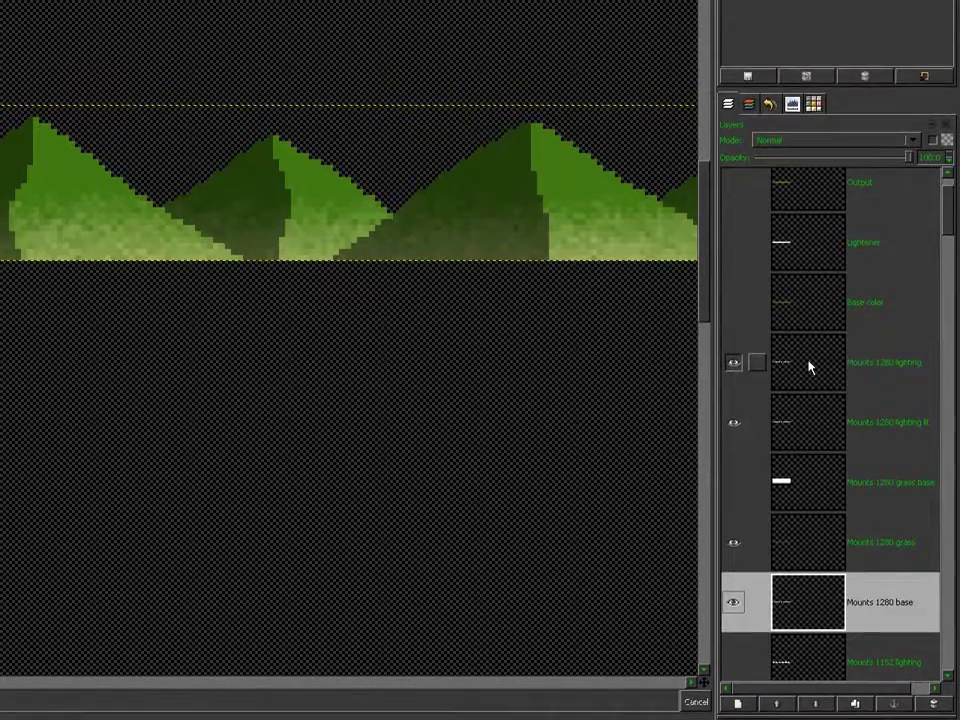
Hide the Mounts 1280 lighting layer, duplicate it and name the copy Mounts 1280 shape
click(810, 358)
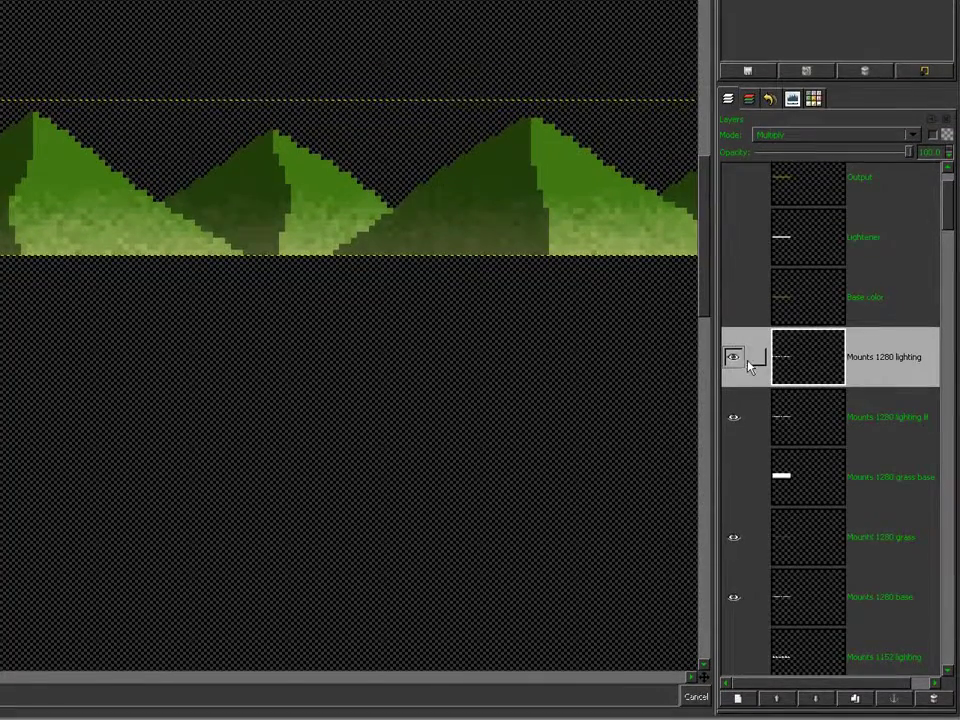
click(733, 362)
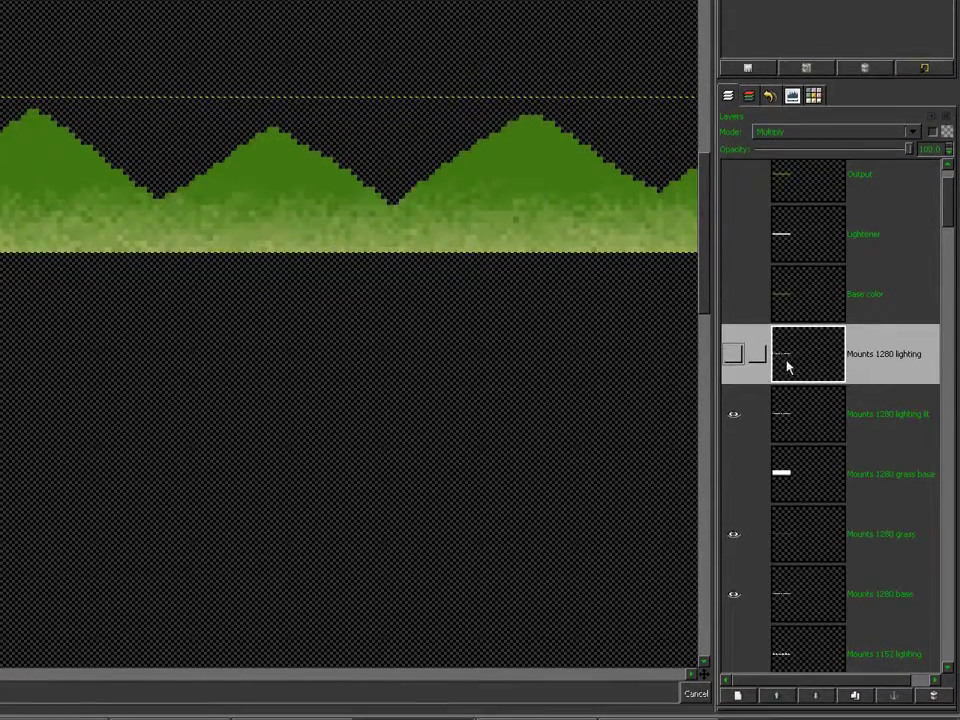
click(856, 681)
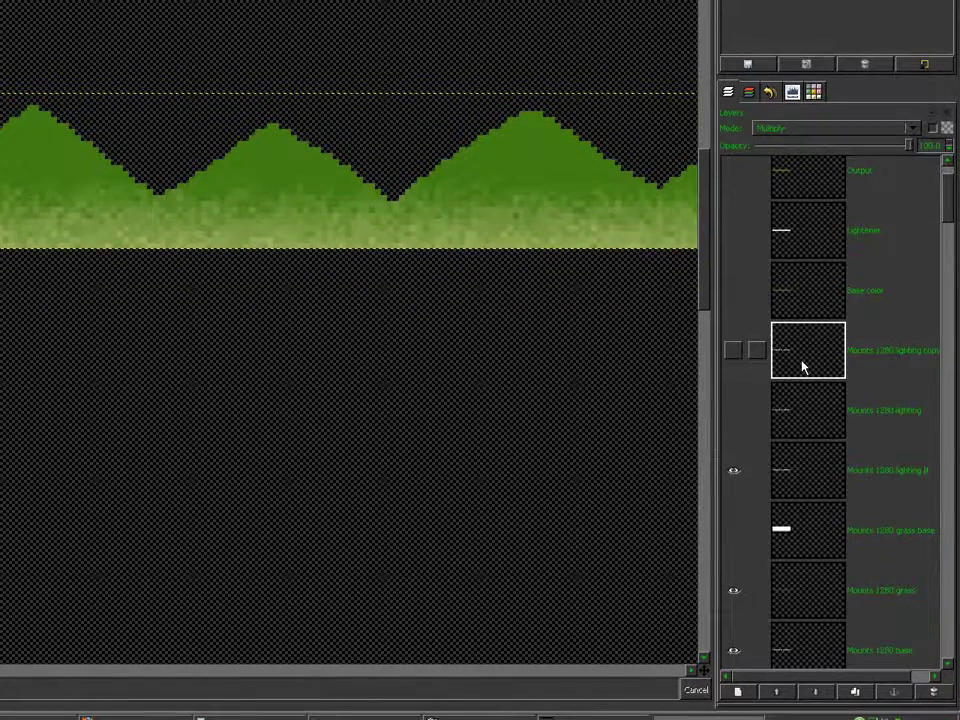
double_click(802, 368)
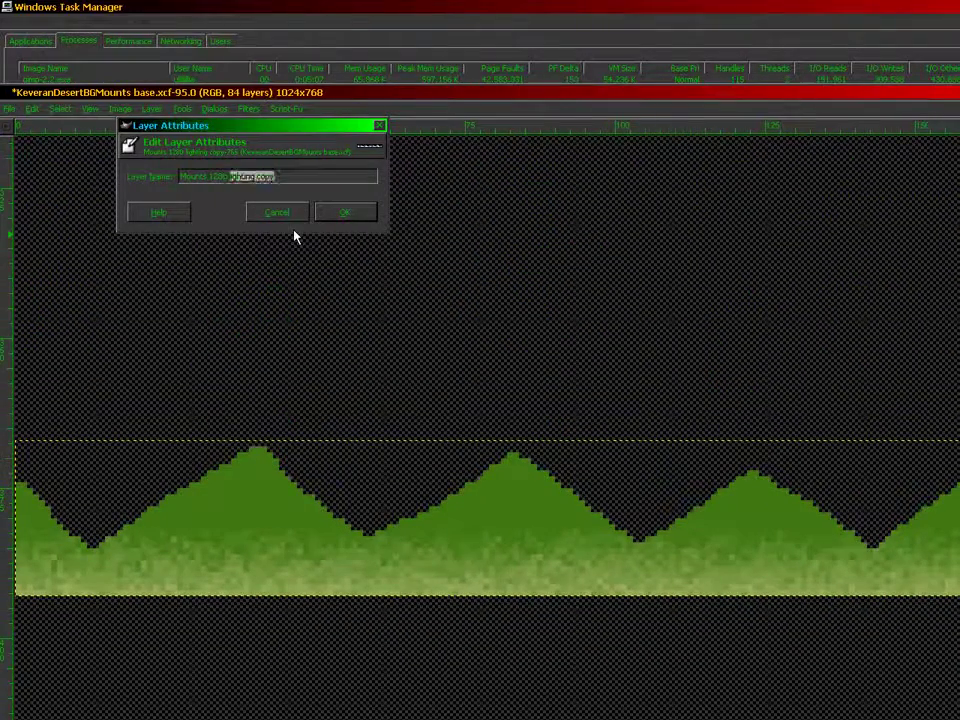
text(shape)
key(Return)
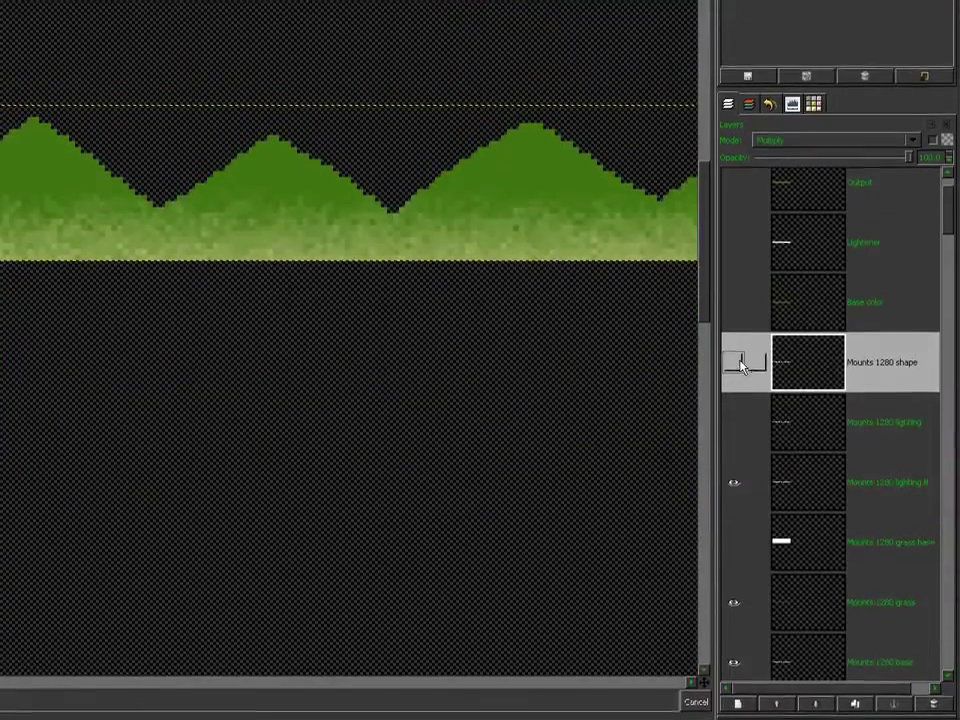
Make the Mounts 1280 shape layer visible and set its blend mode to Normal
click(735, 362)
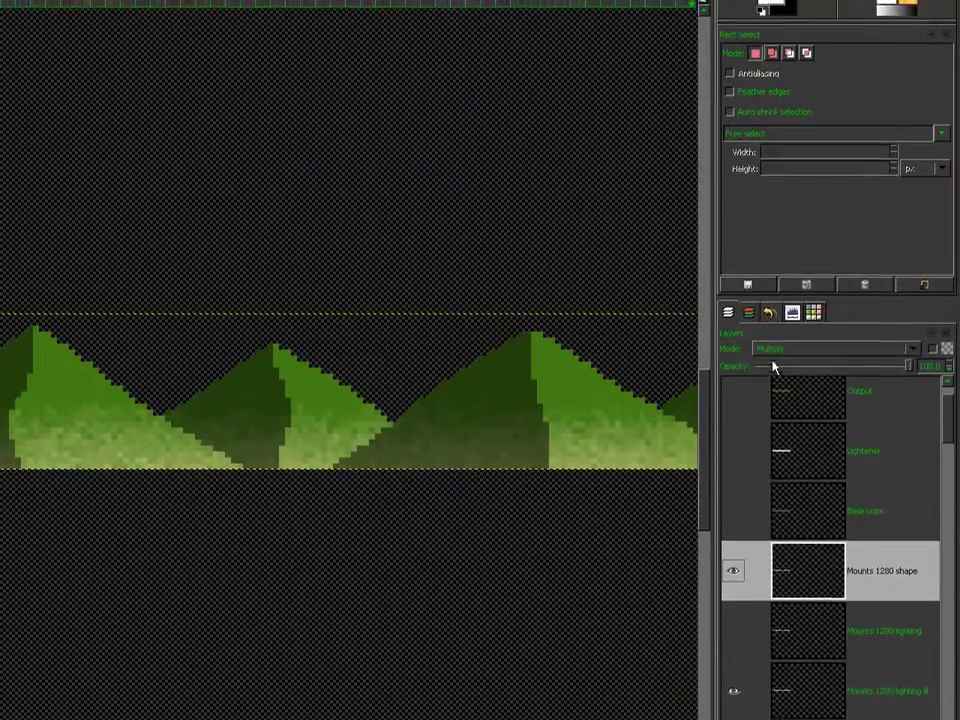
click(790, 140)
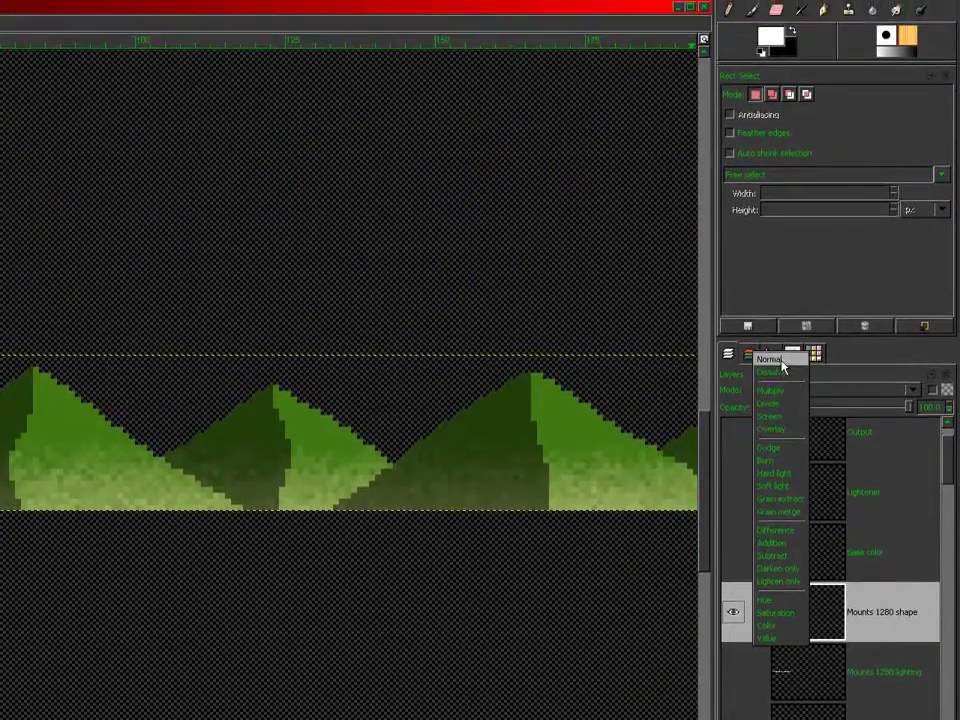
click(775, 360)
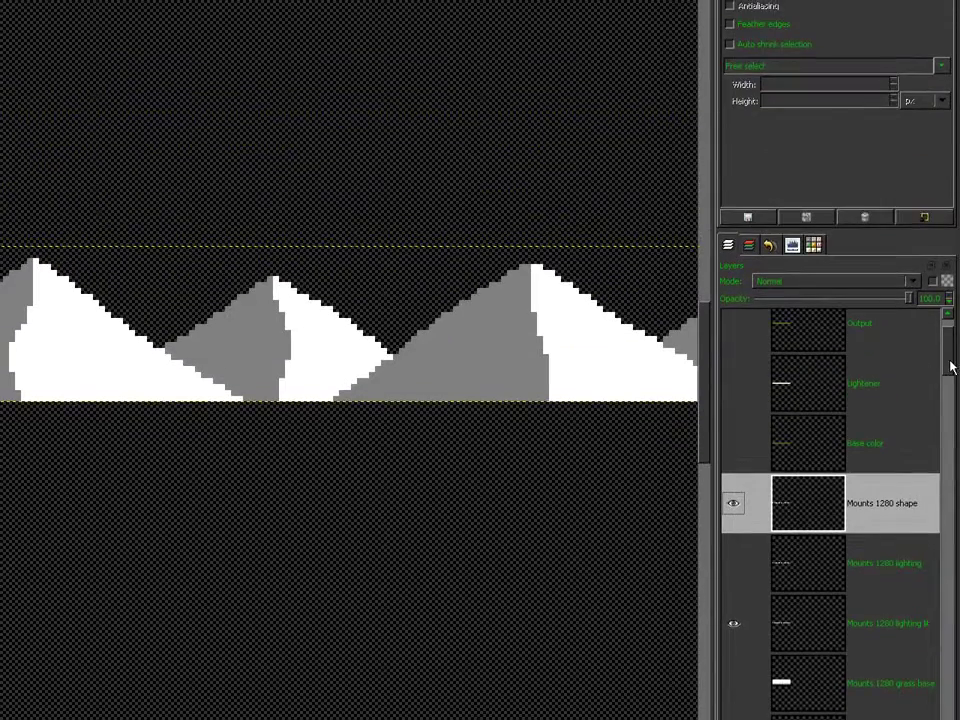
Duplicate the Mounts 1152 lighting layer and show only the copy, hiding all other layers
drag(950, 235, 950, 247)
scroll(950, 368, down, 4)
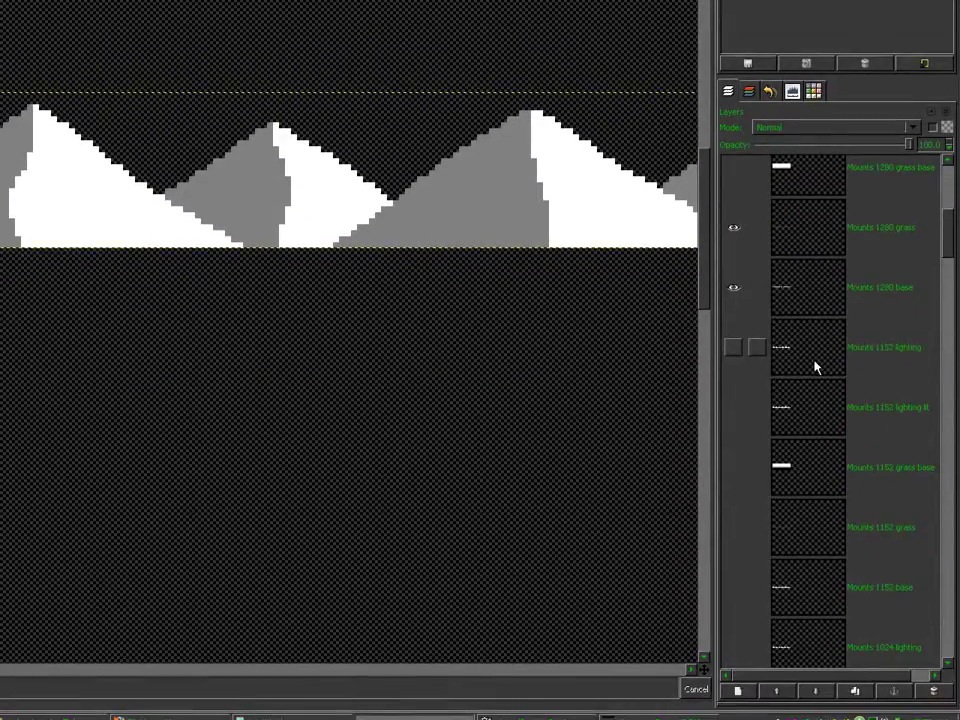
click(815, 368)
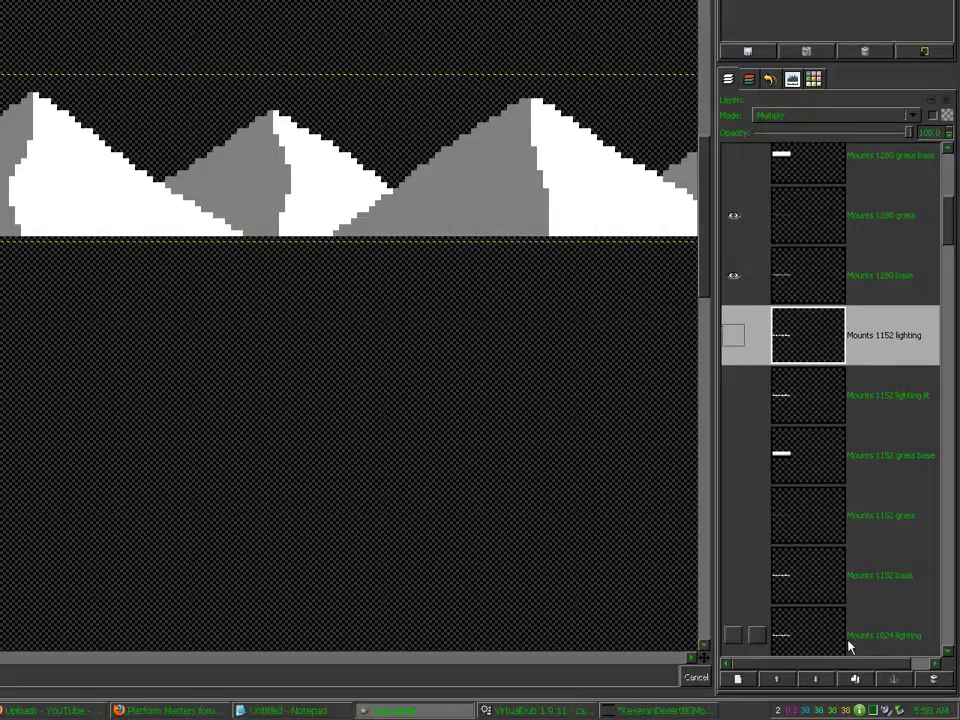
click(855, 690)
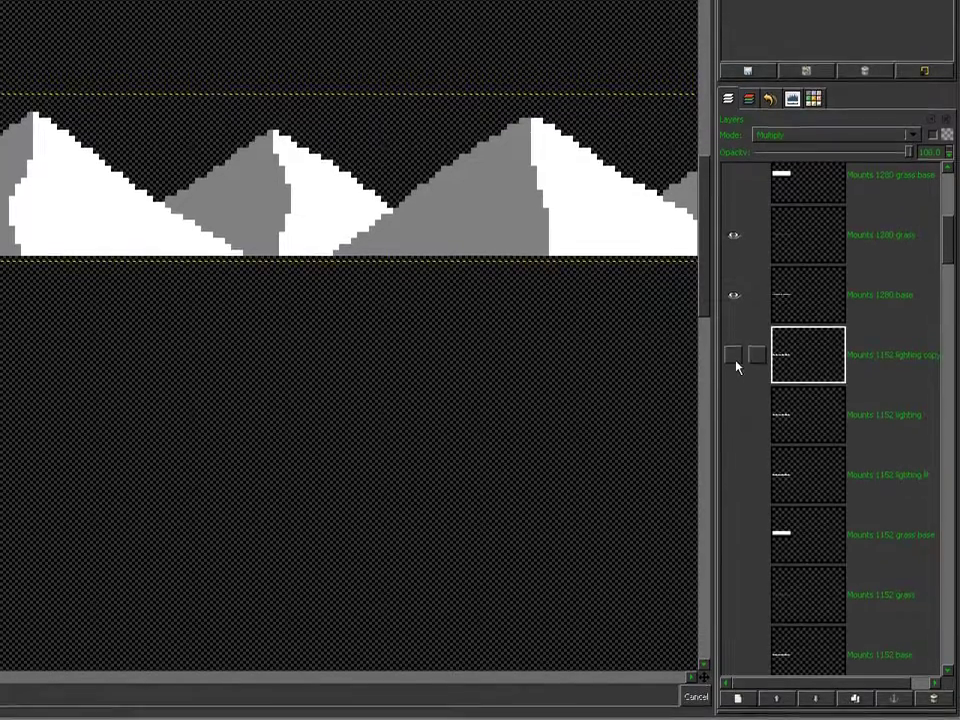
shift+click(735, 359)
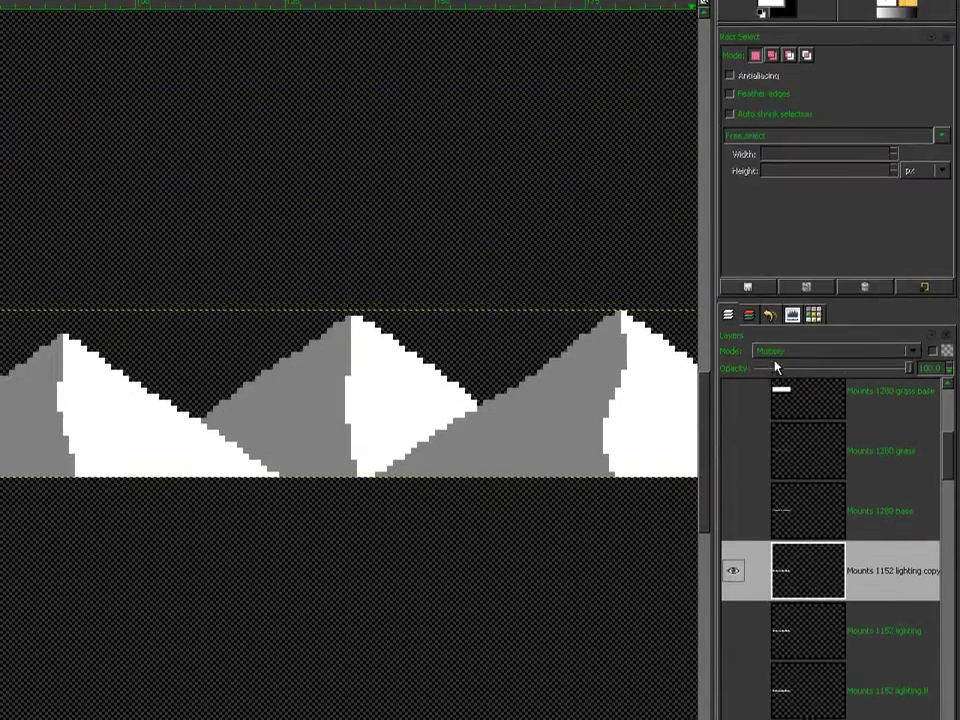
Set the Mounts 1152 lighting copy's blend mode to Normal and rename it Mounts 1152 shape
click(776, 135)
click(775, 107)
click(796, 615)
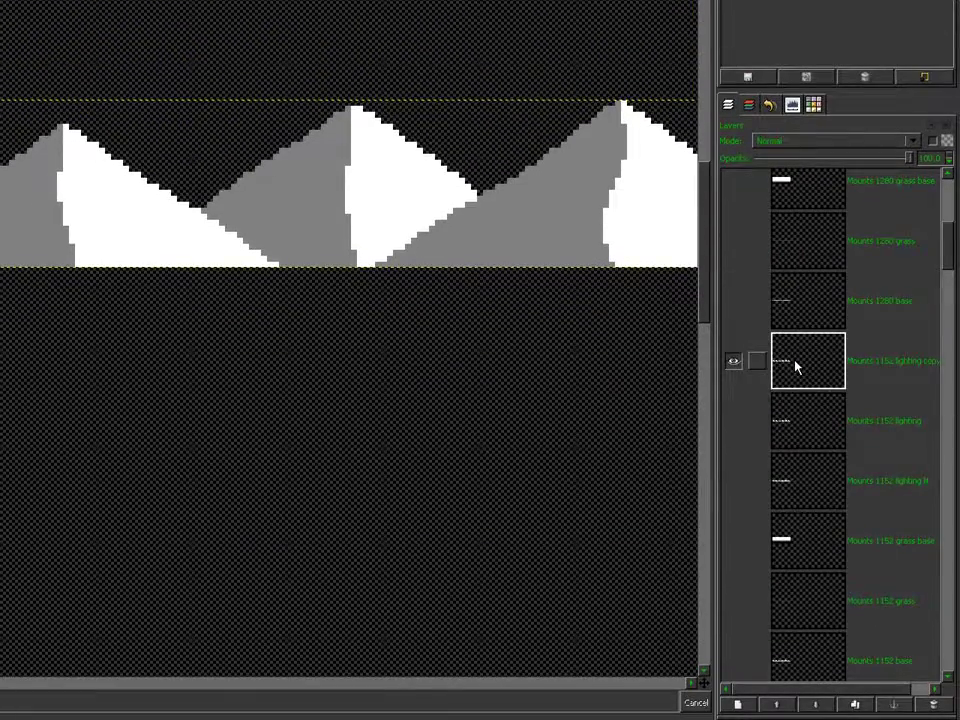
text(Mounts 1152 shape)
key(Return)
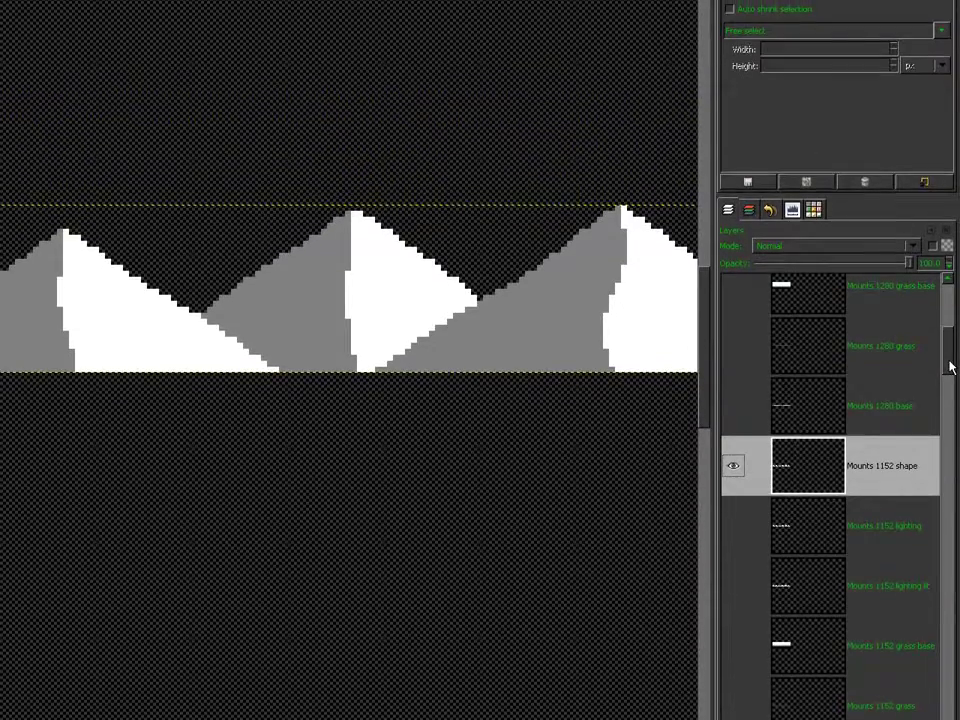
Duplicate the Mounts 1024 lighting layer, make the copy visible, and turn it into a Normal-mode layer named Mounts 1024 shape
scroll(950, 367, down, 4)
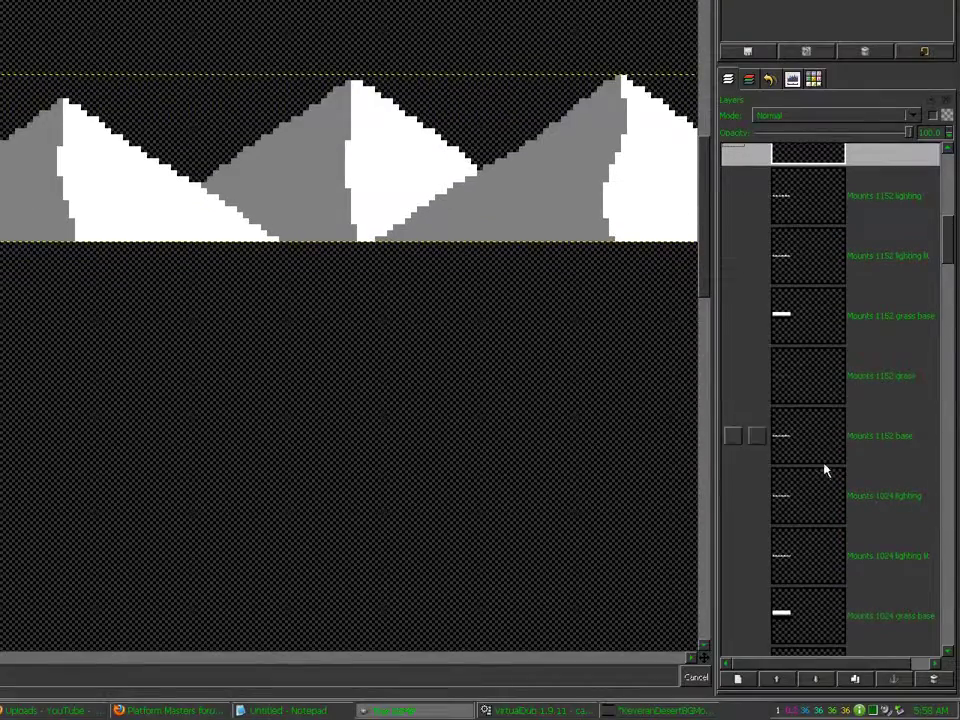
click(815, 620)
click(854, 680)
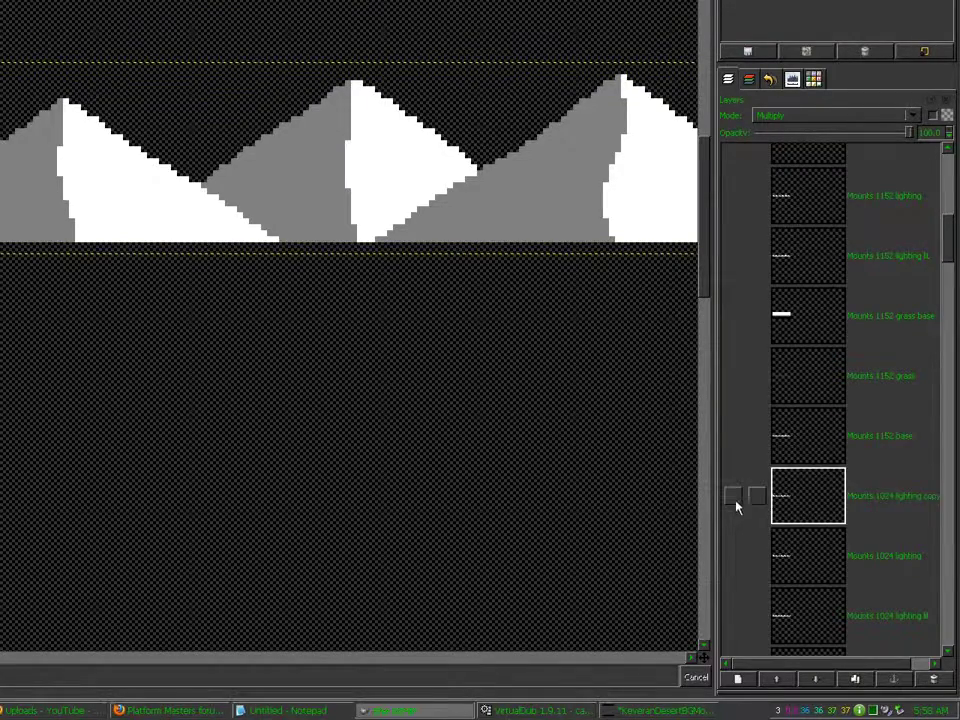
click(735, 499)
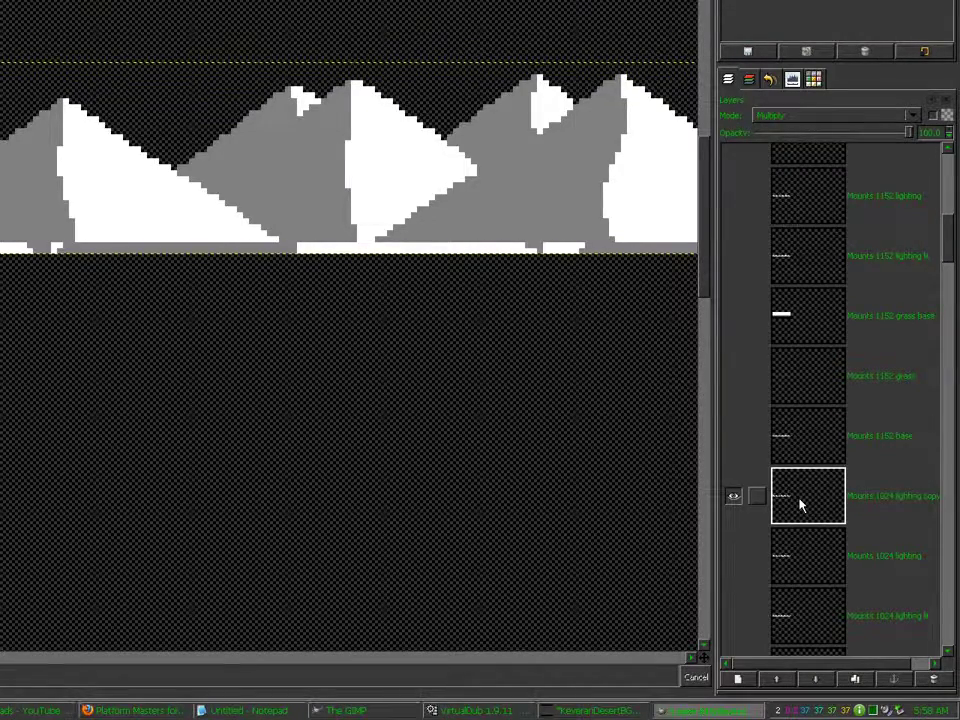
click(800, 505)
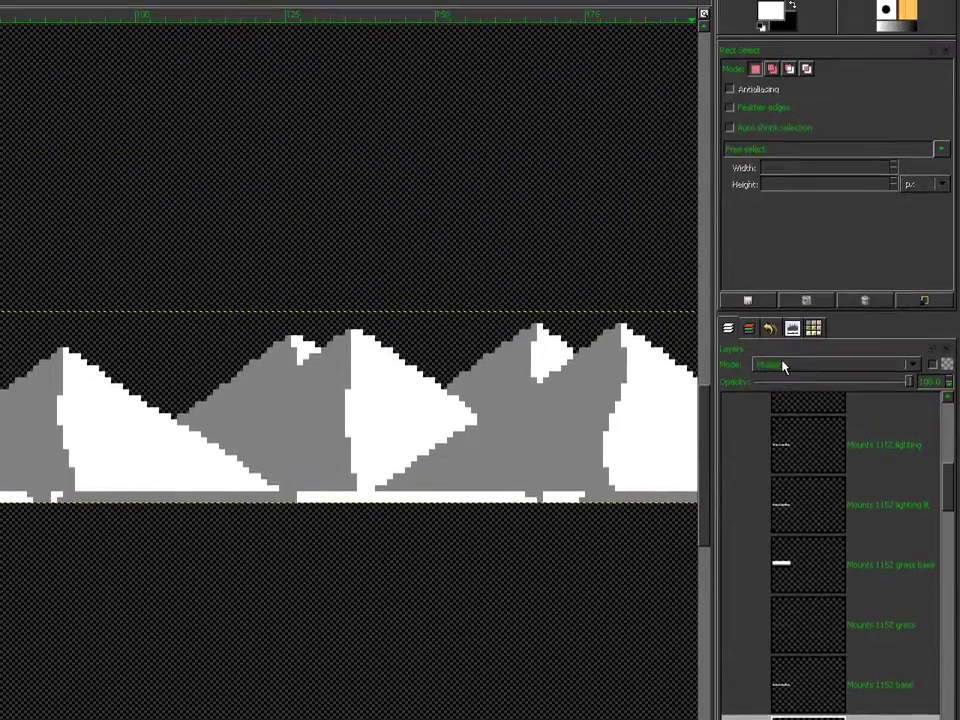
click(781, 188)
click(781, 168)
Duplicate the Mounts 896 lighting layer, rename the copy Mounts 896 shape and set its blend mode to Normal
scroll(945, 367, down, 5)
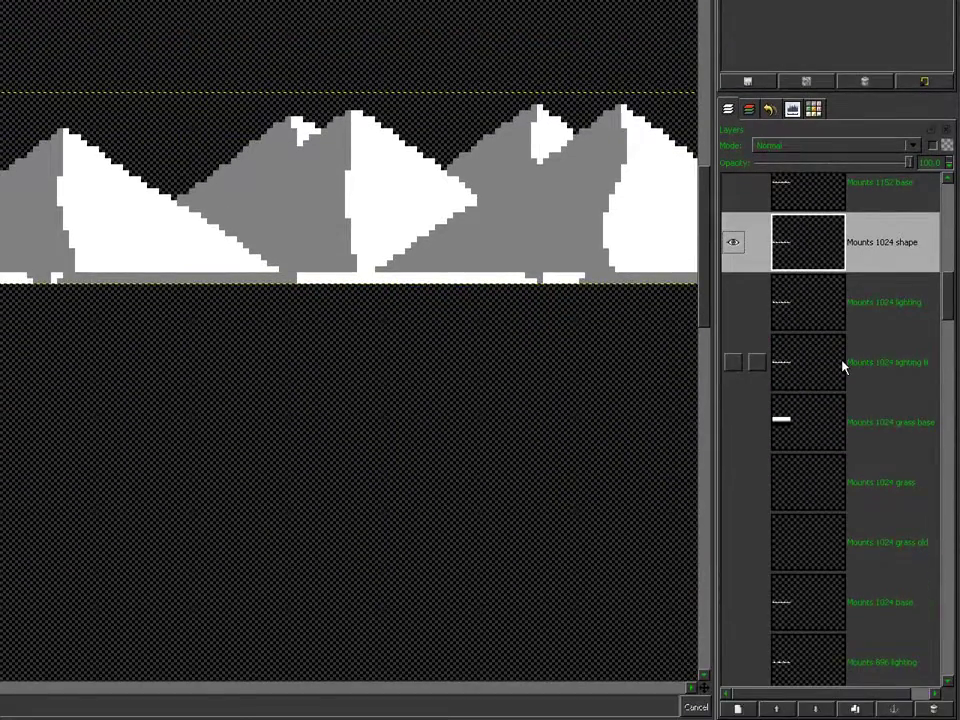
click(814, 660)
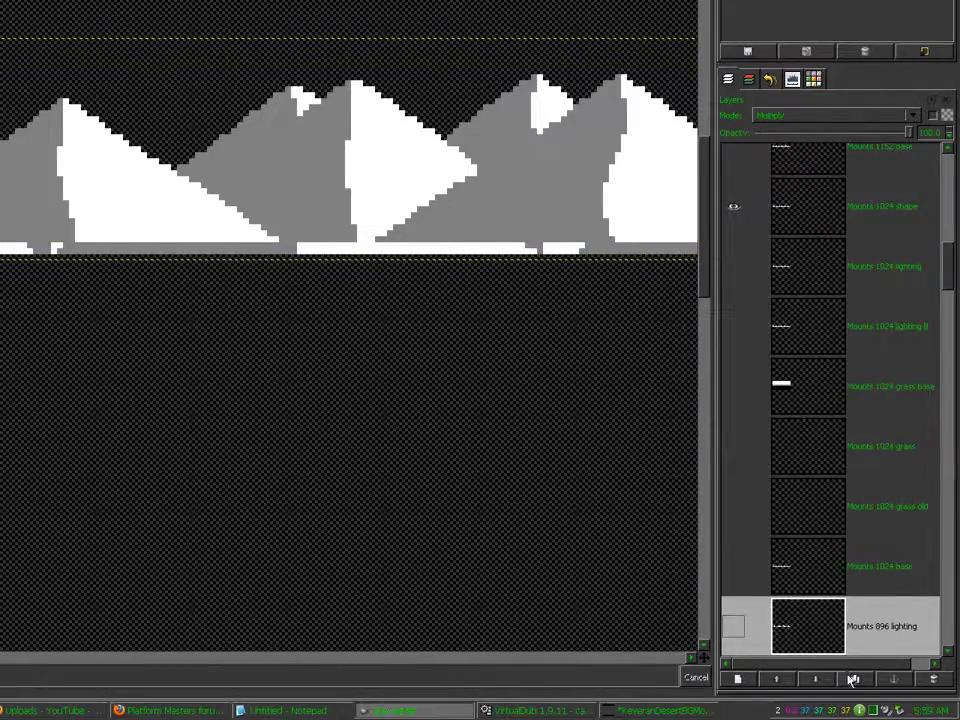
click(853, 679)
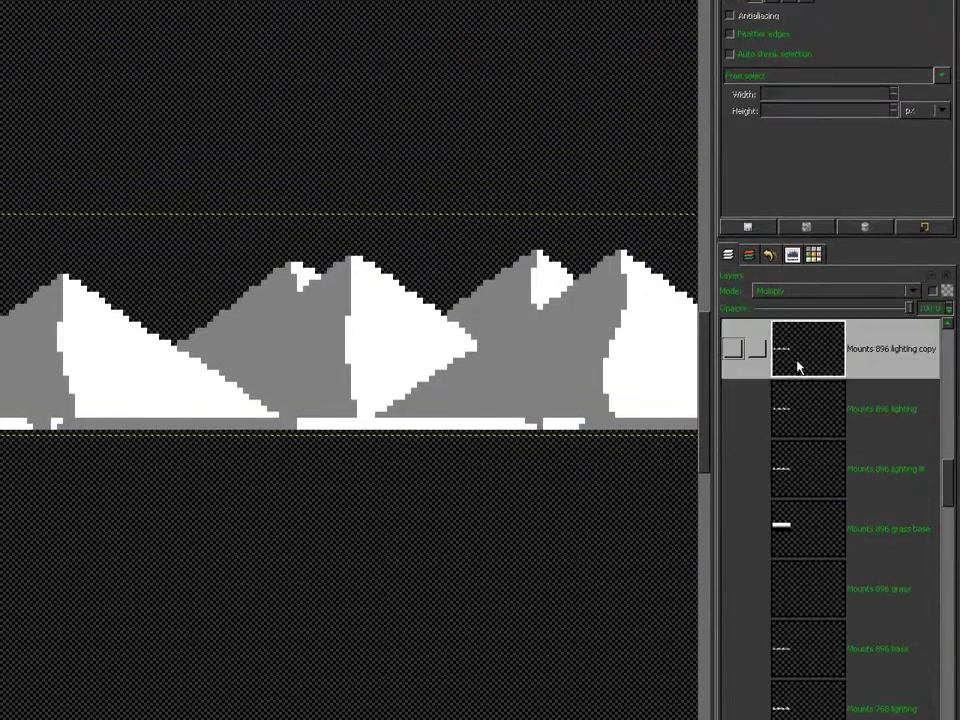
click(797, 367)
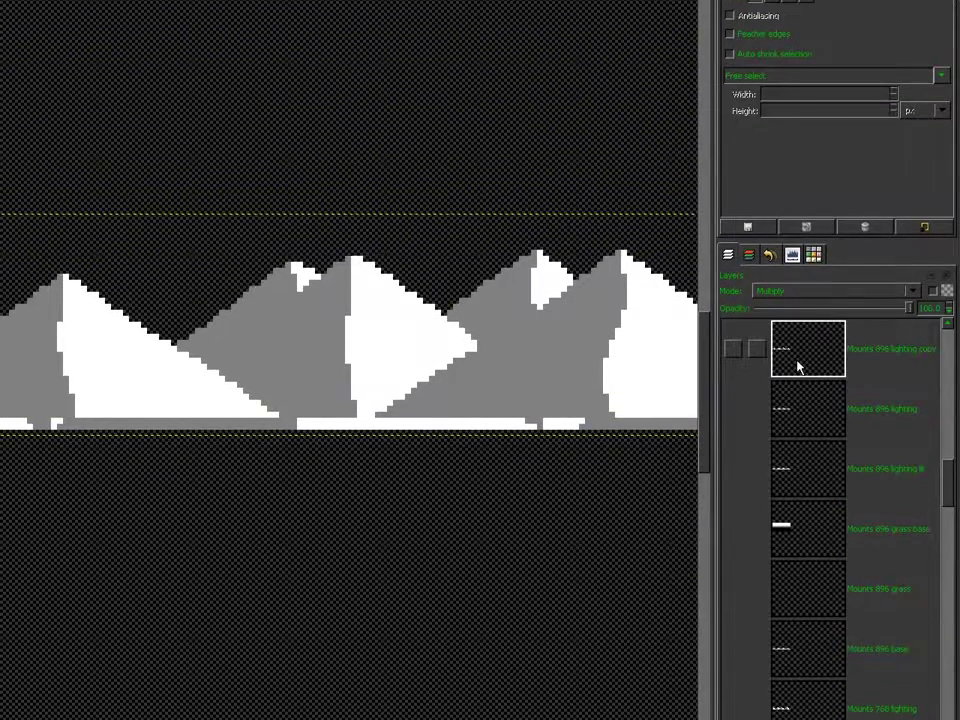
click(799, 368)
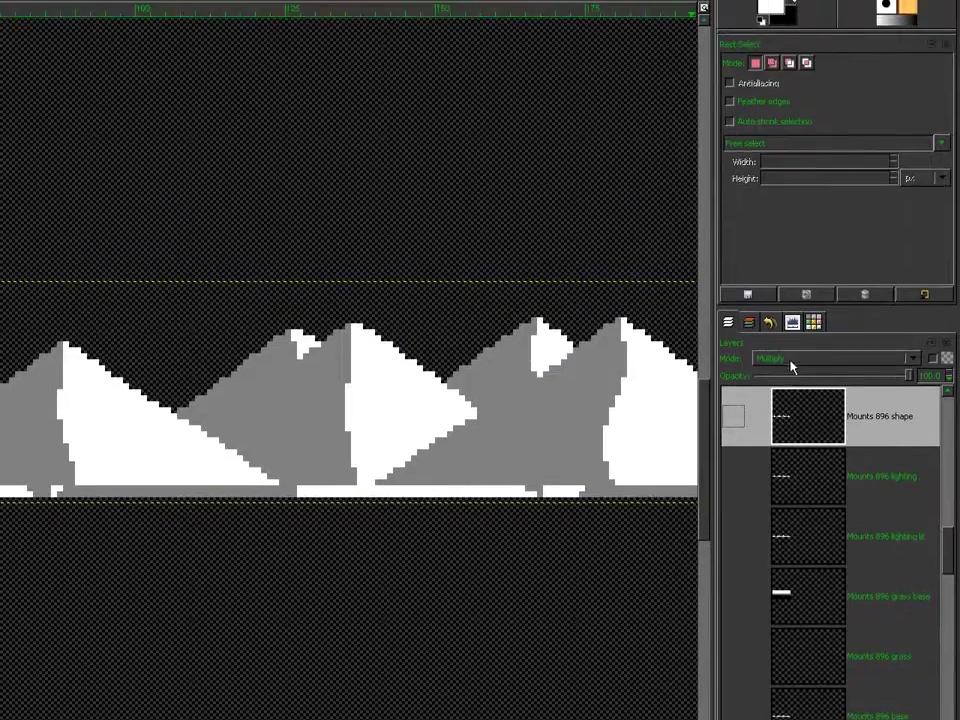
click(790, 289)
click(788, 345)
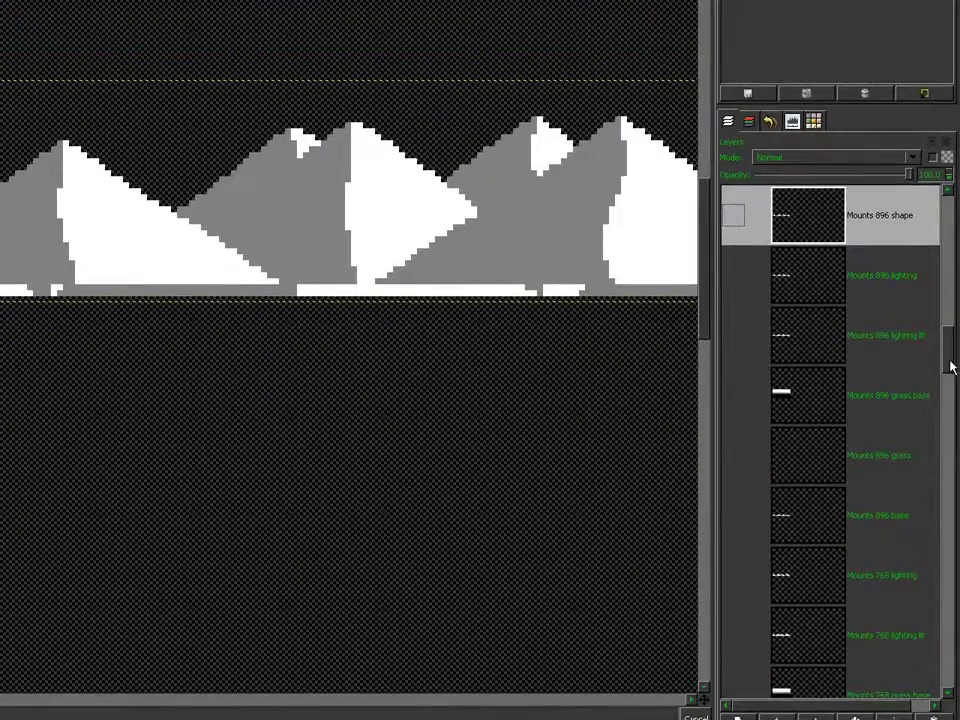
Copy the Mounts 768 lighting layer as a Normal-mode layer named Mounts 768 shape, and save the image
drag(949, 579, 949, 591)
click(821, 429)
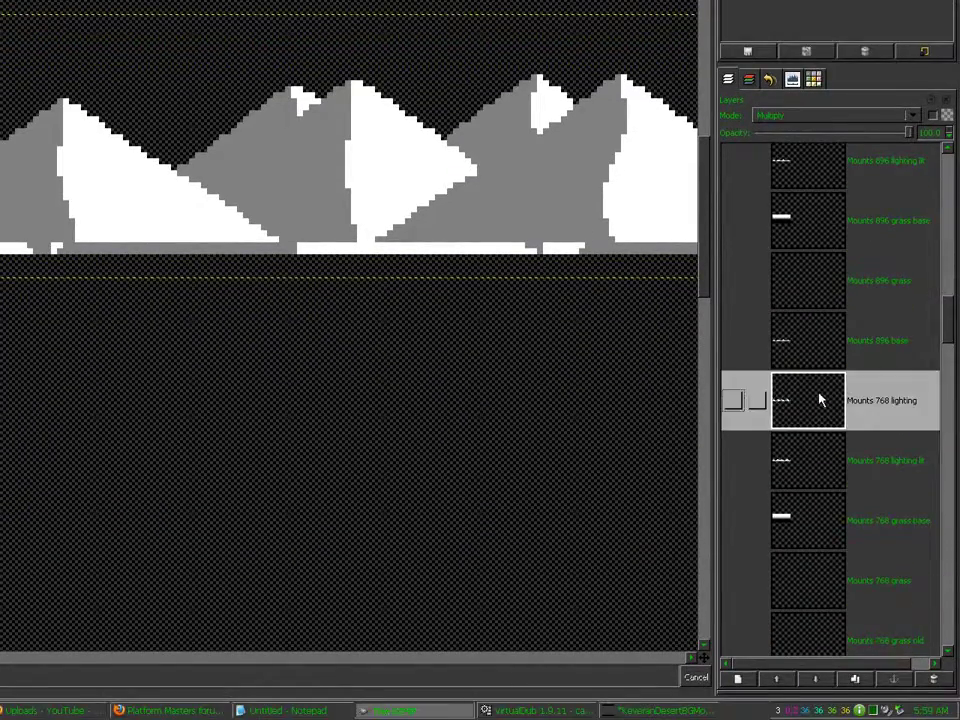
click(854, 708)
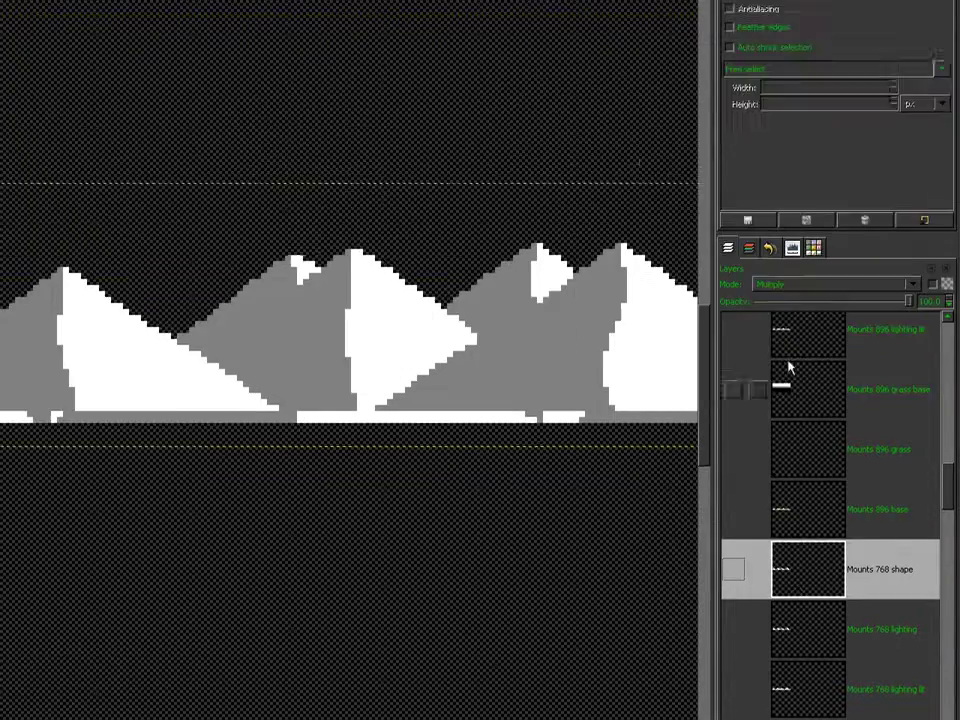
click(785, 115)
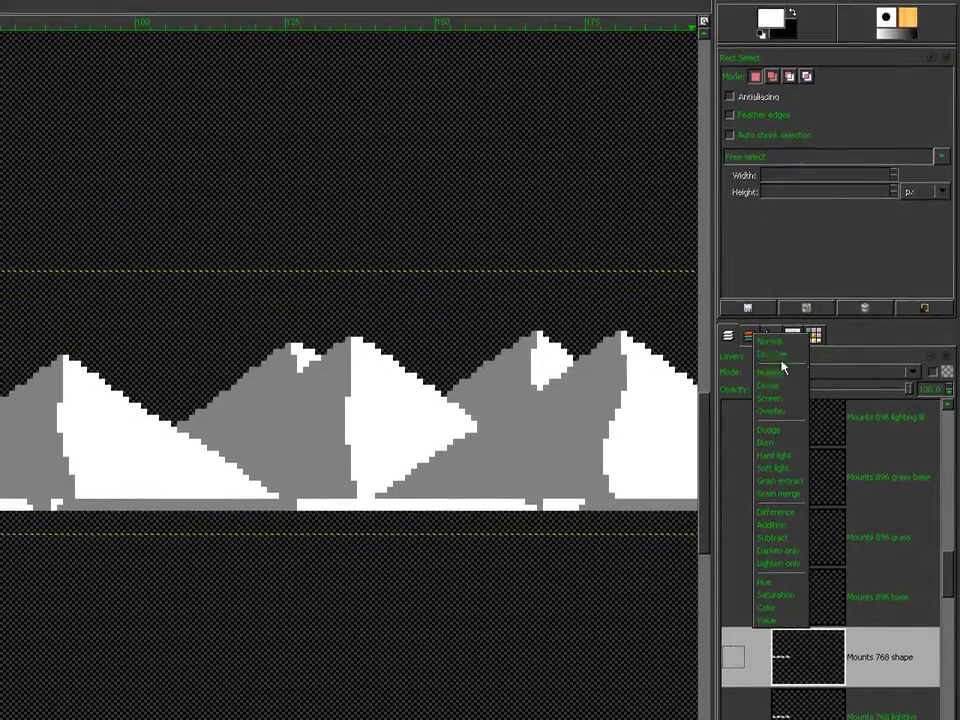
click(781, 343)
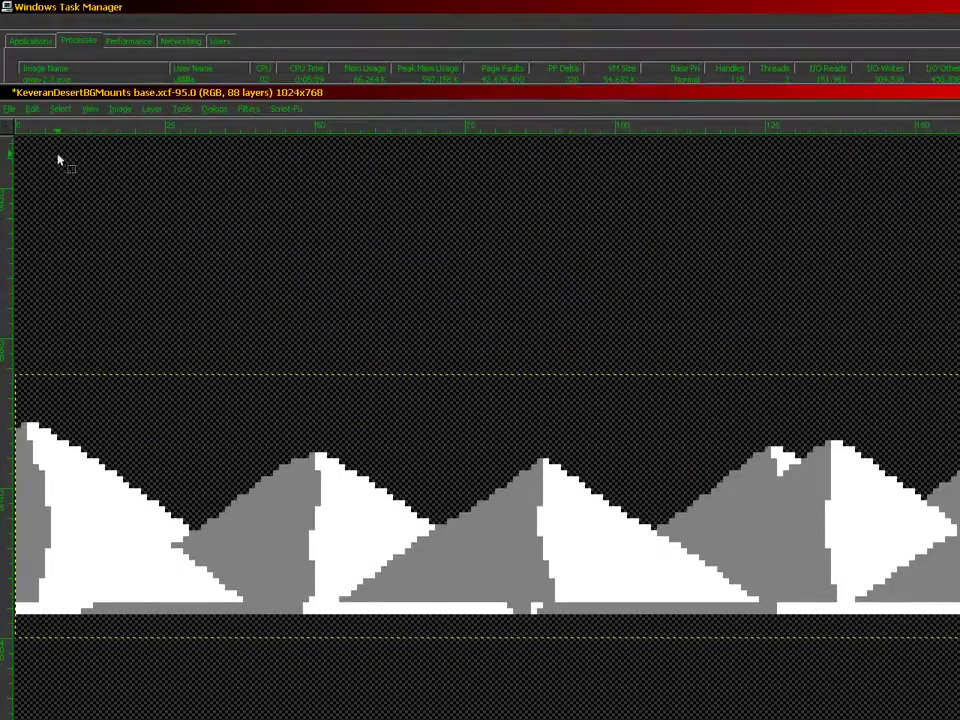
click(9, 108)
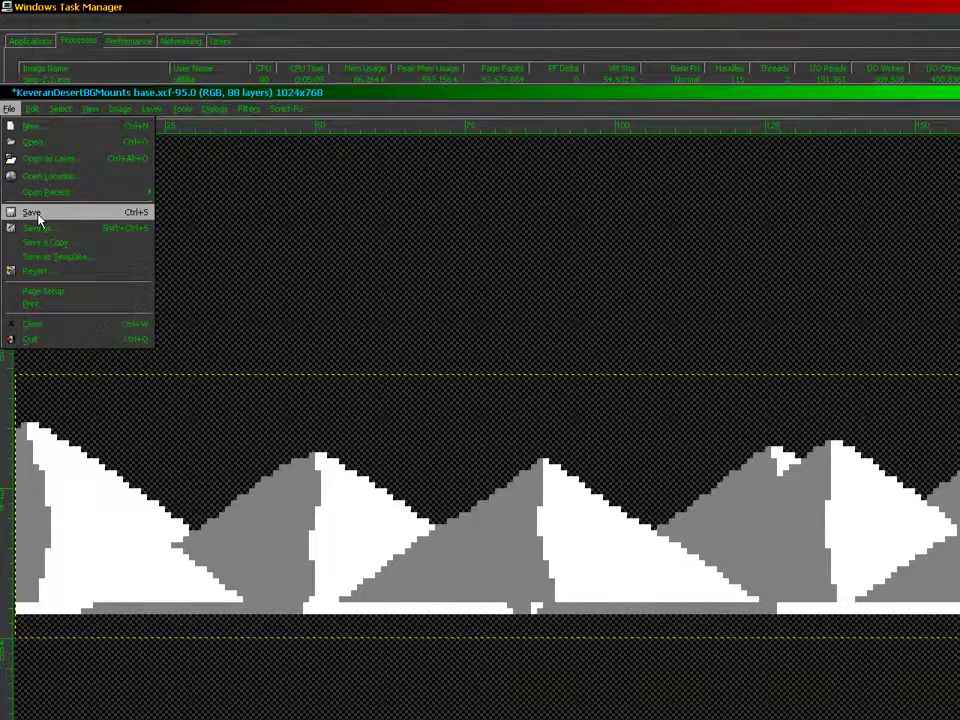
click(38, 215)
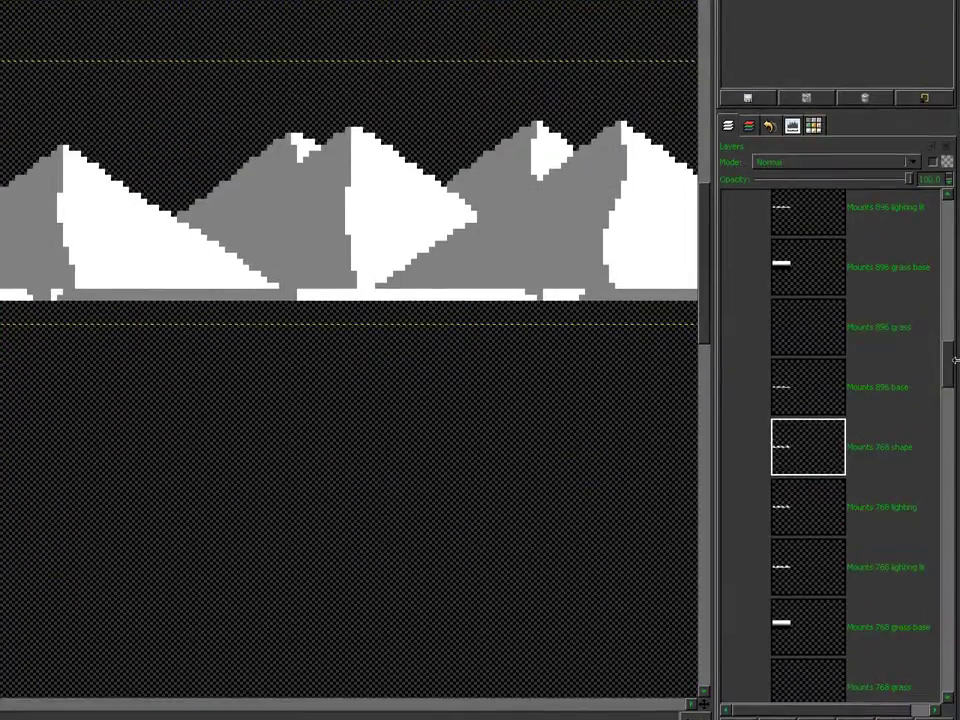
Make the Hills 40 shape layer the only visible layer and select it
mouse_move(949, 363)
mouse_down()
mouse_move(945, 609)
mouse_move(949, 401)
mouse_move(938, 368)
mouse_up()
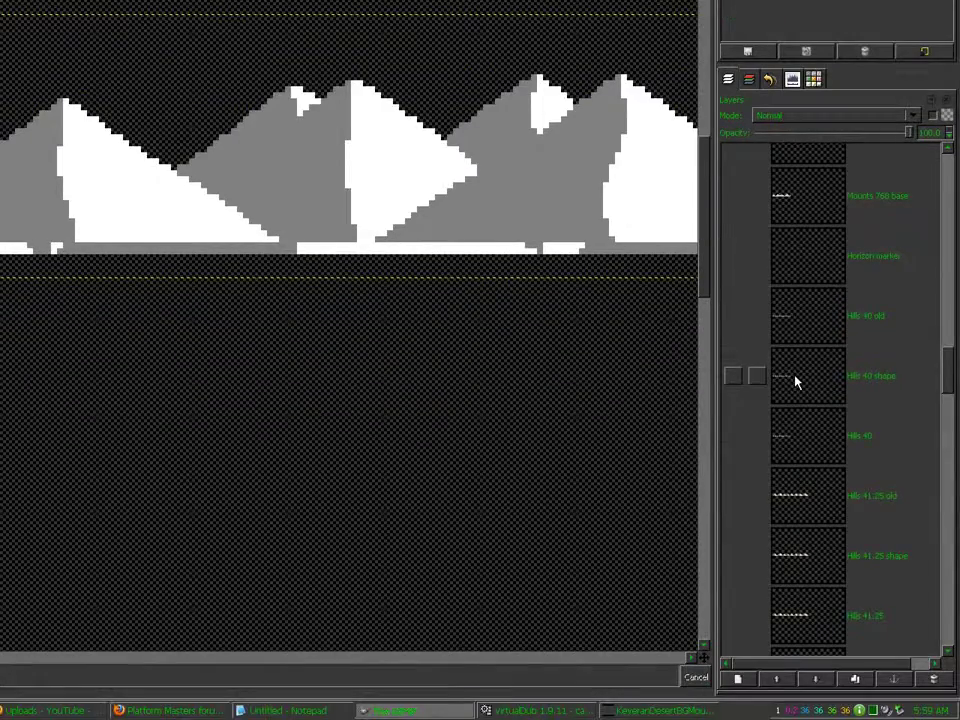
click(737, 579)
click(794, 386)
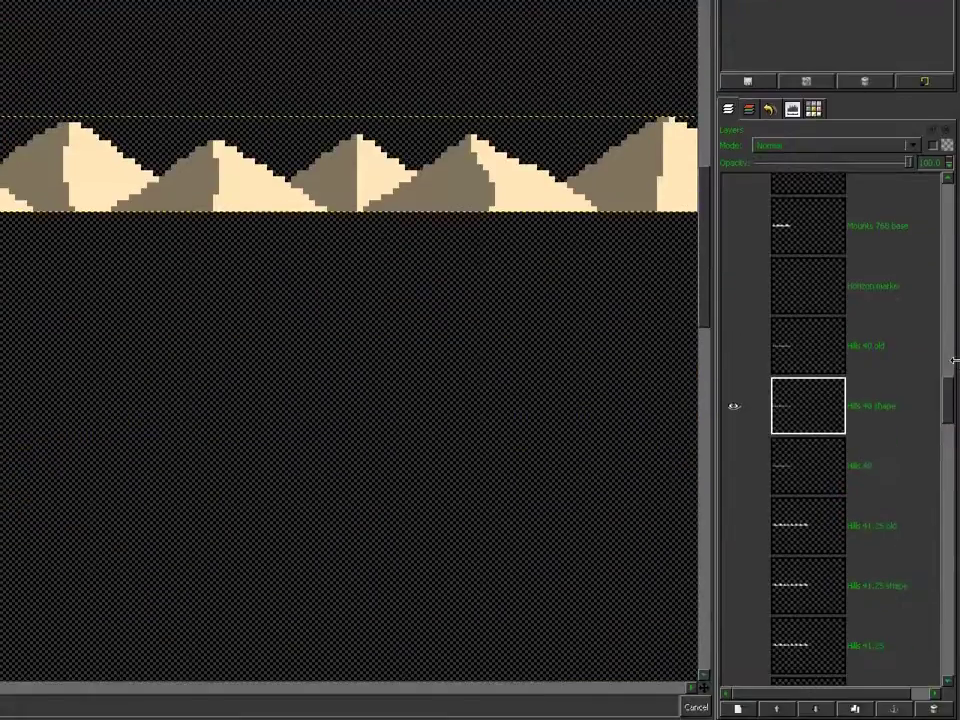
Show only the Mounts 1152 shape layer and pick the grey of its shaded mountain sides as the foreground color
drag(948, 397, 948, 367)
scroll(948, 368, up, 5)
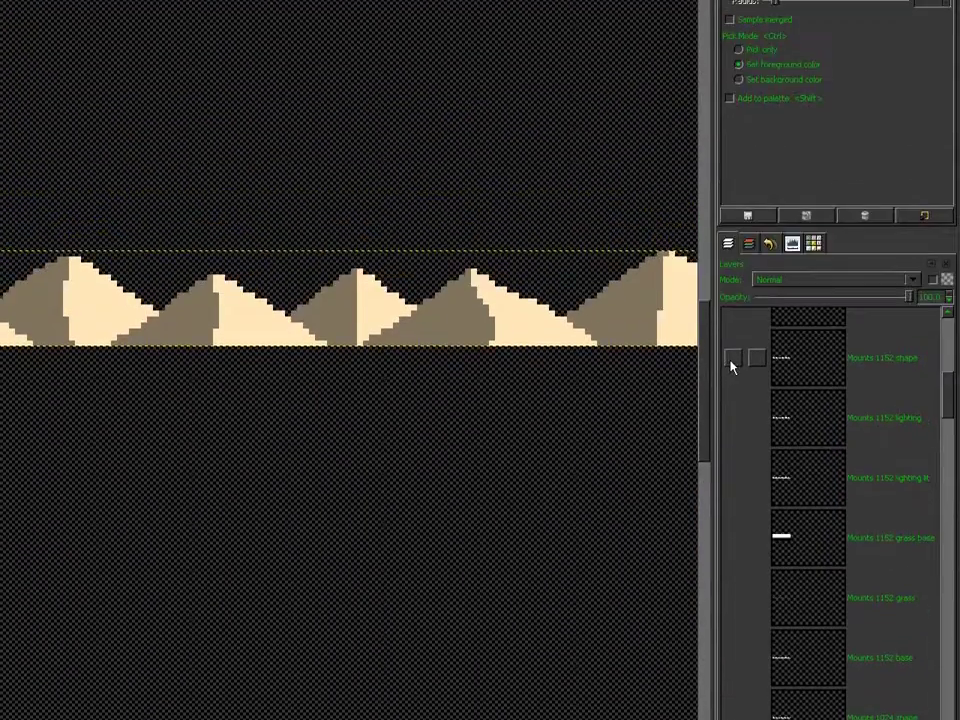
shift+click(733, 298)
click(808, 368)
click(579, 325)
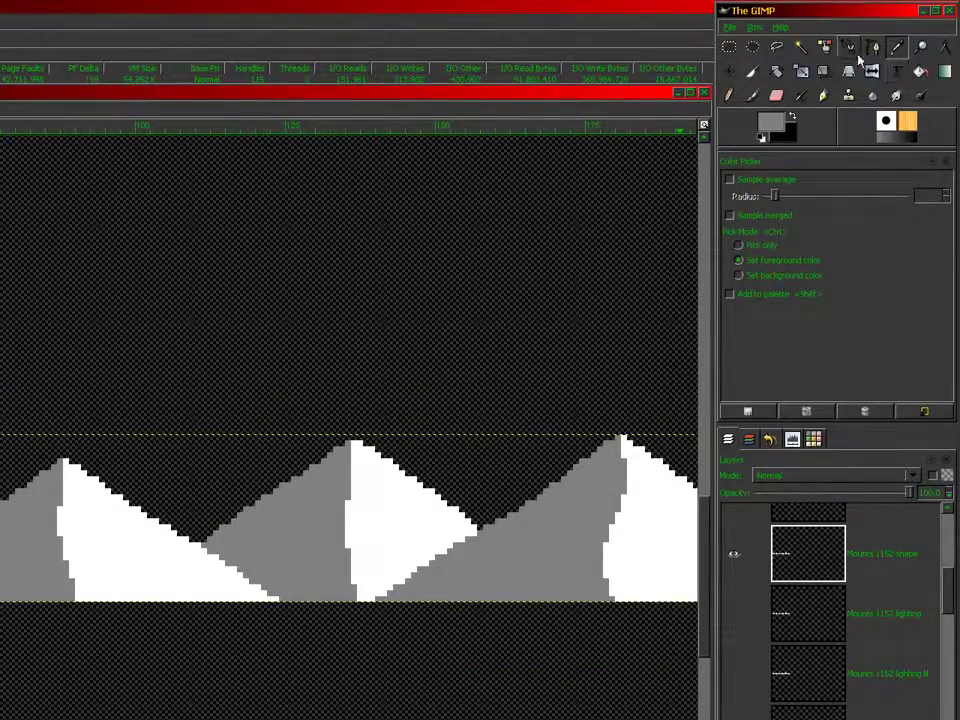
Hide the Mounts 1152 shape layer and show only the Hills 40 shape layer, making it the active layer
click(852, 52)
click(733, 553)
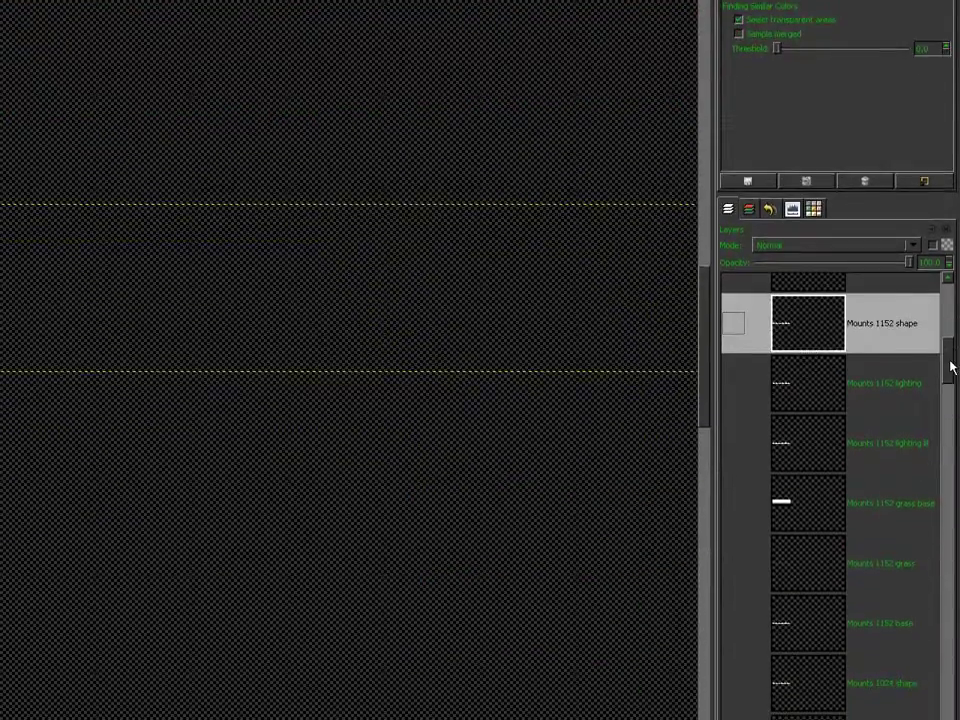
mouse_move(950, 367)
mouse_down()
mouse_move(953, 558)
mouse_move(951, 381)
mouse_up()
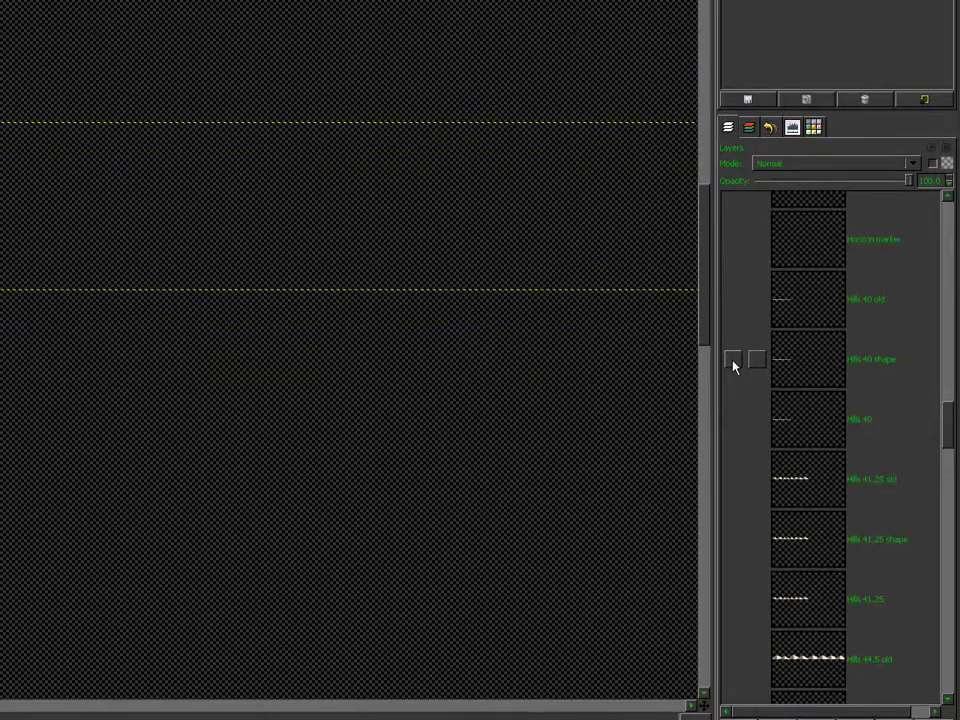
shift+click(733, 361)
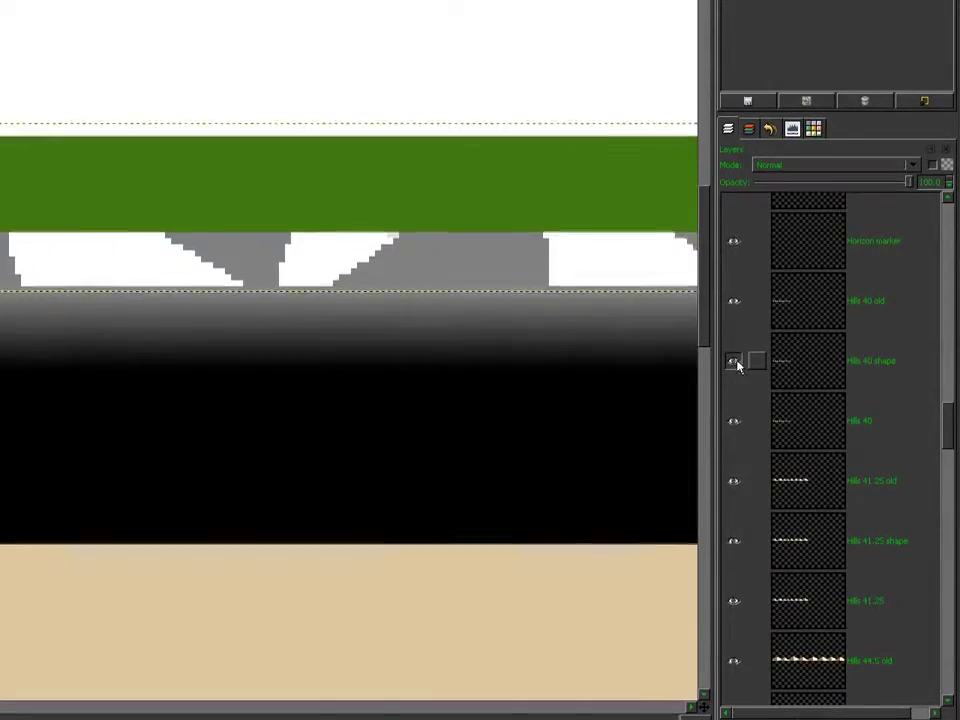
shift+click(734, 362)
click(803, 368)
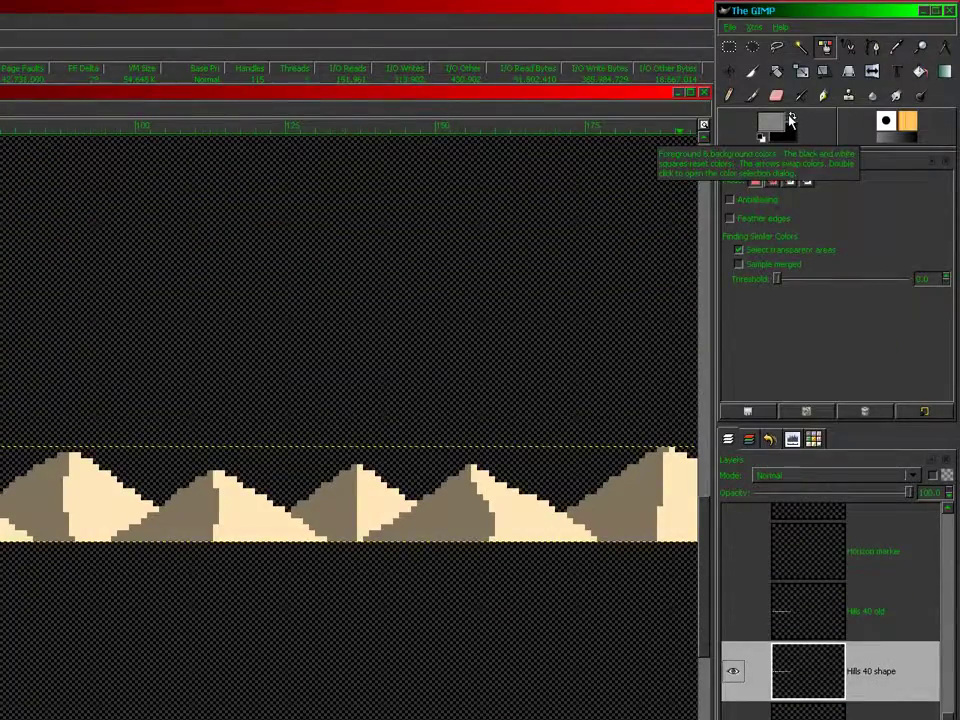
Reset the colors to black and white, and replace the black foreground with the medium grey from the color history
click(761, 137)
click(775, 124)
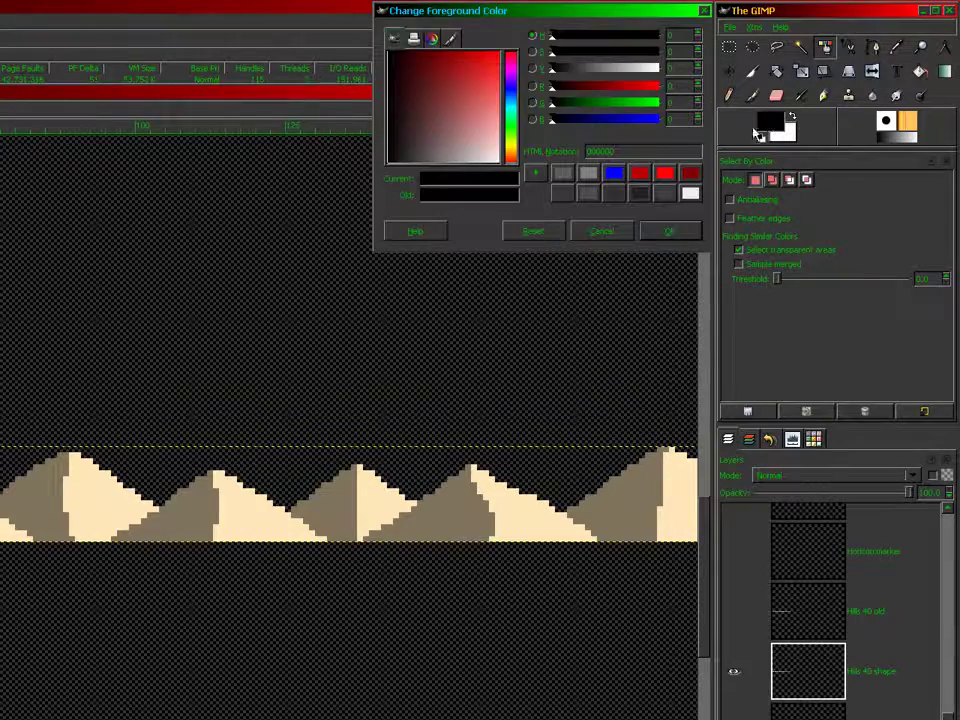
click(588, 176)
click(664, 231)
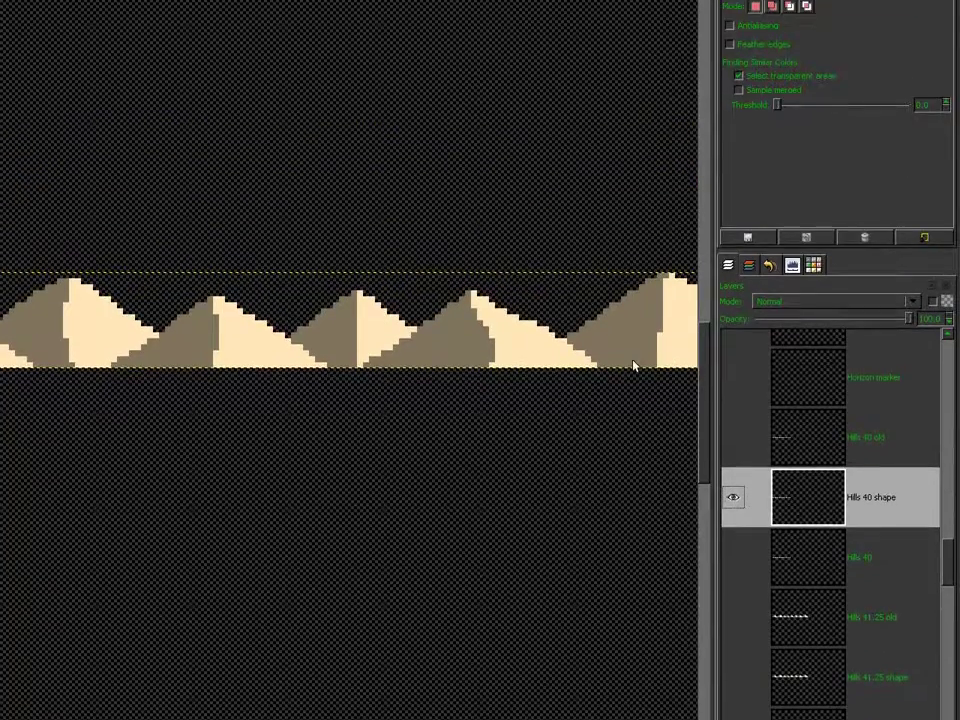
Select the Hills 40 shape layer's areas by color, filling the brown shaded sides with grey and the tan lit sides with white
click(633, 365)
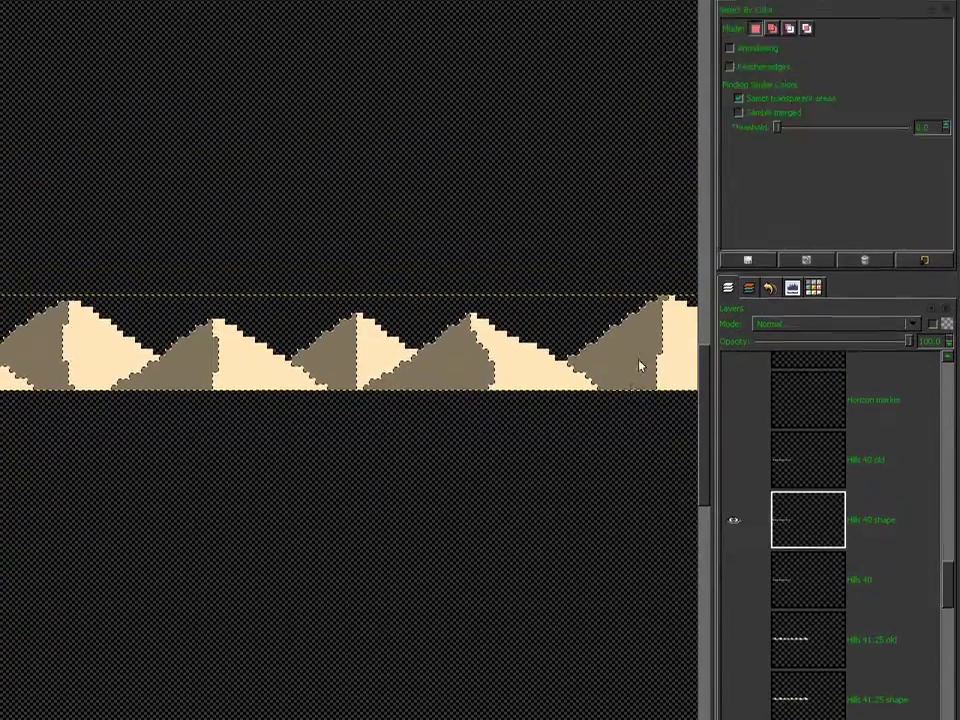
click(919, 74)
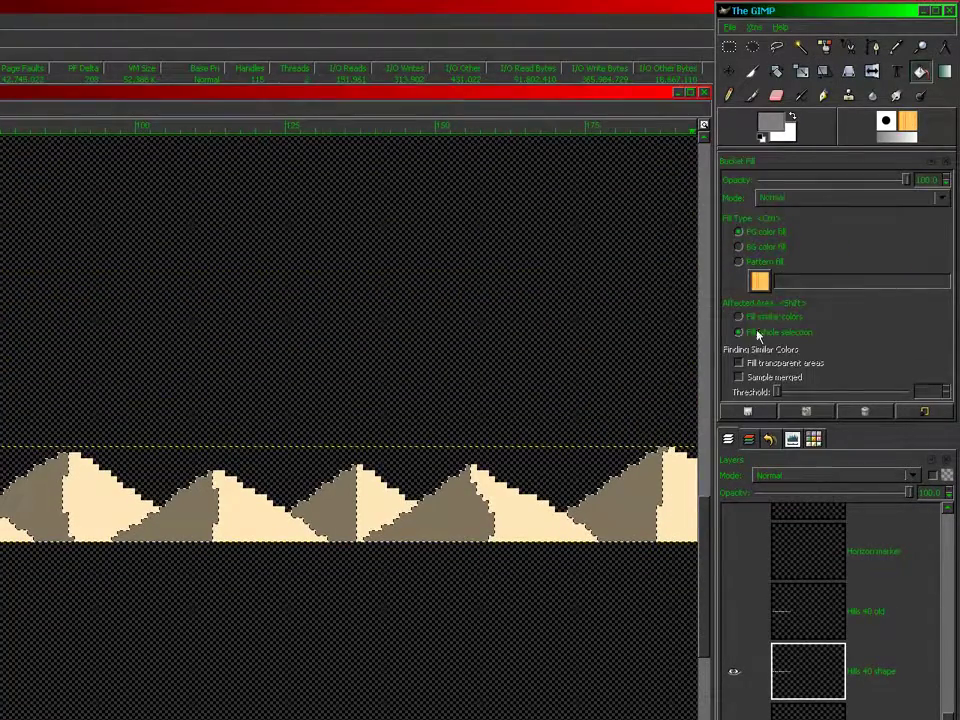
click(681, 351)
click(824, 47)
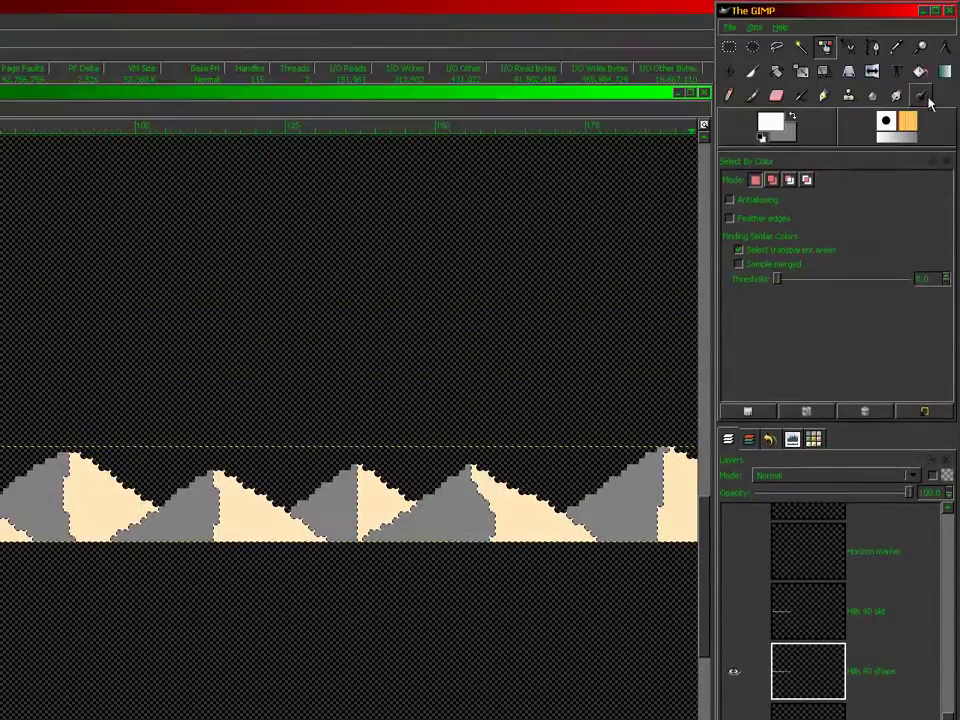
click(919, 74)
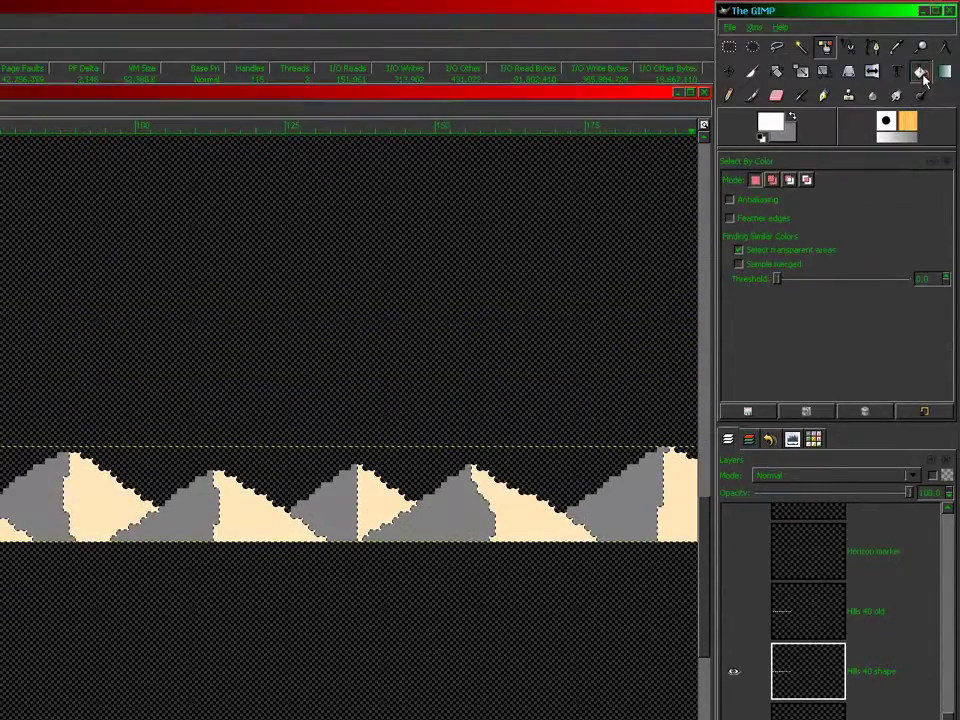
click(595, 322)
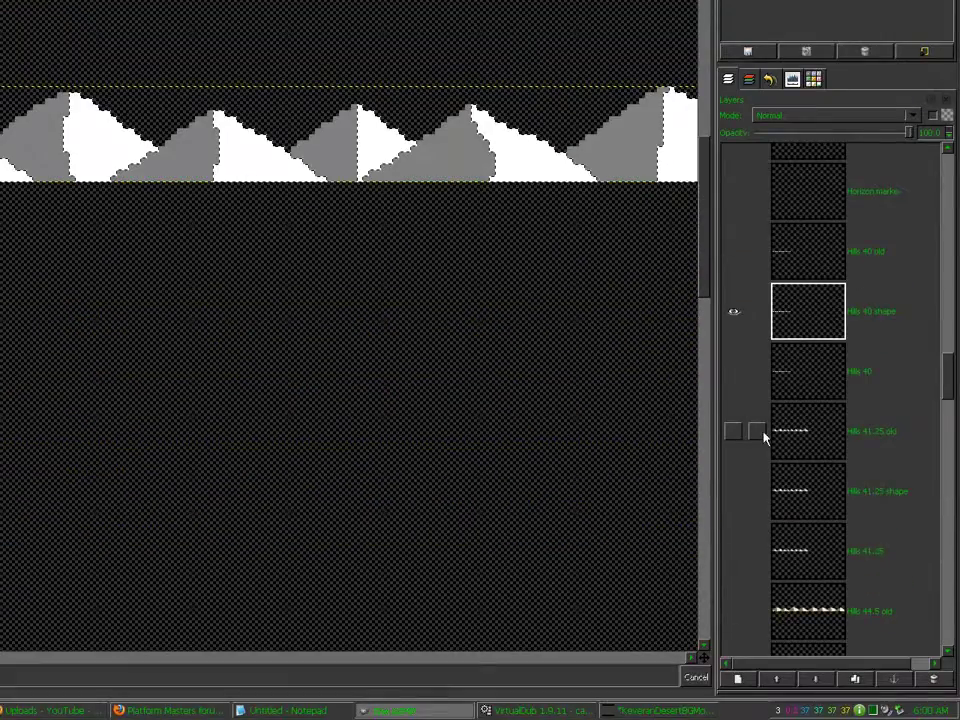
Show only the Hills 41.25 shape layer, select its tan lit areas by color and fill them with white
shift+click(731, 492)
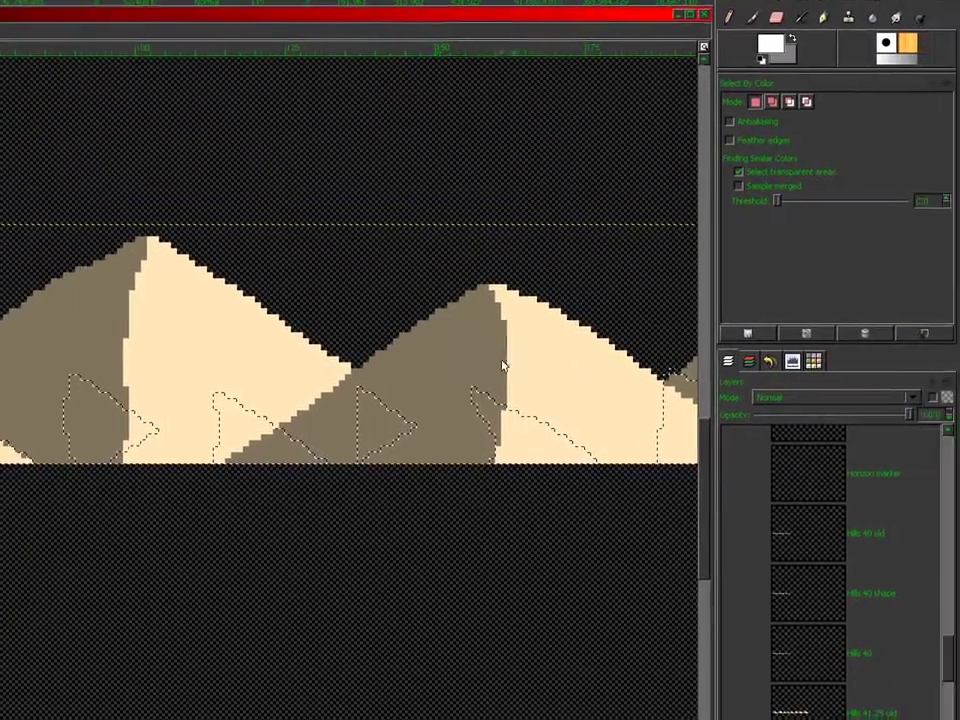
click(503, 364)
click(917, 71)
click(664, 221)
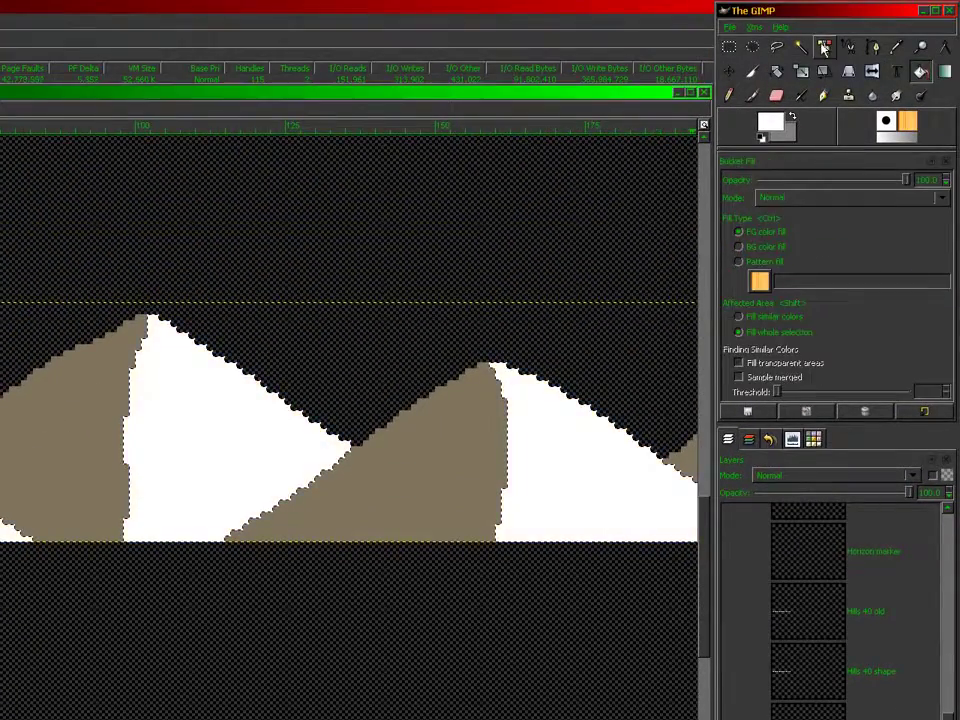
Select the brown shaded areas of the Hills 41.25 shape layer by color and fill them with grey
click(825, 47)
click(793, 120)
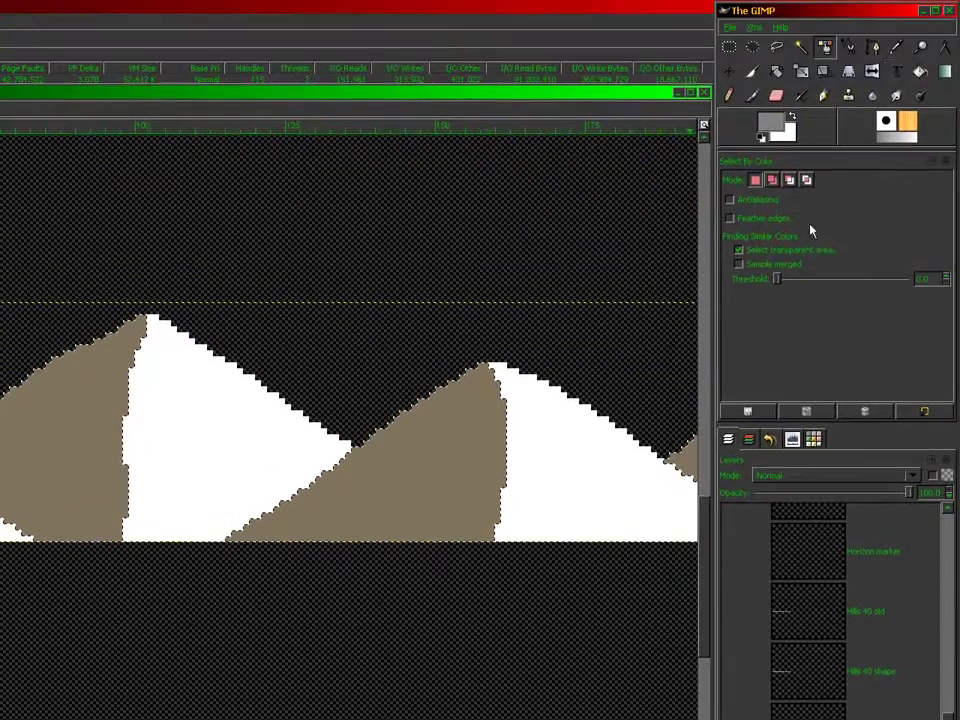
click(919, 72)
click(589, 285)
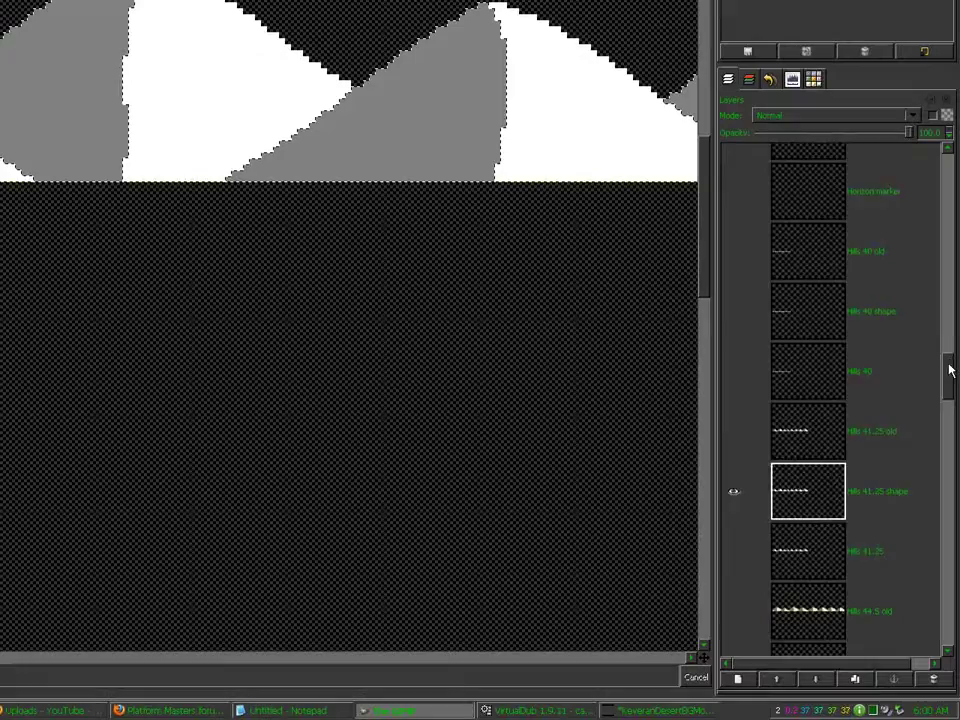
Show only the Hills 44.5 shape layer, select its brown shaded areas by color and fill them with grey
drag(949, 370, 949, 388)
shift+click(733, 477)
click(790, 475)
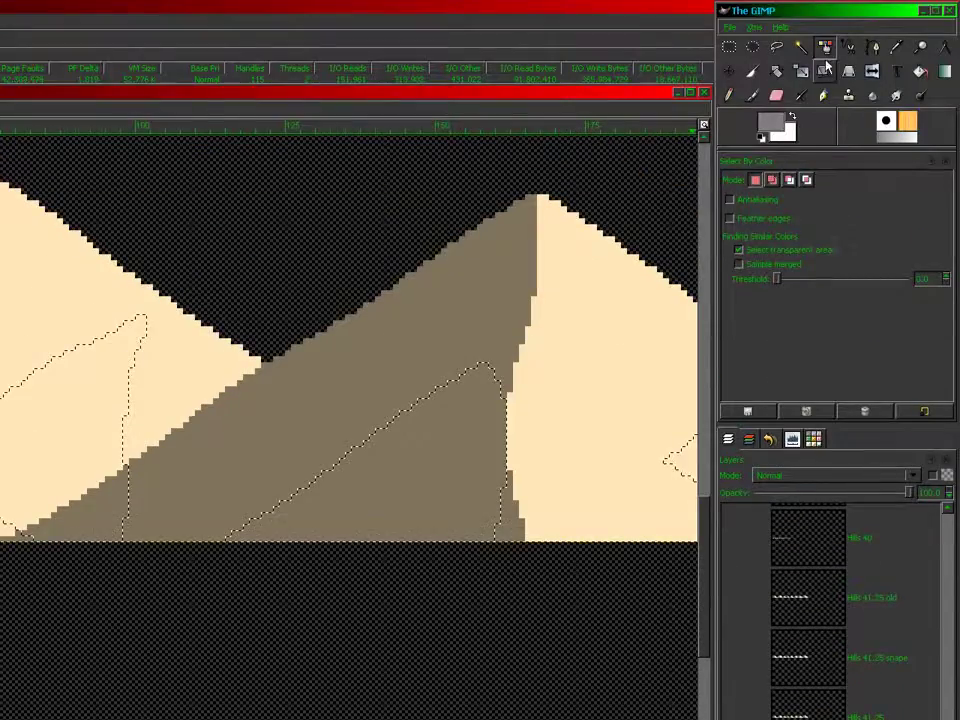
click(489, 311)
click(927, 74)
click(644, 198)
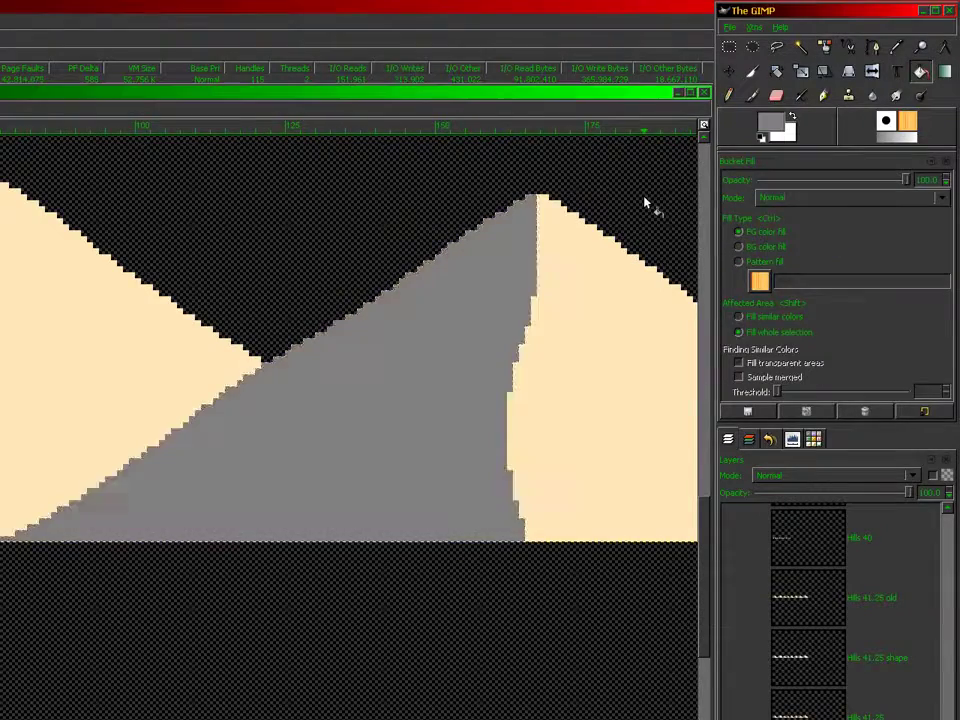
Switch the foreground to white, select the tan lit areas of the Hills 44.5 shape layer by color and fill them
click(793, 116)
click(824, 47)
click(657, 290)
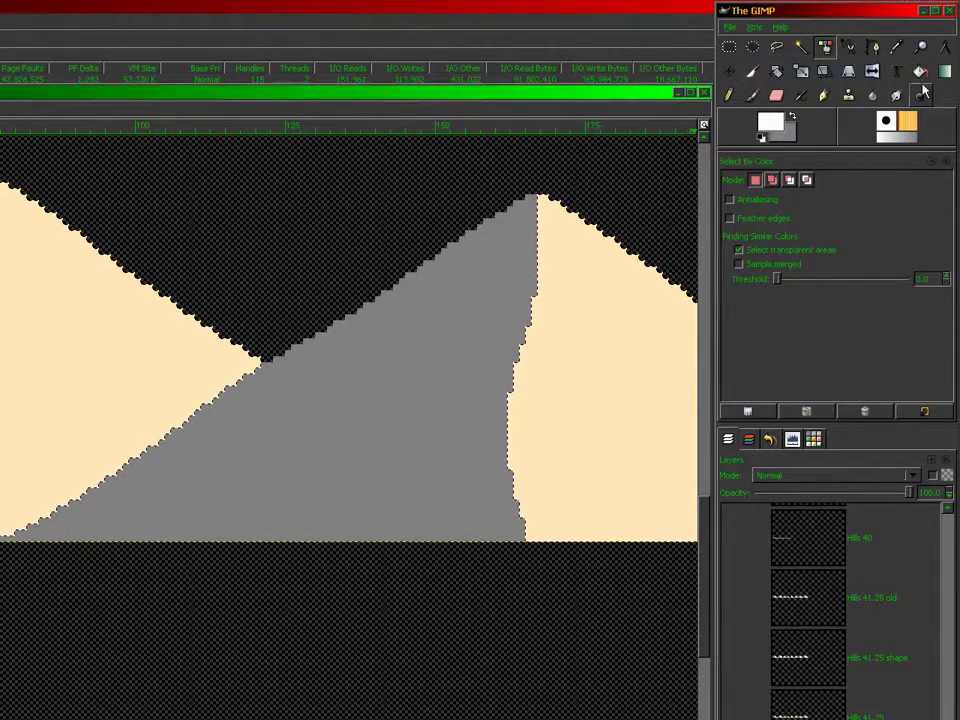
click(921, 73)
click(642, 258)
key(minus)
key(minus)
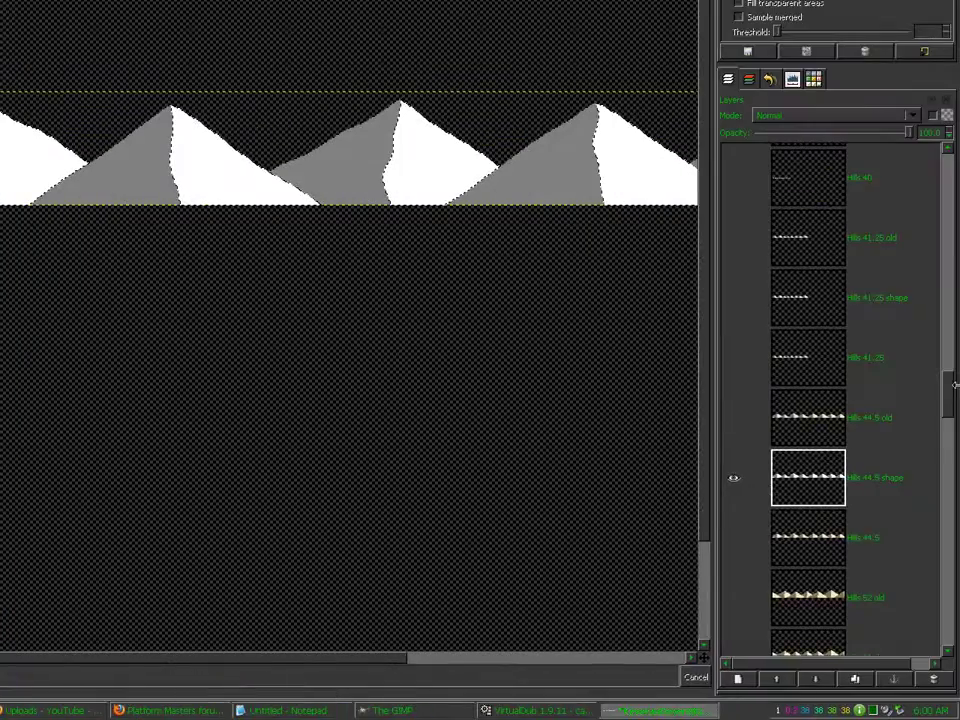
Show only the Hills 52 shape layer, select its tan lit areas by color and fill them with white
drag(949, 388, 949, 408)
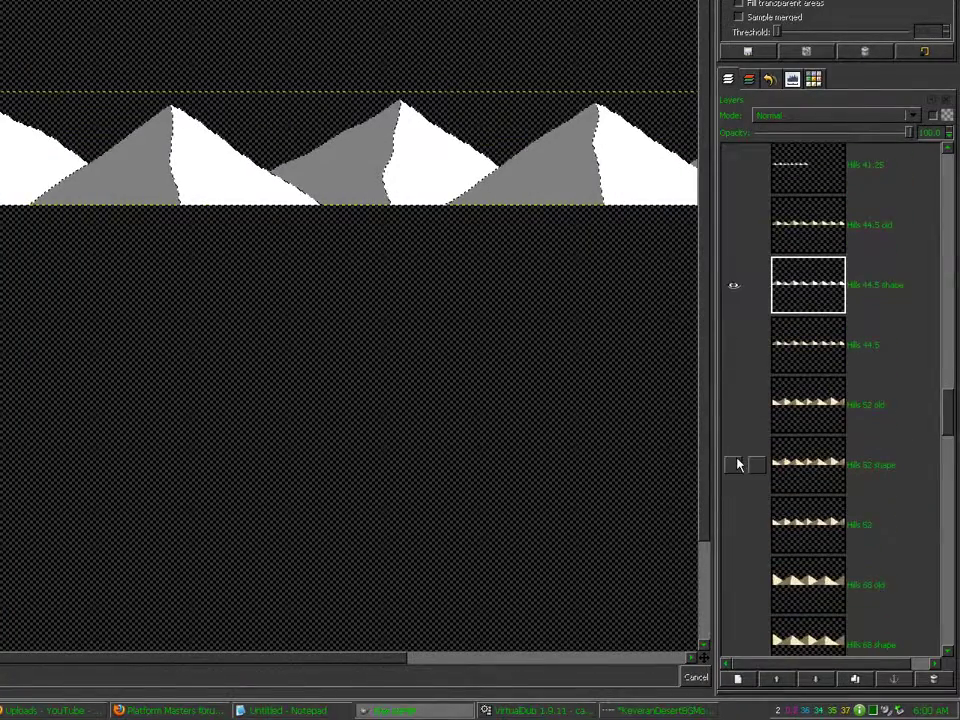
shift+click(736, 464)
click(806, 468)
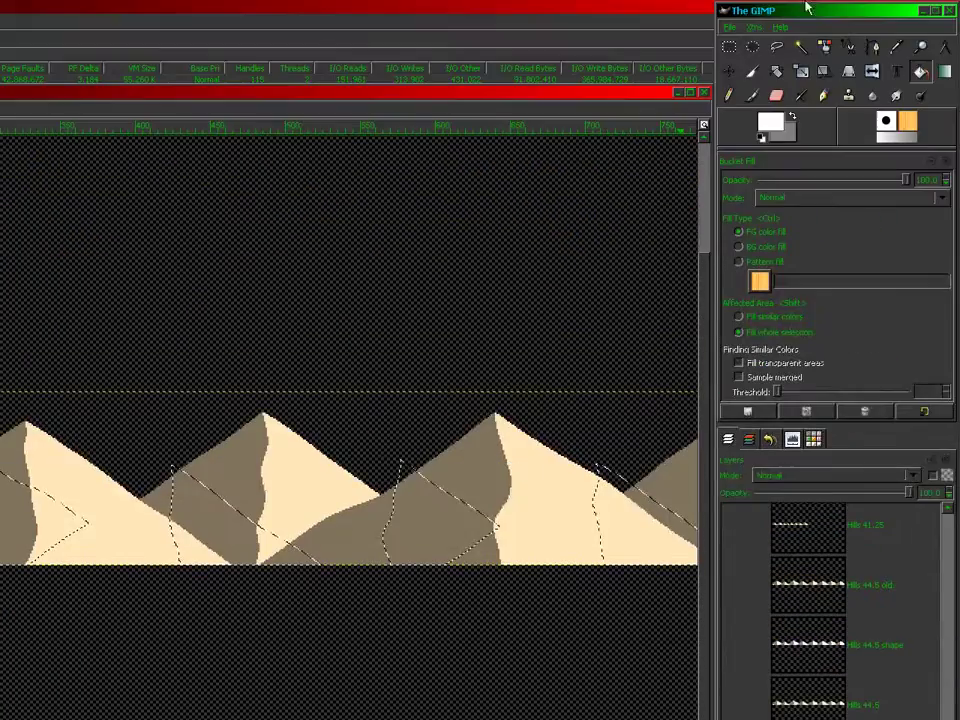
click(826, 48)
click(545, 500)
click(921, 73)
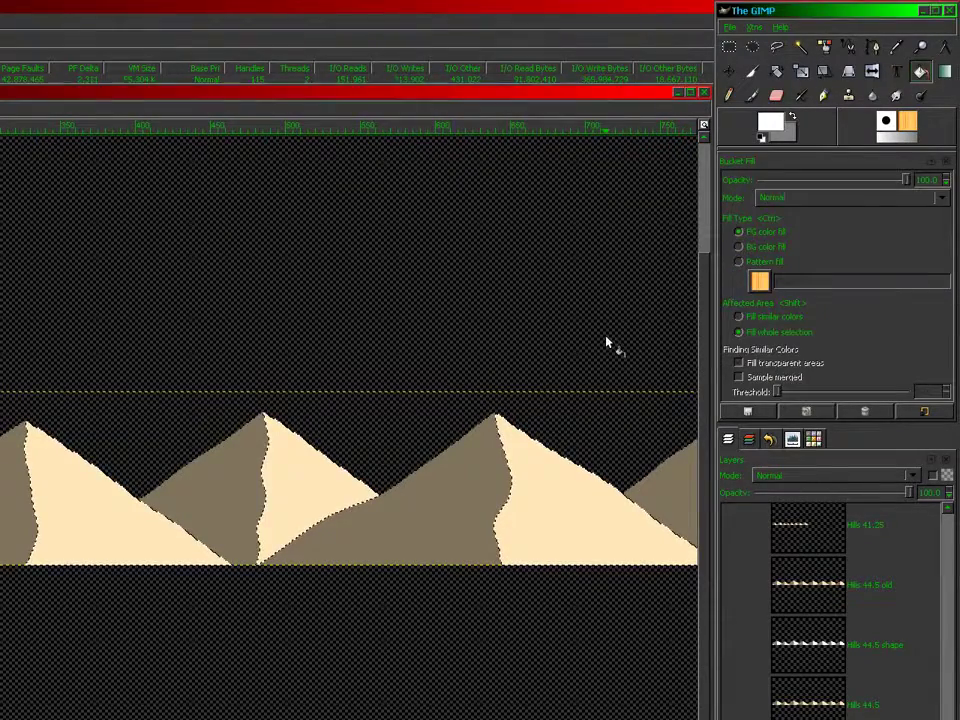
click(606, 343)
Switch the foreground to grey, select the brown shaded areas of the Hills 52 shape layer by color and fill them
click(824, 46)
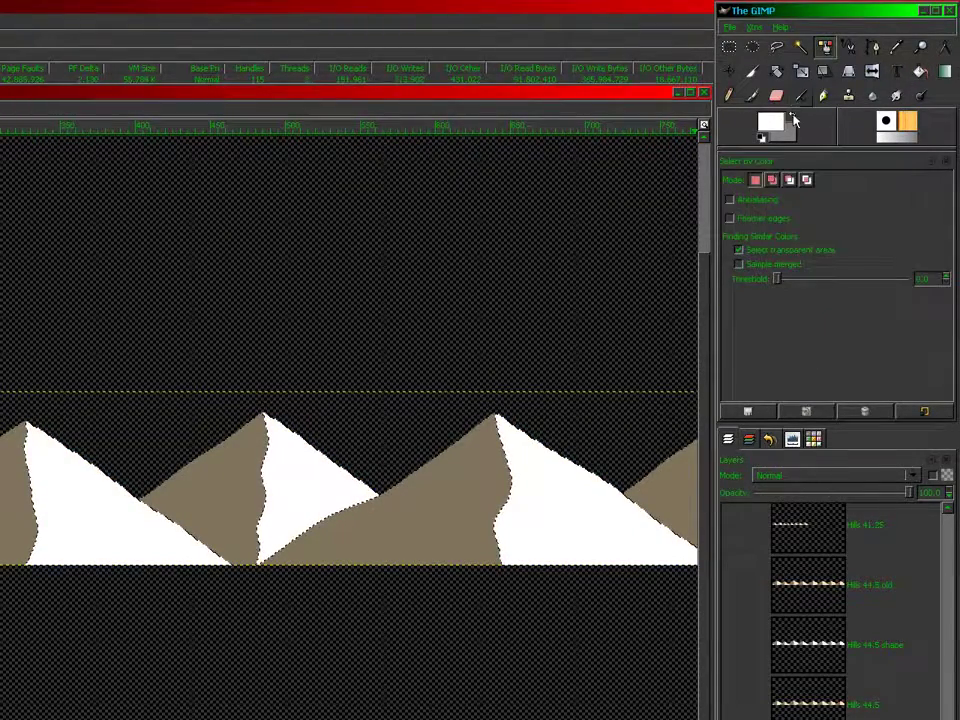
click(793, 117)
click(437, 511)
click(919, 73)
click(673, 225)
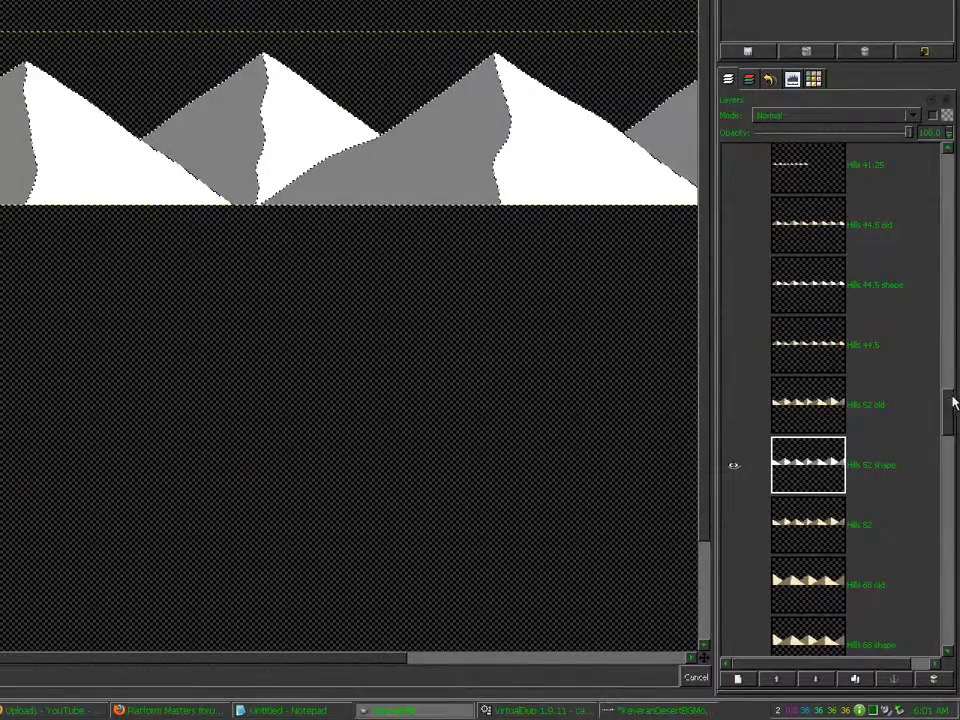
Show only the Hills 68 shape layer, select its brown shaded areas by color and fill them with grey
scroll(950, 404, down, 3)
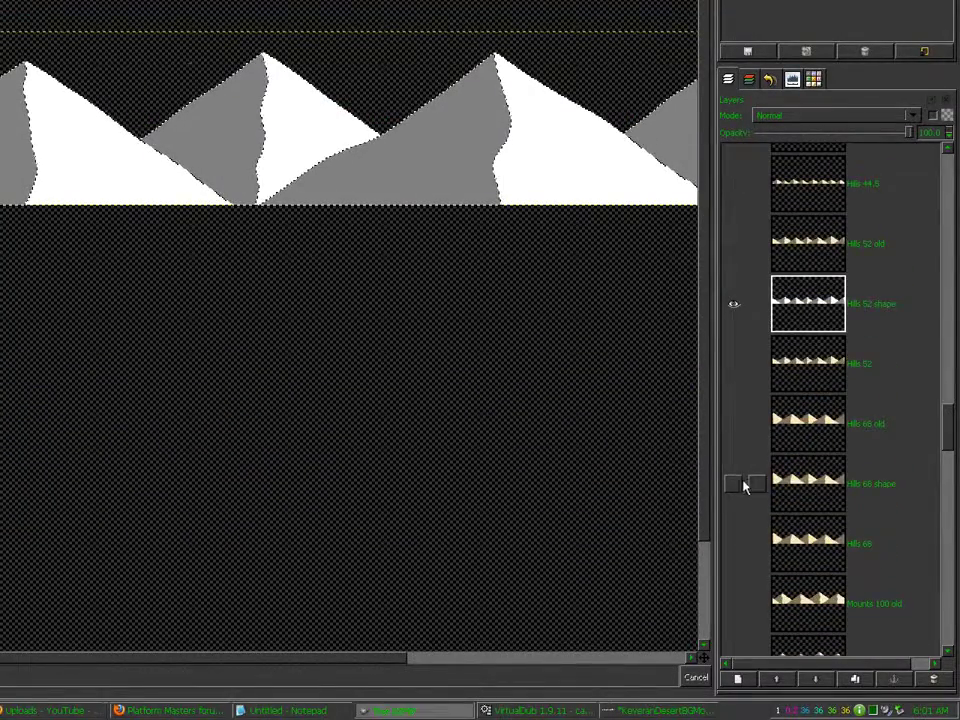
shift+click(734, 484)
click(808, 484)
click(825, 47)
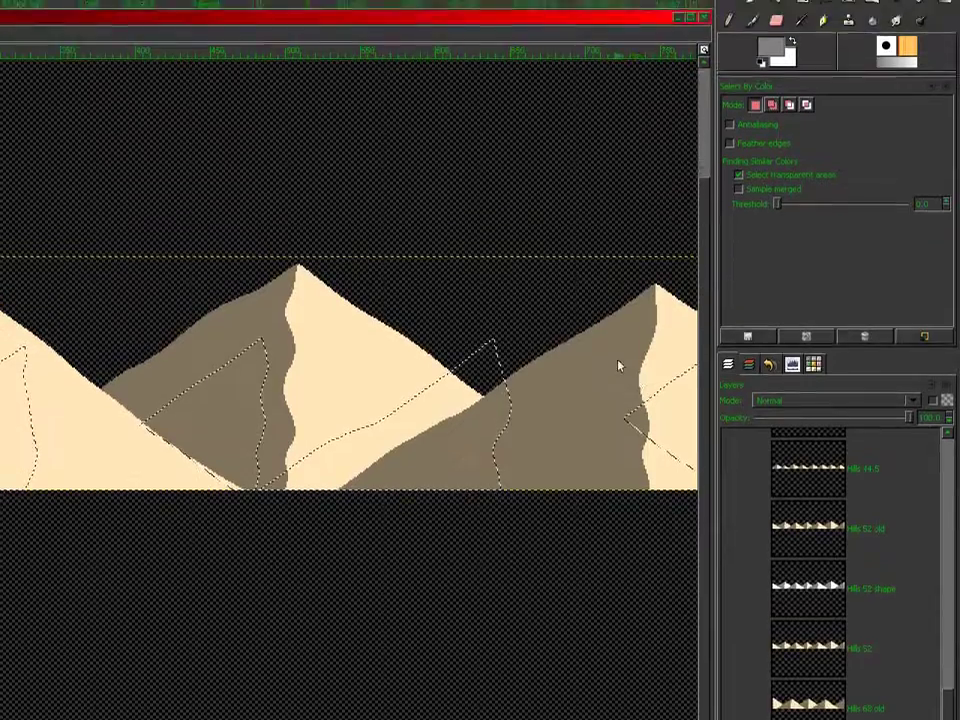
click(619, 80)
click(920, 71)
click(675, 214)
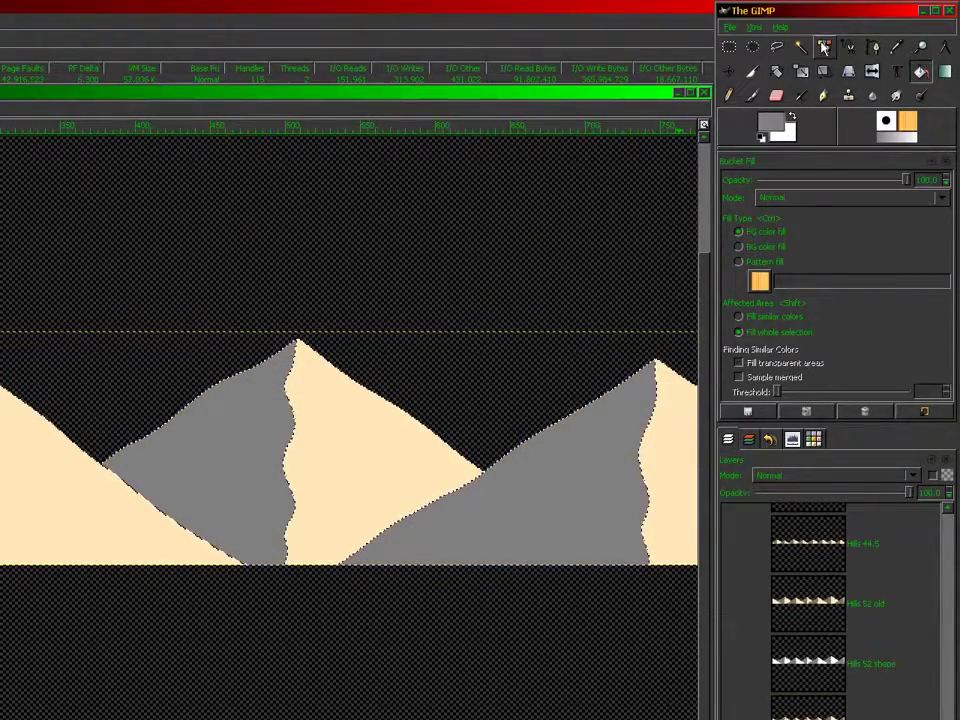
Select the tan lit areas of the Hills 68 shape layer by color and fill them with white
click(824, 47)
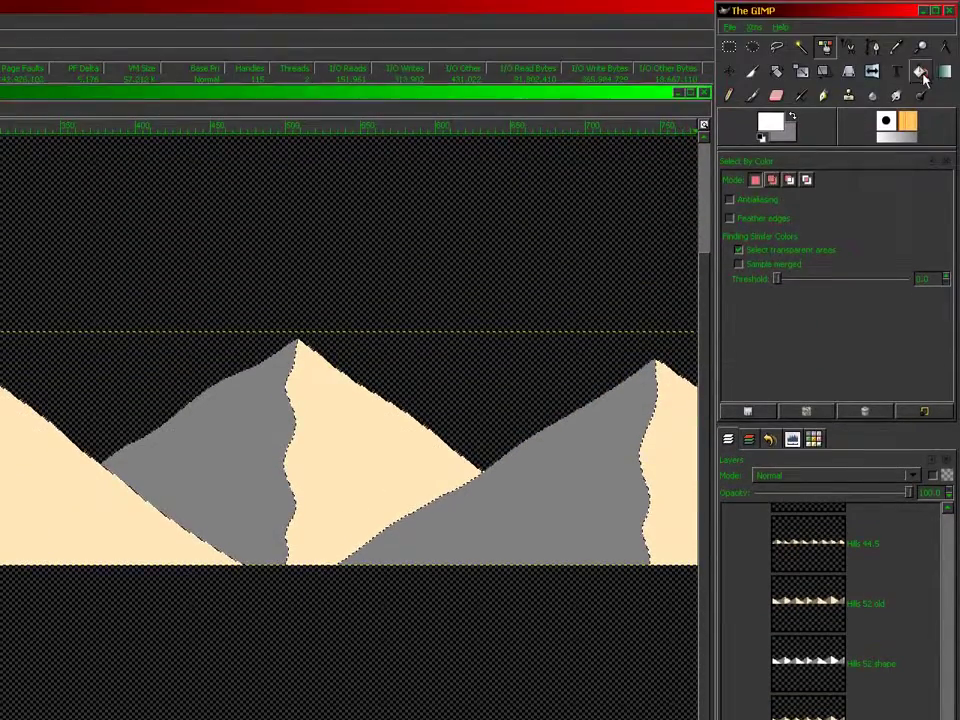
click(921, 76)
click(564, 302)
Show only the Mounts 100 shape layer, with Select by Color as the active tool
click(824, 47)
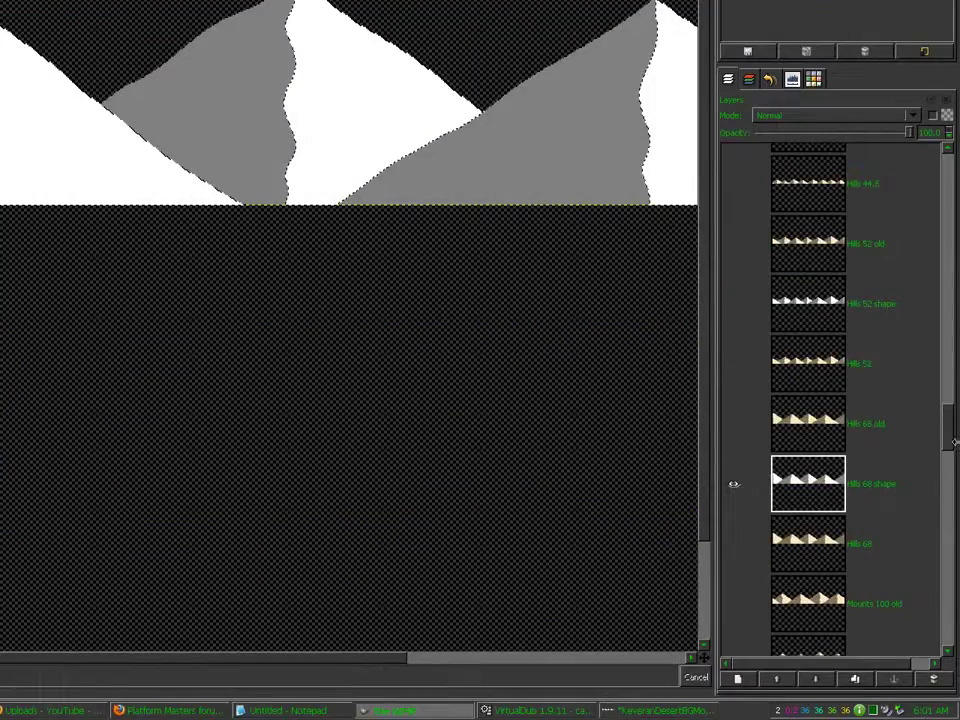
drag(951, 441, 951, 460)
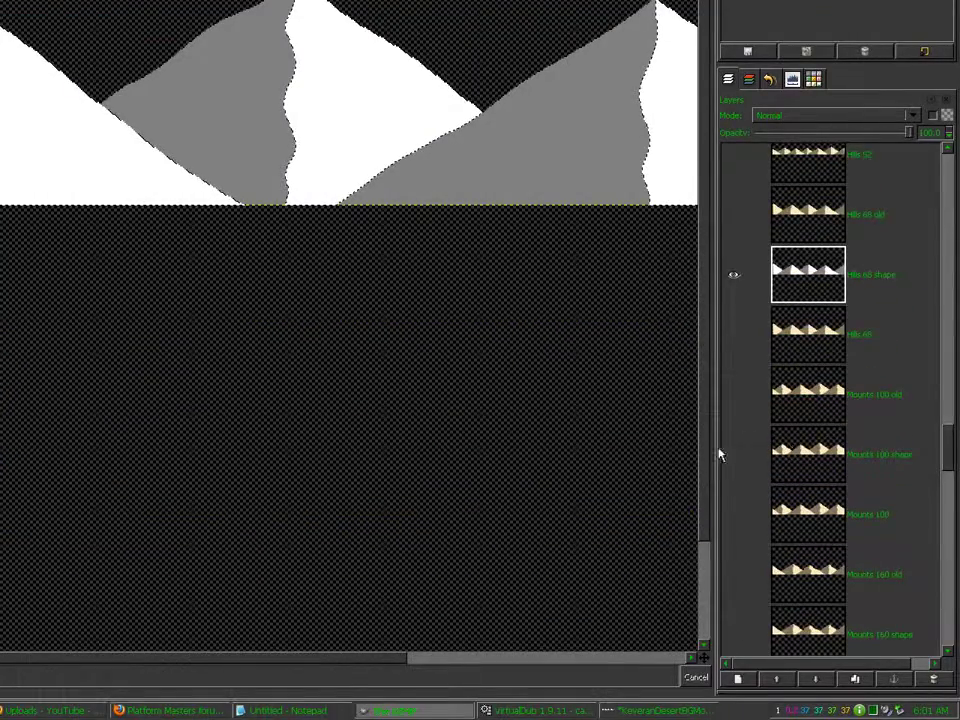
shift+click(733, 455)
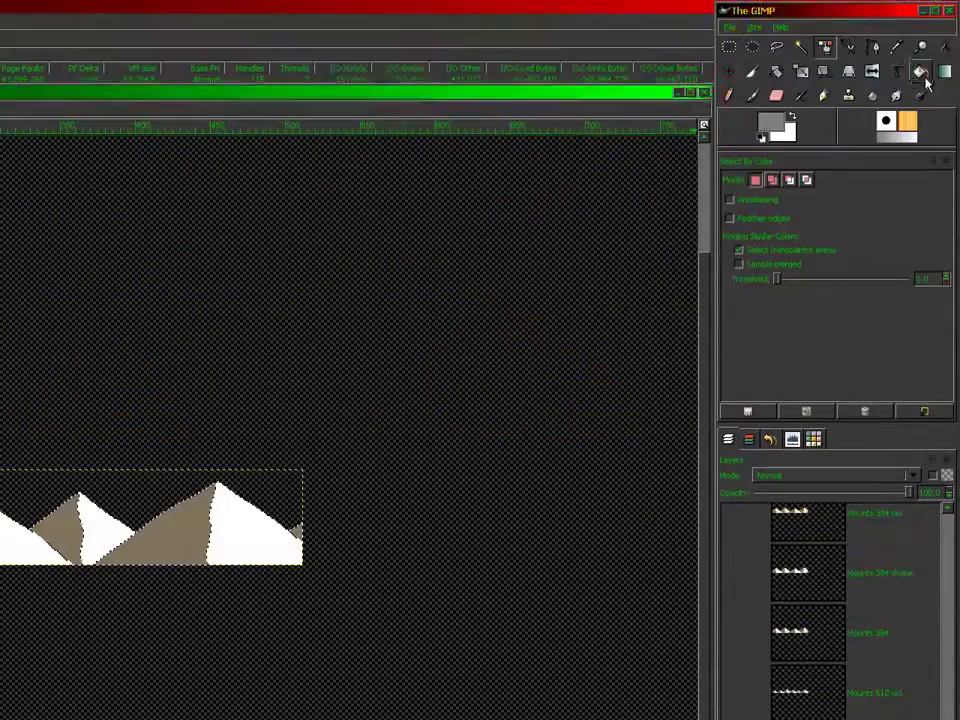
Fill the brown shaded areas of the Mounts 512 and Mounts 640 shape layers with grey, showing only the layer being filled
key(shift+b)
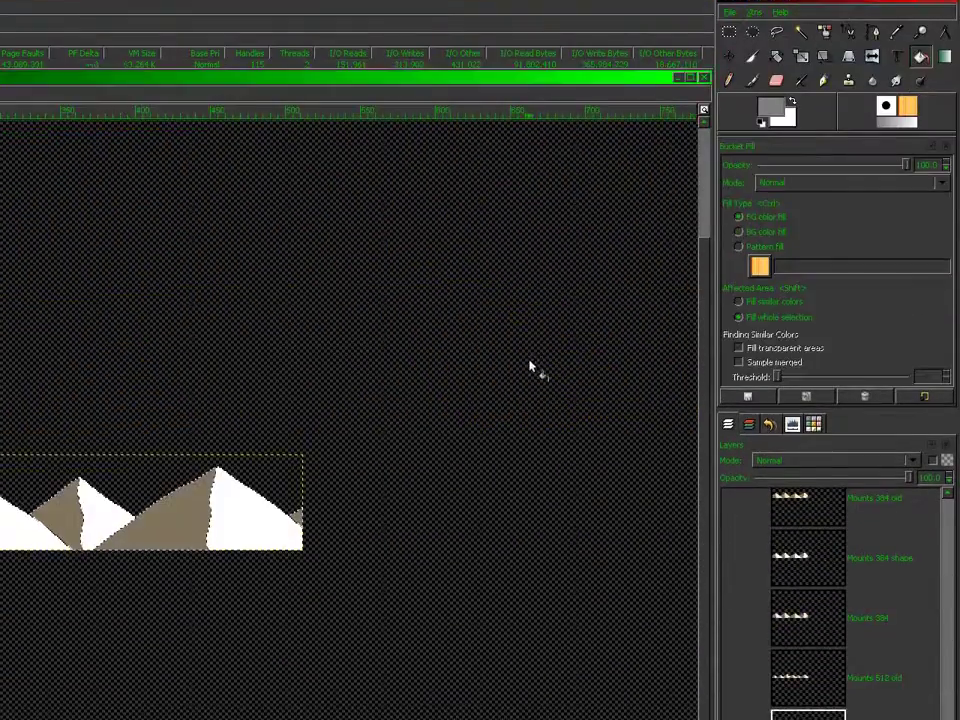
click(824, 47)
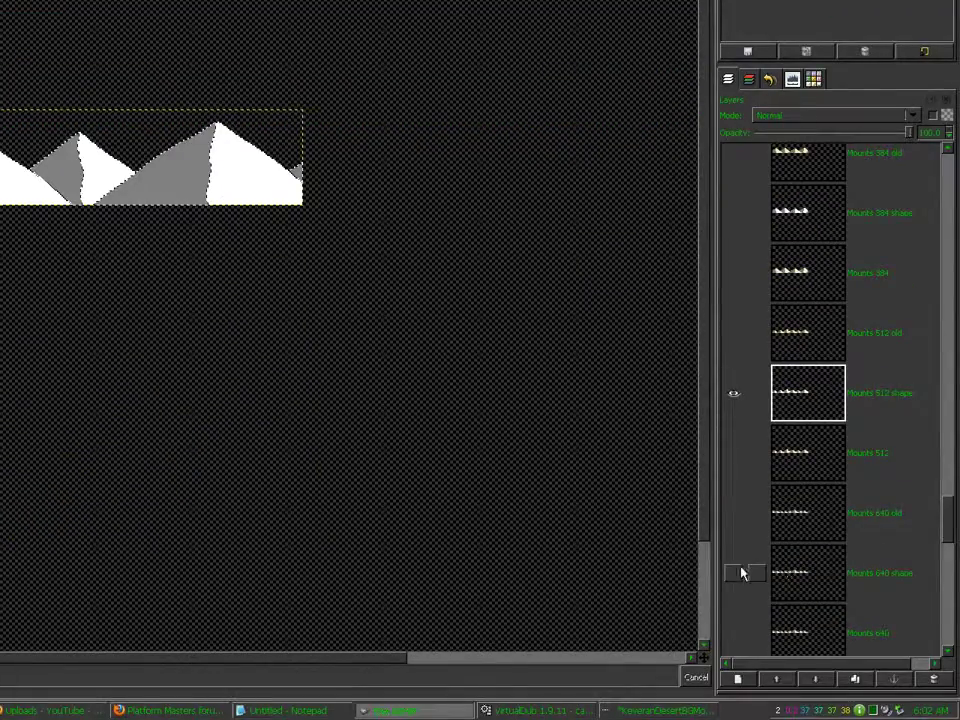
shift+click(735, 572)
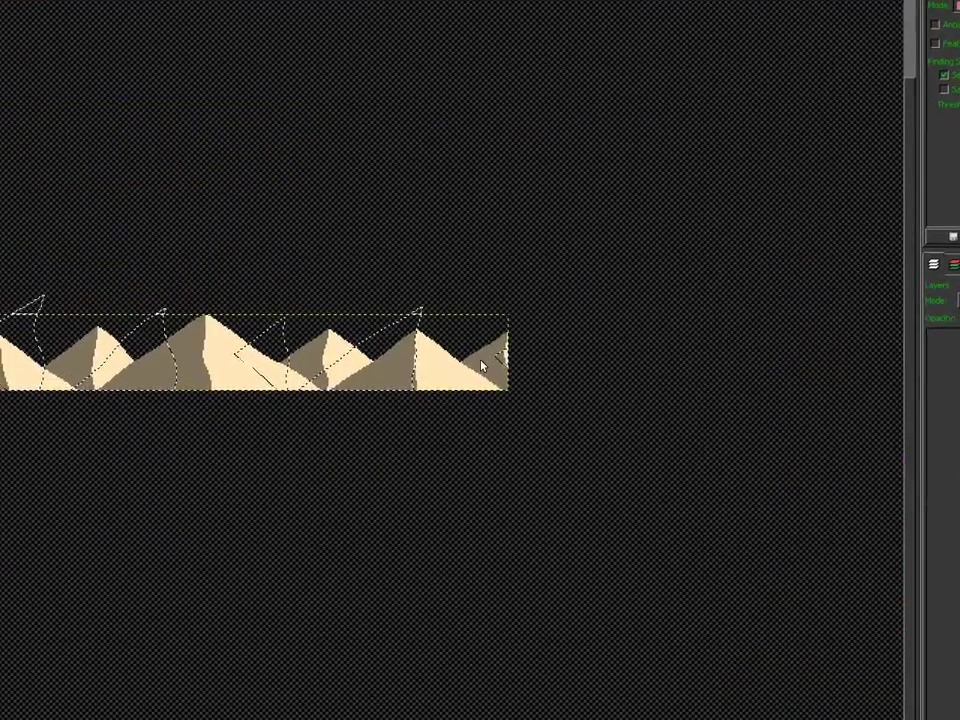
key(shift+b)
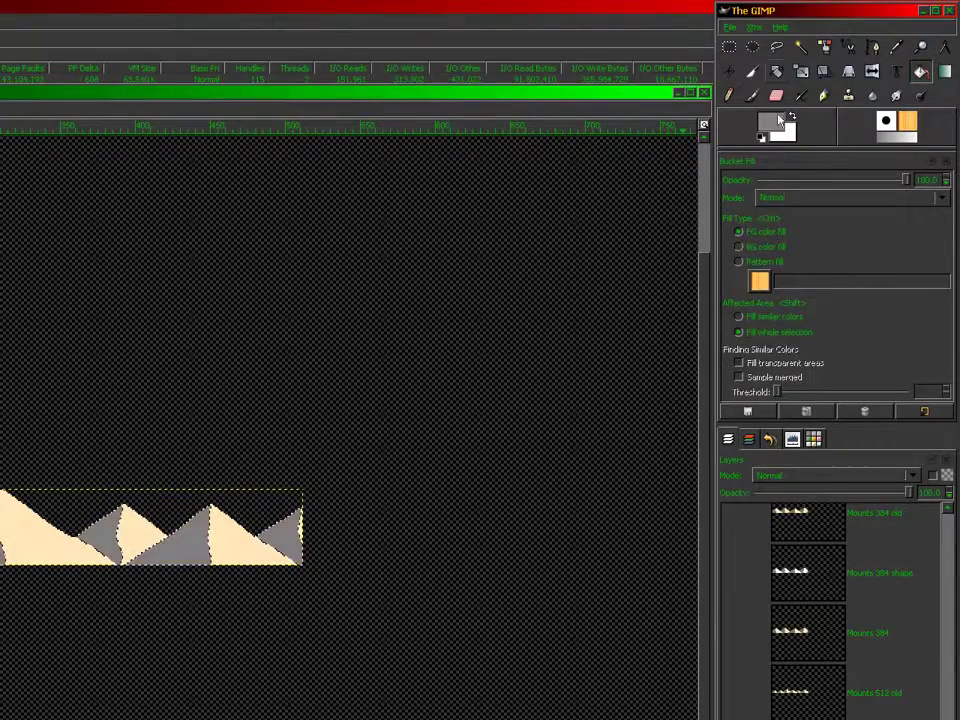
Select the tan lit areas of the Mounts 640 shape layer by color, fill them with white and clear the selection
click(806, 50)
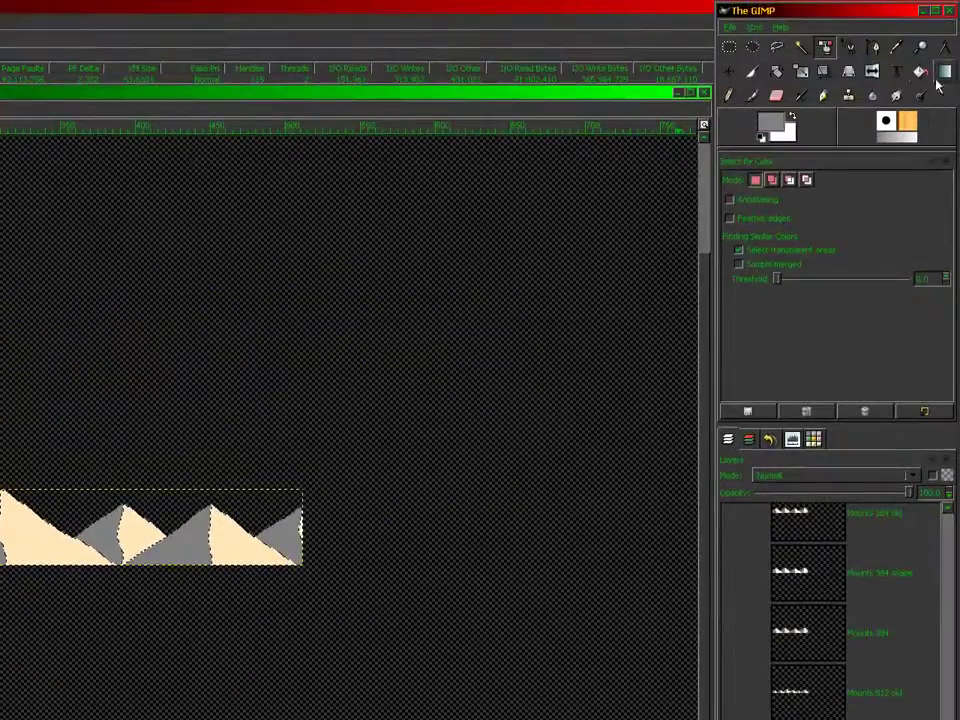
key(shift+b)
click(795, 118)
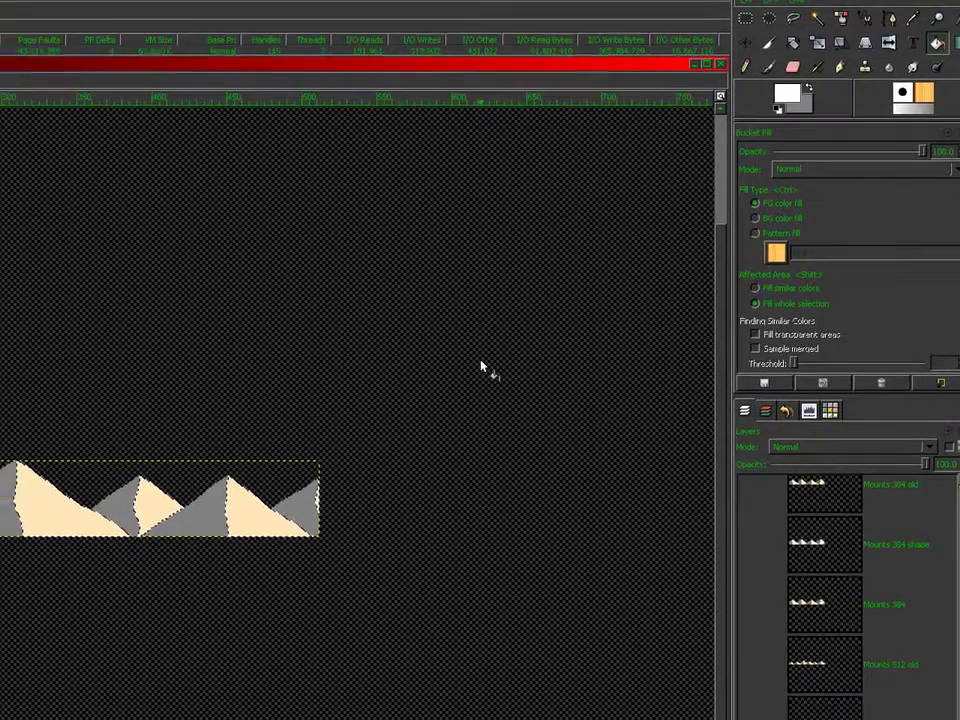
click(467, 396)
click(731, 48)
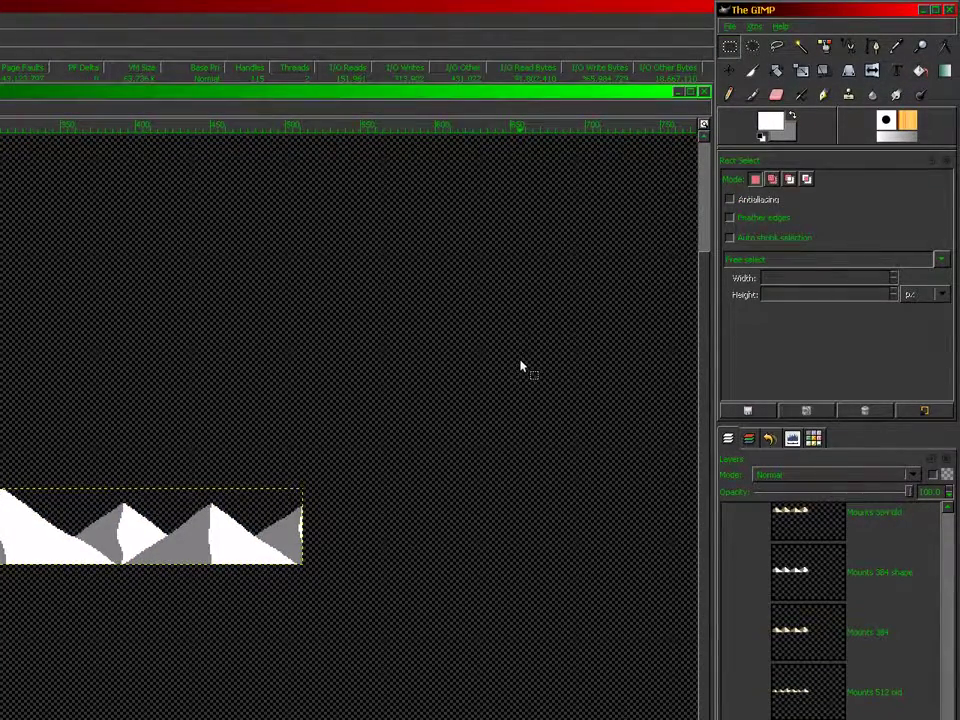
key(F11)
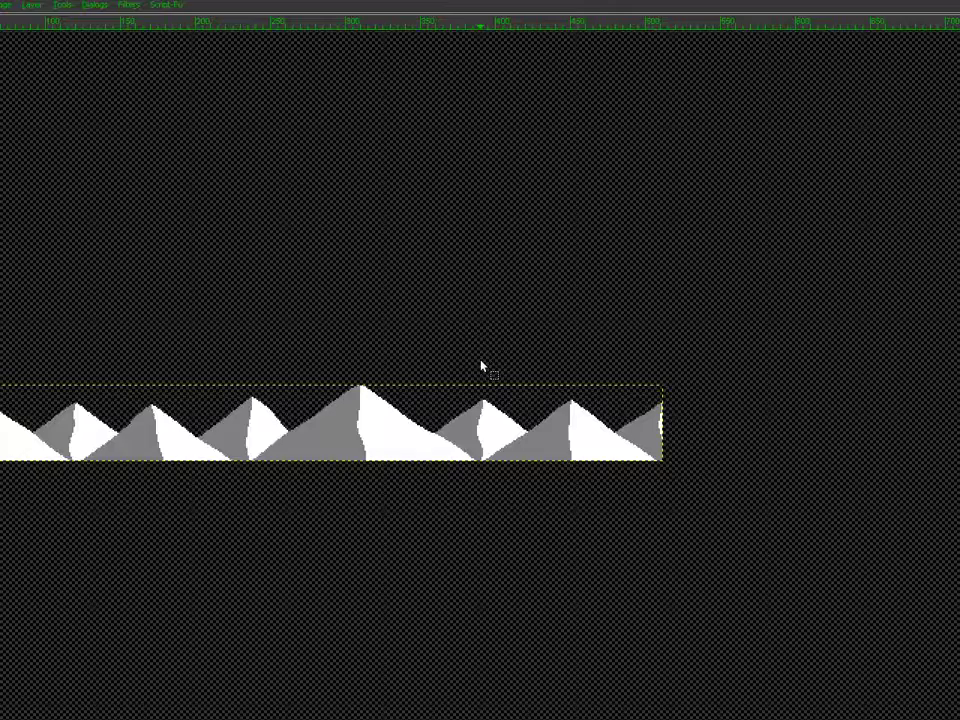
key(F11)
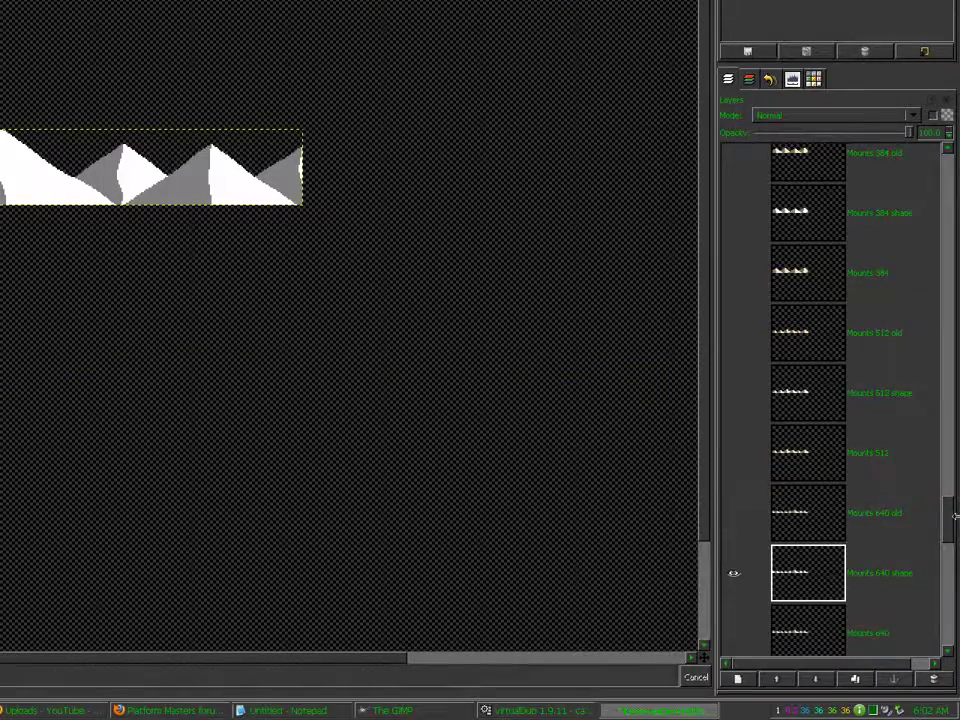
Show only the Hills 40 shape layer and save the image
mouse_move(955, 515)
mouse_down()
mouse_move(955, 590)
mouse_move(955, 343)
mouse_move(958, 394)
mouse_move(951, 382)
mouse_up()
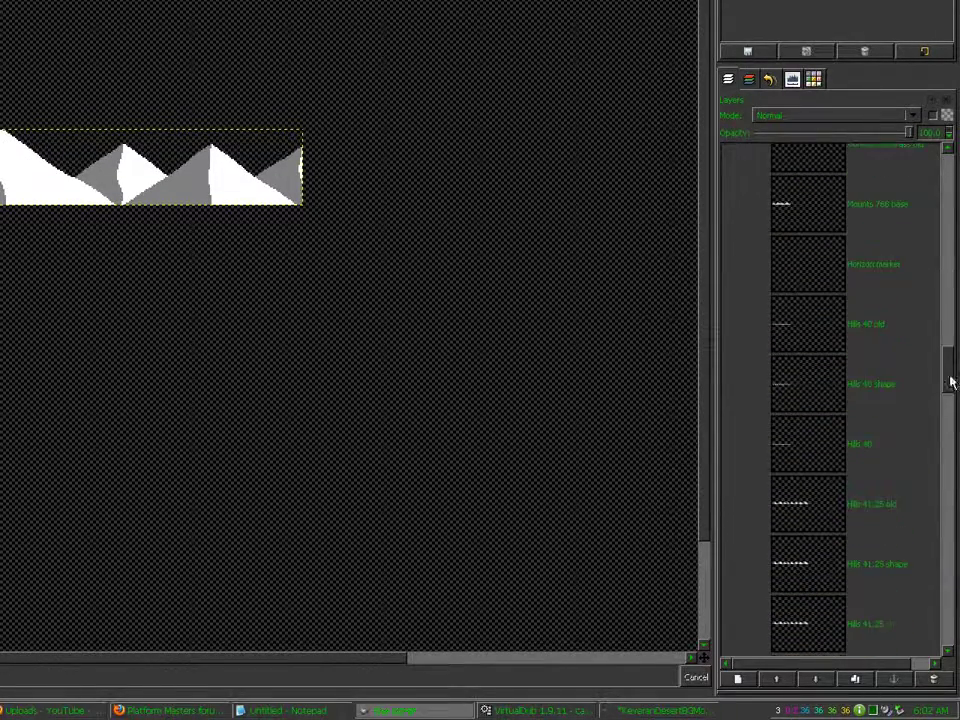
click(733, 386)
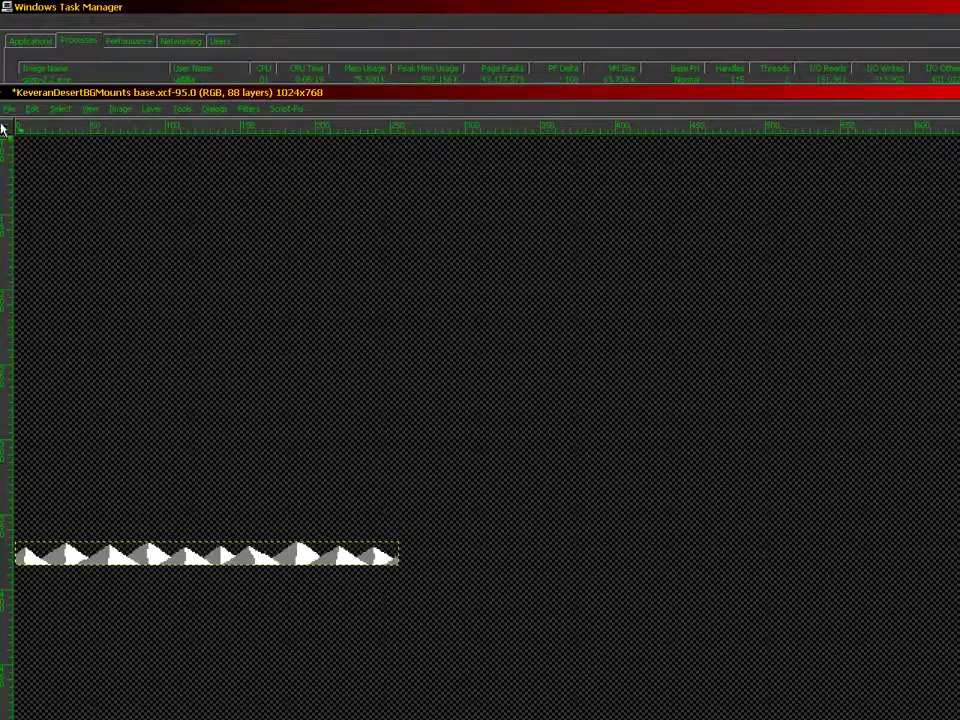
click(8, 108)
click(28, 212)
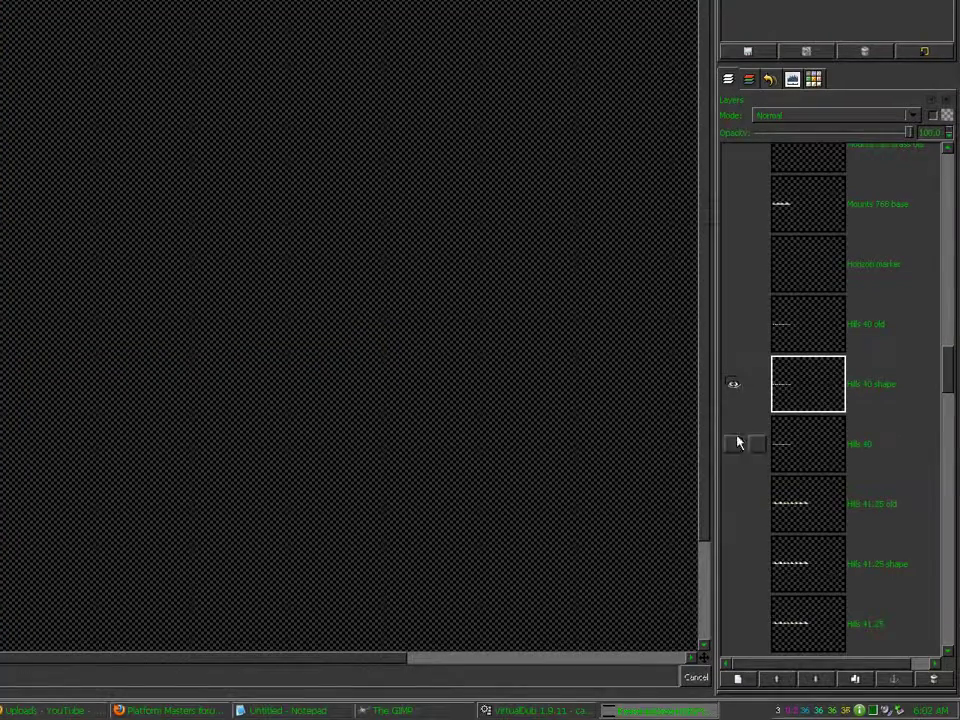
Show the Hills 40 layer instead of its shape layer, and duplicate the Hills 40 shape layer nine times
click(734, 443)
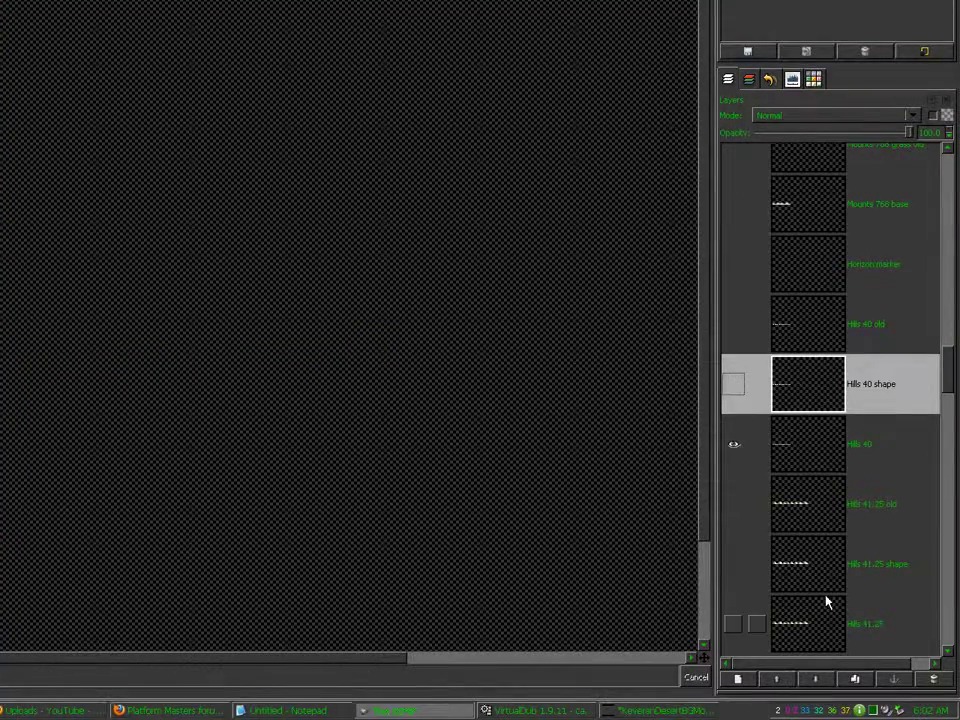
click(855, 680)
click(855, 680)
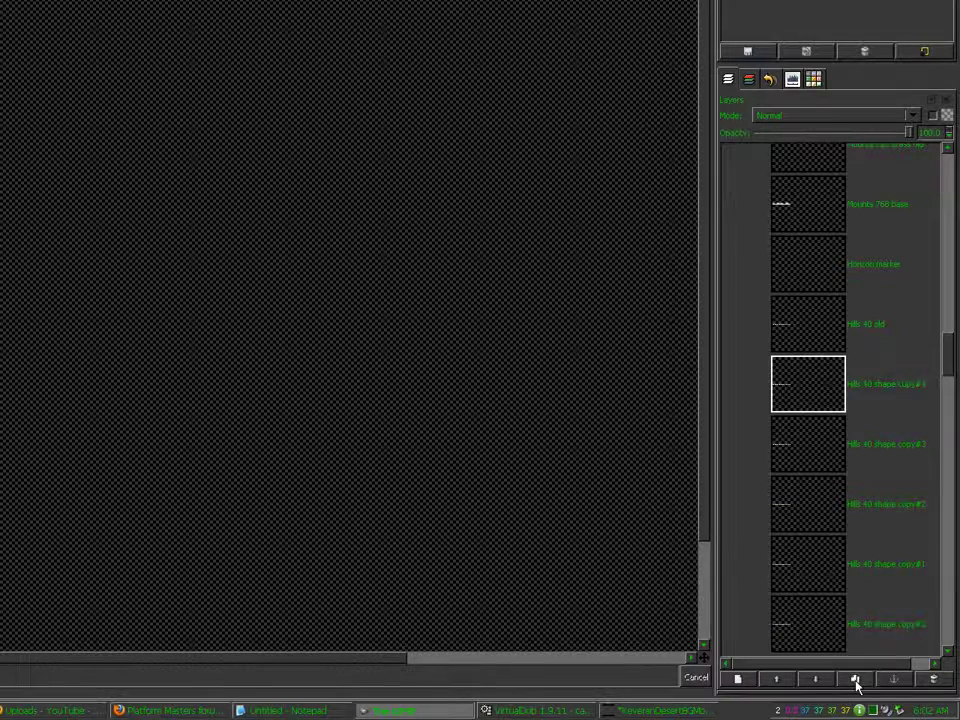
click(855, 680)
click(855, 680)
click(855, 680)
click(855, 680)
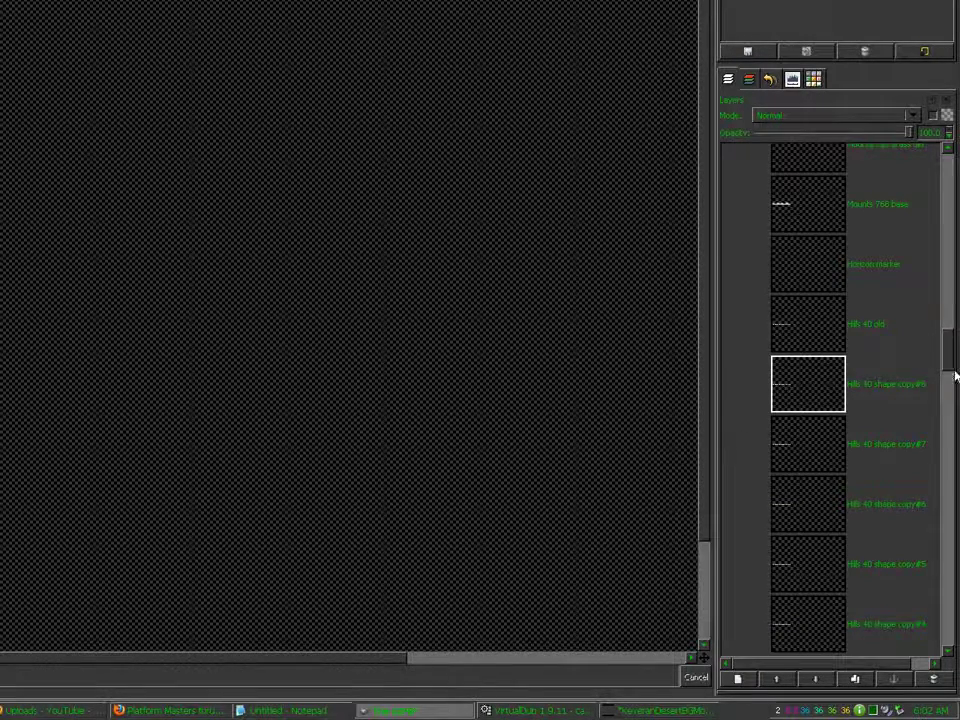
scroll(955, 376, down, 6)
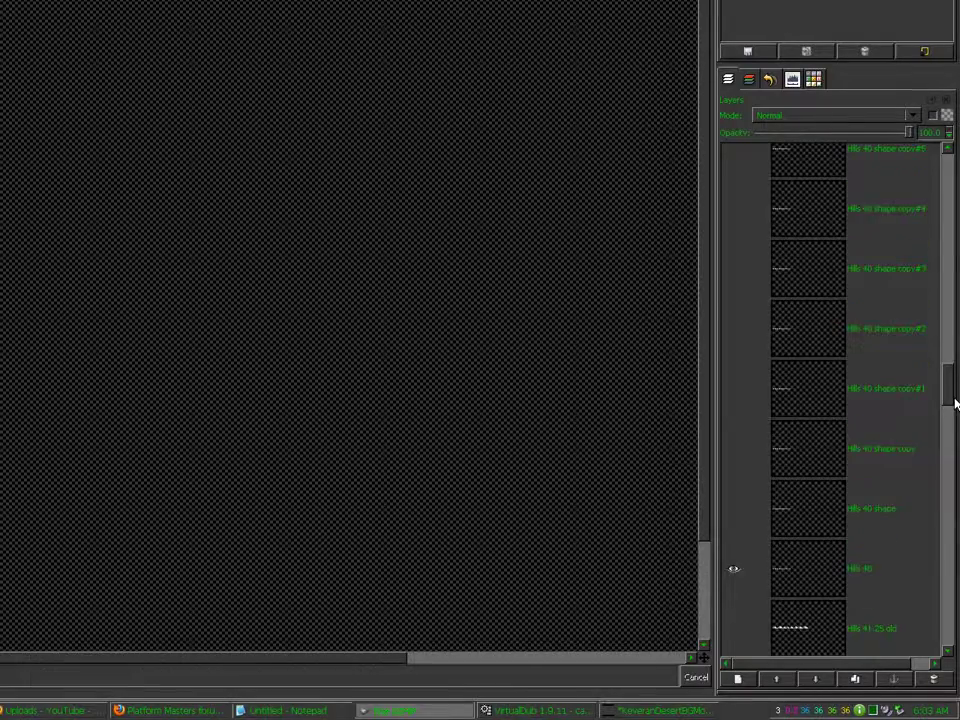
Rename the uppermost Hills 40 shape duplicate as Hills 40 shape 10
drag(955, 398, 955, 372)
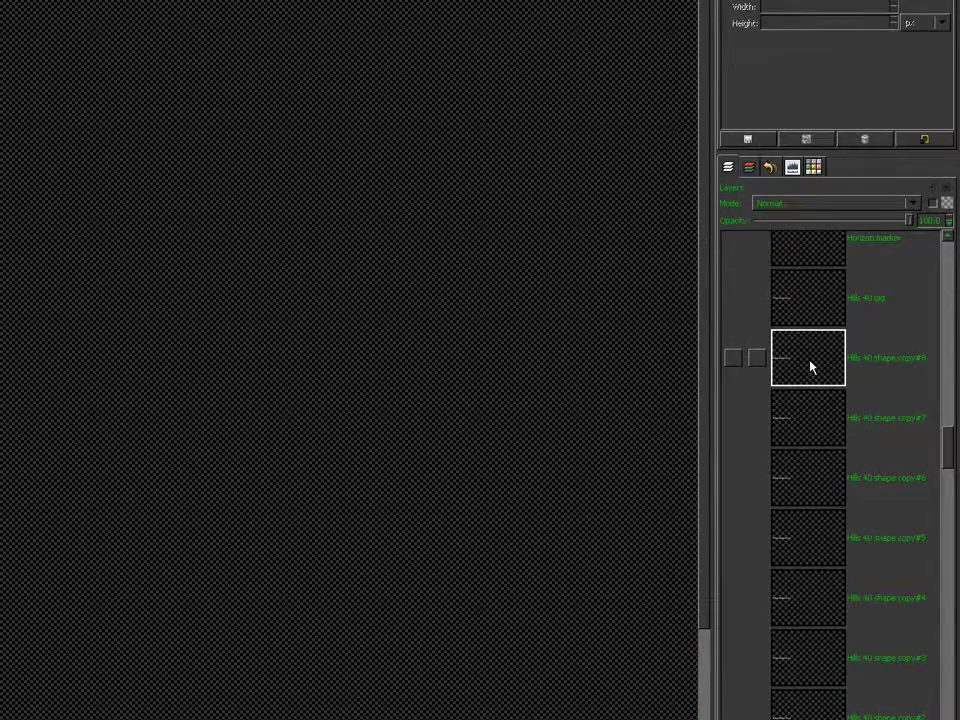
double_click(813, 366)
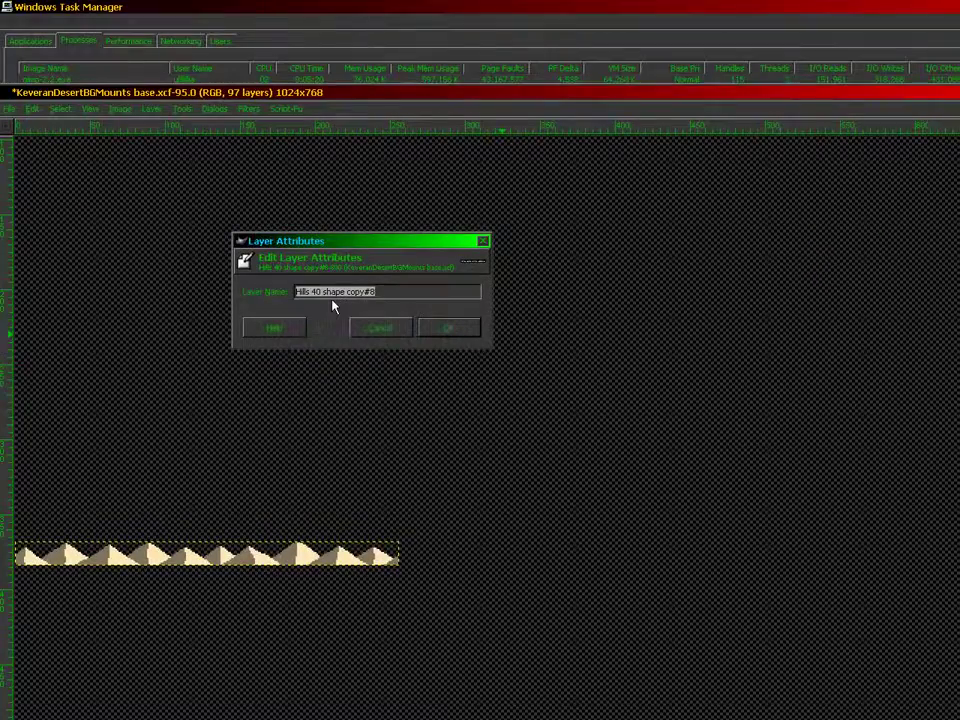
key(End)
key(ctrl+shift+Left)
key(ctrl+shift+Left)
key(Return)
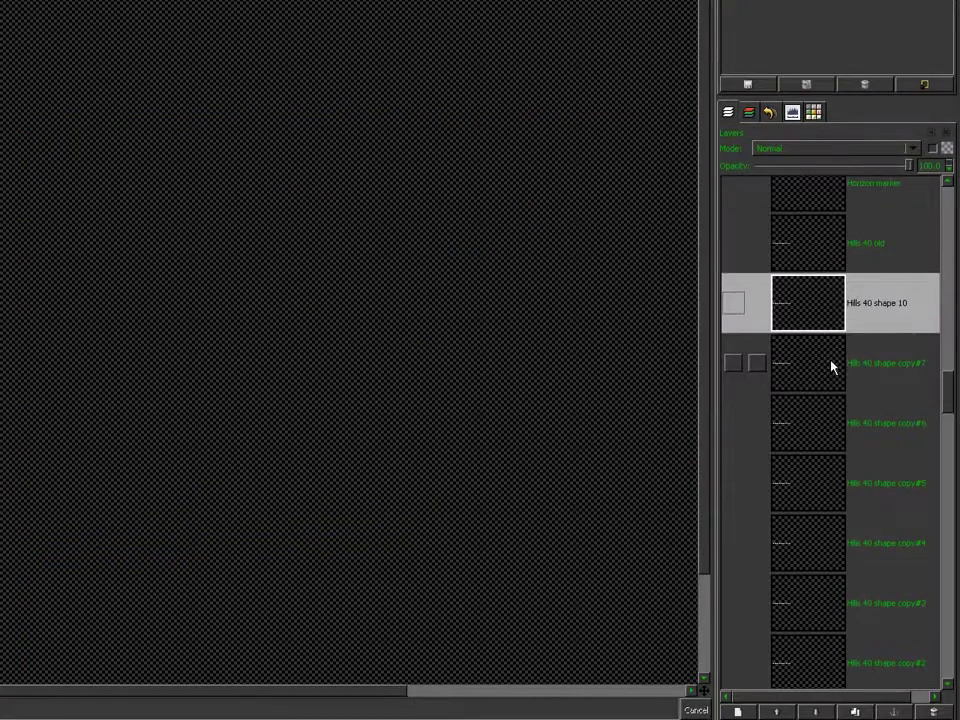
Rename the Hills 40 shape copy#7 layer as Hills 40 shape 9 and the copy#6 layer below it as Hills 40 shape 8
click(830, 368)
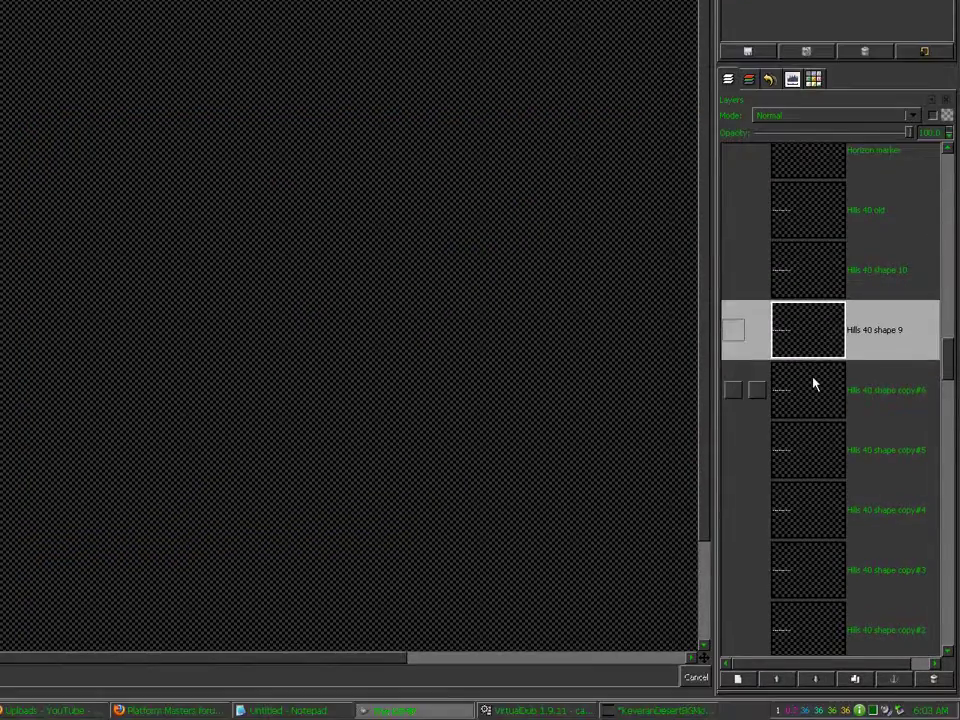
click(813, 418)
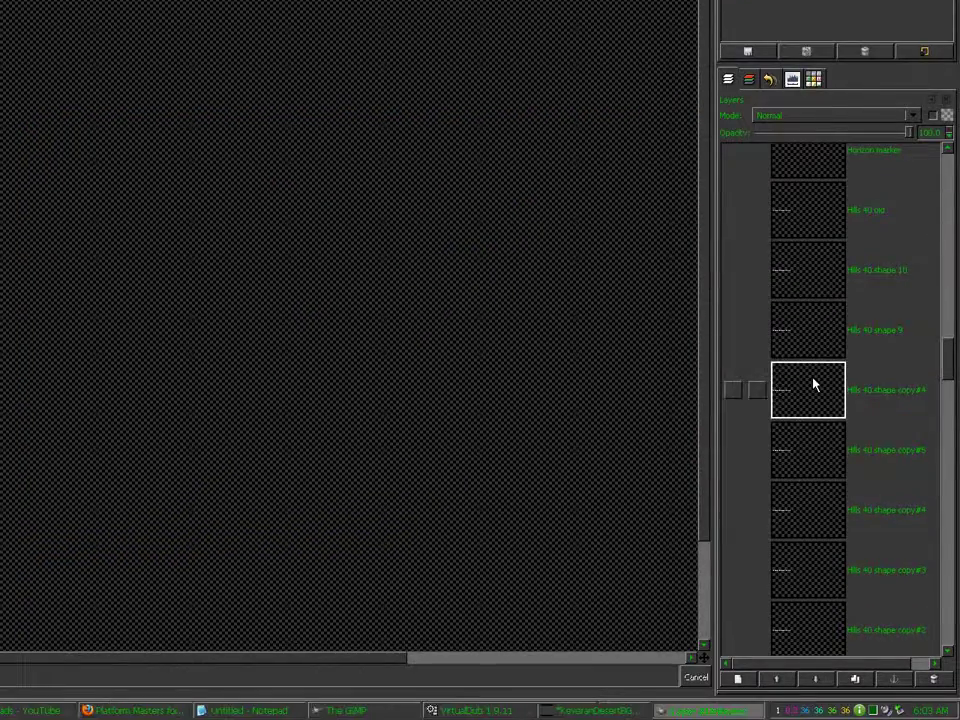
text(8)
key(Return)
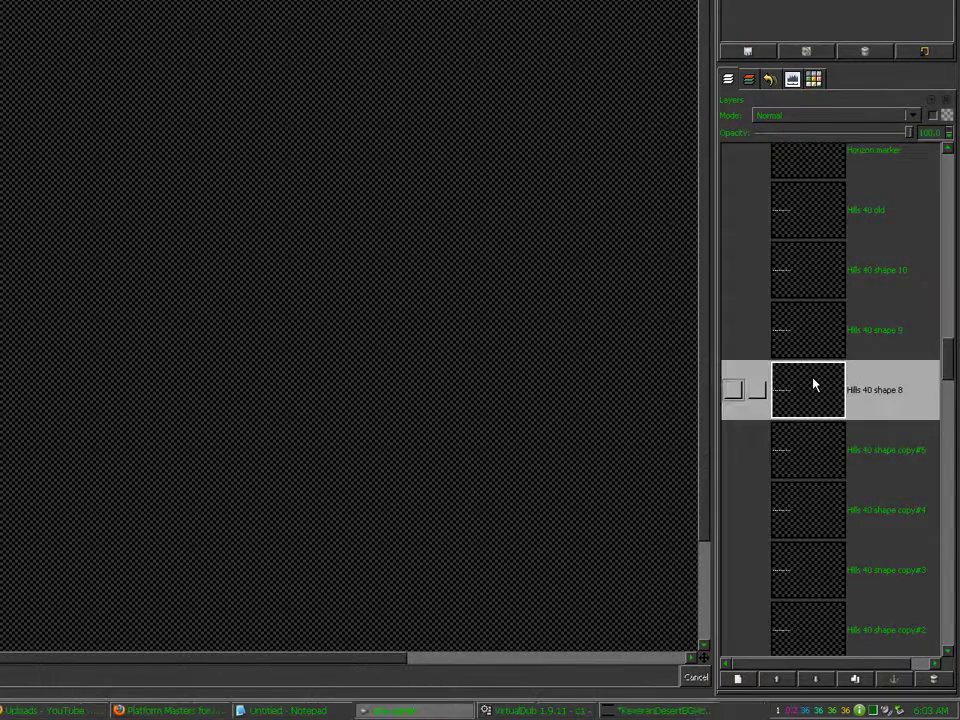
Rename the Hills 40 shape copy#5 layer as Hills 40 shape 7 and the copy#4 layer as Hills 40 shape 6
double_click(815, 446)
text(Hills 40 shape)
text(7)
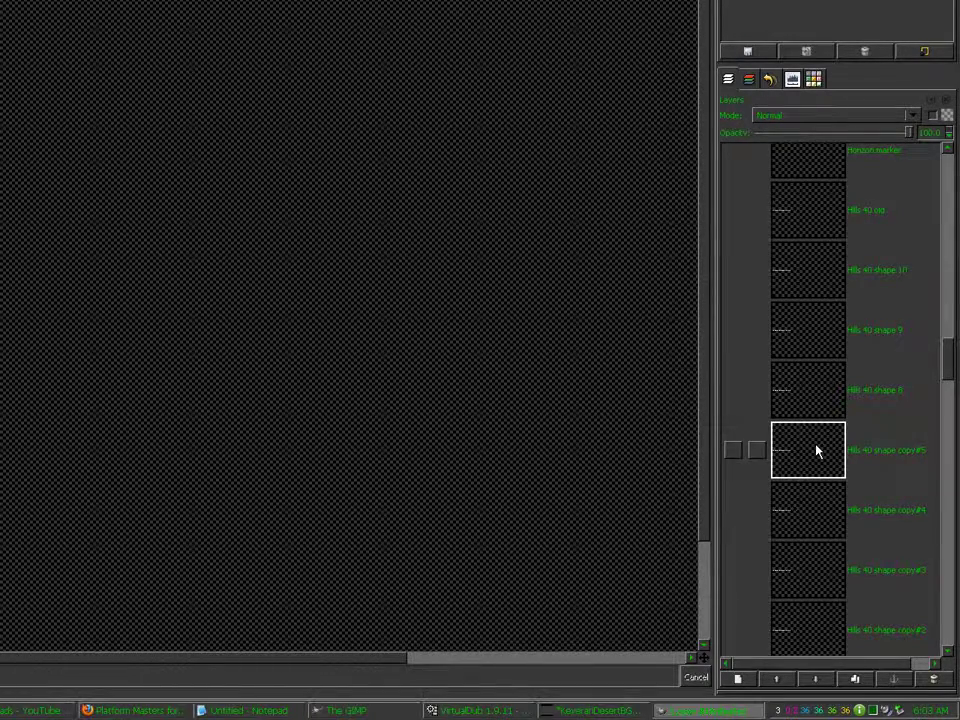
key(Return)
key(Return)
click(810, 497)
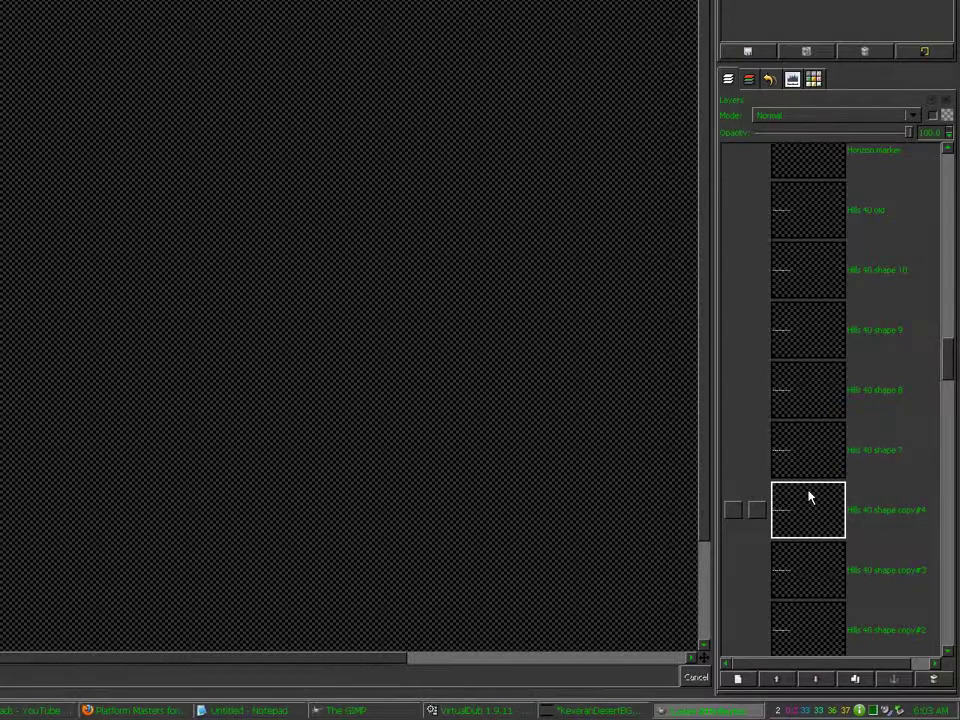
double_click(810, 497)
key(Return)
Rename the Hills 40 shape copy#3 layer as Hills 40 shape 5 and the copy#2 layer as Hills 40 shape 4
click(808, 557)
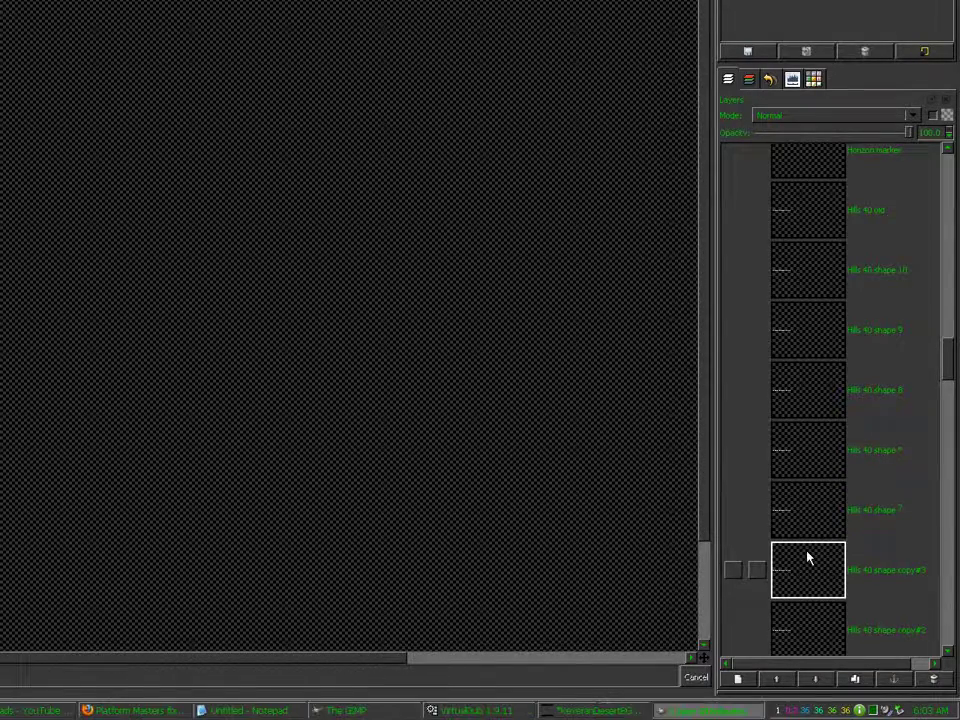
double_click(808, 557)
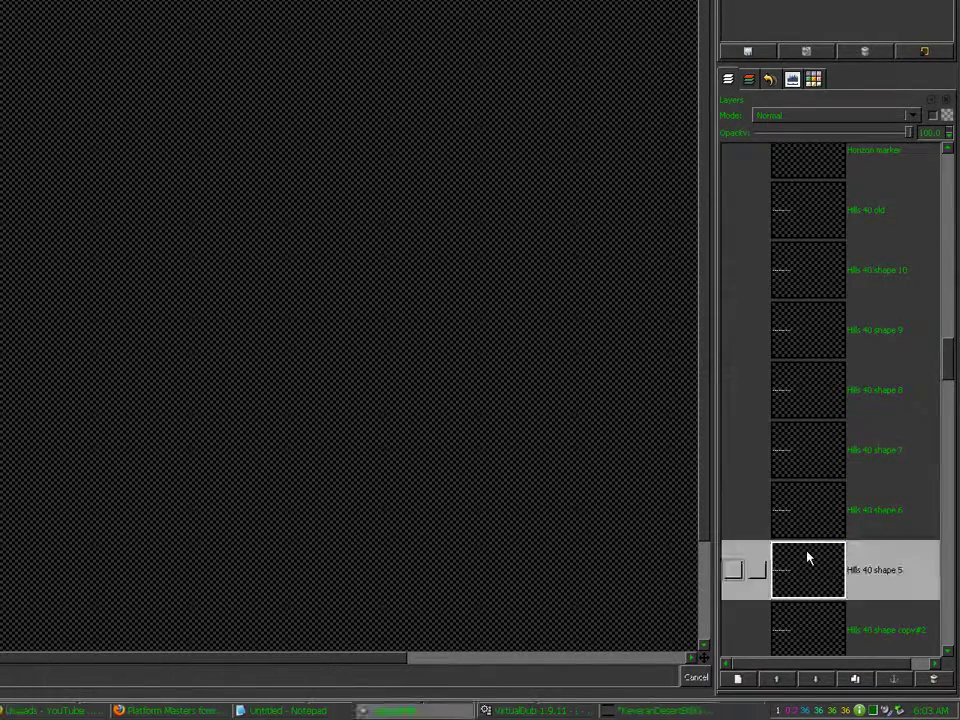
key(Return)
click(806, 624)
key(Return)
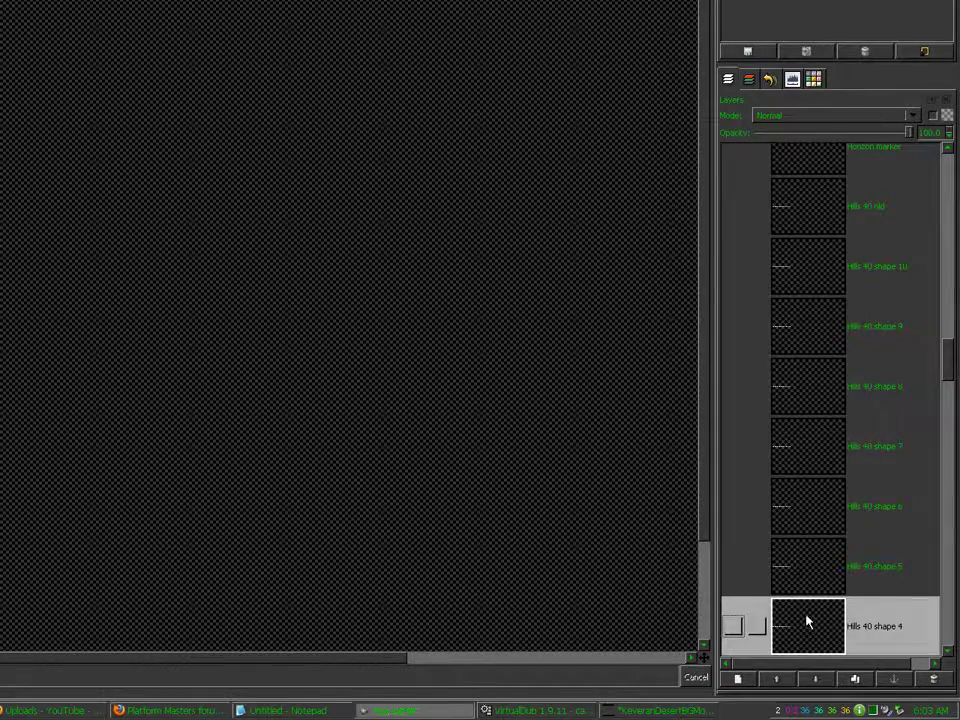
Rename the Hills 40 shape copy#1 layer as Hills 40 shape 3 and the Hills 40 shape copy layer as Hills 40 shape 2
drag(952, 373, 951, 406)
click(816, 322)
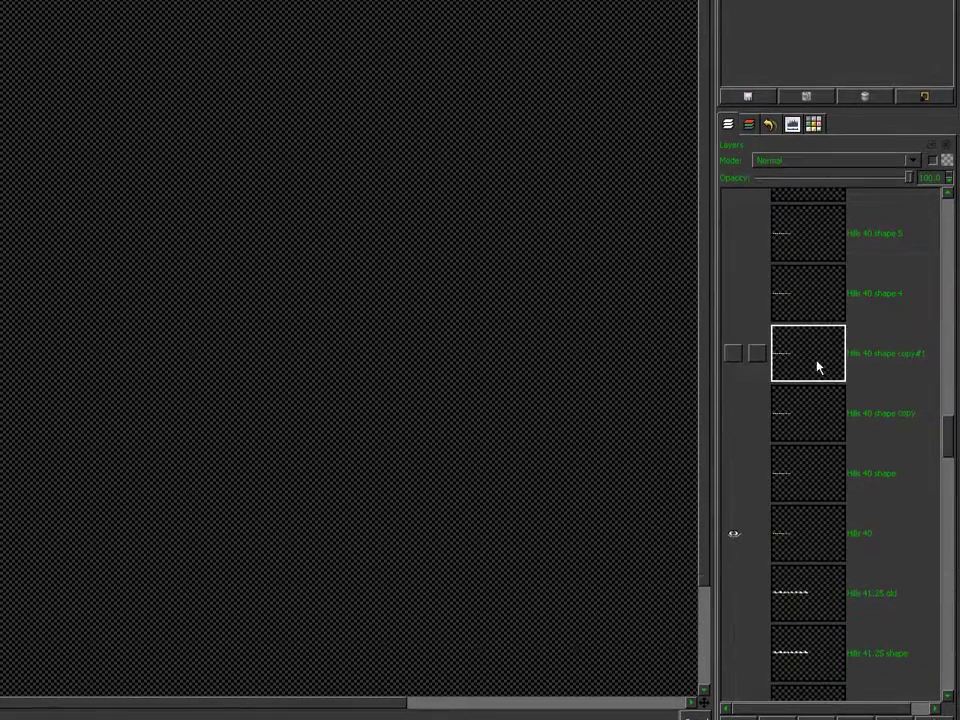
key(Return)
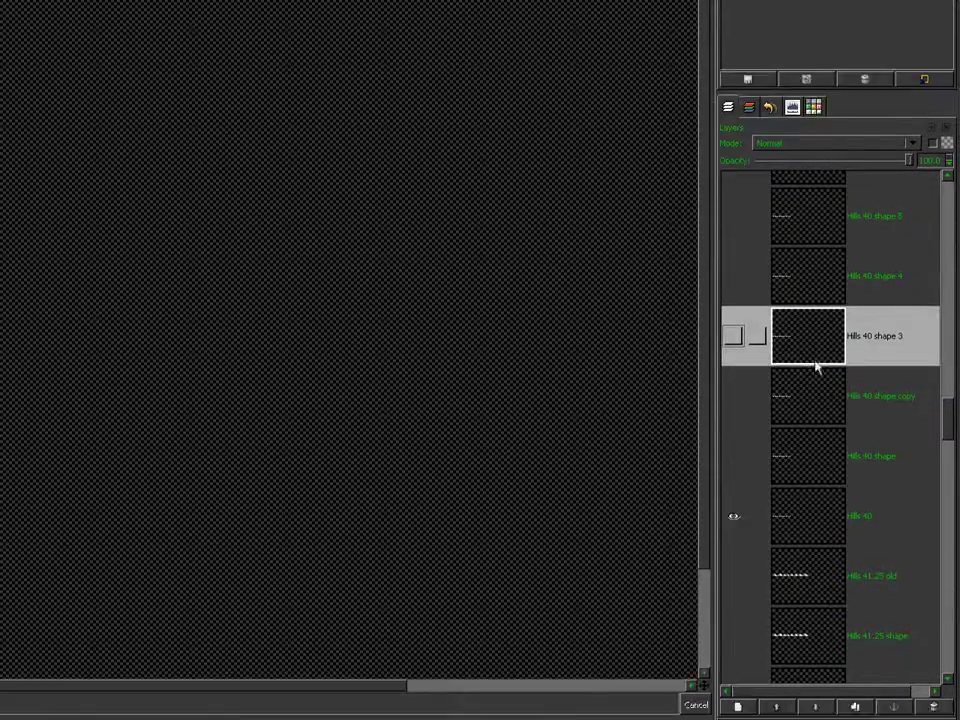
double_click(820, 408)
double_click(820, 368)
text(2)
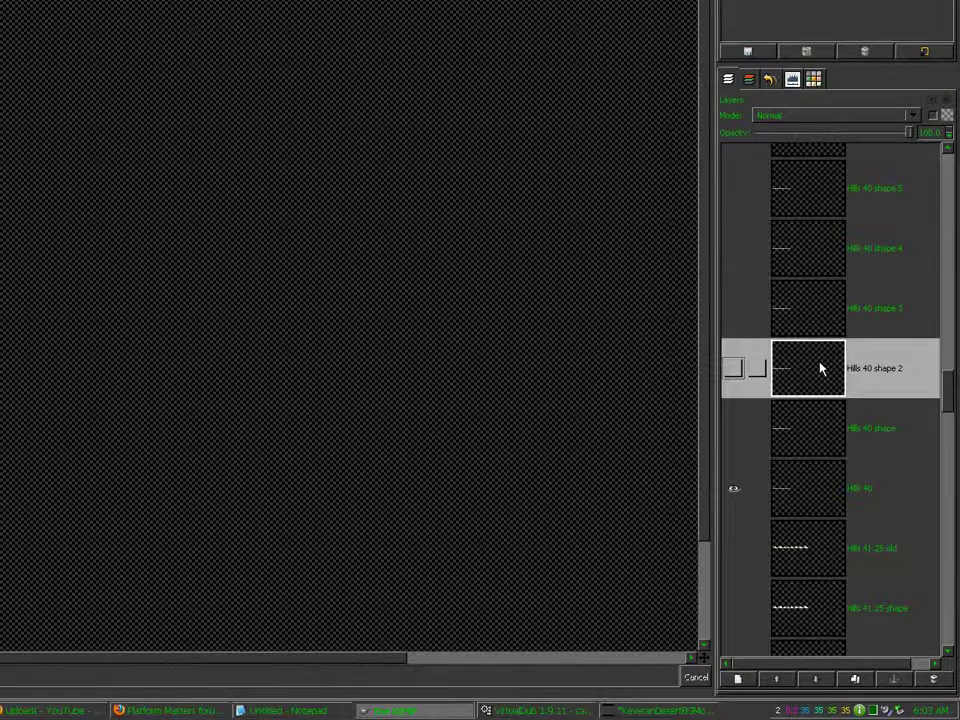
key(Return)
Rename the original Hills 40 shape layer as Hills 40 shape 1
click(810, 428)
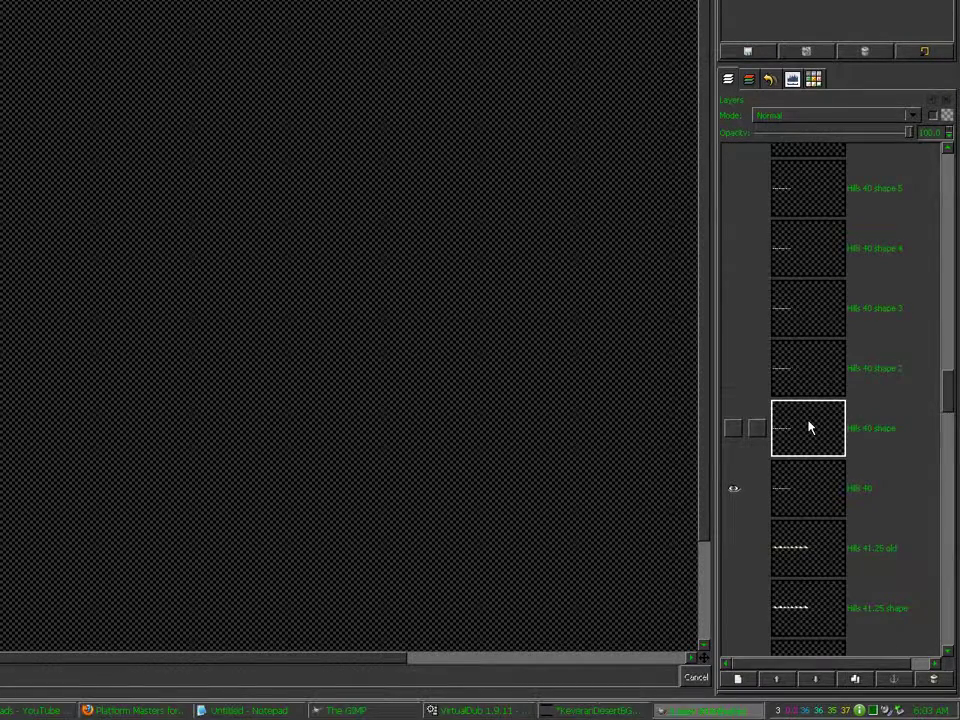
double_click(810, 428)
text(1)
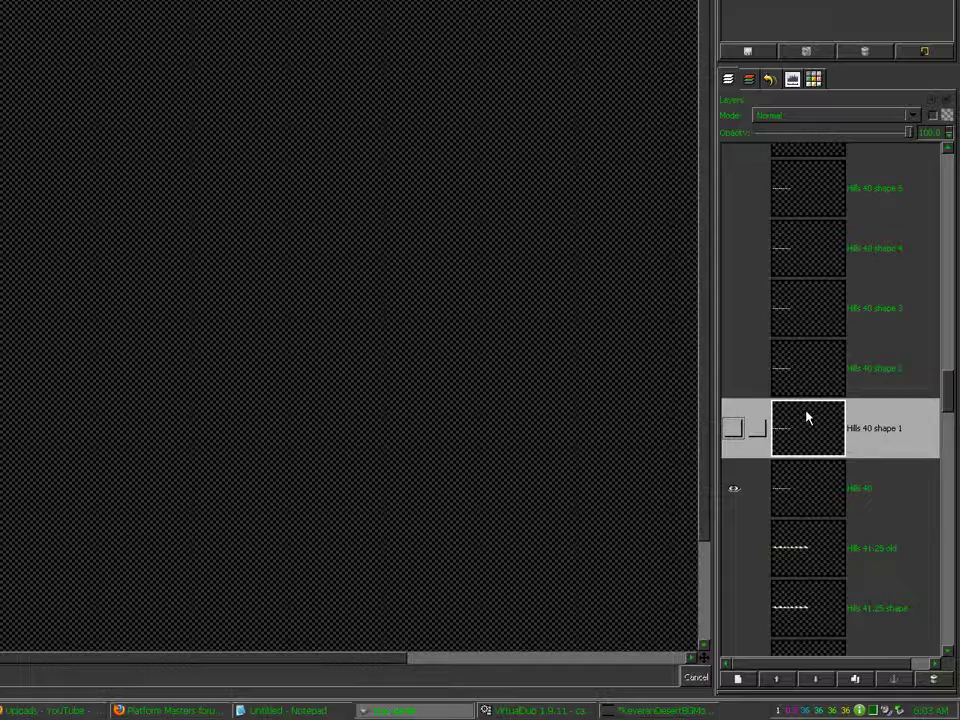
click(806, 486)
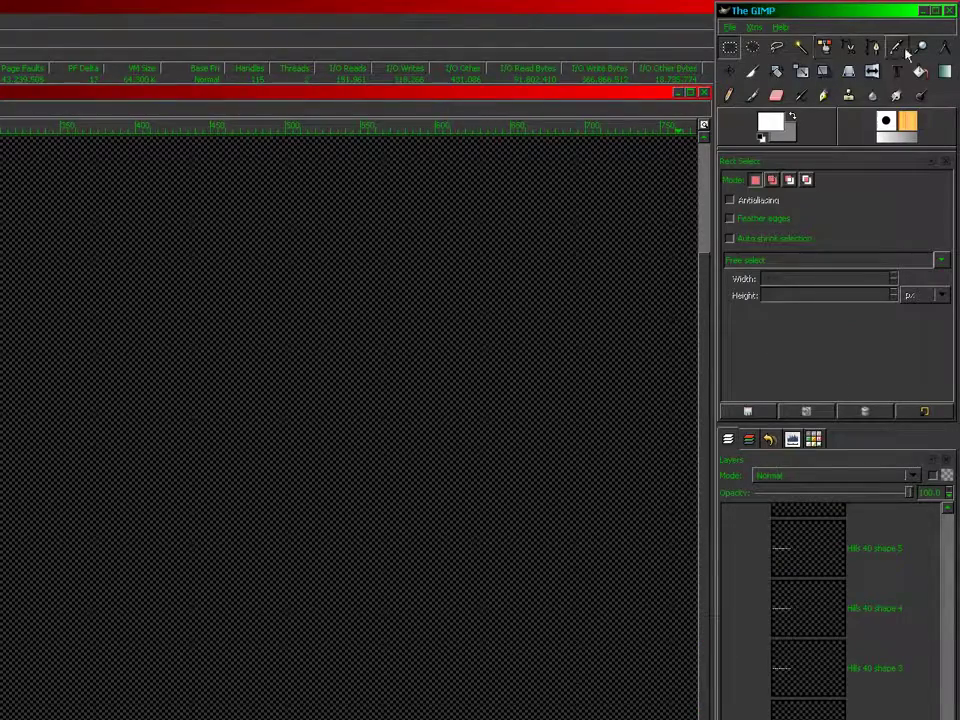
click(918, 49)
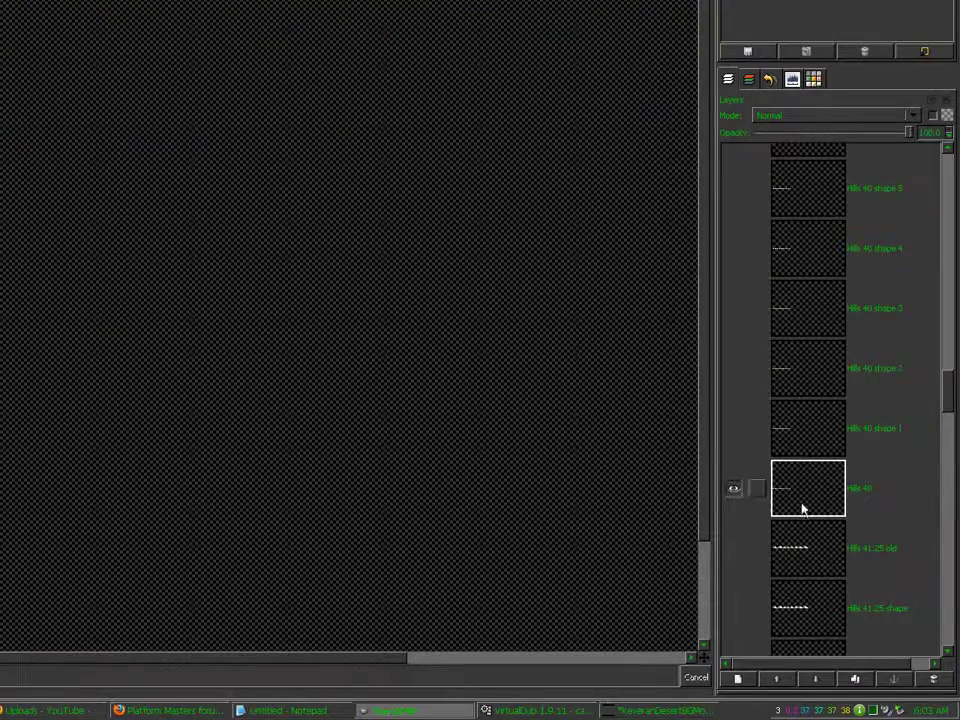
double_click(806, 500)
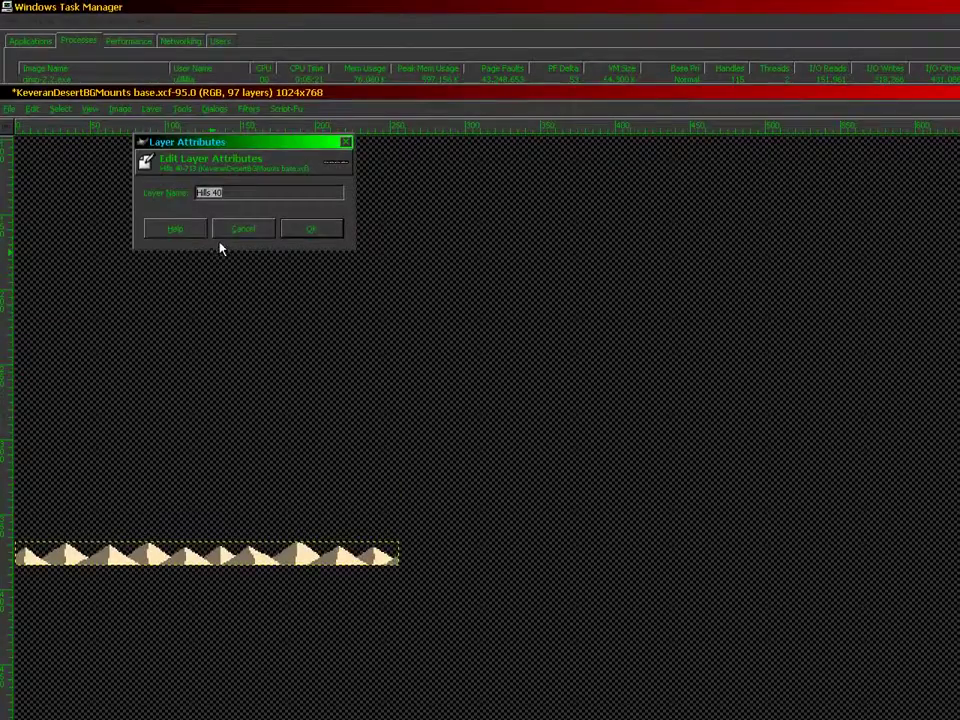
click(313, 228)
click(727, 46)
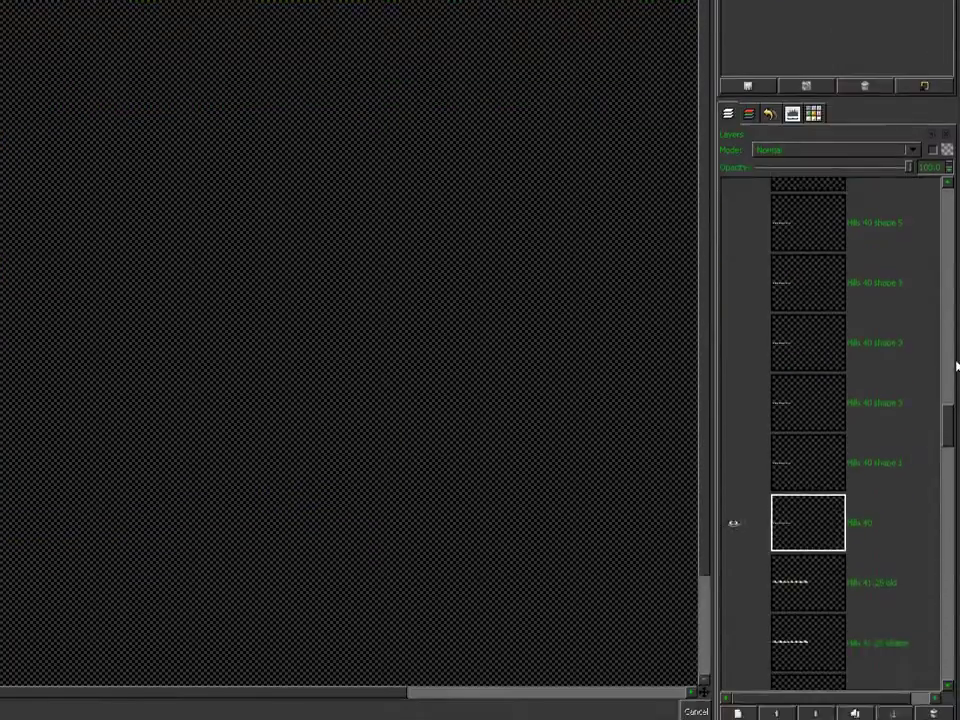
scroll(818, 653, down, 5)
Duplicate the Hills 40 layer and rename the copy as Hills 40 base
click(818, 367)
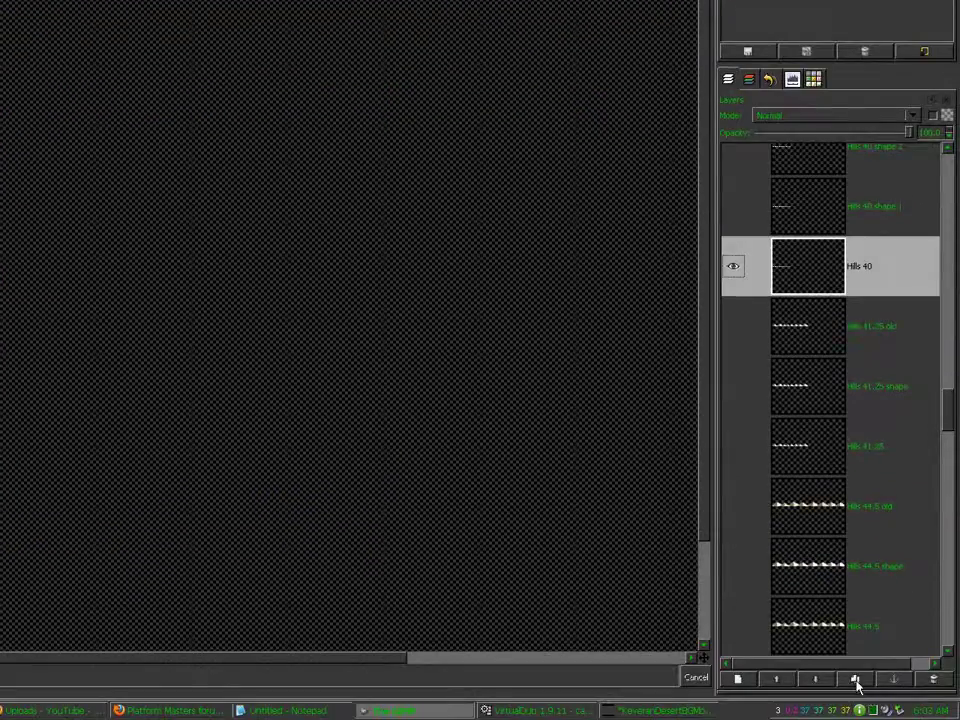
click(855, 680)
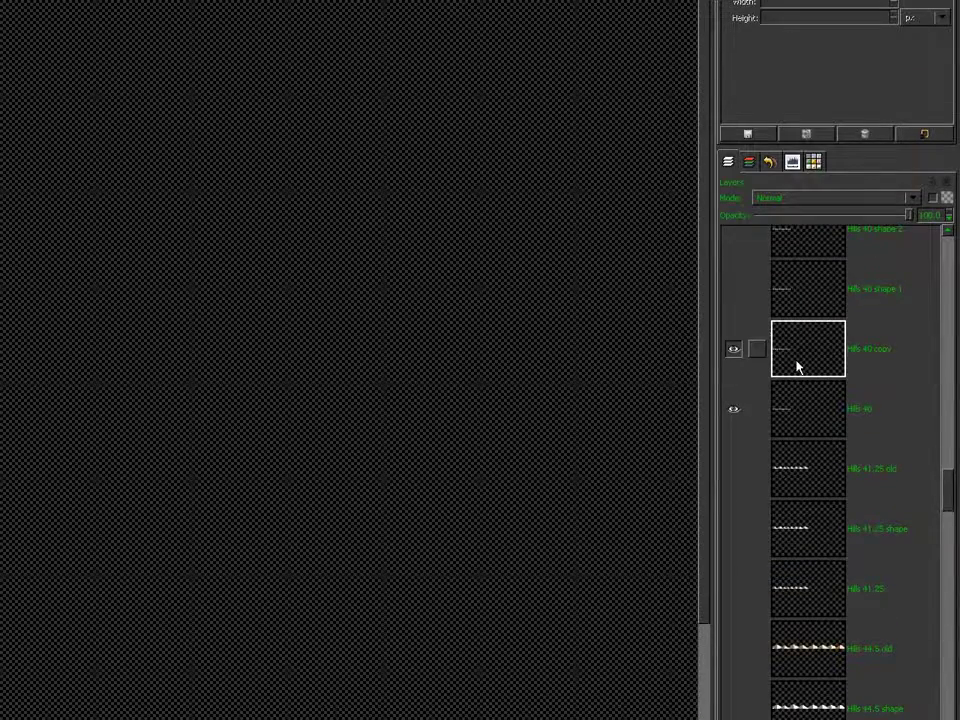
double_click(797, 367)
double_click(248, 209)
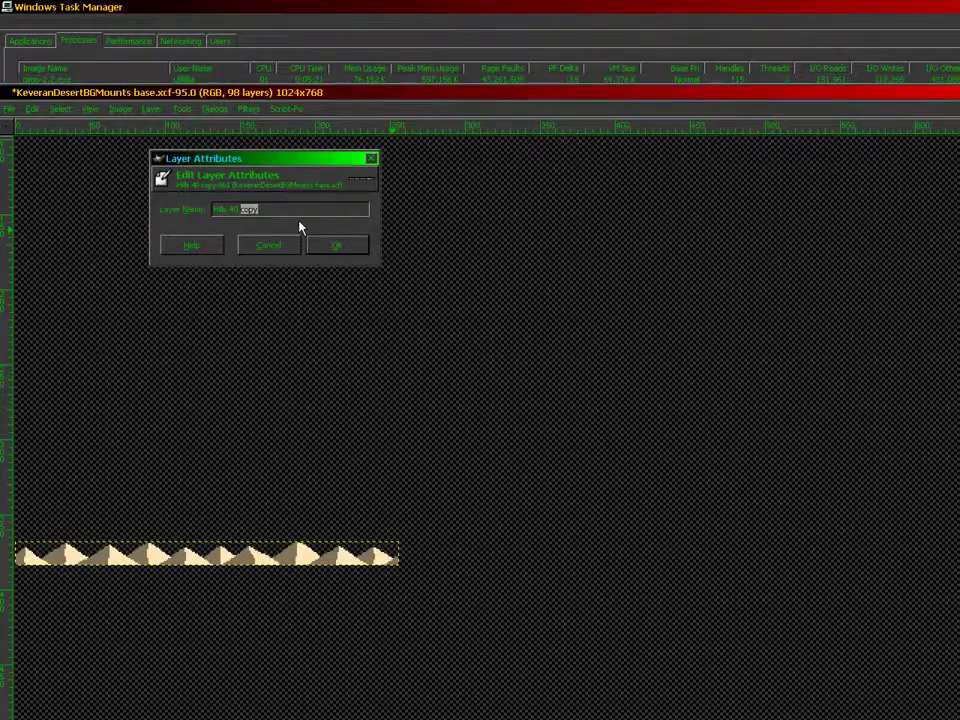
text(Base)
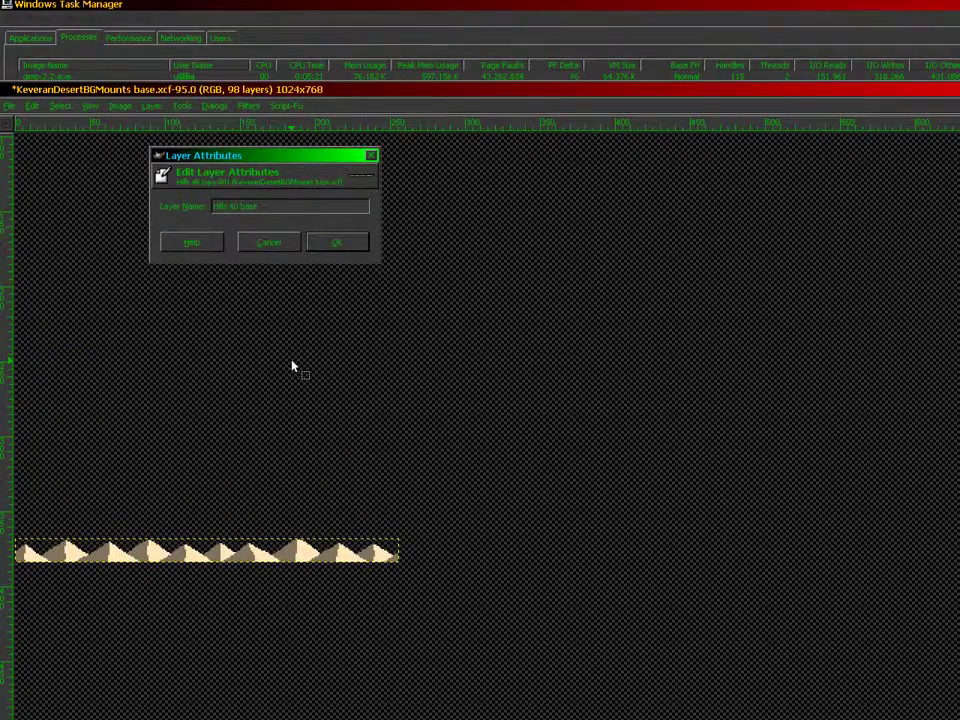
key(Return)
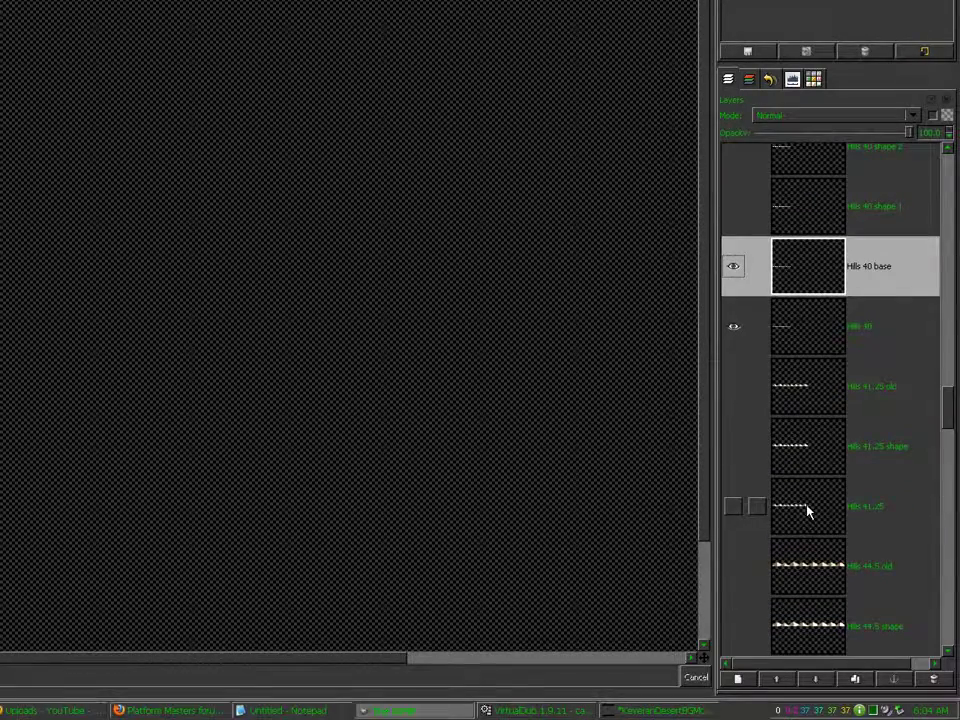
Duplicate the Hills 41.25 layer and rename the copy as Hills 41.25 base
click(806, 510)
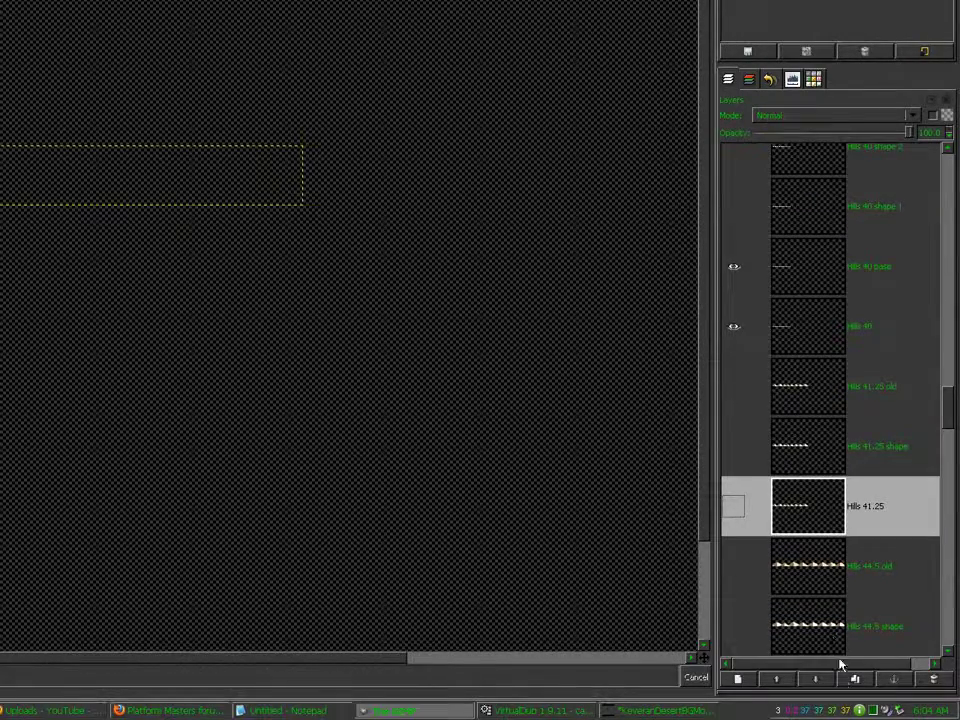
click(856, 679)
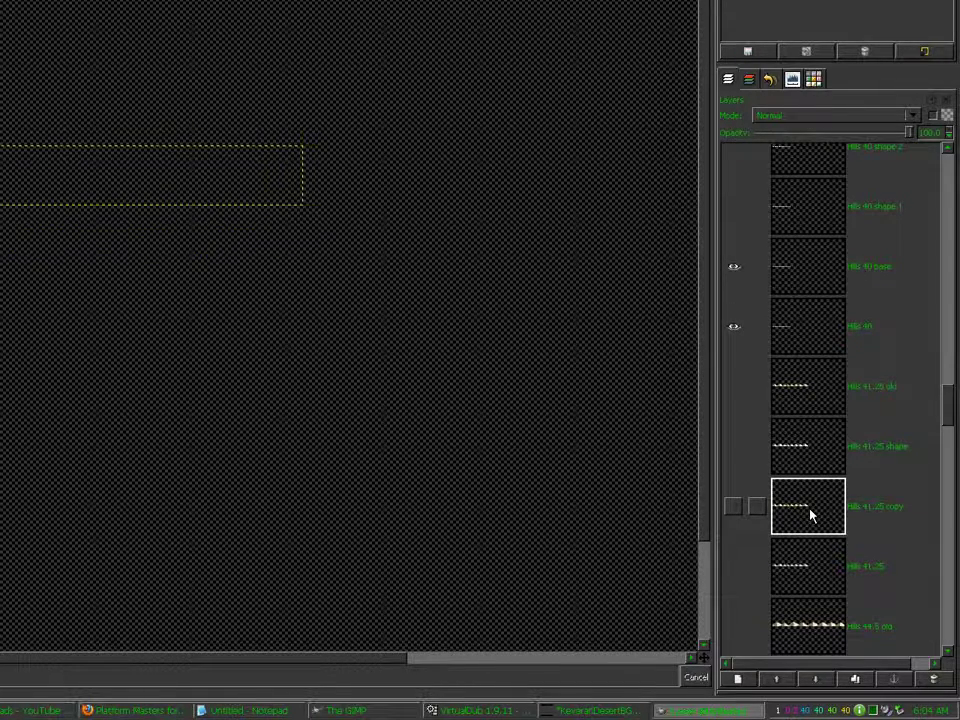
key(Return)
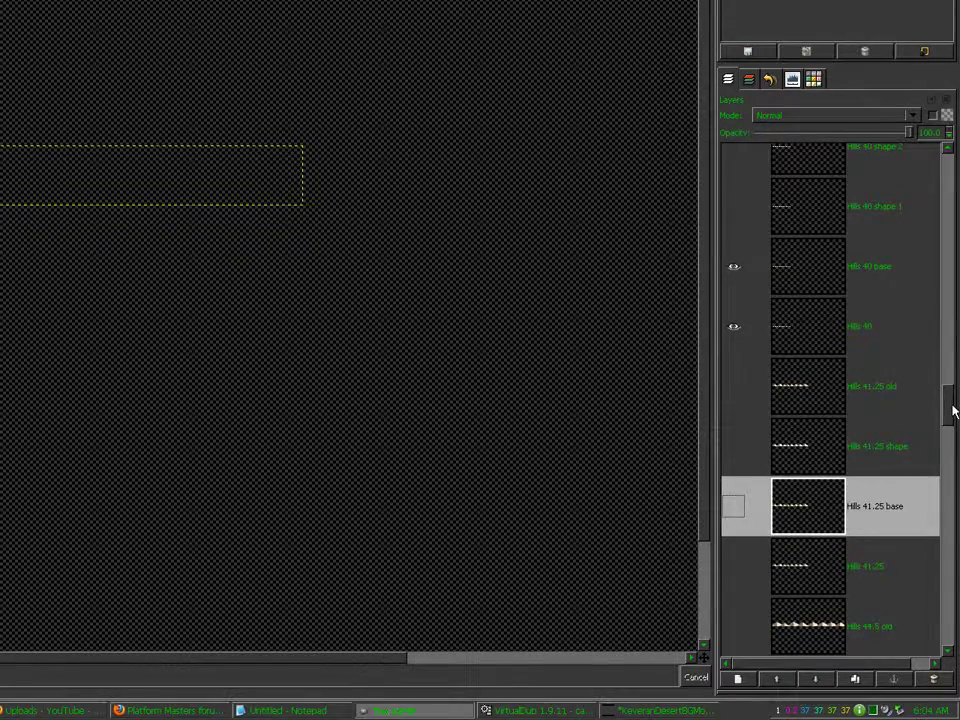
Duplicate the Hills 44.5 layer and rename the copy as Hills 44.5 base
drag(952, 410, 952, 436)
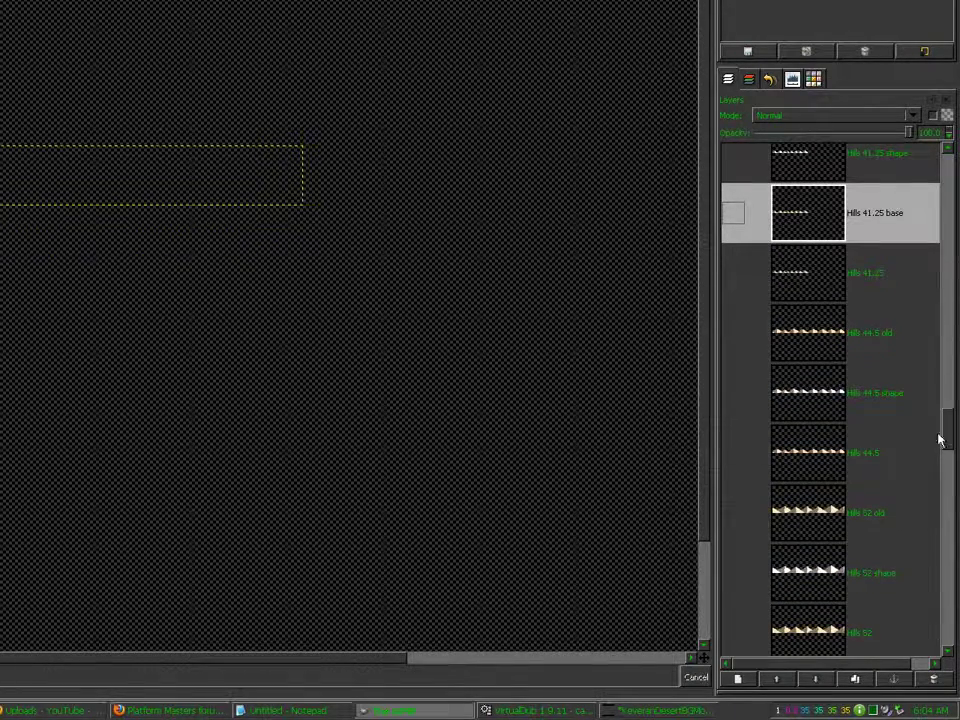
click(851, 446)
click(855, 682)
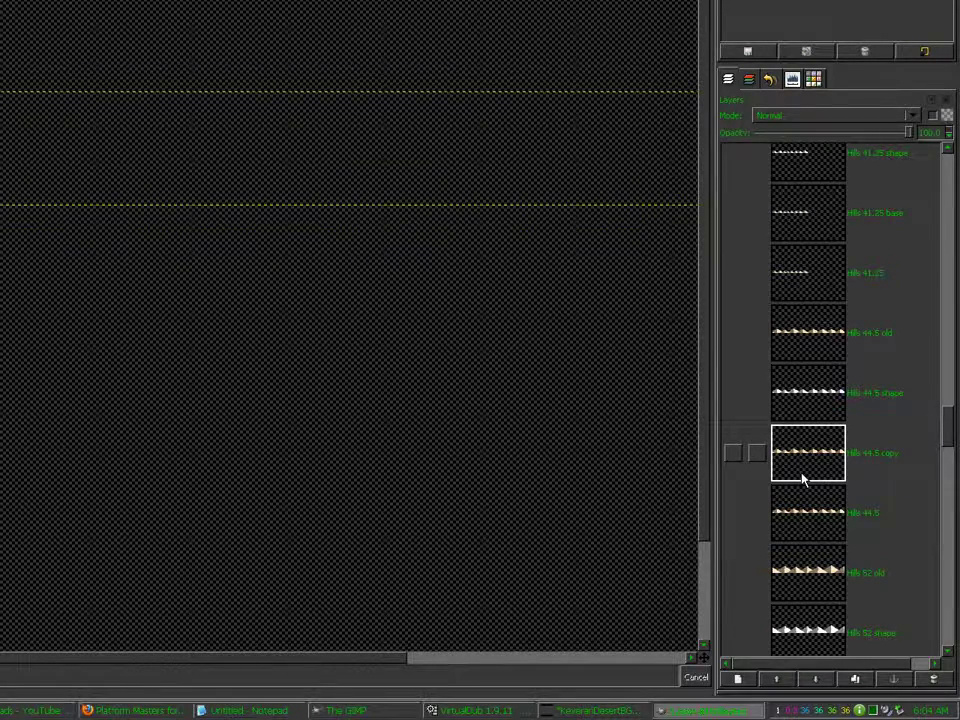
text(base)
key(Return)
Duplicate the Mounts 512 layer and rename the copy as Mounts 512 base
drag(955, 425, 950, 530)
click(806, 454)
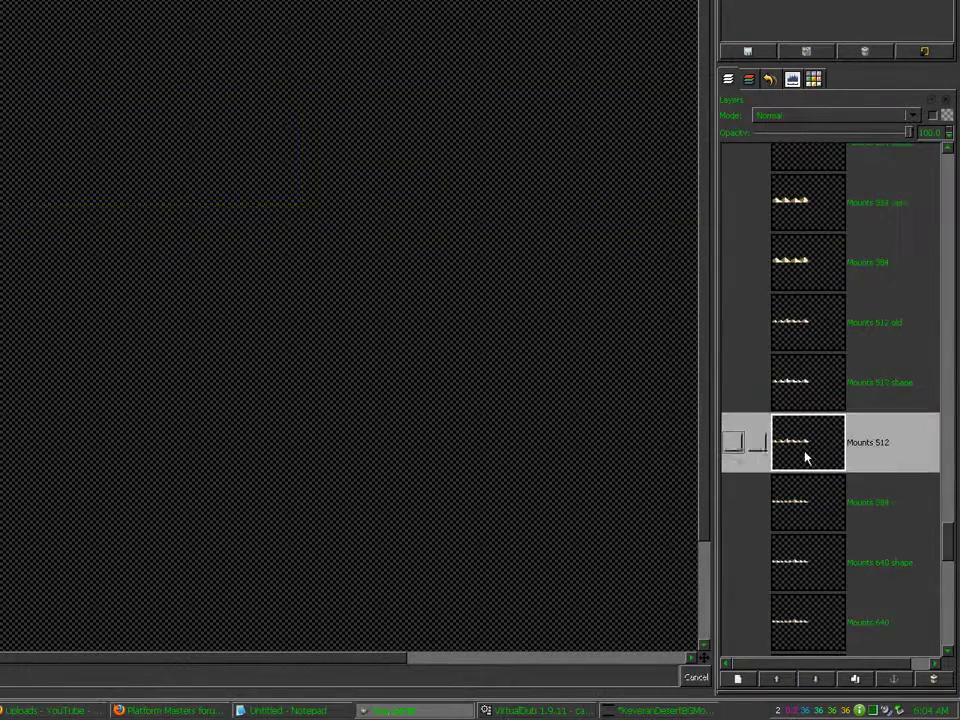
click(855, 680)
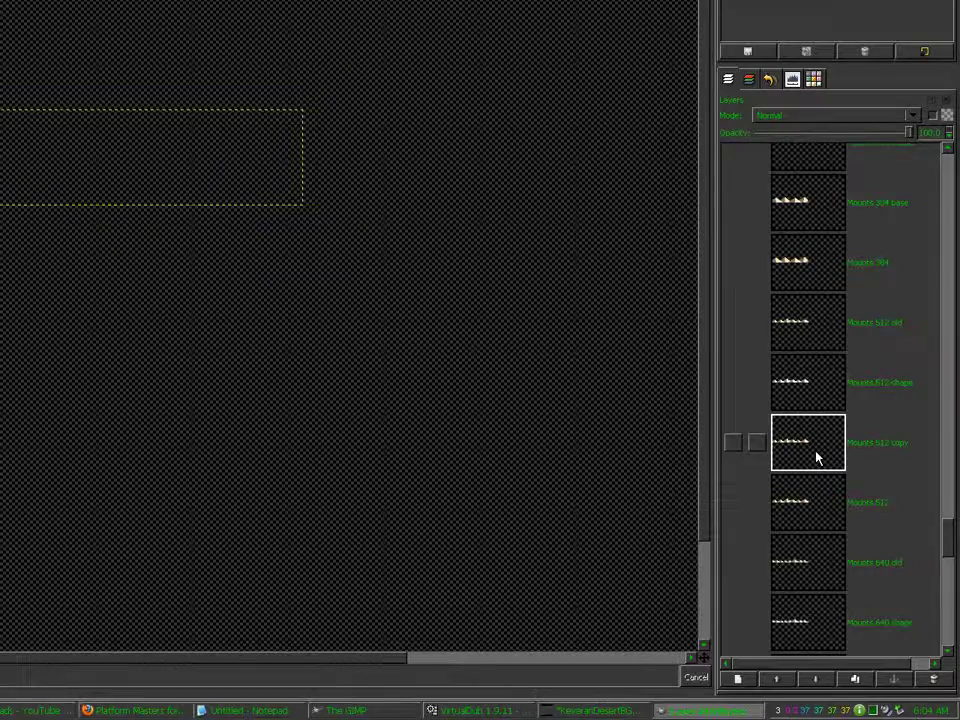
text(base)
key(Return)
Duplicate the Mounts 640 layer and rename the copy as Mounts 640 base
drag(950, 536, 946, 557)
click(786, 432)
click(855, 680)
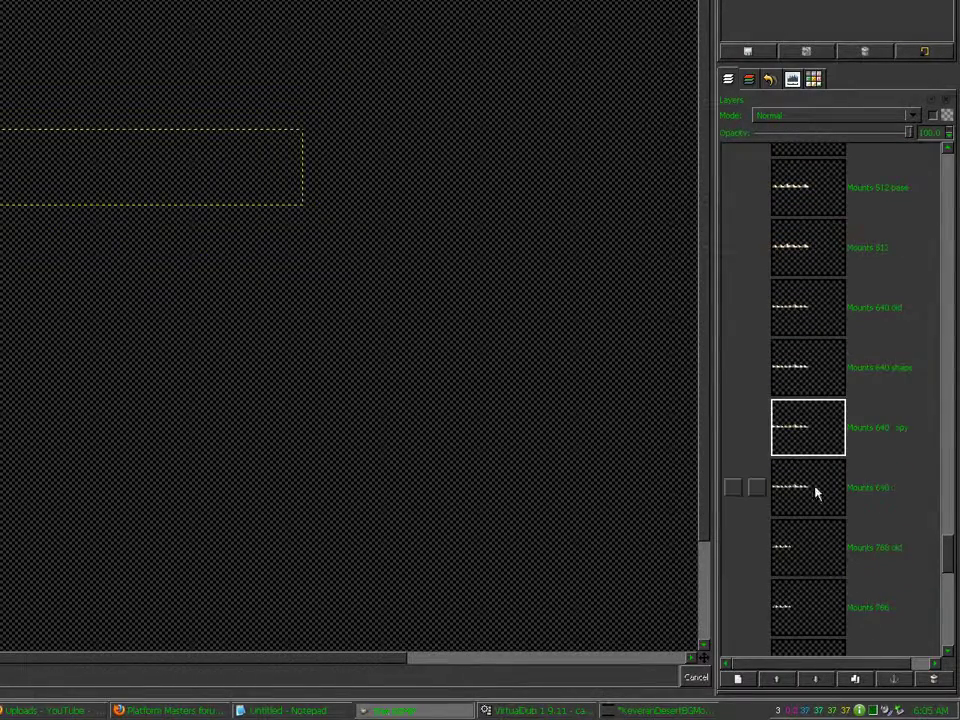
click(808, 438)
double_click(808, 440)
key(Return)
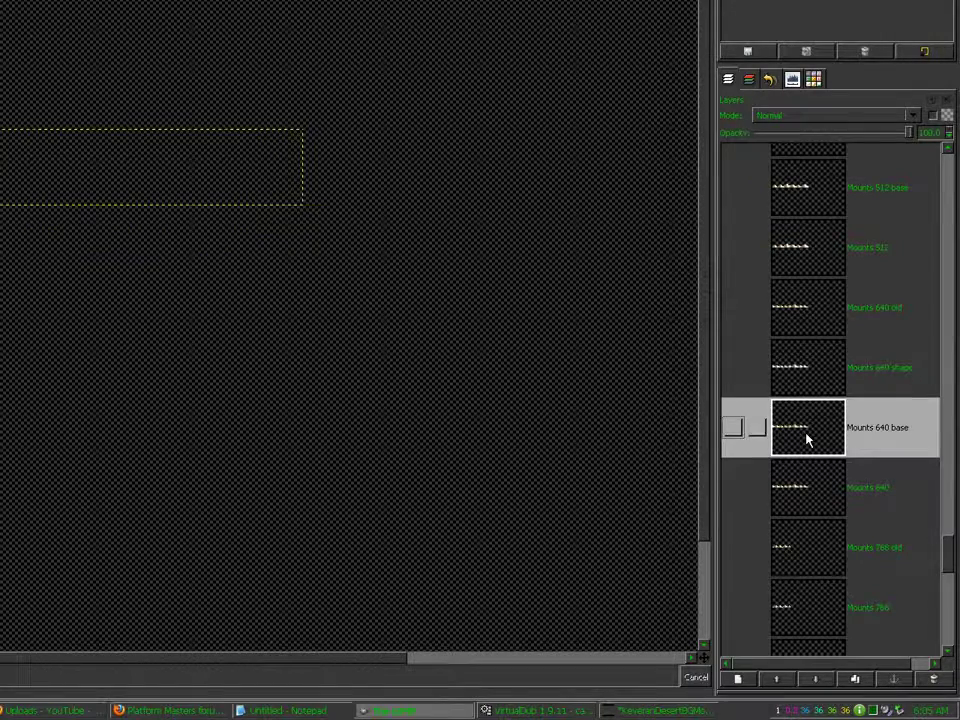
Show the Mounts 896 layer and make it the active layer
drag(951, 570, 951, 592)
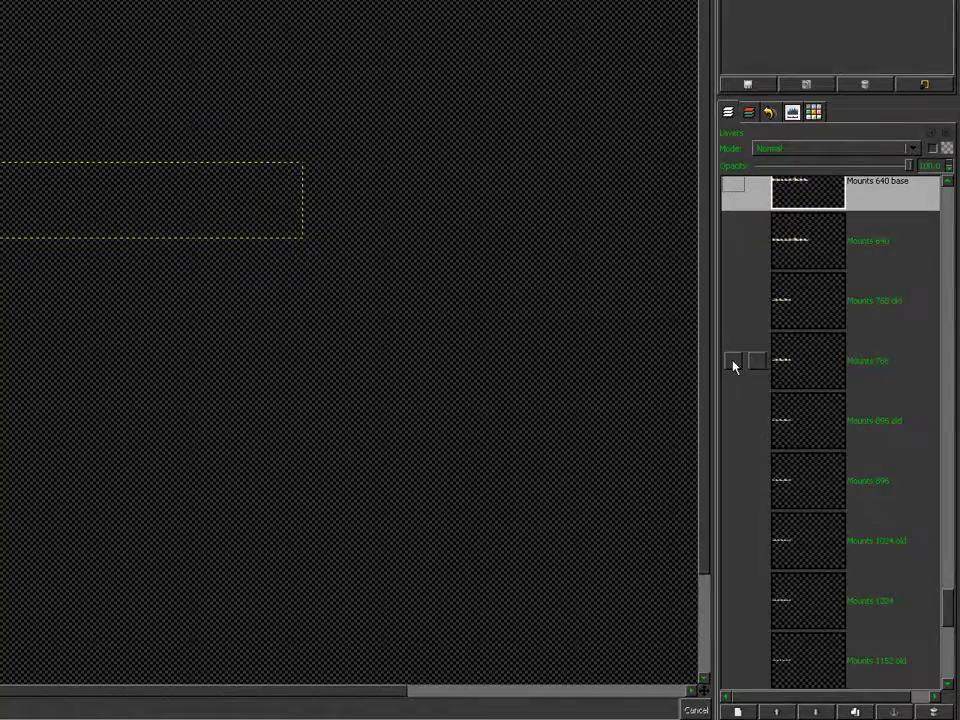
click(783, 332)
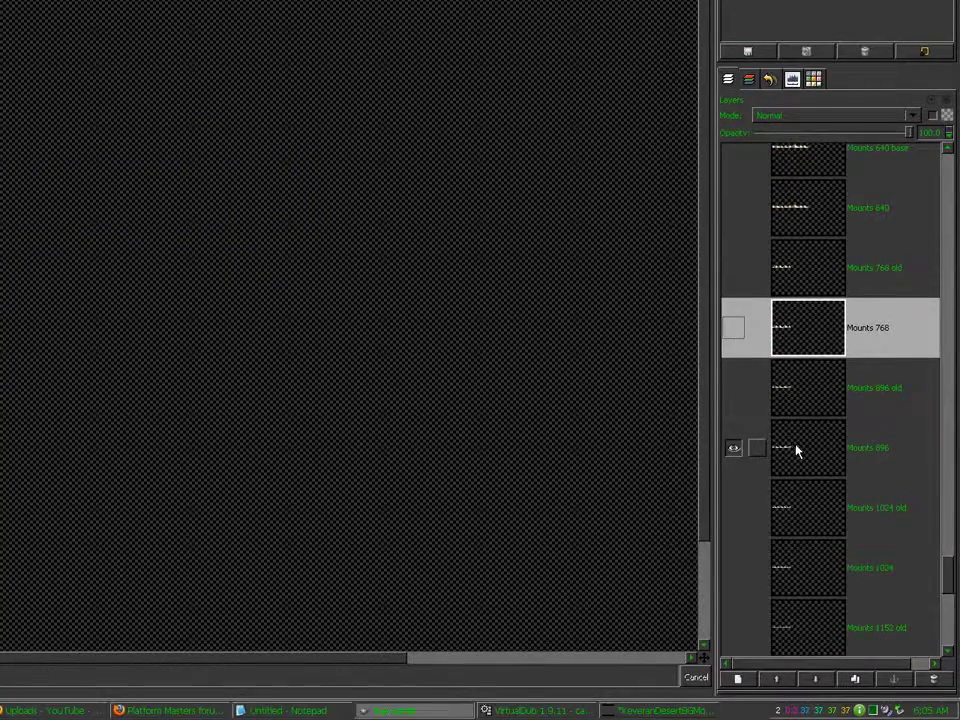
click(797, 450)
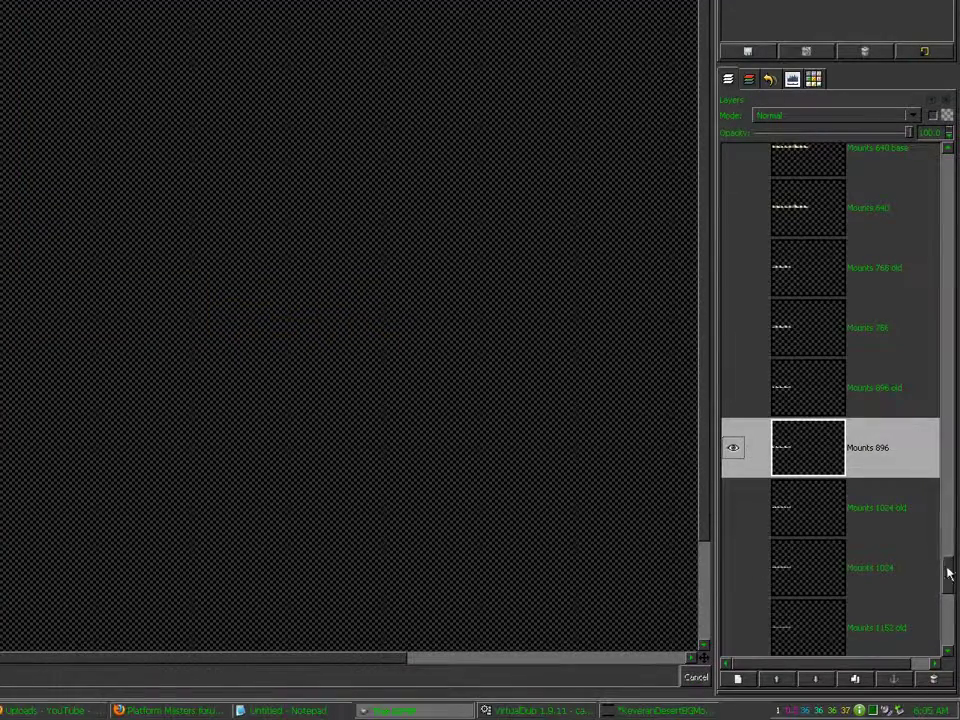
drag(949, 573, 953, 391)
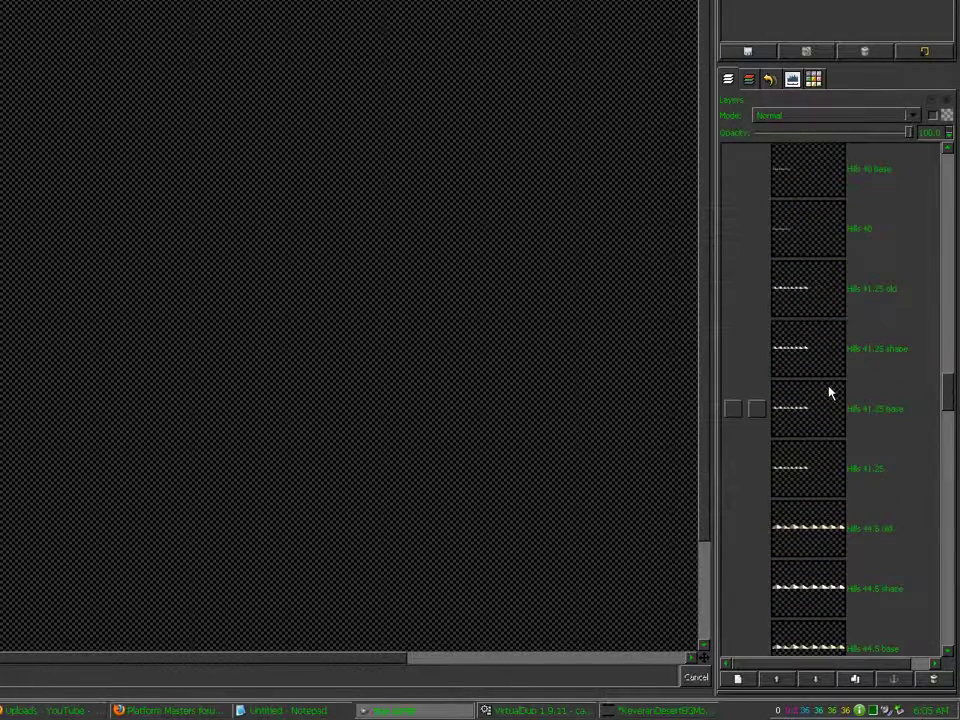
Show the Hills 41.25 base layer, make it active and sample its light cream face colour as the foreground colour
click(733, 408)
click(797, 410)
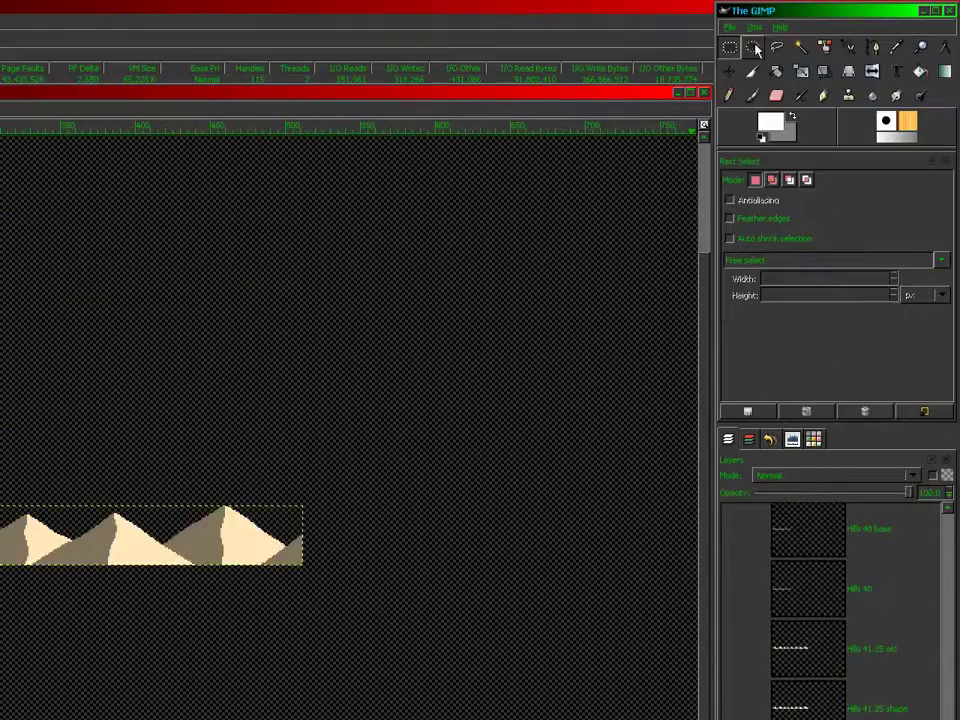
click(800, 47)
click(270, 517)
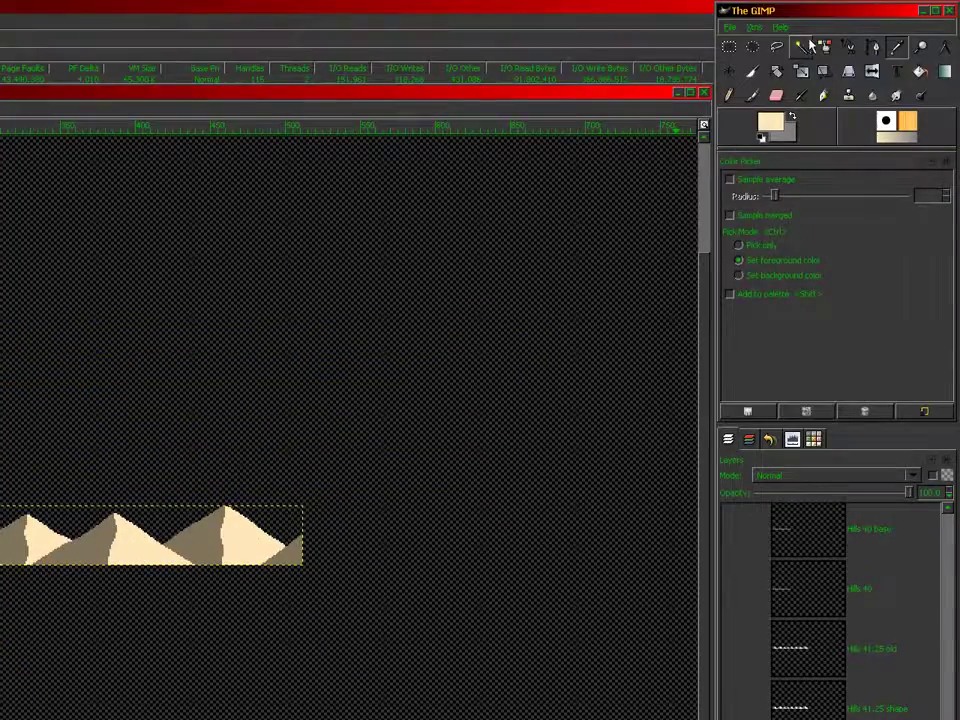
Select the dark shaded faces on the Hills 41.25 base layer by colour and fill them with the cream foreground colour
click(824, 47)
click(229, 512)
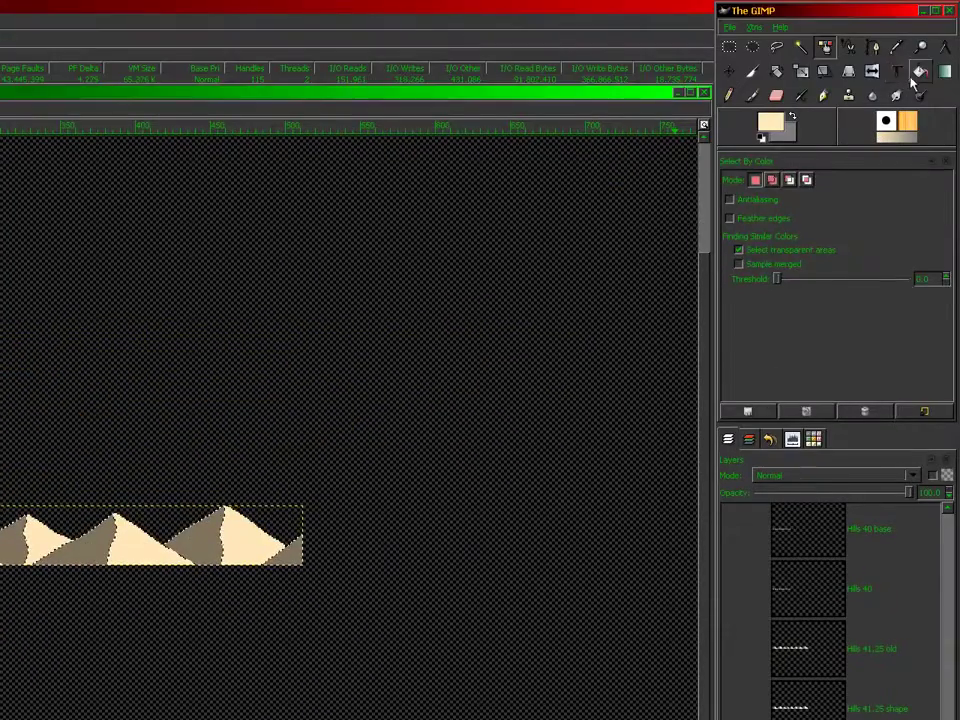
click(919, 71)
click(572, 336)
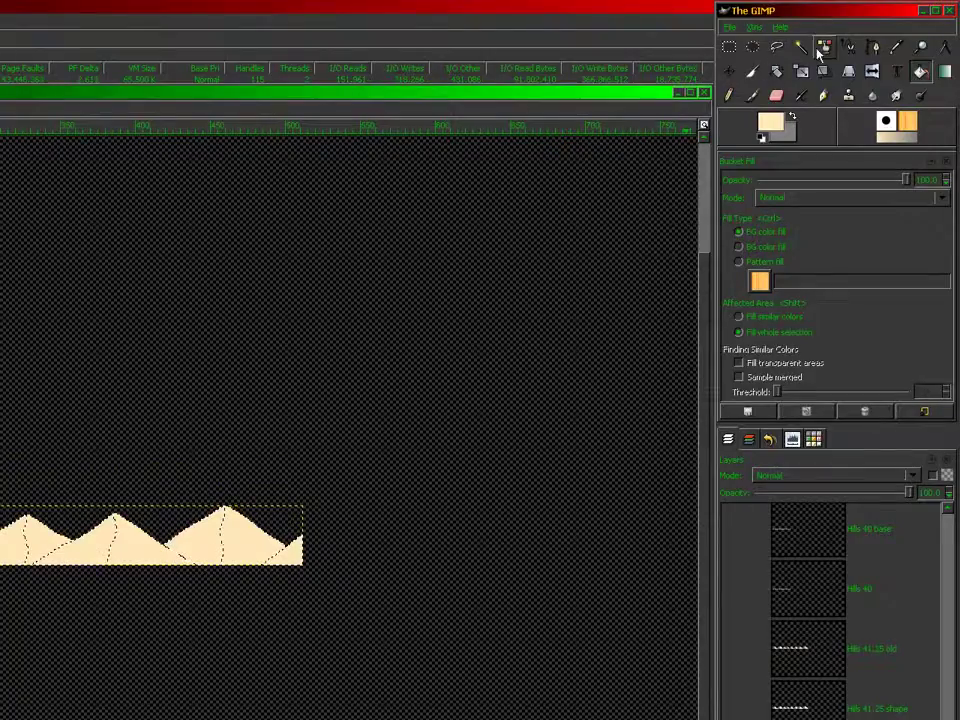
Show only the Hills 44.5 base layer, select its dark shaded faces by colour and fill them with cream
scroll(948, 401, down, 3)
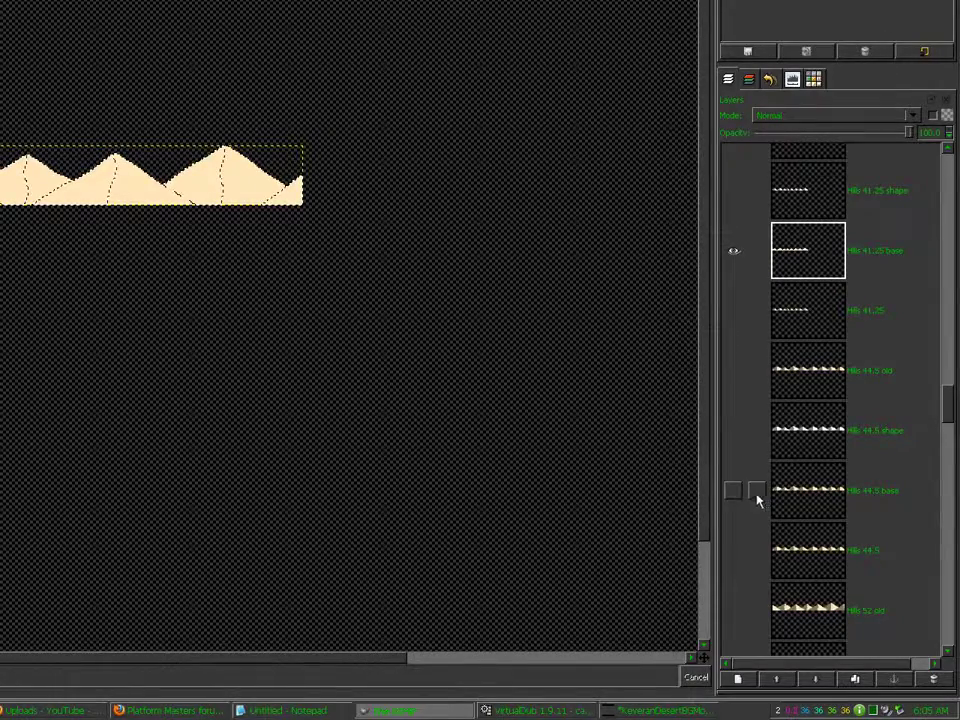
shift+click(734, 492)
click(805, 496)
click(526, 177)
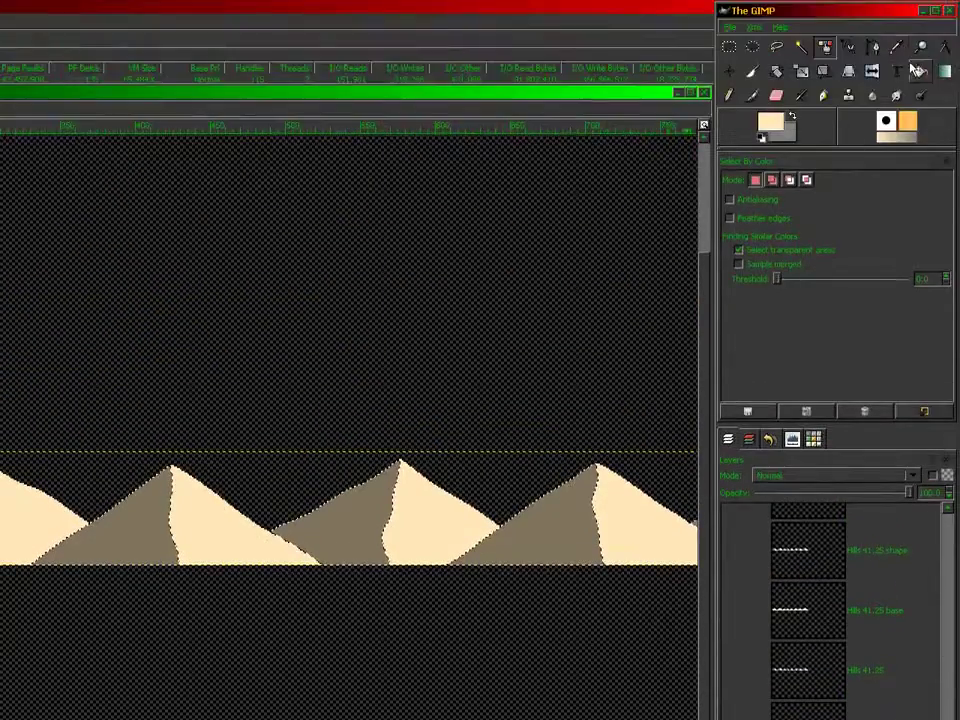
click(918, 70)
click(643, 229)
Show only the Hills 52 base layer, select its dark shaded faces by colour and fill them with cream
click(825, 47)
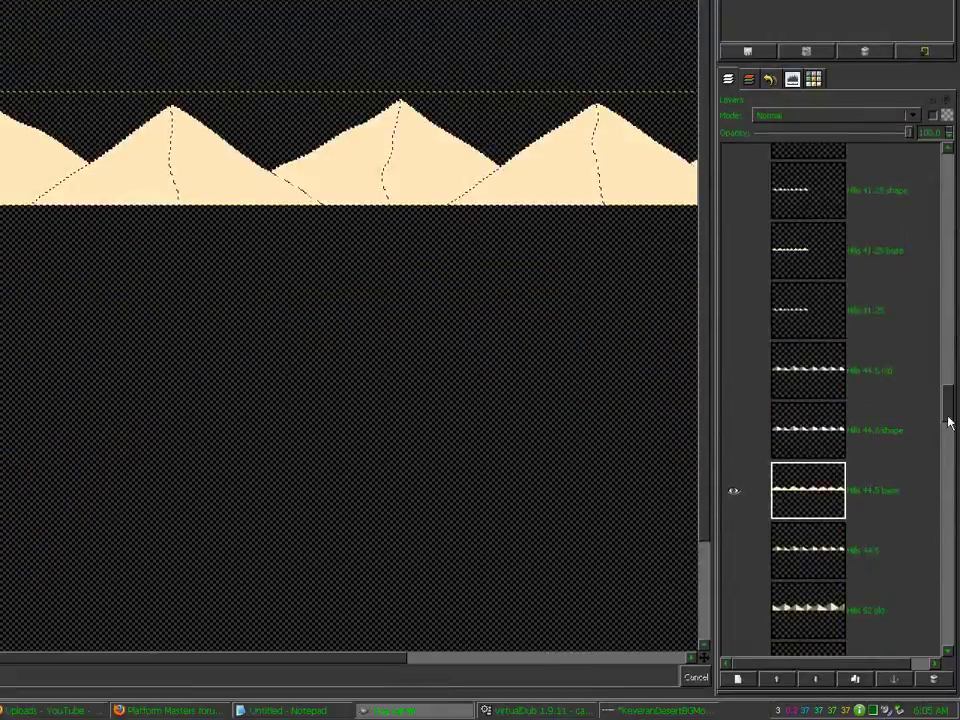
drag(949, 422, 947, 442)
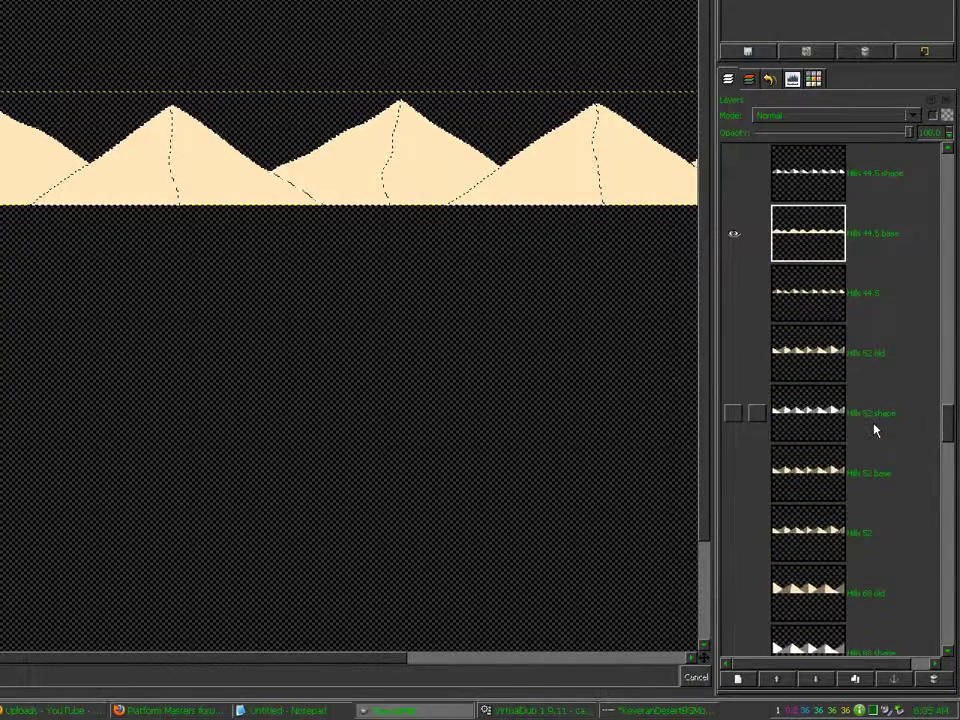
shift+click(735, 475)
click(797, 477)
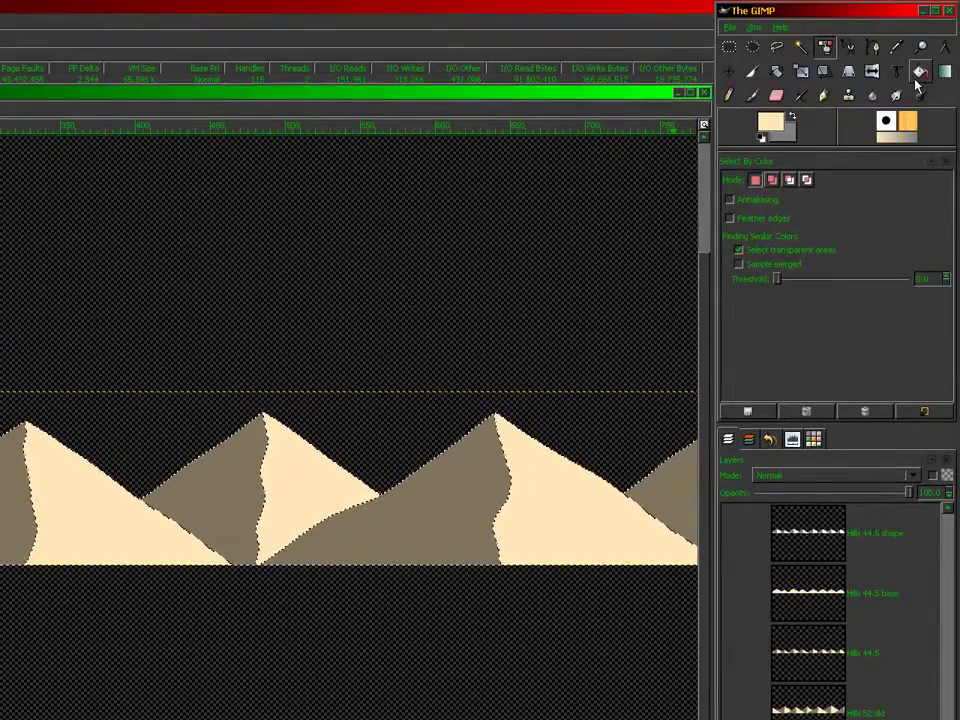
click(915, 78)
click(648, 243)
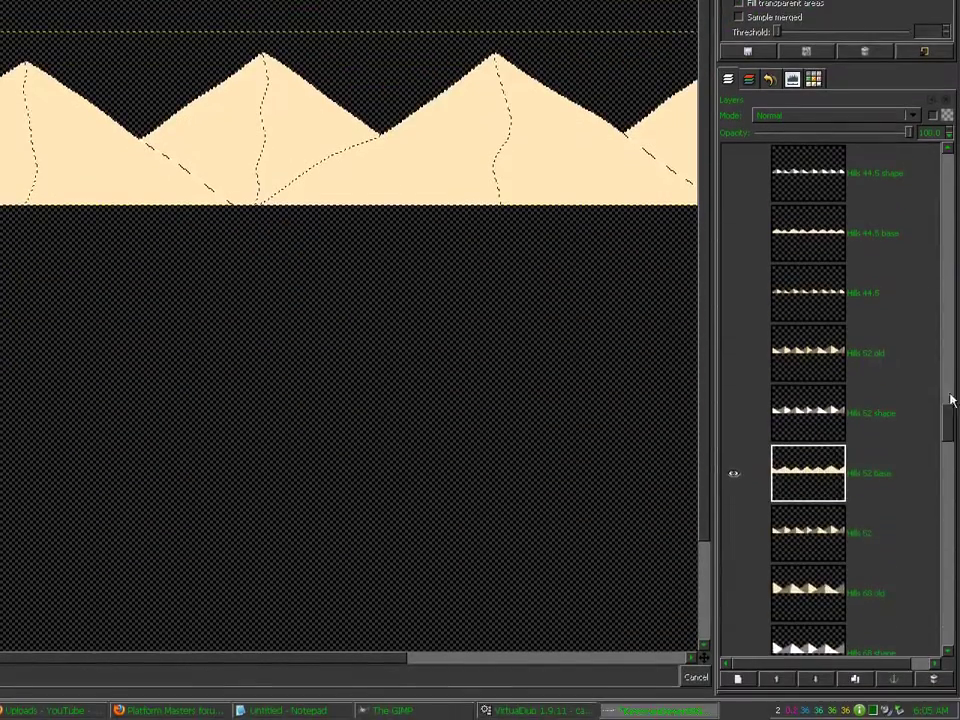
Show only the Hills 68 base layer and make it the active layer
drag(947, 430, 951, 446)
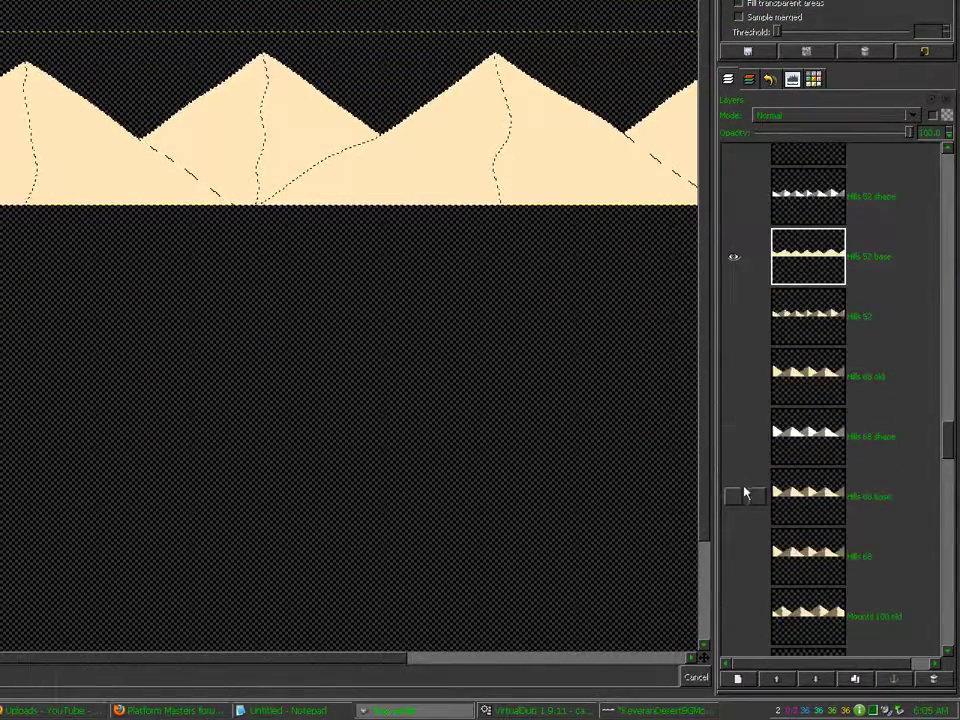
click(744, 494)
click(812, 508)
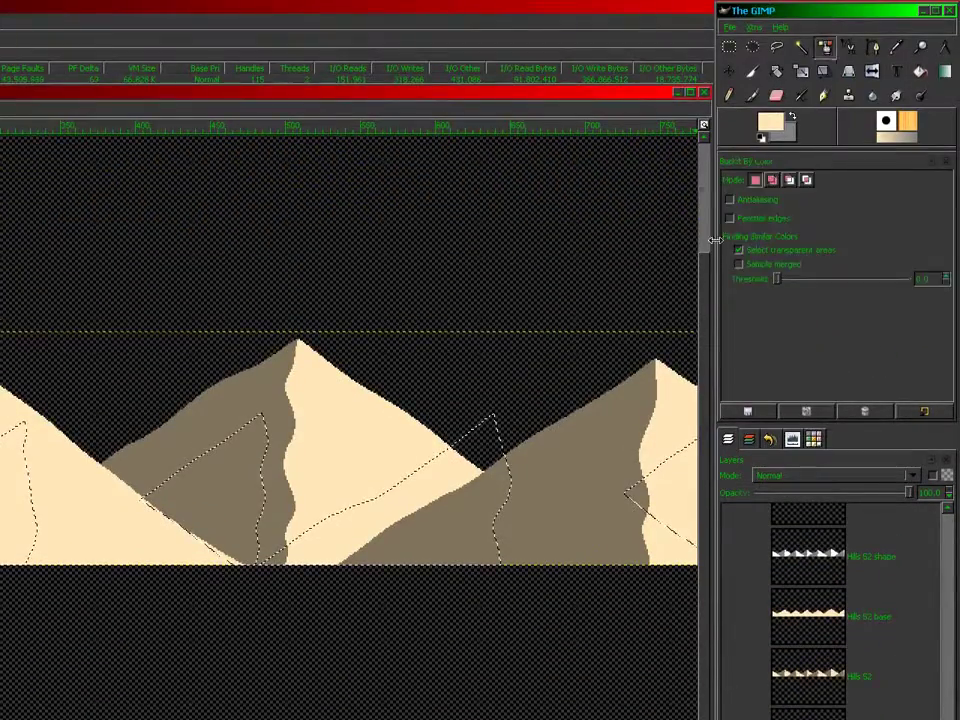
key(ctrl+shift+a)
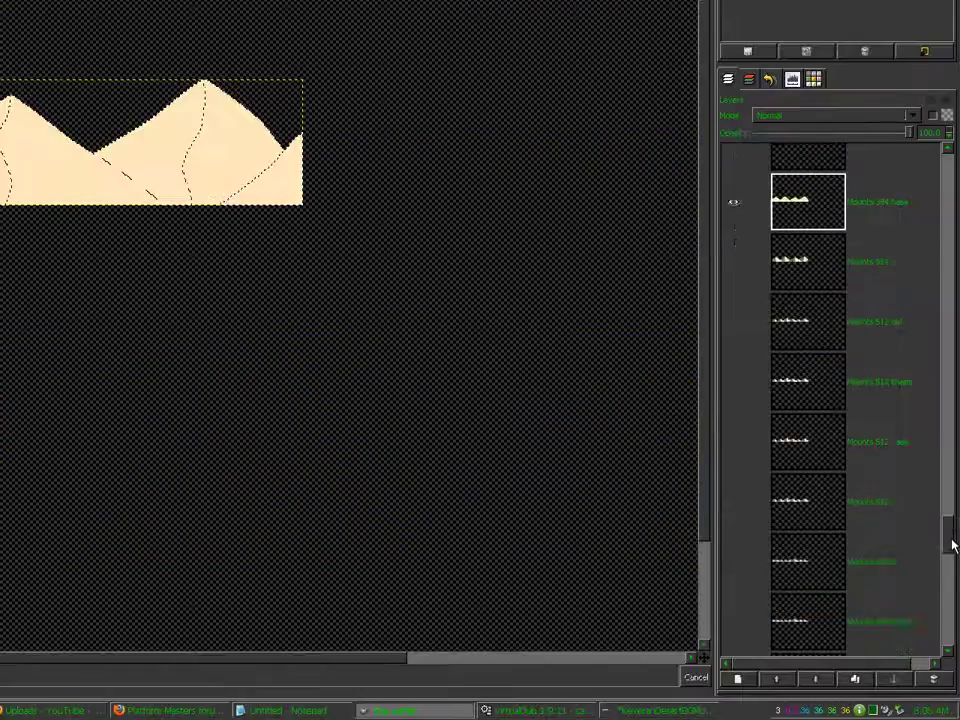
Show only the Mounts 512 base layer, select its dark shaded faces by colour and fill them with cream
drag(951, 545, 950, 543)
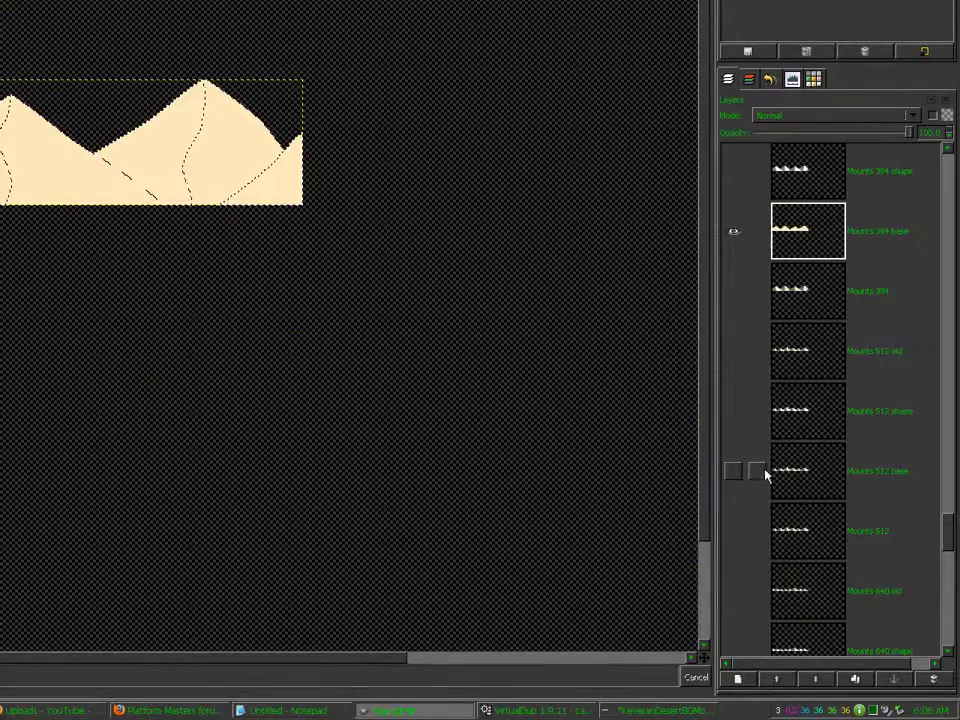
shift+click(737, 469)
click(800, 469)
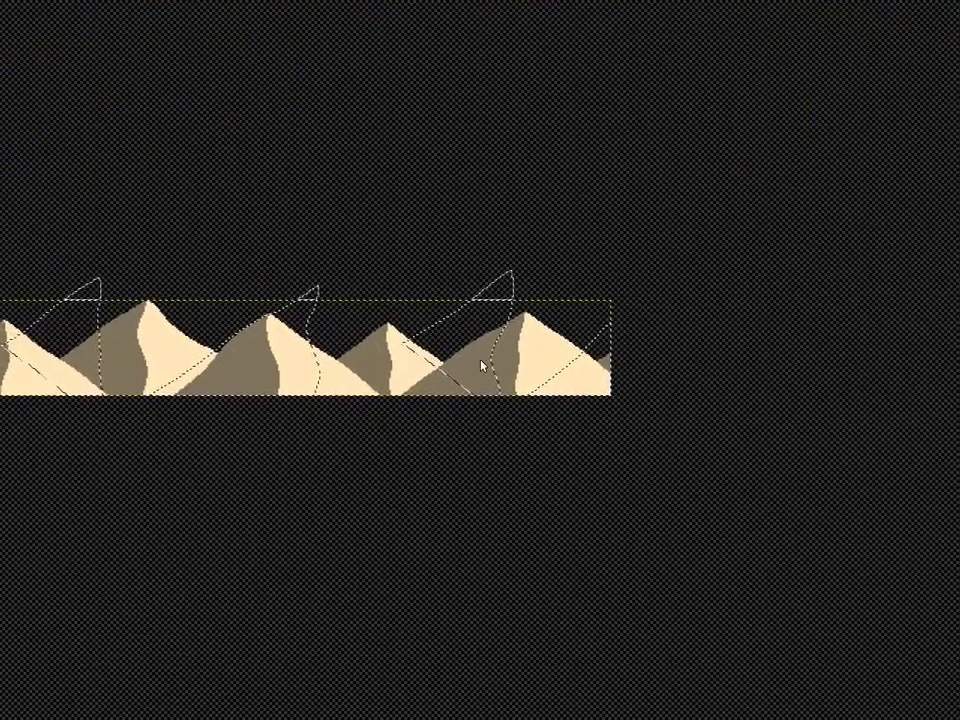
click(468, 382)
click(921, 71)
click(187, 532)
Show only the Mounts 640 base layer, fill its dark shaded faces with cream using a selection by colour, and clear the selection
click(825, 47)
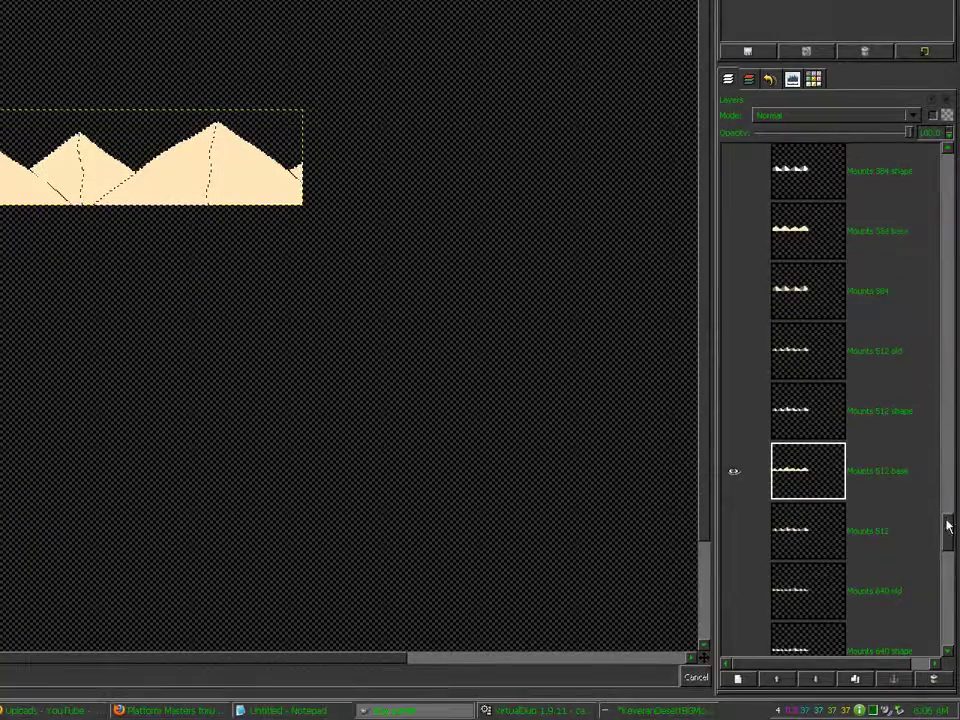
drag(948, 527, 955, 541)
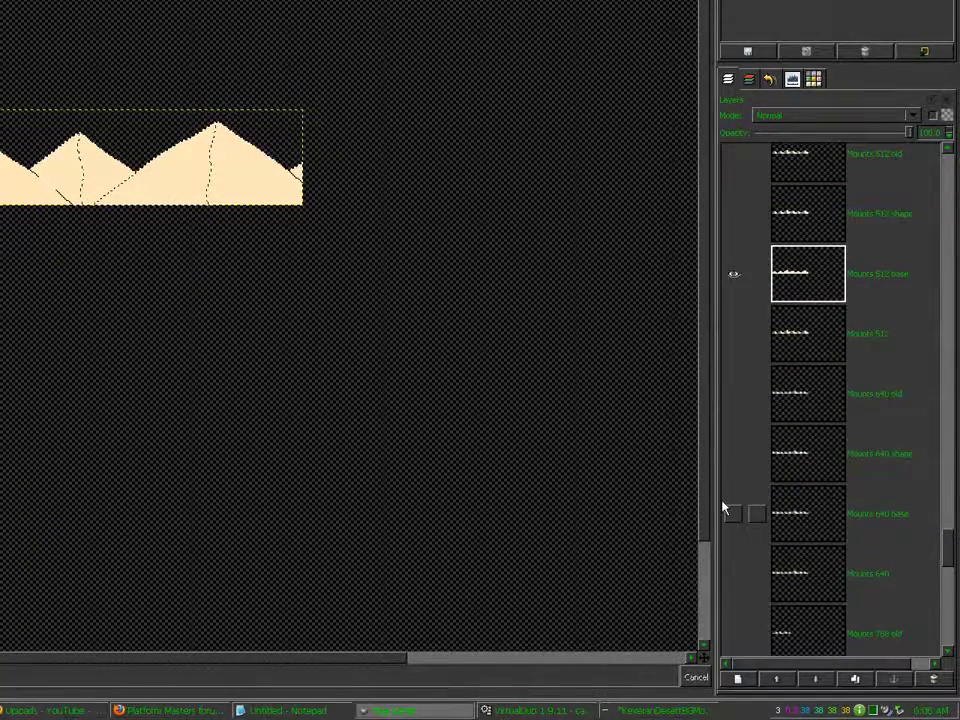
click(726, 512)
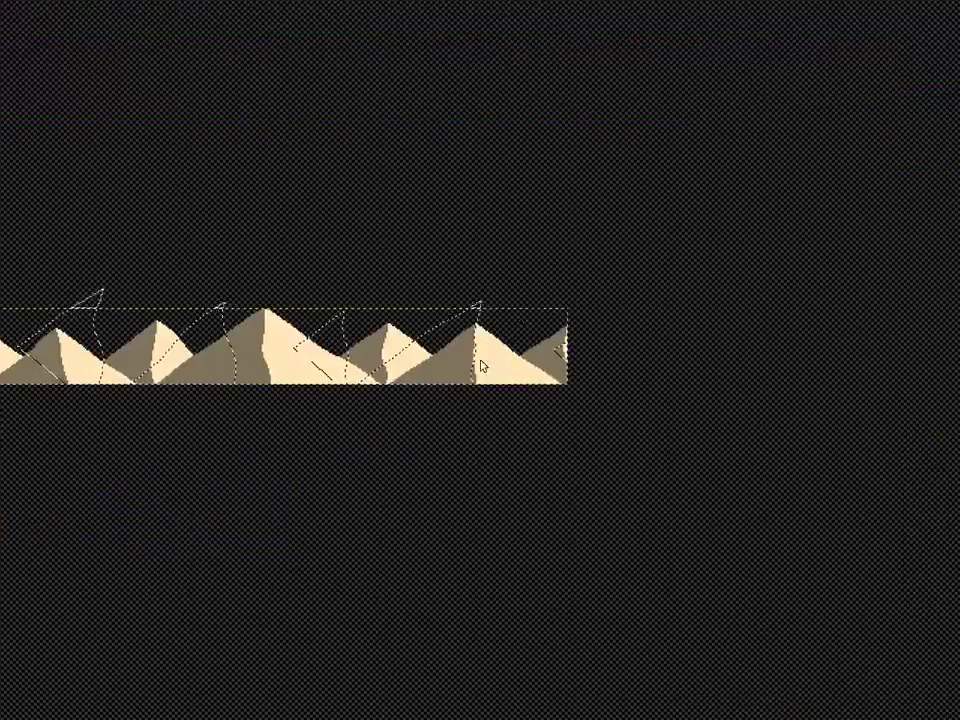
click(464, 376)
click(921, 71)
click(523, 277)
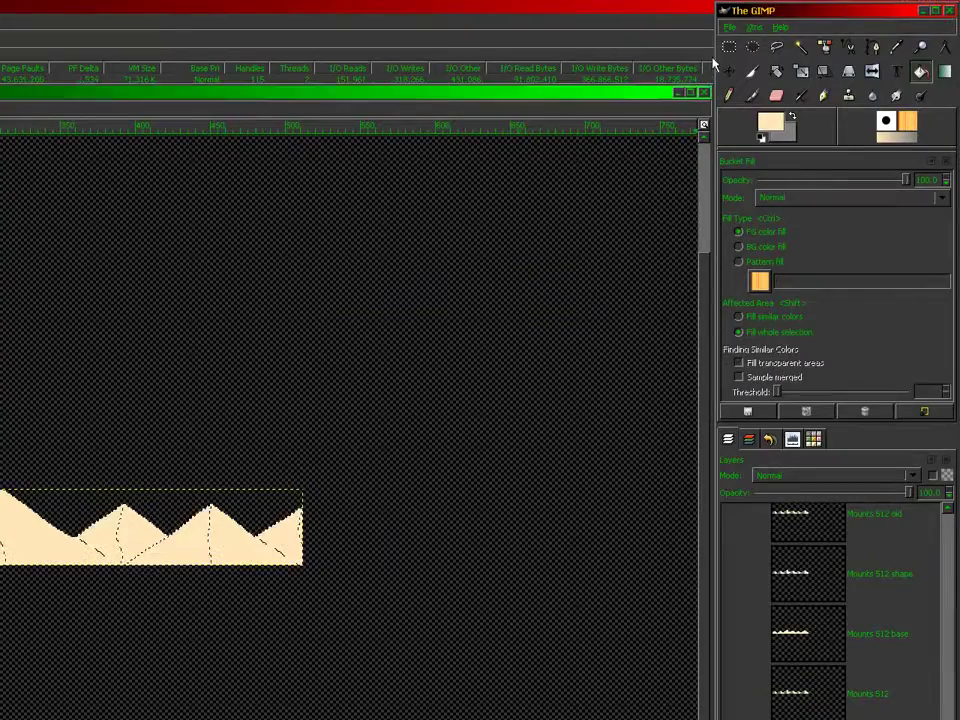
click(729, 47)
click(657, 400)
Show the Hills 40 shape 1 layer, activate Fuzzy Select, and set white as foreground and black as background colour
drag(949, 557, 953, 381)
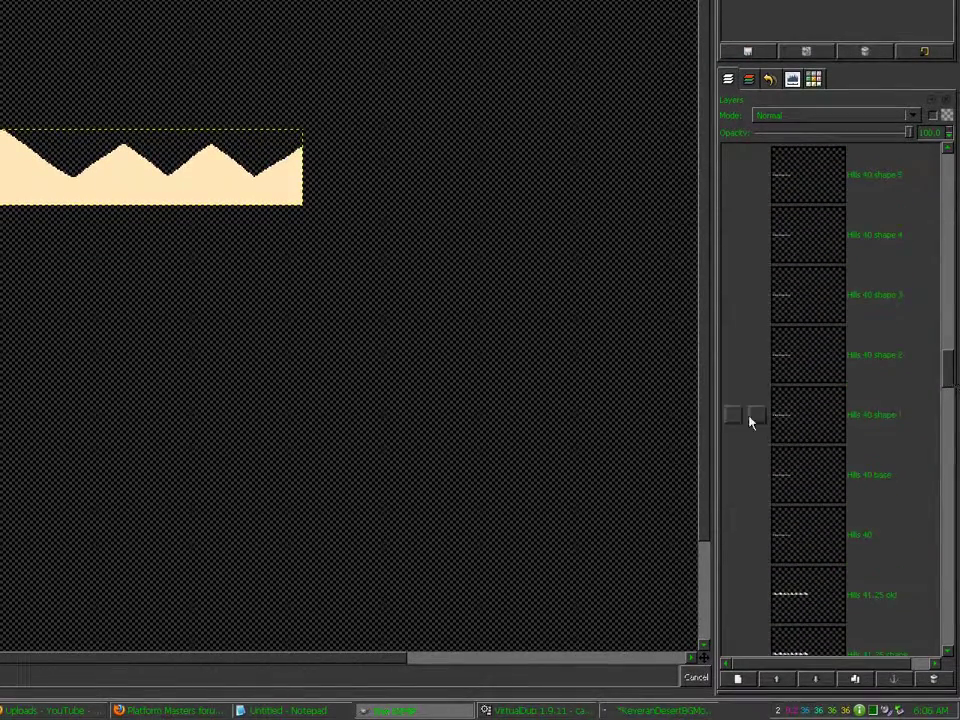
click(734, 414)
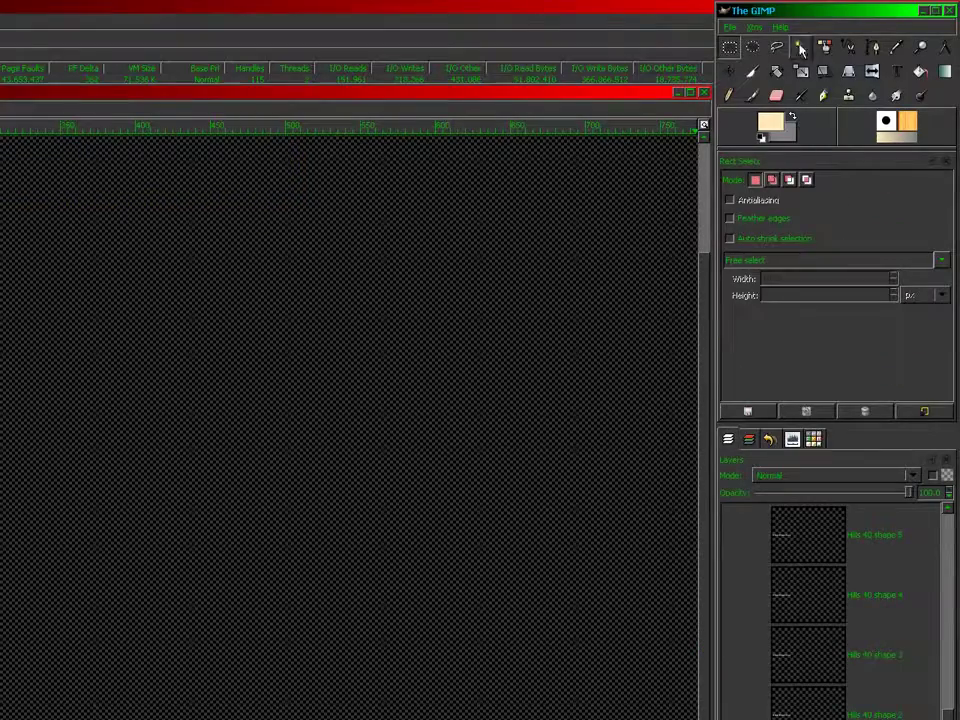
click(800, 48)
scroll(553, 240, up, 4)
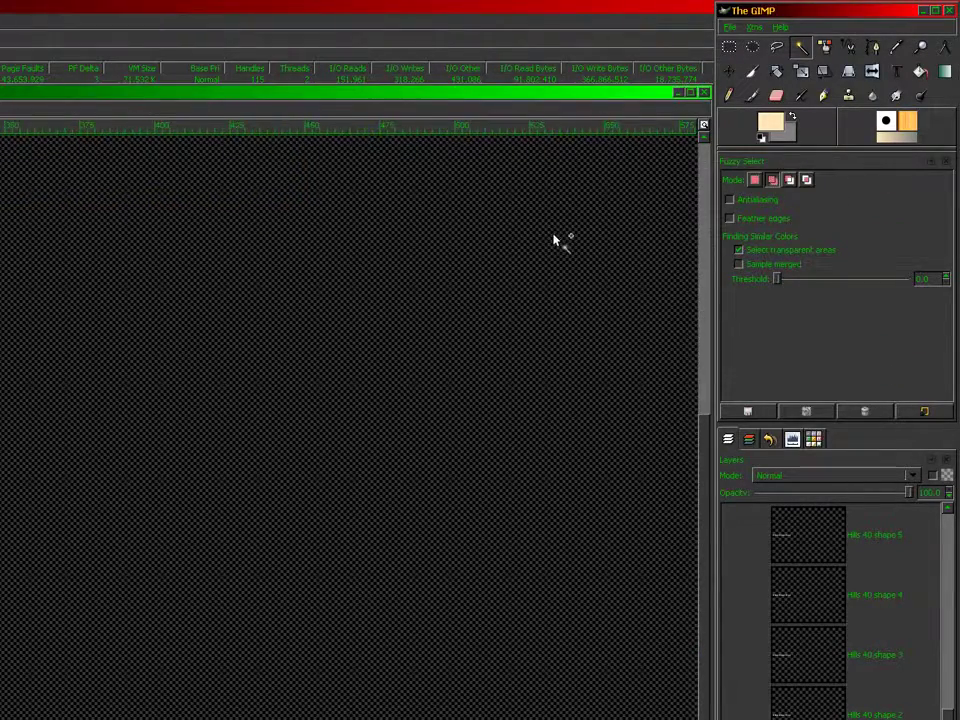
click(760, 139)
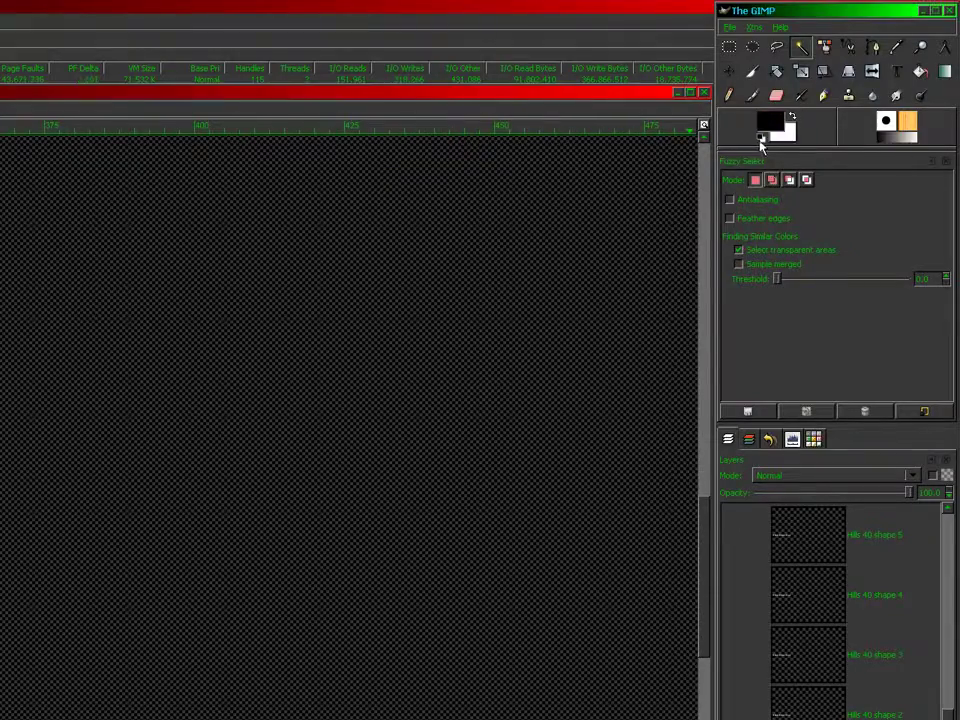
click(792, 118)
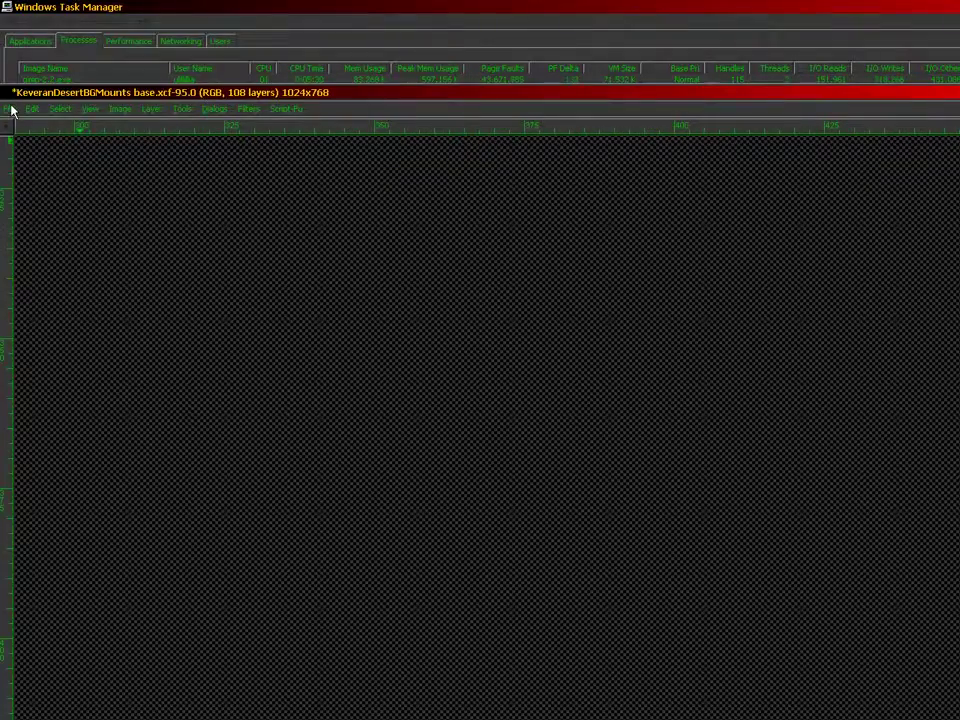
Save the KeveranDesertBGMounts base.xcf image under its existing name
click(12, 109)
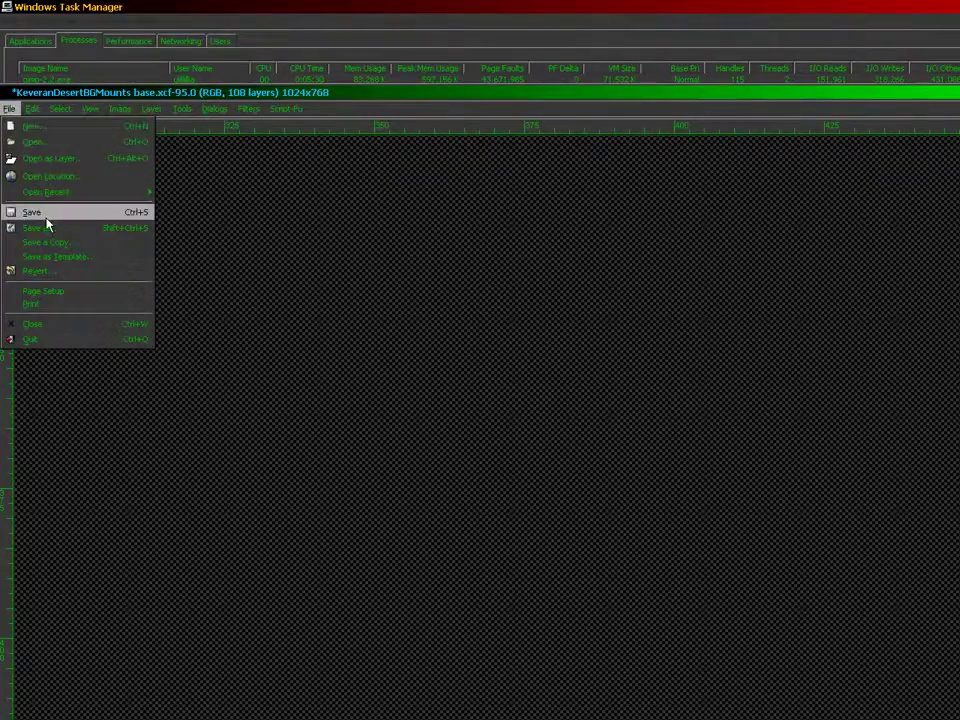
click(47, 216)
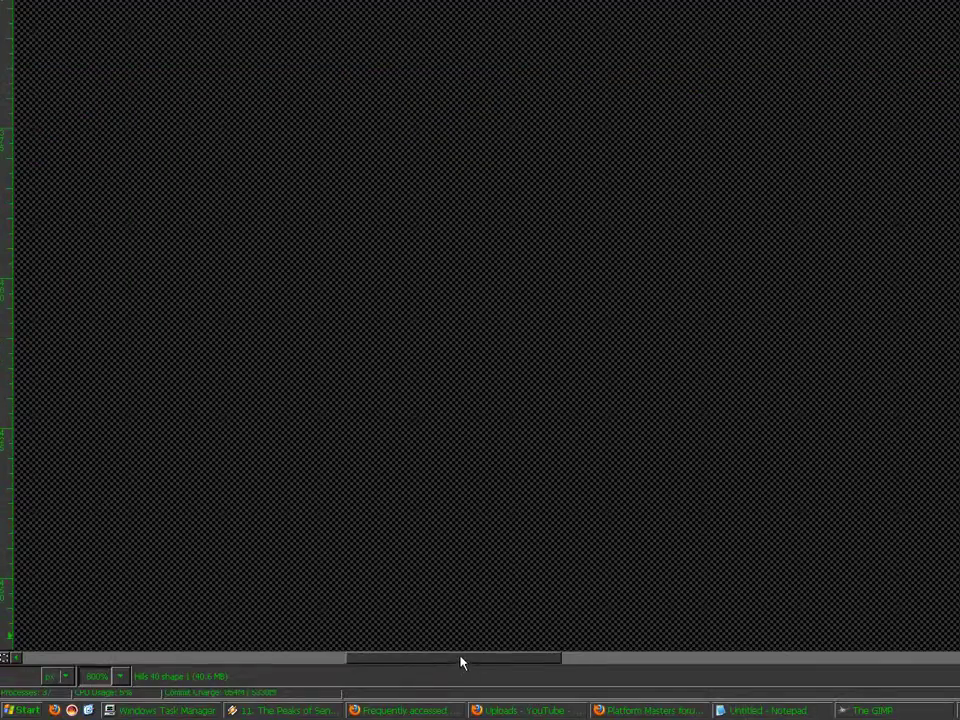
drag(460, 662, 120, 670)
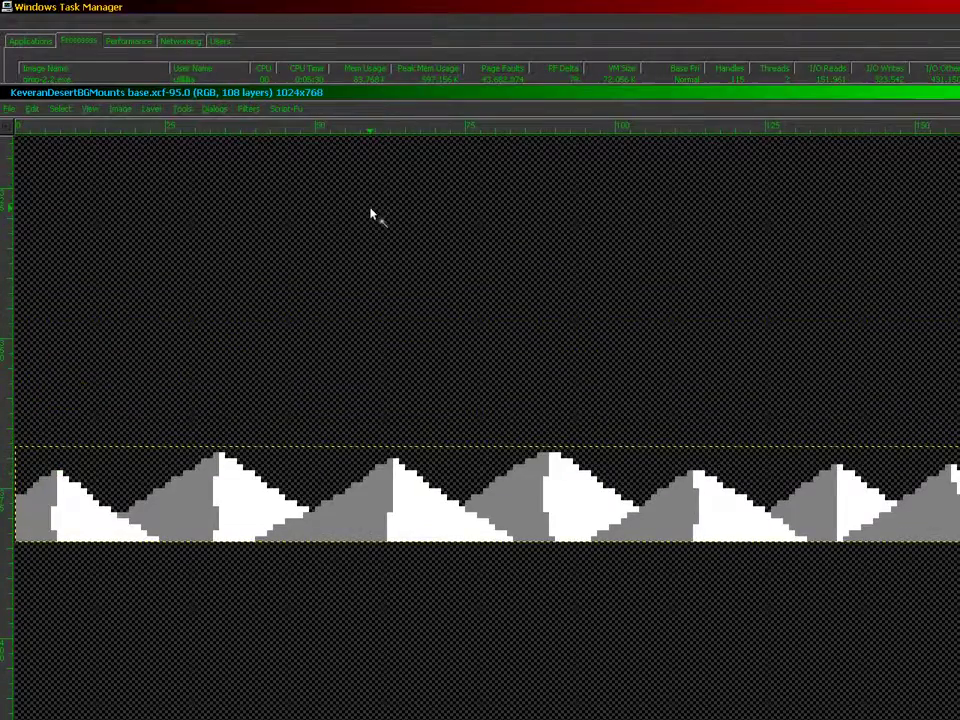
key(minus)
key(minus)
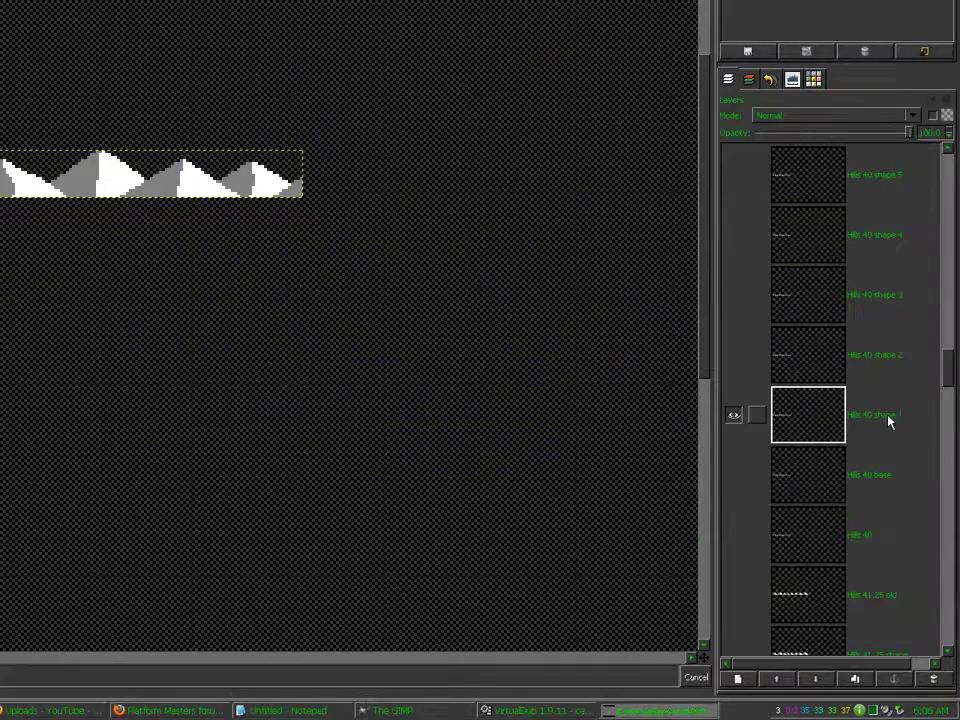
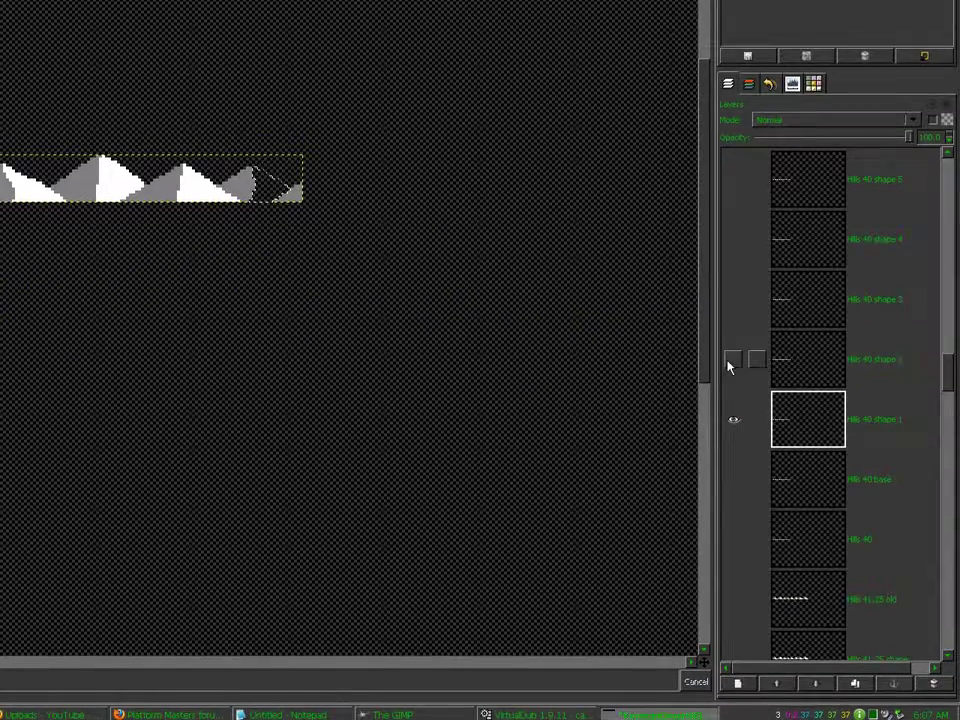
Showing one layer at a time, delete a different set of selected hill faces from the Hills 40 shape copies 2 to 5
click(733, 366)
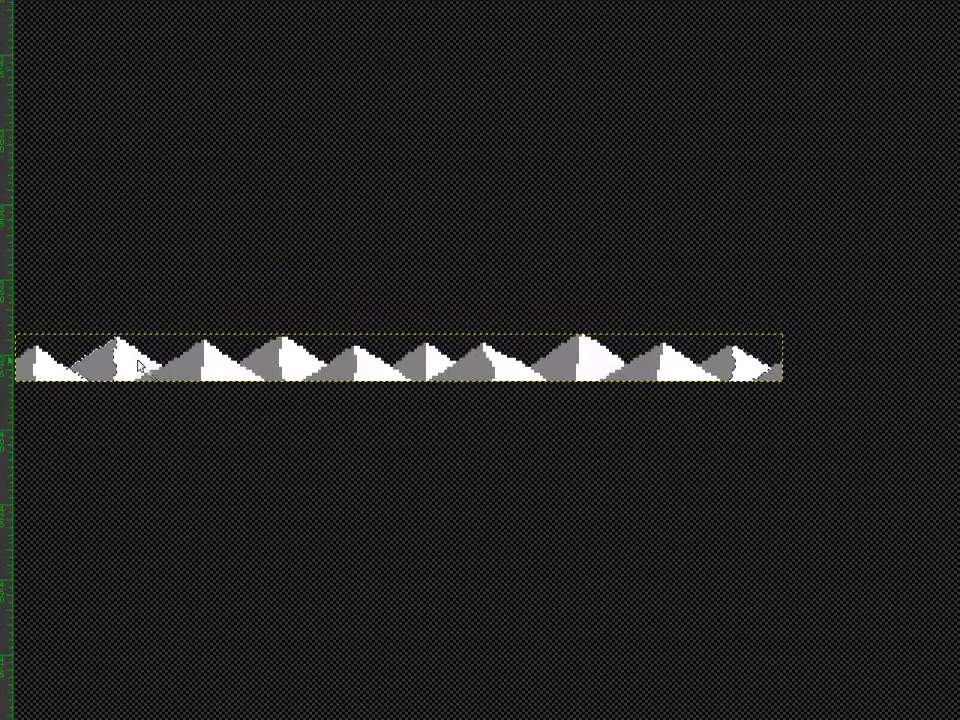
key(Delete)
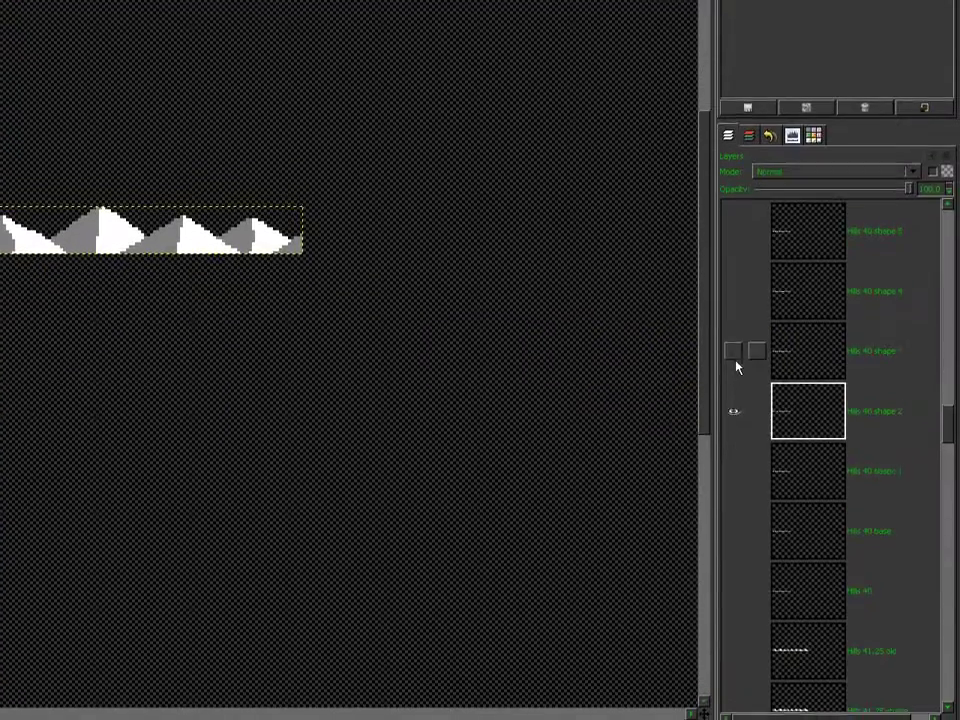
shift+click(735, 359)
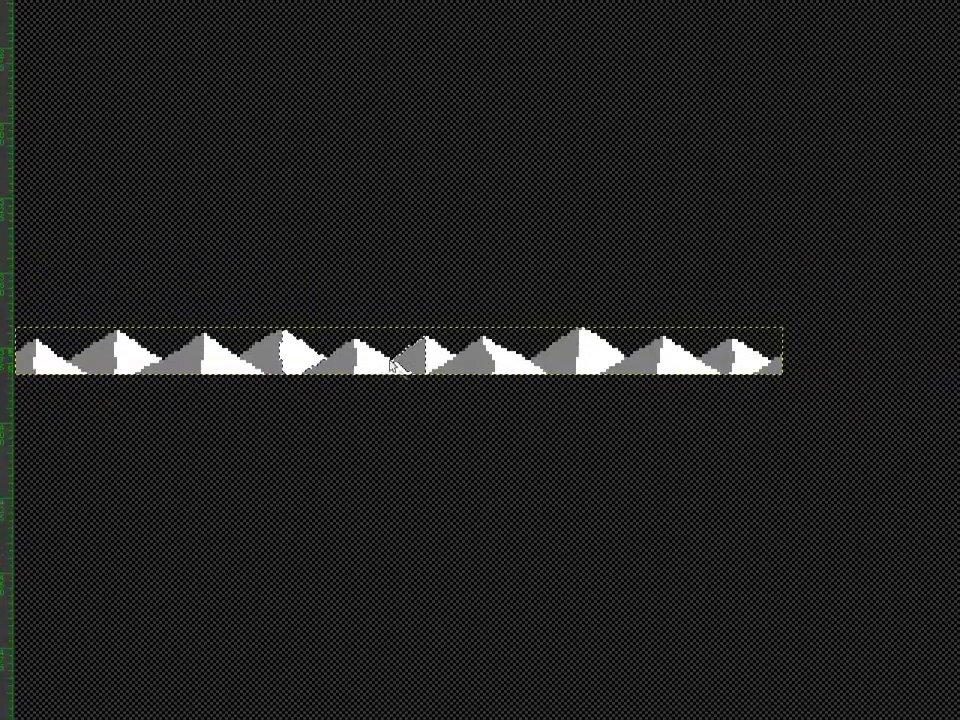
key(Delete)
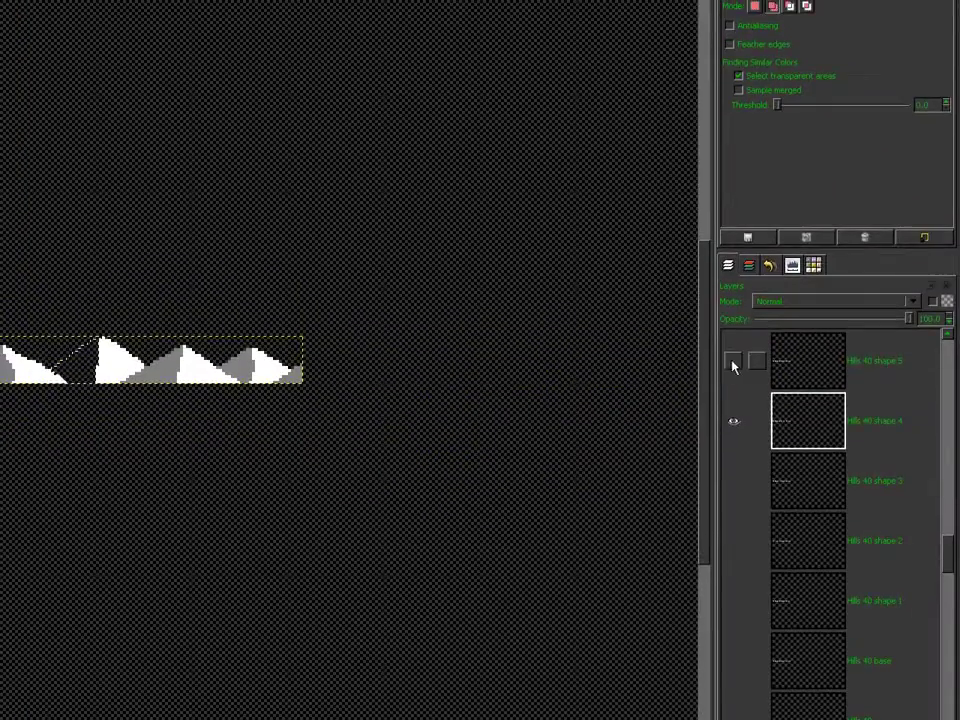
shift+click(733, 362)
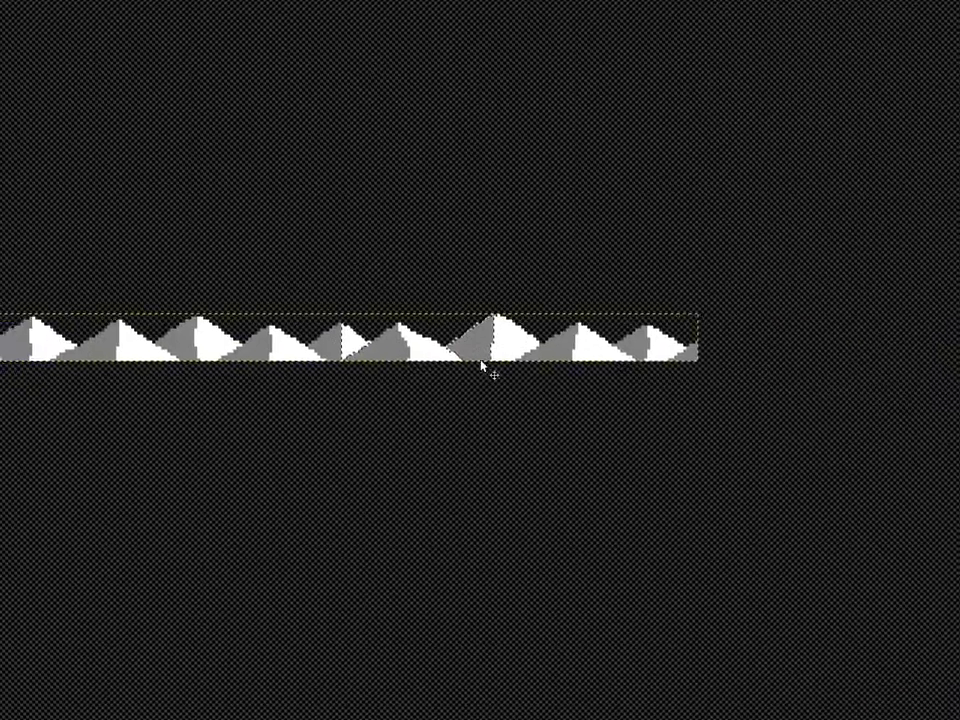
key(Delete)
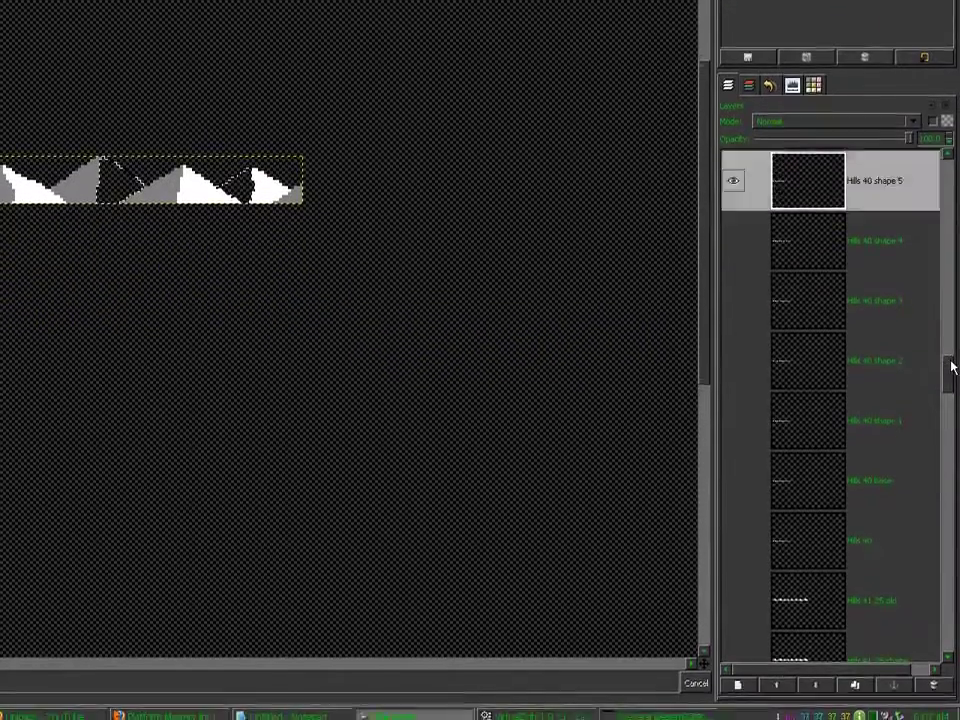
Showing one layer at a time, delete the neighbouring faces around a different hill on the Hills 40 shape copies 6 to 8
drag(951, 365, 950, 348)
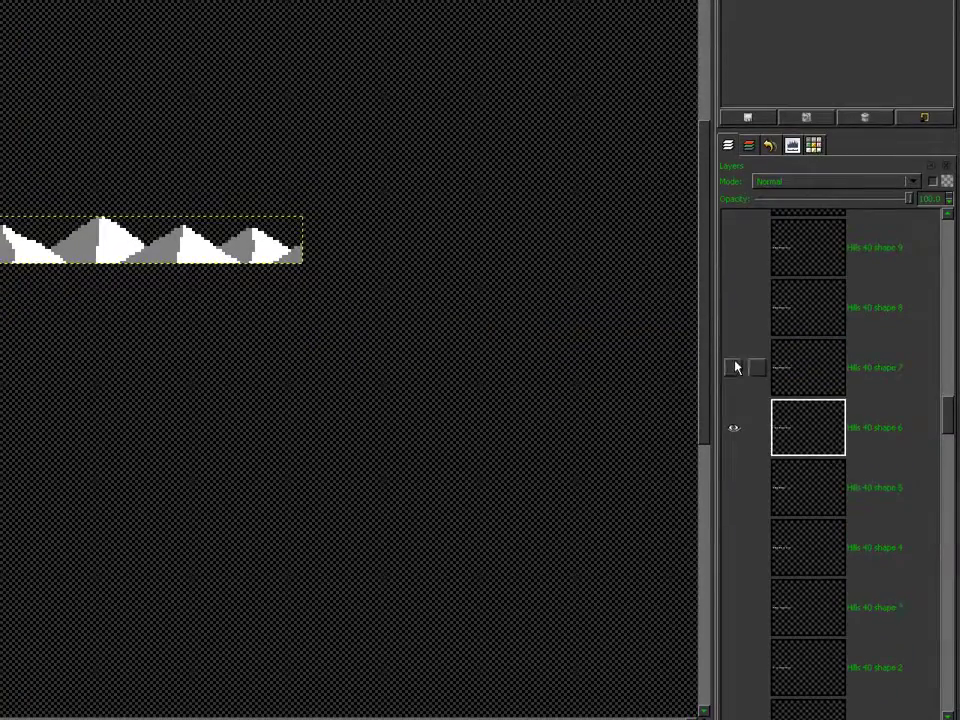
click(804, 366)
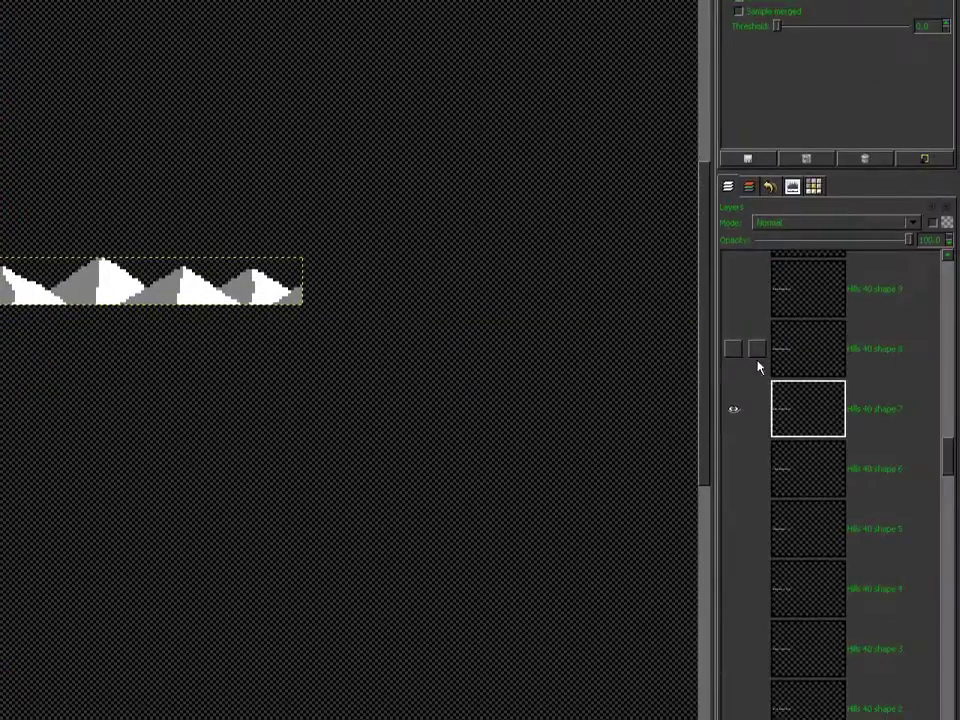
shift+click(733, 357)
click(780, 366)
click(371, 361)
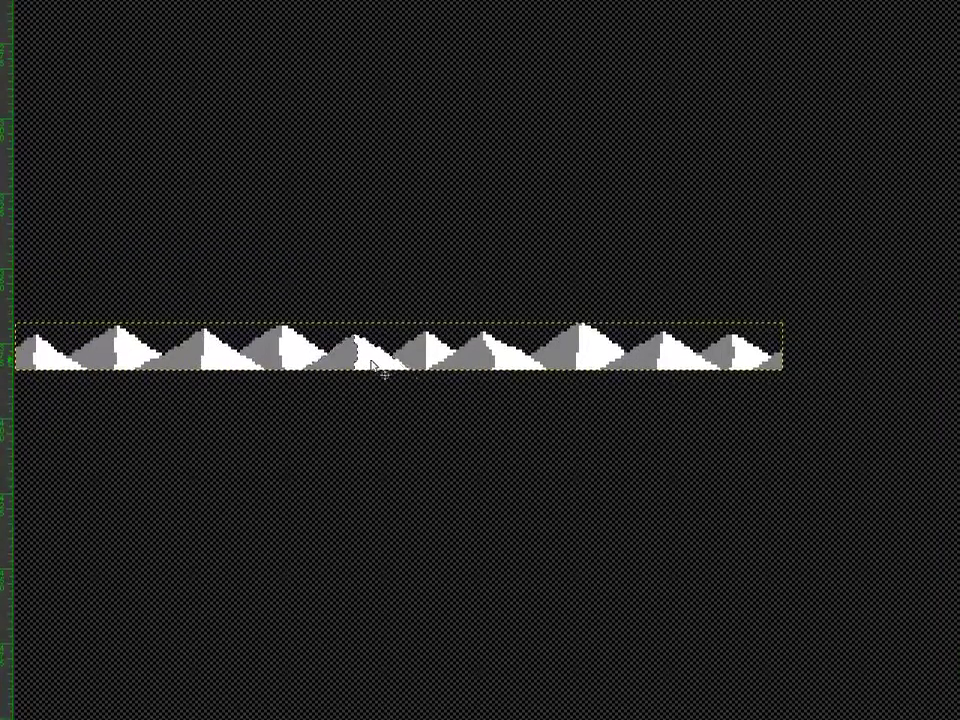
click(473, 362)
key(Delete)
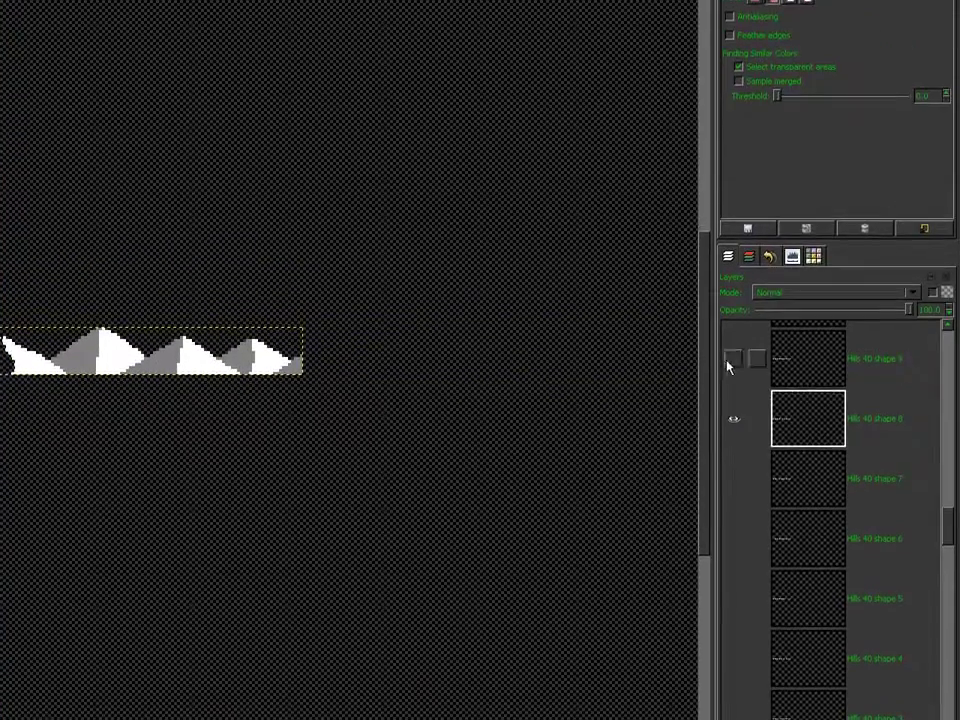
Delete the faces bordering the eighth hill on Hills 40 shape 9 and the tenth hill on Hills 40 shape 10
shift+click(731, 362)
click(800, 363)
click(482, 362)
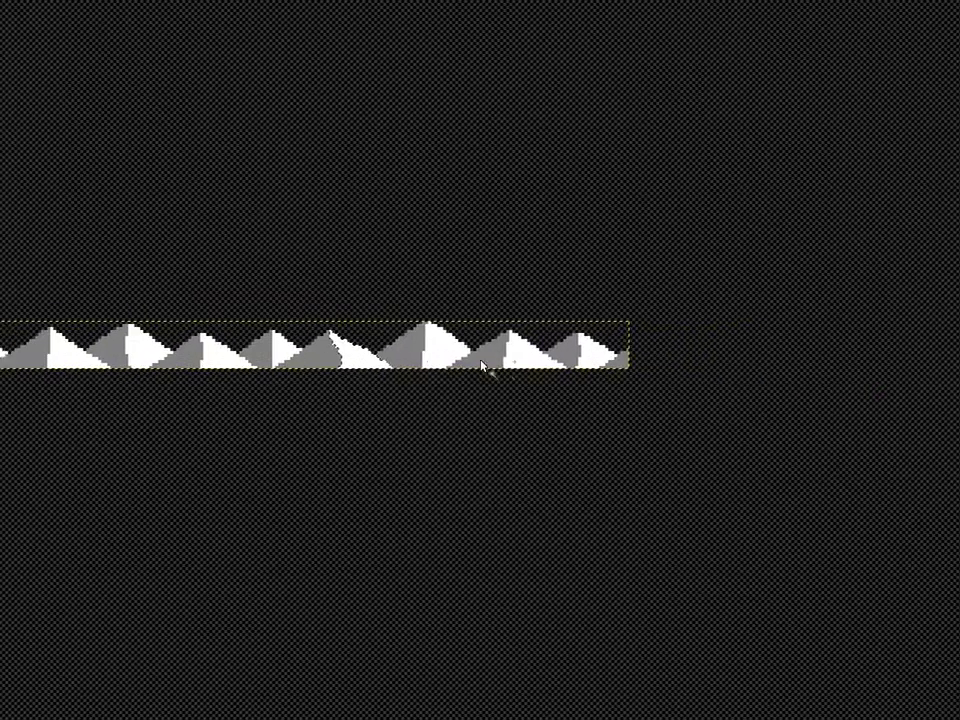
shift+click(486, 364)
key(Delete)
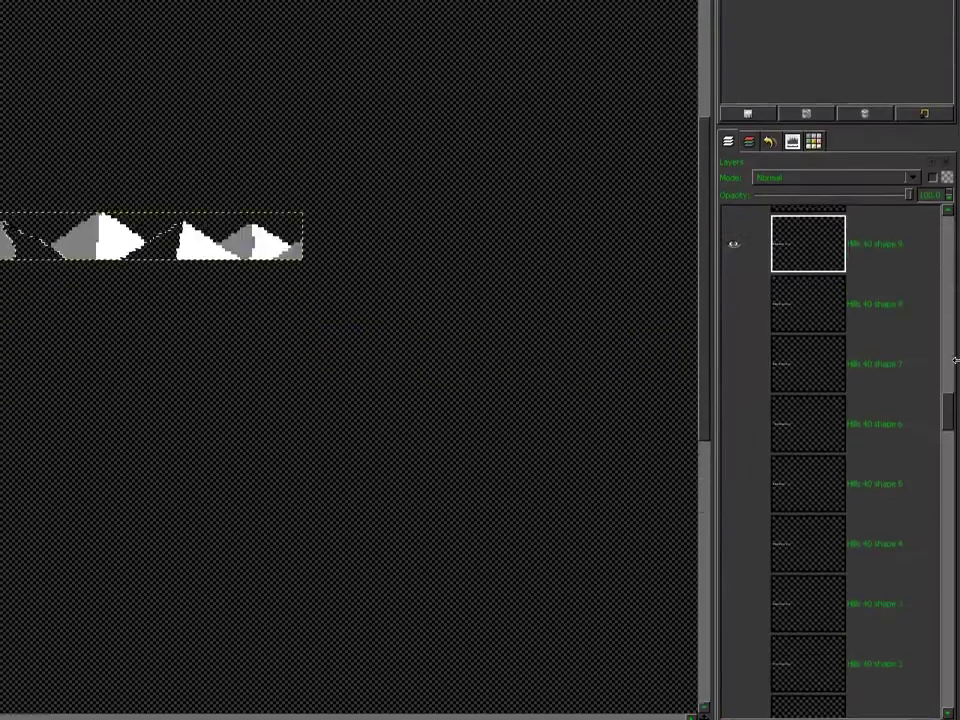
drag(947, 420, 947, 408)
shift+click(728, 363)
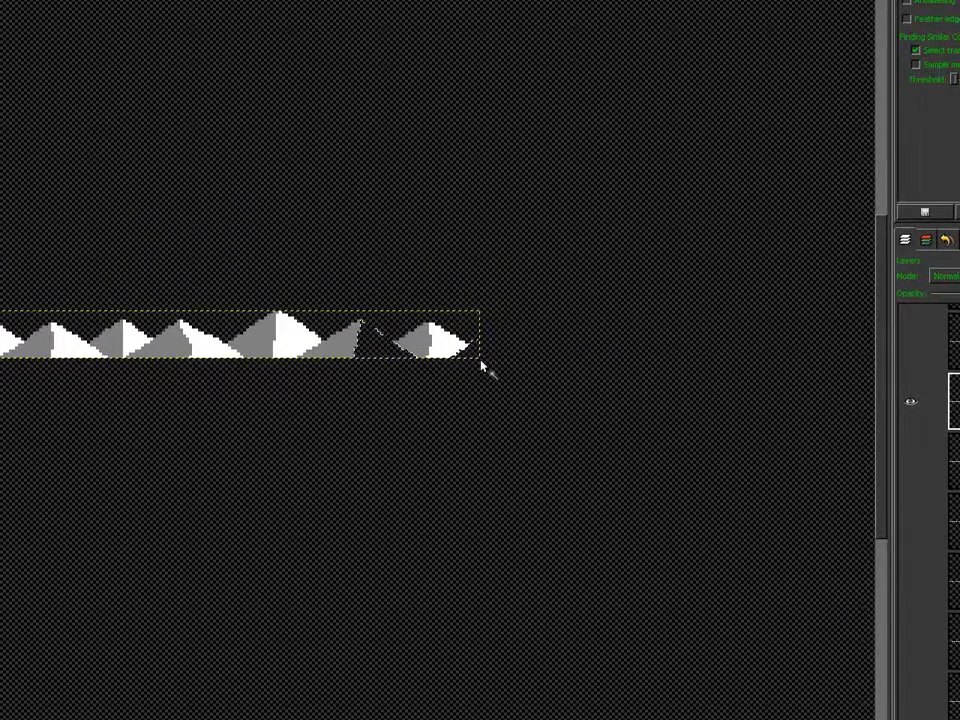
Using Rect Select at a fixed size of 1280 × 128 px, delete everything except the tenth hill from Hills 40 shape 10
key(r)
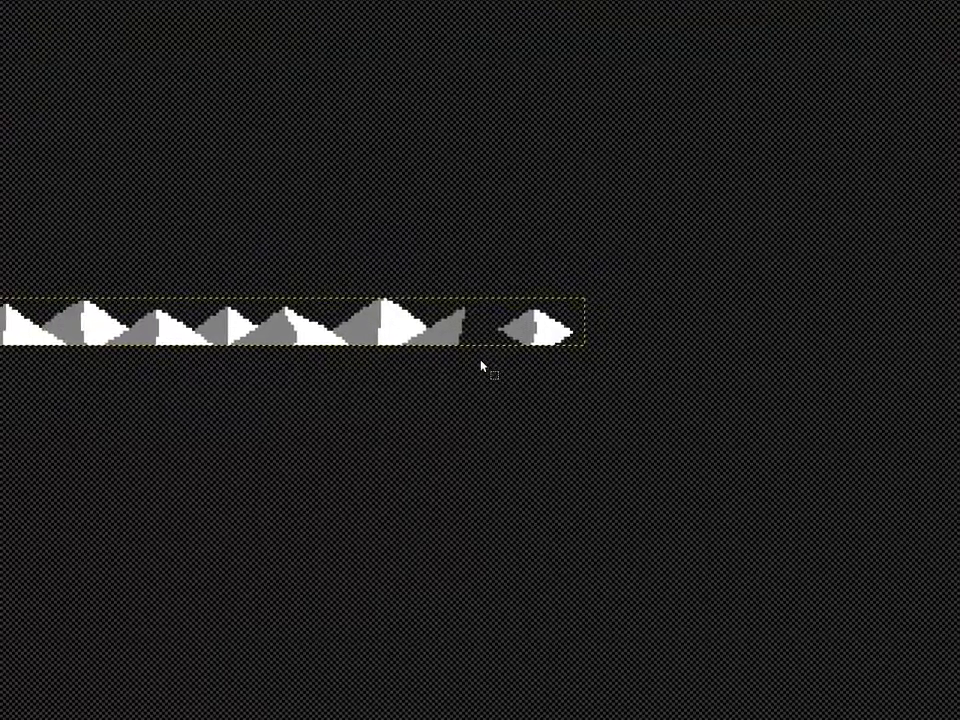
drag(486, 376, 349, 310)
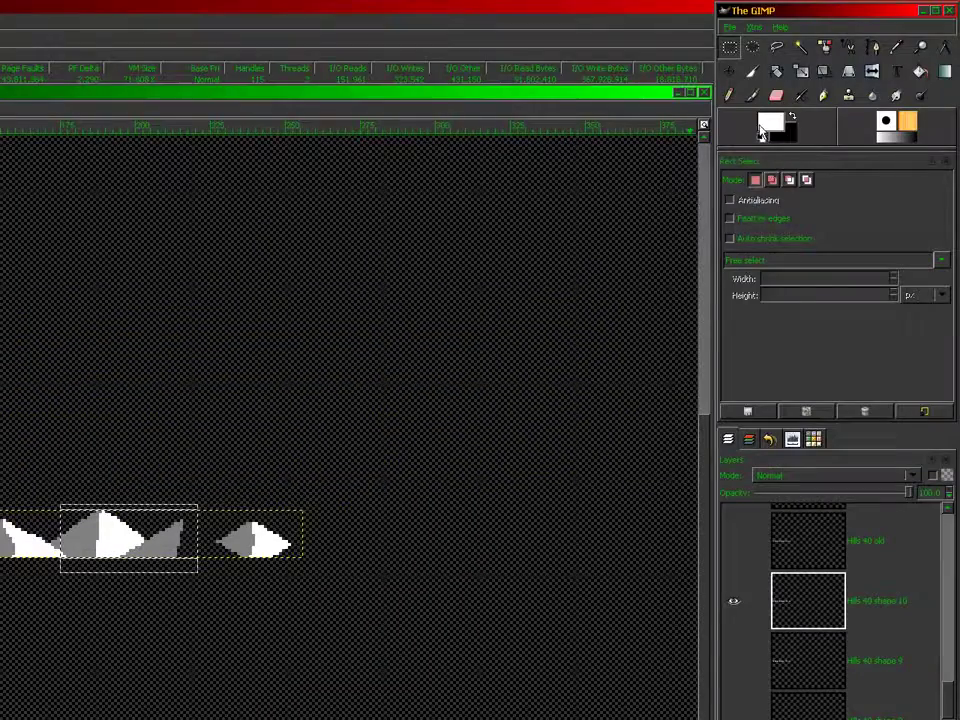
click(756, 264)
click(754, 285)
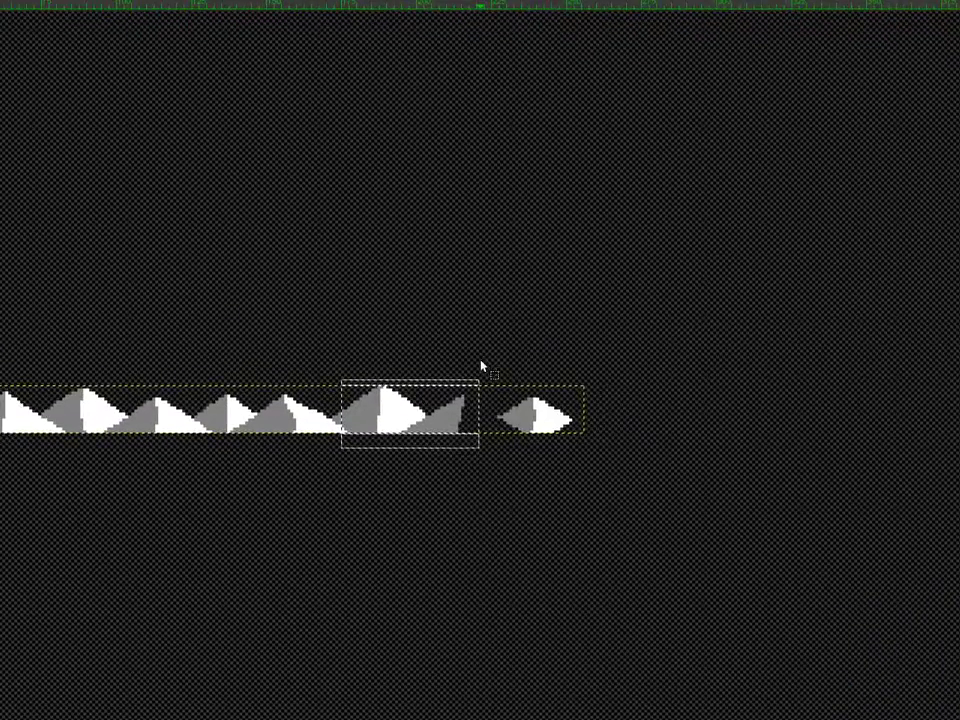
drag(209, 483, 96, 536)
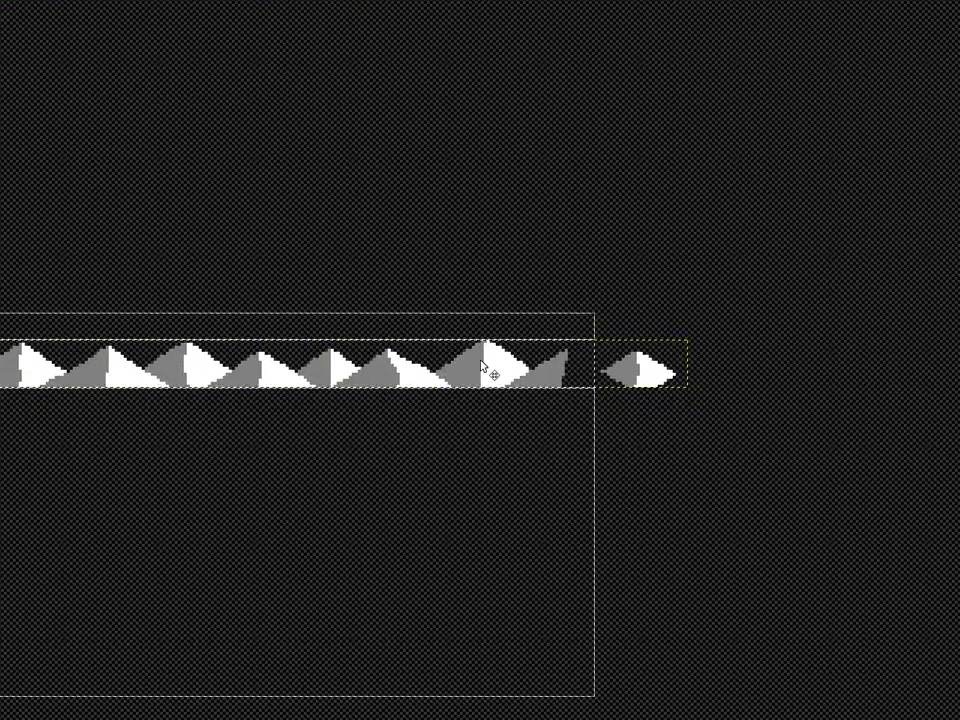
key(Delete)
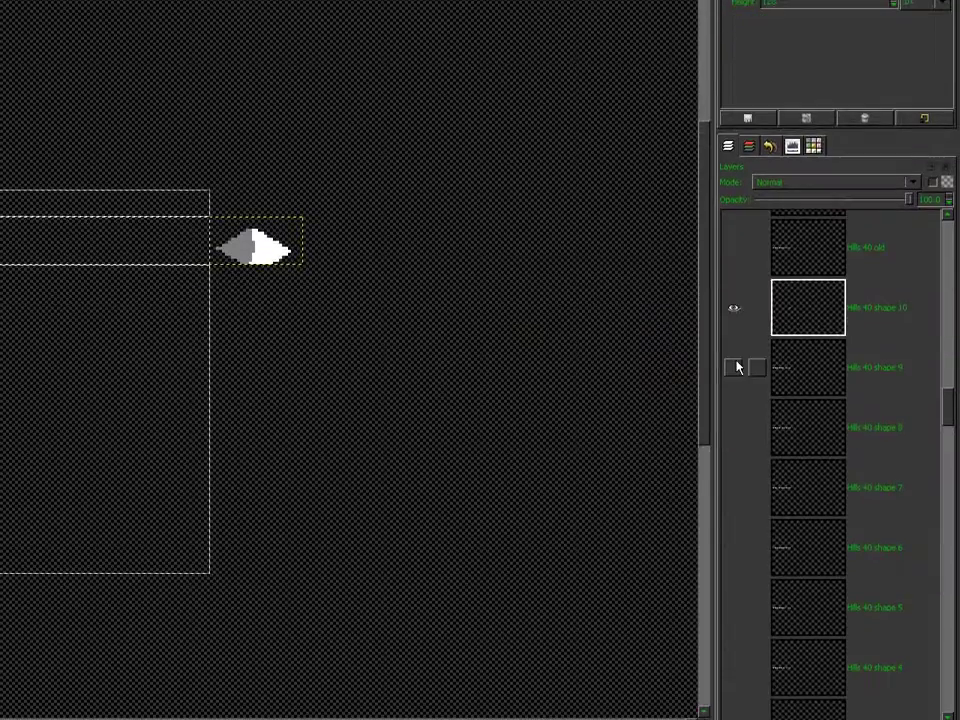
Delete the surplus hills so Hills 40 shape 9 keeps only its eighth hill and shape 8 only its sixth
shift+click(736, 364)
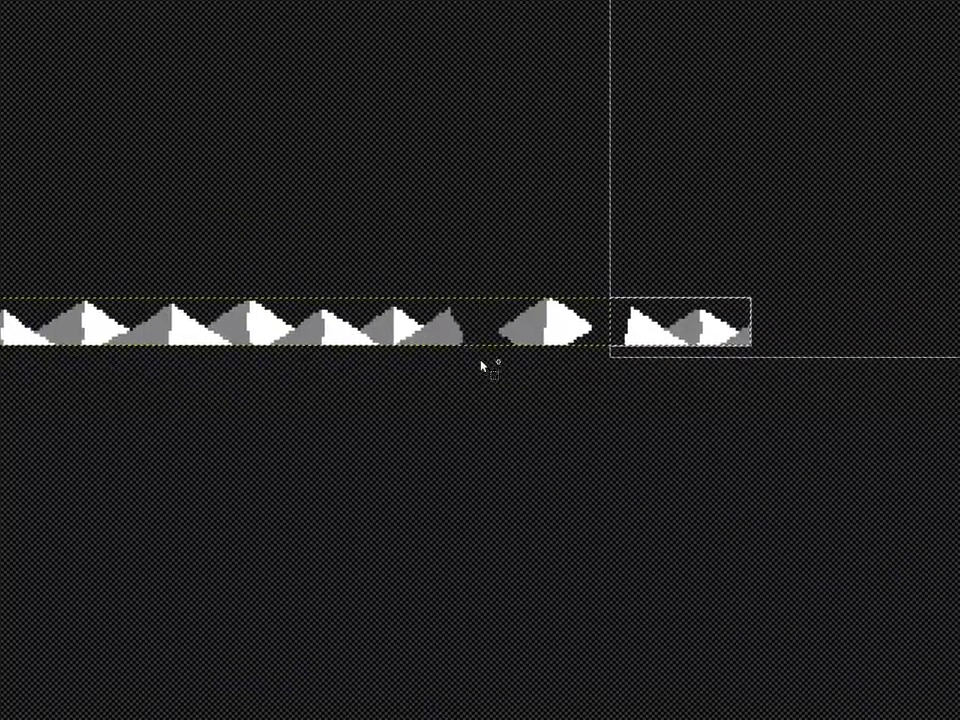
drag(481, 361, 316, 289)
key(Delete)
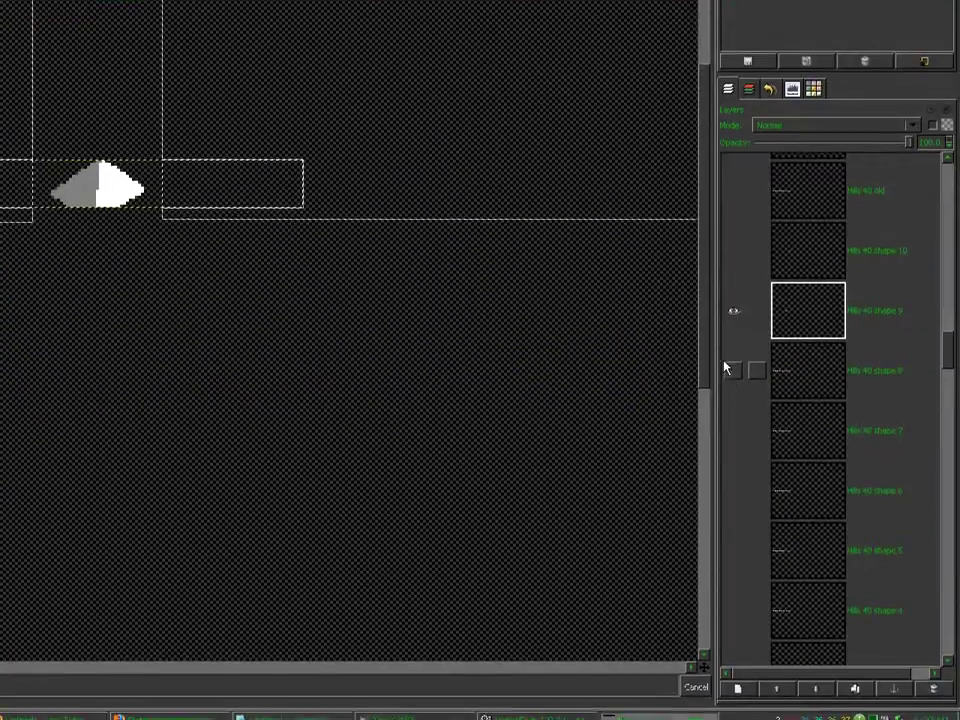
click(731, 369)
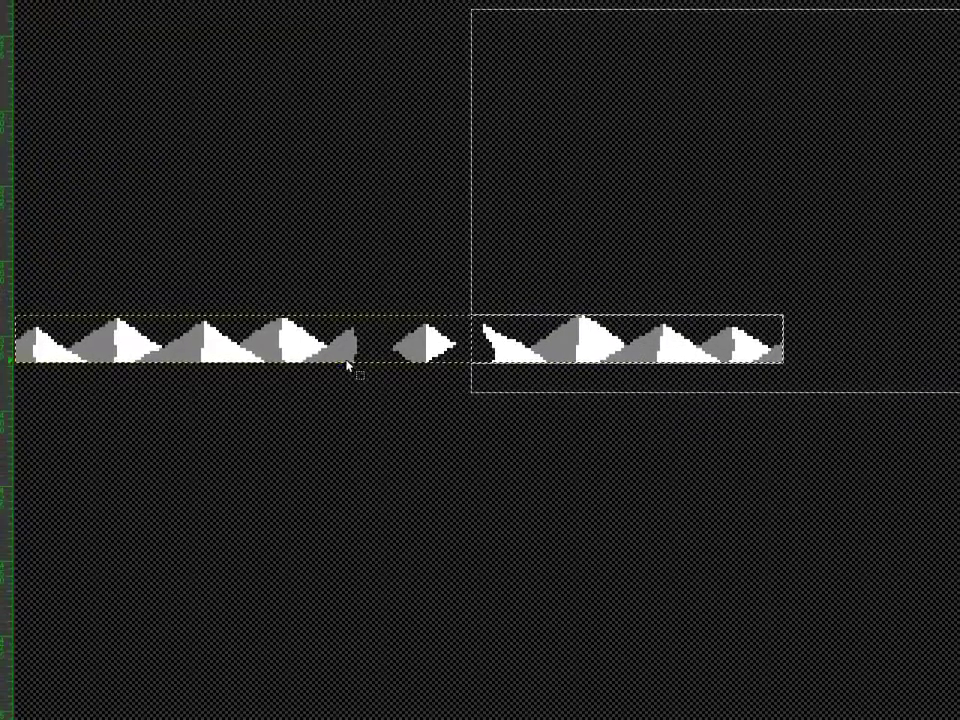
drag(383, 386, 269, 325)
key(Delete)
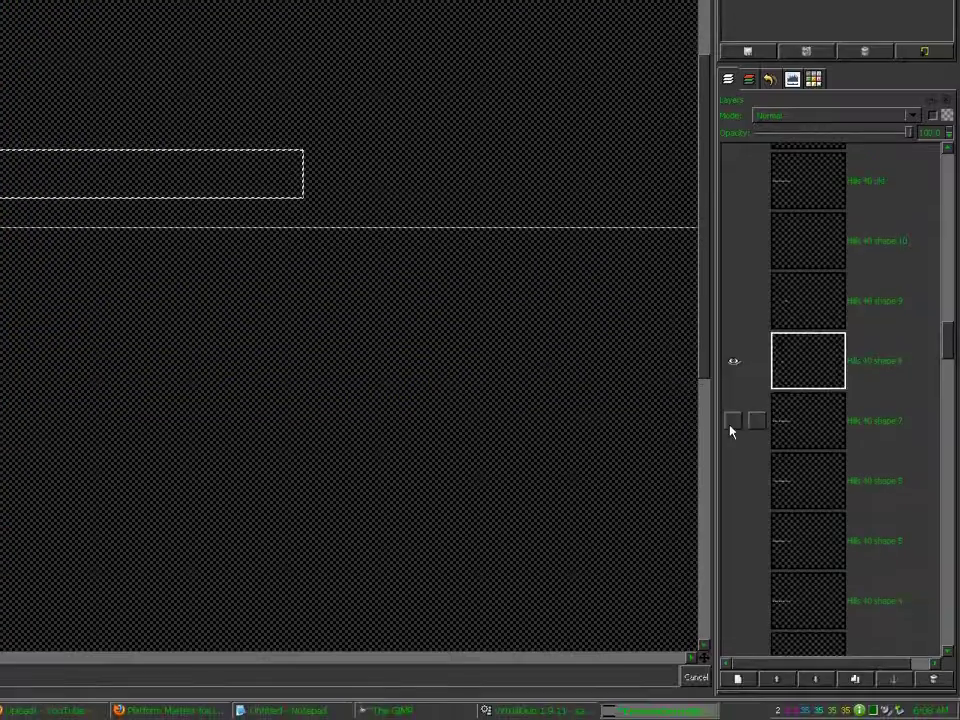
Select and delete the surplus hills on both sides, leaving the fourth hill on Hills 40 shape 7 and the second on shape 6
shift+click(731, 425)
click(793, 427)
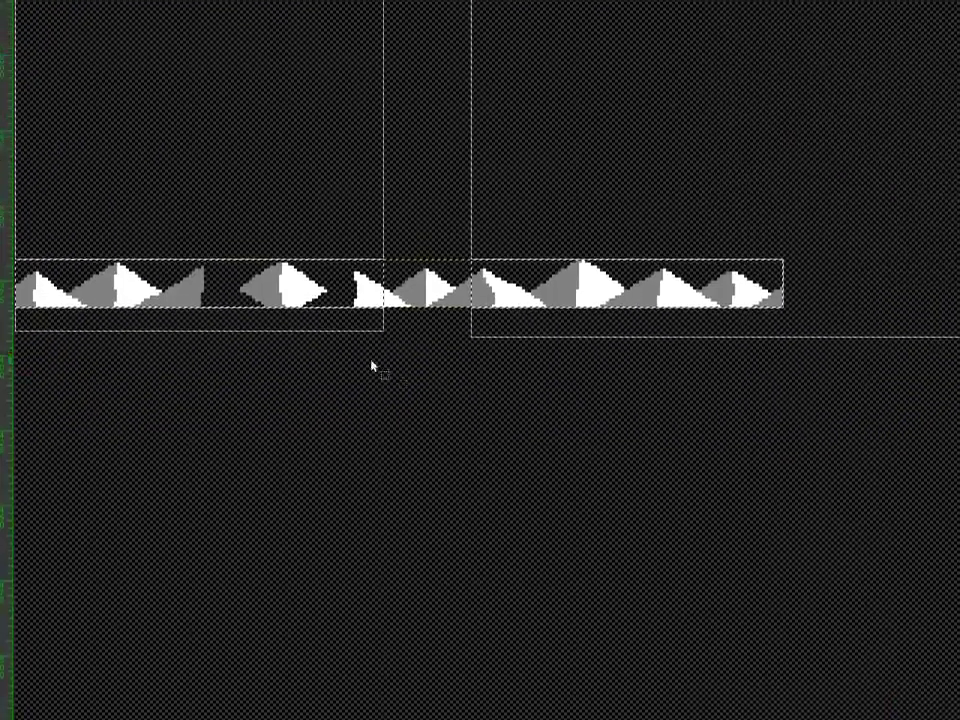
drag(340, 361, 959, 0)
drag(222, 346, 15, 0)
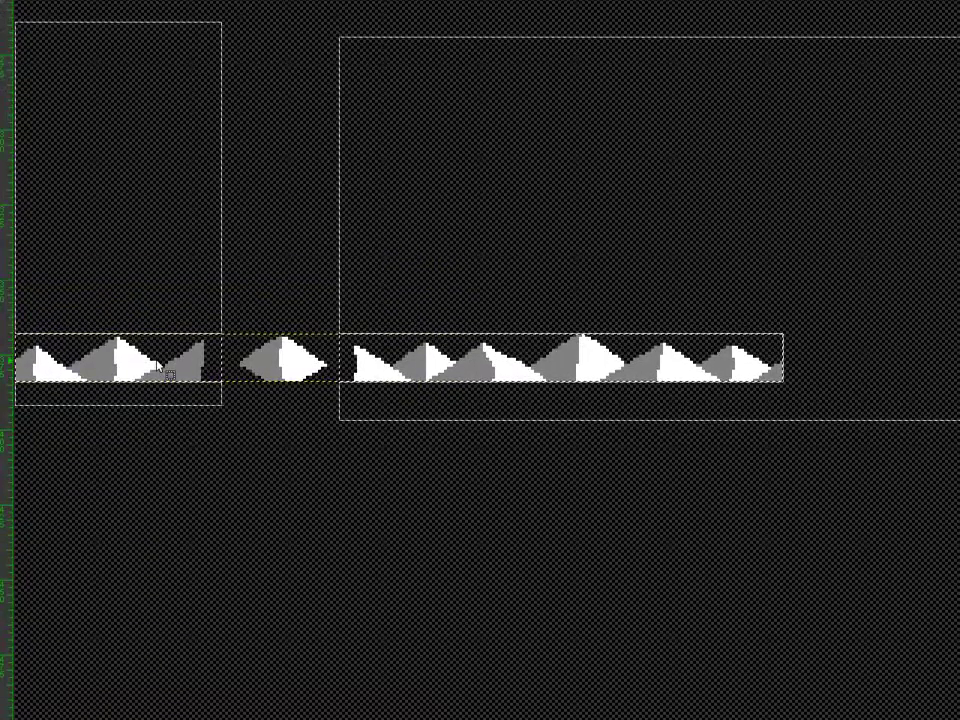
key(Delete)
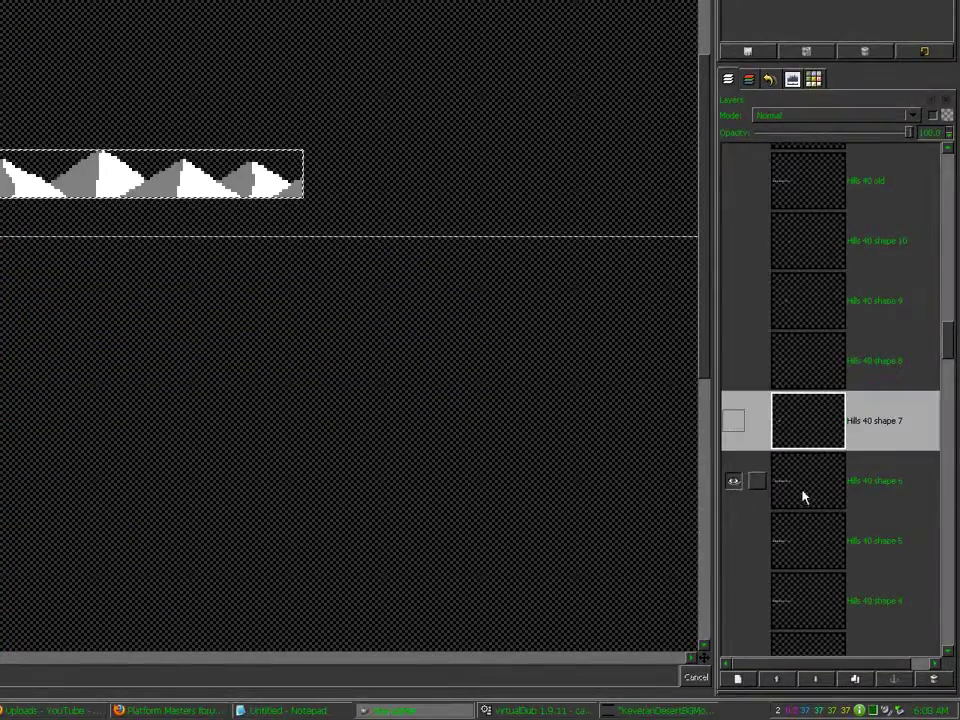
click(803, 491)
drag(186, 334, 959, 0)
drag(47, 365, 15, 0)
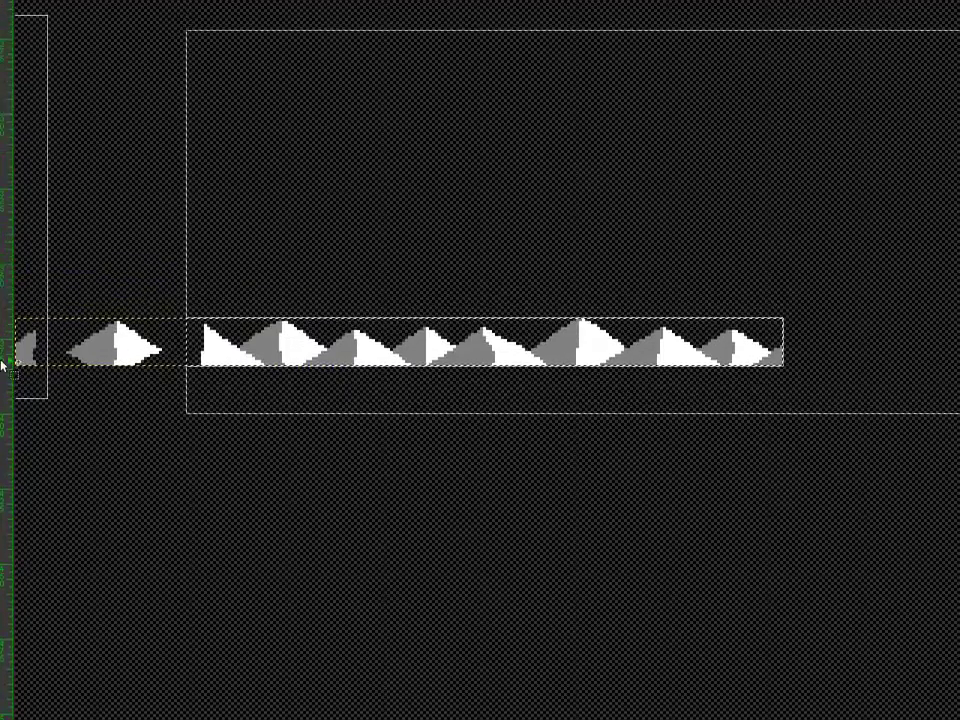
key(Delete)
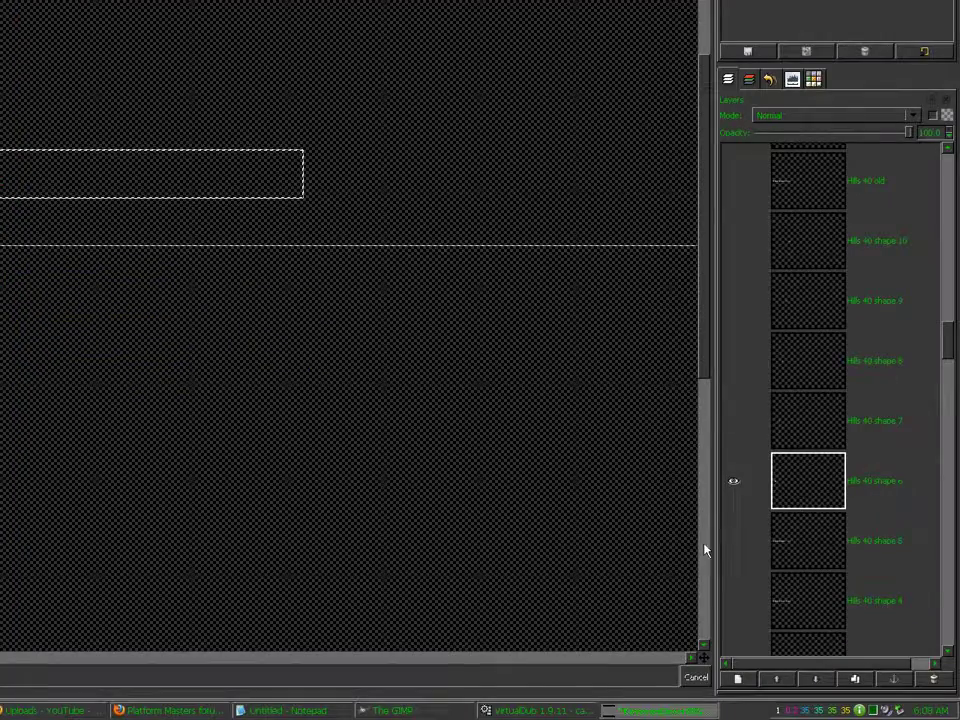
Clear the surrounding hills from Hills 40 shapes 5 and 4, keeping the ninth hill on shape 5 and the seventh on shape 4
click(732, 541)
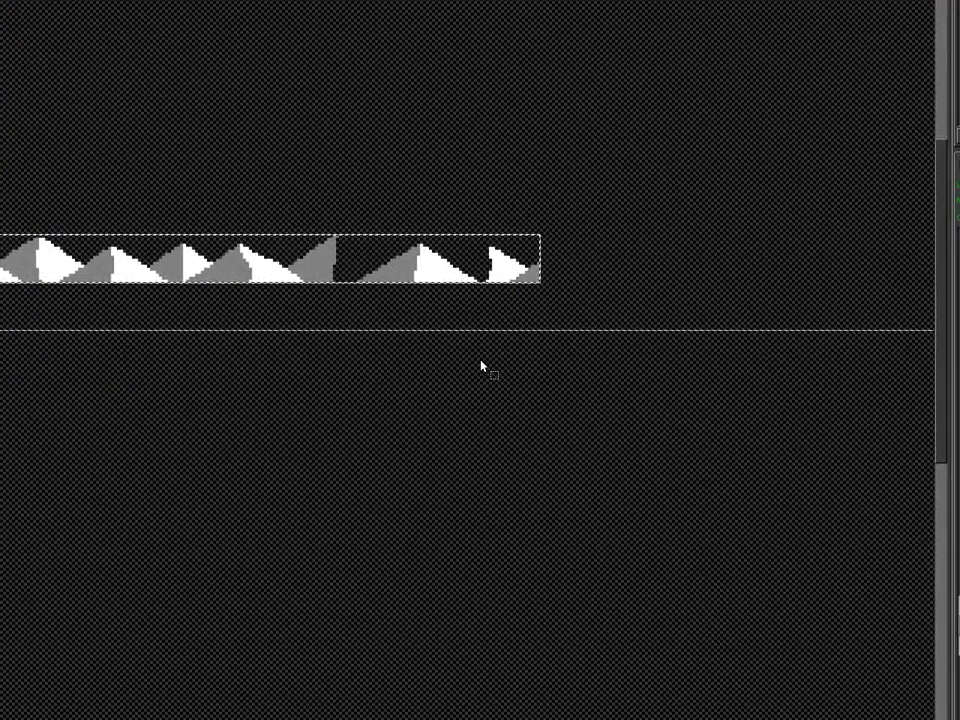
drag(482, 358, 959, 0)
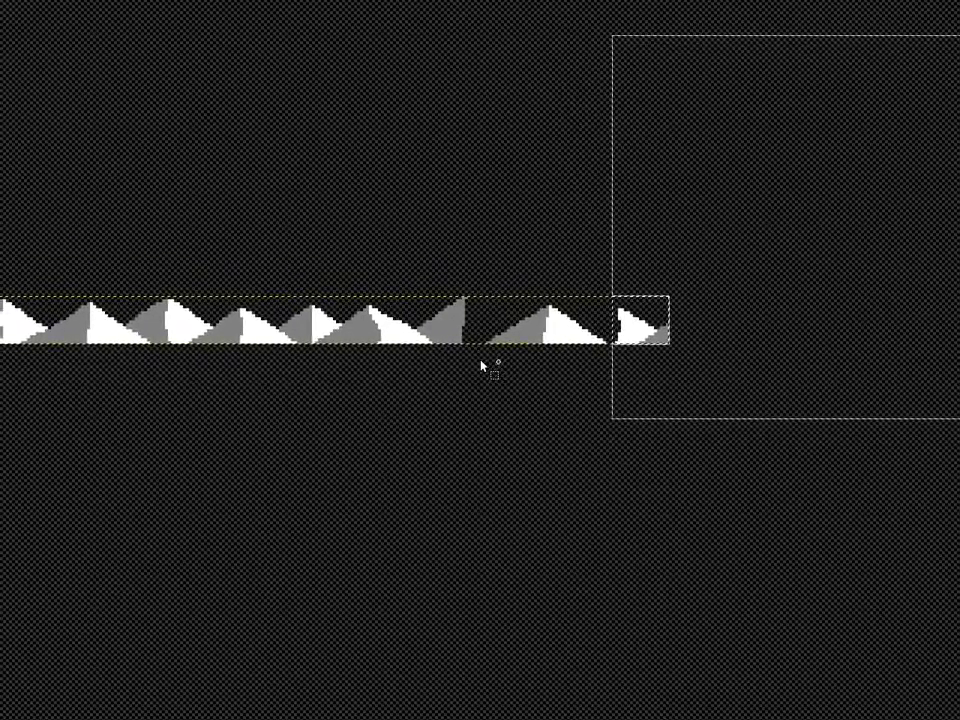
drag(480, 360, 0, 0)
key(ctrl+k)
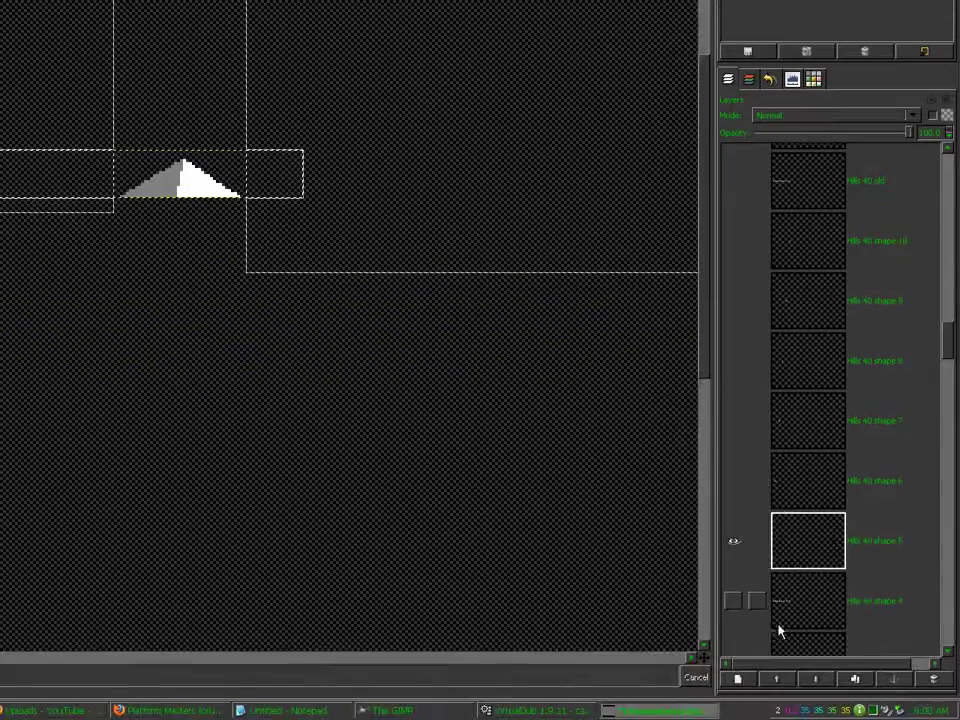
click(733, 601)
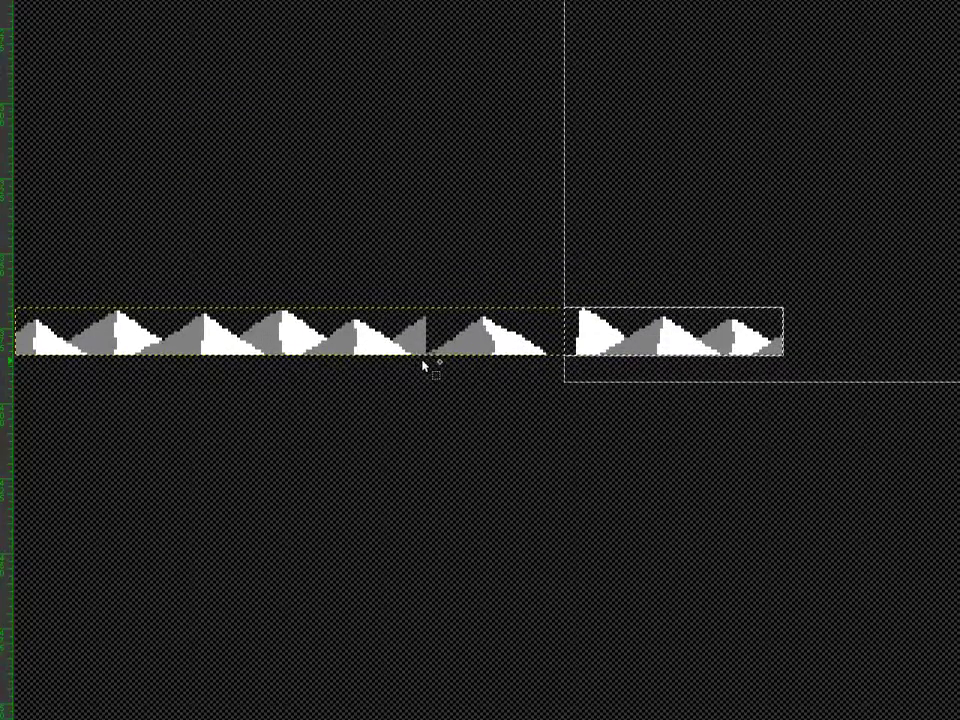
drag(425, 361, 15, 0)
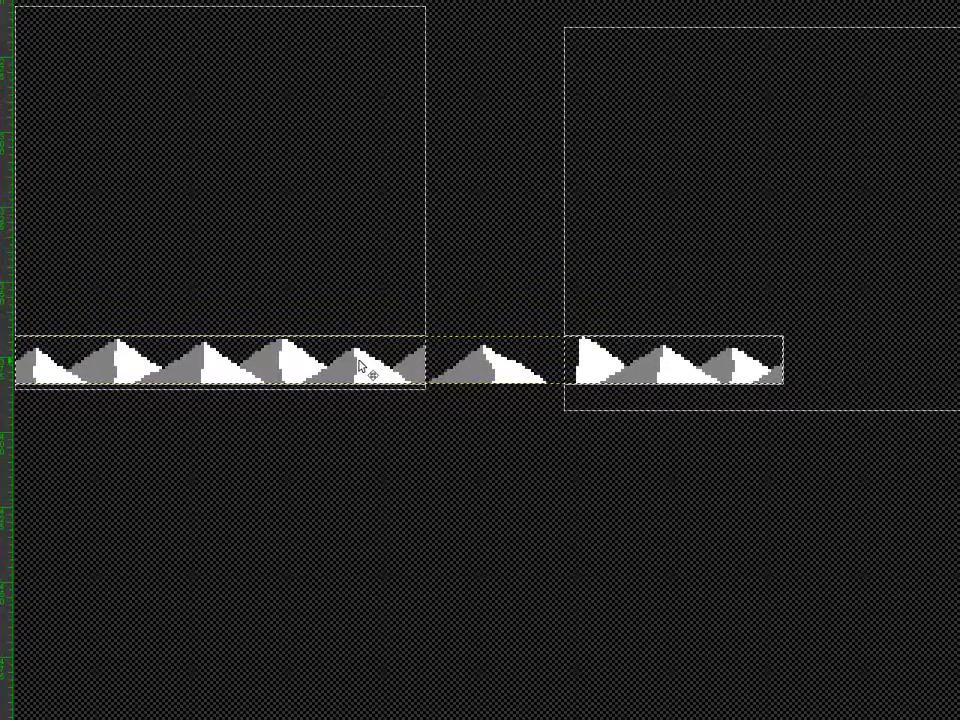
key(Delete)
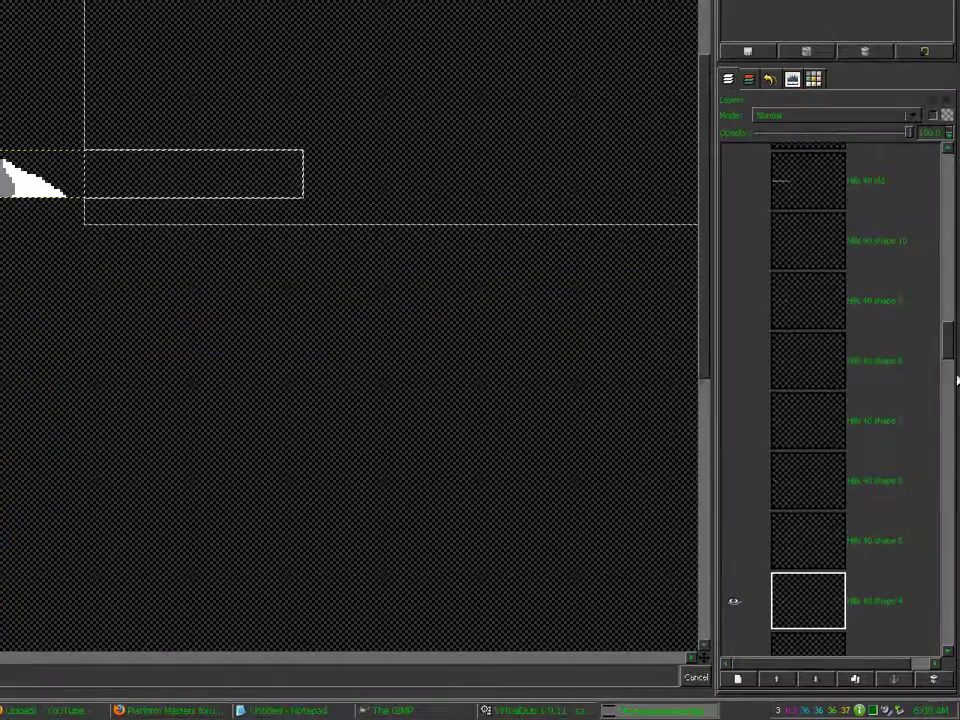
Show only Hills 40 shape 3 and delete all hills on both sides of its isolated fifth hill
drag(949, 361, 952, 382)
shift+click(733, 338)
click(733, 338)
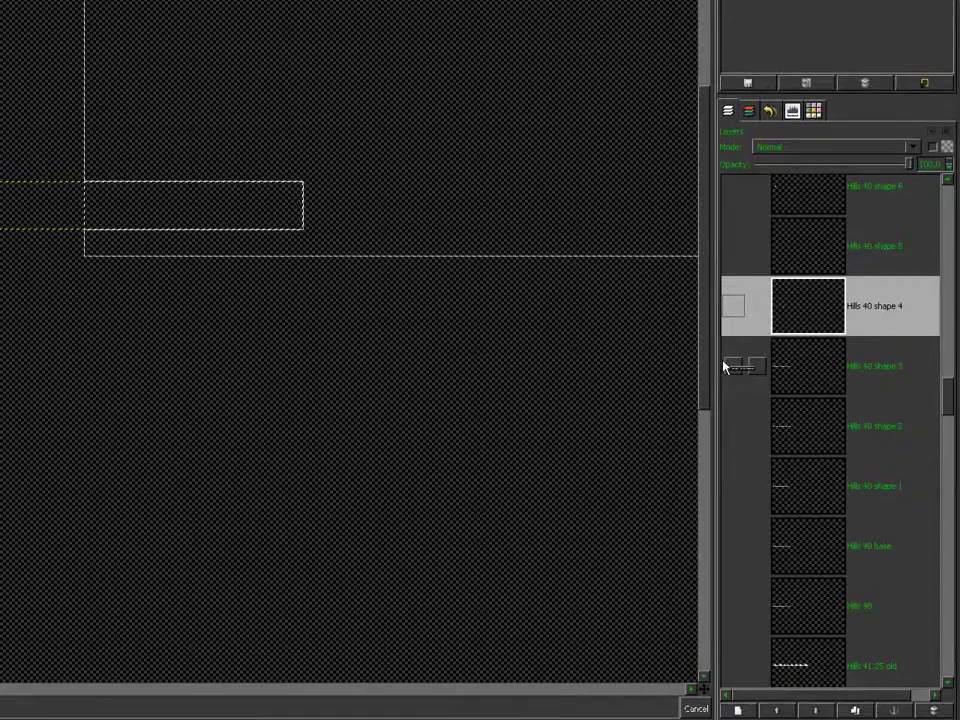
click(732, 366)
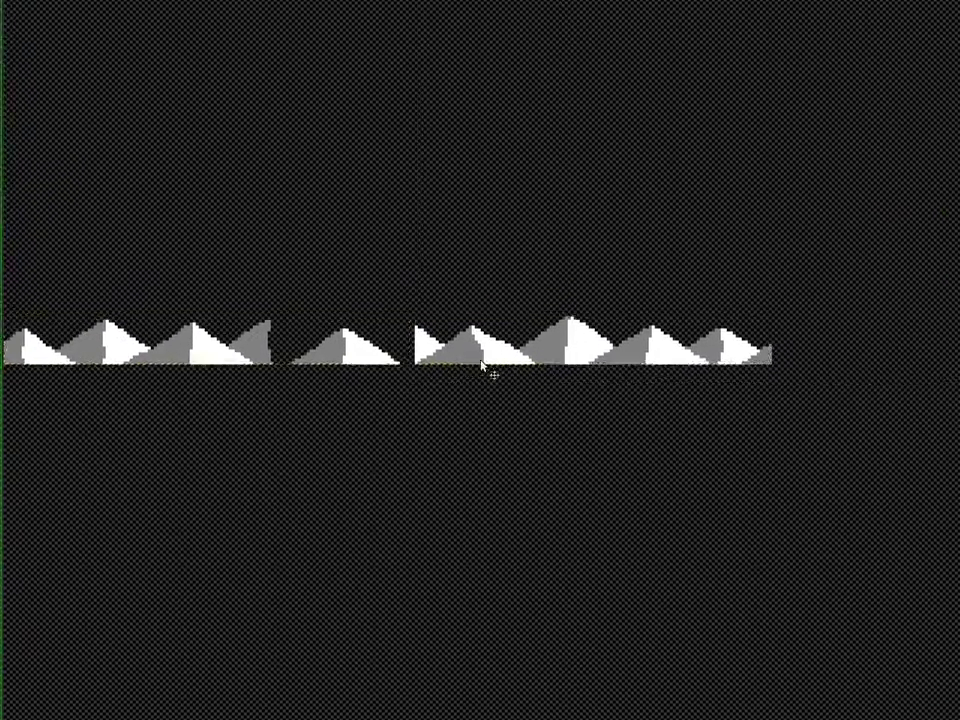
key(r)
drag(409, 382, 959, 0)
drag(282, 376, 4, 0)
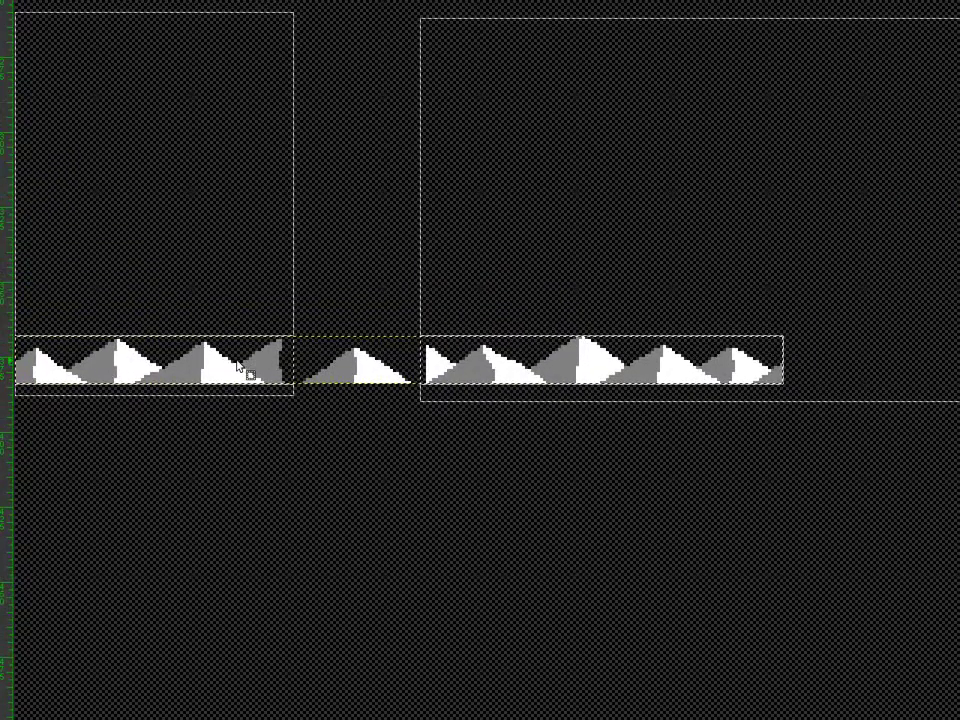
key(Delete)
Show only Hills 40 shape 2 and delete all hills on both sides of its isolated third hill
click(733, 346)
click(733, 393)
key(Page_Down)
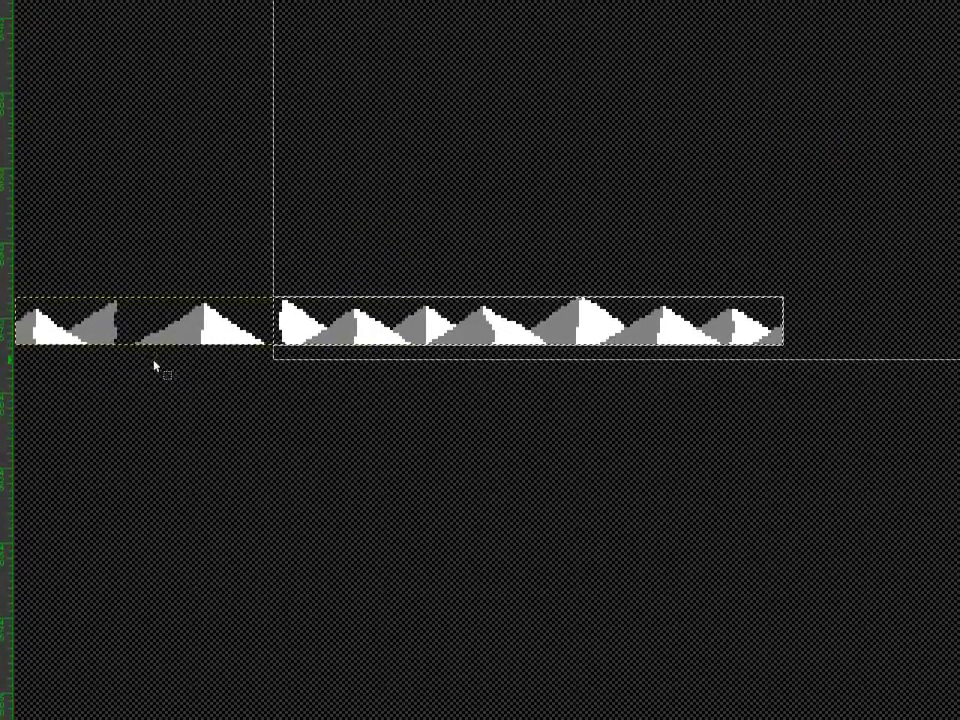
shift+drag(125, 353, 10, 0)
key(Delete)
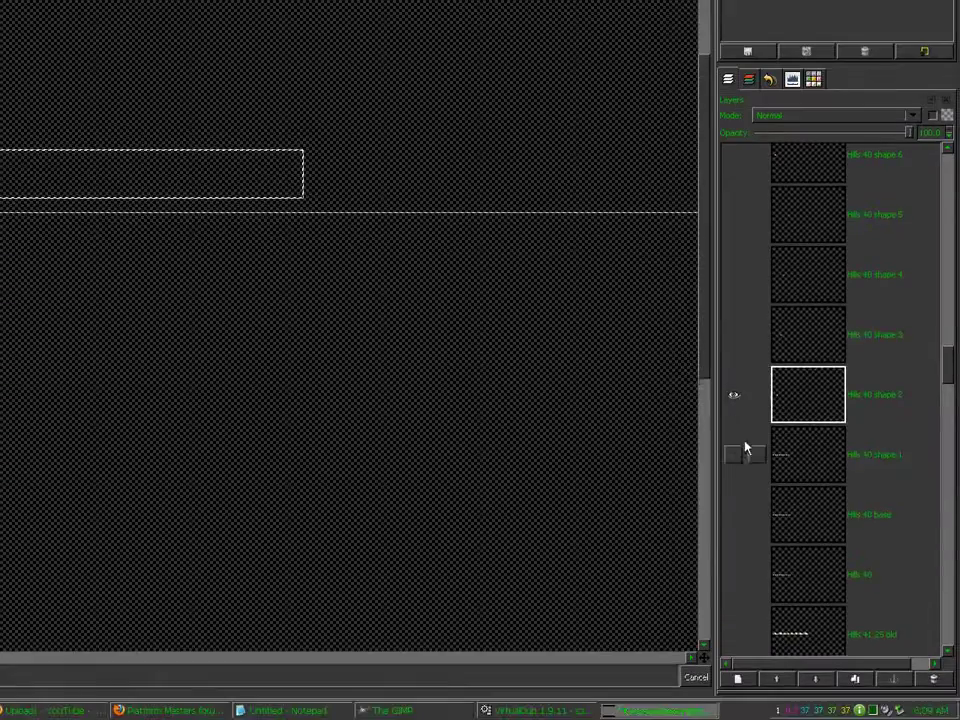
Show only Hills 40 shape 1 and cut the middle hills, keeping the grey corner piece at the strip's far end
click(733, 394)
click(733, 454)
click(799, 454)
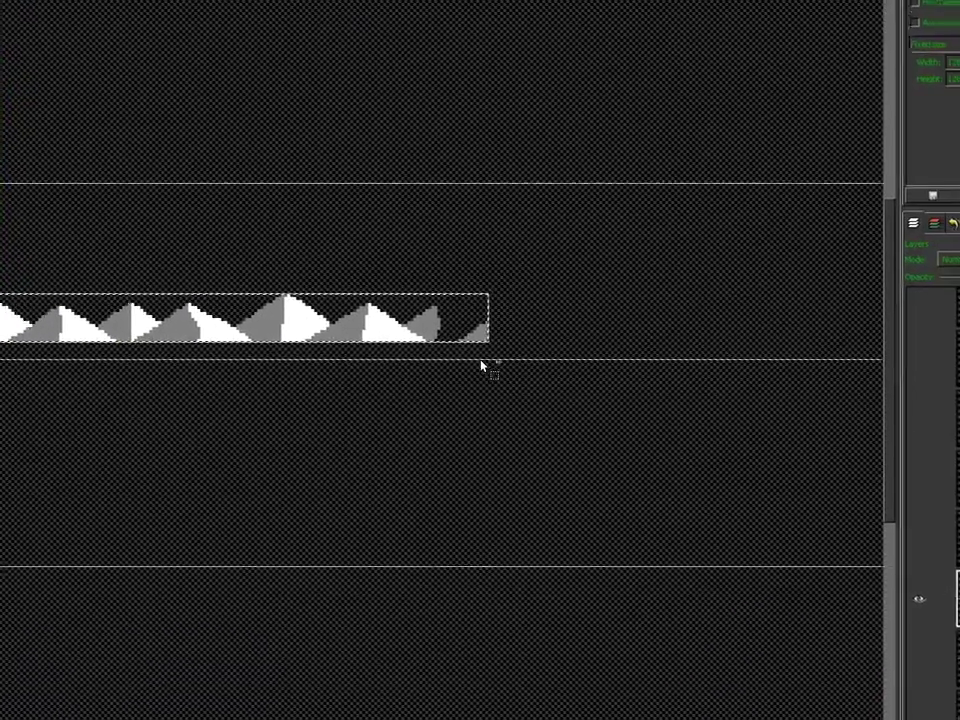
key(ctrl+x)
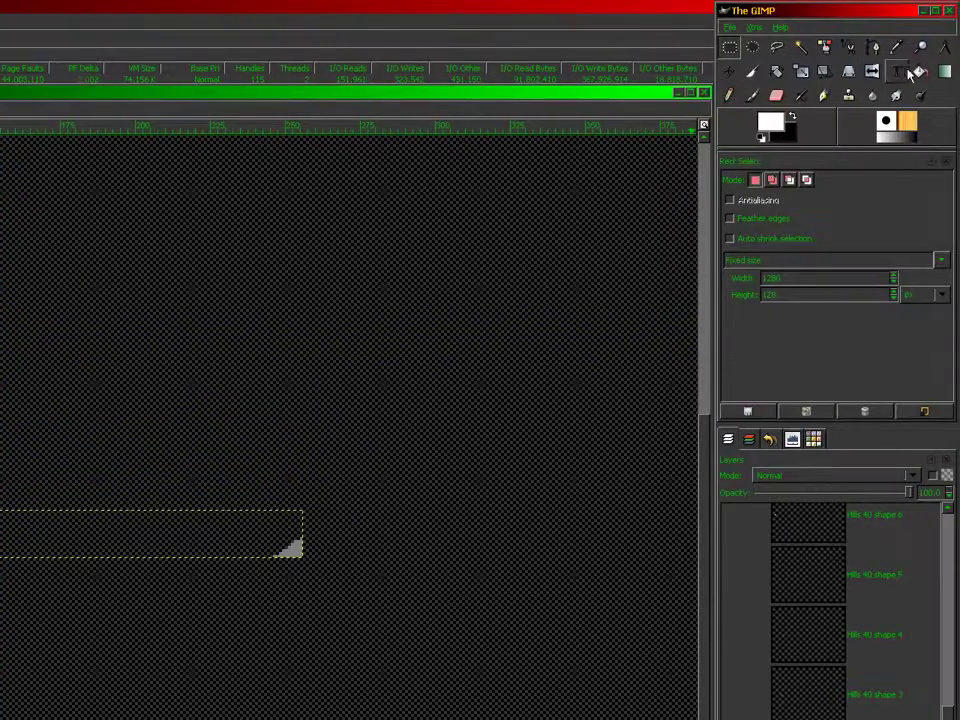
Bucket-fill the grey areas of Hills 40 shape 1 at both ends of the strip with white
click(920, 72)
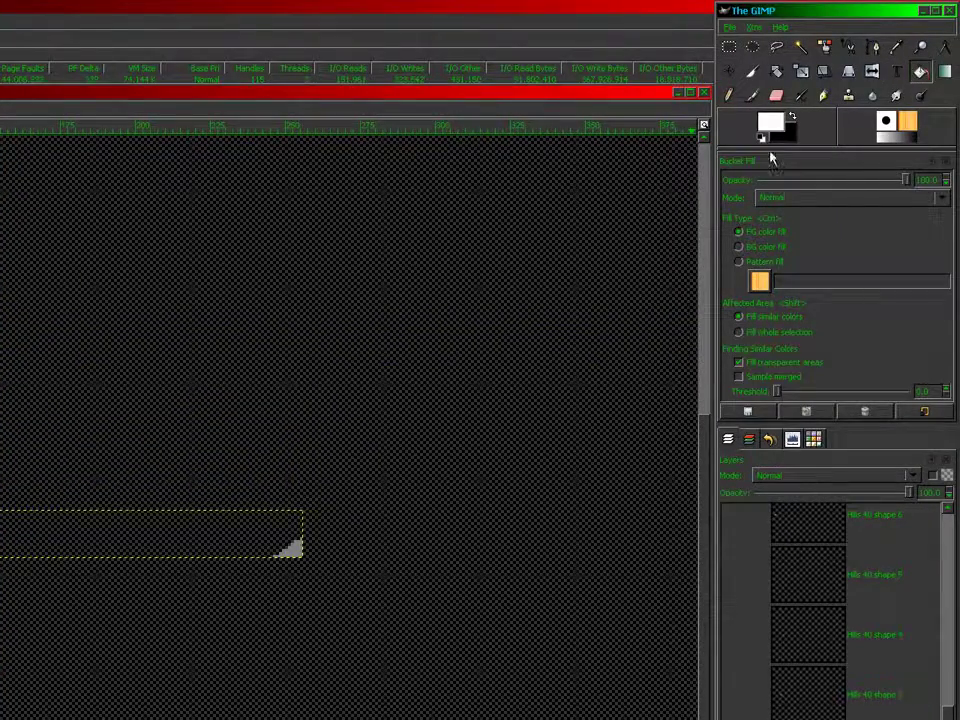
click(795, 118)
click(794, 117)
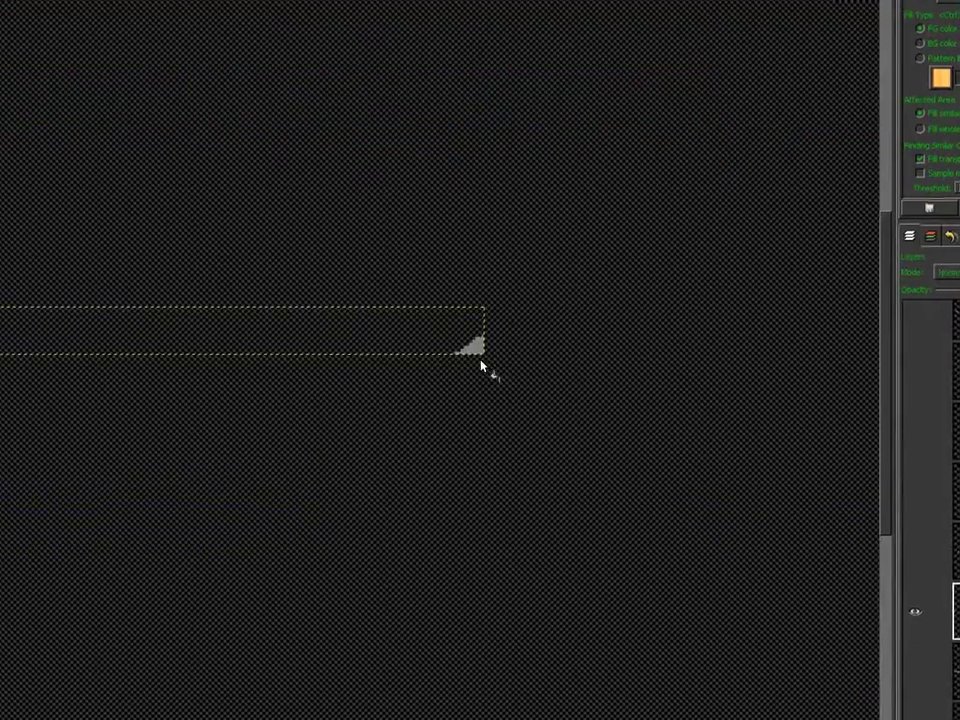
click(298, 549)
click(39, 361)
click(36, 362)
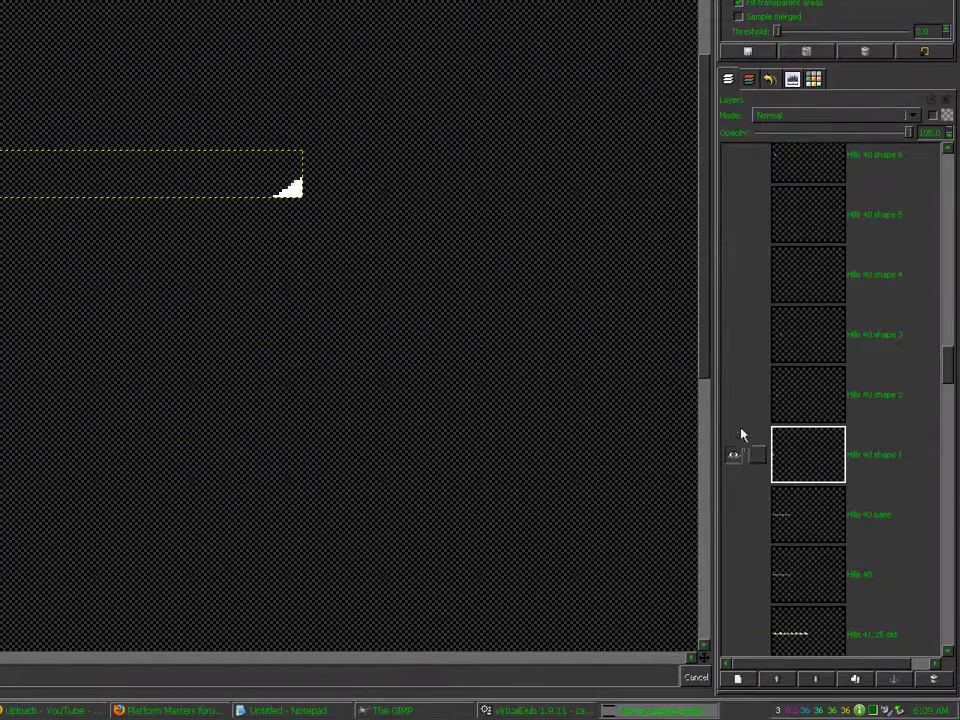
Make Hills 40 shapes 2 to 5 visible alongside shape 1 and fill the grey side of shape 2's hill with white
click(733, 454)
click(733, 396)
click(733, 337)
click(732, 358)
click(733, 298)
click(786, 483)
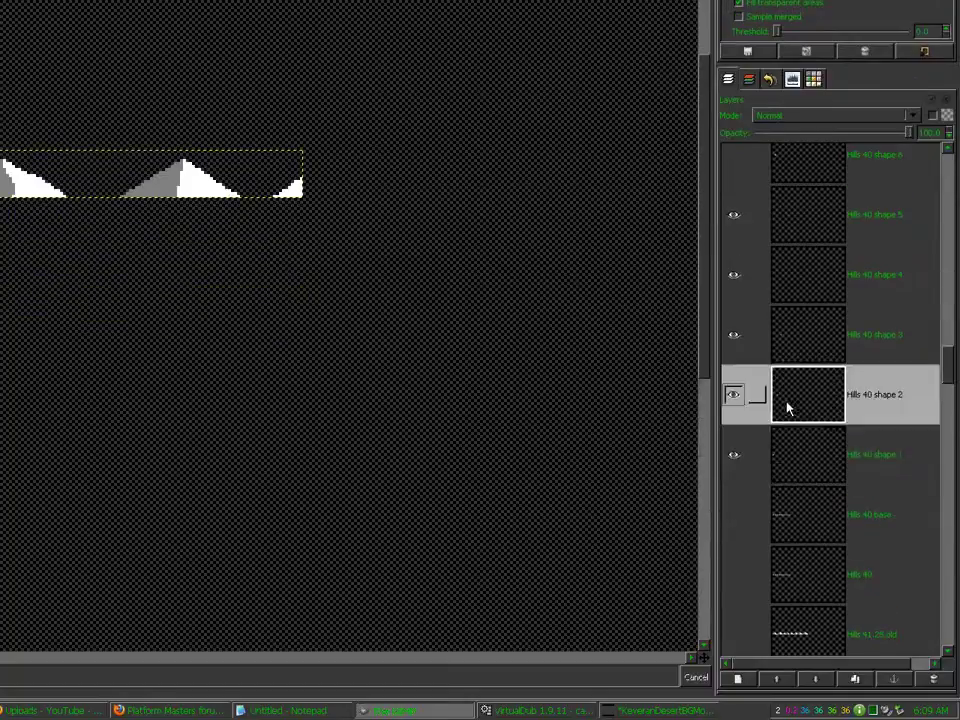
click(188, 360)
Fill the grey sides of the hills on Hills 40 shapes 3, 4 and 5 with white, each on its own layer
click(785, 359)
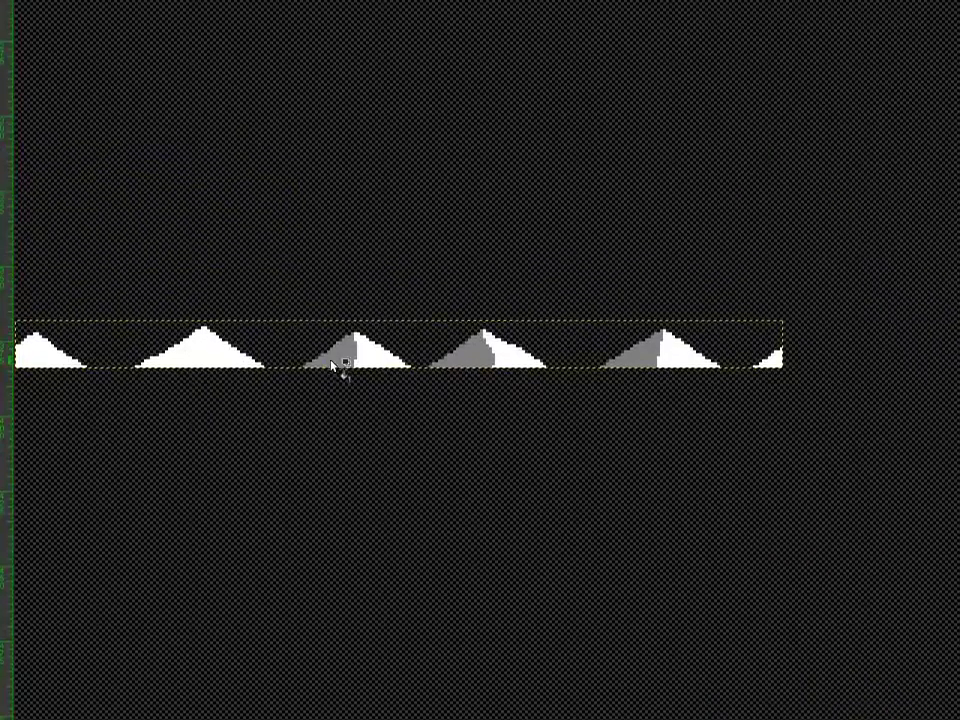
click(333, 361)
click(785, 299)
click(431, 369)
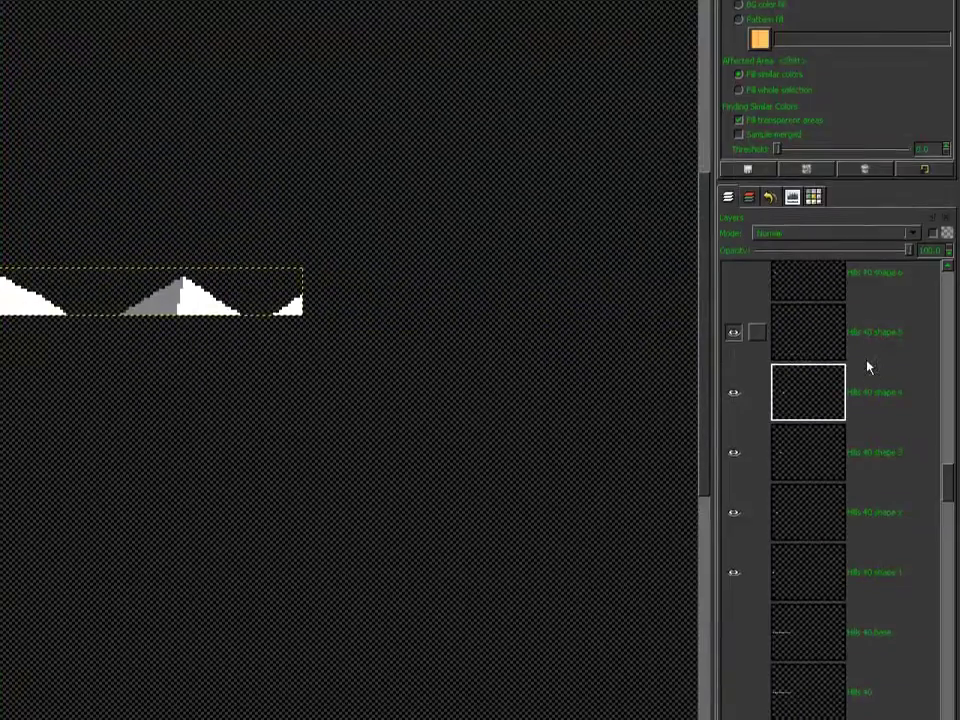
click(867, 342)
click(481, 361)
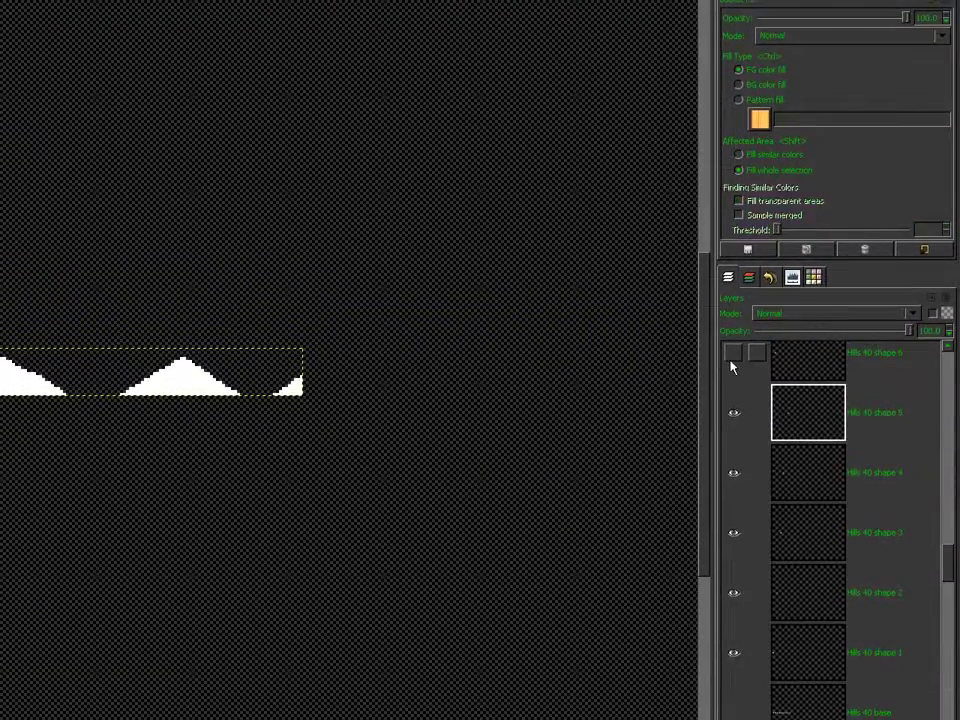
Hide the Hills 40 shape 1 to shape 5 layers, then show and select the Hills 40 shape 6 layer
shift+click(731, 361)
click(733, 515)
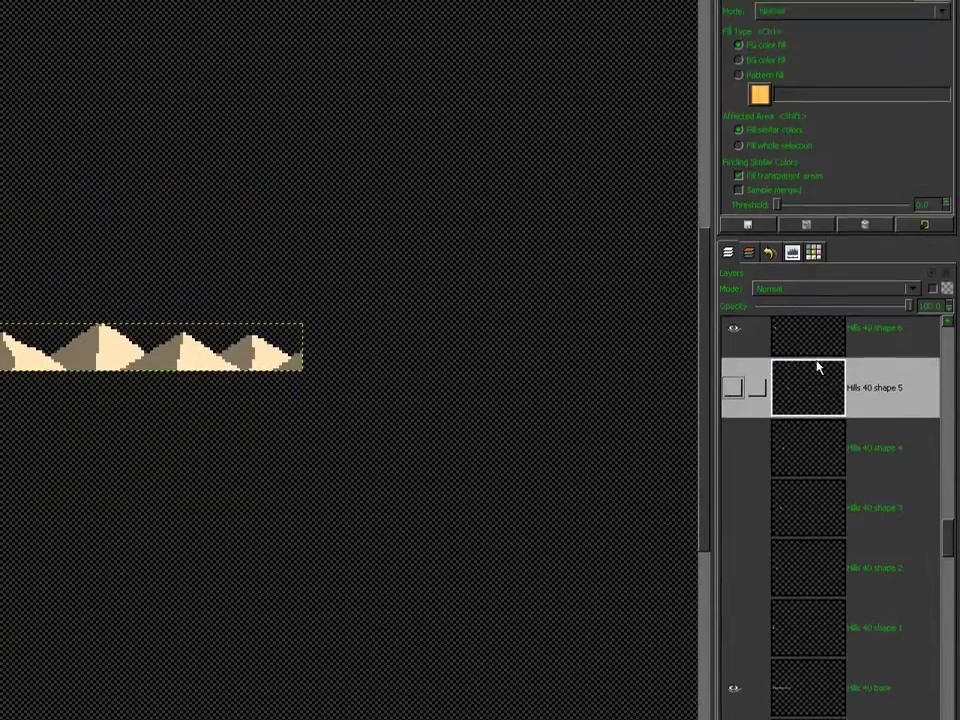
click(807, 164)
Set the Pencil to the Circle (01) brush and save the image
click(728, 95)
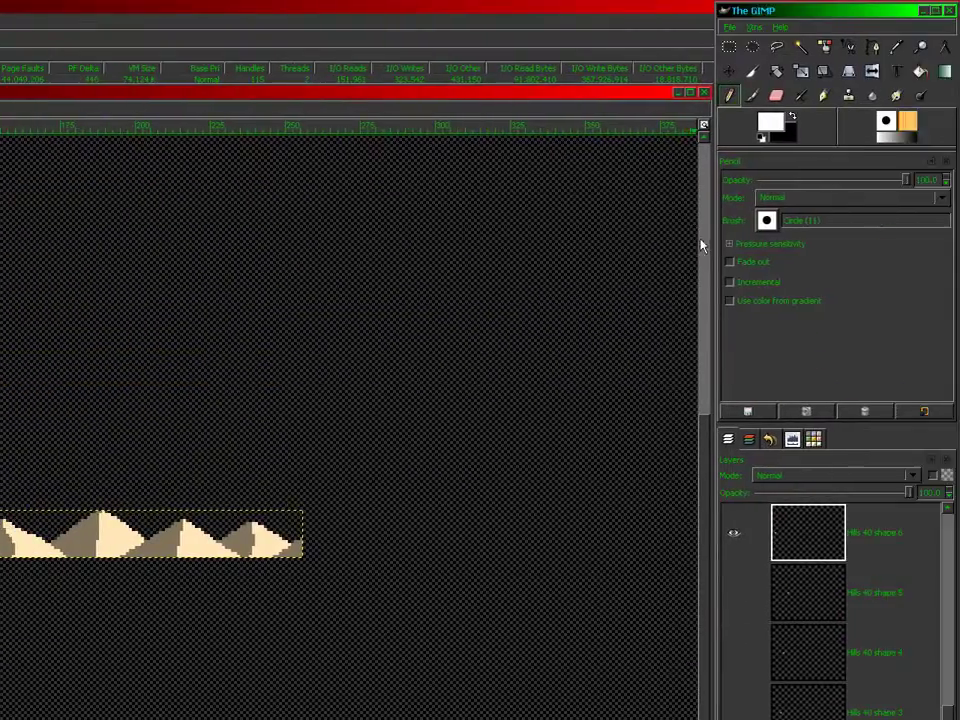
click(766, 221)
click(800, 318)
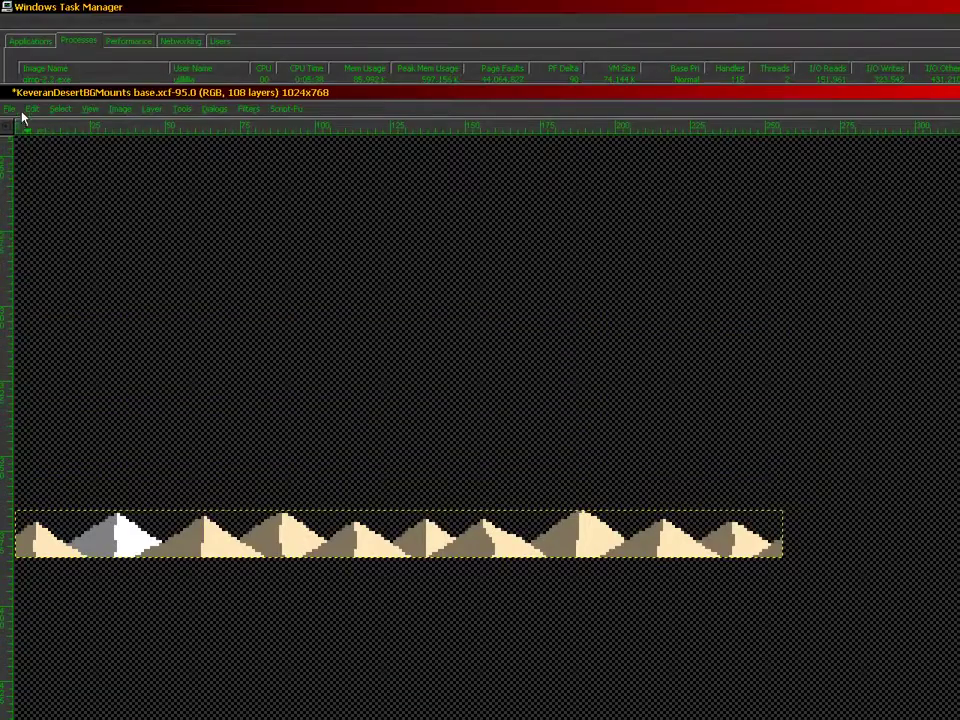
click(12, 110)
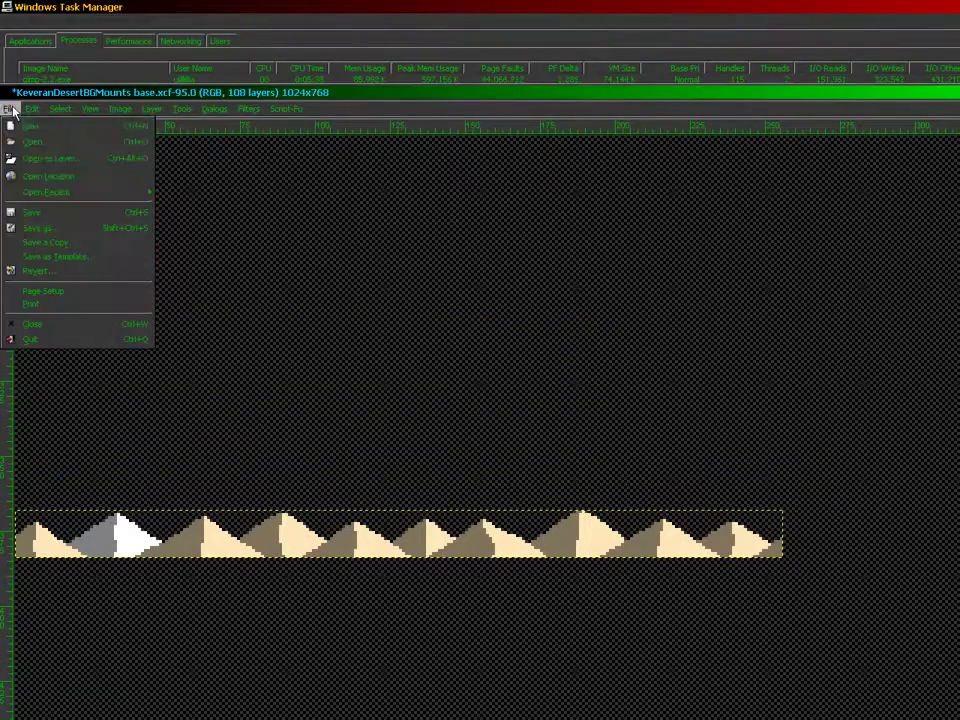
click(32, 212)
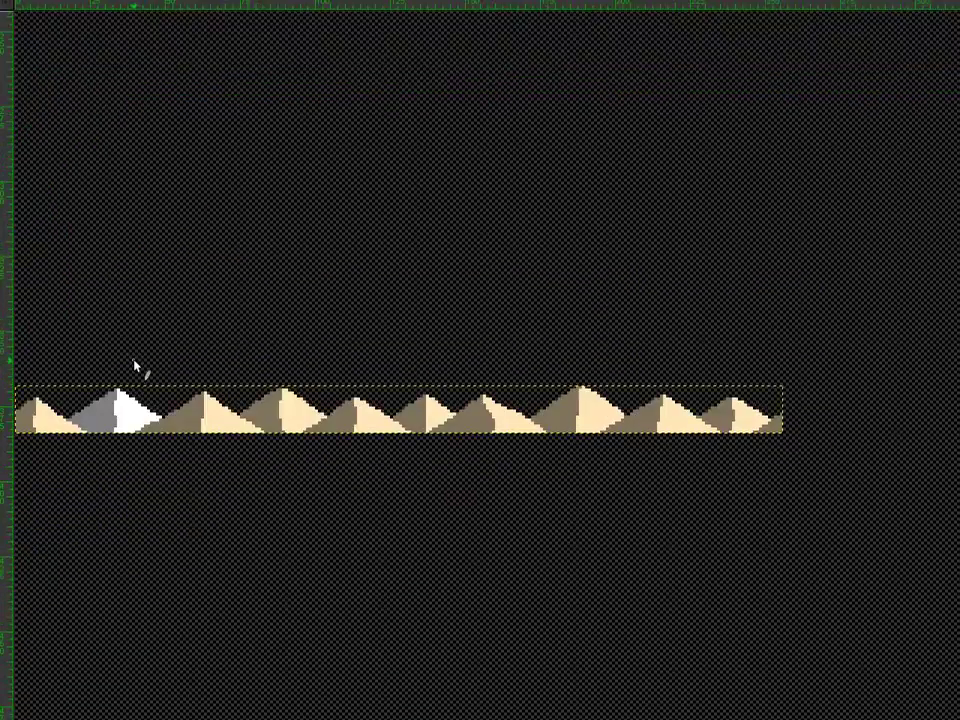
On Hills 40 shape 6, extend the second hill's slopes down to the base line in white and fill the hill solid white
key(4)
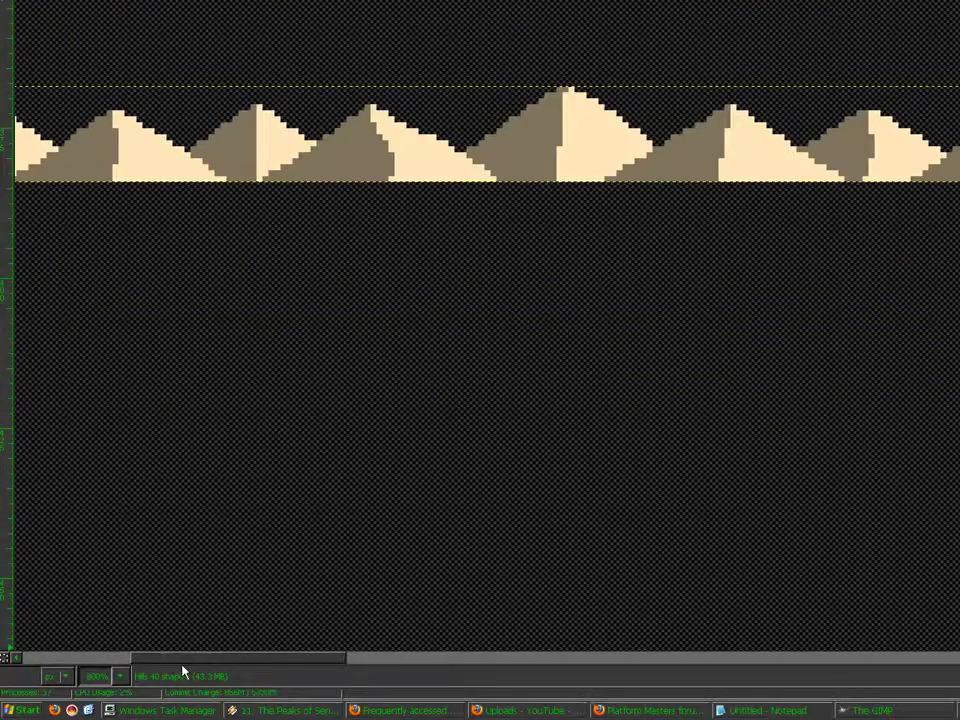
drag(182, 662, 77, 662)
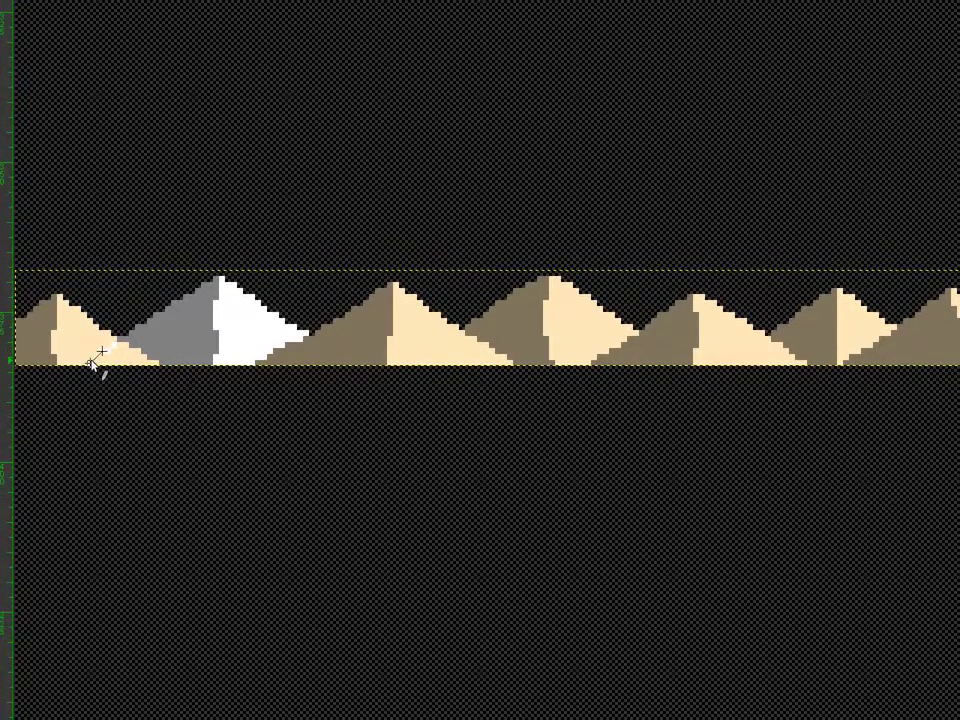
shift+click(90, 361)
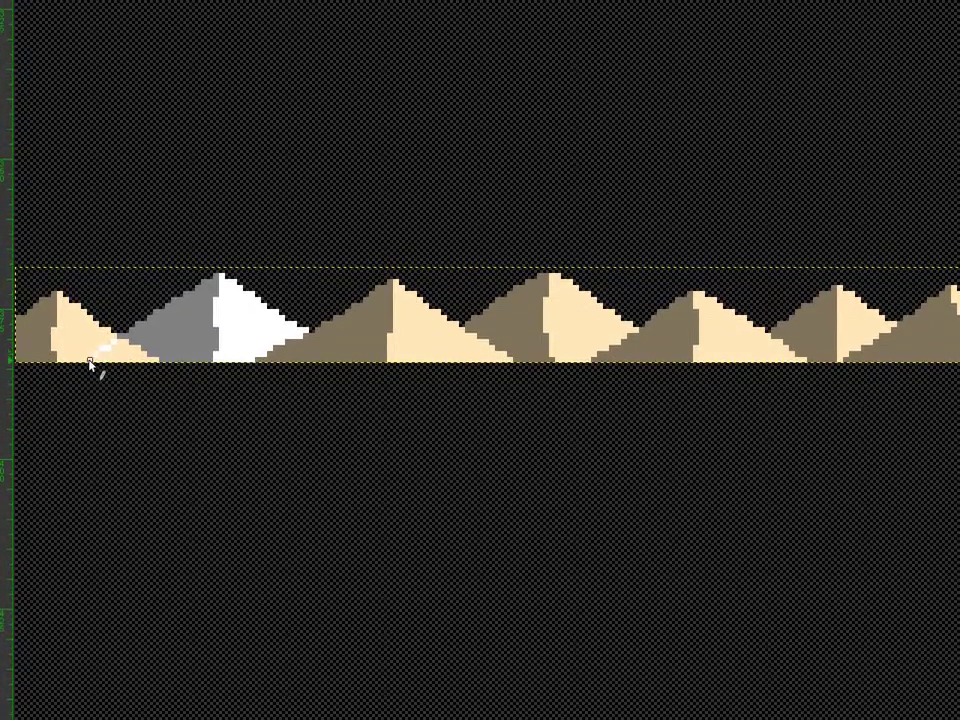
shift+click(84, 363)
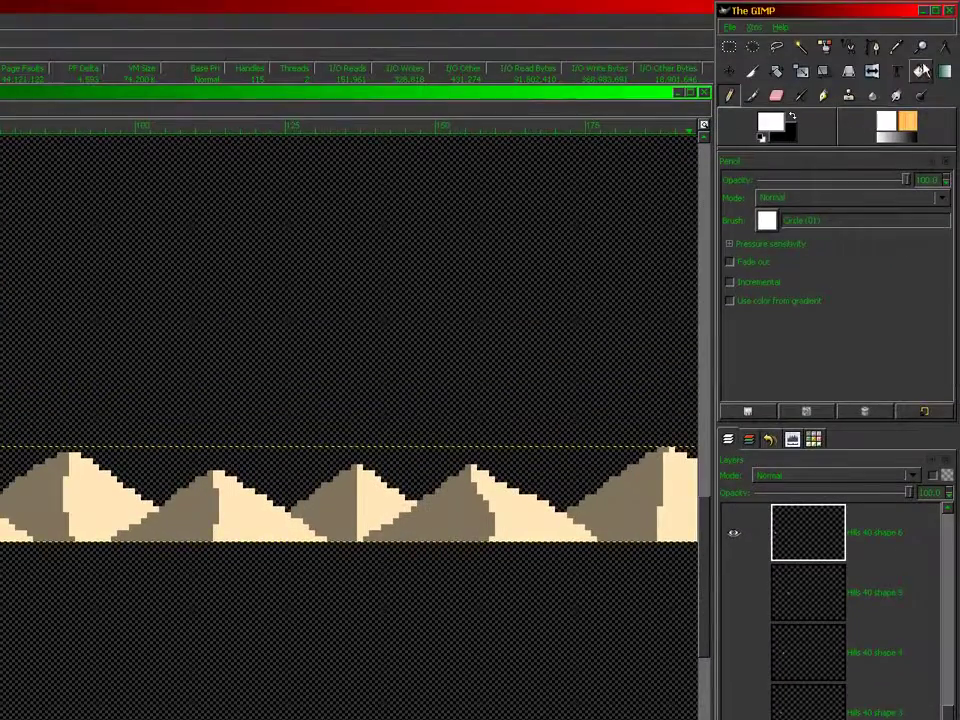
key(shift+b)
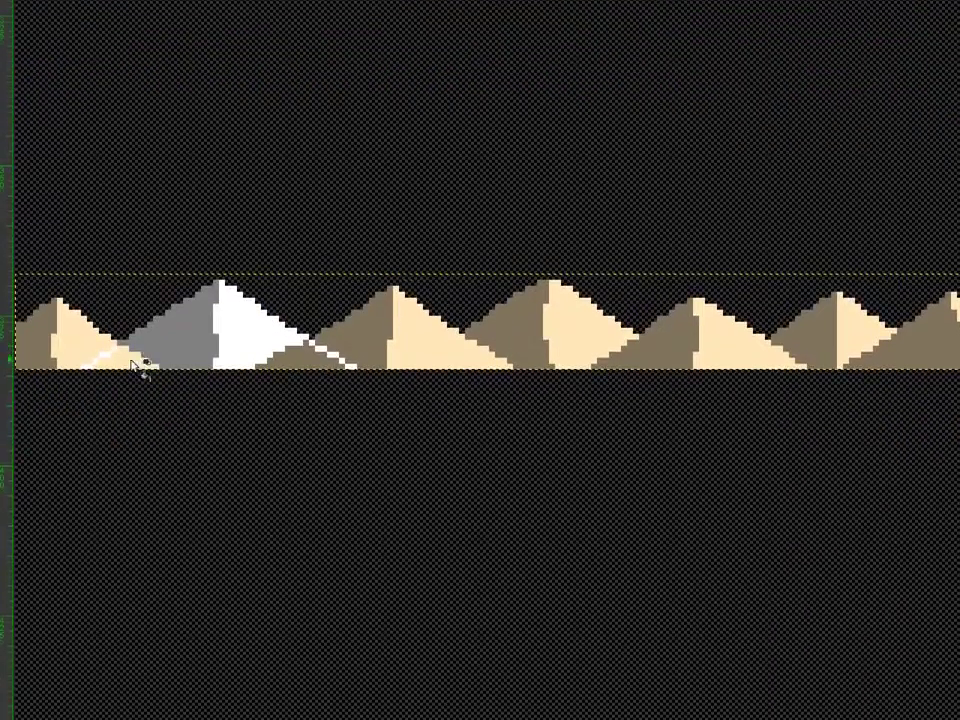
click(137, 362)
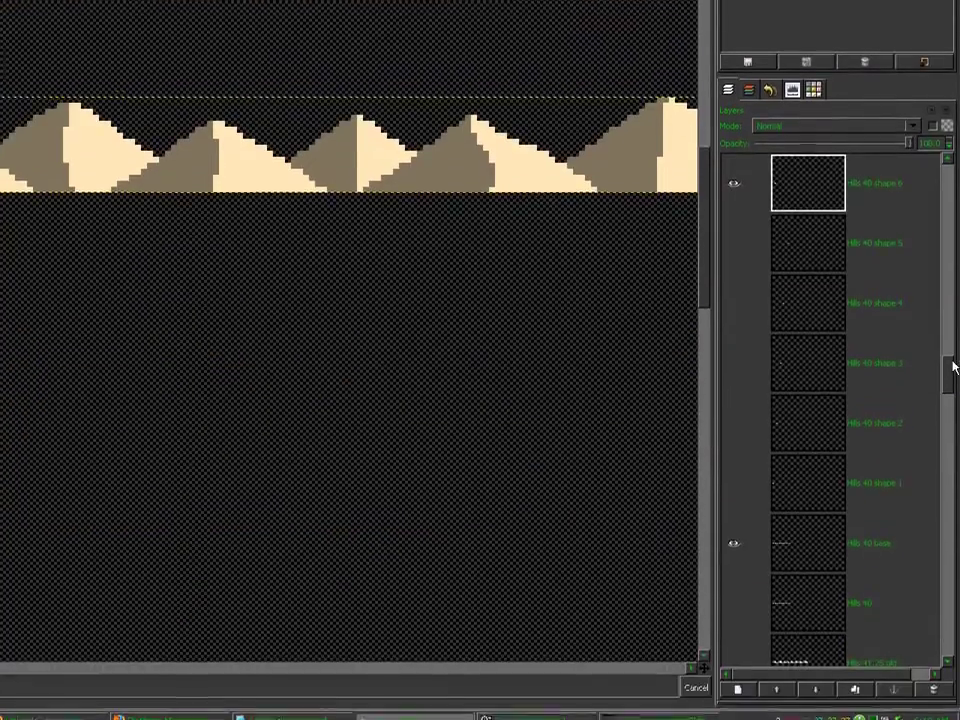
Show the Hills 40 shape 7 layer, extend the fourth hill's slopes to the base line in white and fill it solid white
scroll(947, 669, up, 5)
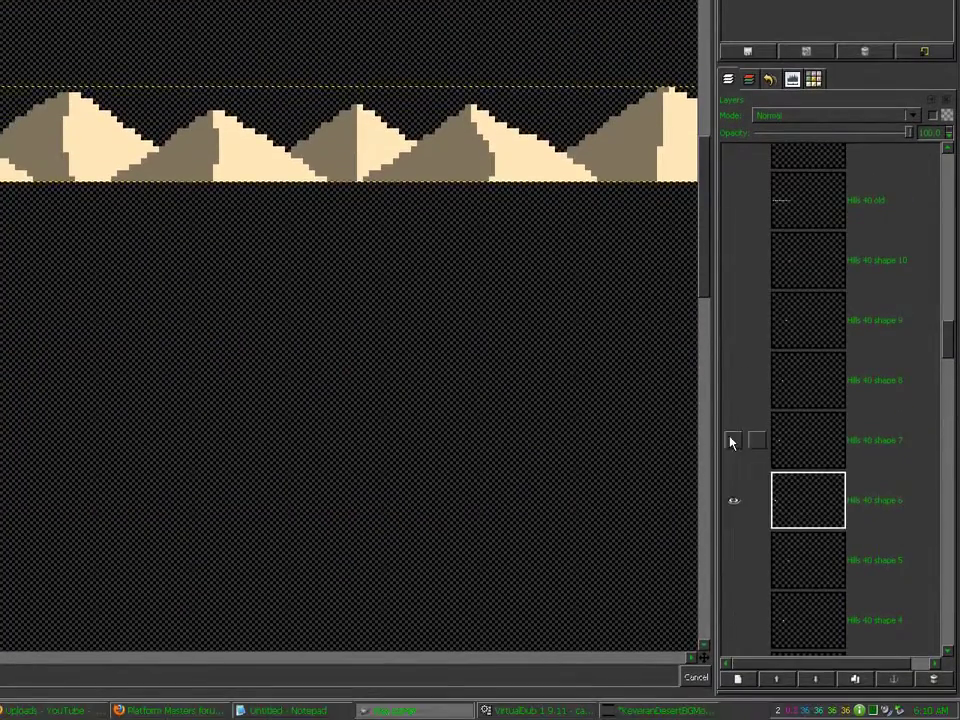
click(731, 441)
click(789, 441)
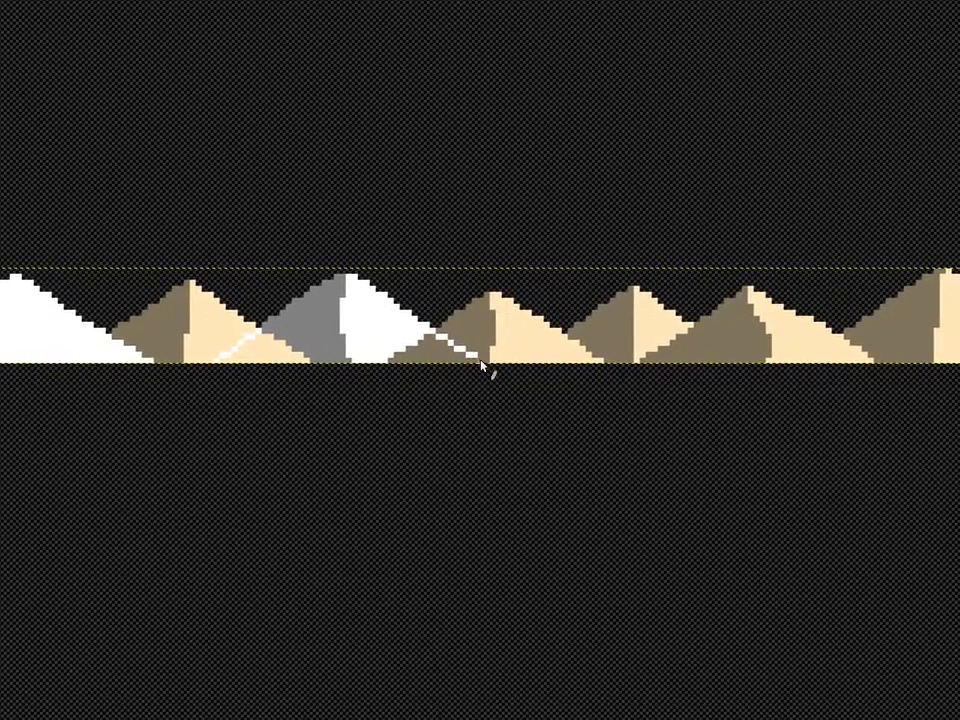
click(481, 363)
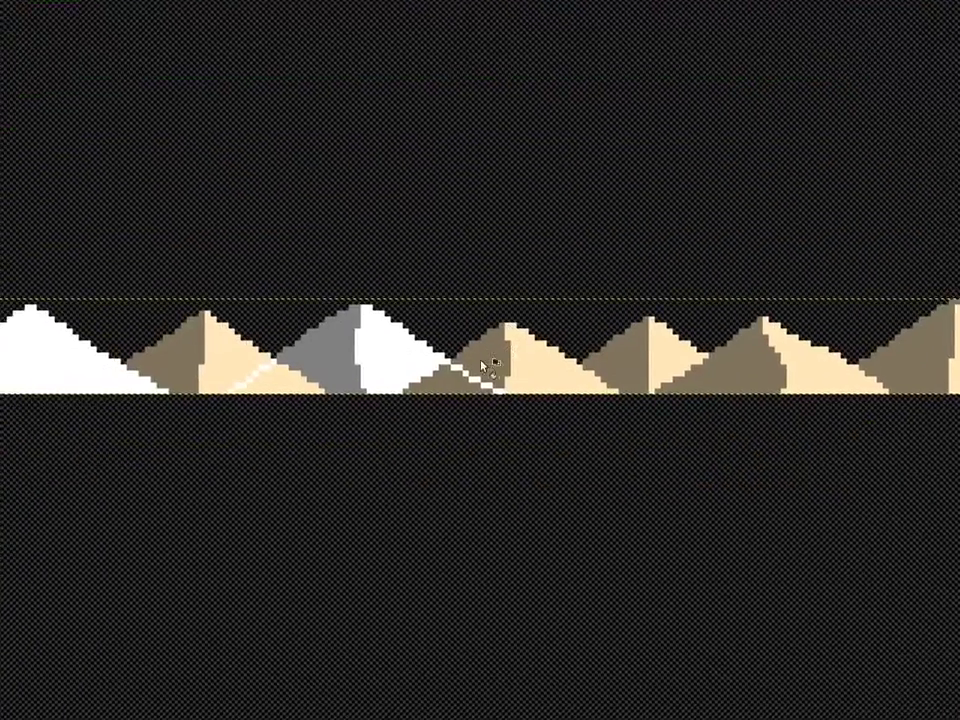
click(155, 530)
click(9, 532)
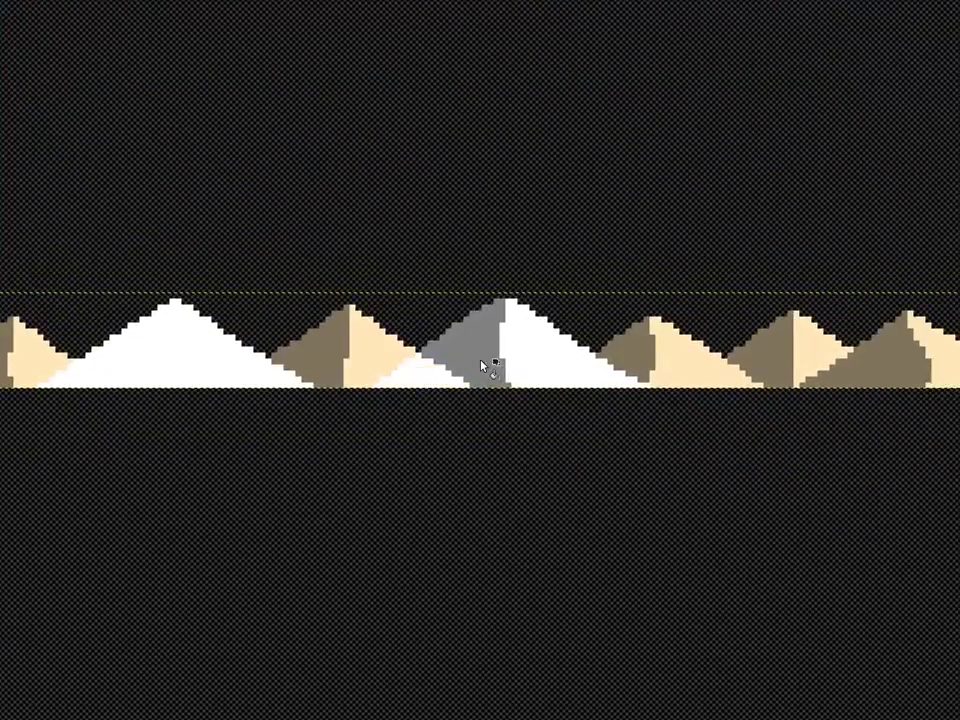
click(45, 513)
Show the Hills 40 shape 8 layer, pencil the sixth hill's lower slopes down to the base line and fill it solid white
click(735, 99)
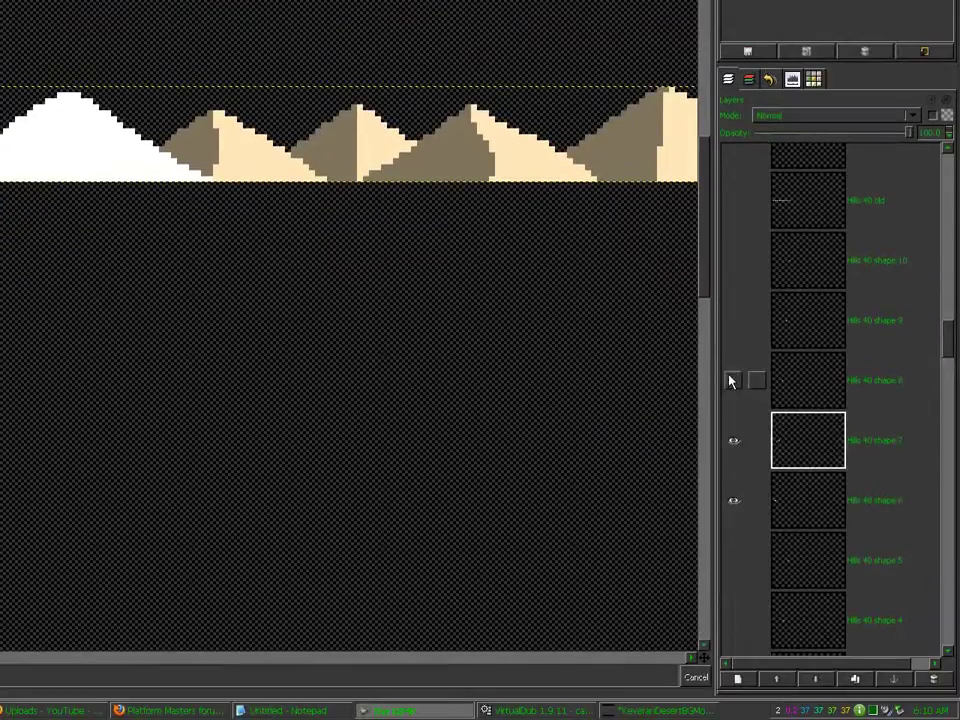
click(732, 381)
click(774, 374)
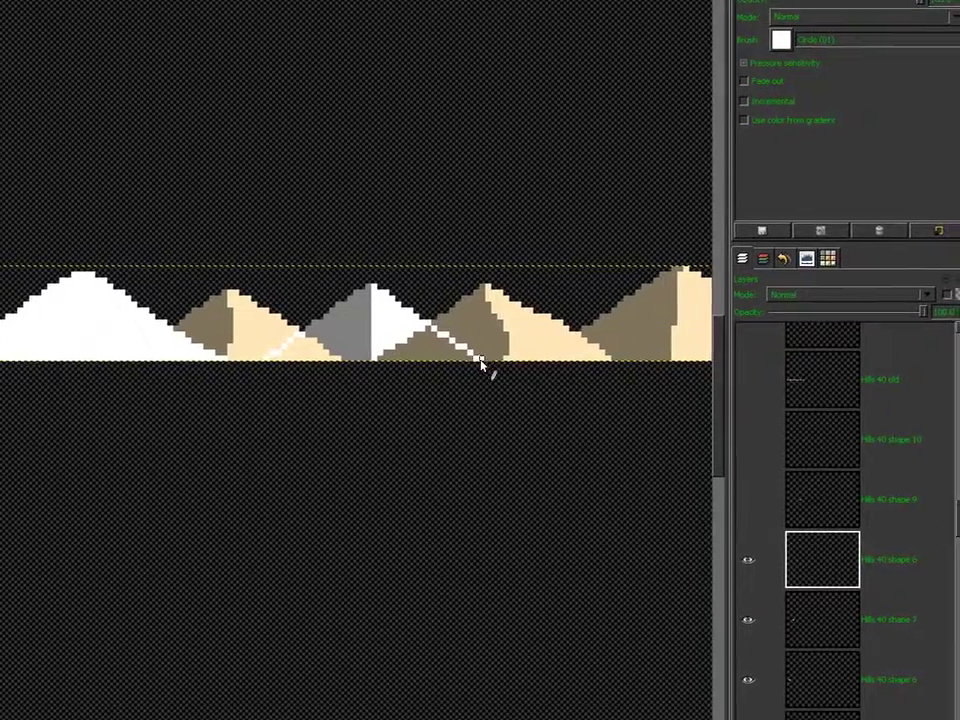
key(shift+b)
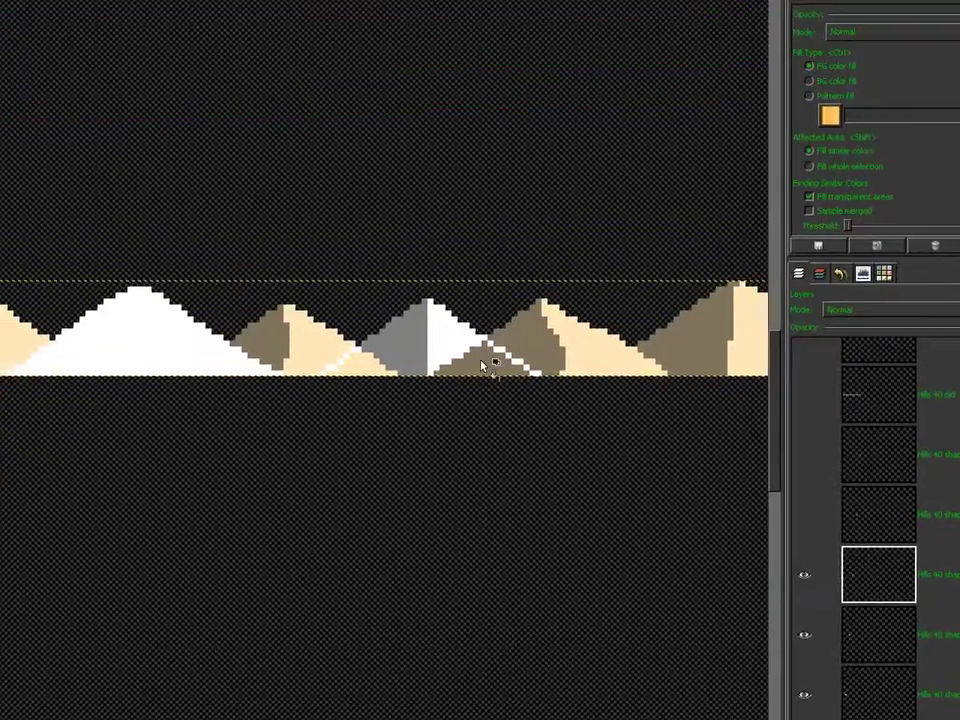
click(480, 362)
click(368, 362)
click(404, 350)
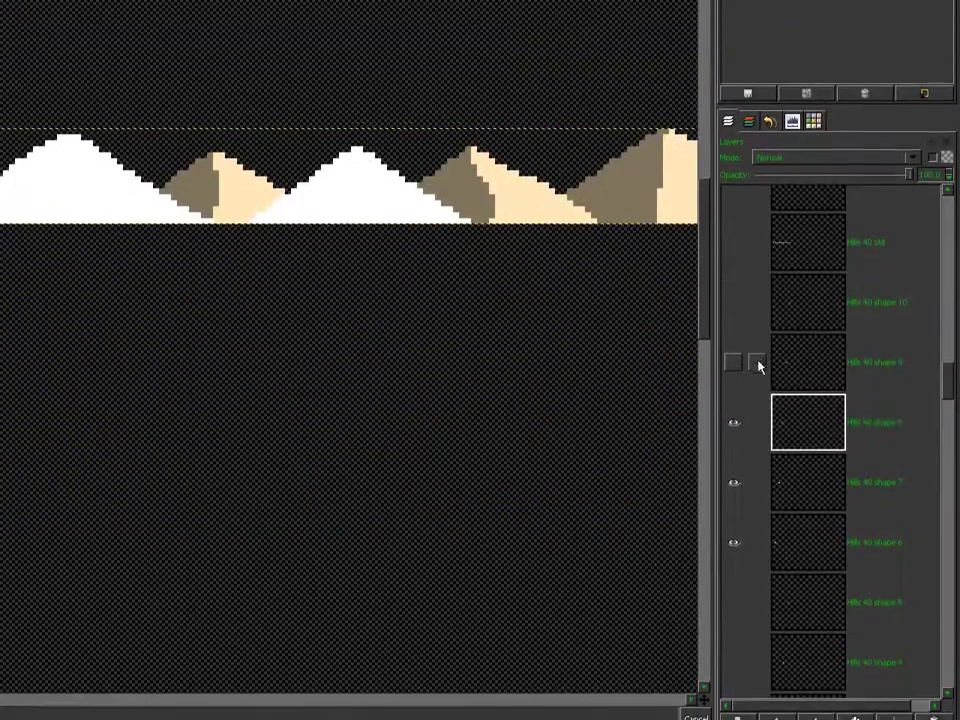
Show the Hills 40 shape 9 layer, pencil the eighth hill's lower slopes down to the base line and fill it solid white
click(733, 680)
click(784, 682)
drag(225, 661, 334, 661)
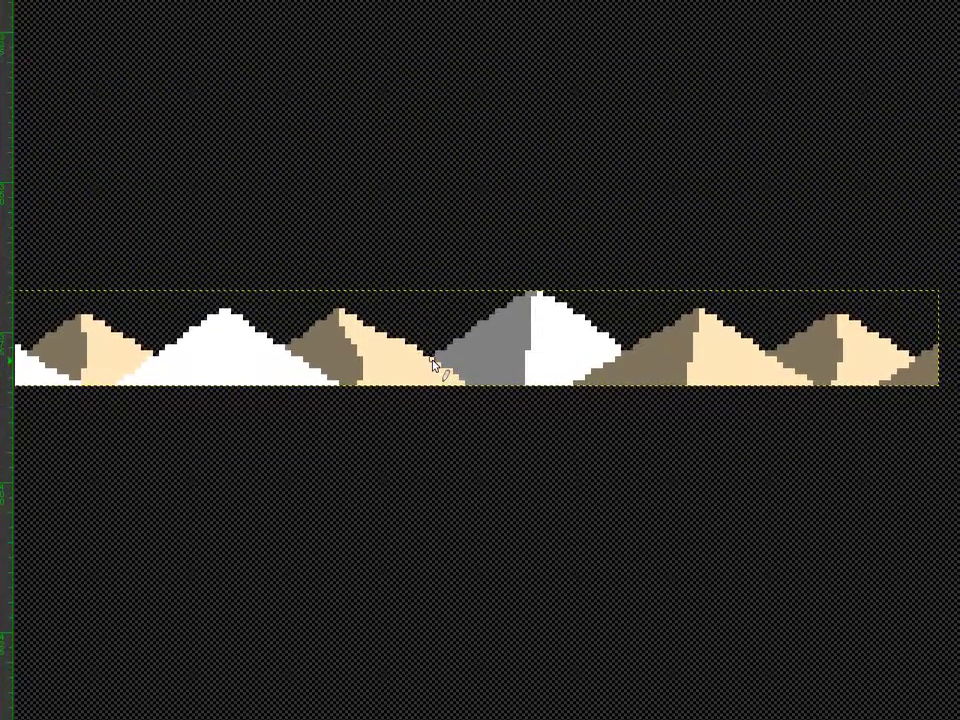
mouse_move(432, 358)
mouse_down()
mouse_move(402, 383)
mouse_move(400, 364)
mouse_up()
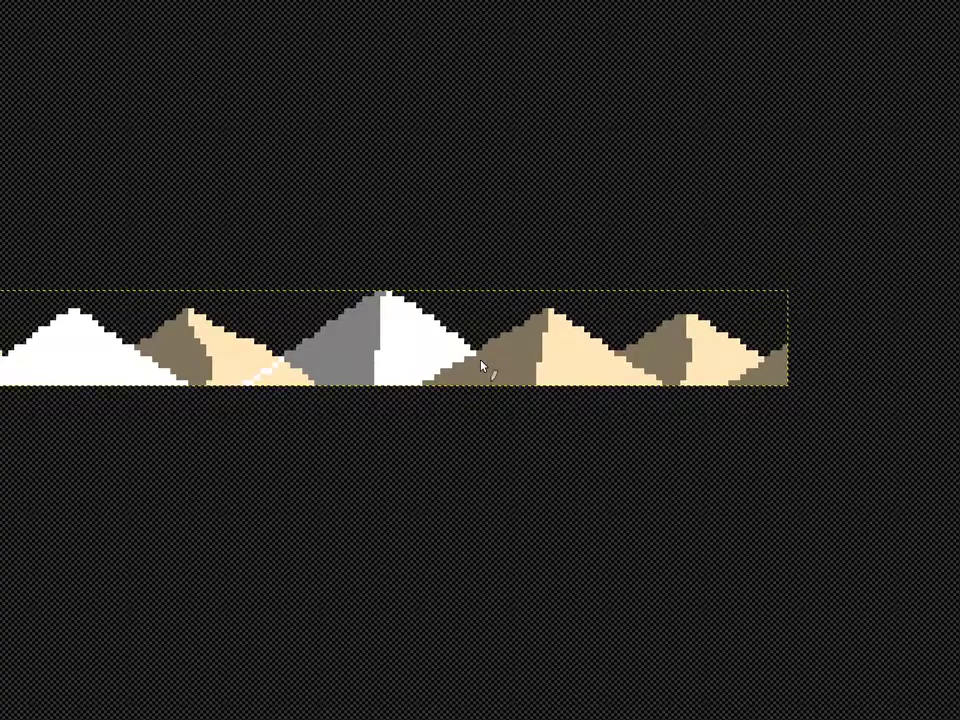
drag(480, 360, 497, 371)
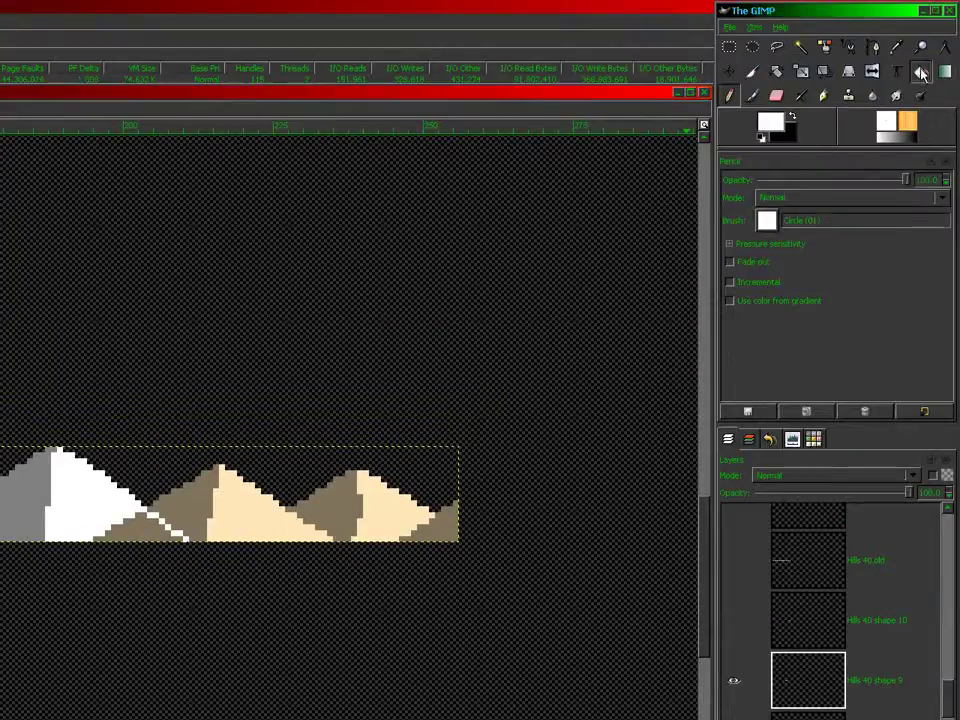
click(921, 73)
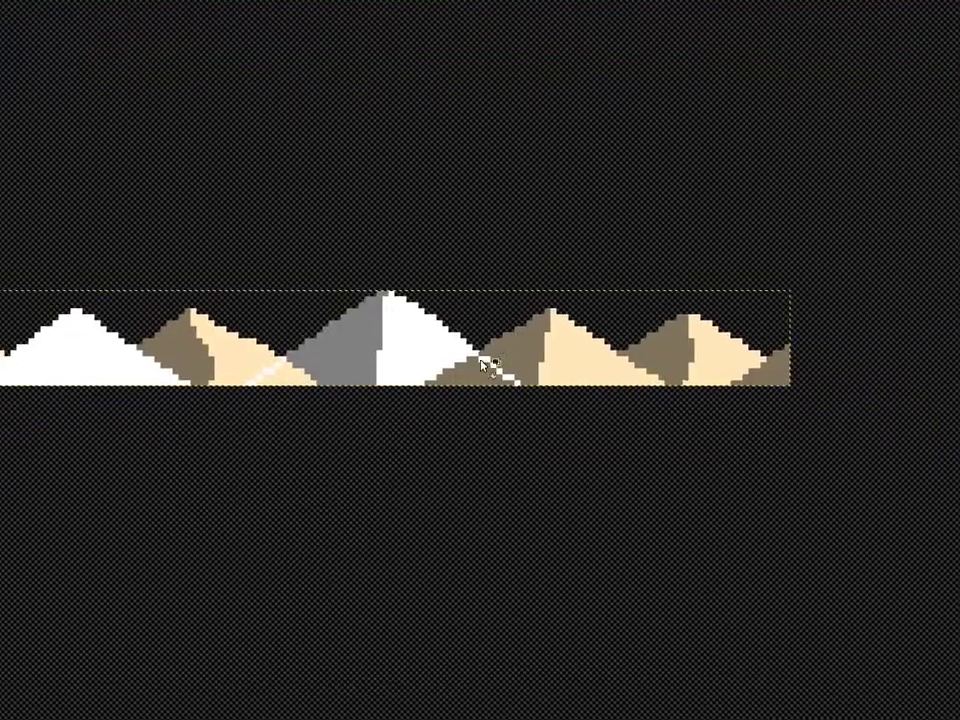
click(147, 522)
click(429, 361)
click(24, 505)
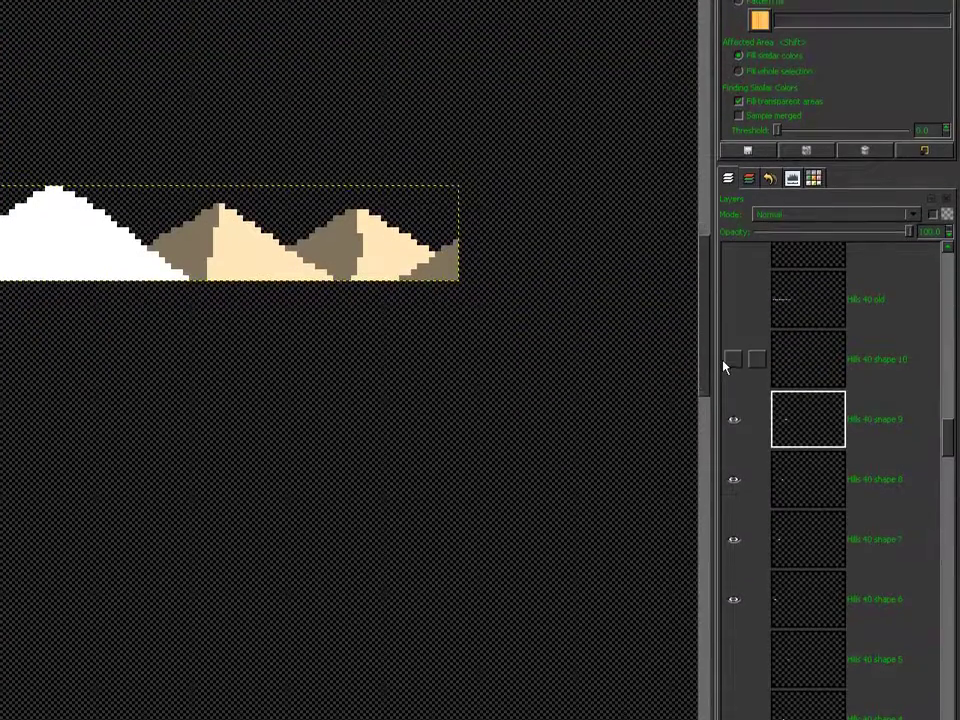
Show the Hills 40 shape 10 layer, complete the last hill in solid white and continue its cut-off slope at the strip's opposite end
click(735, 362)
click(780, 360)
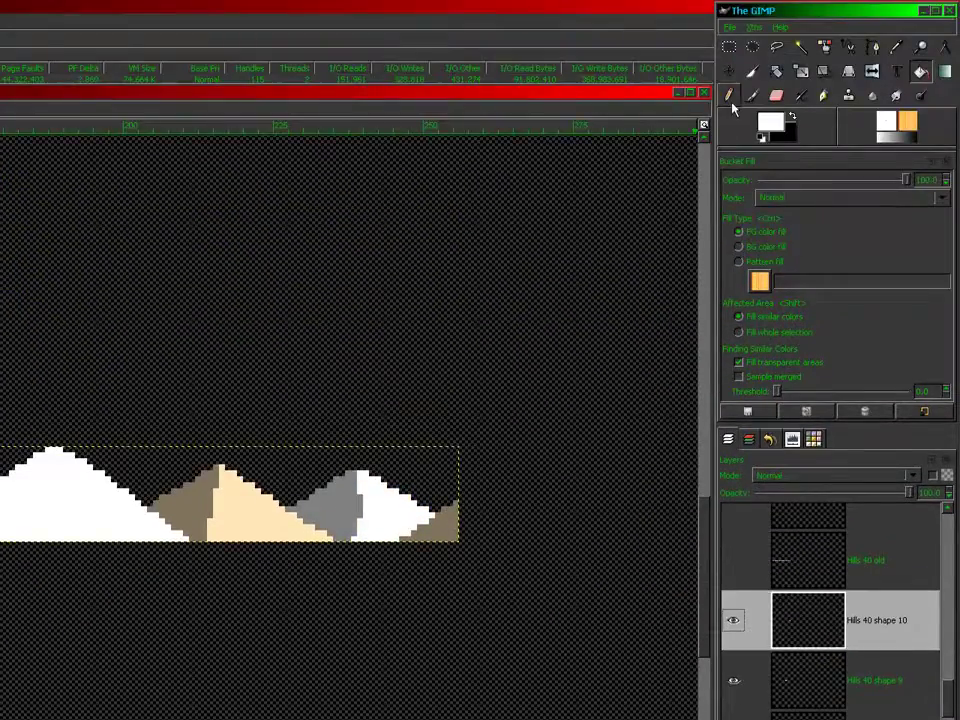
click(729, 31)
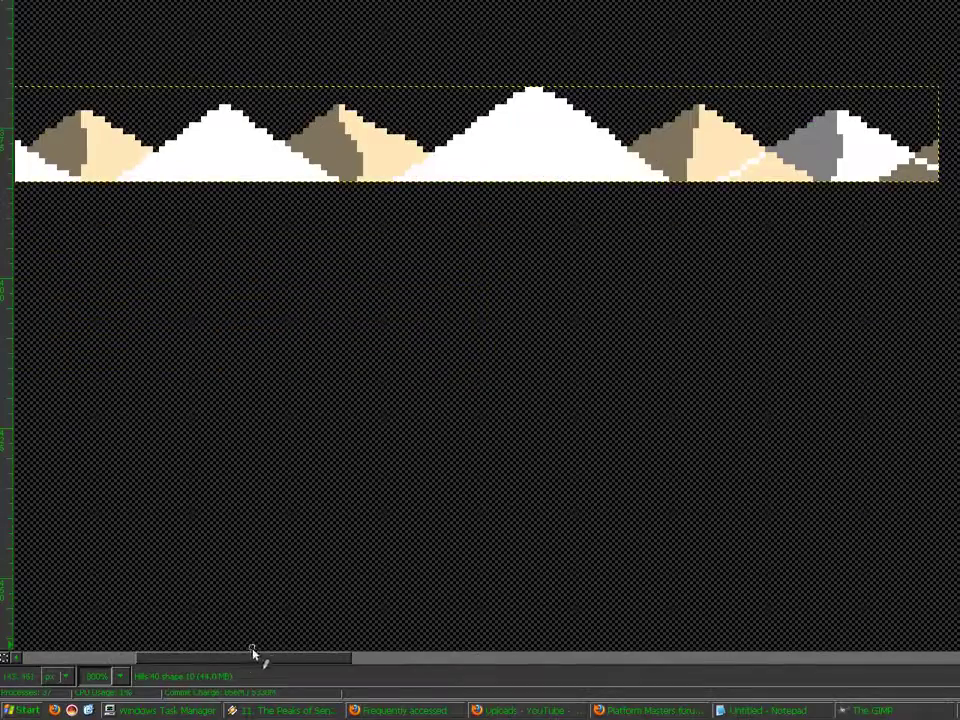
drag(248, 657, 351, 687)
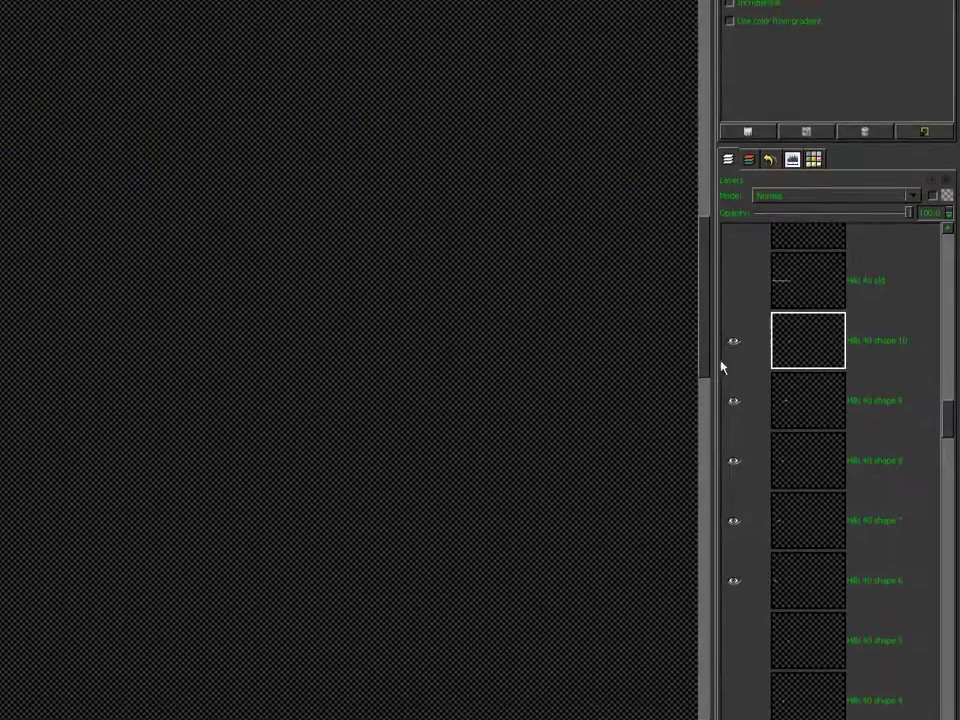
drag(706, 366, 703, 300)
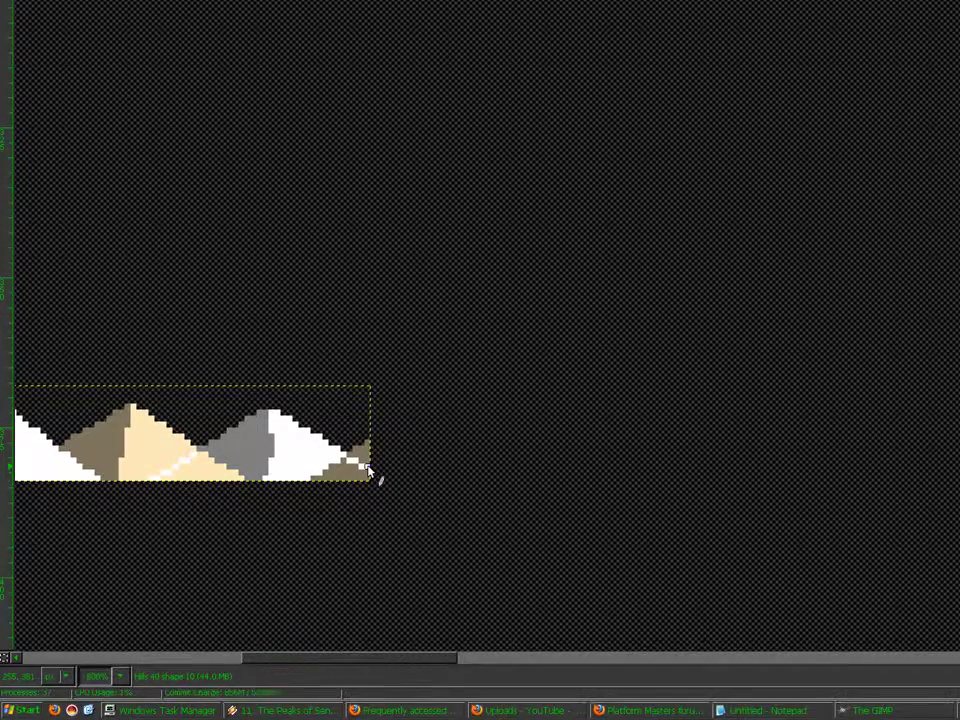
drag(386, 662, 158, 662)
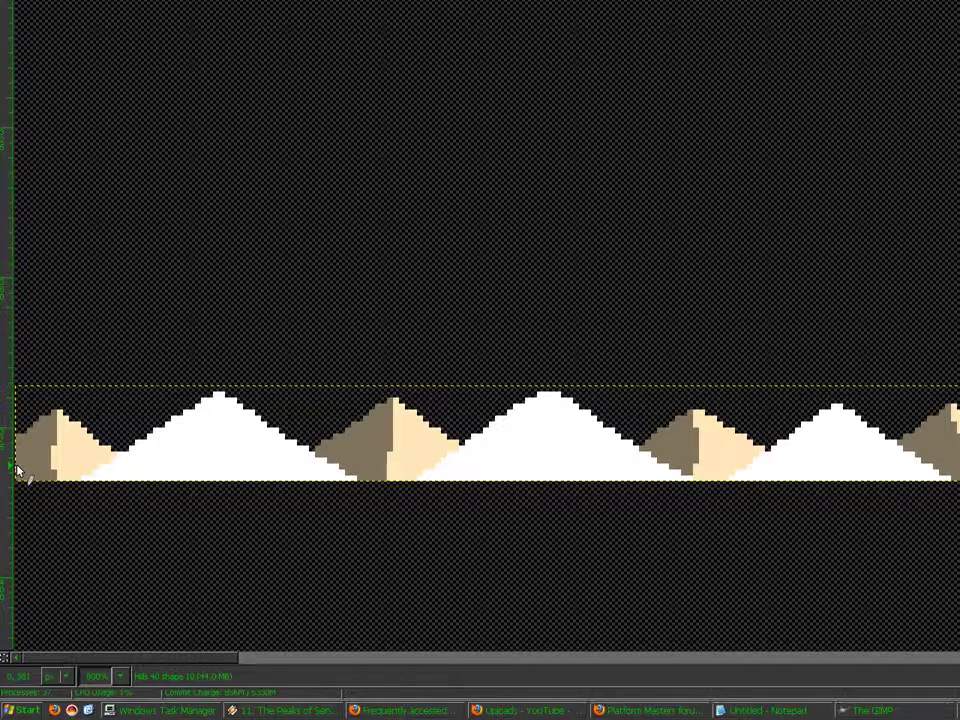
drag(100, 665, 201, 662)
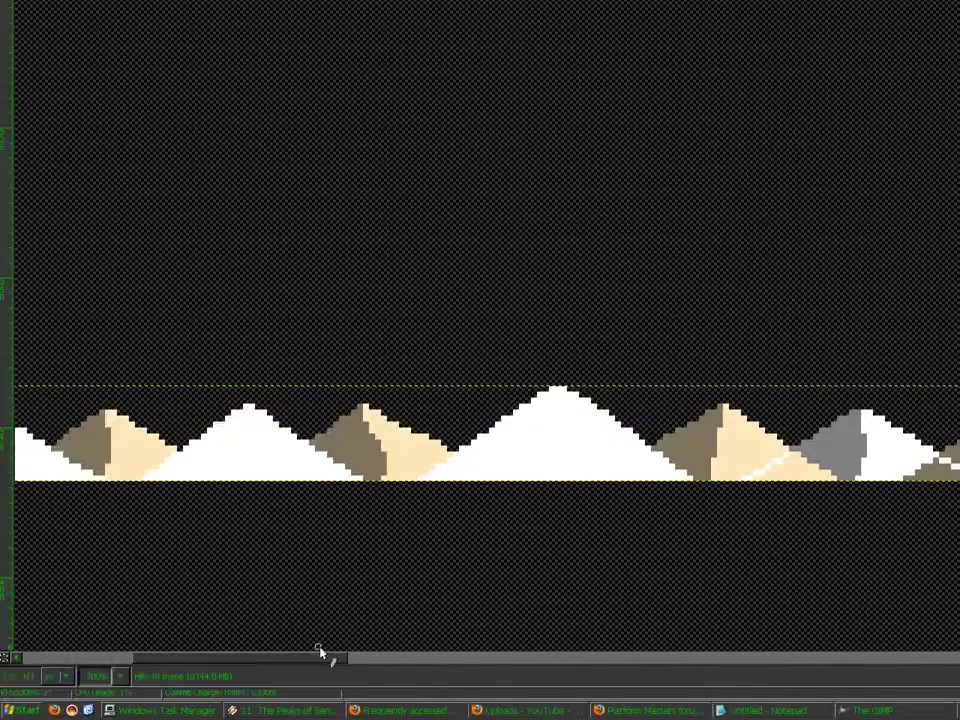
drag(278, 656, 150, 649)
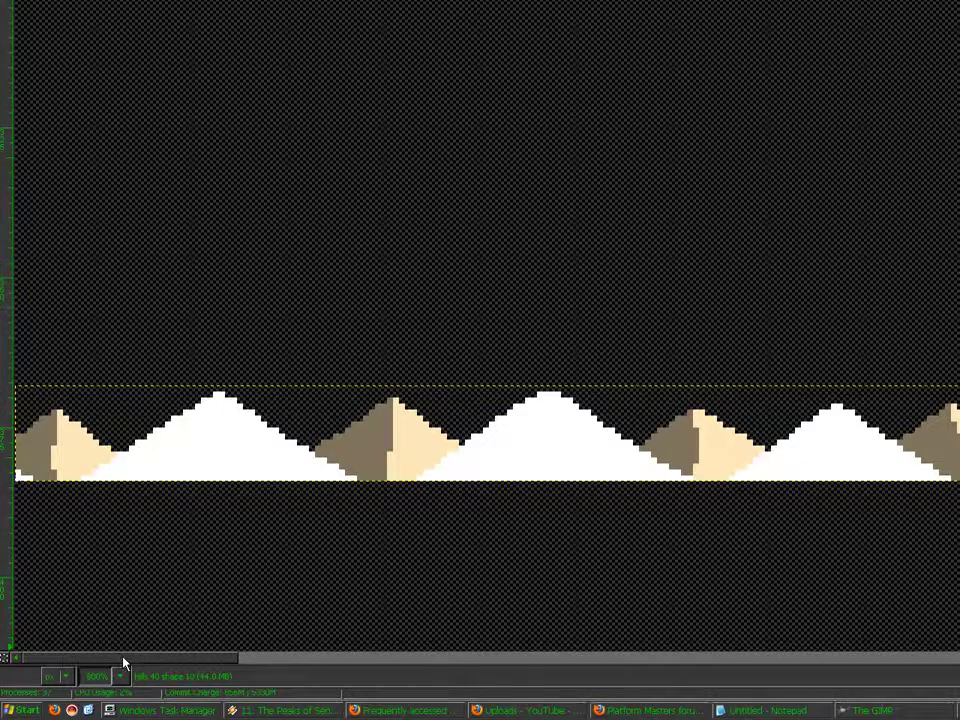
drag(122, 659, 300, 672)
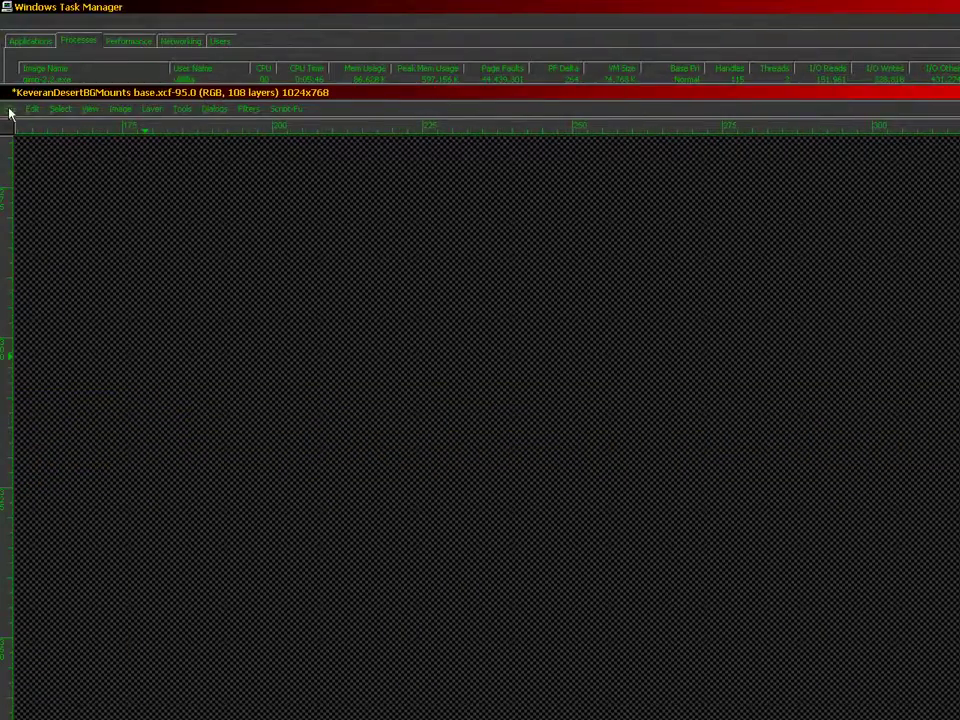
Save the image with the completed white hill shapes
click(9, 110)
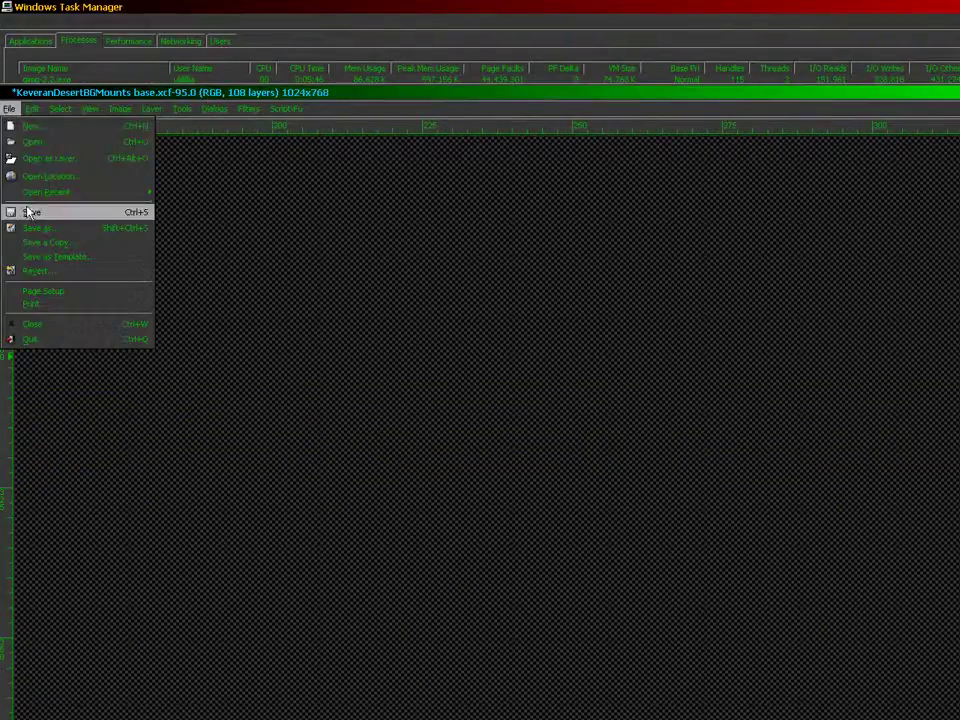
click(30, 214)
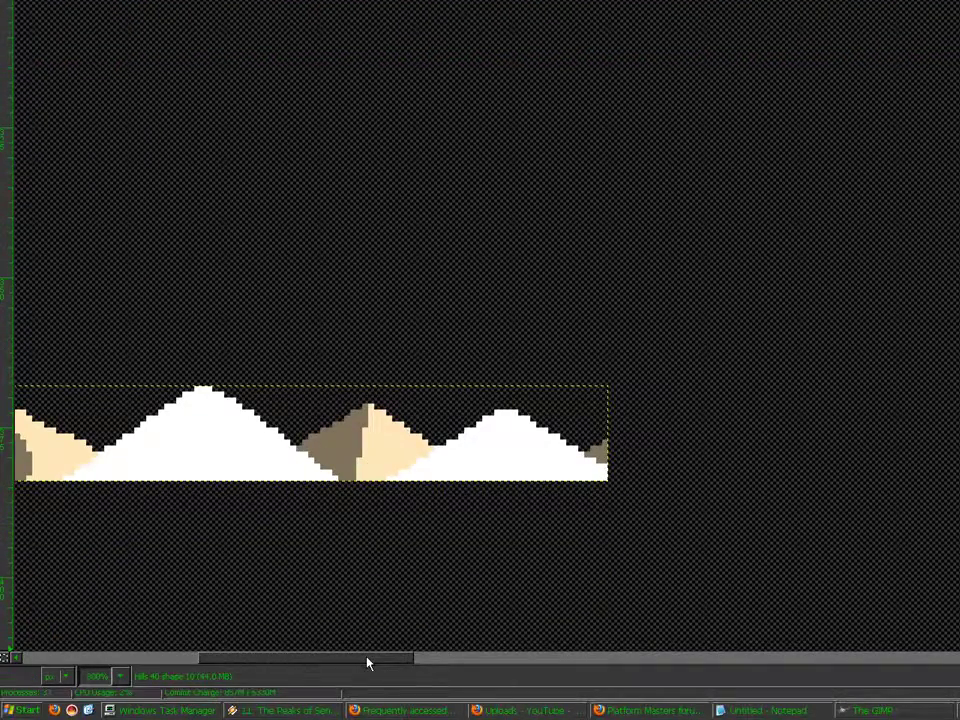
drag(367, 663, 310, 668)
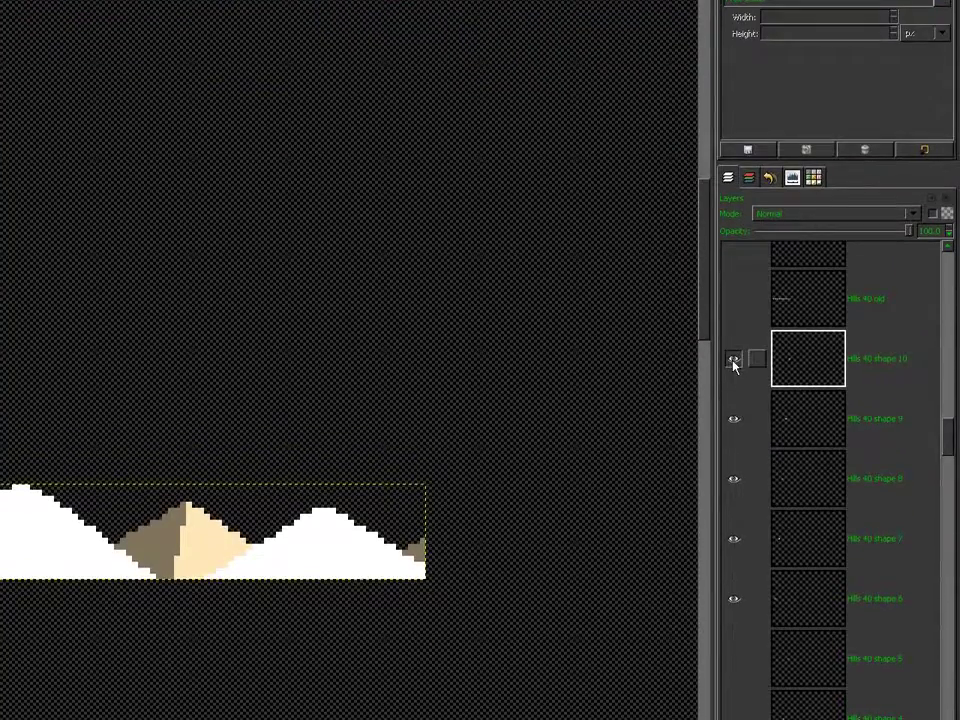
Show only the Hills 40 shape 10 and Hills 40 base layers and make the base layer active
shift+click(733, 360)
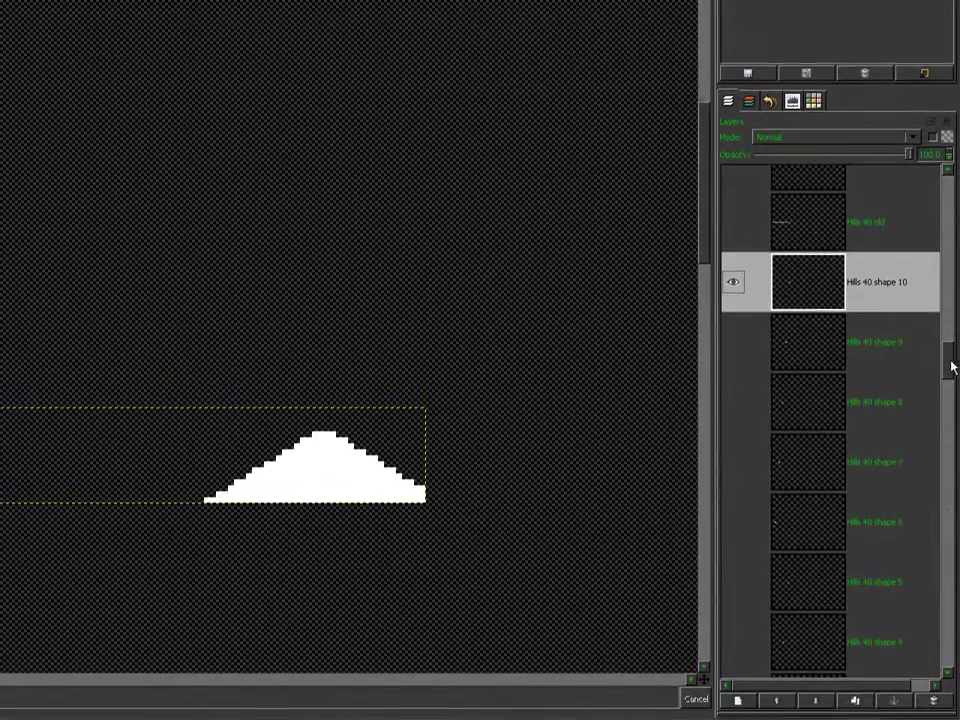
drag(951, 367, 863, 404)
click(733, 370)
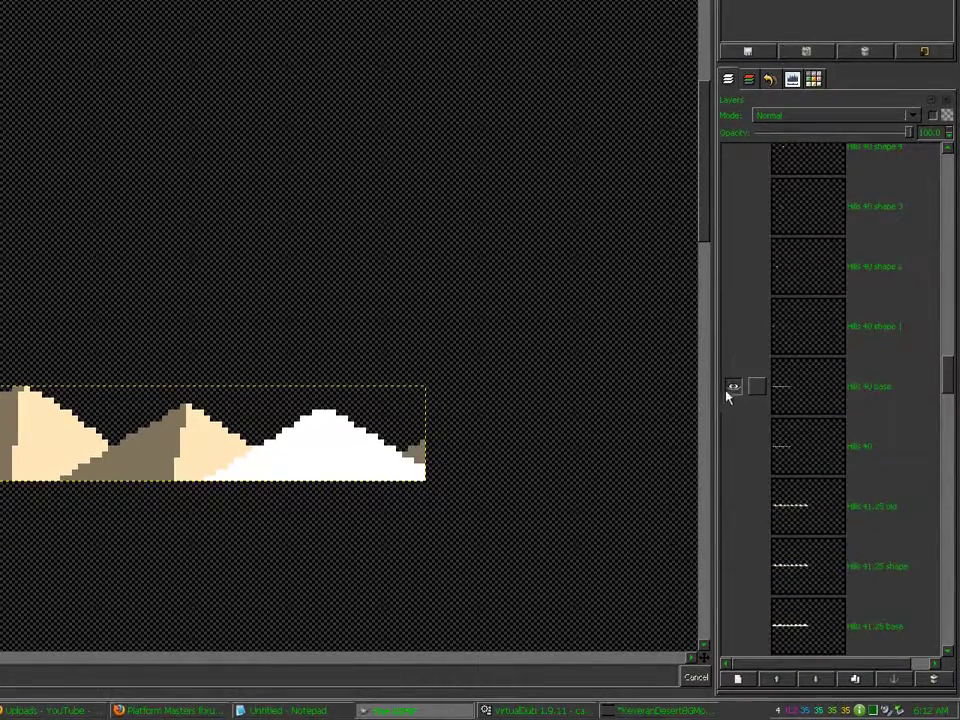
click(733, 387)
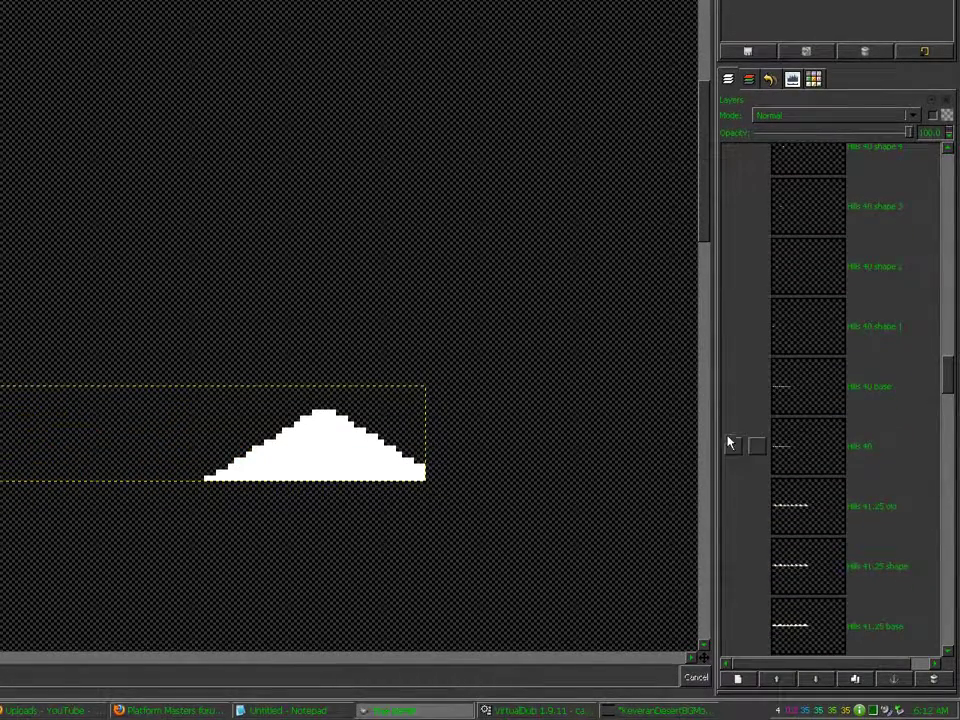
click(732, 386)
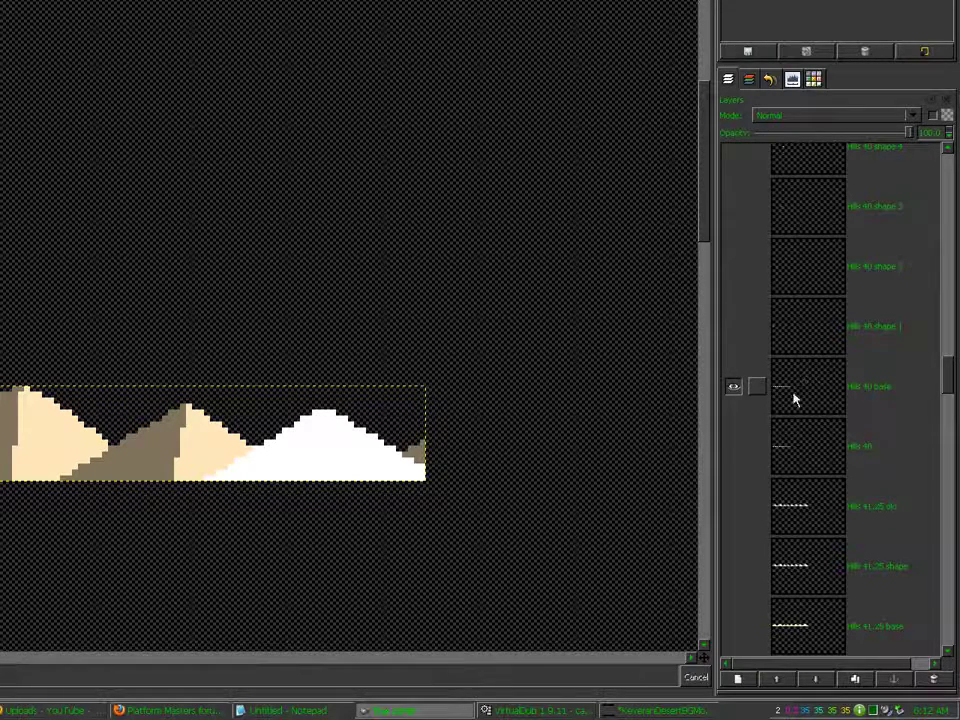
click(732, 449)
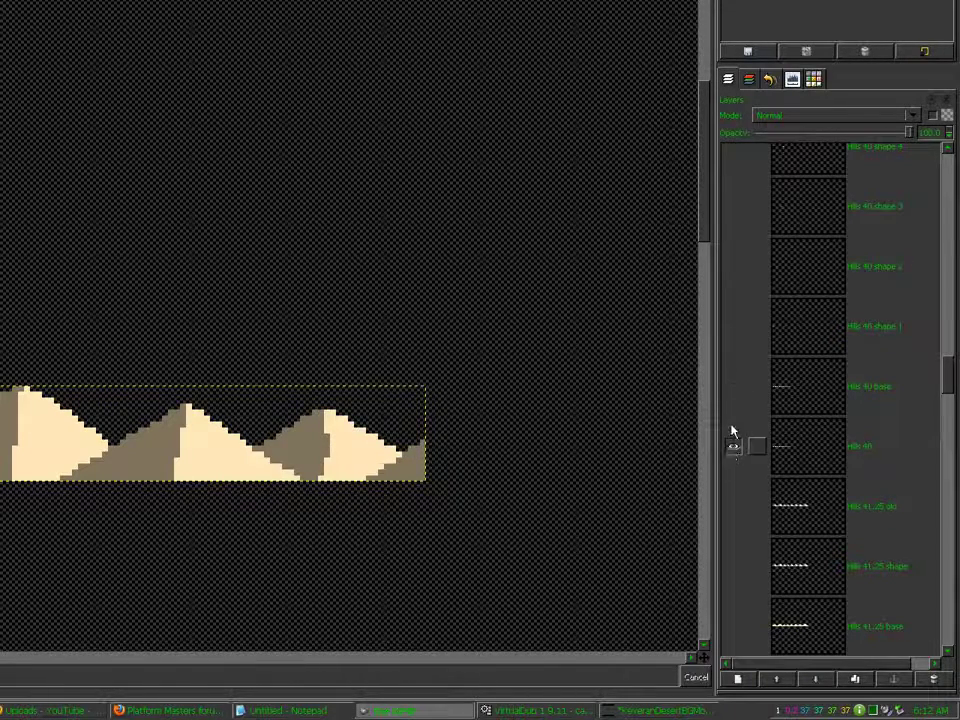
click(732, 446)
click(795, 399)
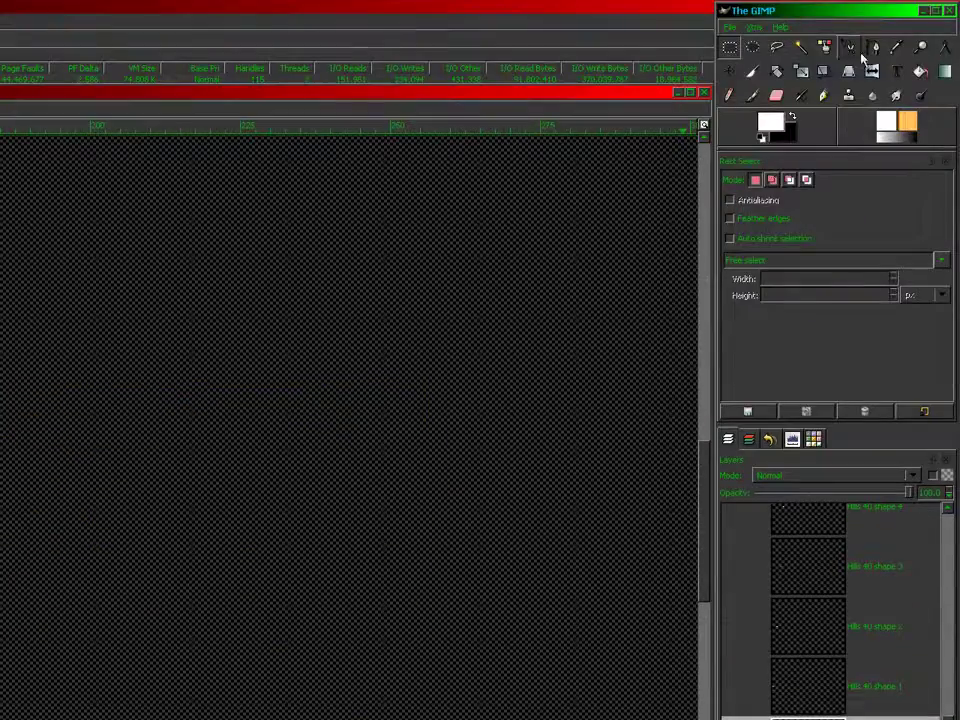
Fill the Hills 40 base hills entirely with their light sand colour and restore white as the foreground colour
click(897, 44)
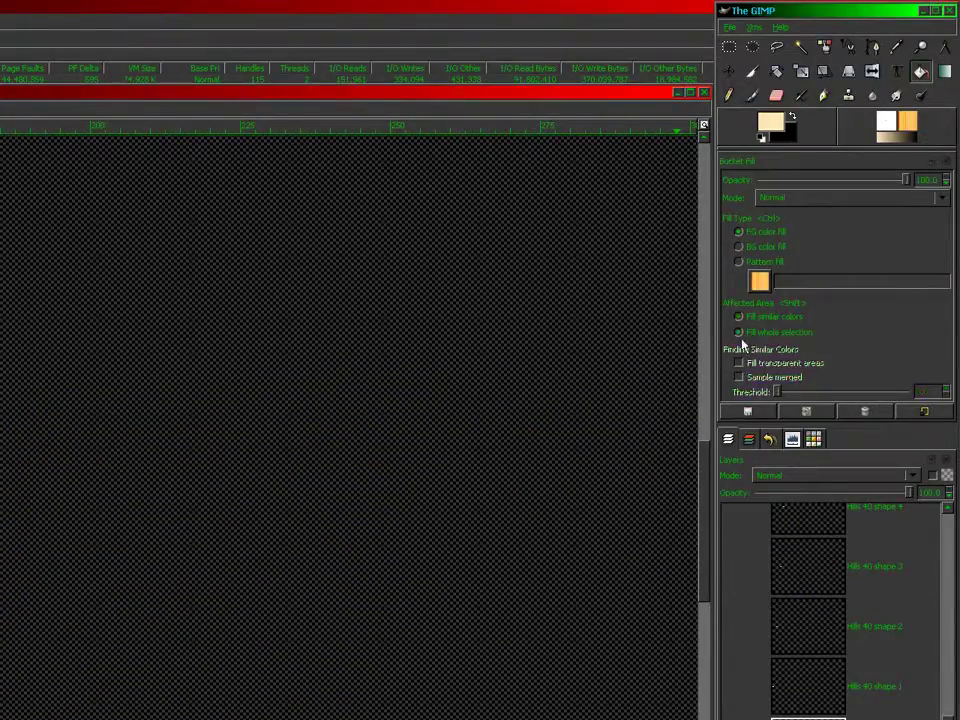
click(688, 245)
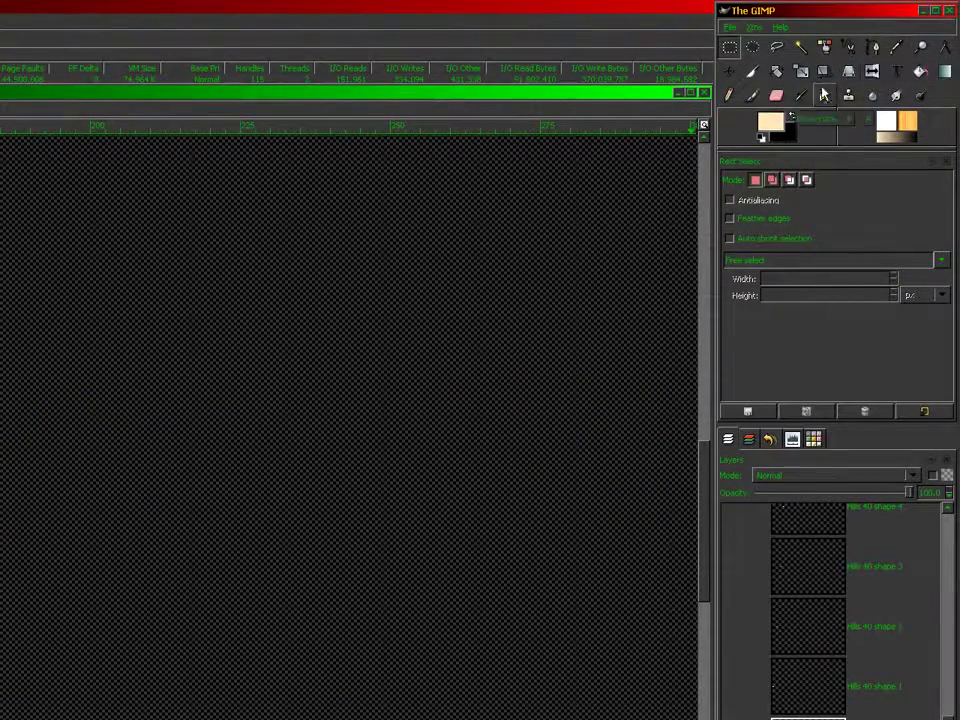
click(763, 137)
click(792, 118)
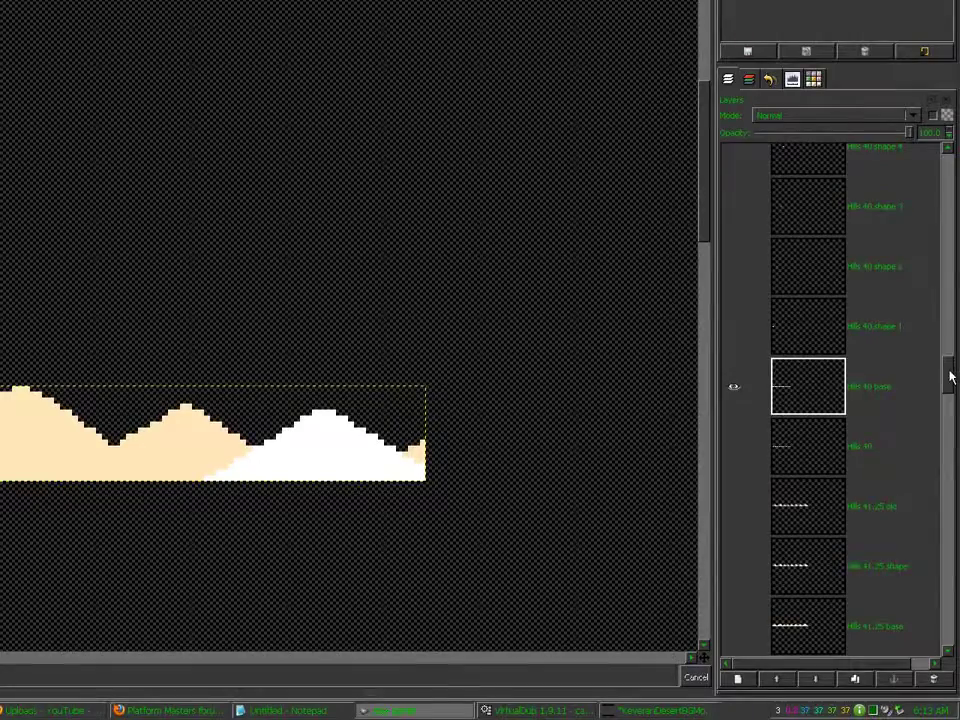
Move the two separated parts of the hill on the Hills 40 shape 10 layer together into one whole hill mid-strip
drag(949, 372, 950, 357)
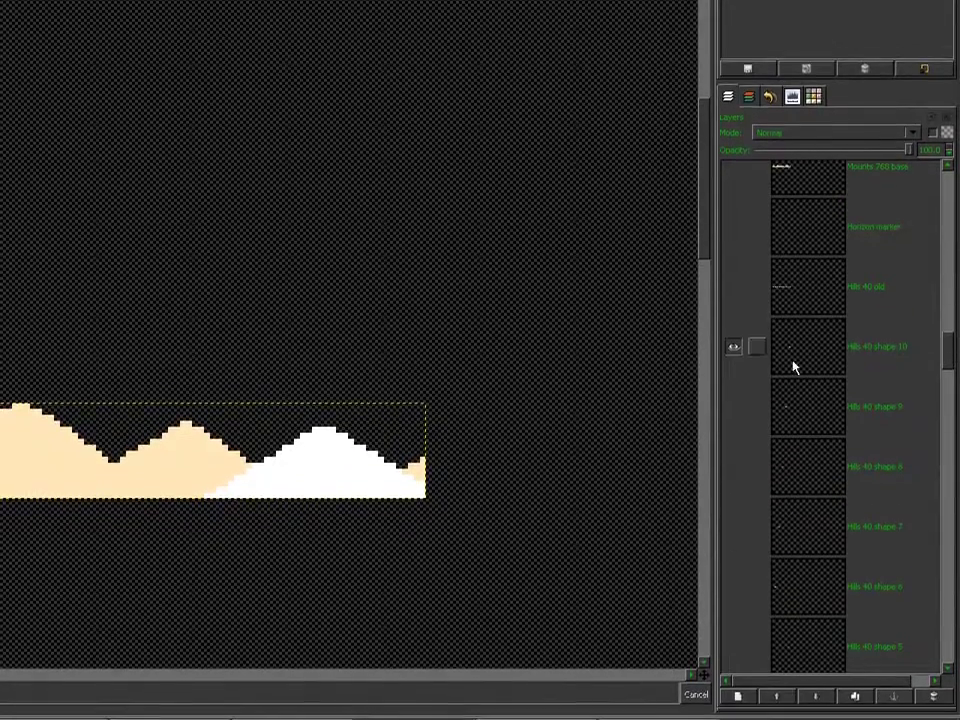
click(793, 374)
click(725, 50)
drag(473, 362, 183, 515)
mouse_move(312, 461)
mouse_down()
mouse_move(138, 447)
mouse_move(114, 460)
mouse_up()
drag(481, 458, 480, 459)
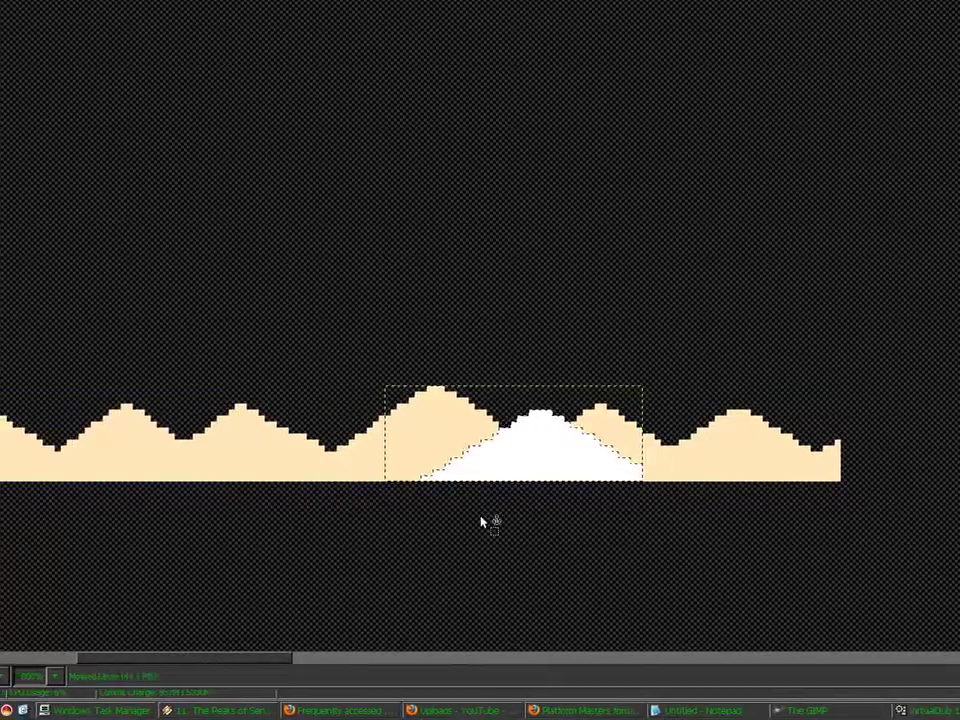
click(449, 517)
drag(228, 659, 95, 661)
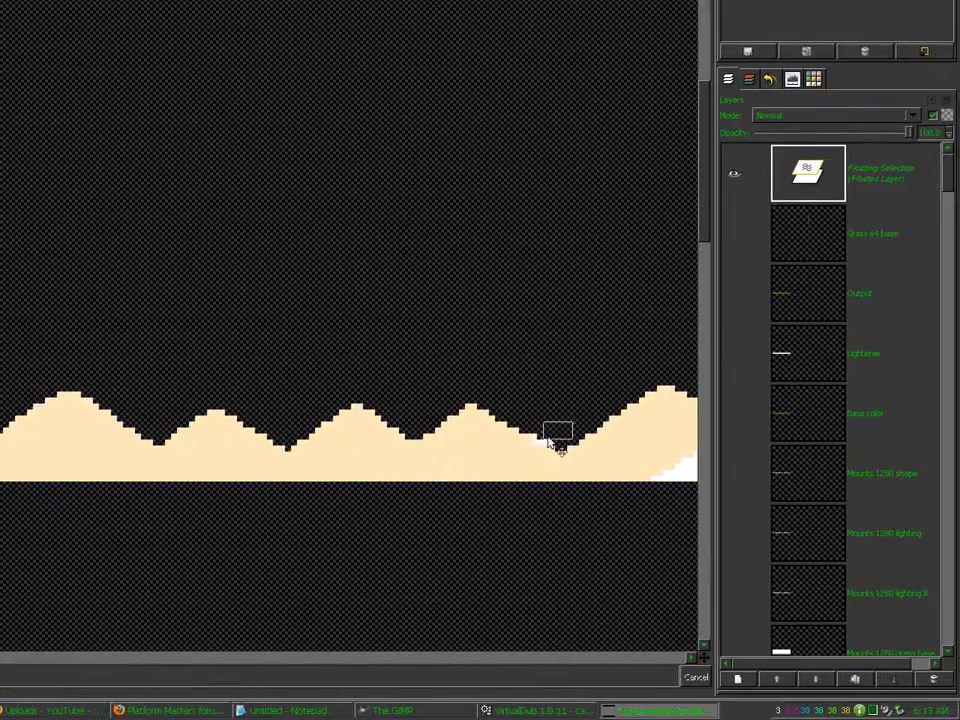
drag(695, 412, 518, 512)
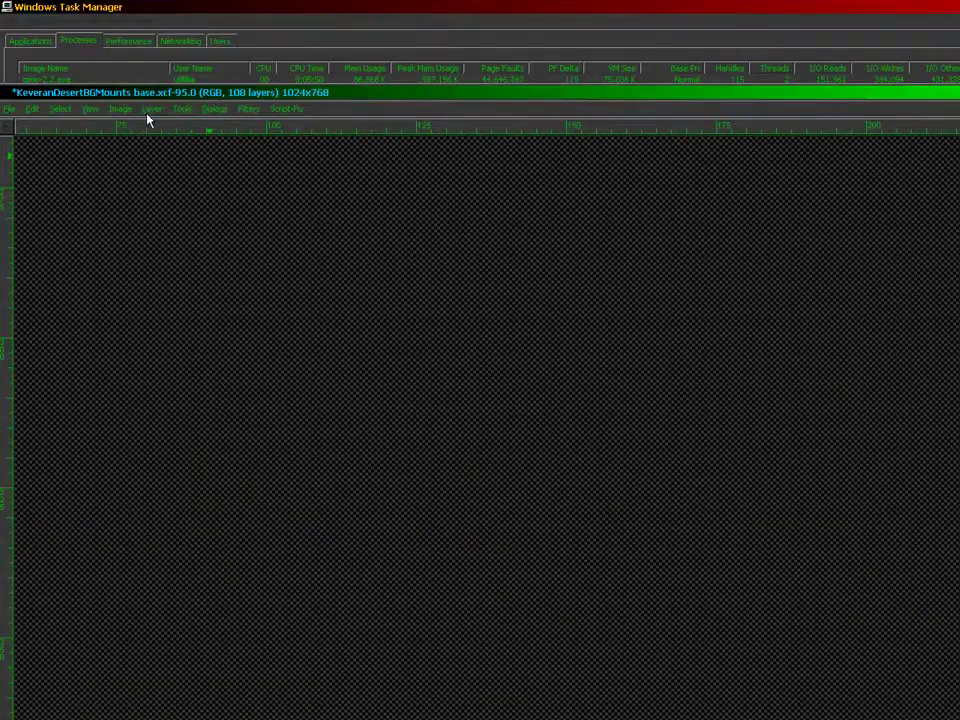
Autocrop the Hills 40 shape 10, 9, 8, 7 and 6 layers to the extents of their hills
click(151, 108)
click(180, 355)
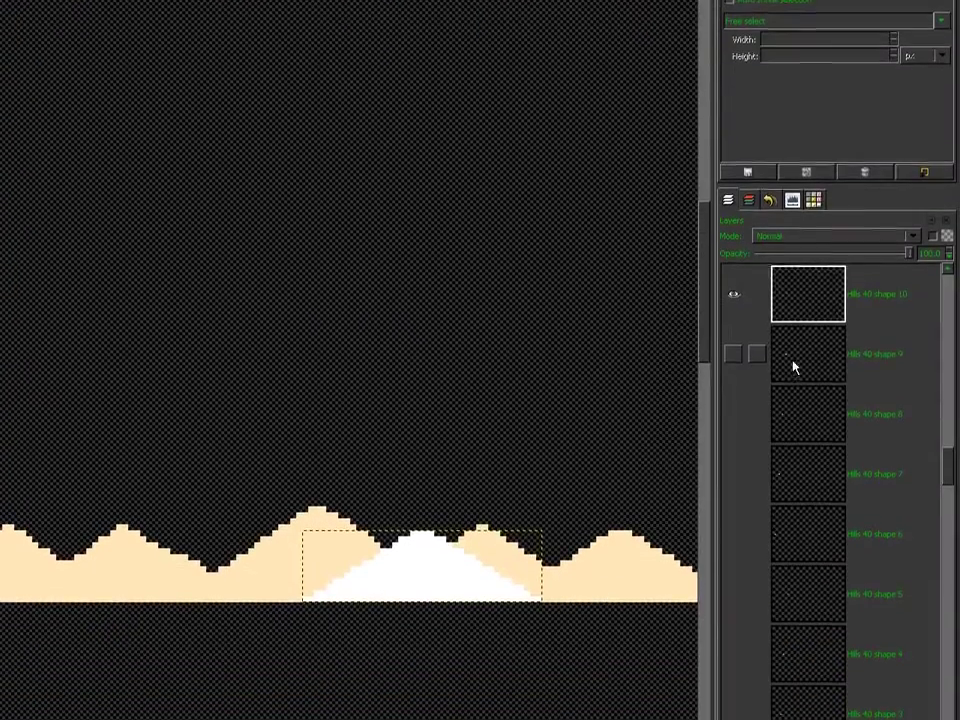
click(793, 364)
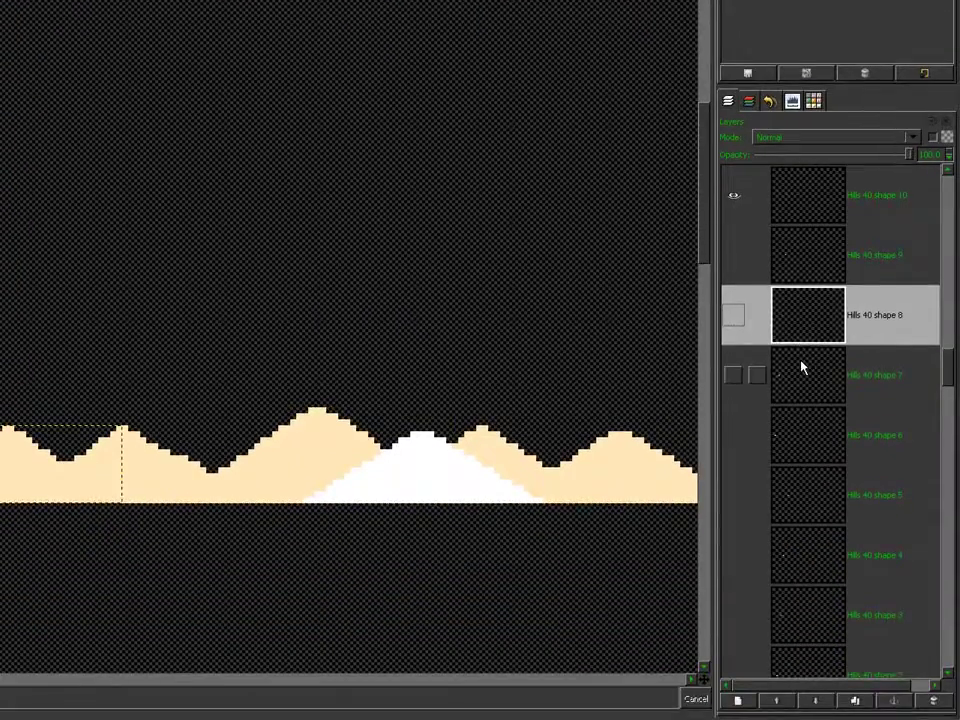
click(801, 420)
click(800, 490)
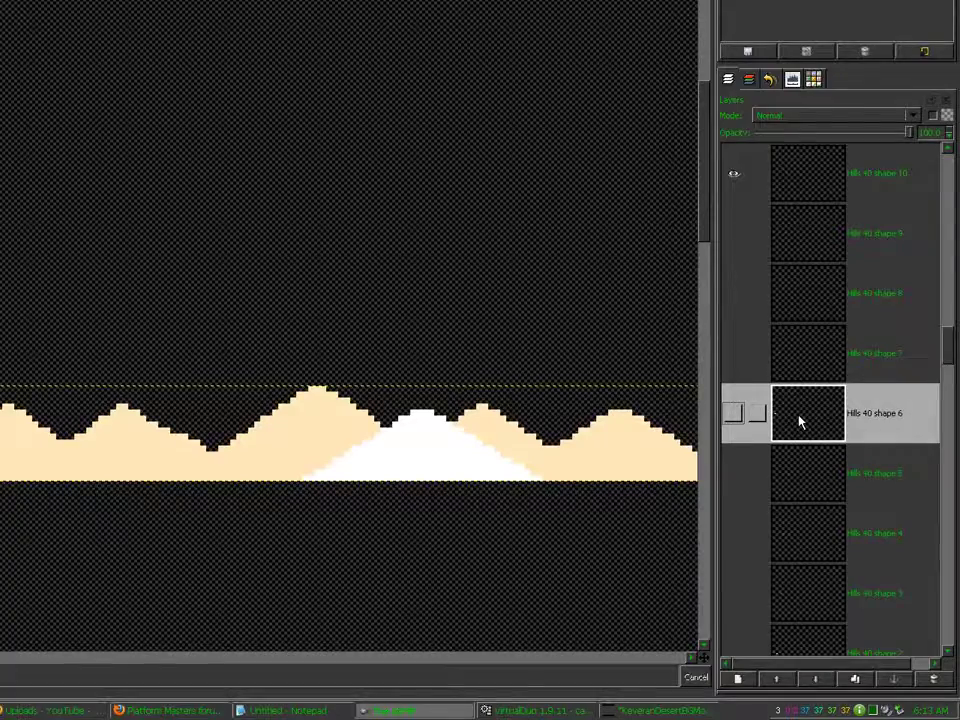
Check the Hills 40 shape 5 hill on its own and autocrop the shape 5, 4, 3 and 2 layers to their hills
click(797, 476)
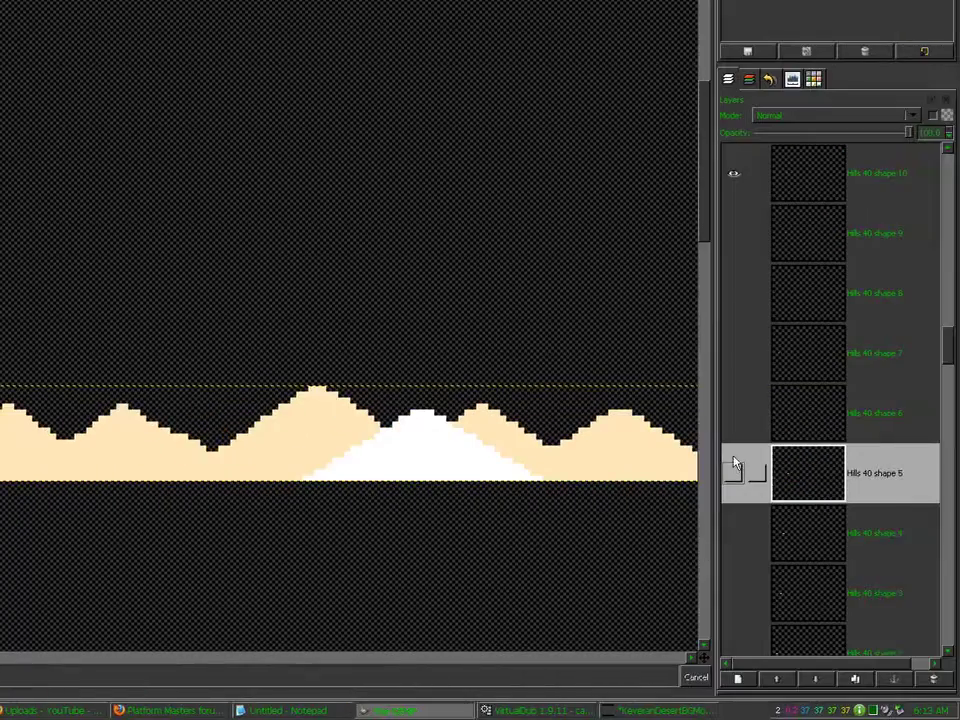
shift+click(733, 473)
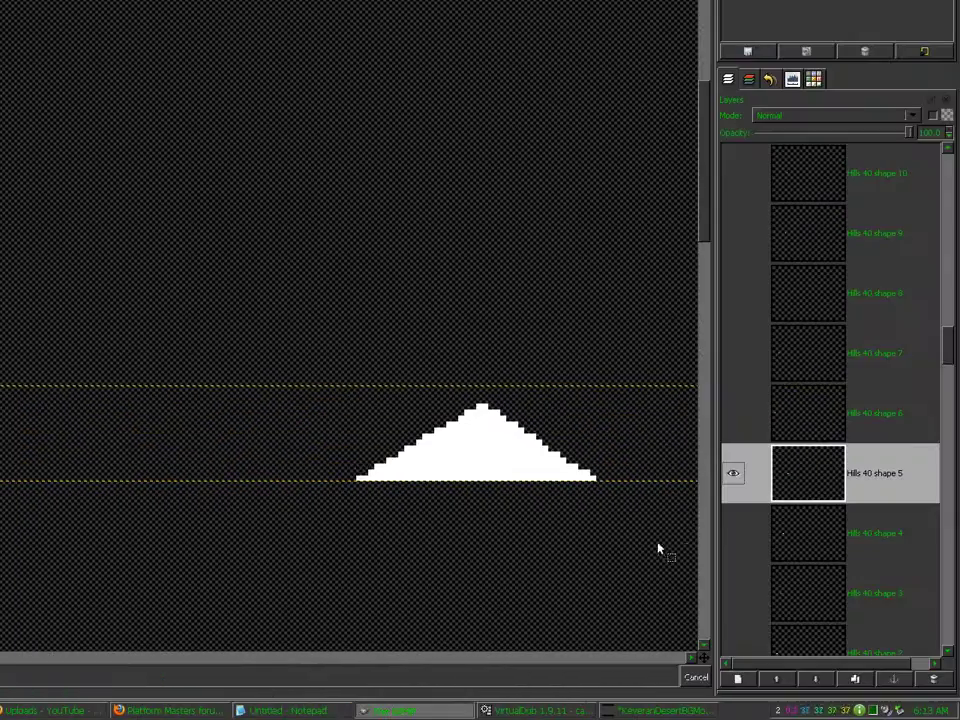
shift+click(733, 473)
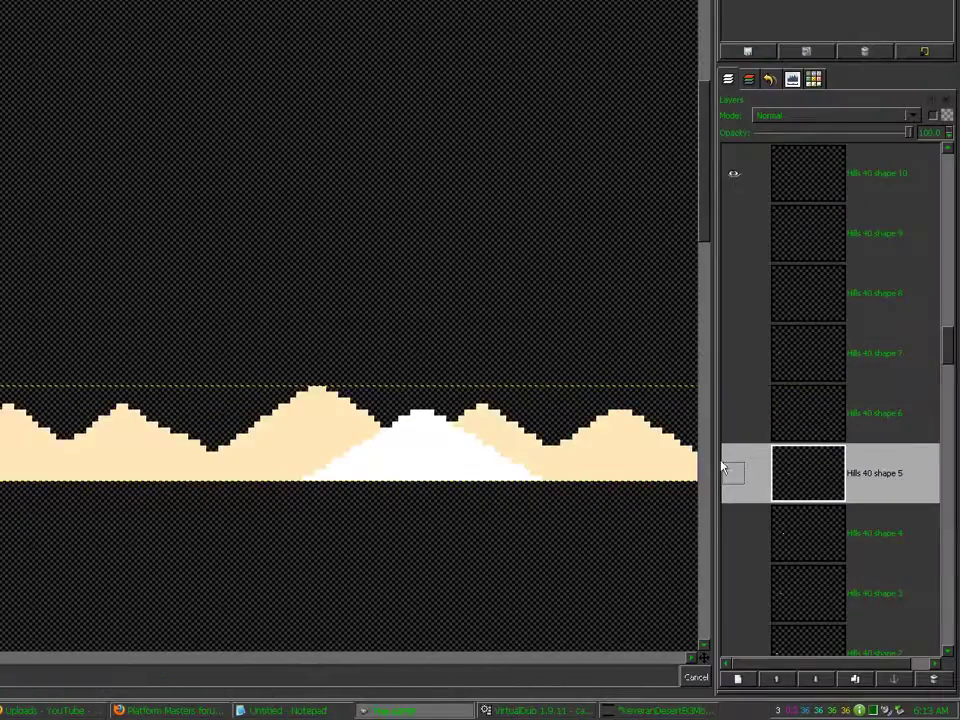
click(802, 422)
click(799, 467)
click(795, 530)
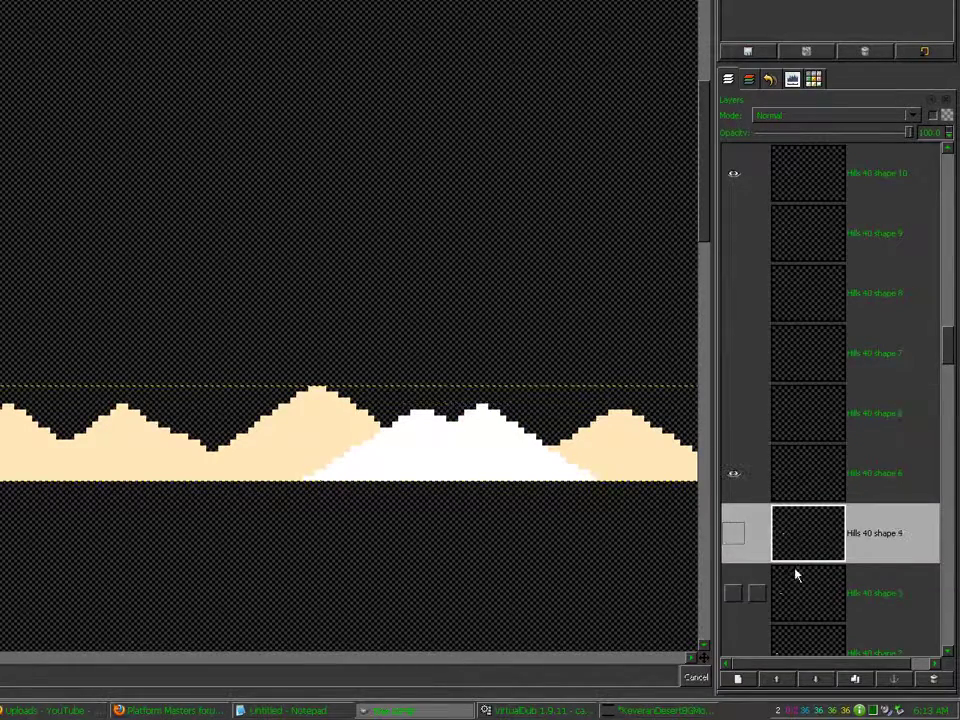
click(797, 600)
click(797, 637)
drag(951, 369, 950, 383)
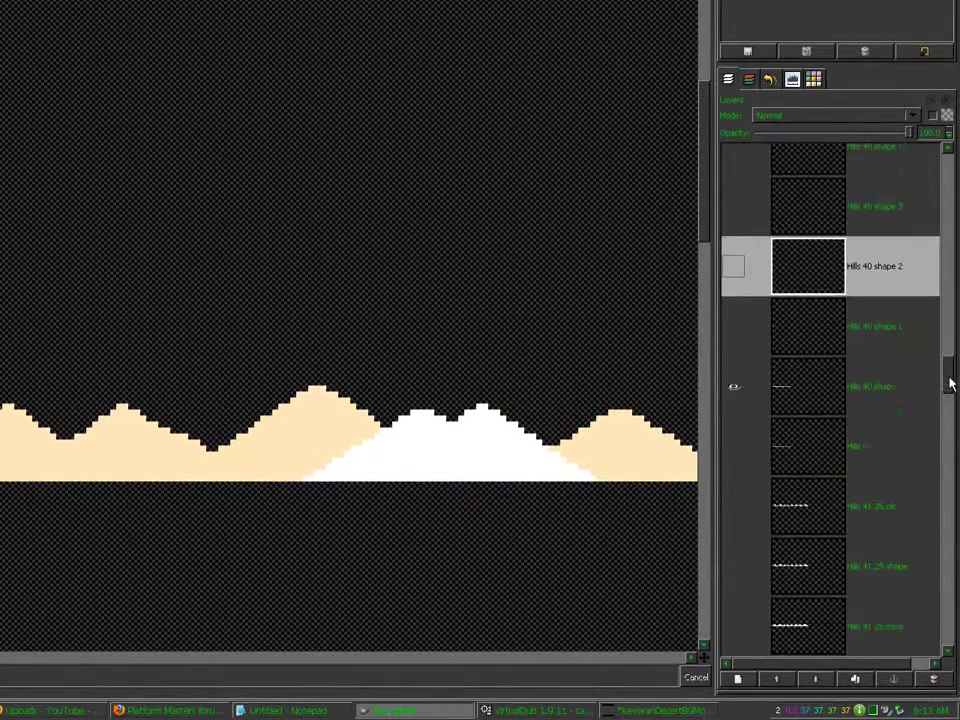
Show only the Hills 40 shape 1 and Hills 40 base layers and make the shape 1 layer active
click(733, 327)
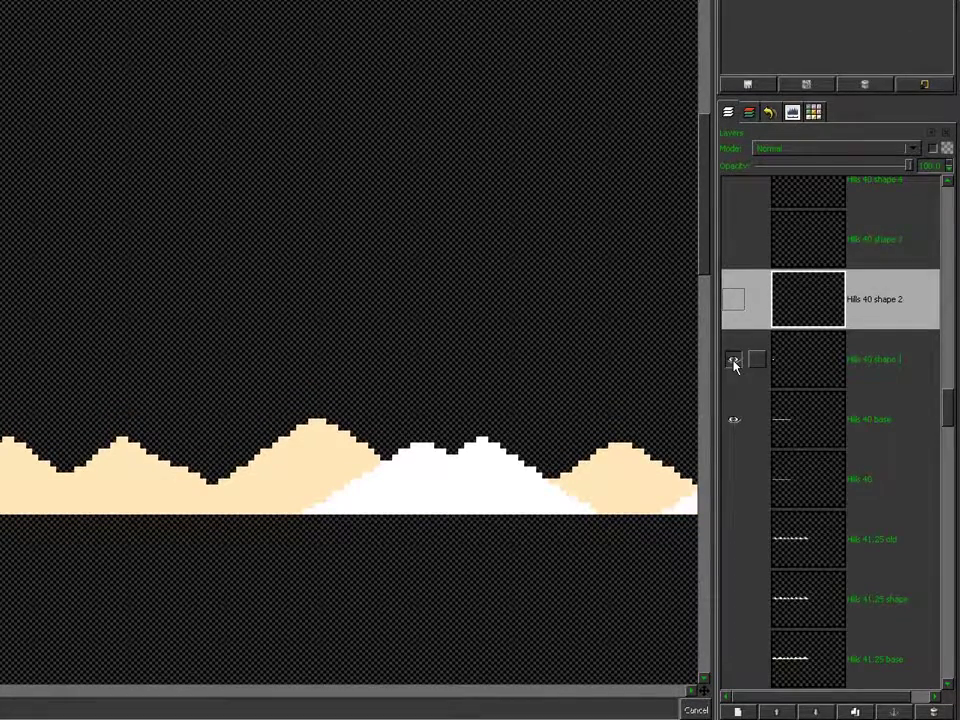
shift+click(733, 362)
click(734, 419)
click(795, 362)
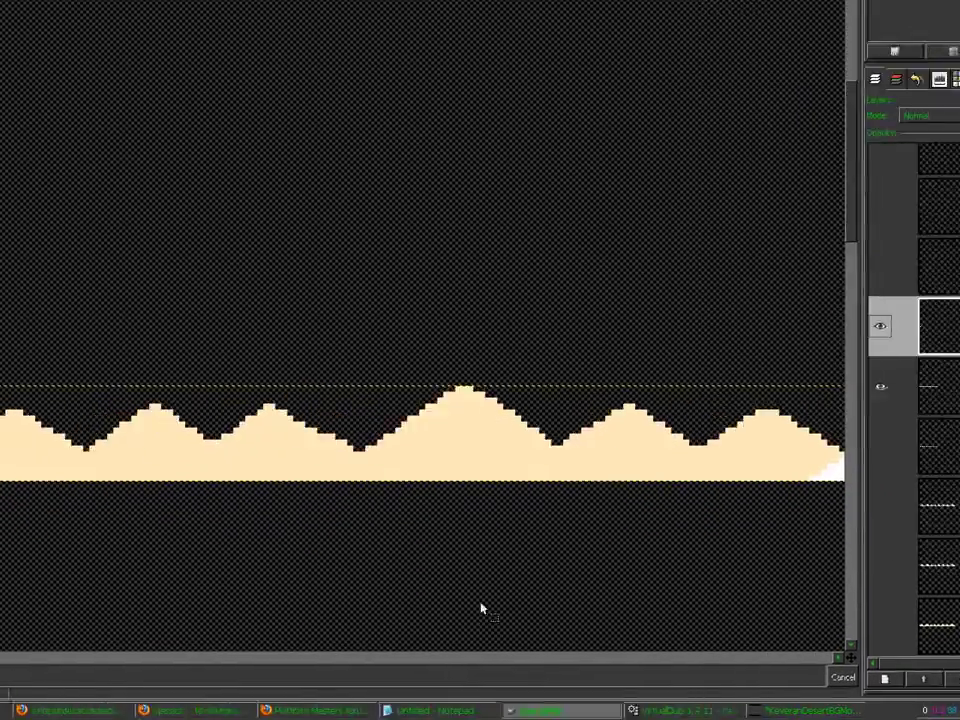
Move the shape 1 hill's pieces from both ends of the strip together into one whole hill mid-strip
drag(288, 659, 341, 660)
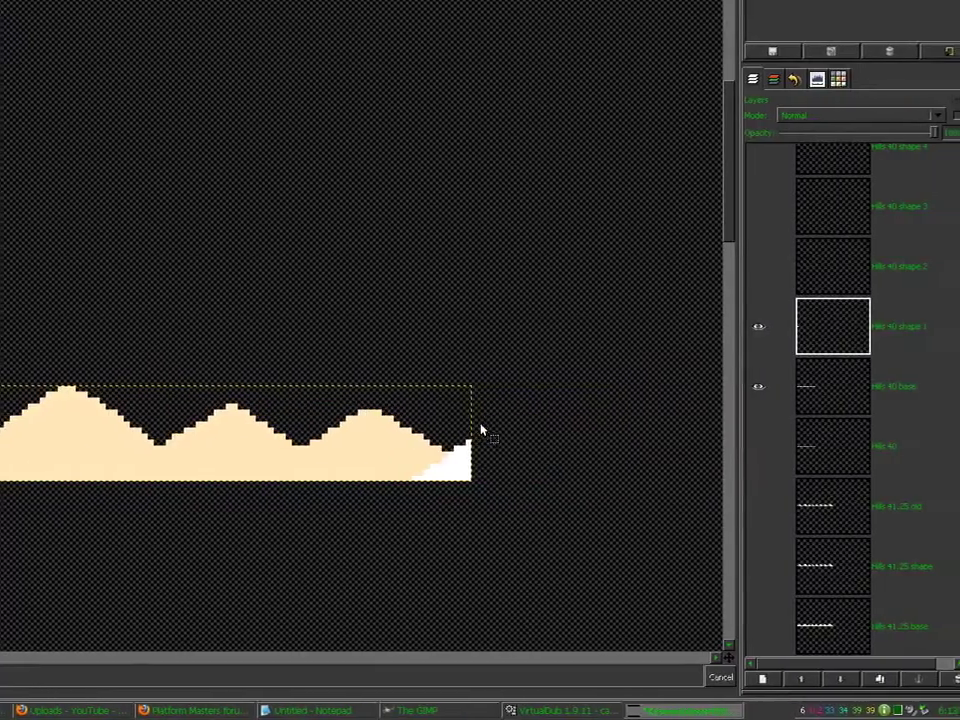
drag(941, 422, 845, 493)
drag(539, 468, 11, 467)
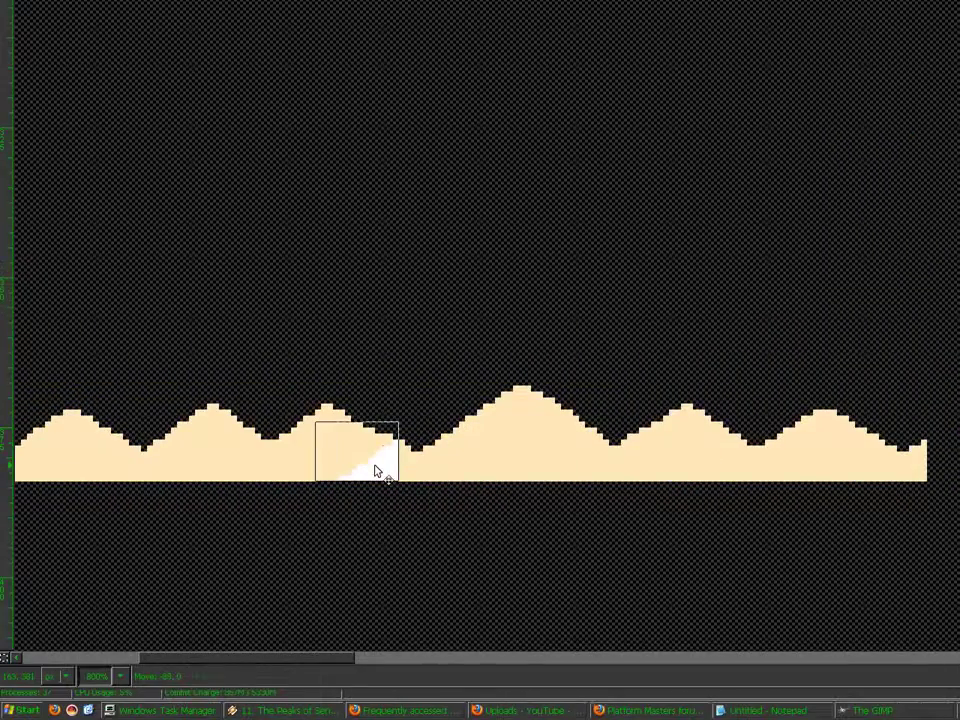
click(325, 644)
drag(325, 650, 200, 658)
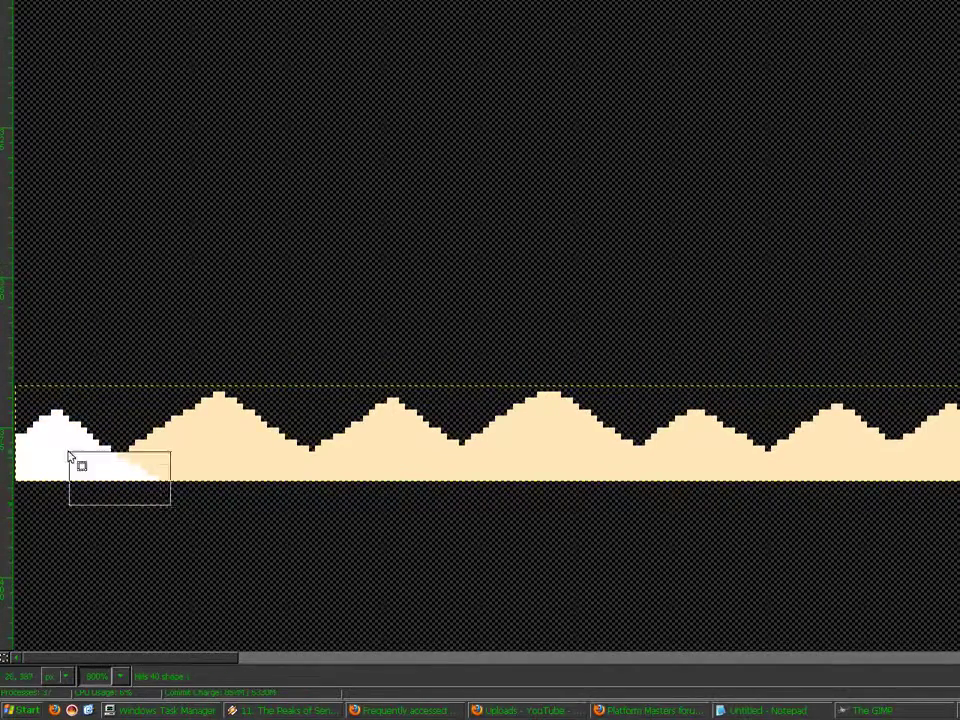
drag(69, 452, 8, 403)
drag(32, 466, 560, 467)
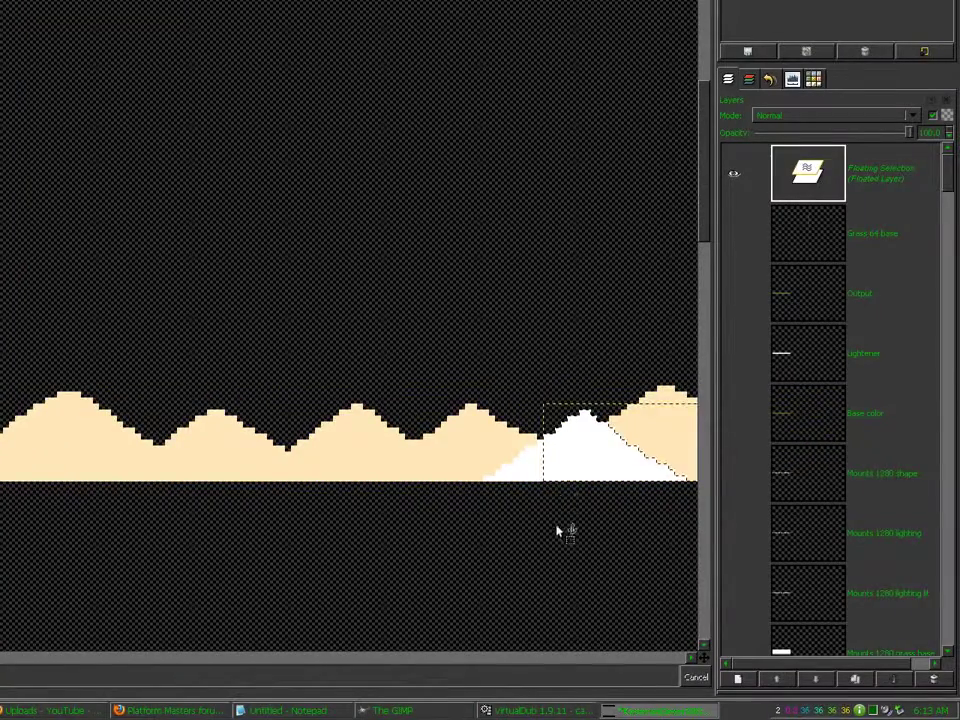
click(556, 529)
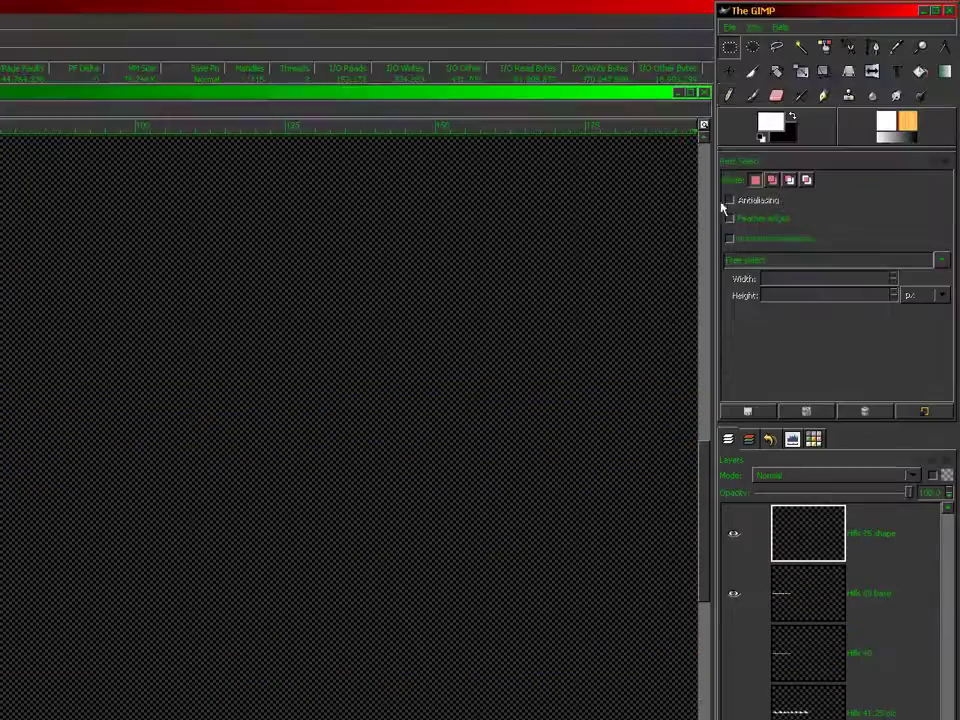
Autocrop the Hills 40 shape 1 layer and move the shape 1 and shape 2 hills to the strip's left end
click(752, 71)
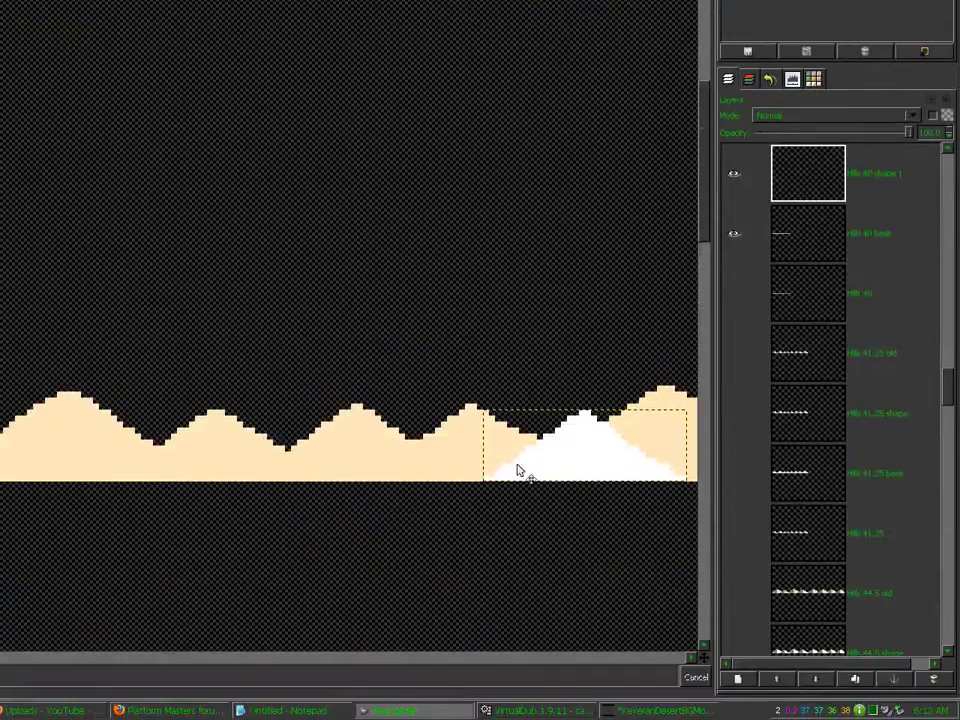
drag(524, 470, 52, 472)
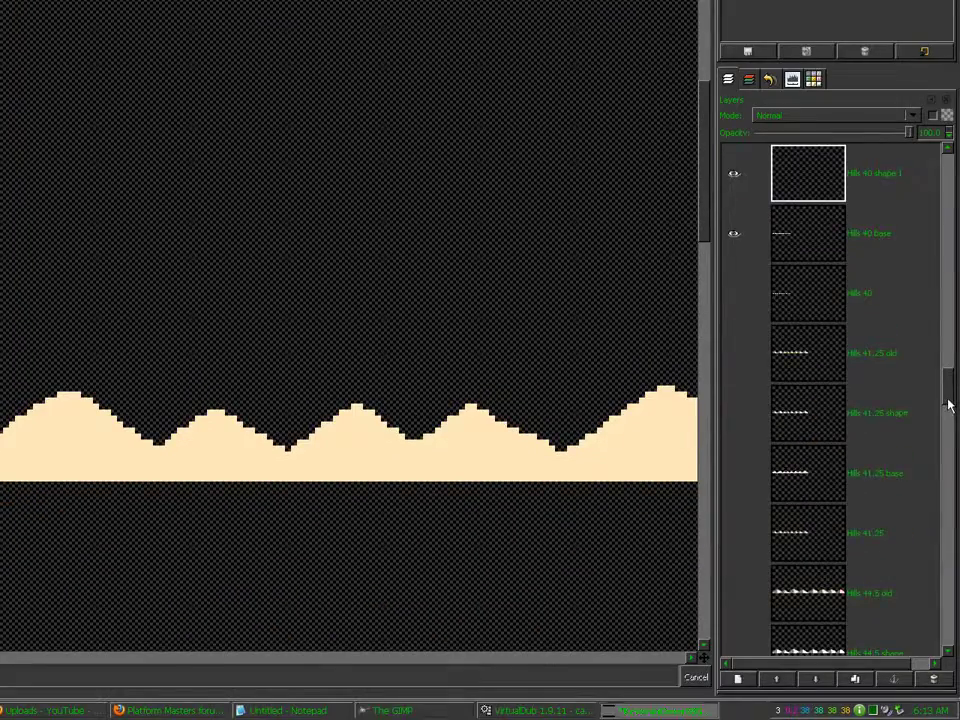
scroll(950, 404, up, 5)
click(782, 508)
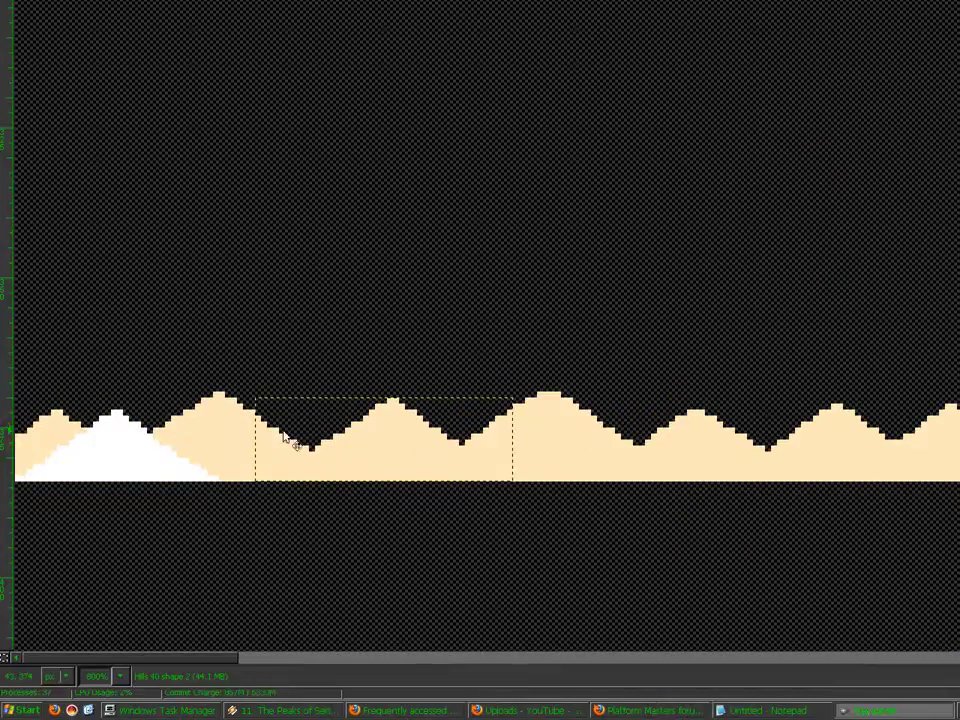
drag(349, 474, 118, 473)
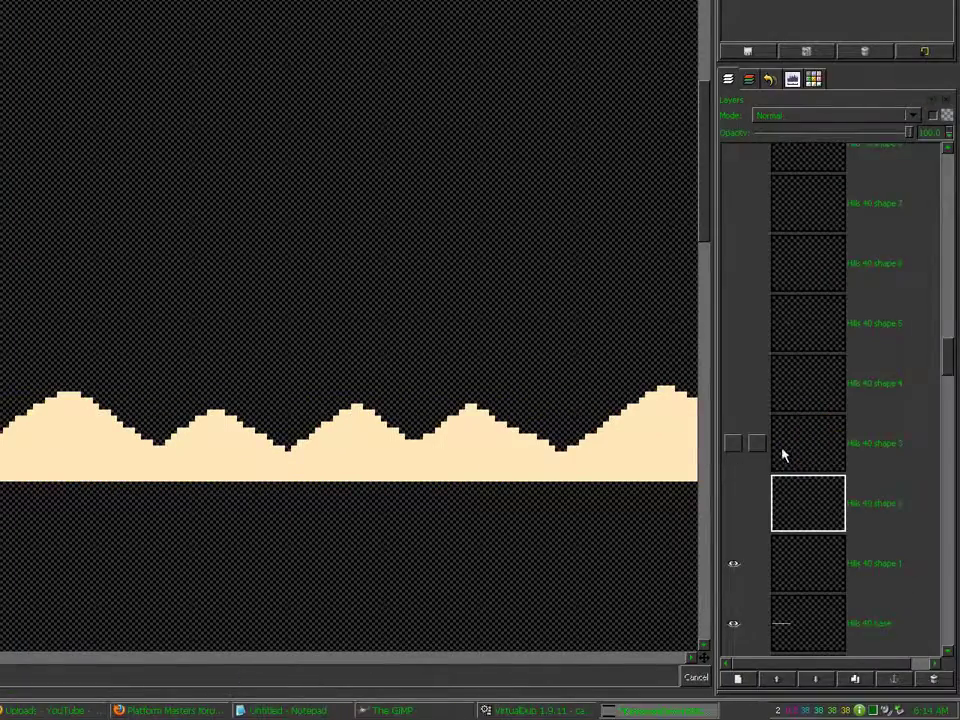
Move the Hills 40 shape 3, shape 4 and shape 5 hills to the left end of the base strip
click(783, 450)
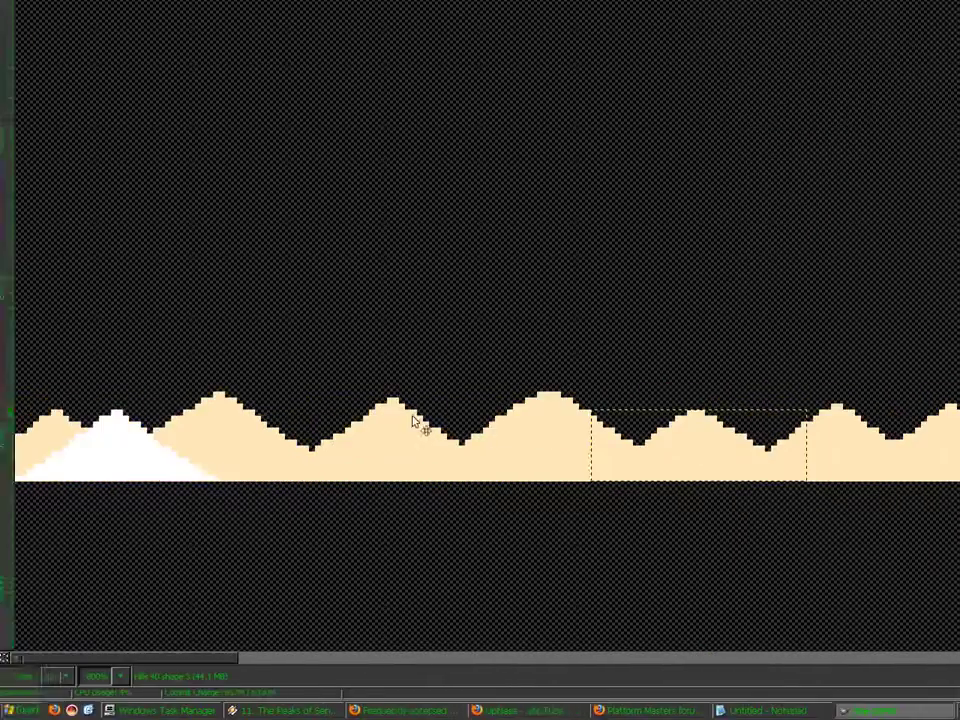
drag(180, 469, 88, 468)
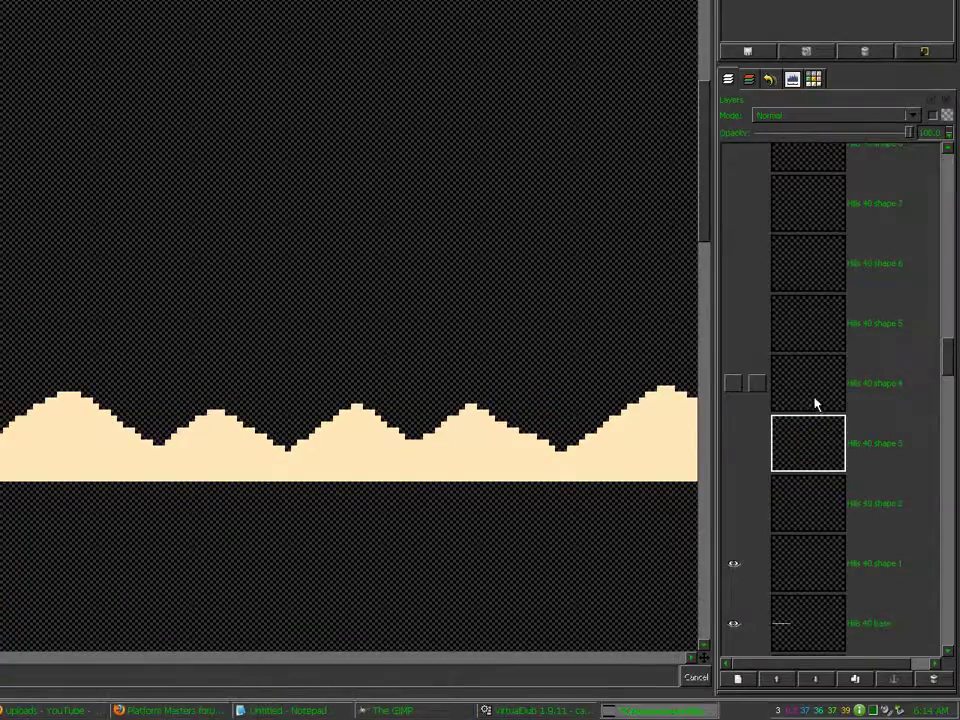
click(814, 400)
drag(903, 468, 79, 467)
click(786, 325)
drag(557, 431, 287, 385)
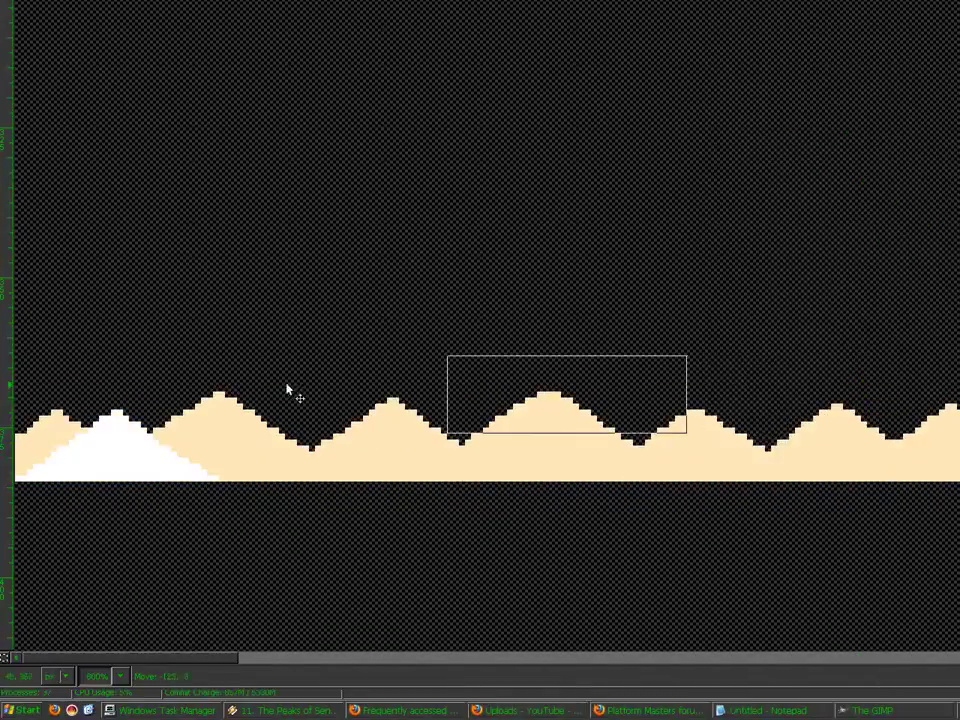
drag(484, 420, 52, 468)
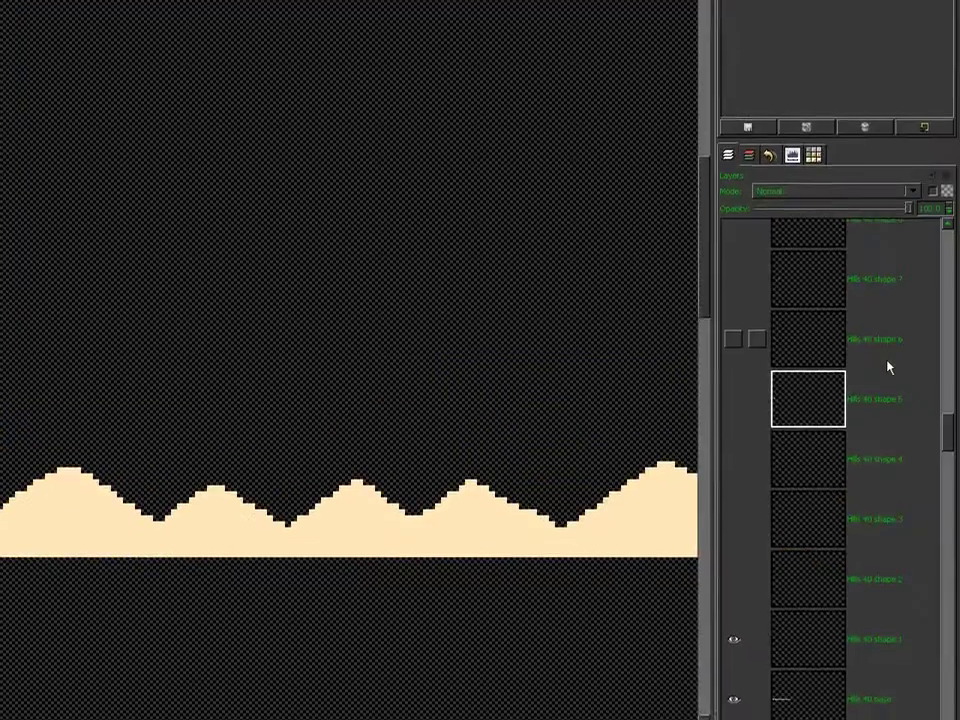
Move the Hills 40 shape 6, shape 7 and shape 8 hills to the strip's left end
click(832, 361)
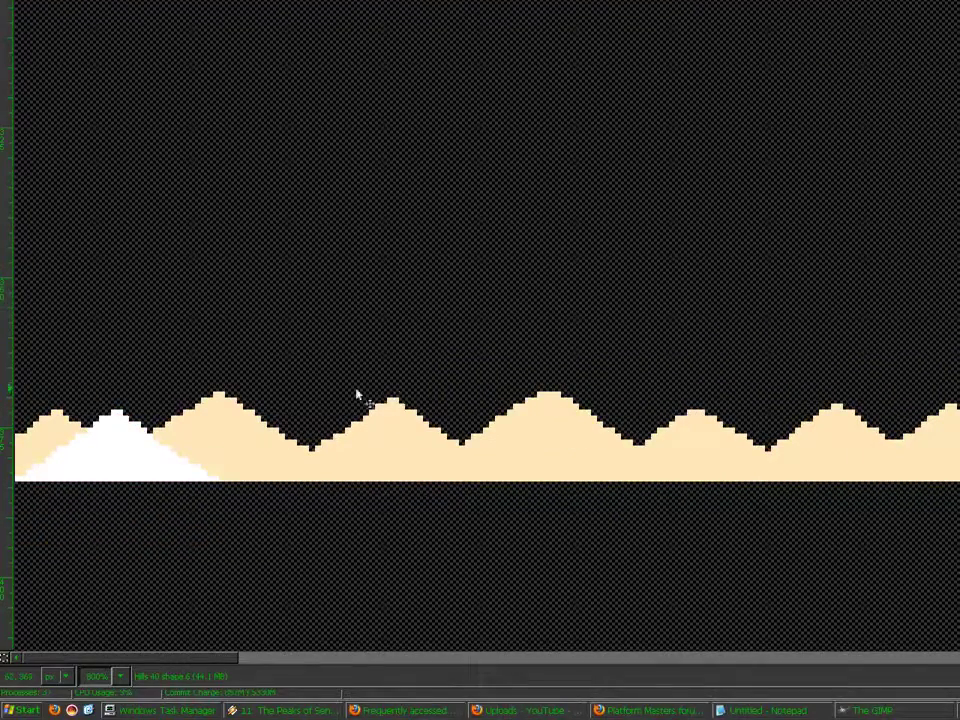
drag(153, 438, 86, 435)
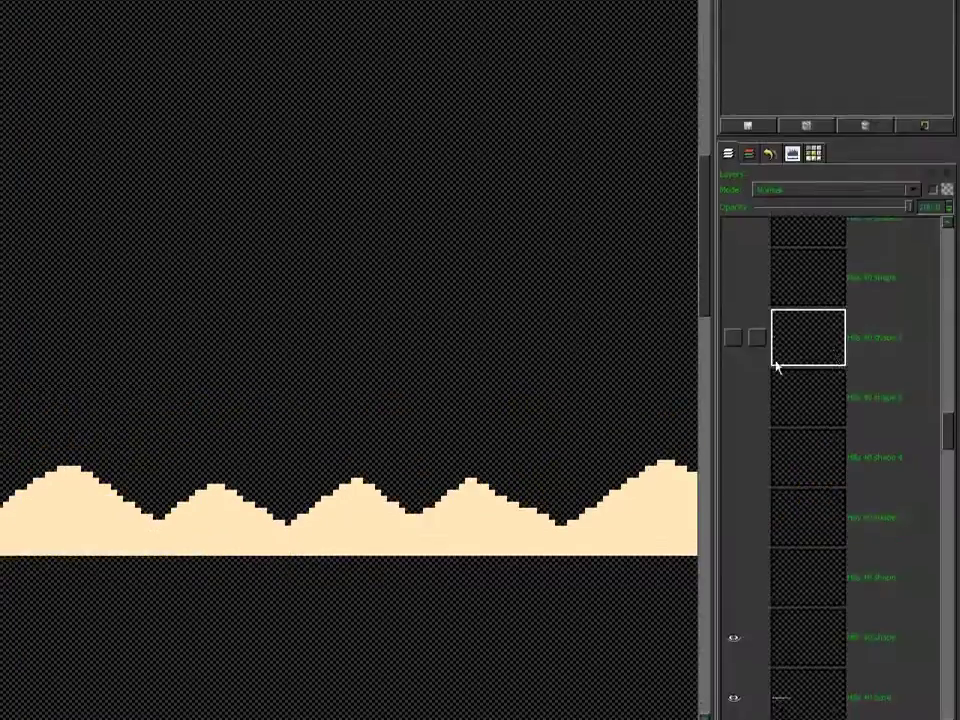
click(776, 366)
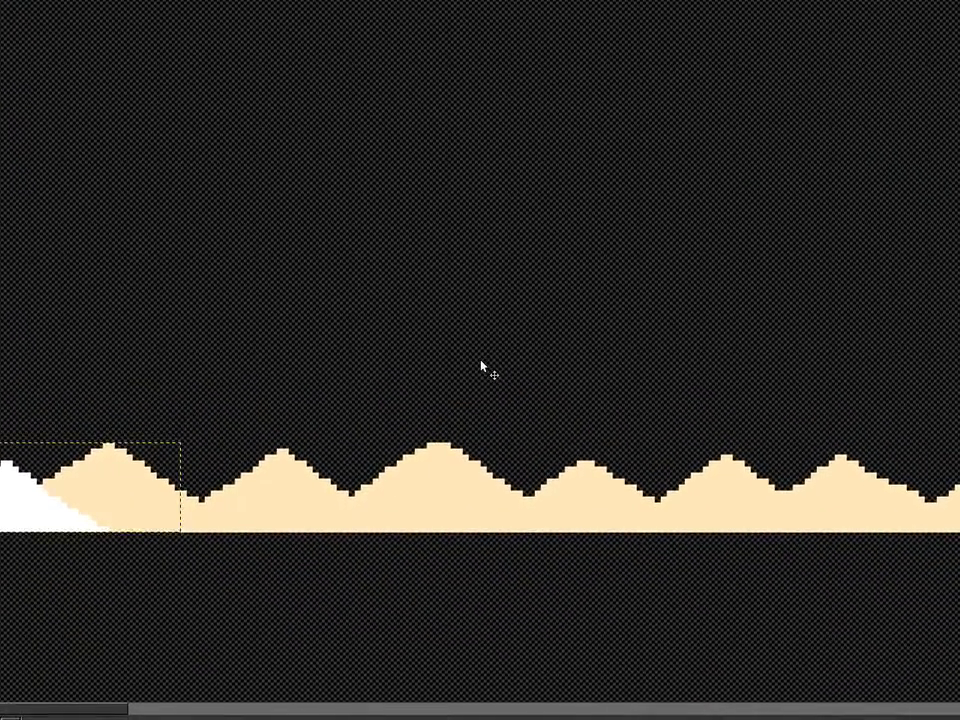
click(816, 369)
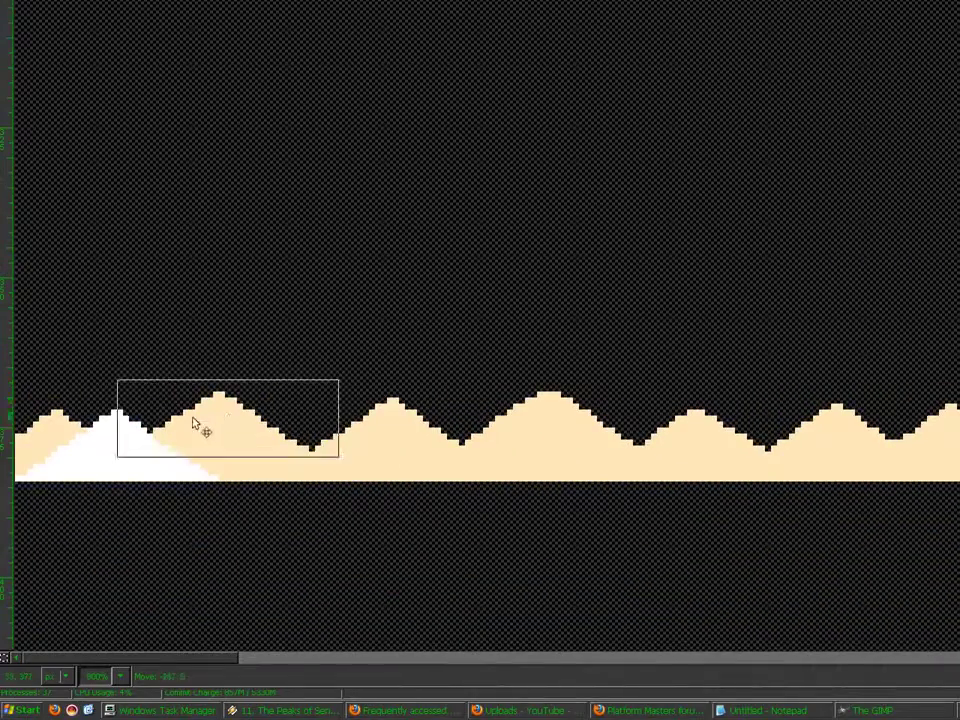
drag(195, 425, 94, 448)
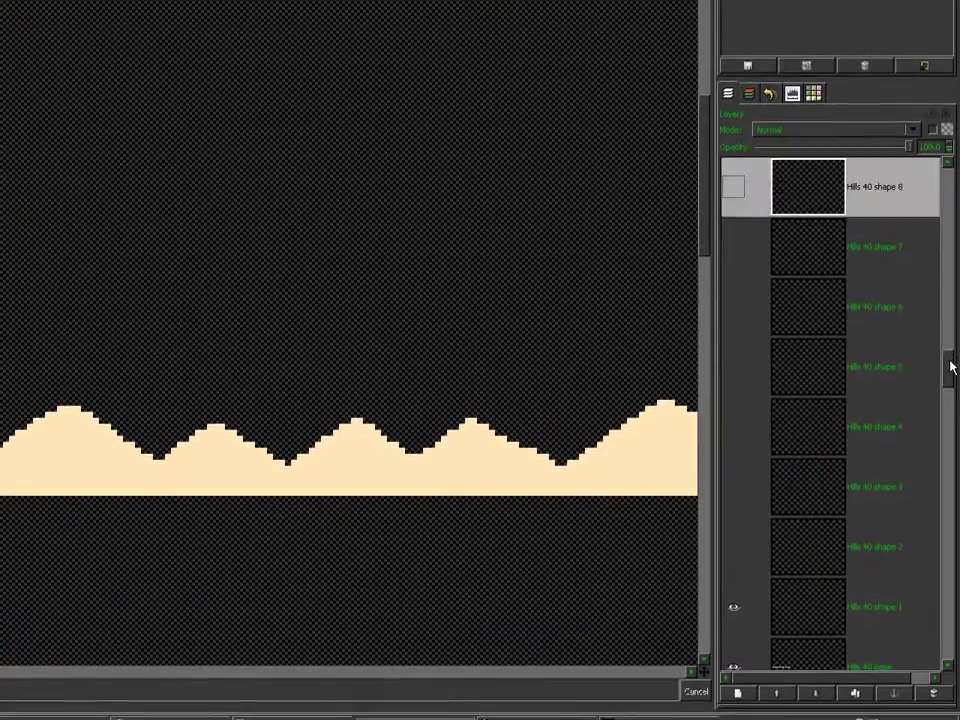
Move the Hills 40 shape 9 and shape 10 hills to the strip's left end
scroll(951, 368, up, 3)
click(757, 399)
drag(563, 453, 57, 455)
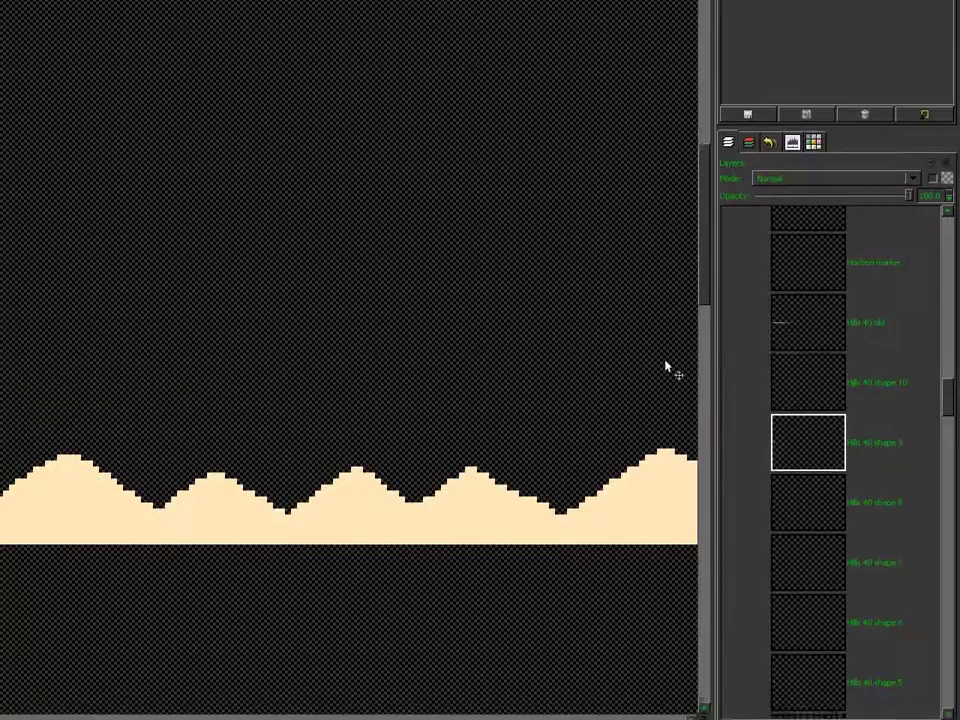
click(792, 380)
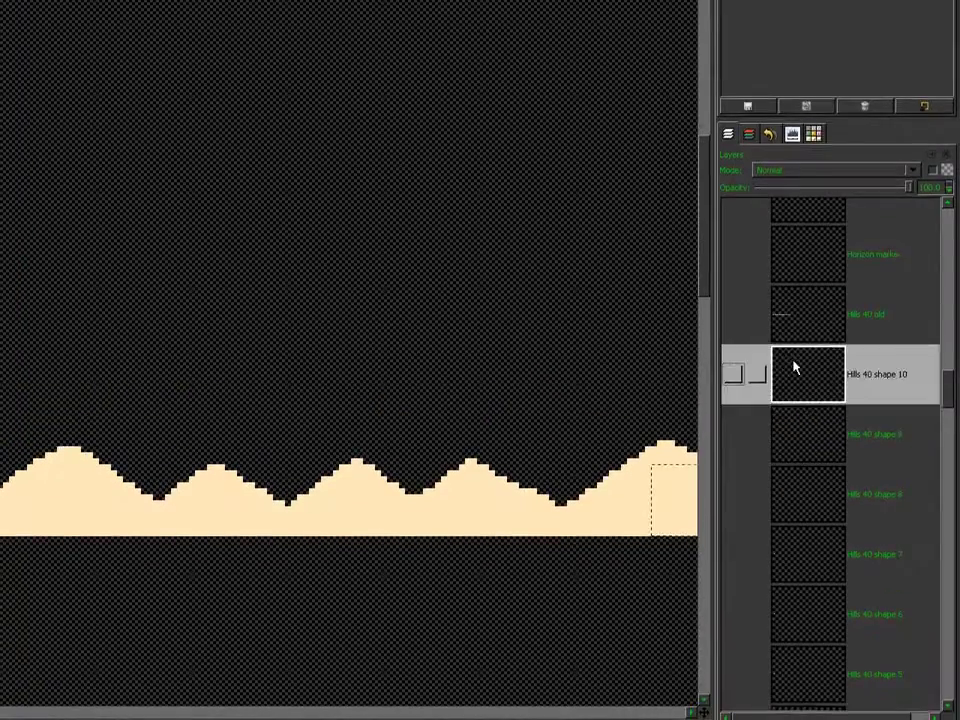
drag(638, 513, 0, 515)
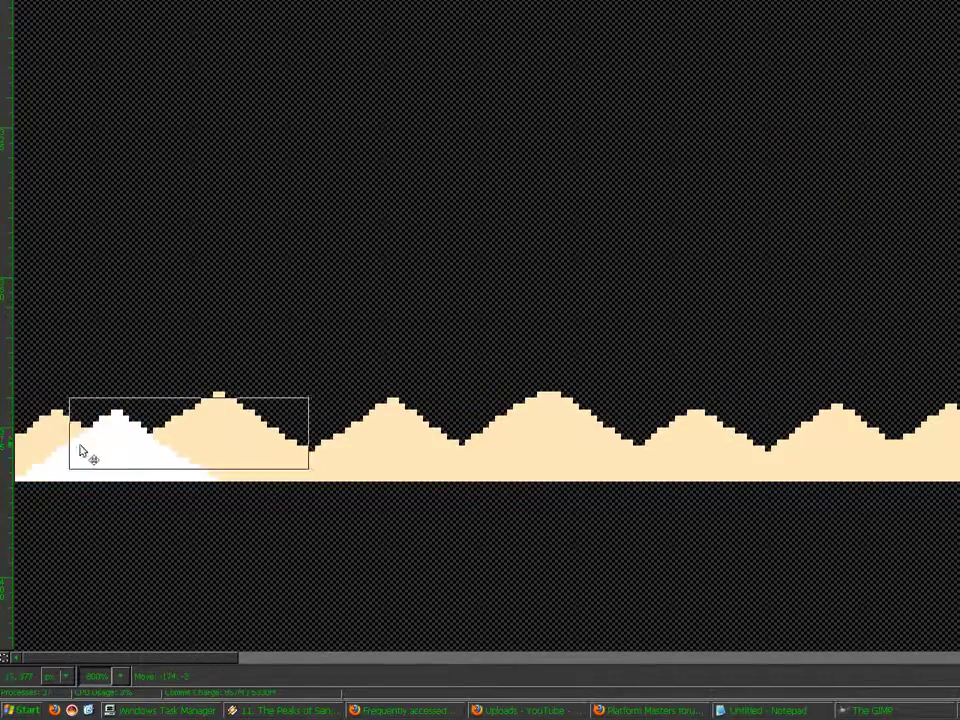
drag(82, 452, 26, 456)
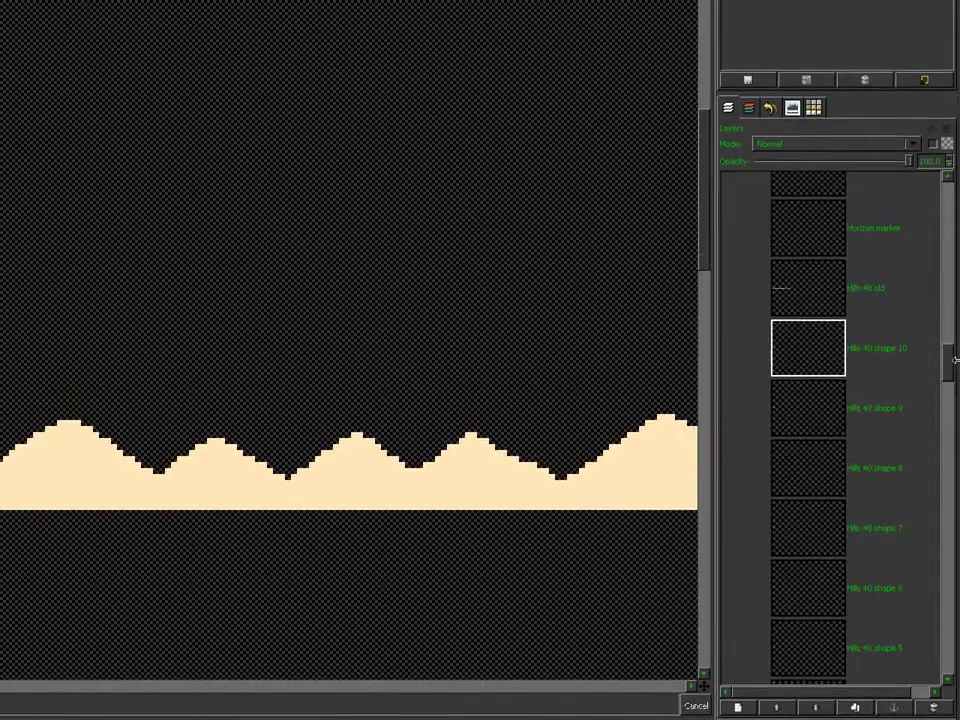
Show only the Hills 41.25 shape and Hills 41.25 base layers, with the whole hill strip in view
drag(950, 358, 945, 388)
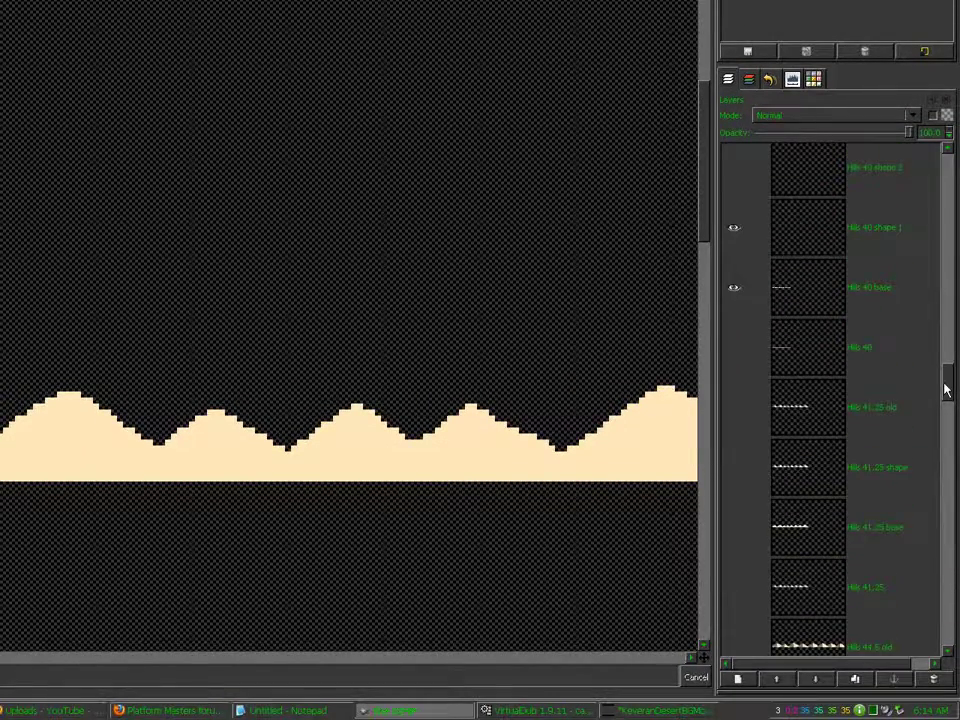
drag(946, 390, 950, 393)
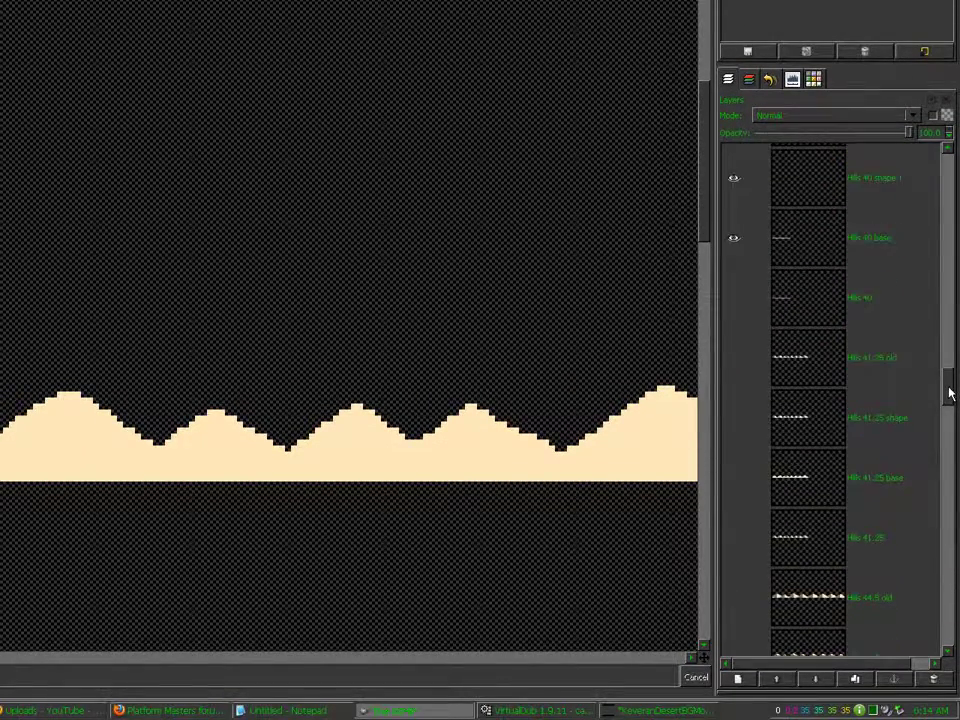
click(733, 420)
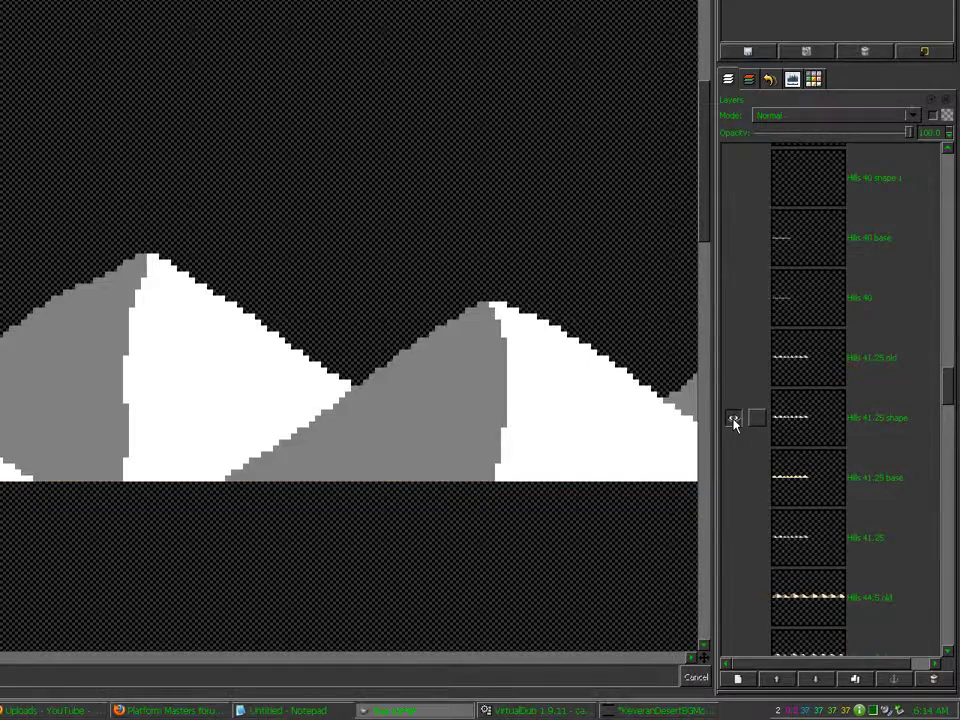
click(733, 474)
click(481, 680)
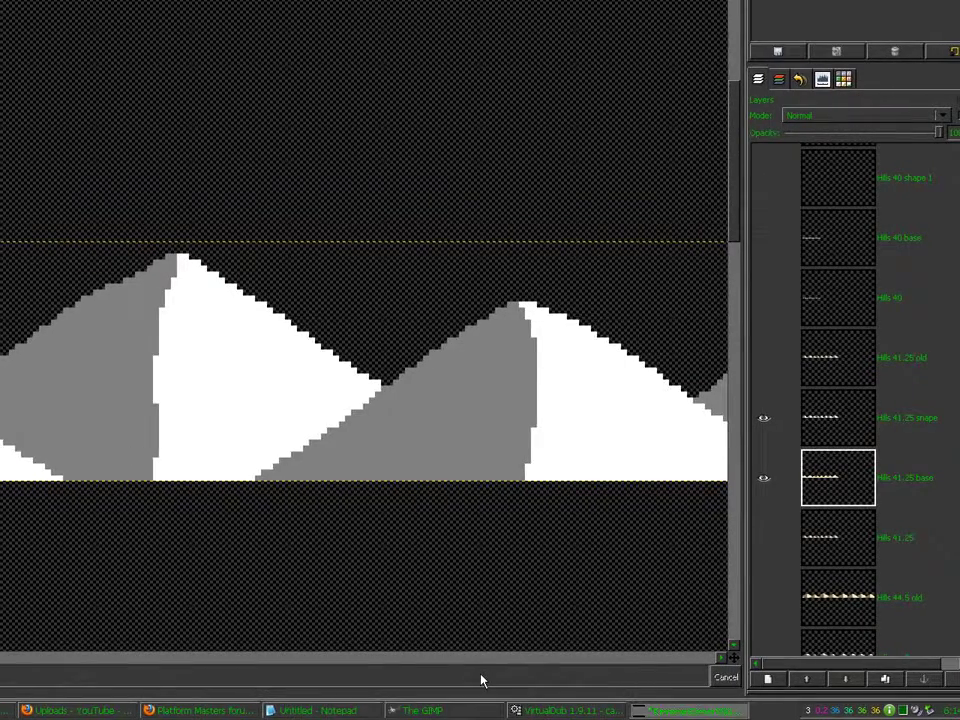
key(3)
key(2)
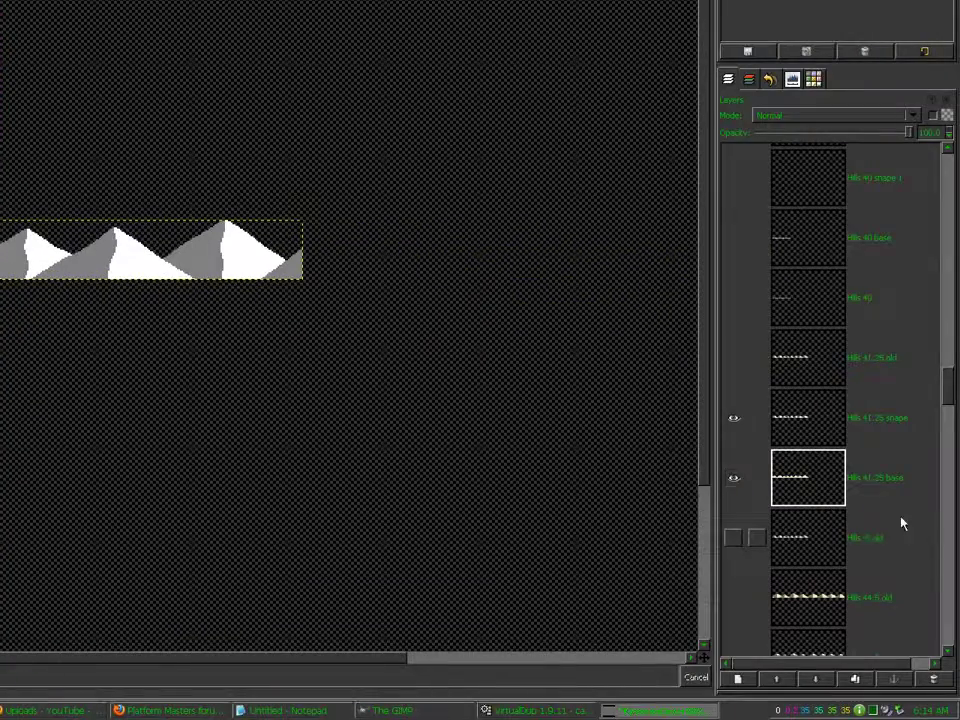
Hide the Hills 41.25 shape layer and duplicate it seven times
click(926, 429)
click(853, 417)
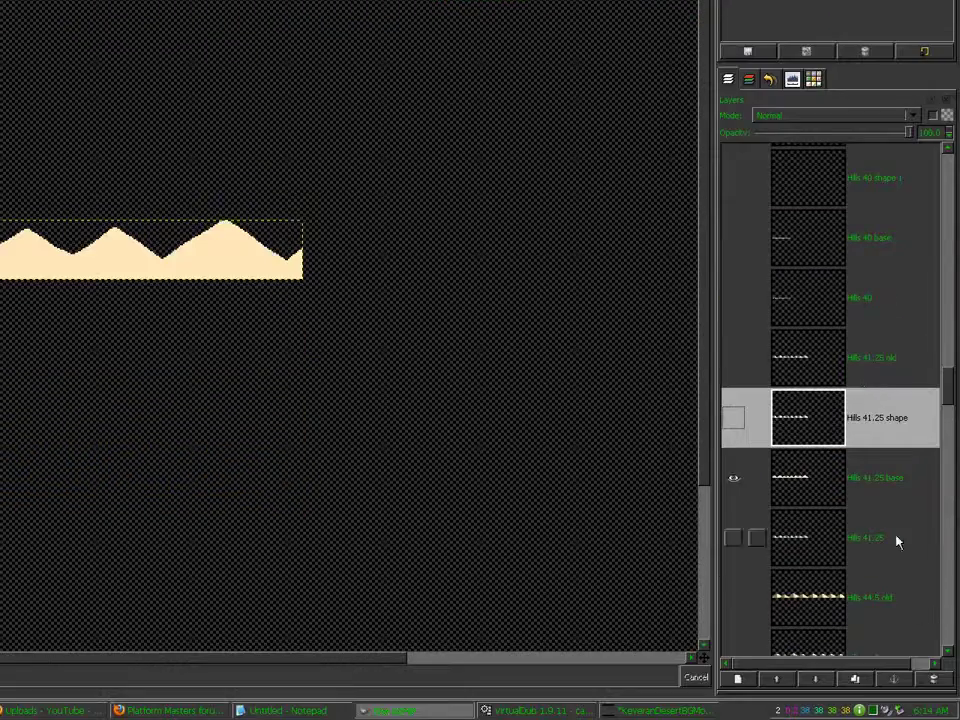
click(857, 685)
click(857, 685)
click(857, 685)
click(857, 685)
click(857, 685)
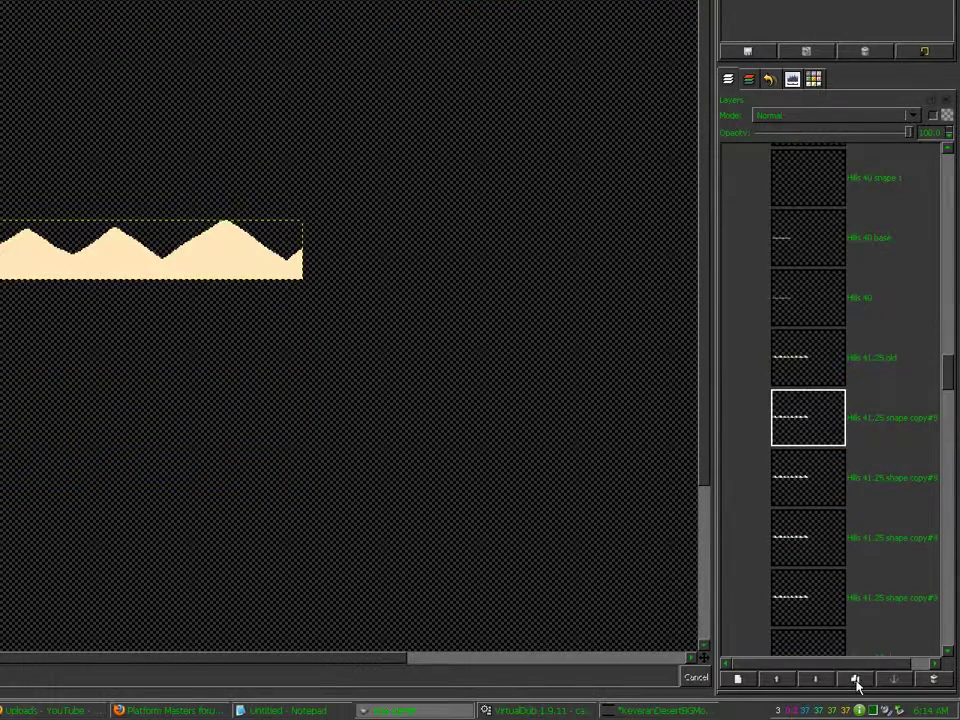
Rename the four uppermost copies, from the top down, as Hills 41.25 shape 8, shape 7, shape 6 and shape 5
click(797, 423)
double_click(803, 481)
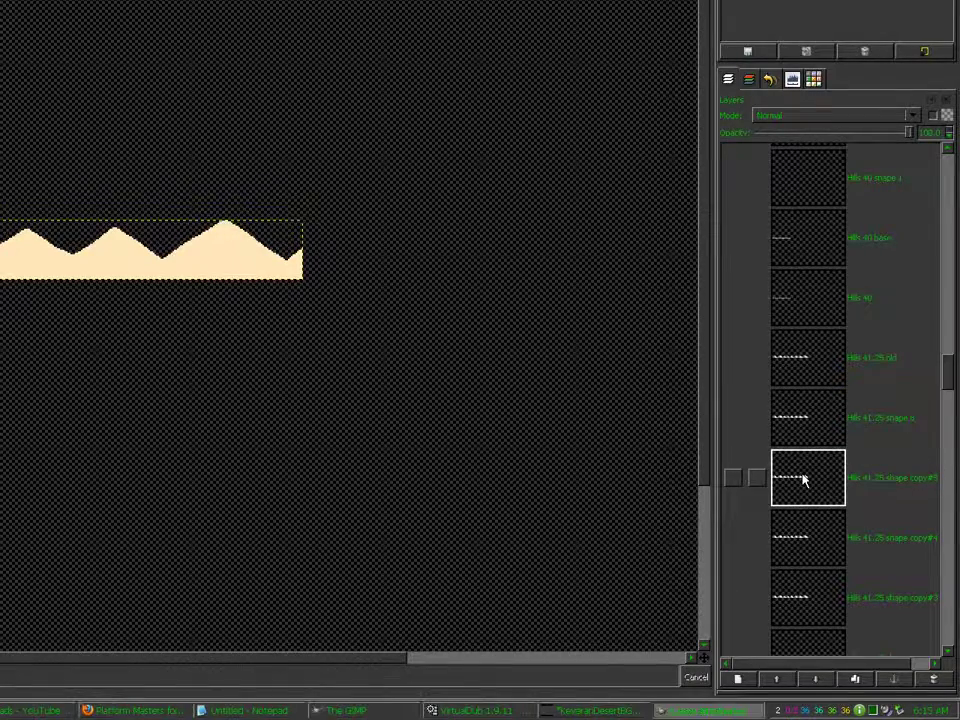
drag(803, 480, 803, 480)
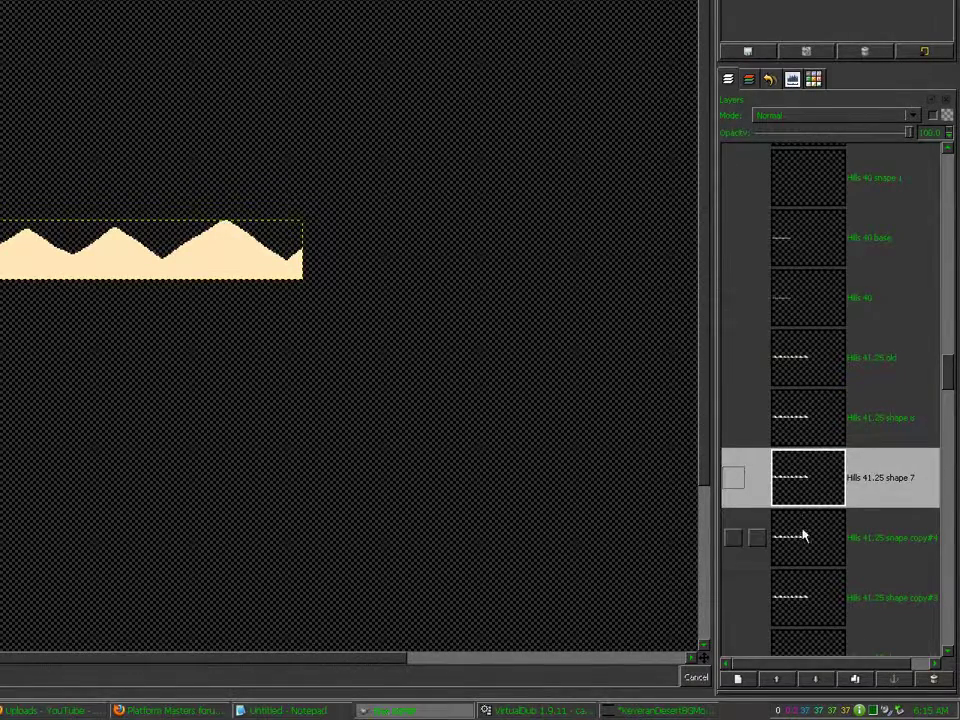
drag(803, 537, 792, 541)
drag(801, 597, 801, 597)
key(Return)
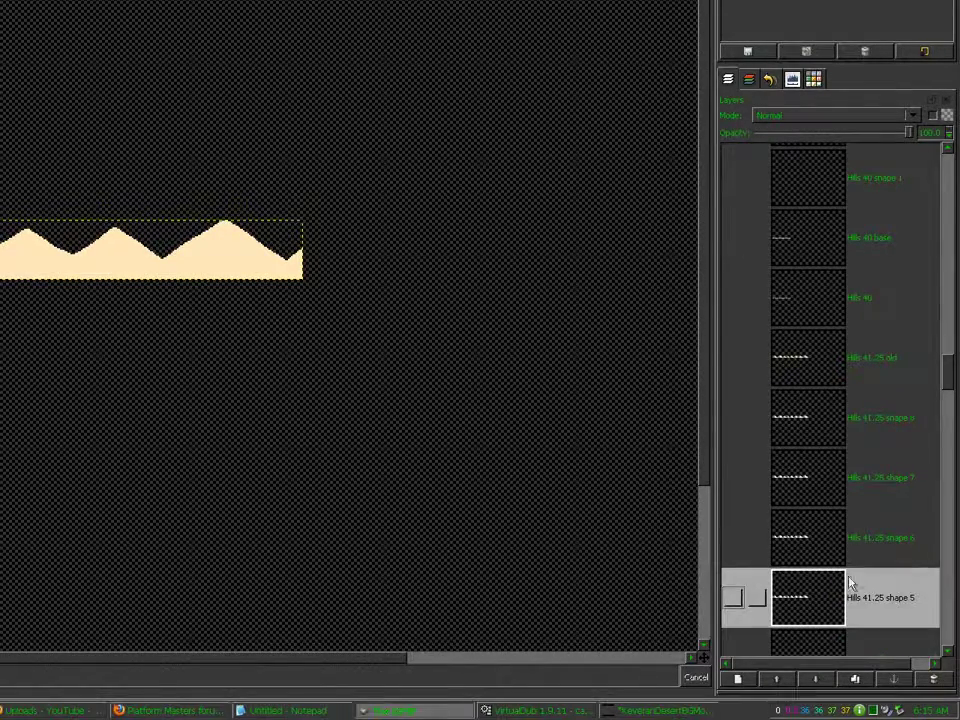
Rename the remaining copies and the original shape layer as Hills 41.25 shape 4, shape 3, shape 2 and shape 1
drag(946, 378, 948, 401)
drag(824, 368, 824, 368)
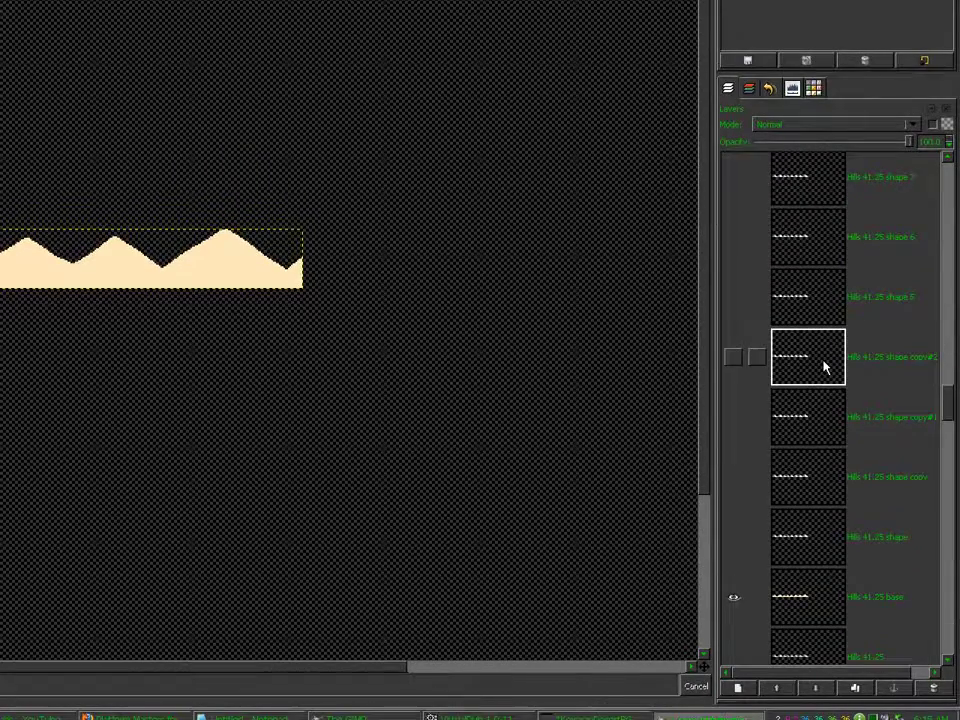
key(Return)
double_click(808, 401)
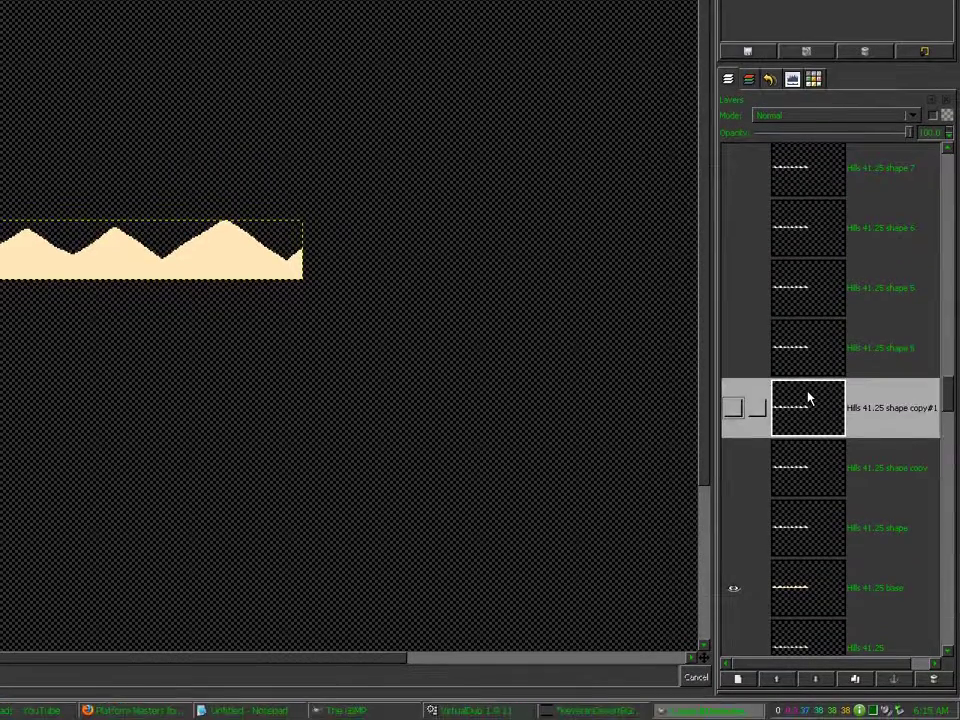
drag(808, 398, 806, 420)
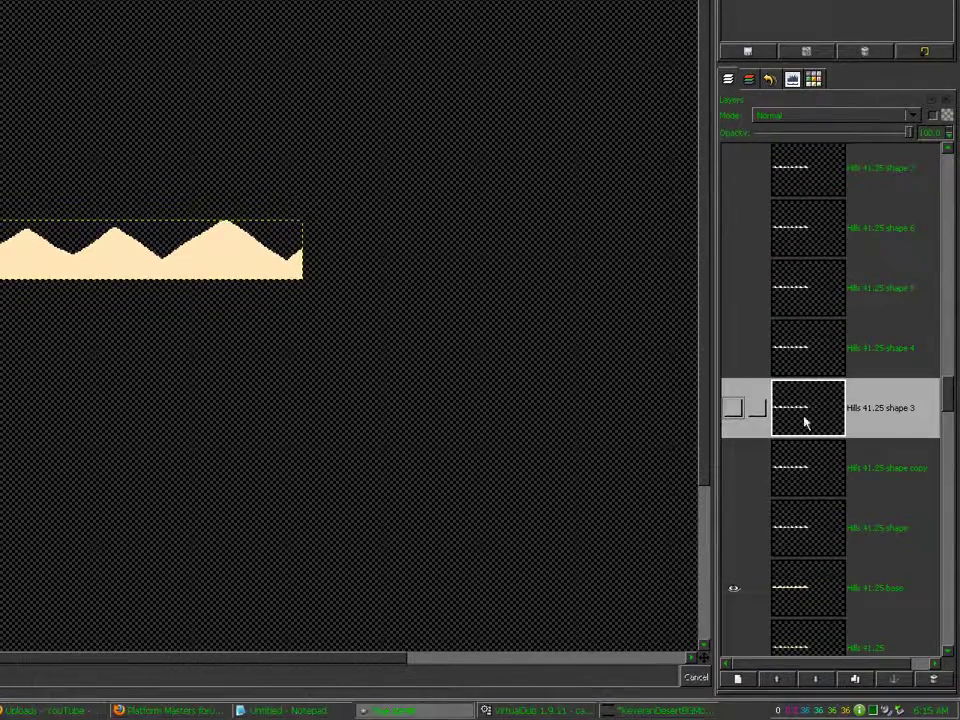
drag(801, 476, 801, 476)
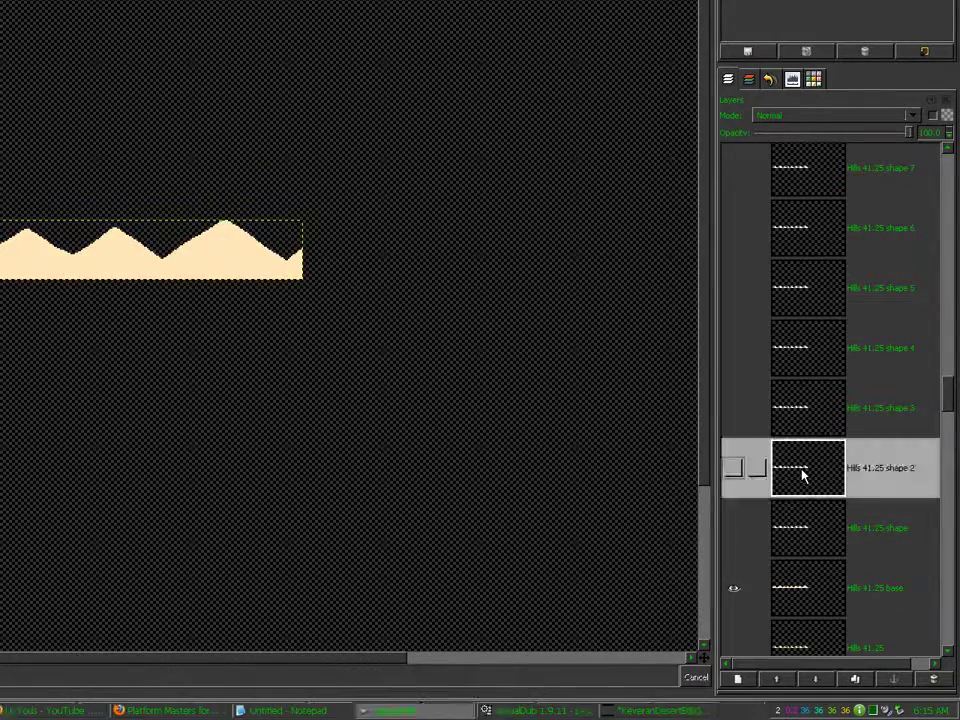
drag(800, 530, 801, 531)
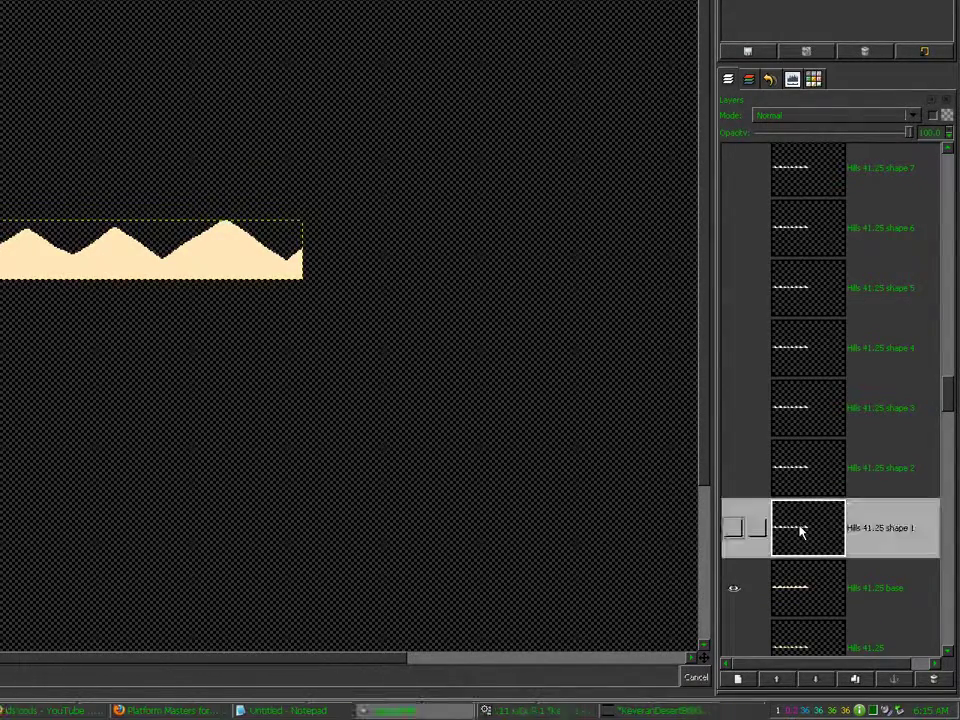
Show only the Hills 41.25 shape 1 layer and delete the second hill's grey face and the last full hill's white face
click(732, 530)
click(797, 43)
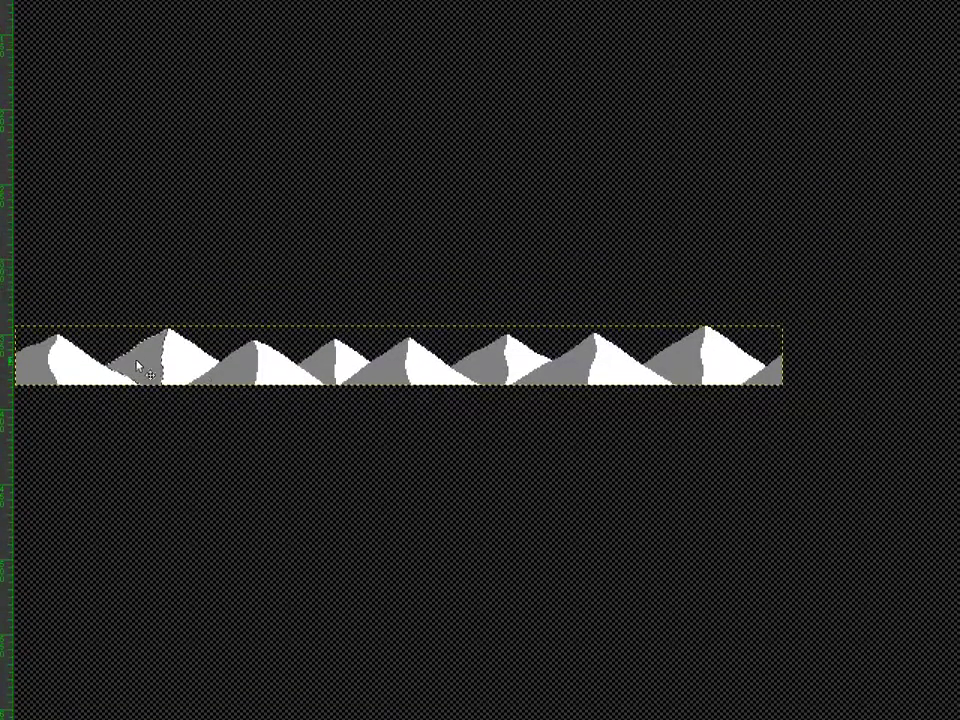
key(Delete)
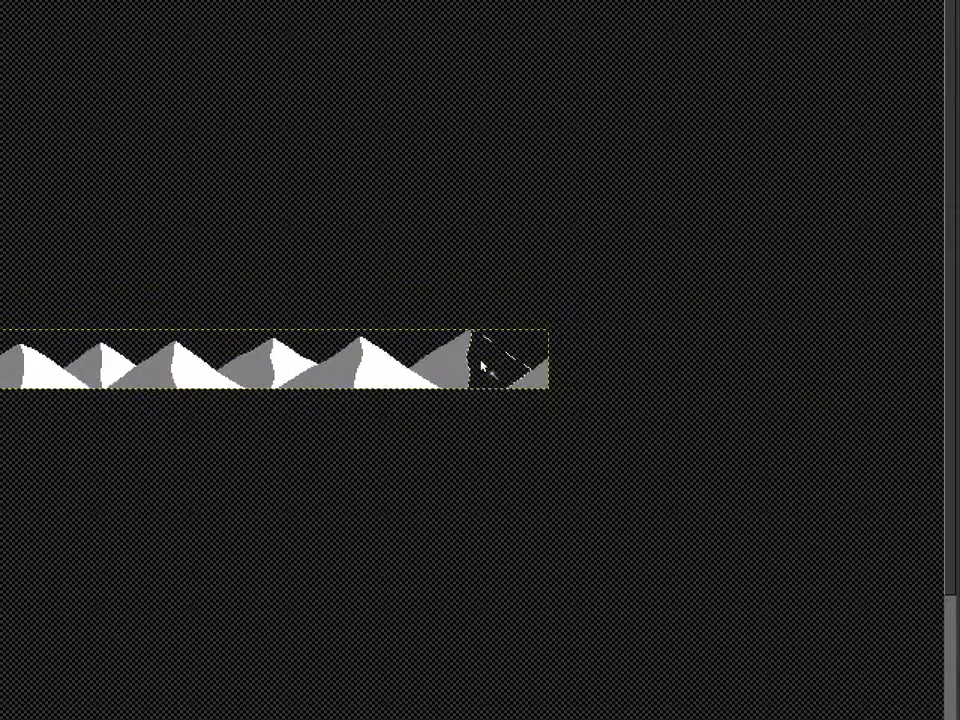
Show Hills 41.25 shape 2 to shape 6 in turn and delete the neighbouring faces that touch each layer's hill
click(733, 527)
click(736, 469)
click(808, 467)
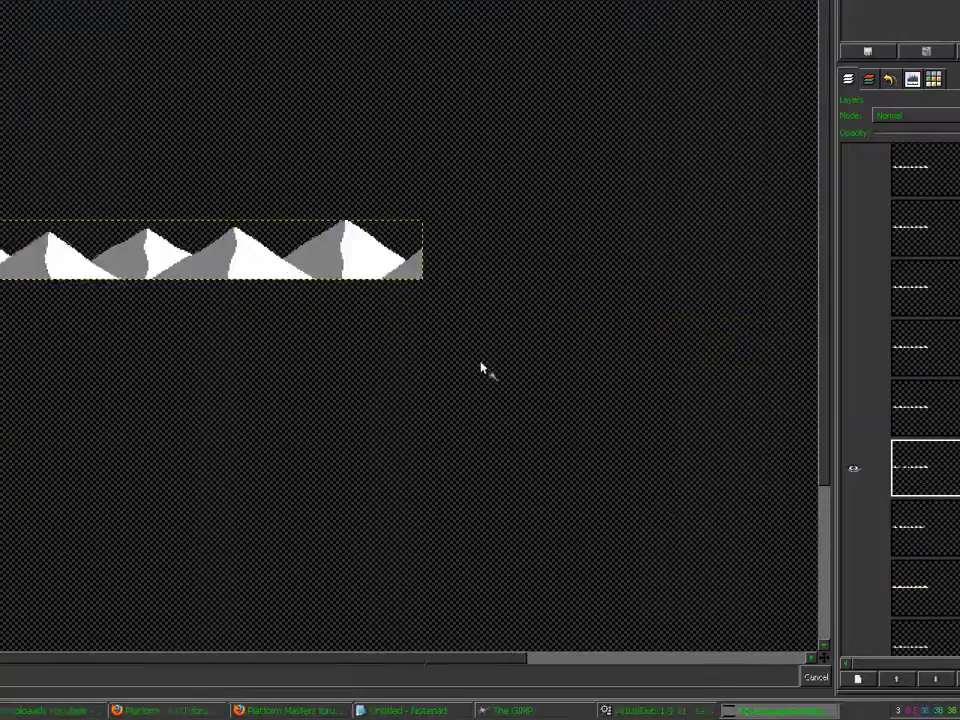
click(790, 410)
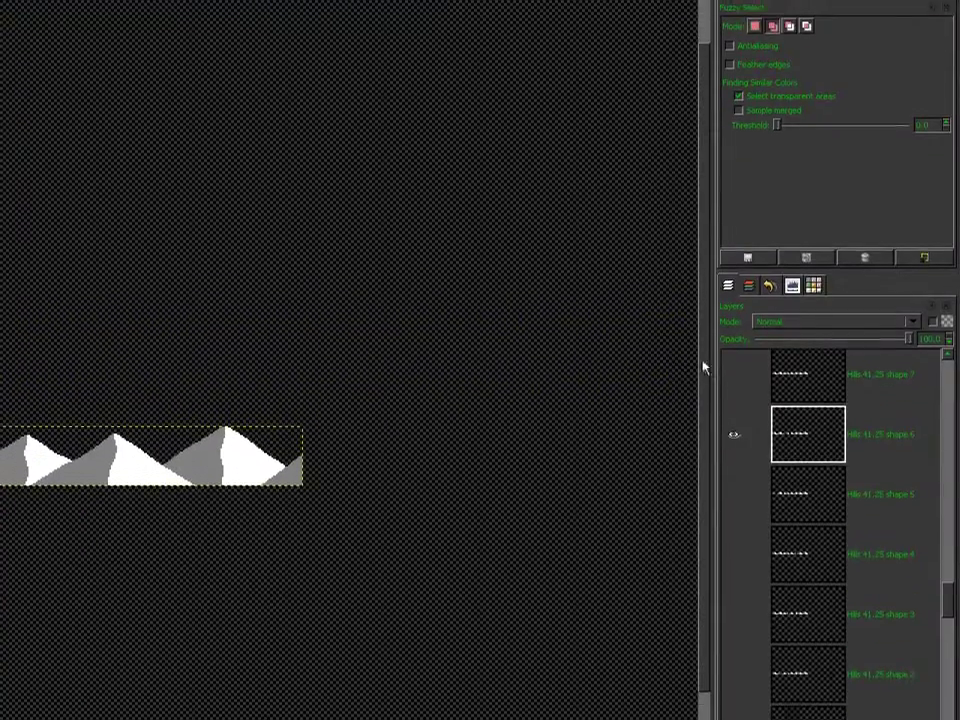
Show only the Hills 41.25 shape 7 layer and delete the fifth hill's white face and the seventh hill's grey face
shift+click(729, 363)
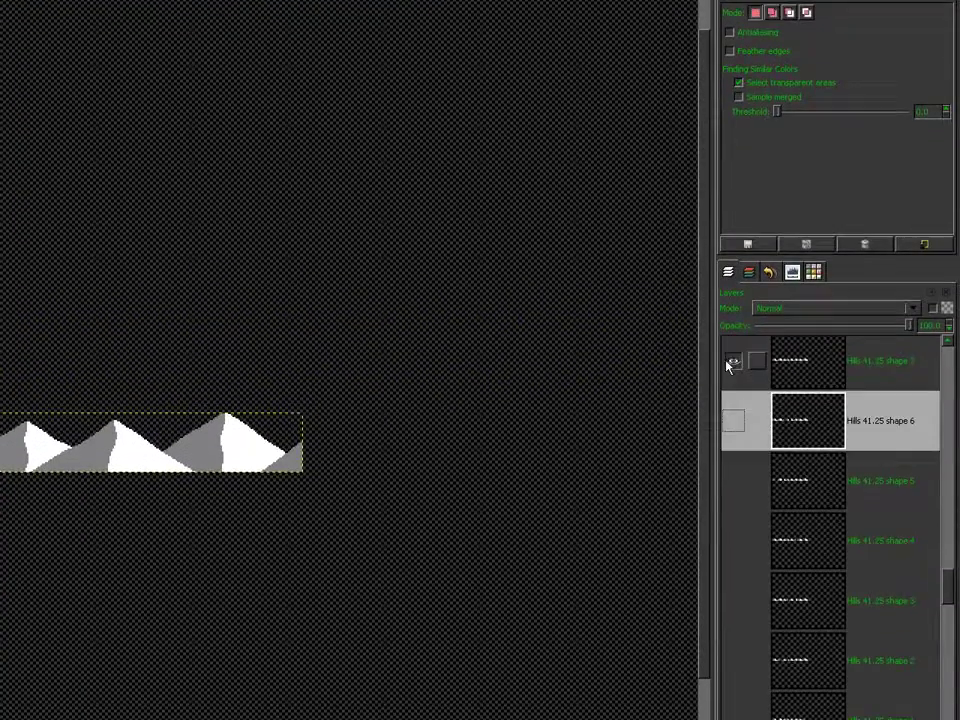
click(774, 366)
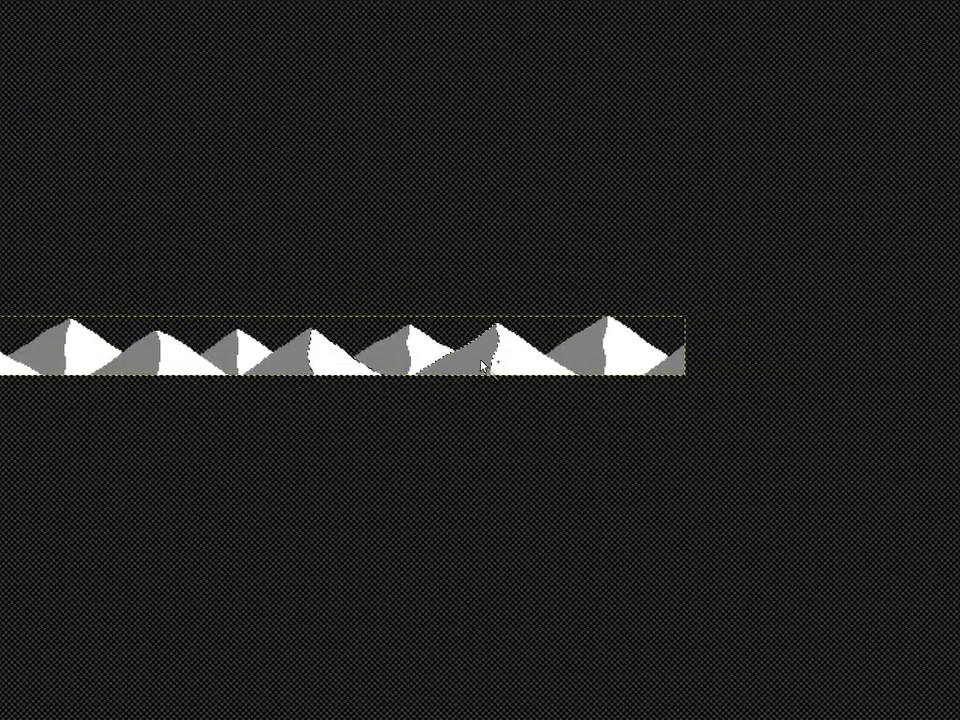
key(Delete)
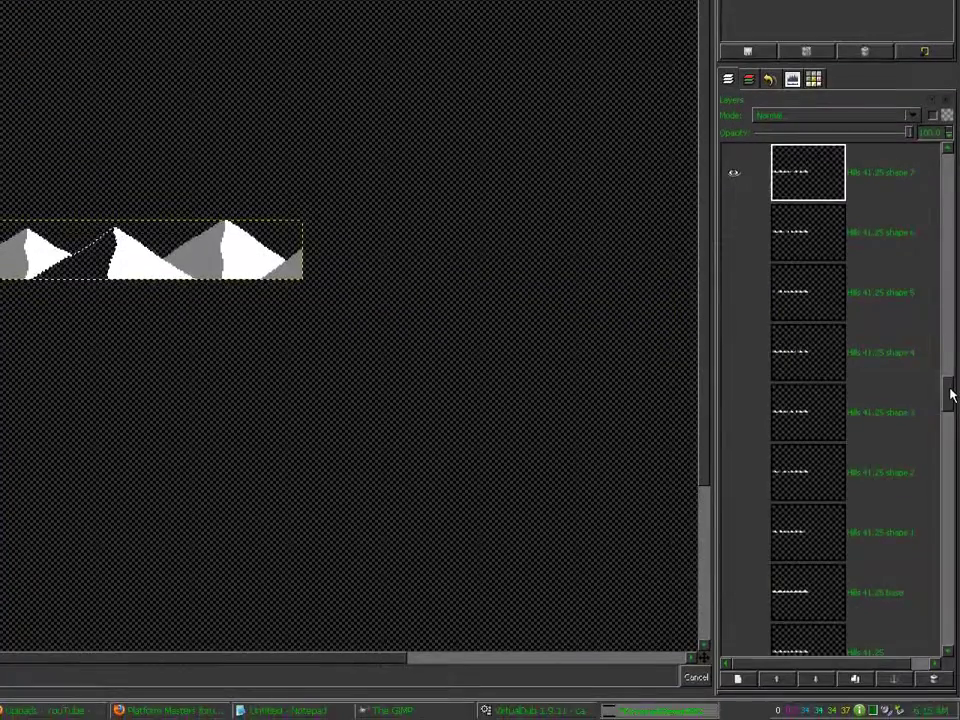
Show only the Hills 41.25 shape 8 layer and delete the faces touching the last full hill and all remaining hills, leaving that hill alone
drag(951, 394, 951, 385)
shift+click(735, 272)
click(812, 283)
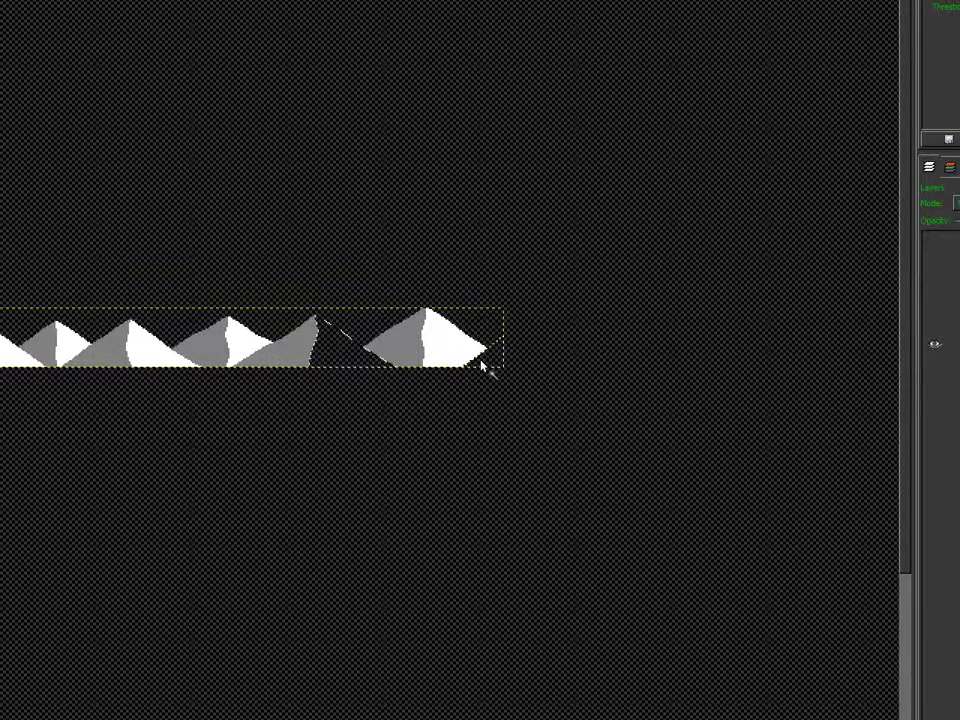
key(r)
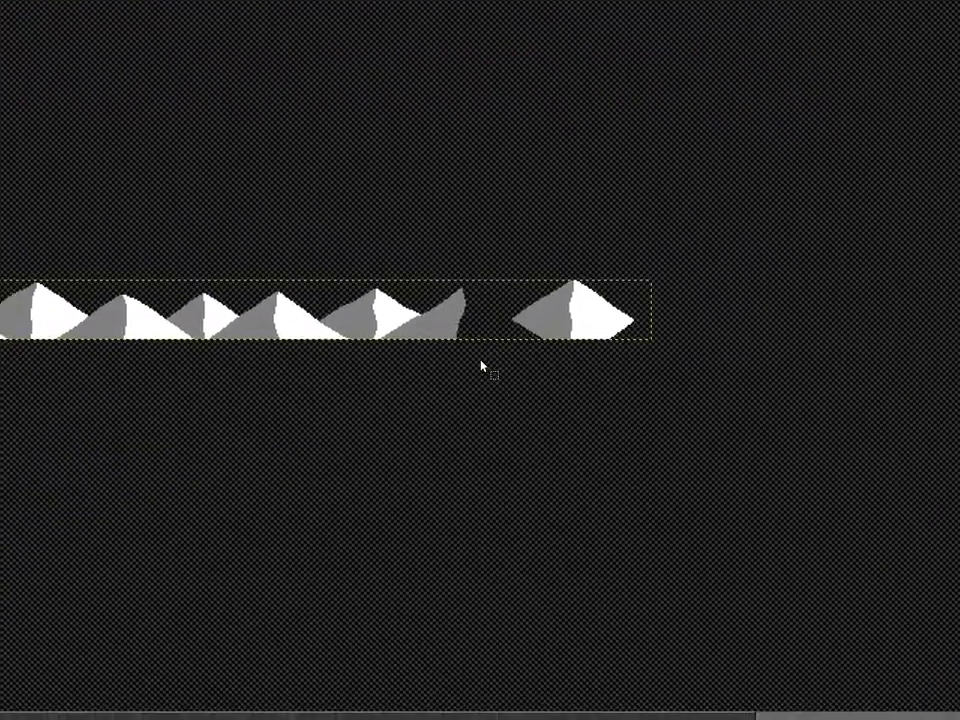
drag(467, 447, 1, 361)
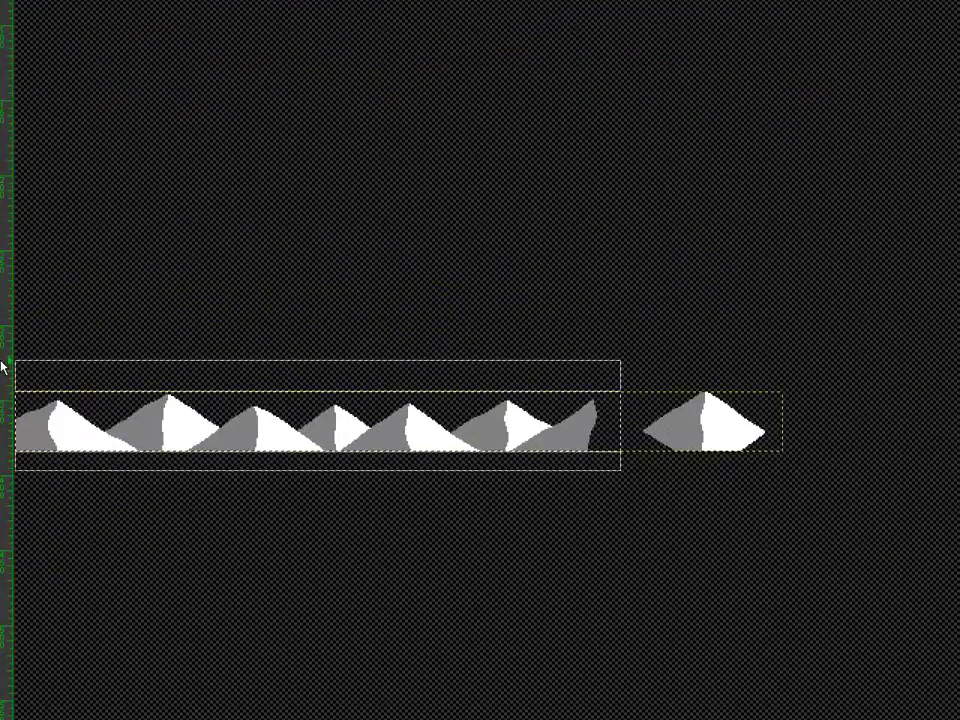
key(Delete)
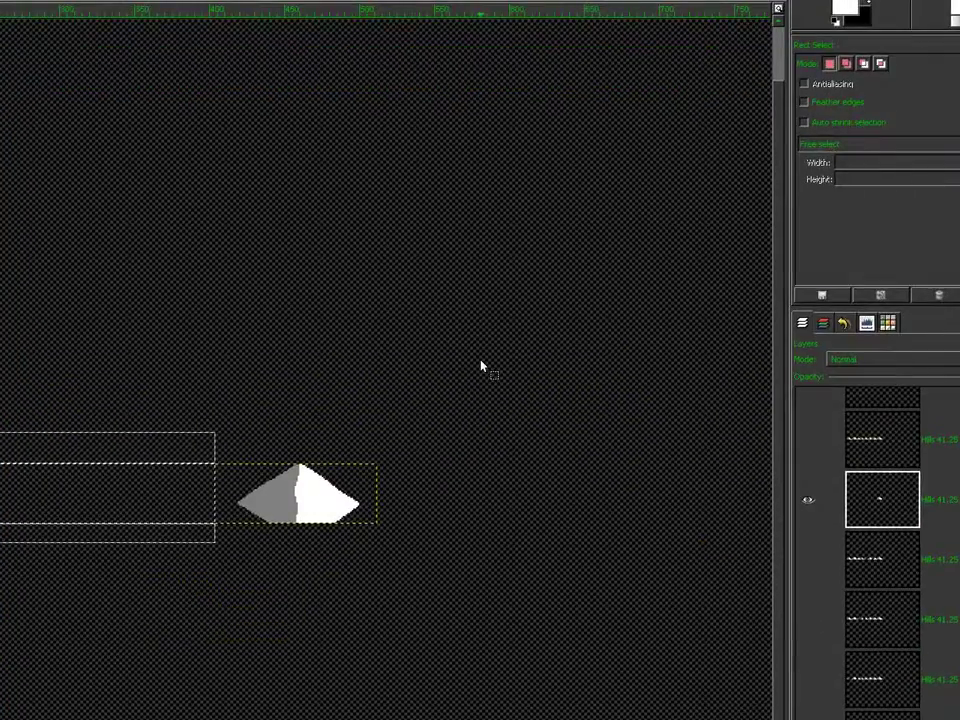
click(405, 475)
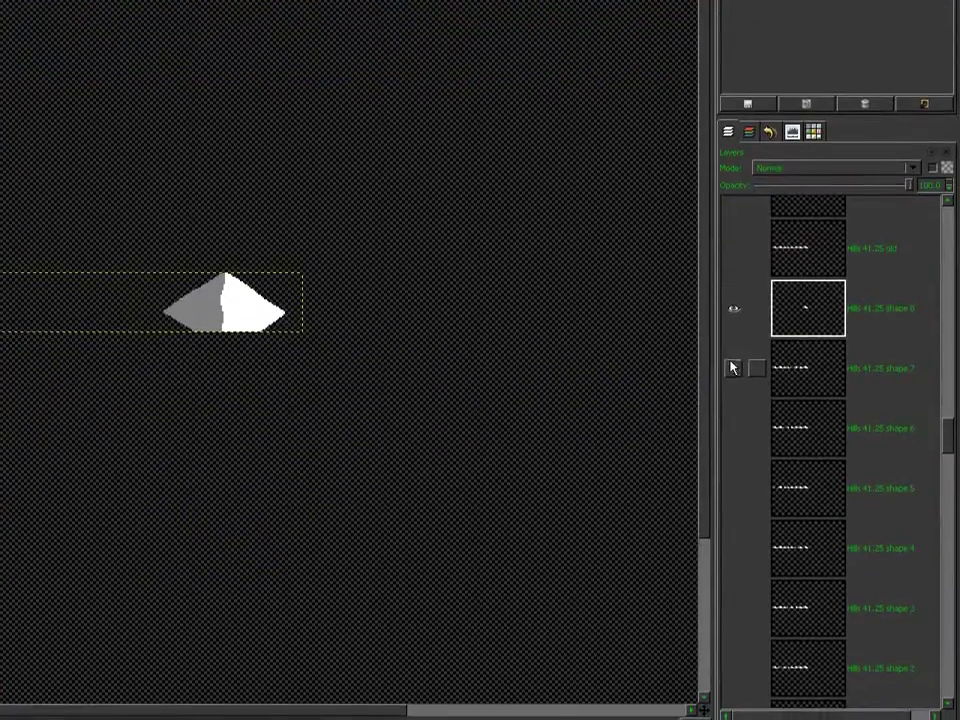
Show only the Hills 41.25 shape 7 layer and delete all hills on both sides of its isolated hill
shift+click(733, 676)
click(815, 680)
mouse_move(97, 332)
mouse_down()
mouse_move(275, 284)
mouse_move(327, 255)
mouse_up()
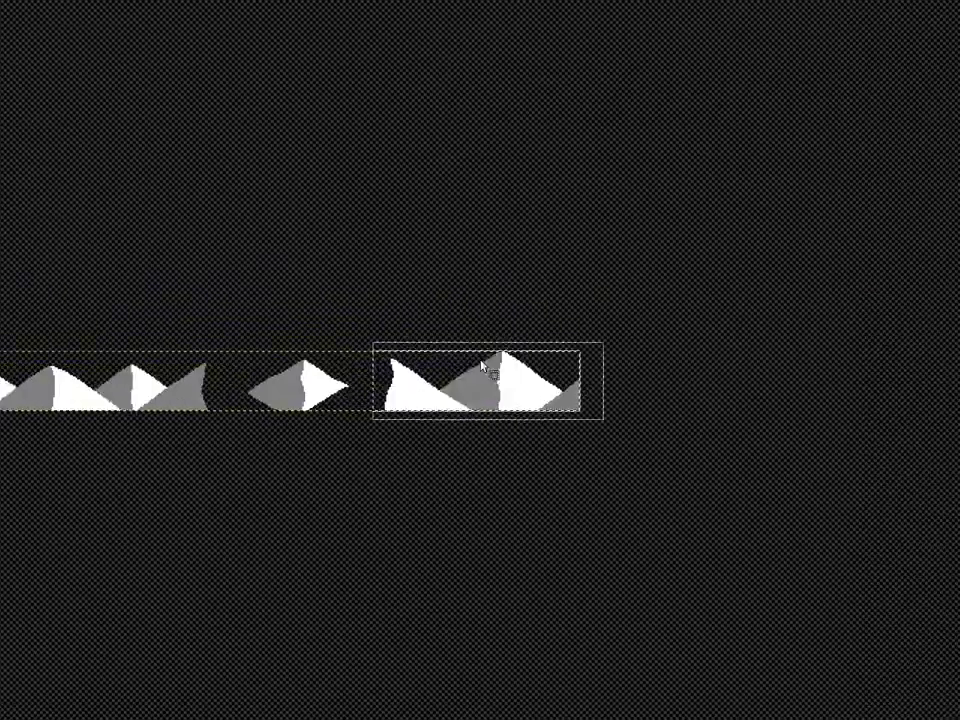
drag(431, 359, 1, 273)
key(Delete)
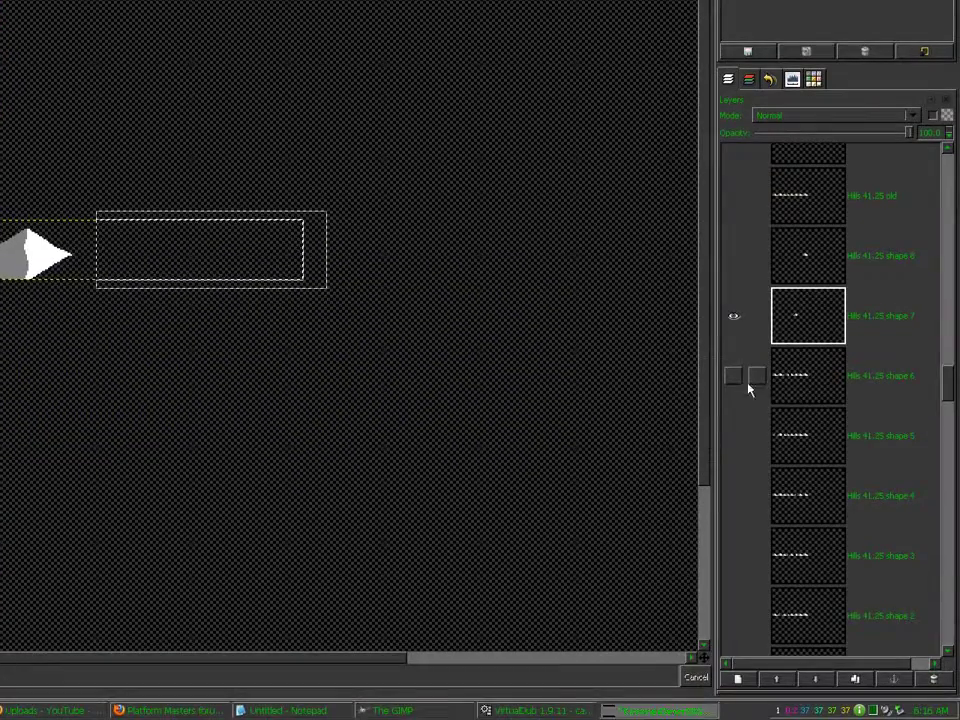
Show only the Hills 41.25 shape 6 layer and erase everything on both sides of its small isolated hill
shift+click(734, 376)
click(799, 380)
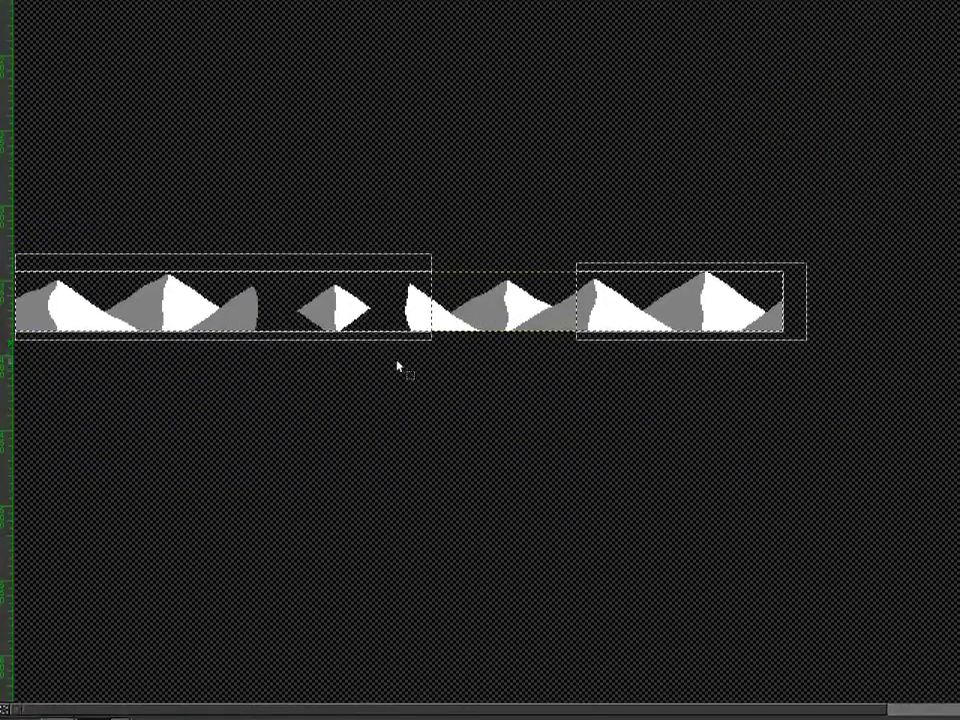
mouse_move(391, 360)
mouse_down()
mouse_move(757, 305)
mouse_move(808, 274)
mouse_up()
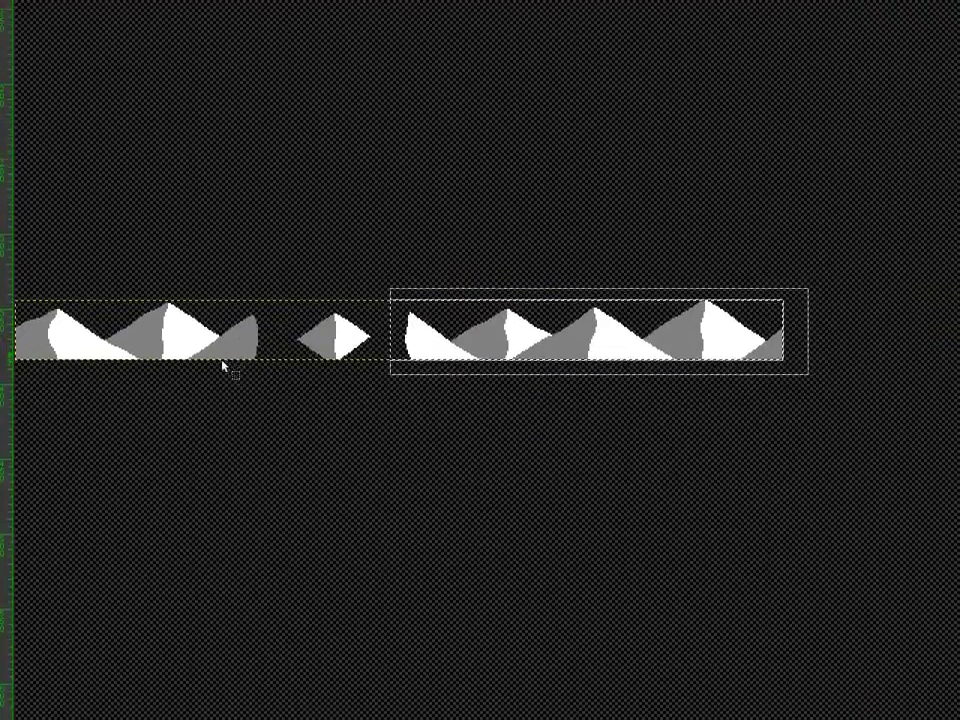
mouse_move(277, 360)
mouse_down()
mouse_move(28, 306)
mouse_move(1, 289)
mouse_up()
key(Delete)
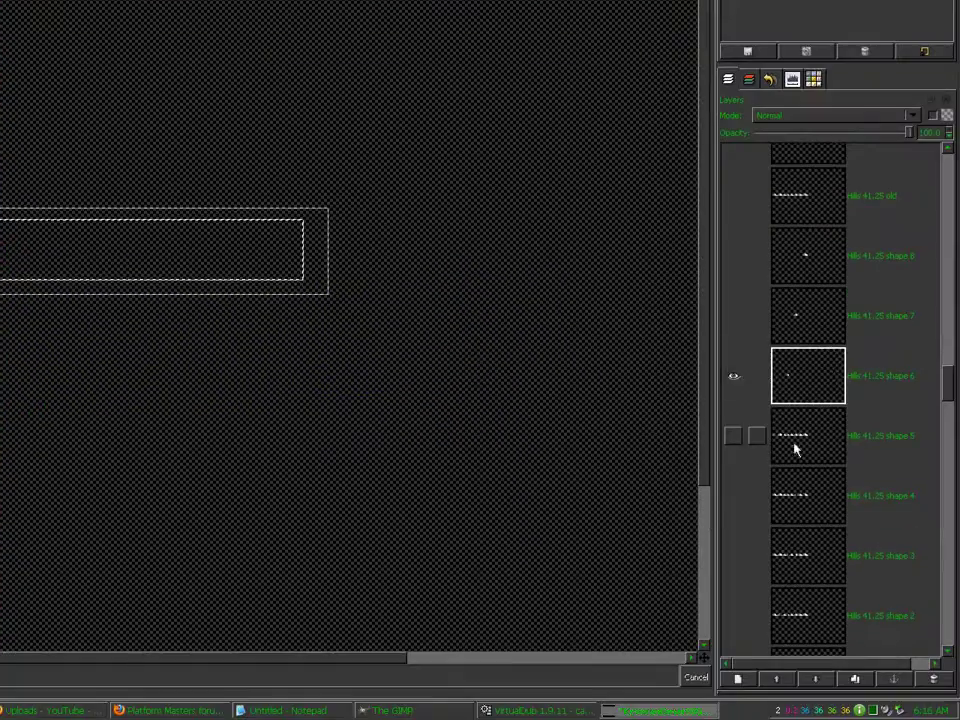
Isolate the second hill on the Hills 41.25 shape 5 layer by deleting everything on either side of it
shift+click(735, 440)
click(799, 439)
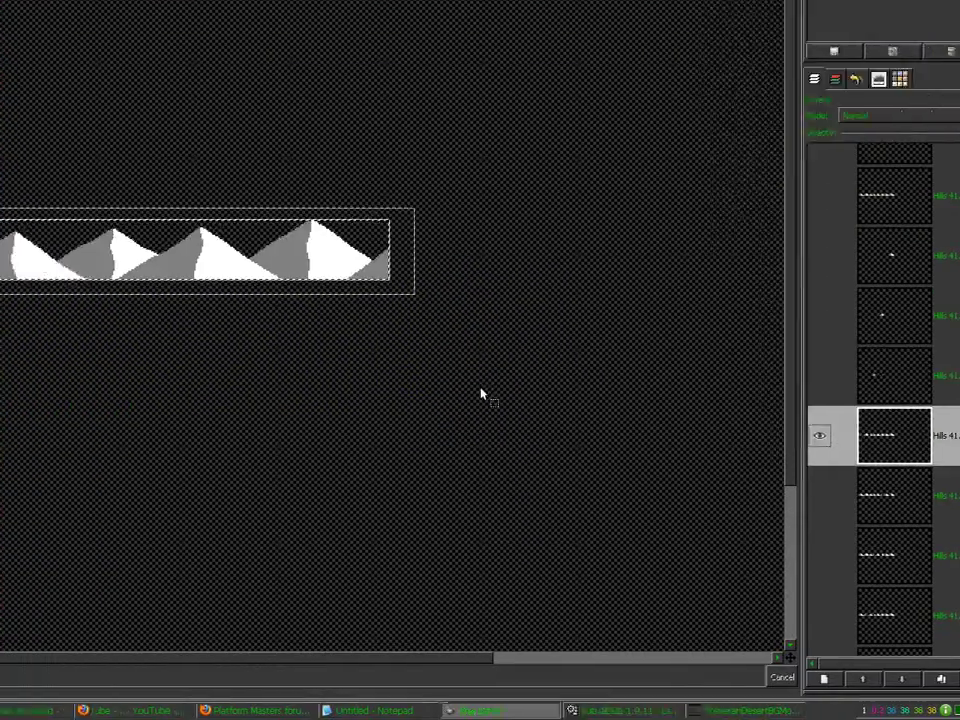
mouse_move(253, 370)
mouse_down()
mouse_move(523, 352)
mouse_move(799, 299)
mouse_up()
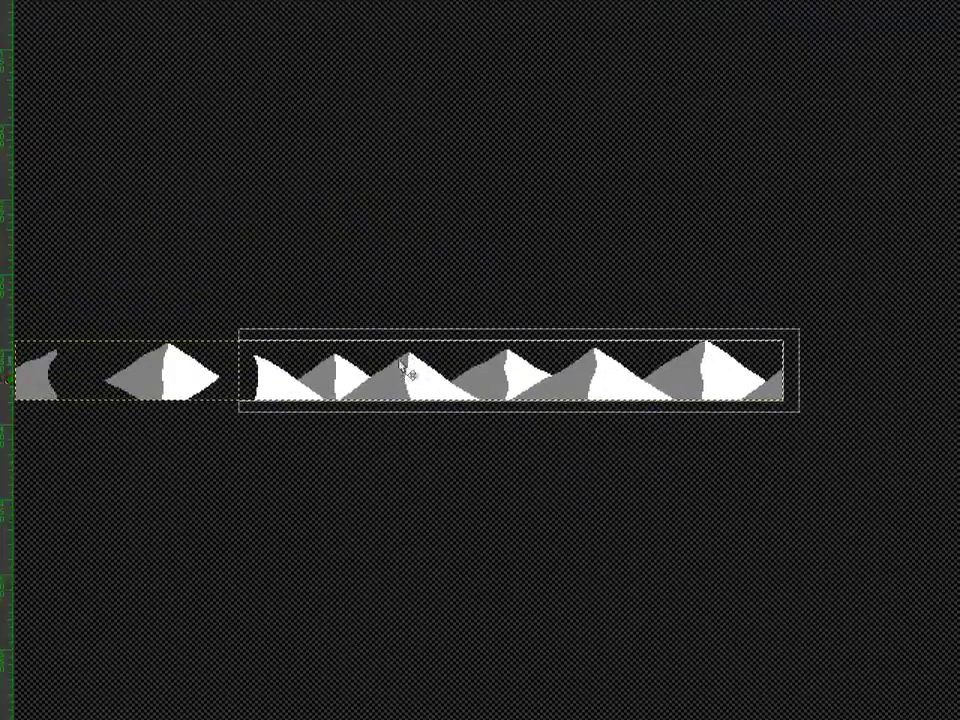
drag(81, 359, 1, 275)
key(Delete)
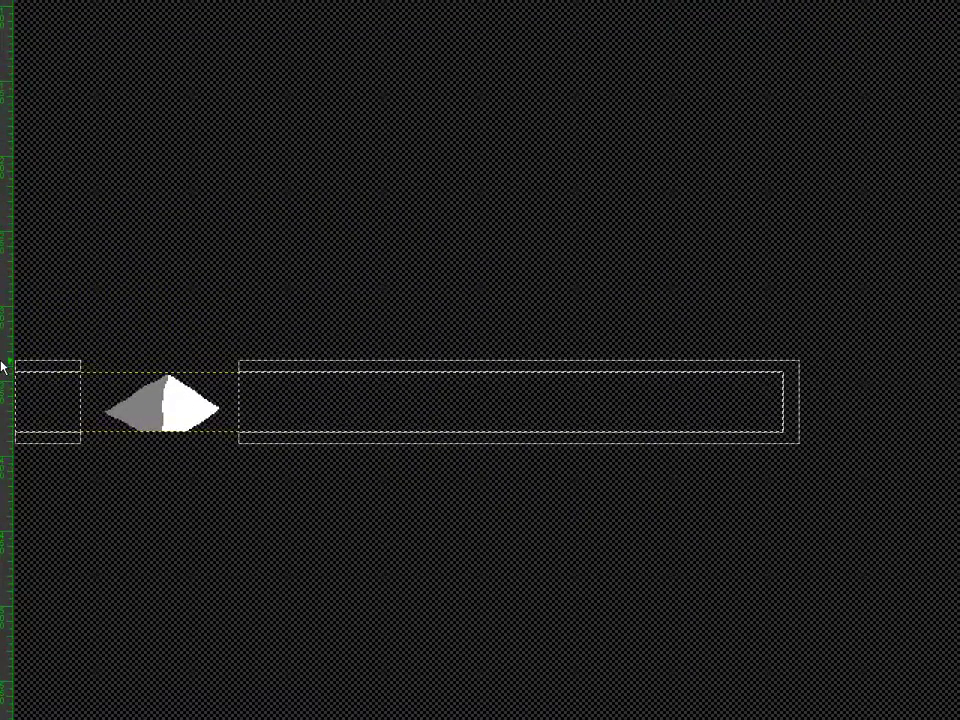
Show only the Hills 41.25 shape 4 layer and delete the other hills on both sides of its separated hill
shift+click(737, 546)
click(781, 545)
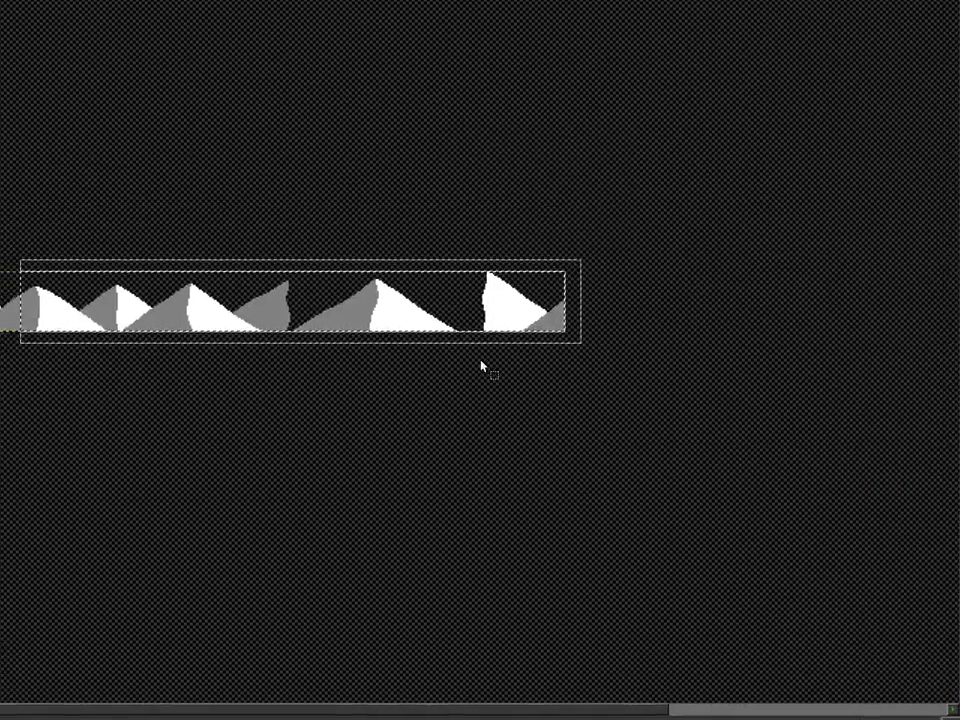
drag(207, 358, 229, 337)
drag(481, 361, 578, 268)
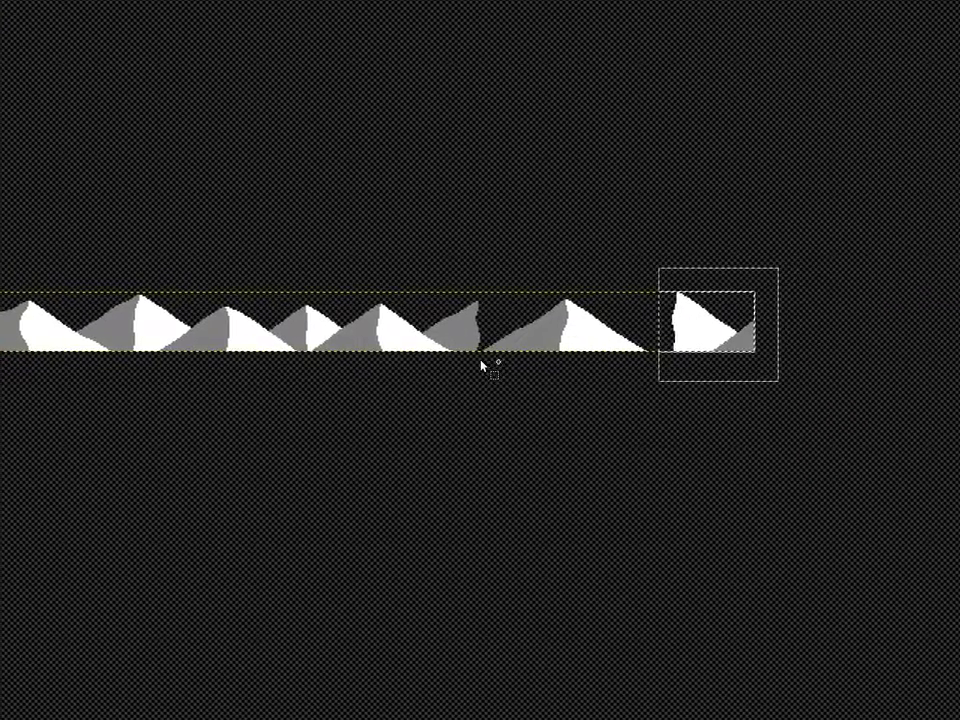
drag(480, 360, 0, 281)
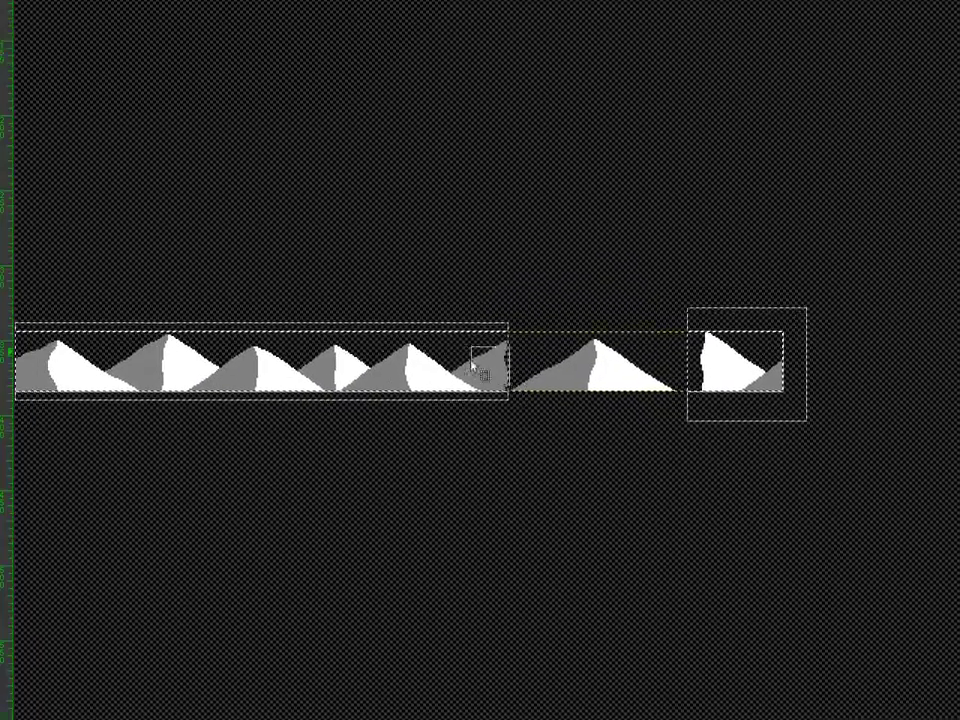
drag(471, 361, 417, 319)
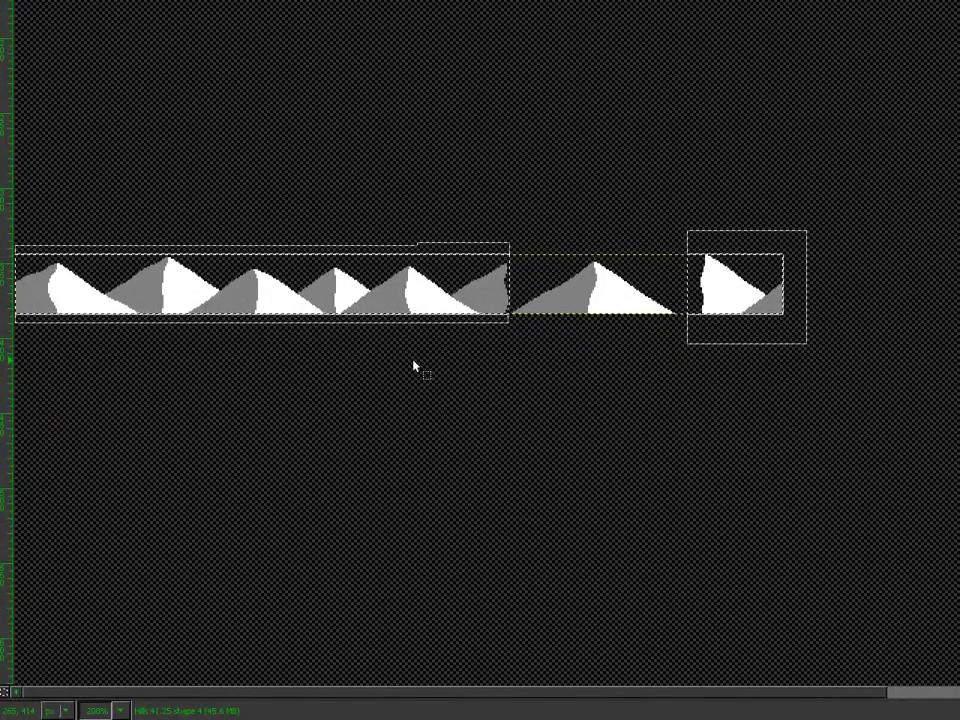
key(Delete)
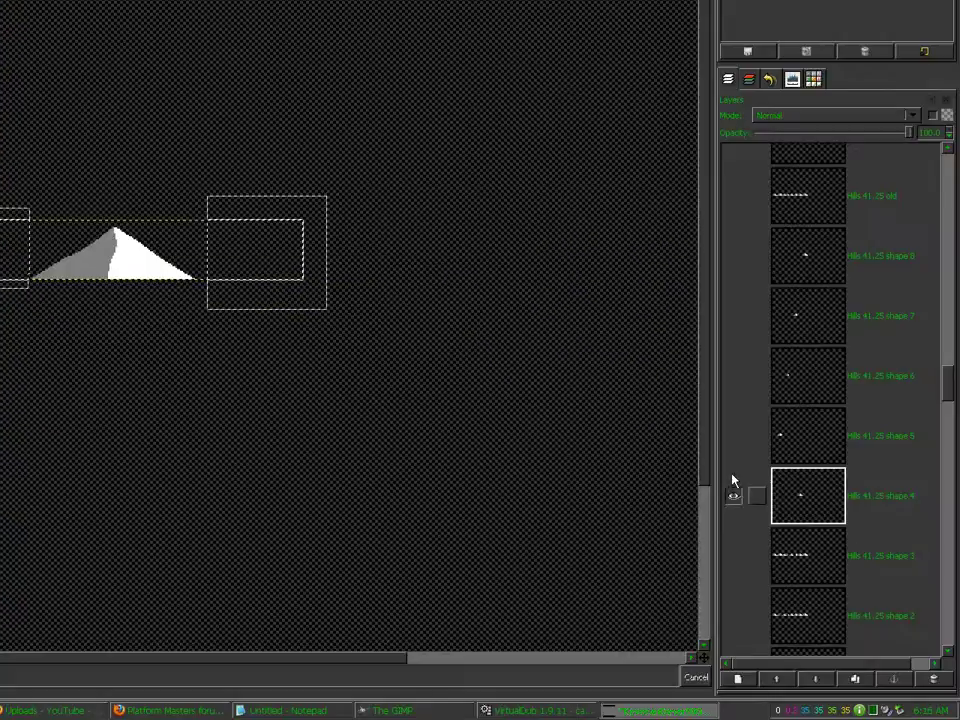
Show only the Hills 41.25 shape 3 layer and delete the hills after and before its separated hill
click(733, 557)
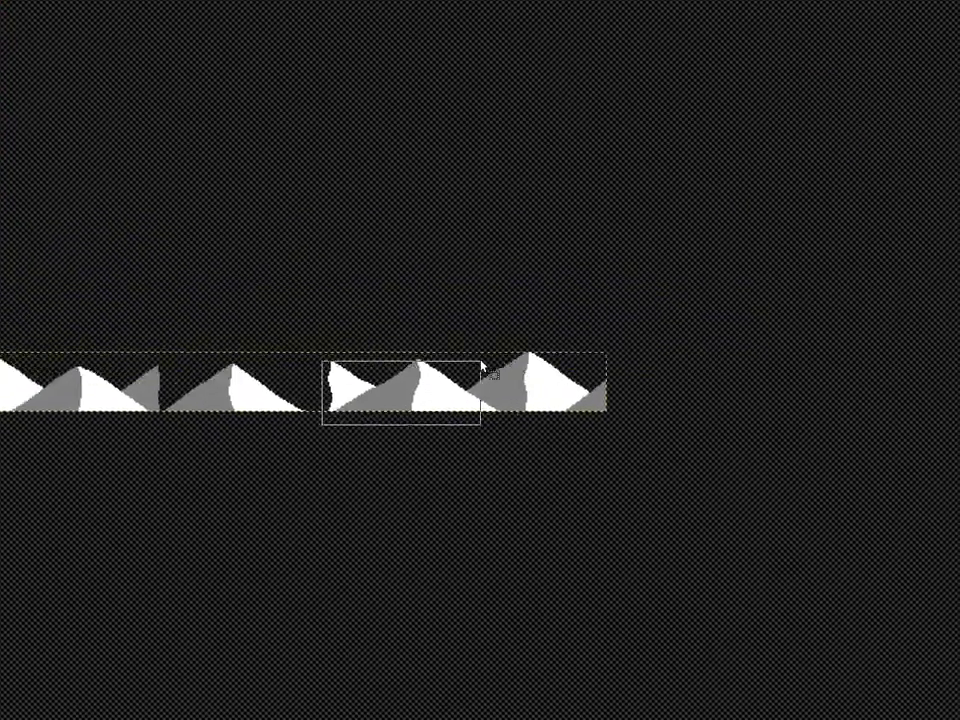
drag(481, 361, 626, 322)
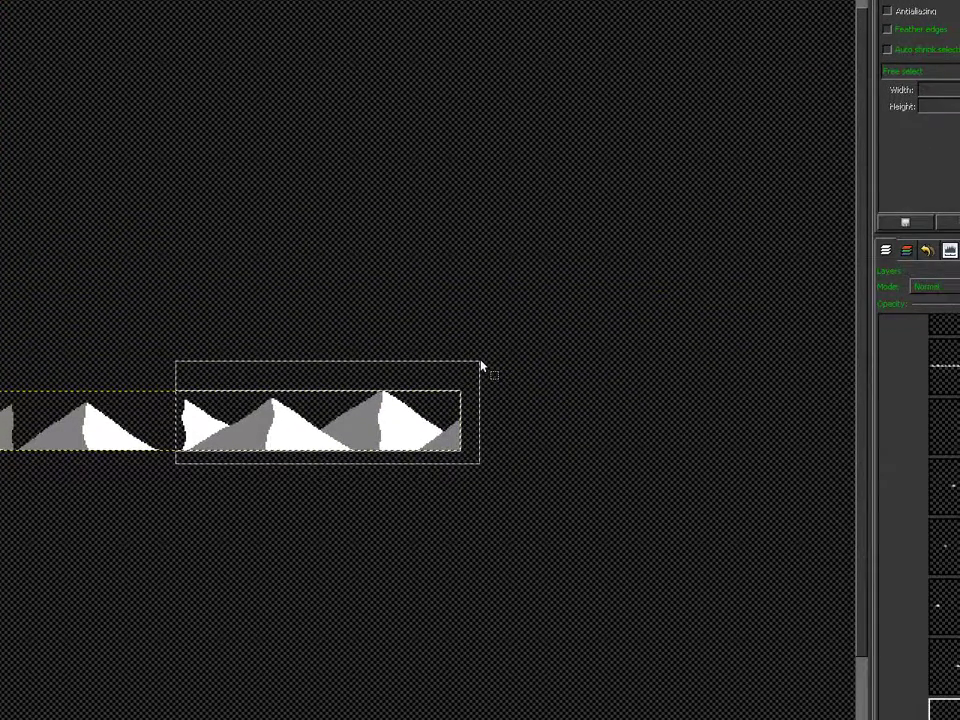
key(Delete)
key(plus)
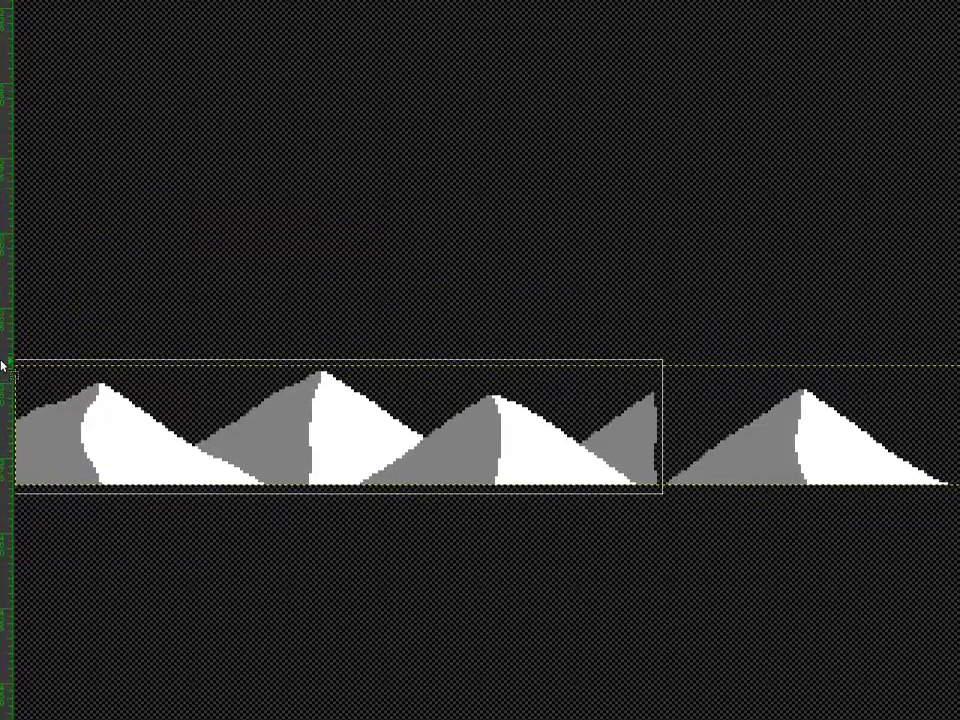
key(Delete)
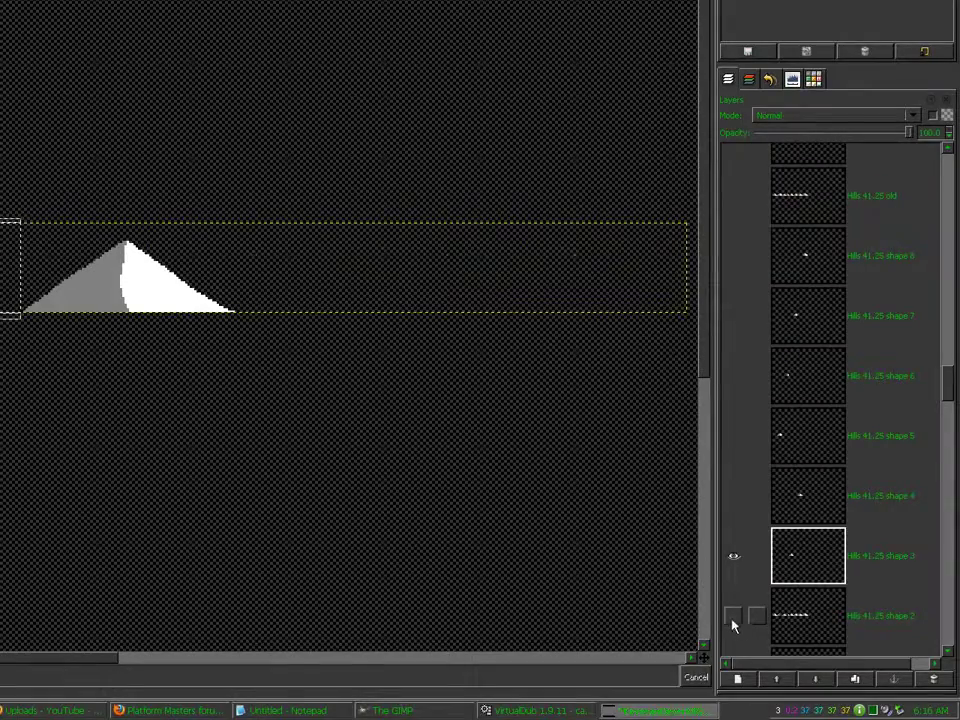
Show only the Hills 41.25 shape 2 layer and delete the remaining hills on both sides of the third hill
click(733, 616)
click(793, 619)
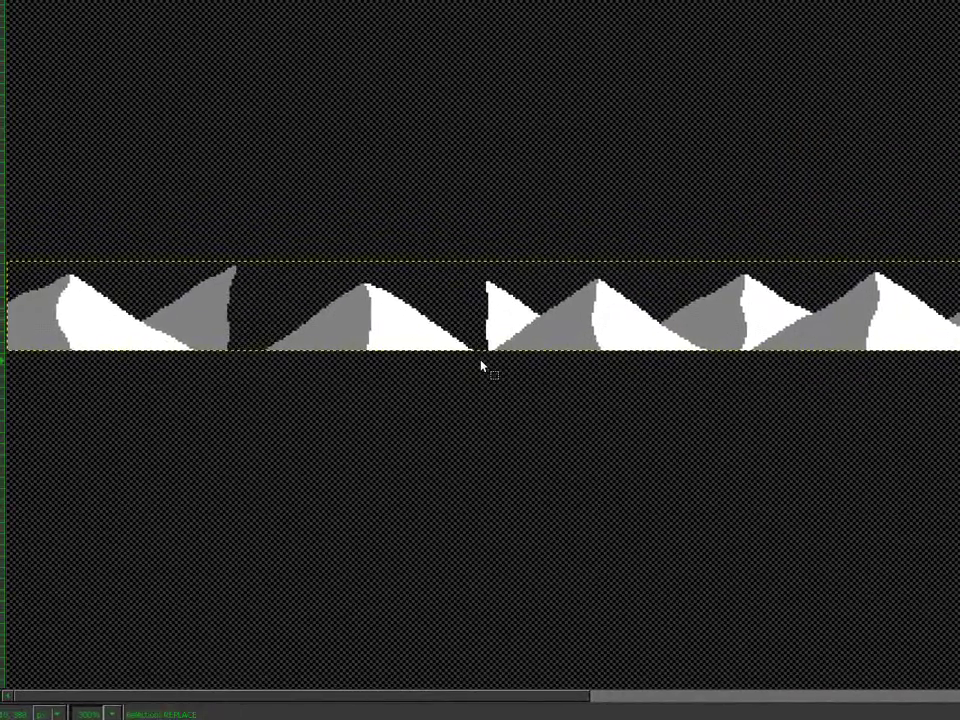
drag(480, 360, 692, 361)
drag(250, 355, 15, 268)
key(Delete)
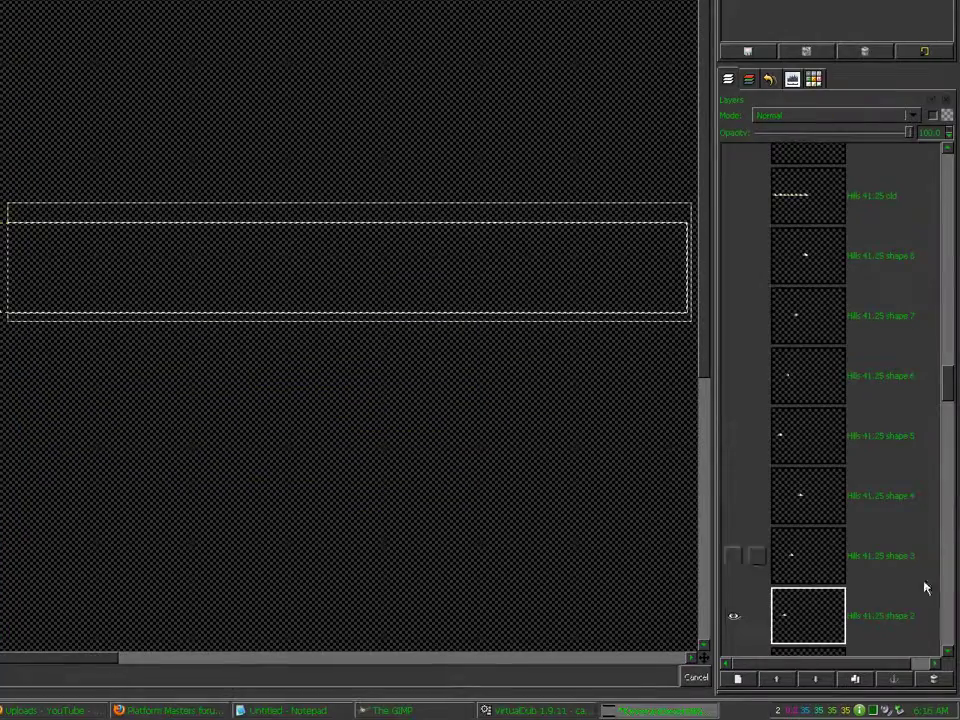
Show only the Hills 41.25 shape 1 layer and cut the middle hills, keeping the first hill and the grey sliver at the strip's end
drag(944, 398, 953, 413)
click(733, 476)
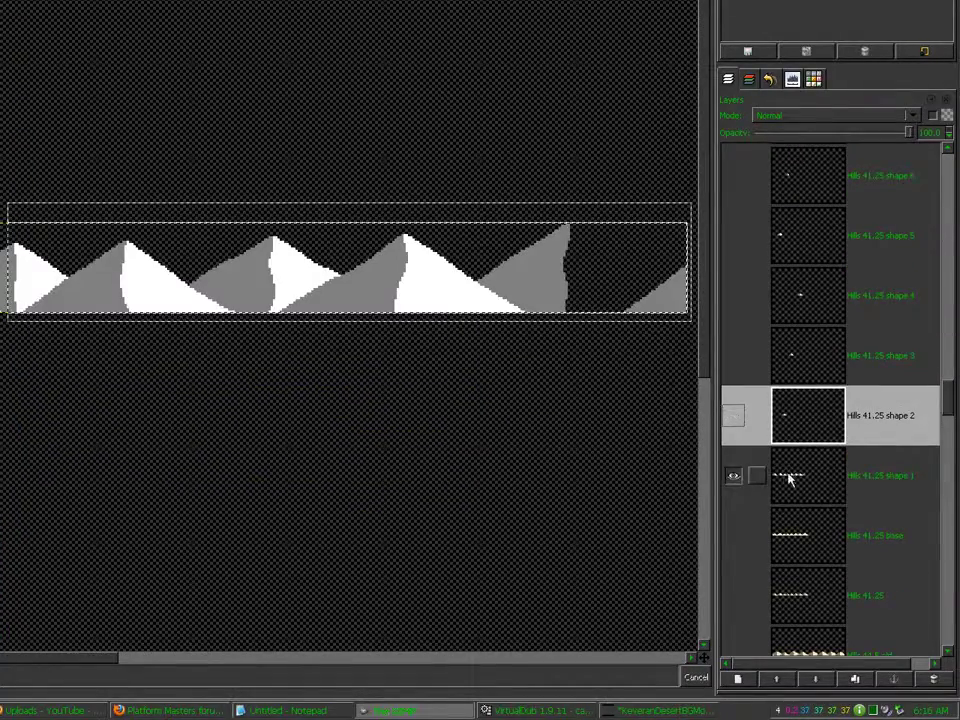
click(789, 478)
drag(610, 359, 227, 360)
key(ctrl+x)
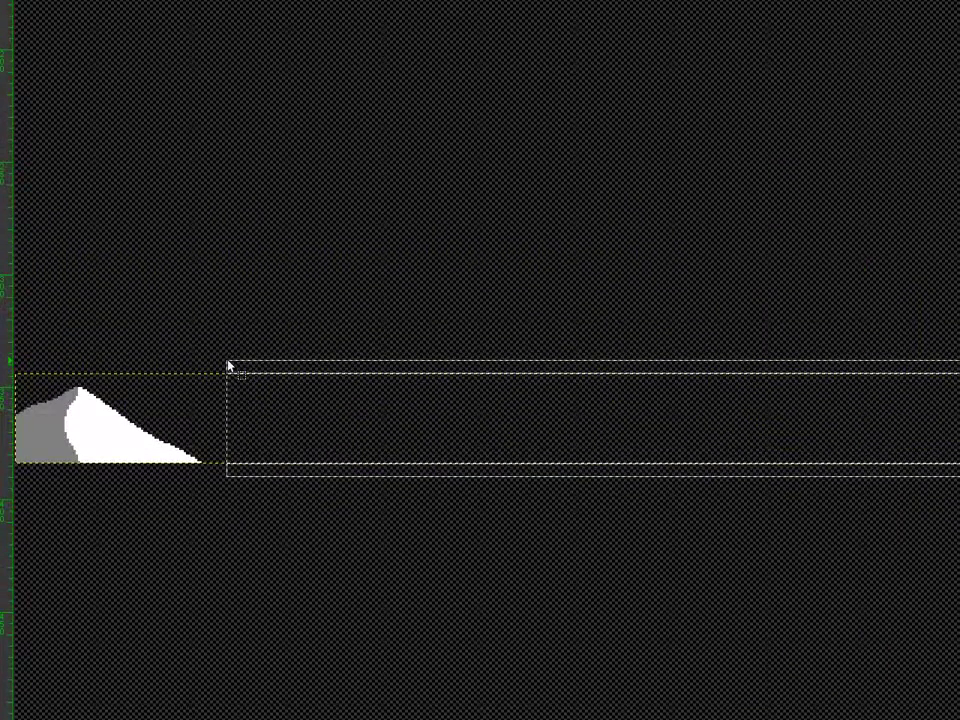
click(255, 332)
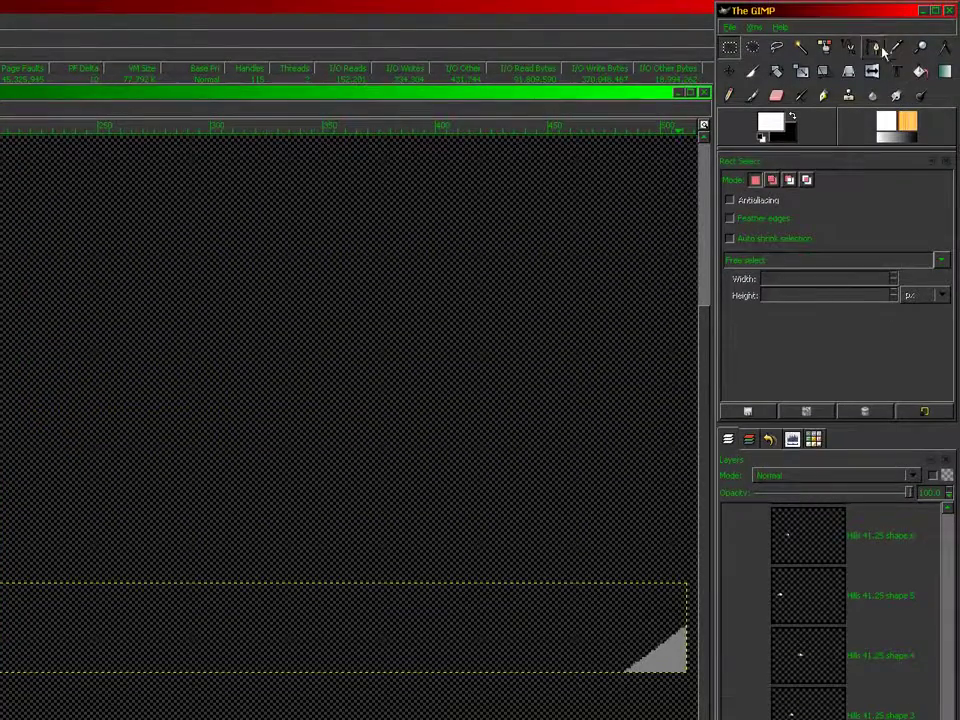
Show Hills 41.25 shape 1 to shape 4 together and fill each layer's grey faces with white using Bucket Fill
click(920, 71)
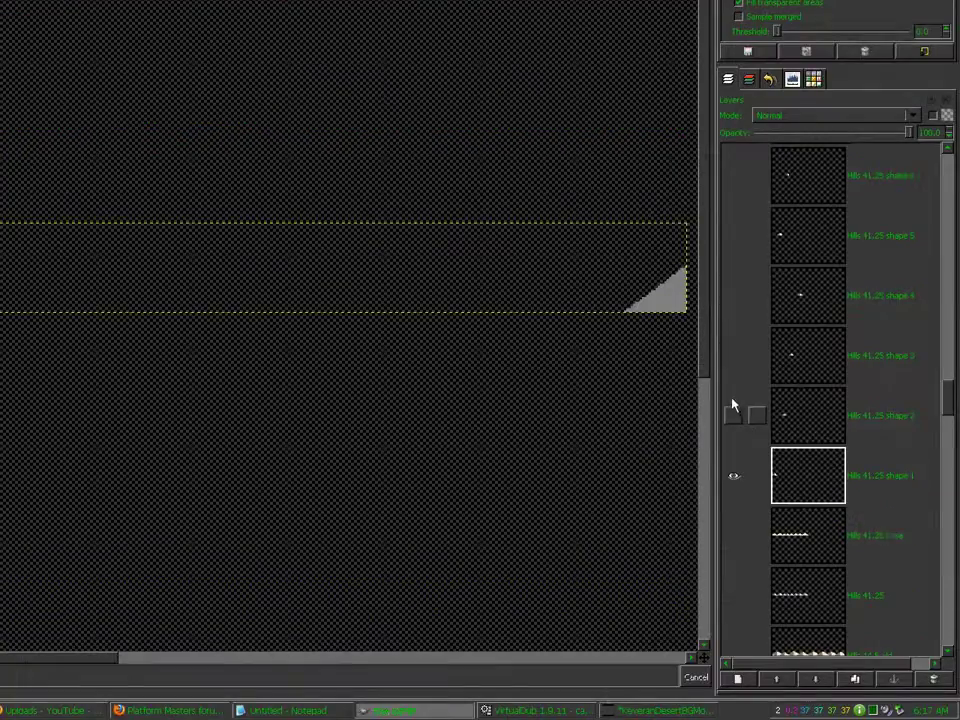
click(733, 413)
click(733, 358)
click(734, 297)
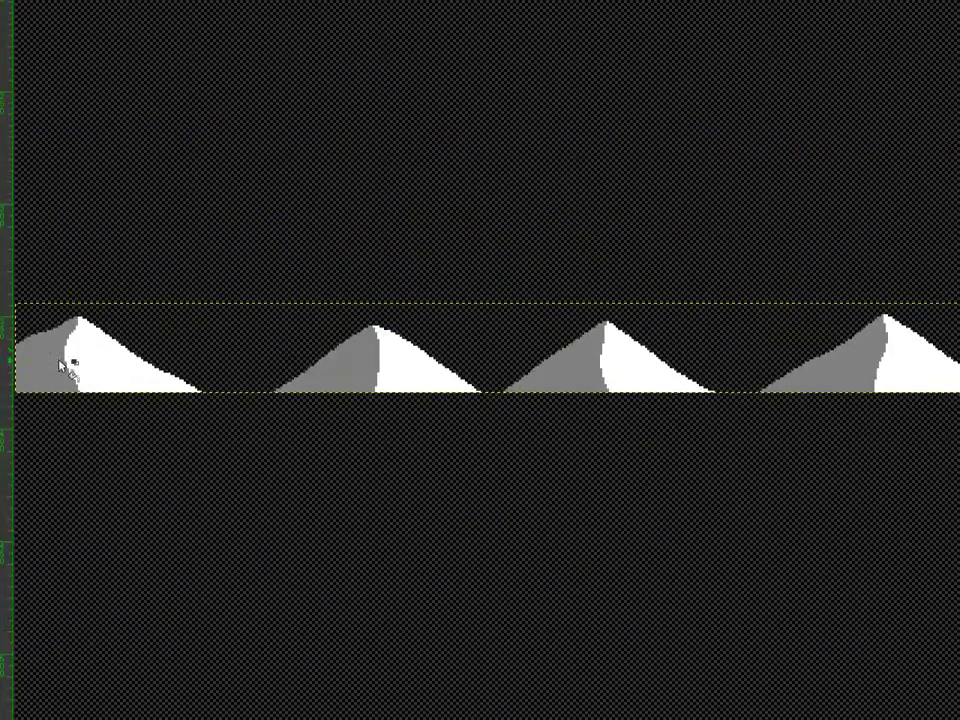
click(59, 362)
click(660, 363)
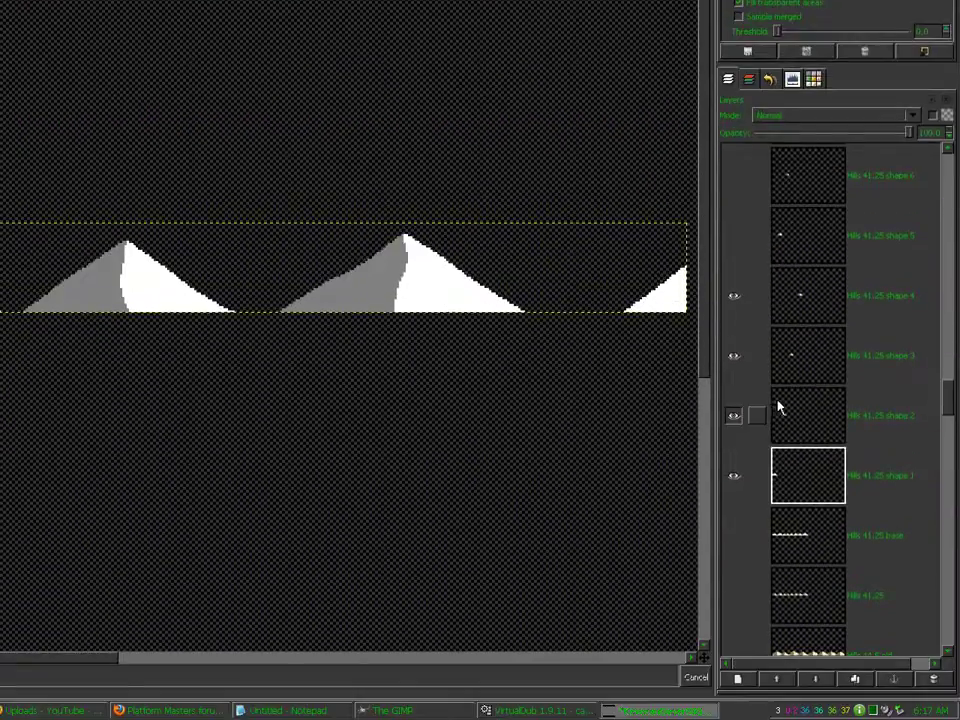
click(778, 403)
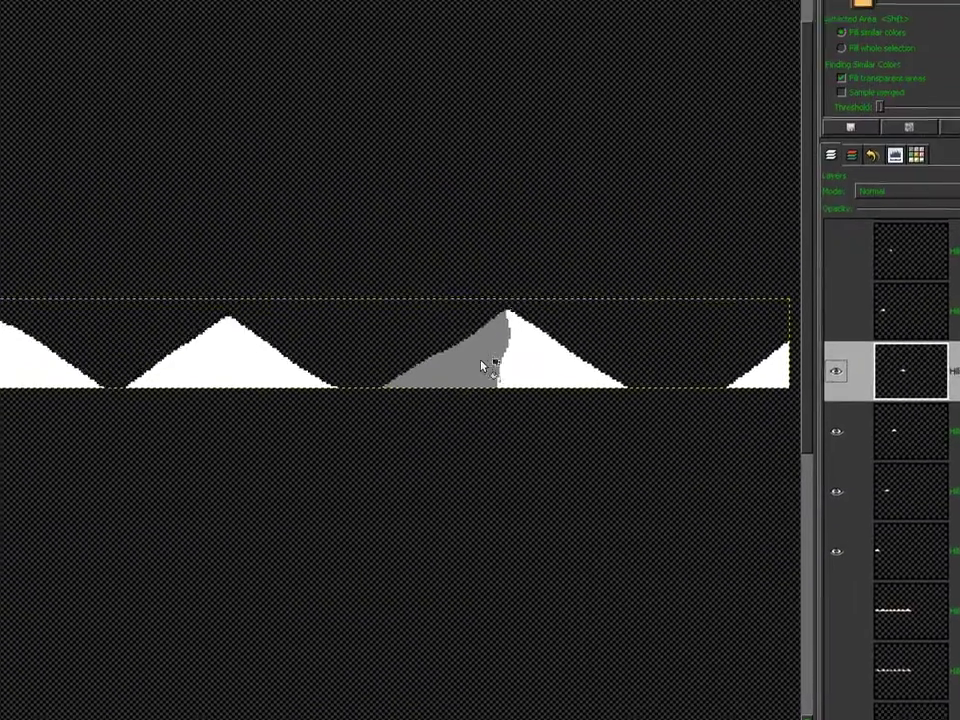
click(587, 338)
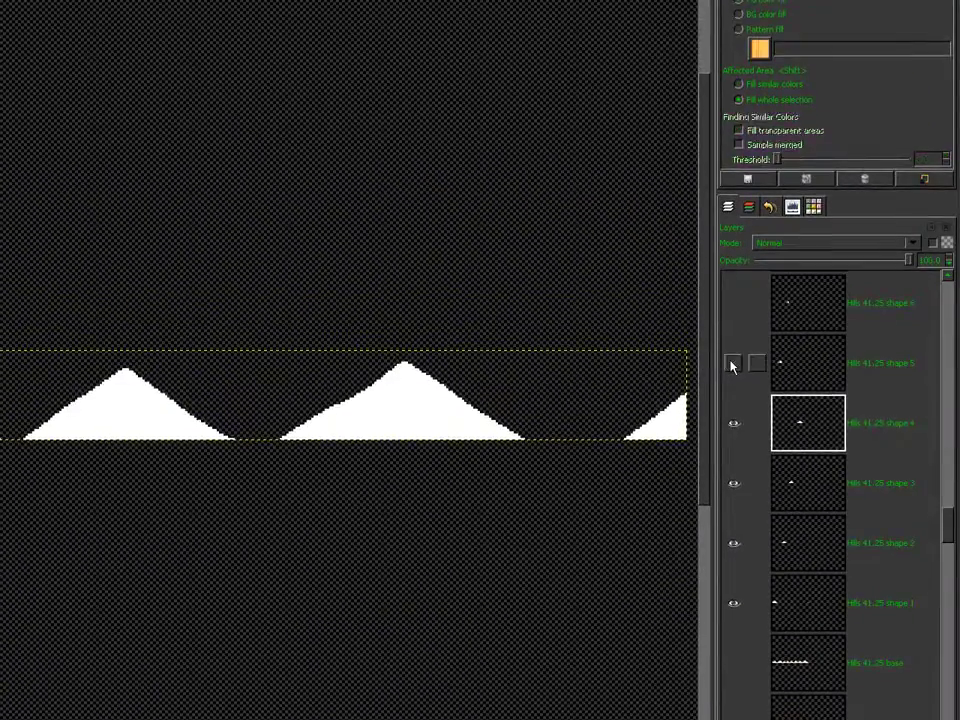
Show only the Hills 41.25 shape 5 and Hills 41.25 base layers and save the image
shift+click(734, 361)
click(734, 661)
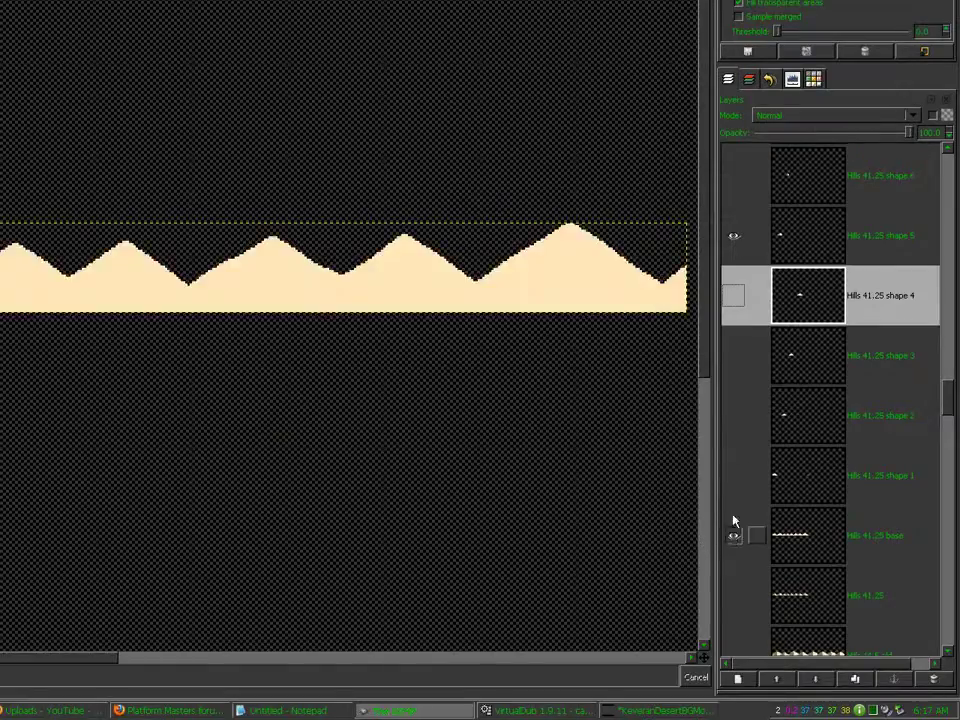
click(803, 361)
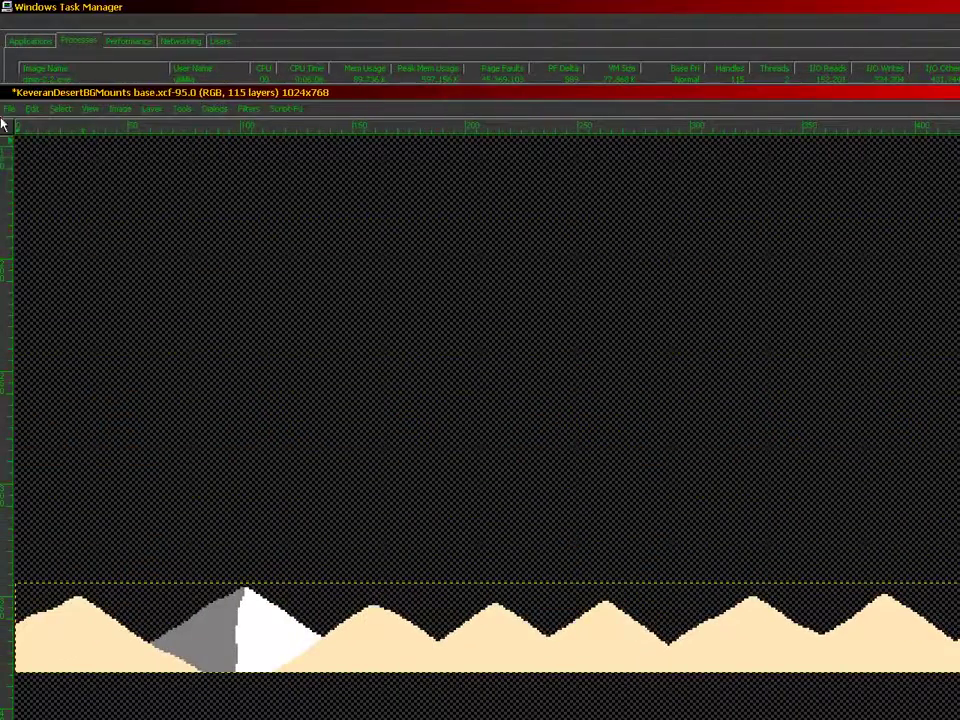
click(10, 109)
click(28, 214)
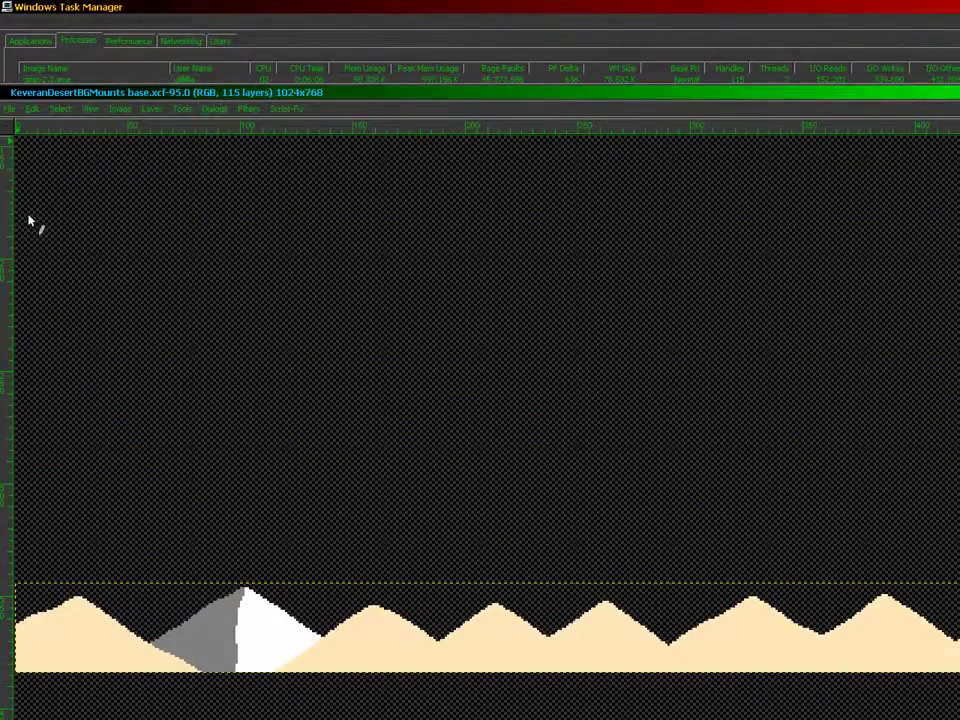
On Hills 41.25 shape 5, extend the hill's slopes down to the base edge with white one-pixel Pencil lines
key(plus)
key(plus)
key(plus)
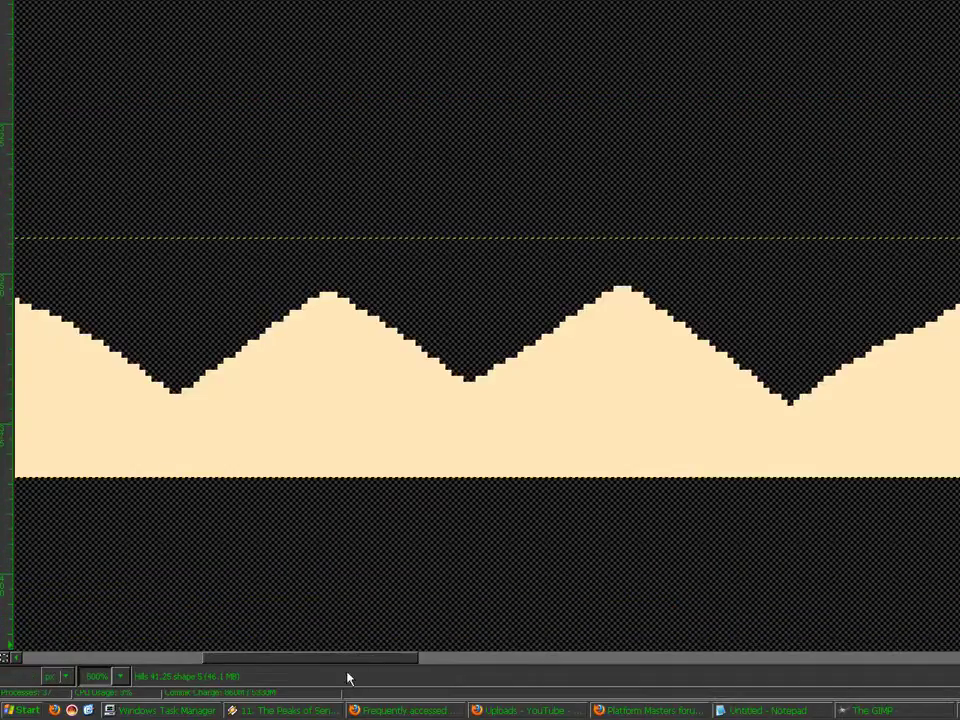
drag(348, 679, 121, 648)
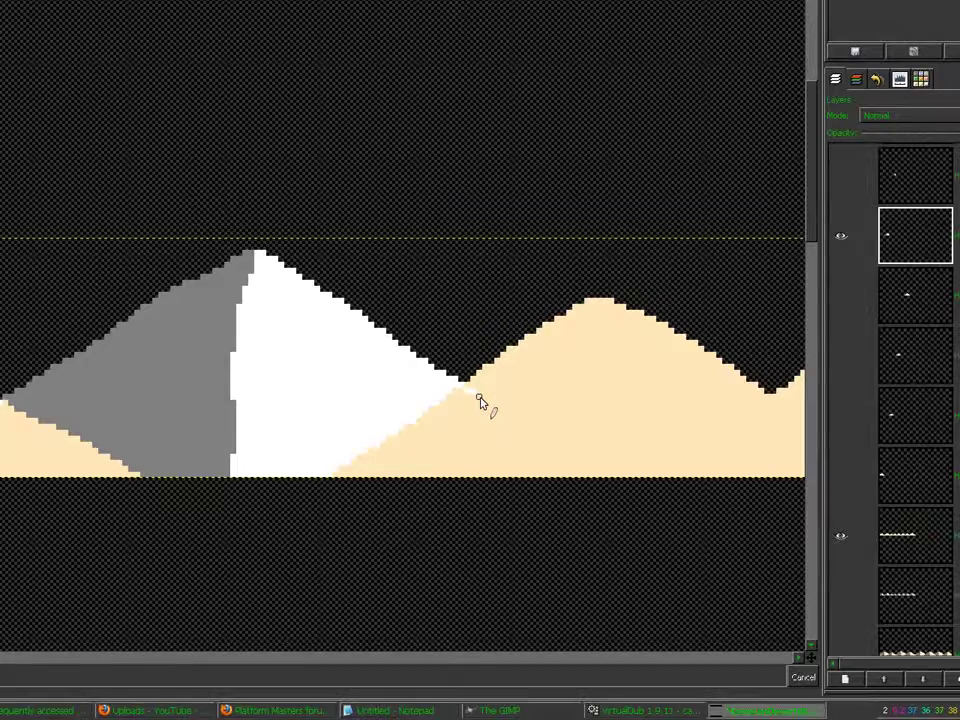
drag(480, 398, 515, 415)
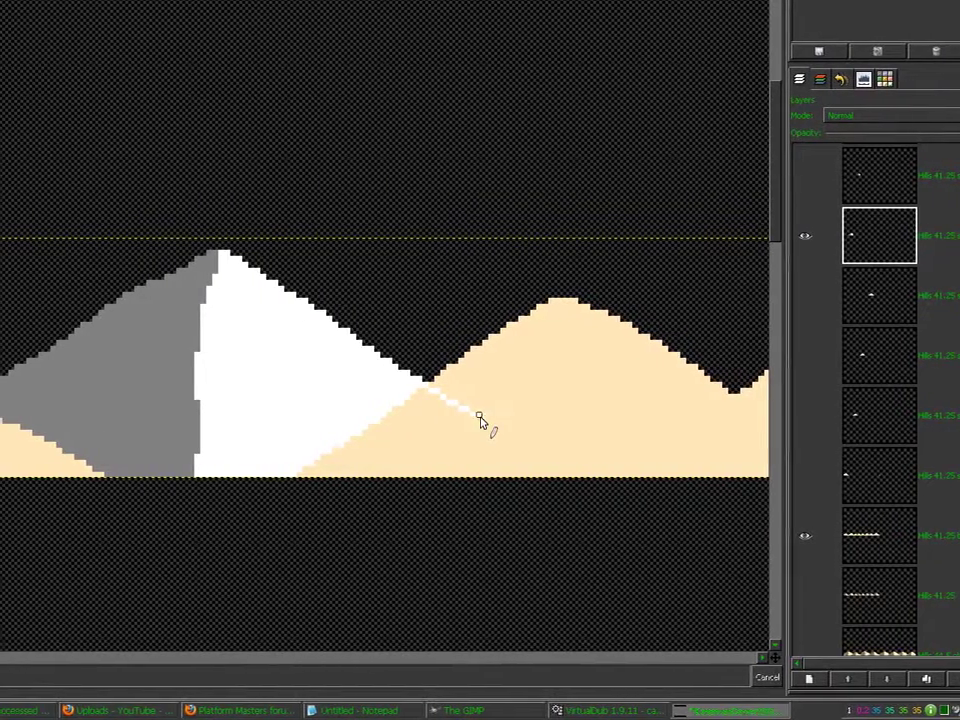
key(ctrl)
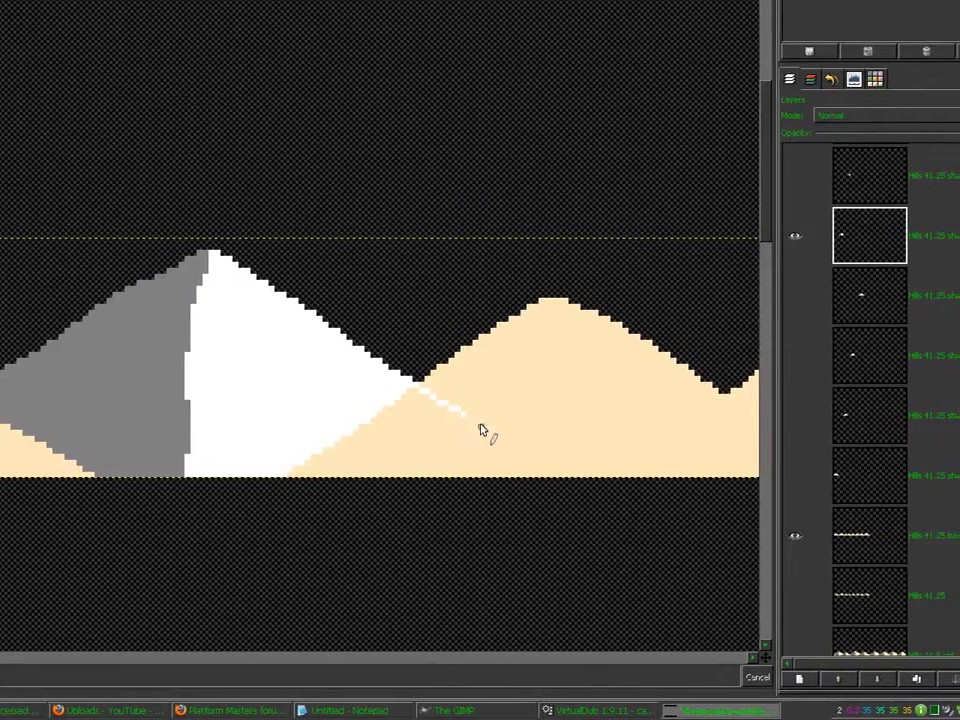
key(shift)
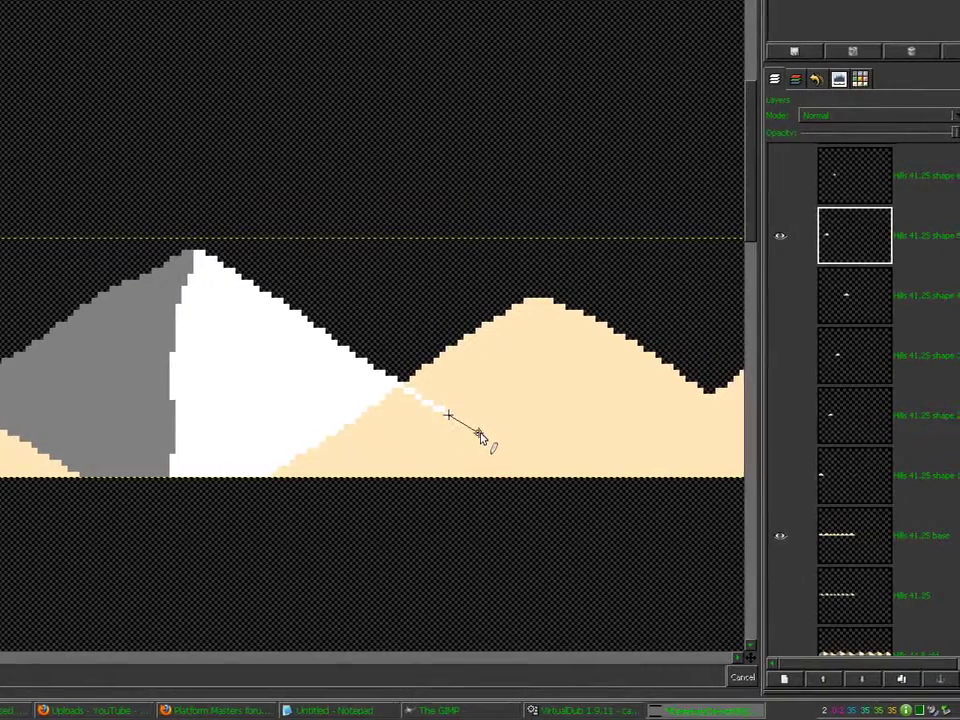
shift+click(479, 437)
drag(478, 433, 508, 463)
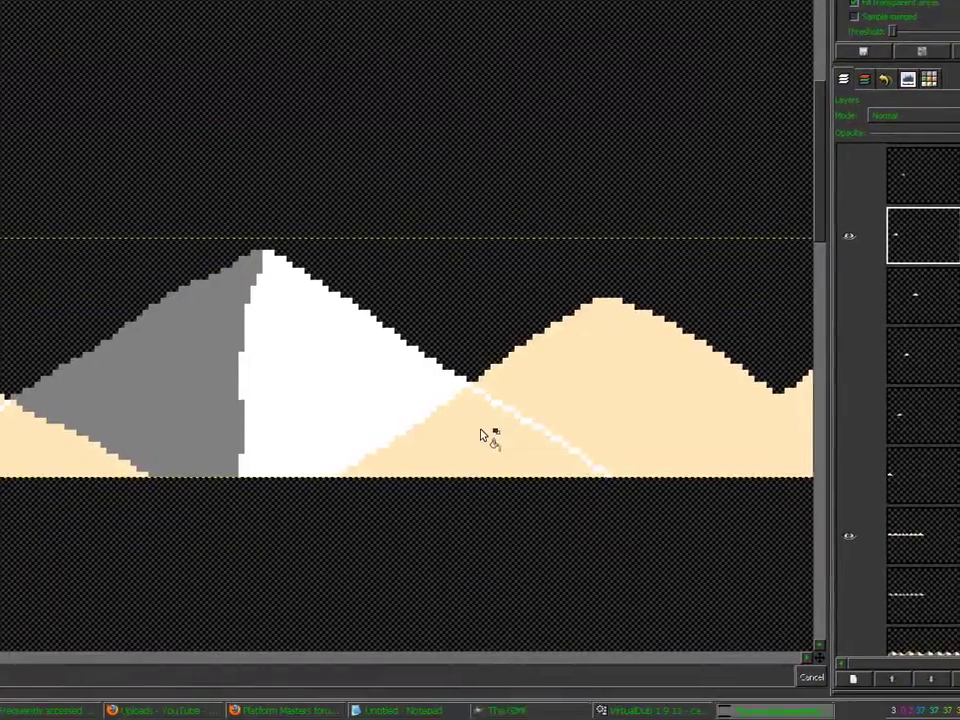
Fill the areas under the new slopes and the grey face of Hills 41.25 shape 5 white using Bucket Fill
click(481, 458)
click(80, 479)
click(142, 437)
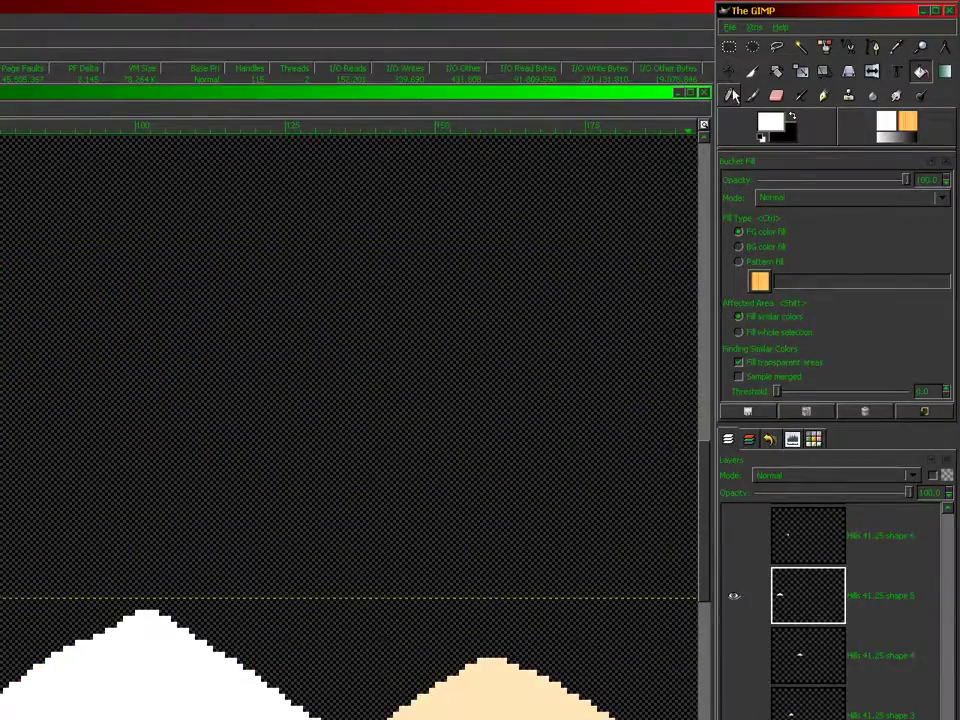
Show the Hills 41.25 shape 6 layer and complete its hill with white Pencil slopes down to the base and white fills
click(731, 95)
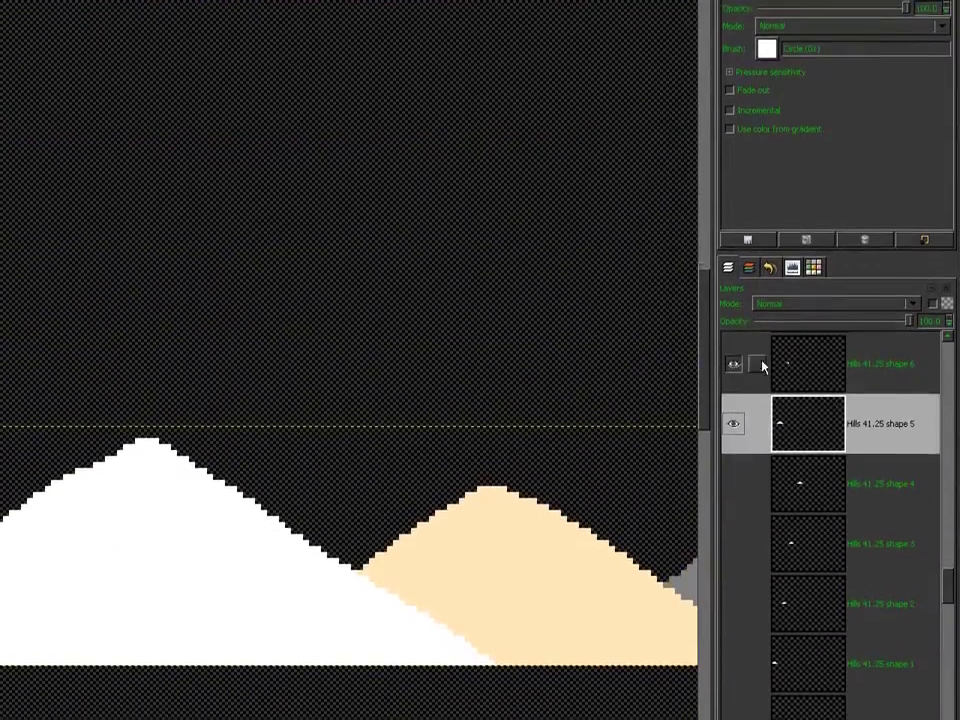
click(785, 367)
drag(230, 660, 331, 667)
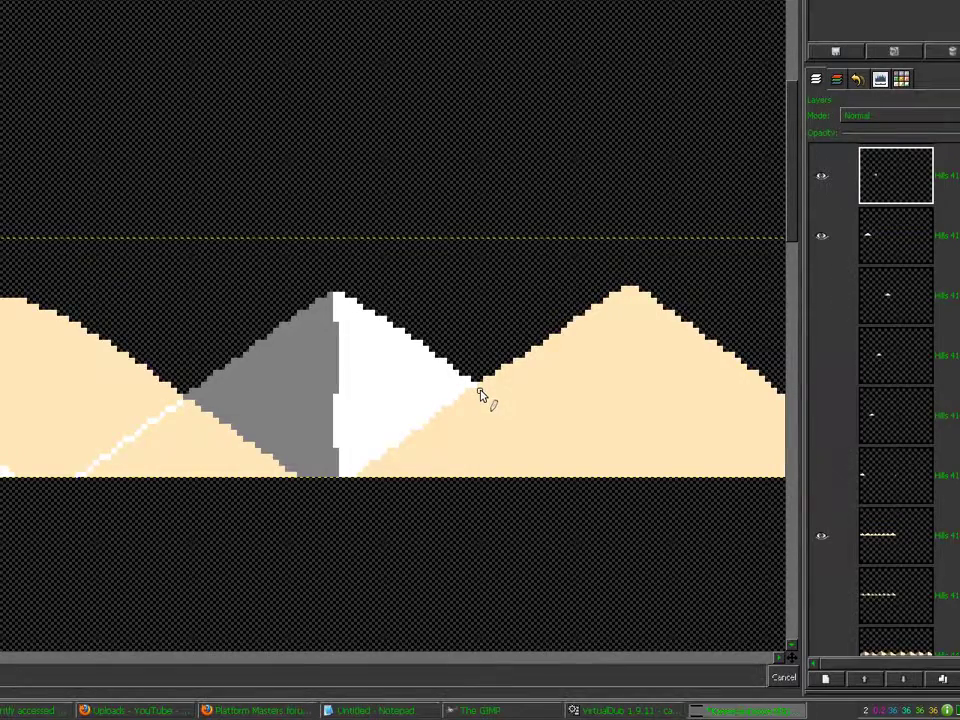
mouse_move(480, 391)
mouse_down()
mouse_move(503, 407)
mouse_move(493, 433)
mouse_up()
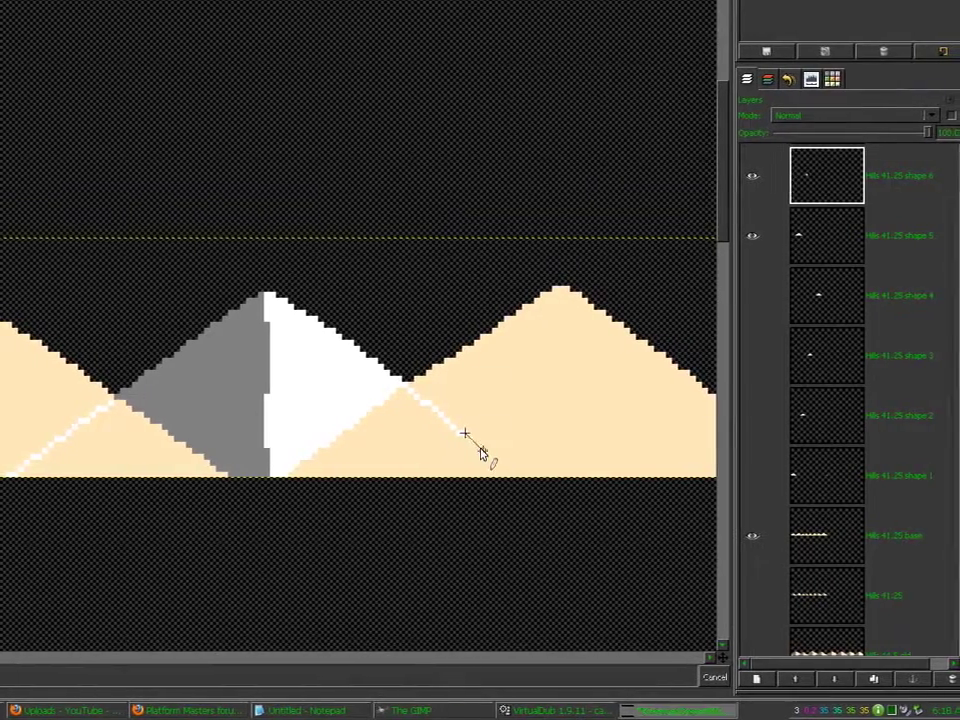
shift+click(481, 448)
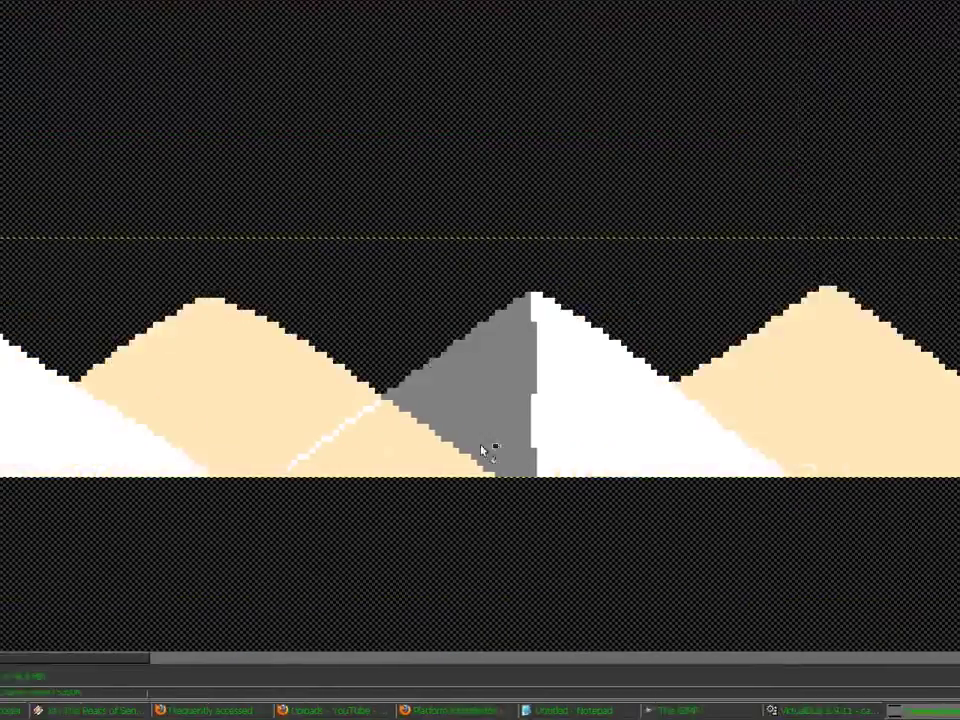
click(400, 448)
click(461, 402)
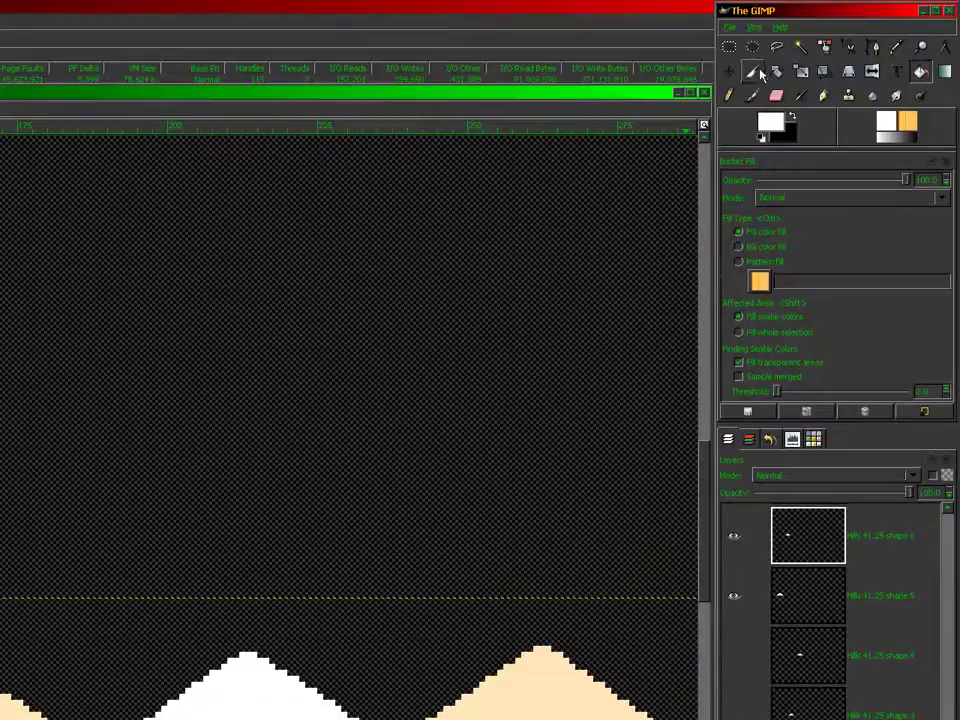
Show the Hills 41.25 shape 7 layer and complete its hill with slopes extended to the base and white fills
click(731, 94)
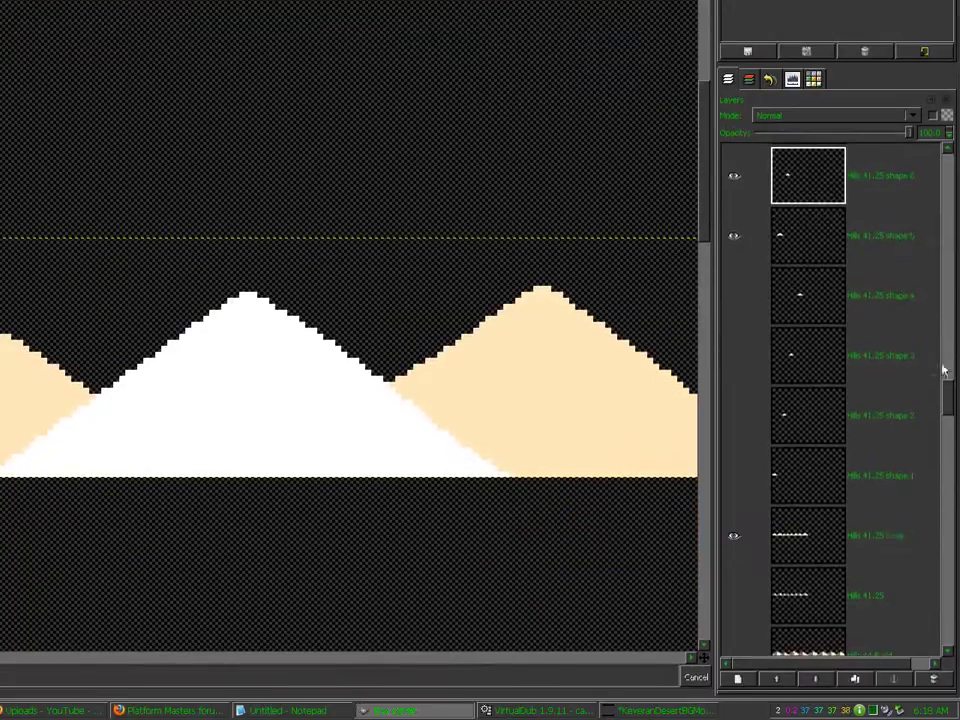
drag(947, 404, 947, 391)
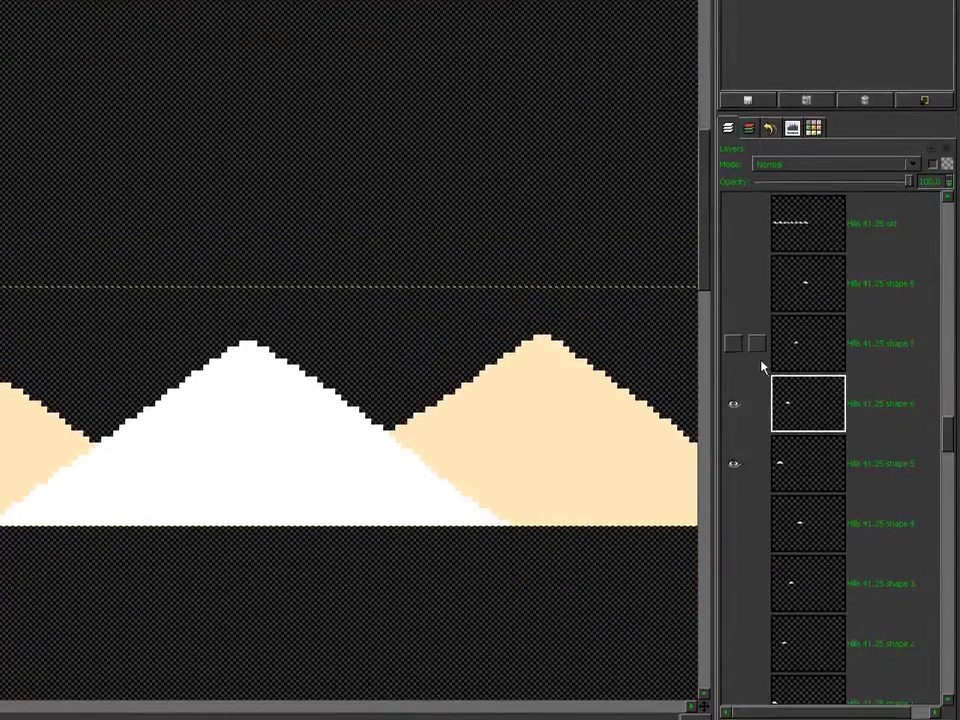
shift+click(731, 361)
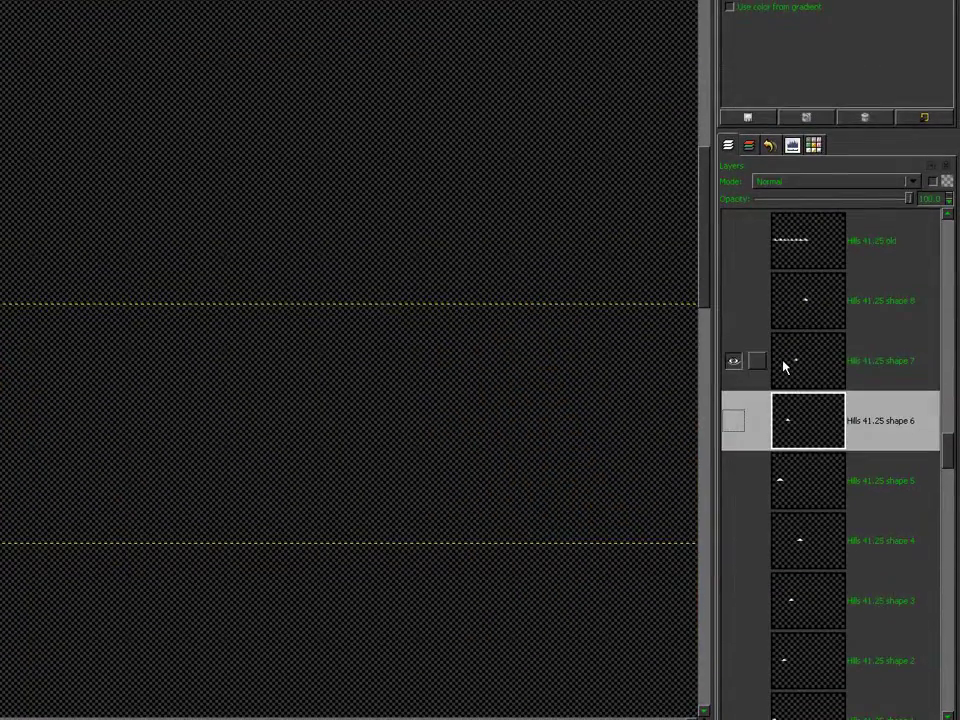
shift+click(735, 361)
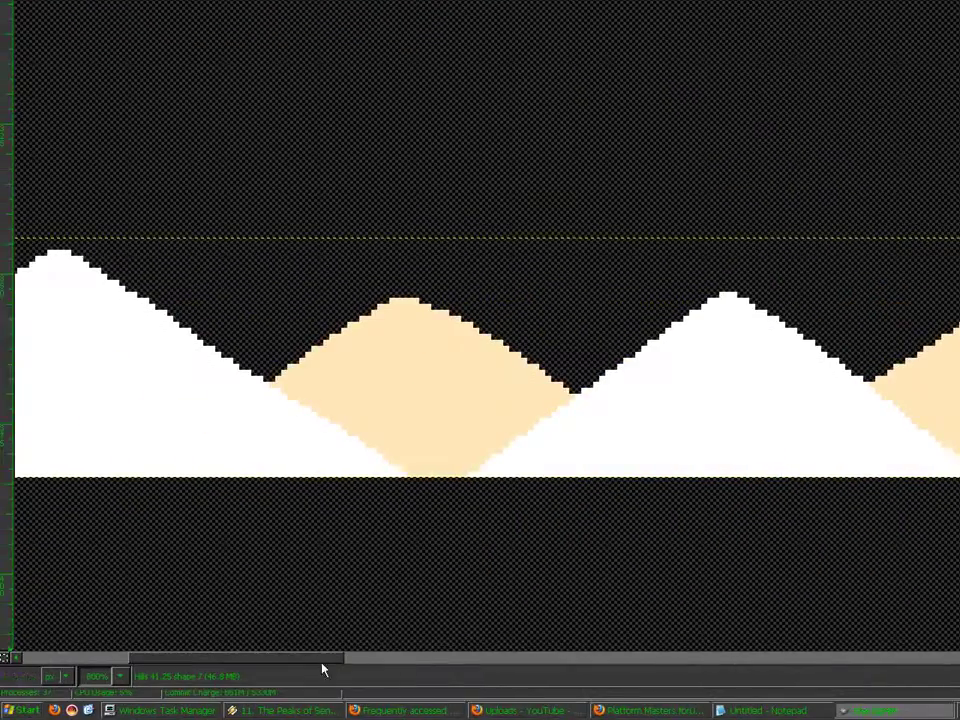
drag(322, 662, 451, 660)
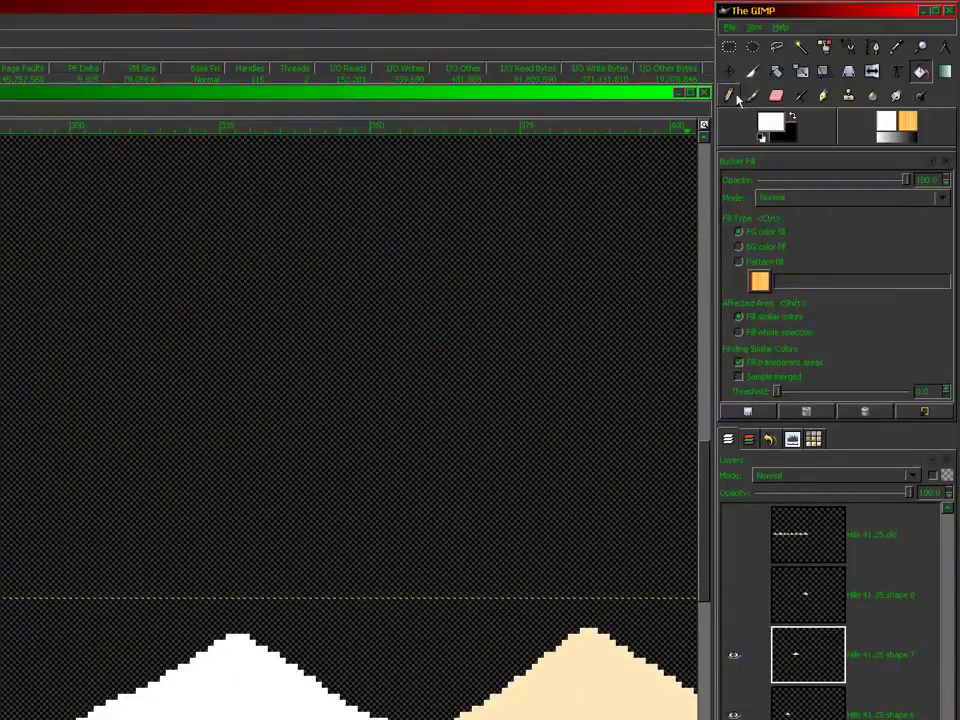
Show the Hills 41.25 shape 8 layer and extend its hill's grey-side slope down to the base with a white Pencil line
click(735, 97)
click(738, 598)
click(780, 604)
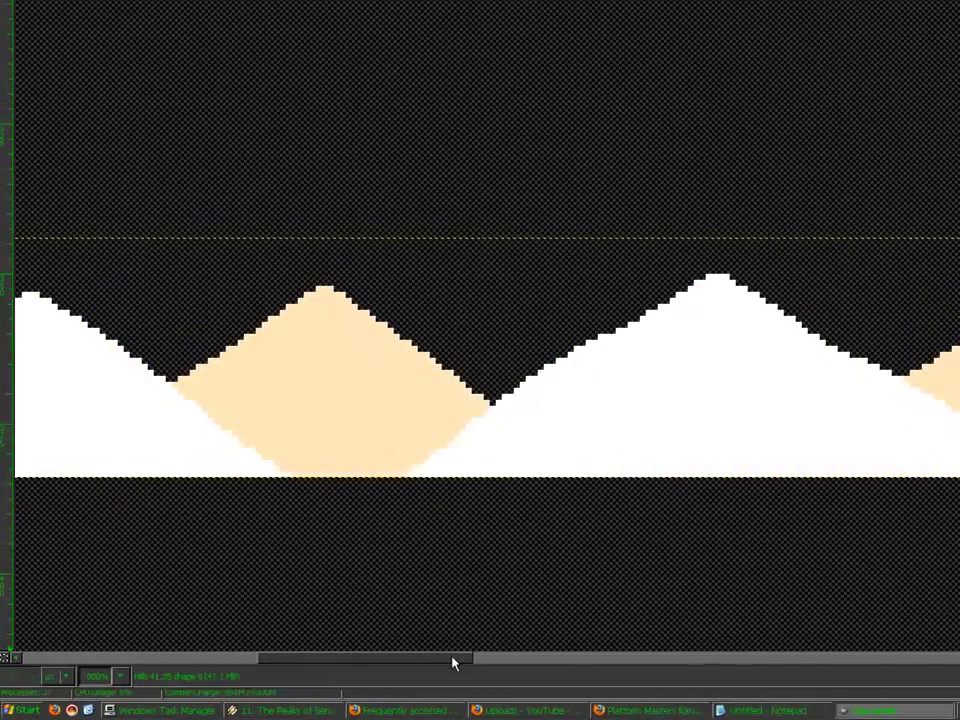
drag(452, 663, 641, 583)
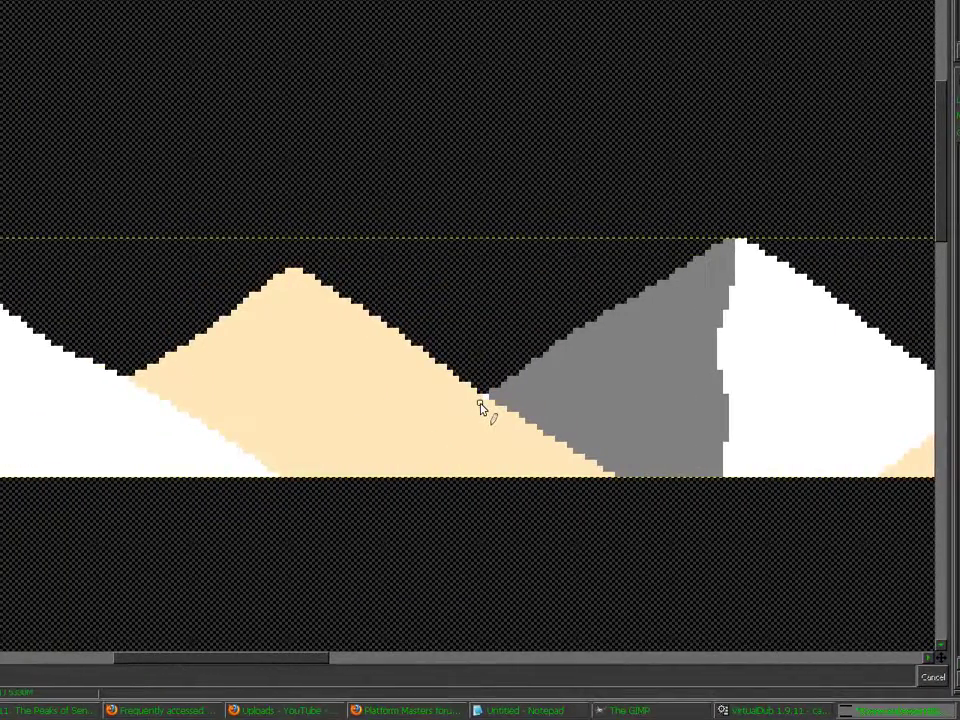
mouse_move(480, 403)
mouse_down()
mouse_move(442, 431)
mouse_move(471, 437)
mouse_move(448, 451)
mouse_move(480, 465)
mouse_move(478, 477)
mouse_up()
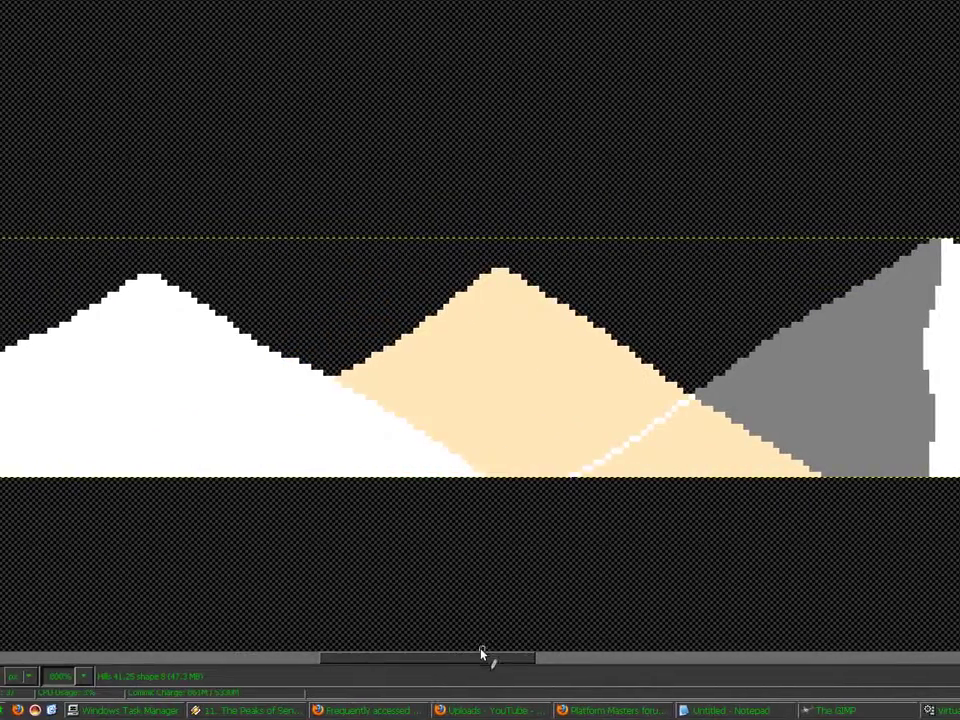
Extend the shape 8 hill's other slope past the strip's end, wrapping it around to the strip's start, and fill the silhouette white
drag(392, 656, 455, 676)
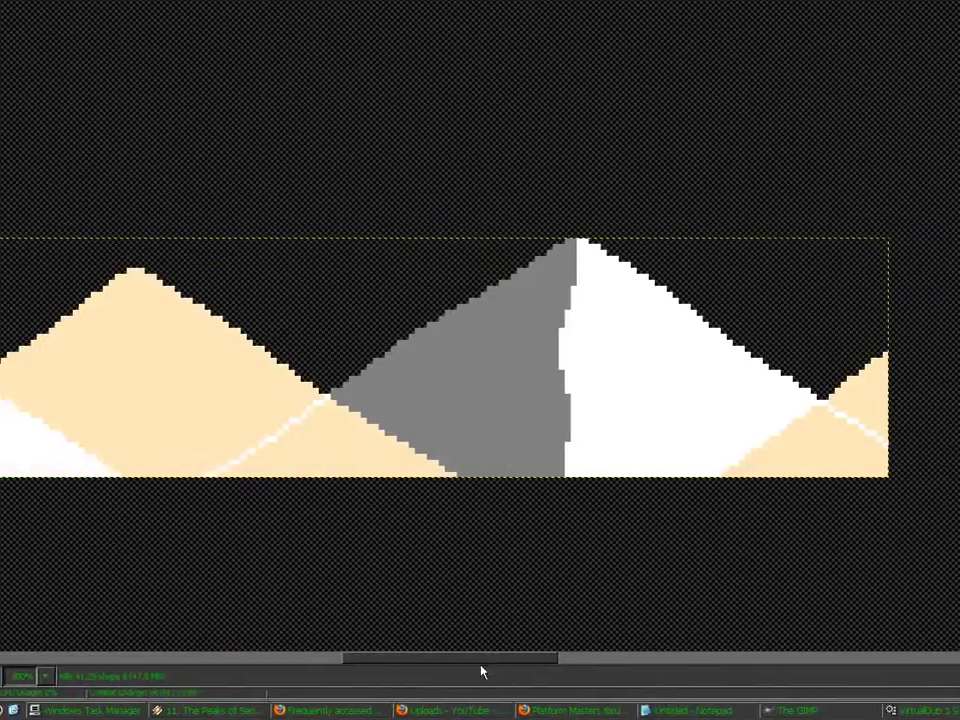
drag(77, 660, 190, 669)
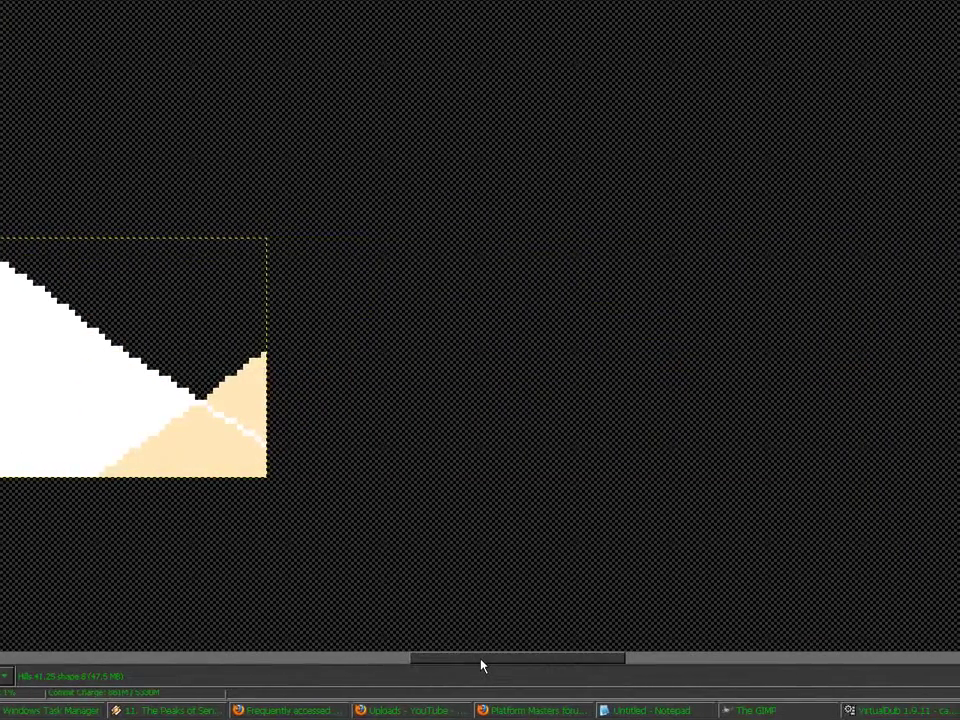
drag(597, 660, 58, 576)
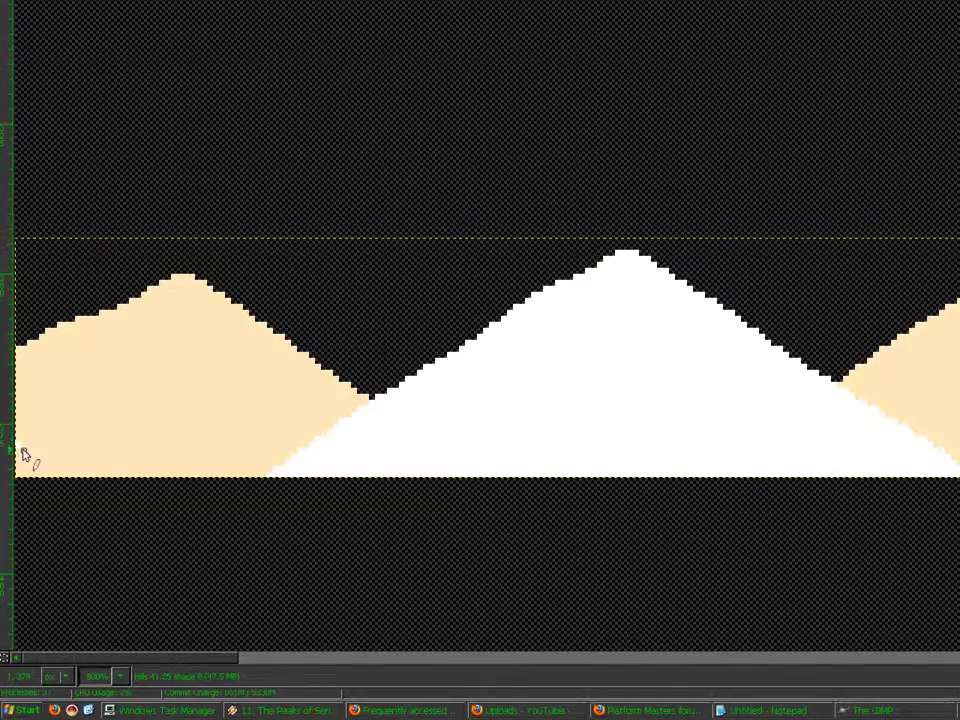
drag(116, 660, 482, 677)
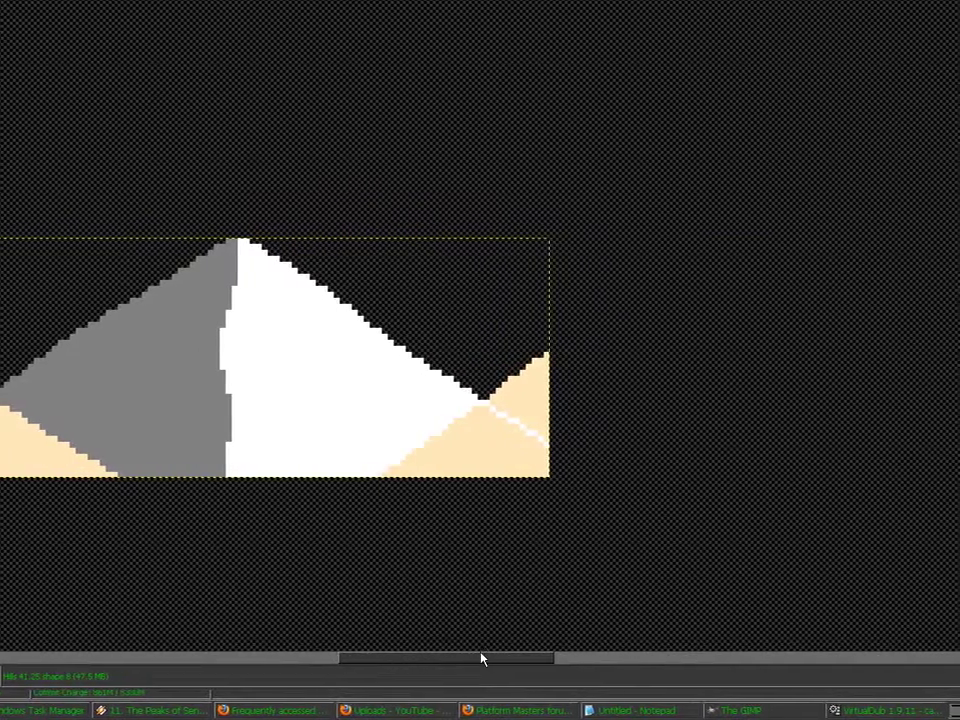
drag(481, 659, 41, 675)
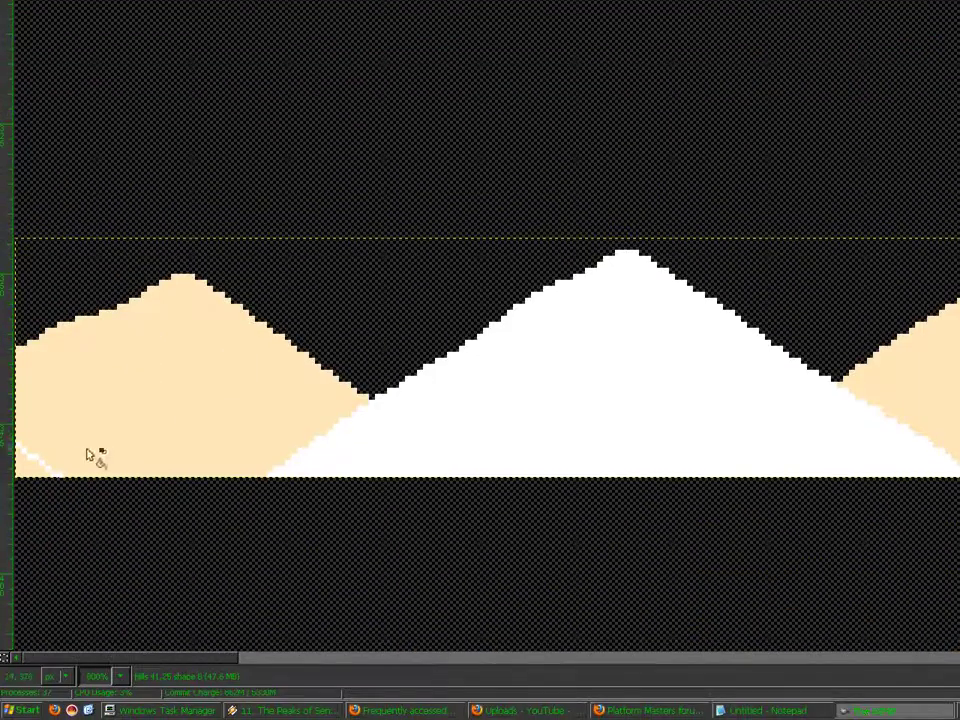
drag(182, 661, 482, 677)
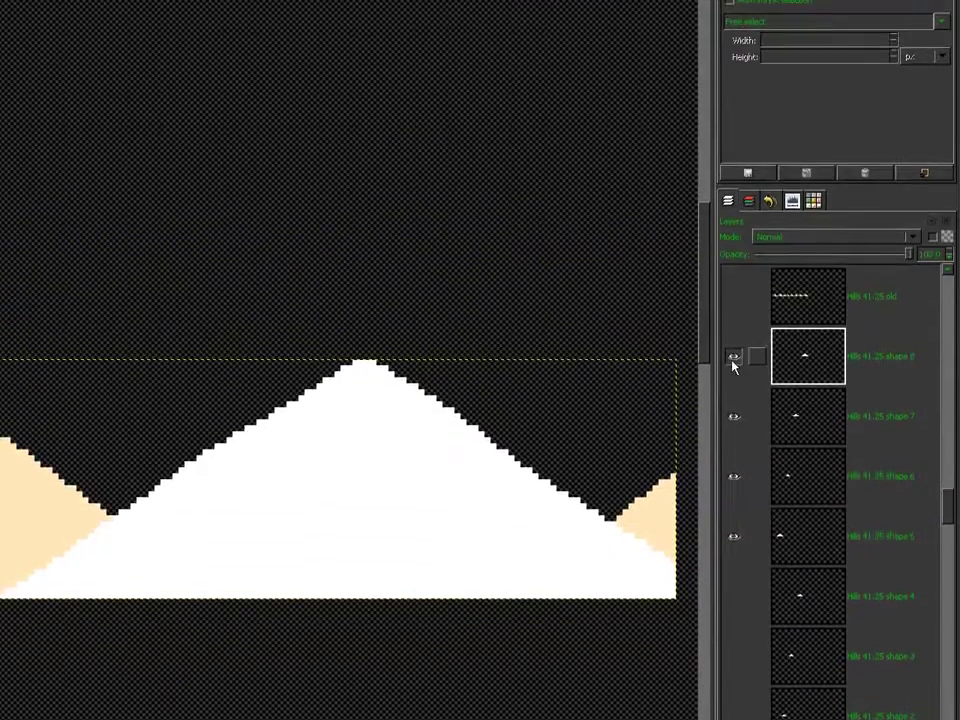
Show only the Hills 41.25 shape 8 layer and move its hill left, away from the layer's right edge
shift+click(734, 234)
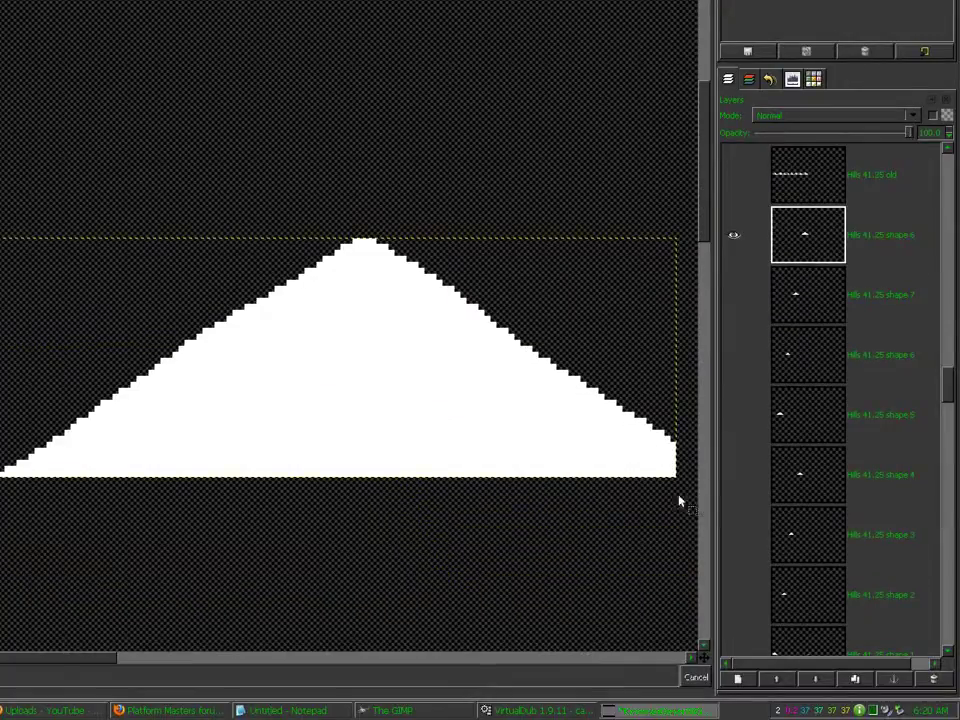
mouse_move(684, 496)
mouse_down()
mouse_move(401, 364)
mouse_move(394, 350)
mouse_up()
drag(302, 390, 155, 393)
drag(481, 394, 475, 392)
click(475, 512)
Move the white sliver from the strip's start onto the cut right end of the shape 8 hill and anchor it
drag(451, 661, 61, 658)
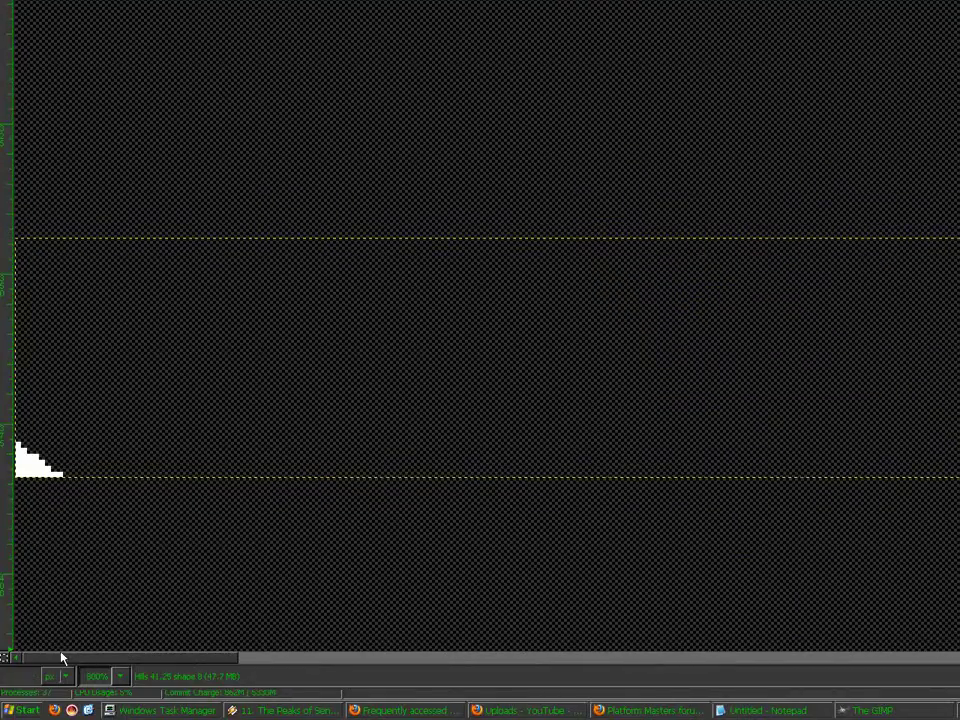
drag(29, 480, 481, 470)
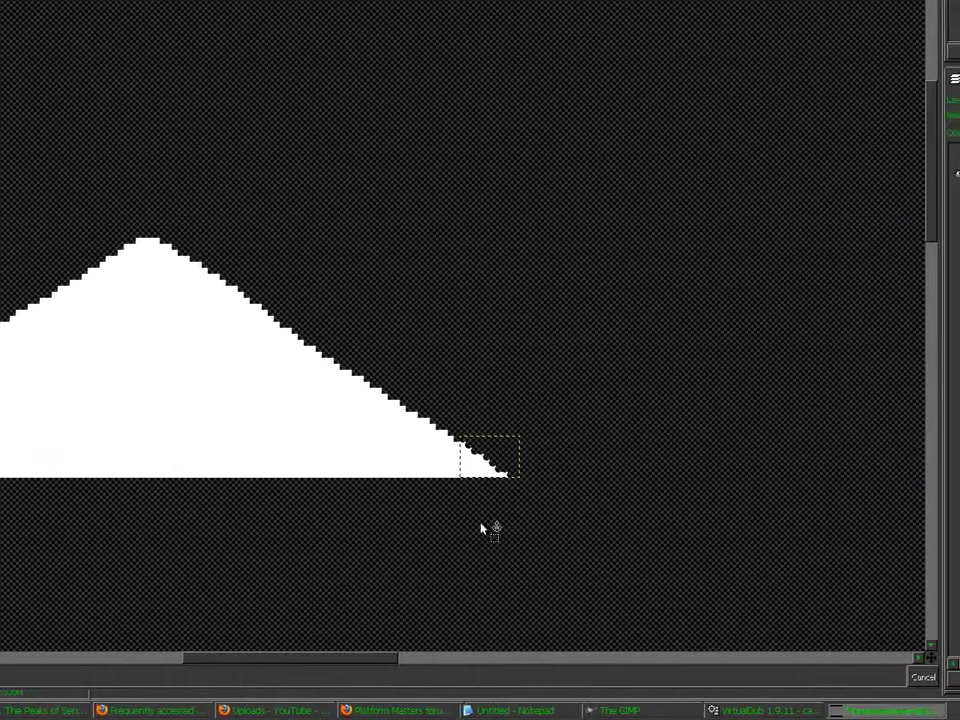
click(490, 525)
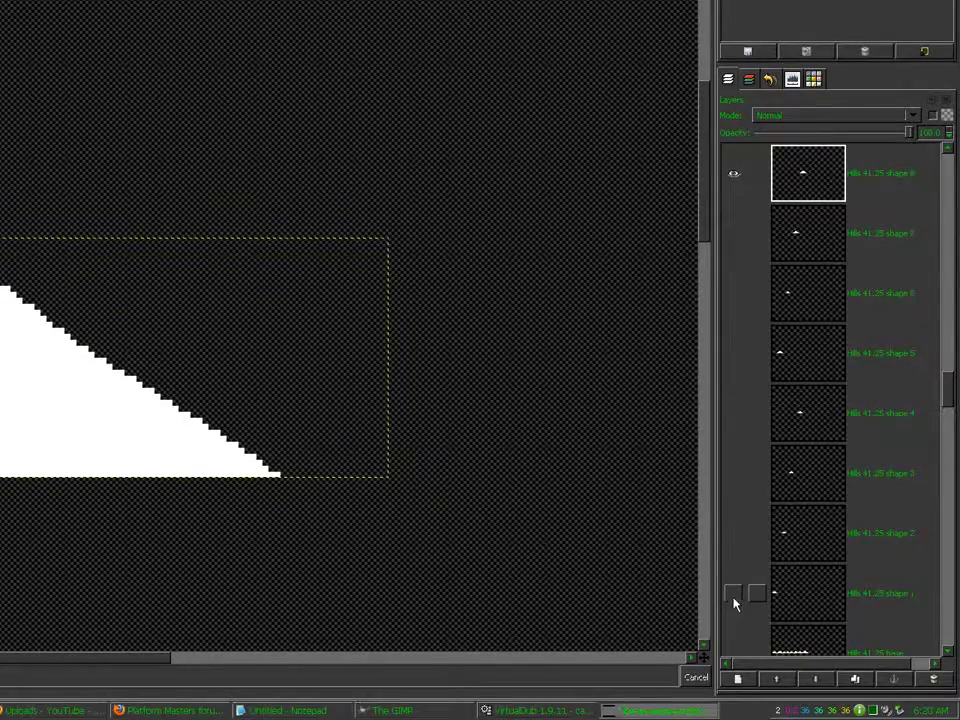
Show only Hills 41.25 shape 1 and Hills 41.25 base, and move the white sliver at the strip's end left
shift+click(733, 594)
click(798, 595)
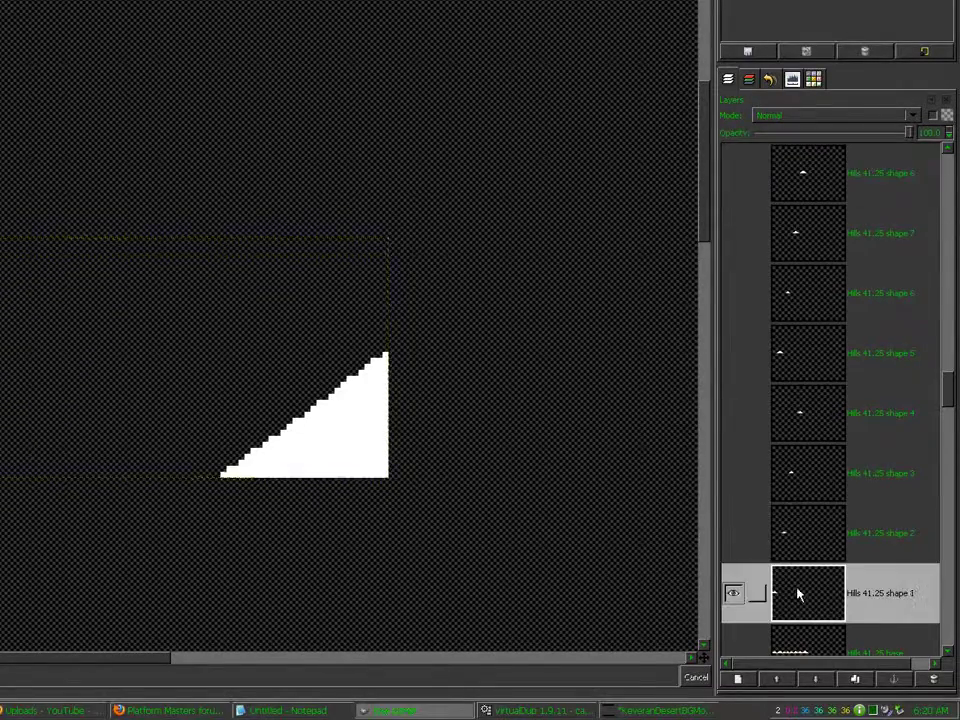
click(734, 649)
drag(405, 328, 172, 513)
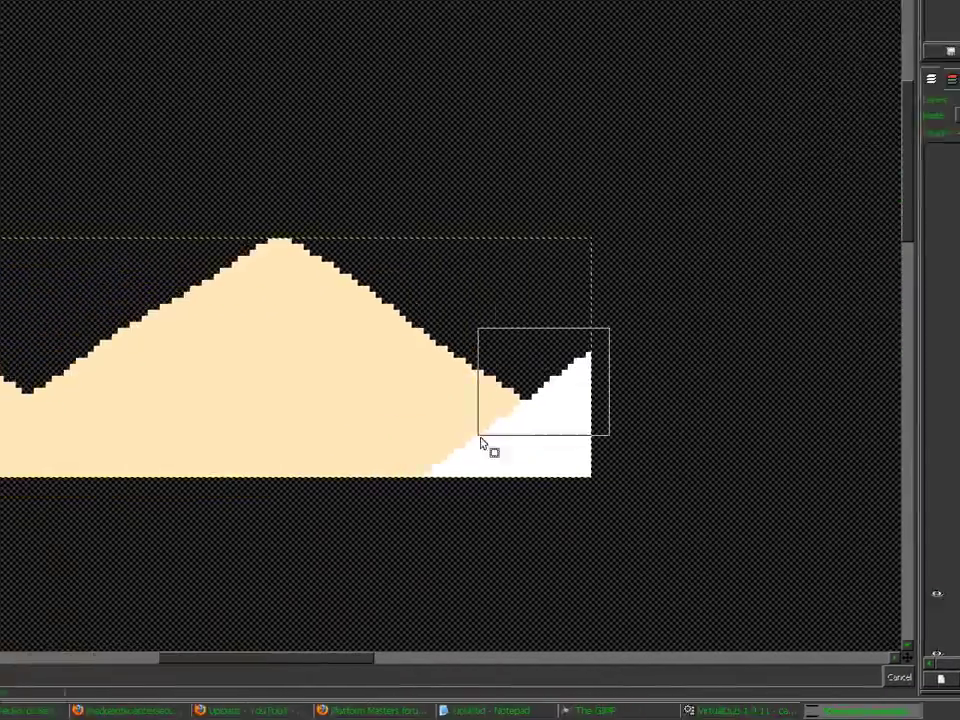
drag(481, 465, 0, 427)
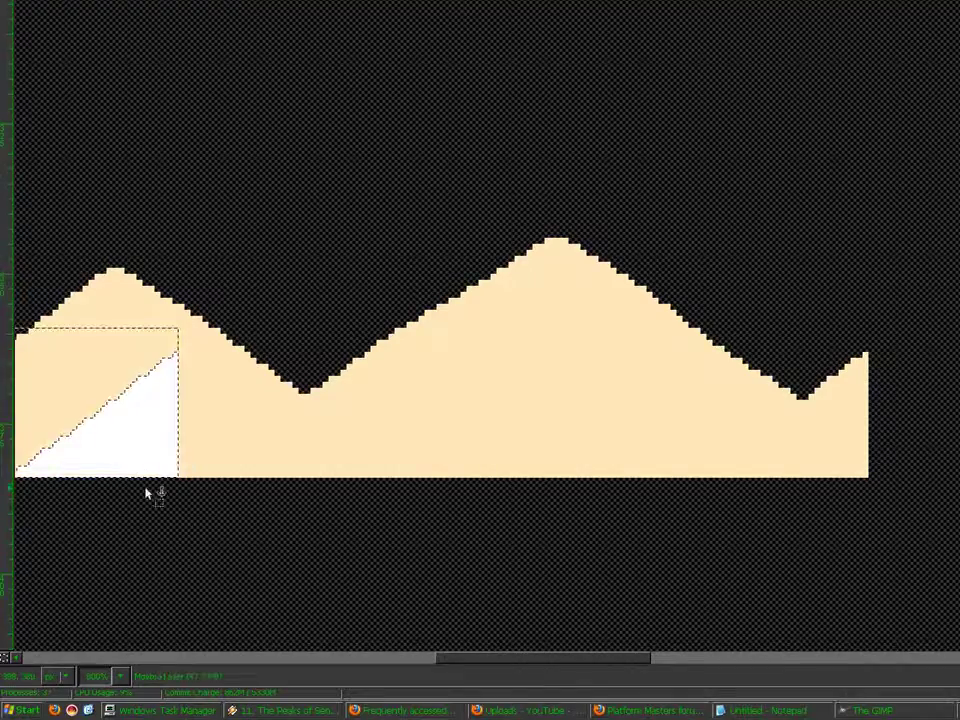
Move the white hill piece from the strip's start onto the cut edge of the Hills 41.25 shape 1 sliver and anchor it
mouse_move(458, 663)
mouse_down()
mouse_move(281, 656)
mouse_move(15, 617)
mouse_up()
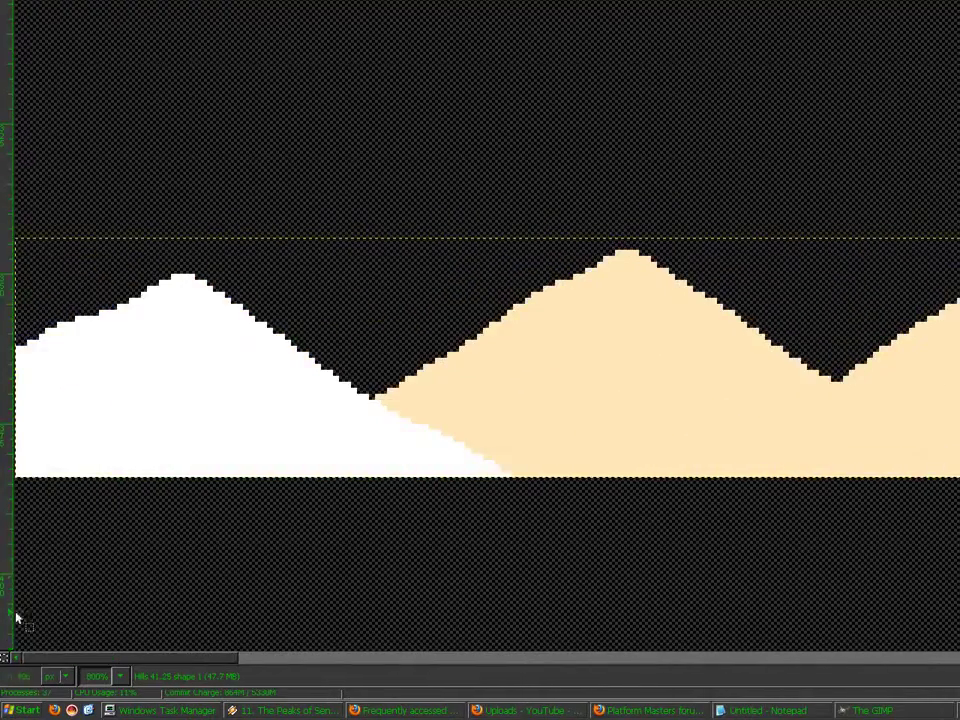
mouse_move(524, 494)
mouse_down()
mouse_move(213, 378)
mouse_move(4, 257)
mouse_up()
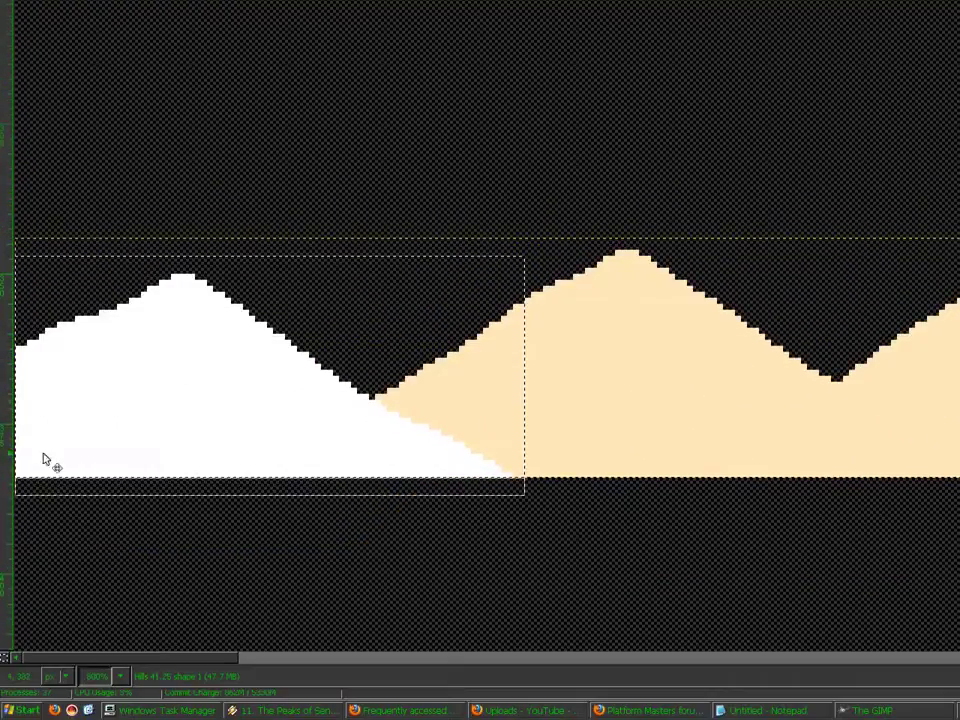
drag(37, 463, 481, 467)
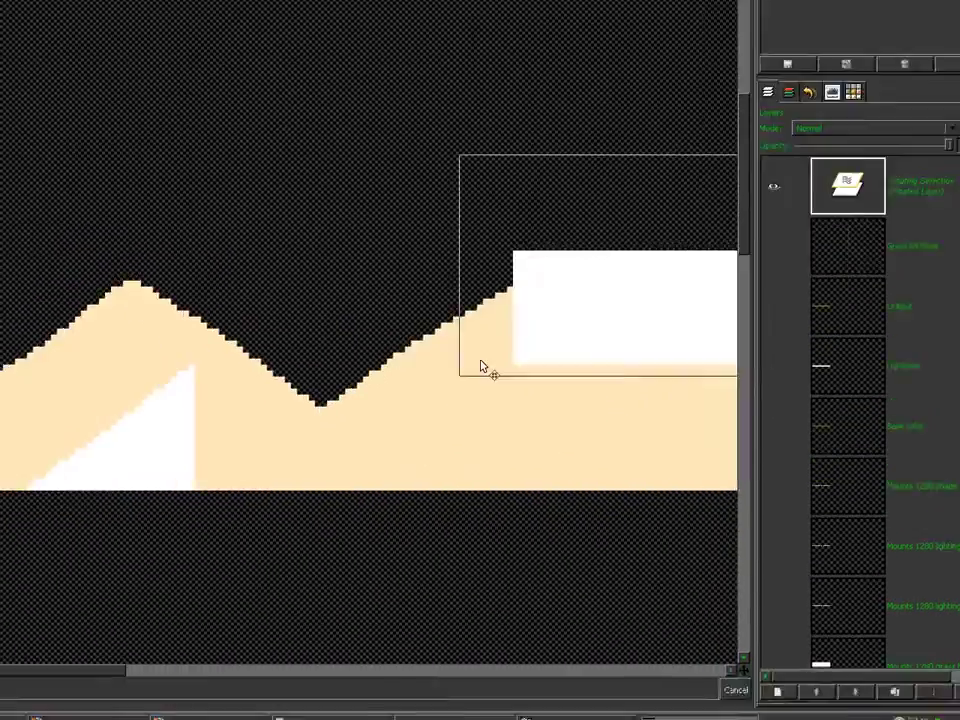
key(Tab)
click(476, 541)
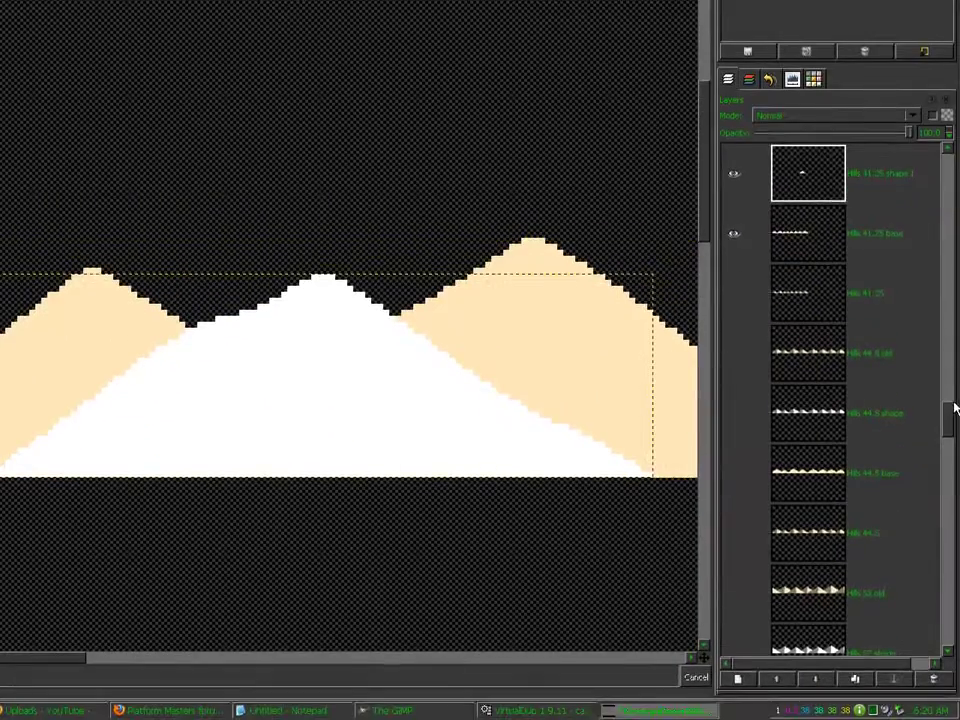
Move the Hills 41.25 shape 8 layer to the image's left edge
drag(950, 411, 950, 388)
click(813, 473)
click(800, 417)
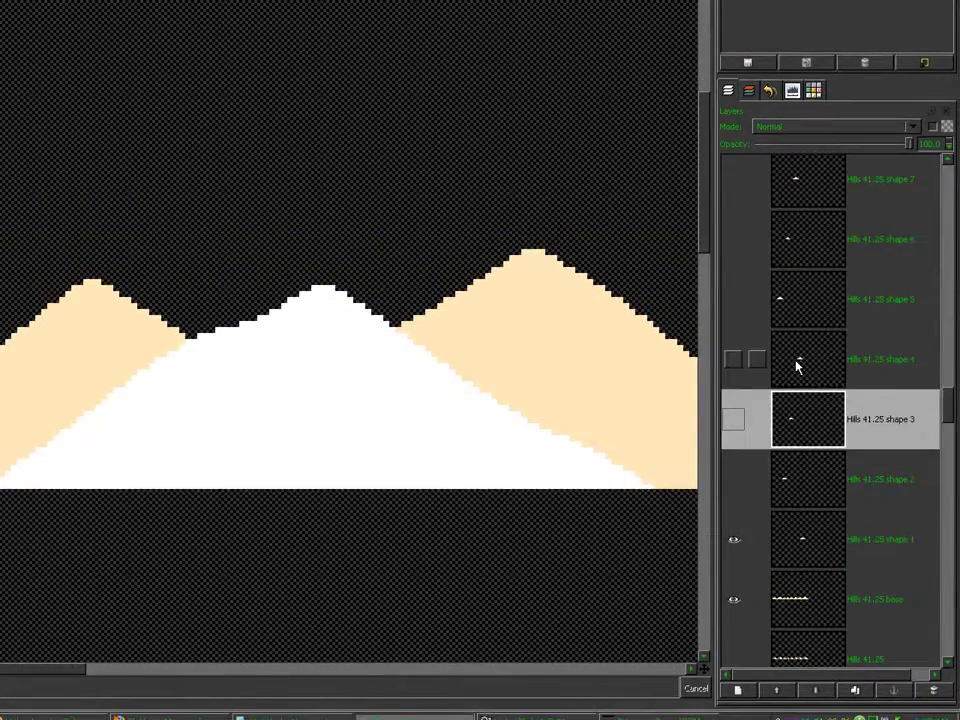
click(797, 353)
click(797, 308)
click(793, 239)
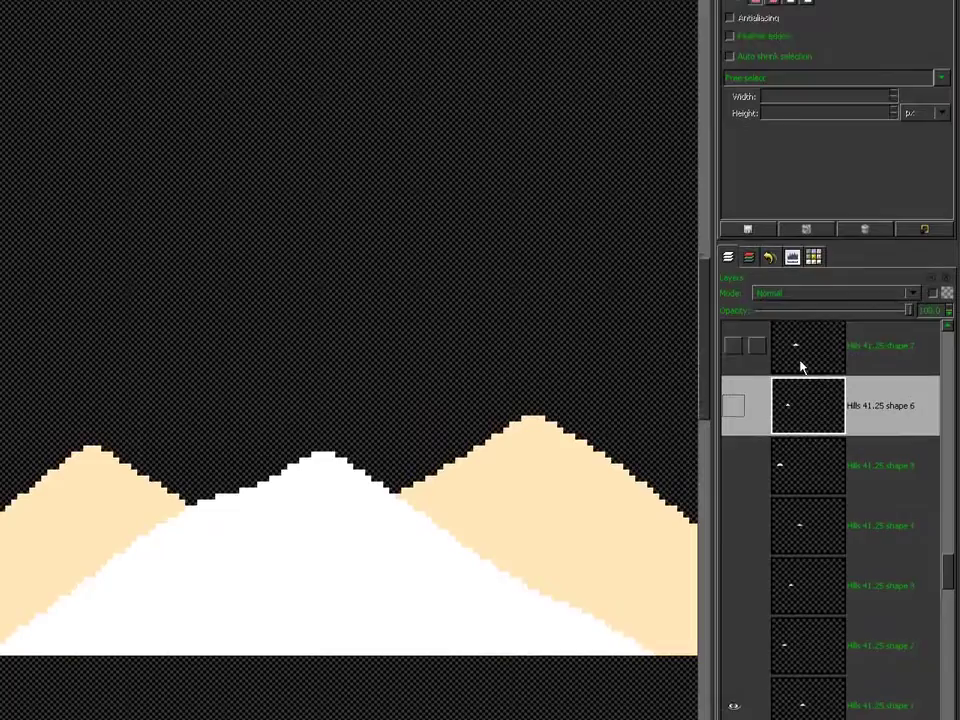
click(800, 362)
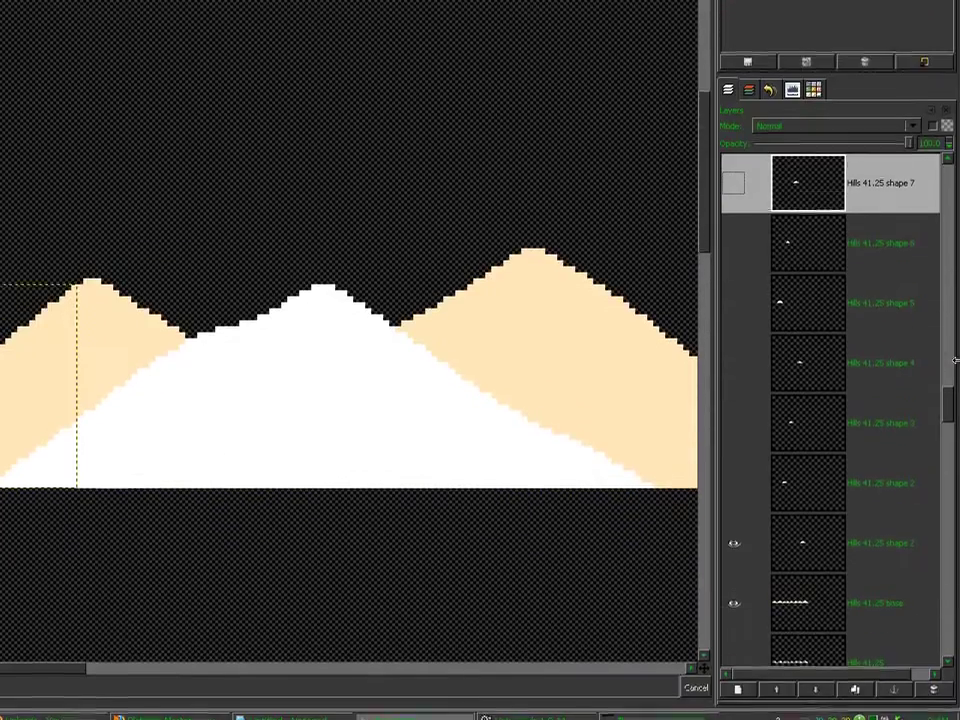
drag(949, 577, 949, 567)
click(815, 411)
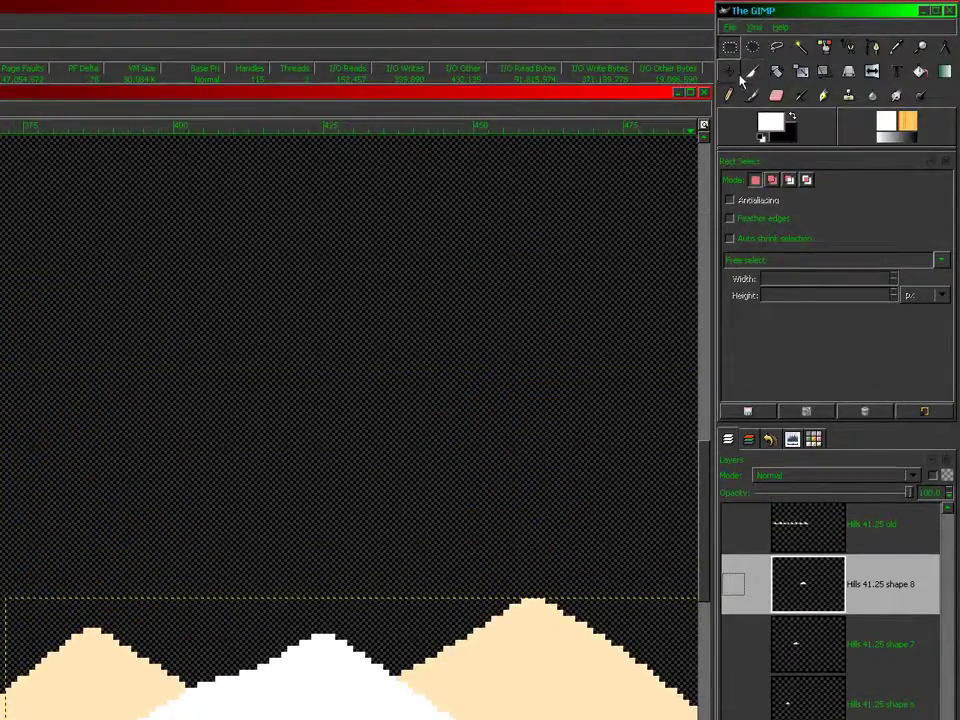
click(738, 76)
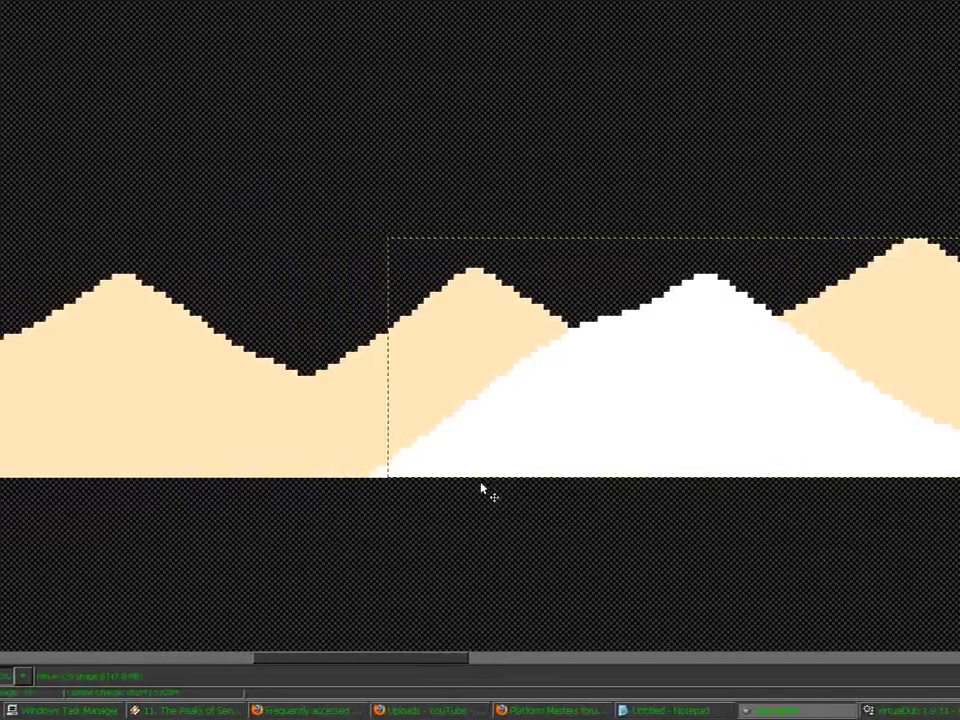
drag(552, 472, 0, 458)
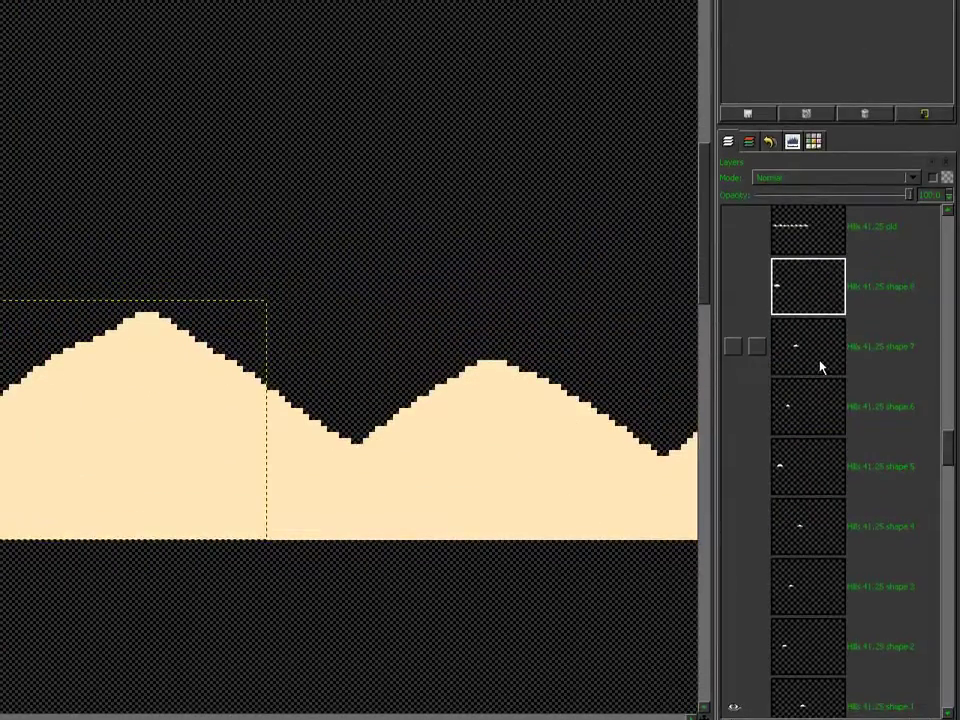
Move the Hills 41.25 shape 7 and shape 6 layers to the image's left edge
click(818, 362)
key(minus)
key(minus)
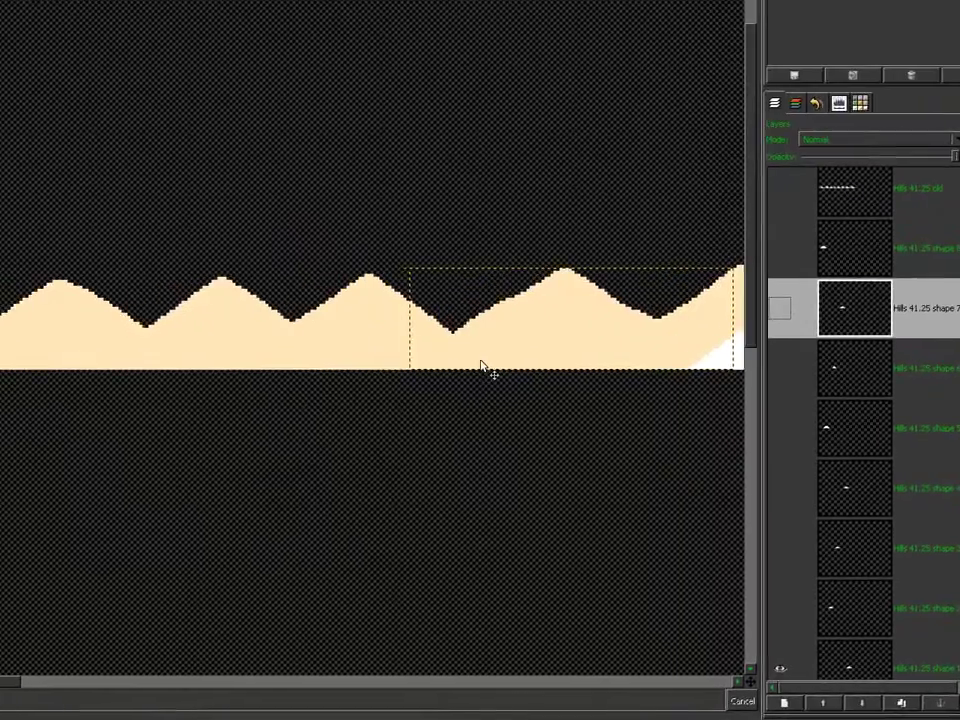
drag(420, 333, 79, 366)
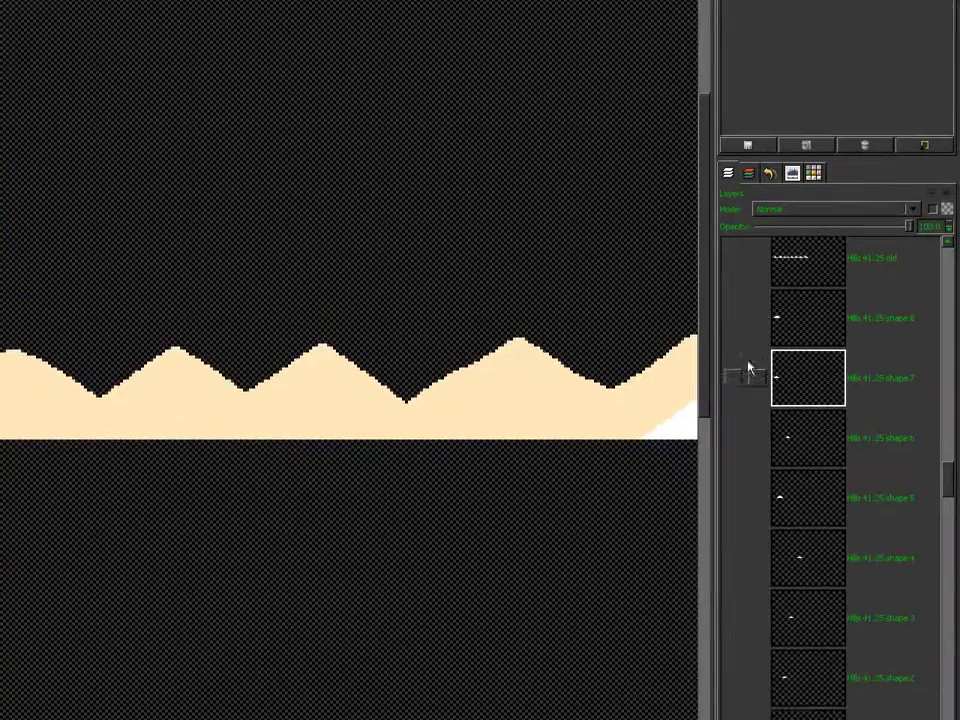
click(778, 445)
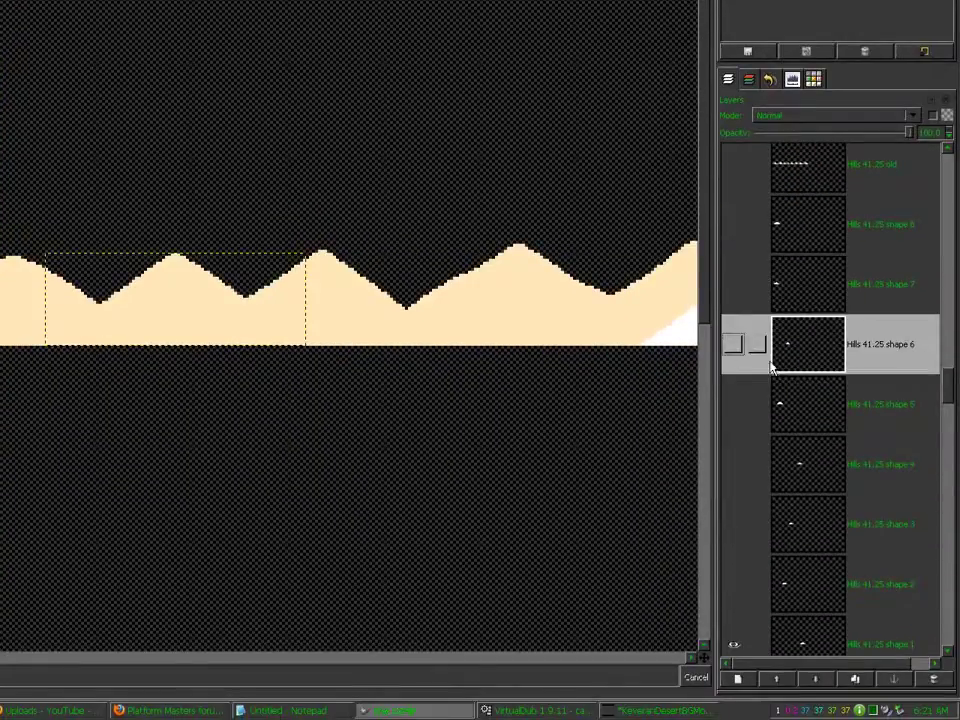
drag(583, 361, 79, 368)
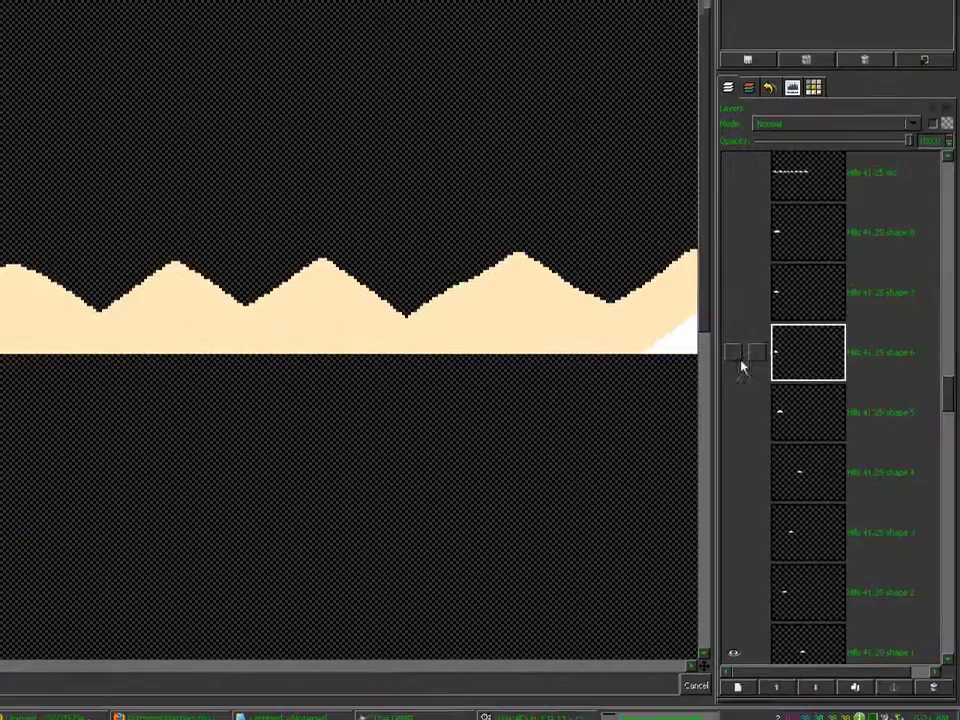
Move the Hills 41.25 shape 5, shape 4 and shape 3 layers to the image's left edge
click(799, 411)
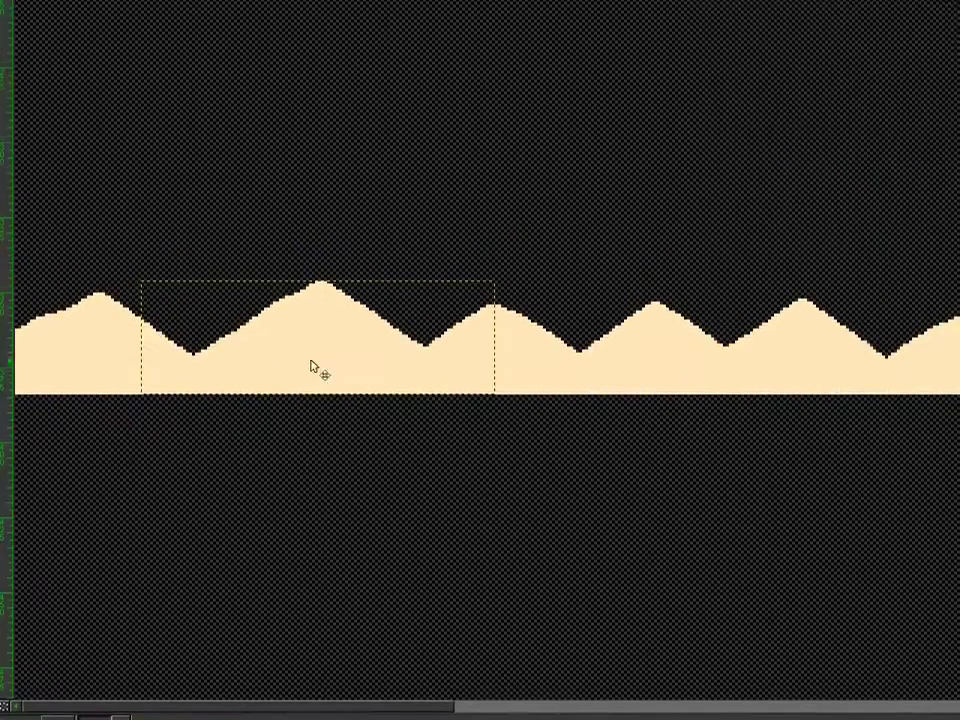
drag(262, 368, 135, 368)
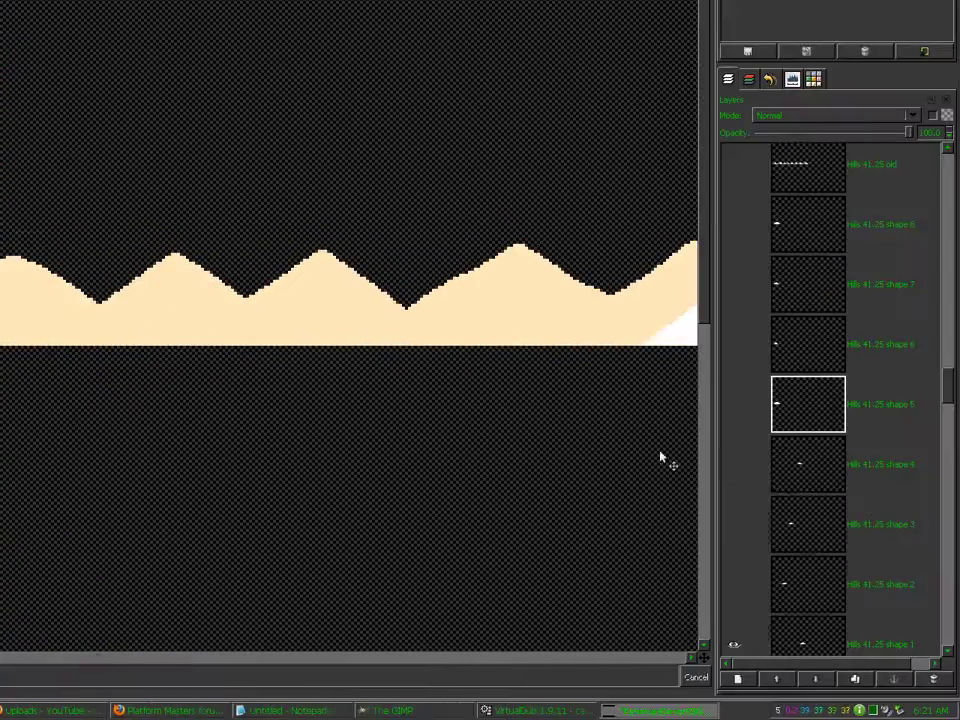
click(822, 482)
drag(618, 340, 0, 341)
click(757, 510)
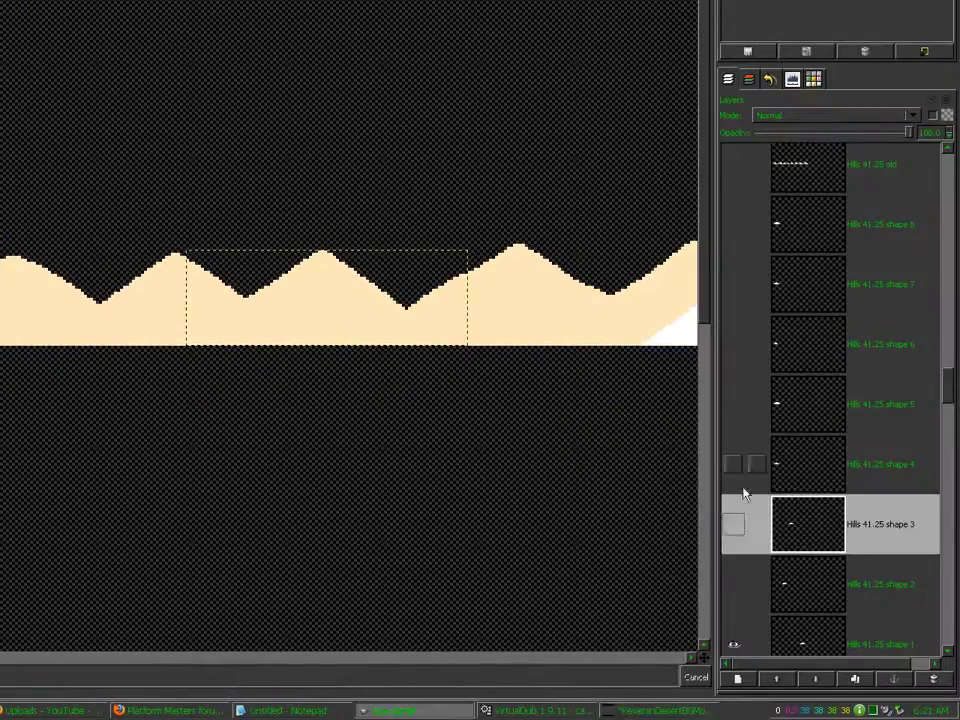
drag(241, 336, 71, 366)
Move the Hills 41.25 shape 2 and shape 1 layers to the image's left edge
key(Tab)
click(818, 582)
key(Tab)
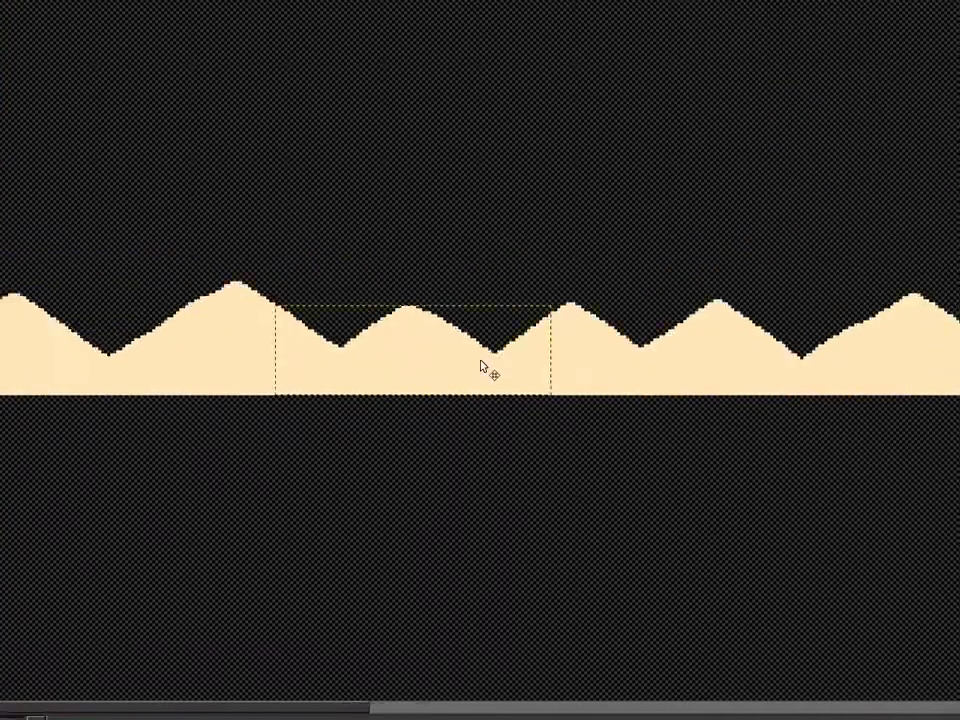
drag(386, 369, 47, 367)
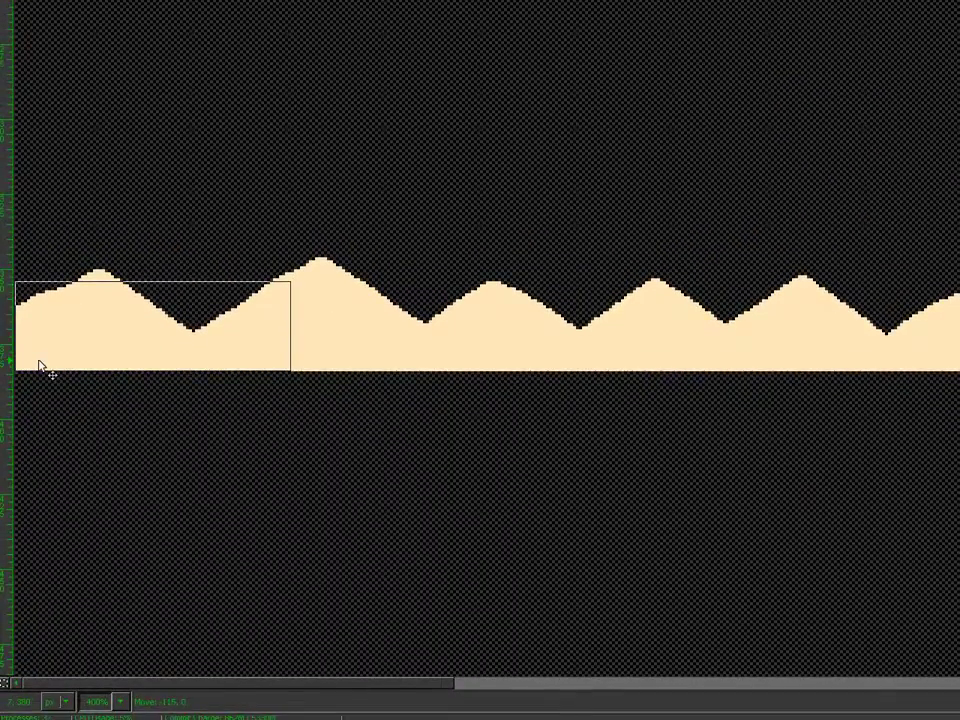
key(Tab)
click(790, 635)
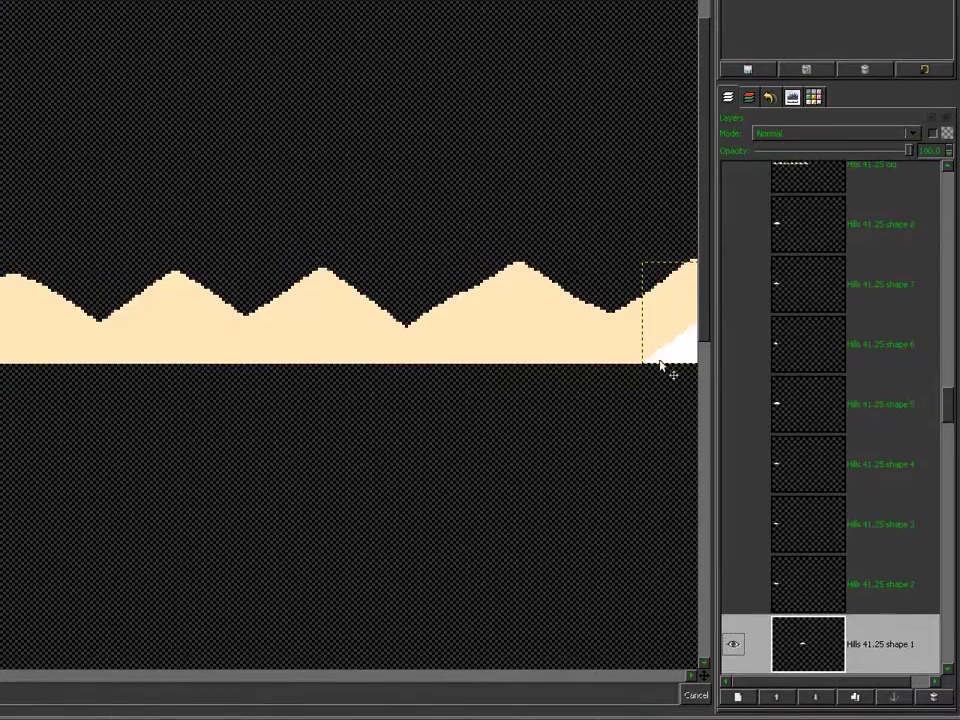
drag(662, 345, 39, 368)
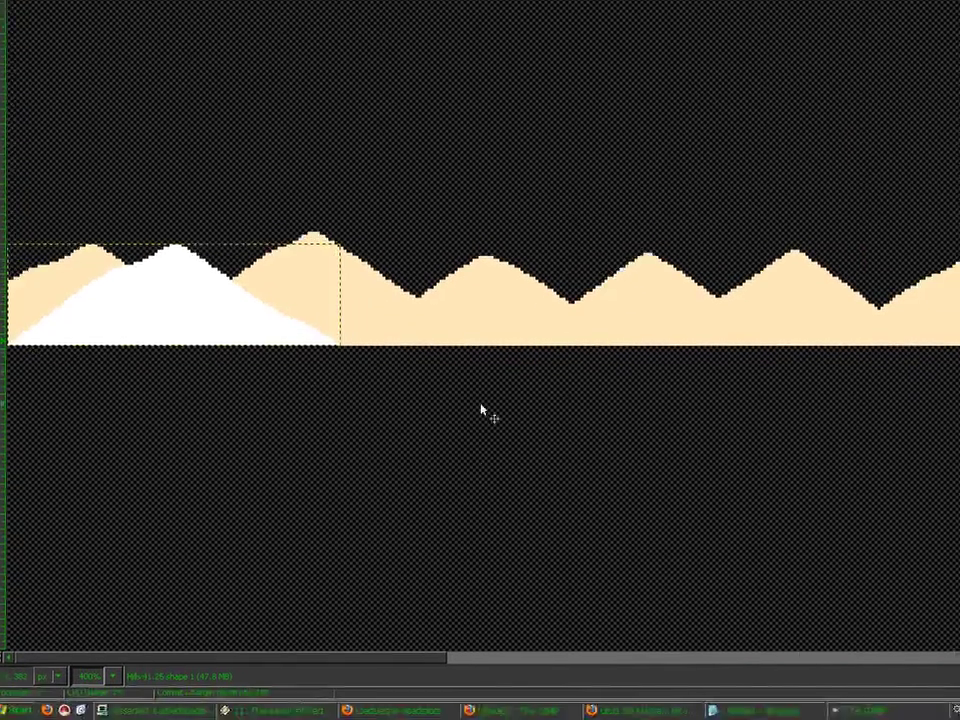
Show only the Hills 44.5 shape and Hills 44.5 base layers, and save the image
key(Tab)
drag(949, 392, 953, 420)
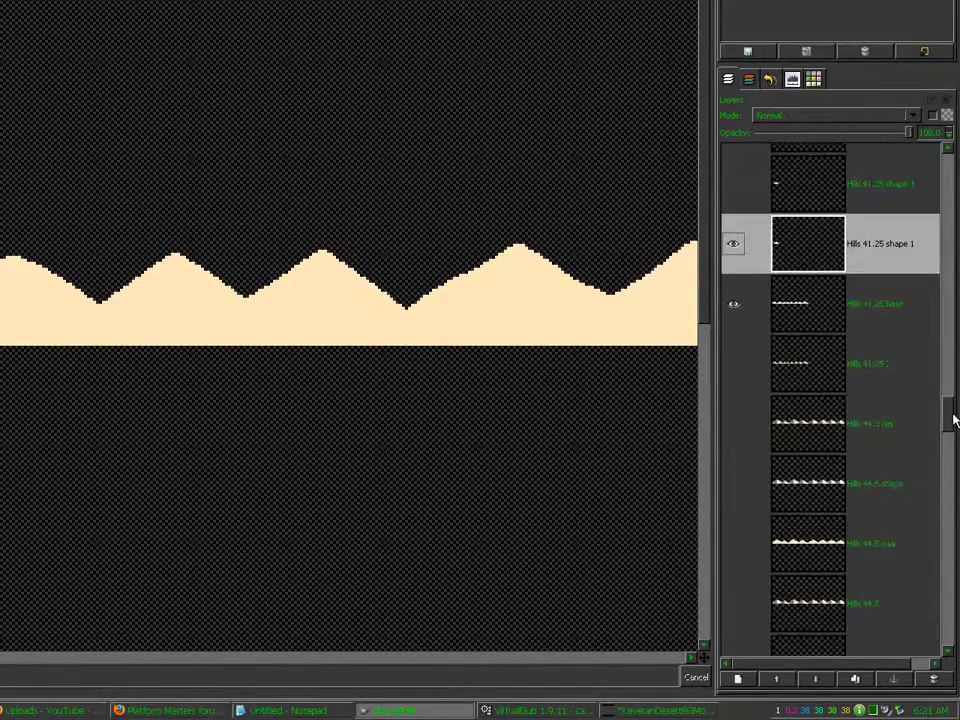
click(734, 543)
click(733, 485)
click(827, 484)
key(Tab)
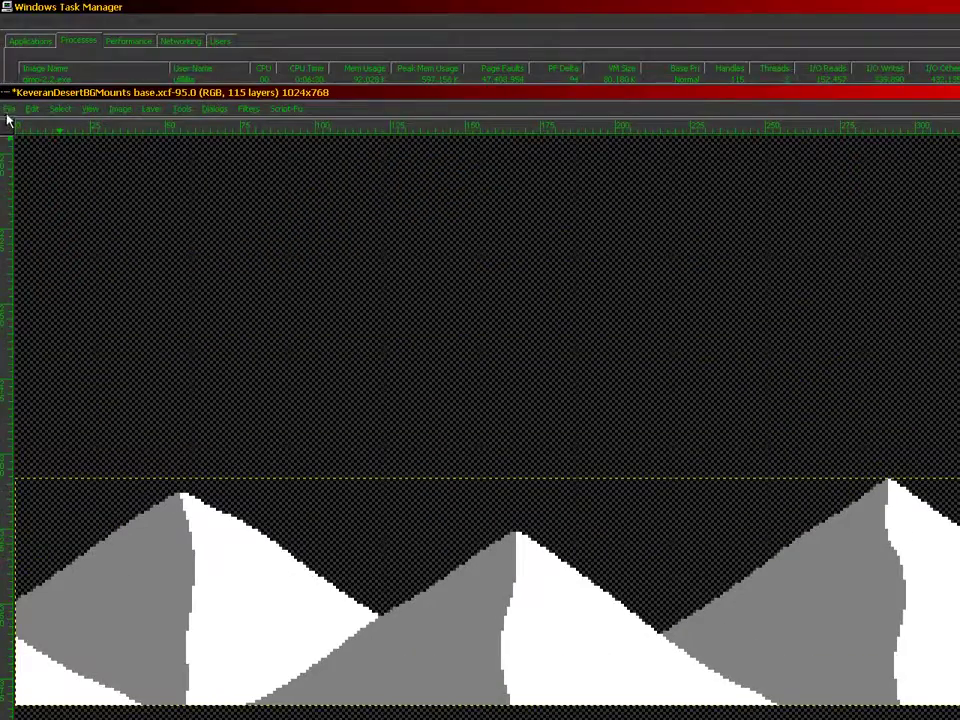
click(9, 109)
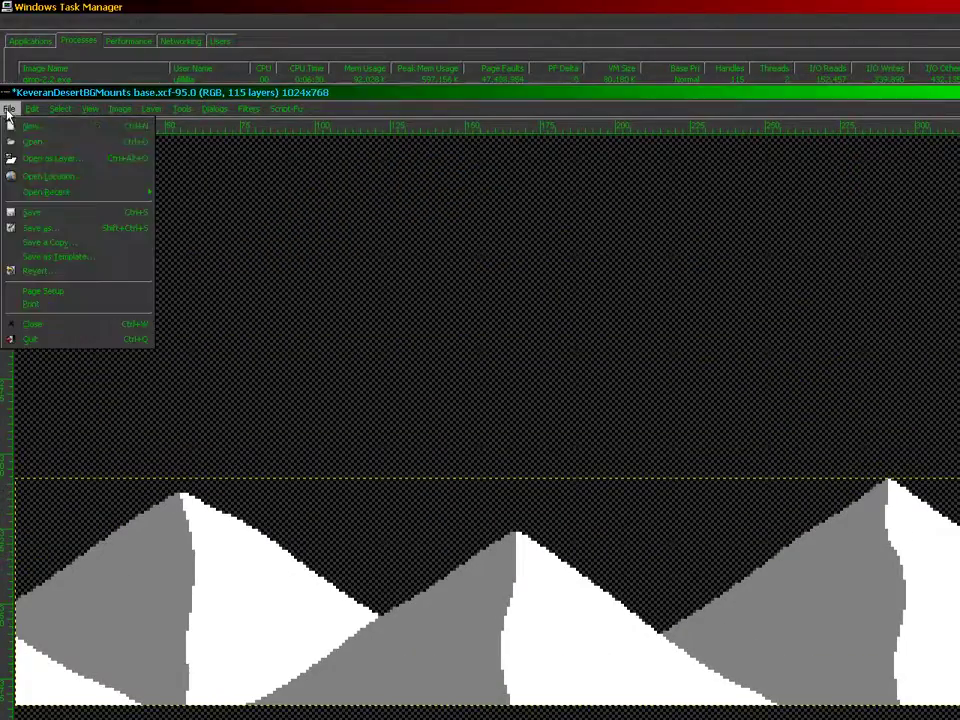
click(33, 213)
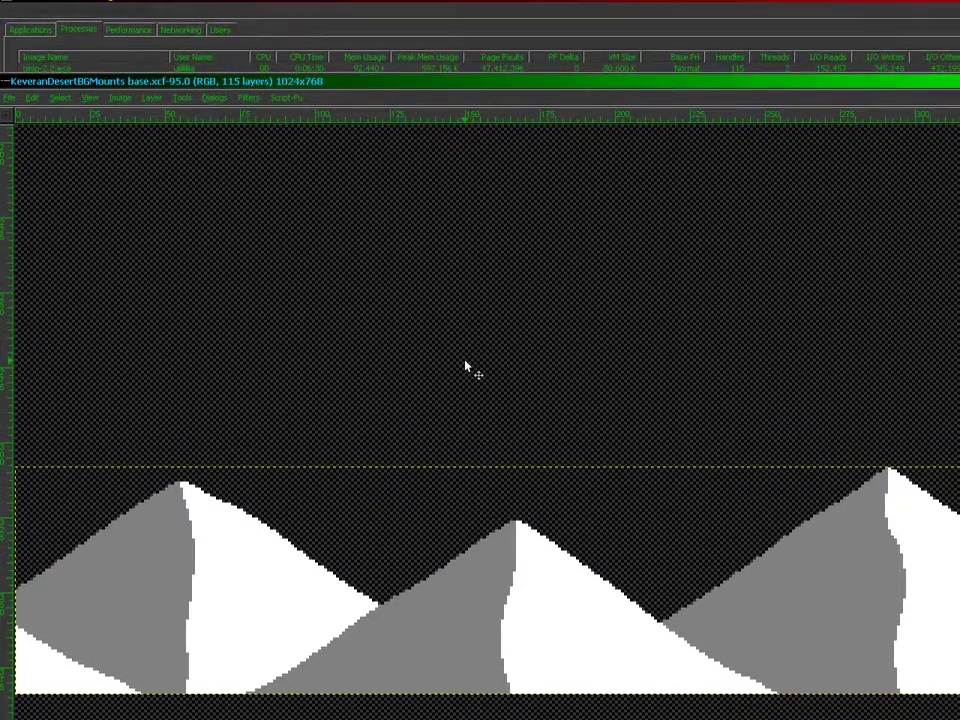
Hide the Hills 44.5 shape layer and duplicate it seven times
key(minus)
key(minus)
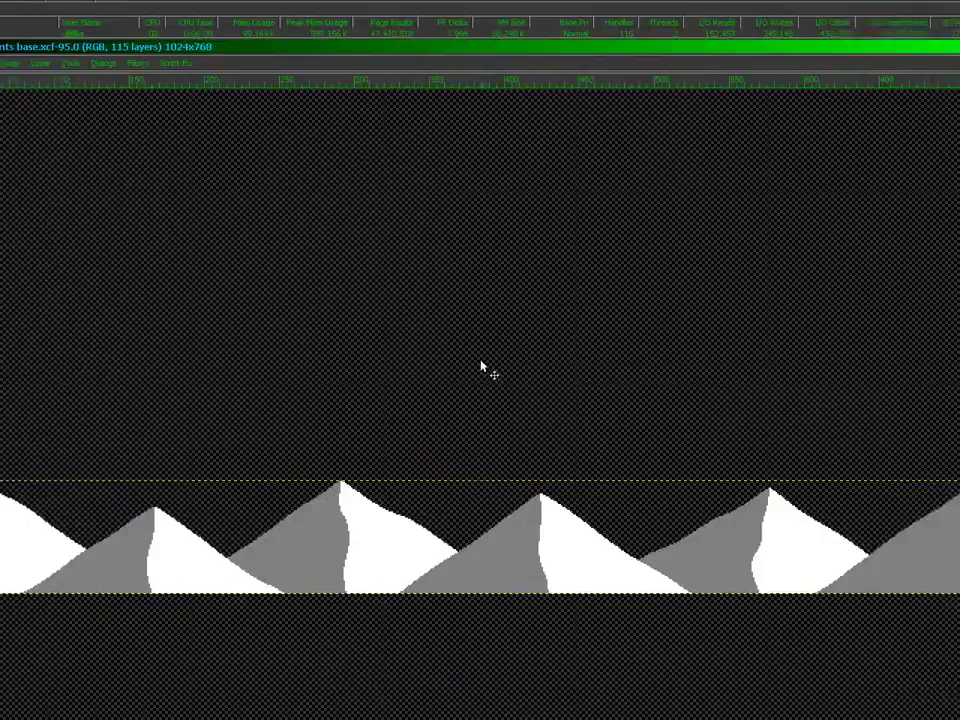
key(minus)
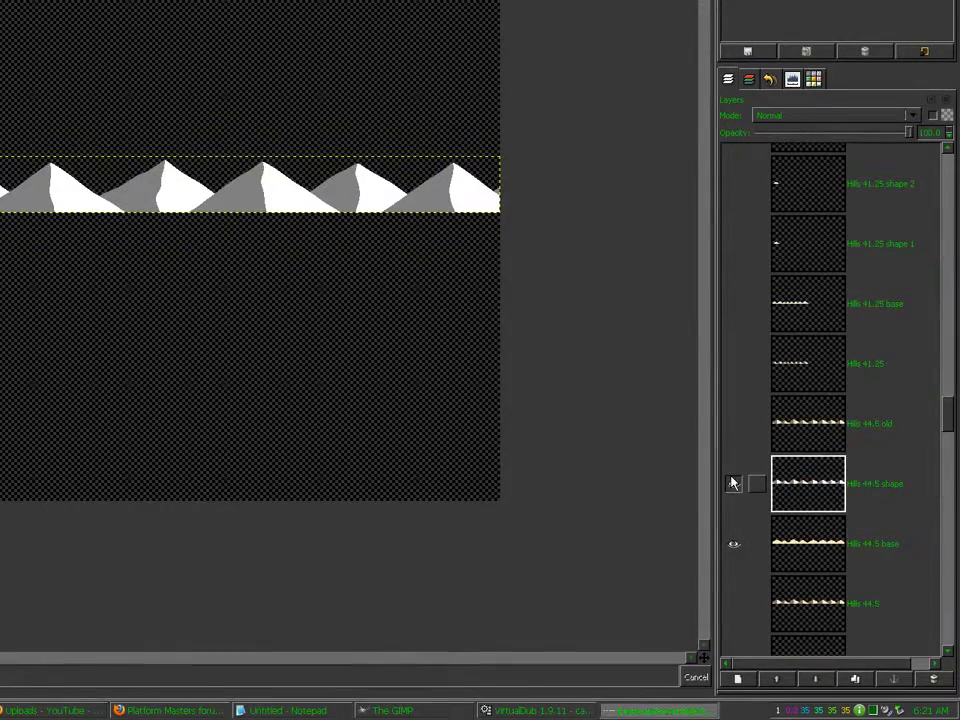
click(733, 483)
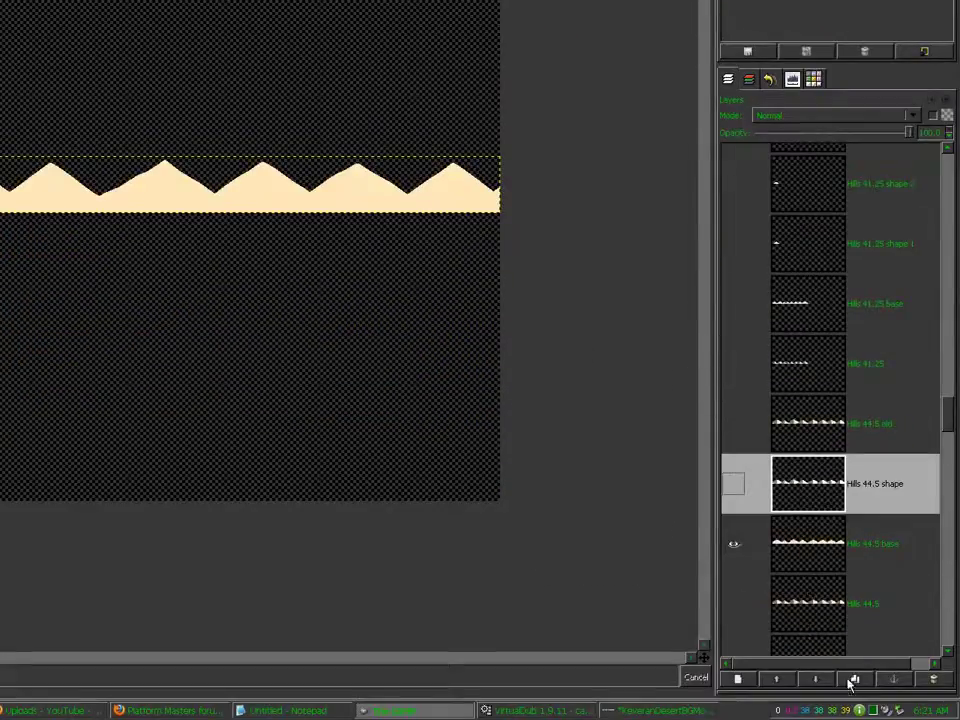
click(851, 681)
click(855, 681)
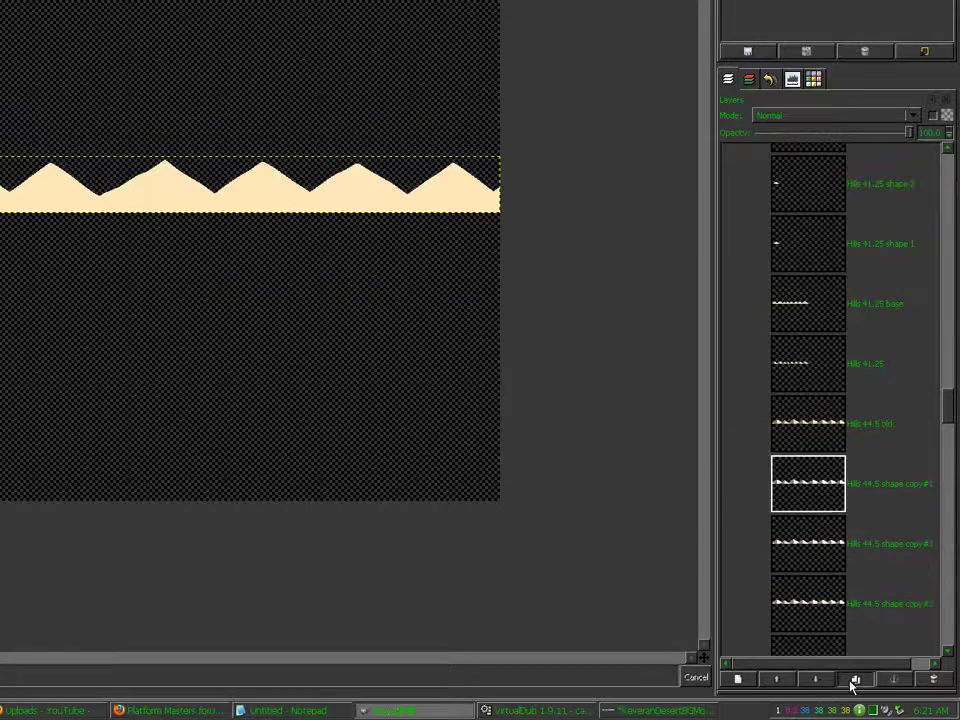
Rename the top four copies, from the uppermost down, Hills 44.5 shape 8, shape 7, shape 6 and shape 5
click(791, 483)
click(798, 558)
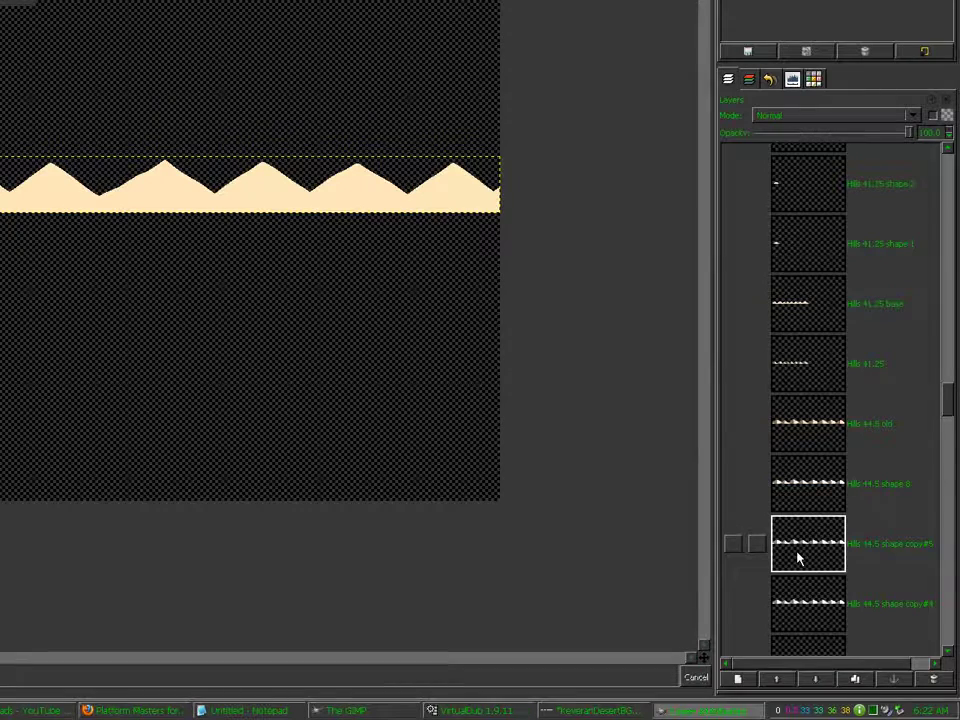
key(Return)
double_click(801, 608)
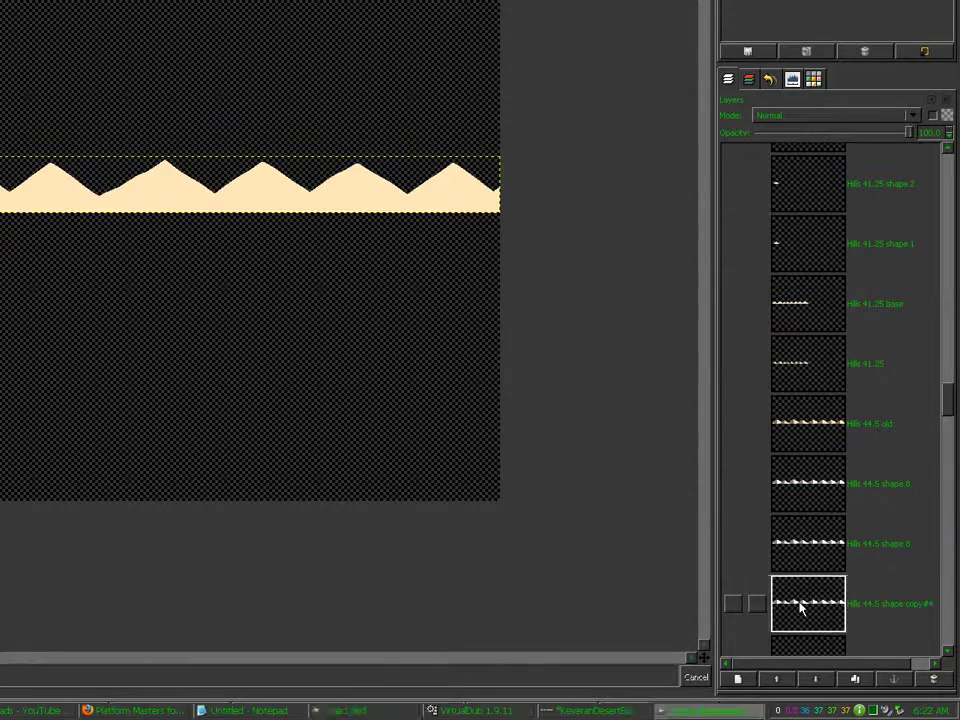
double_click(800, 608)
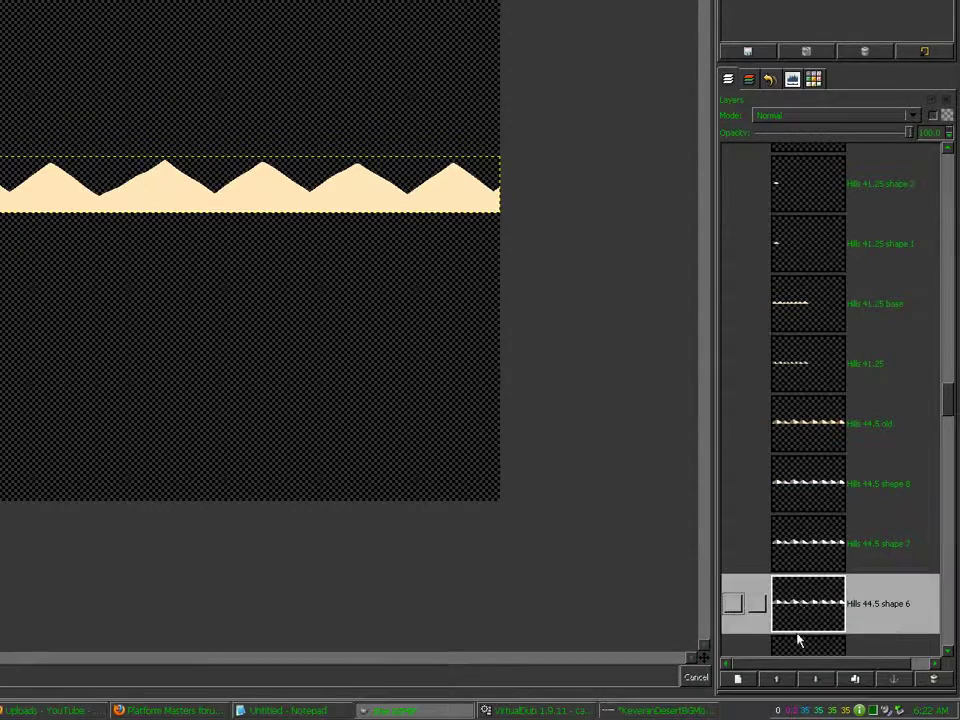
click(808, 648)
key(Return)
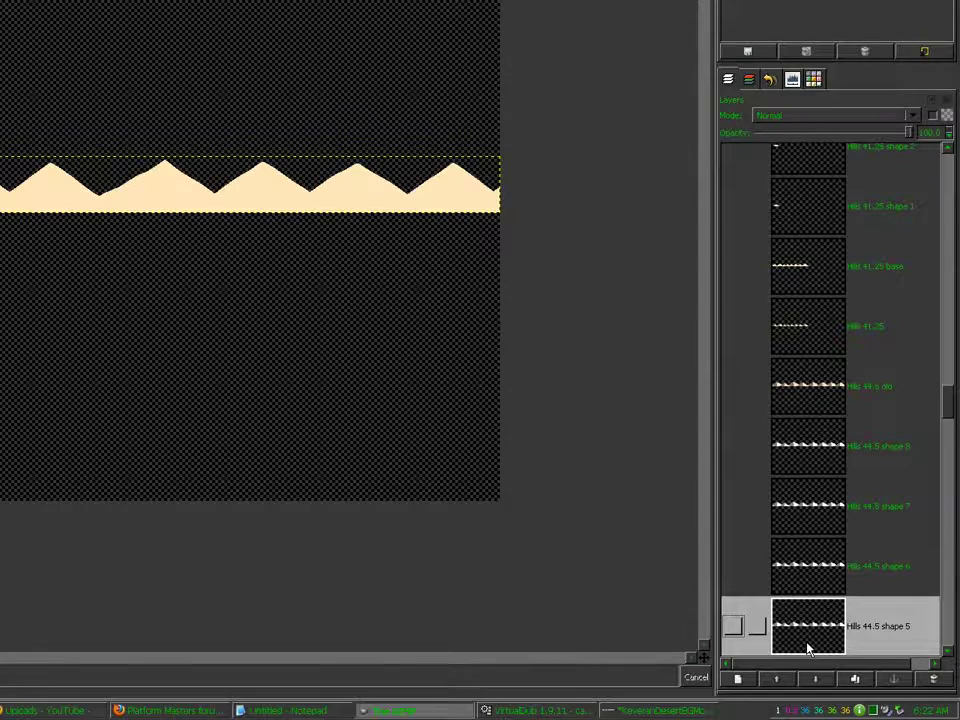
Rename the copy directly below Hills 44.5 shape 5 as Hills 44.5 shape 4
drag(944, 400, 954, 423)
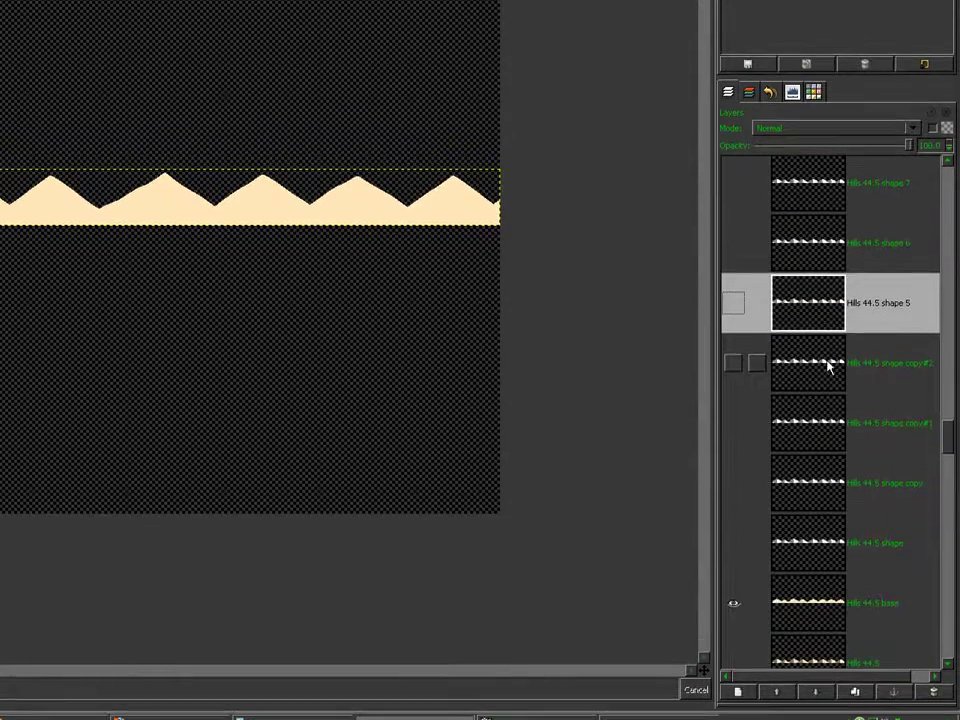
click(827, 353)
double_click(828, 368)
text(Hills 44.5 shape 4)
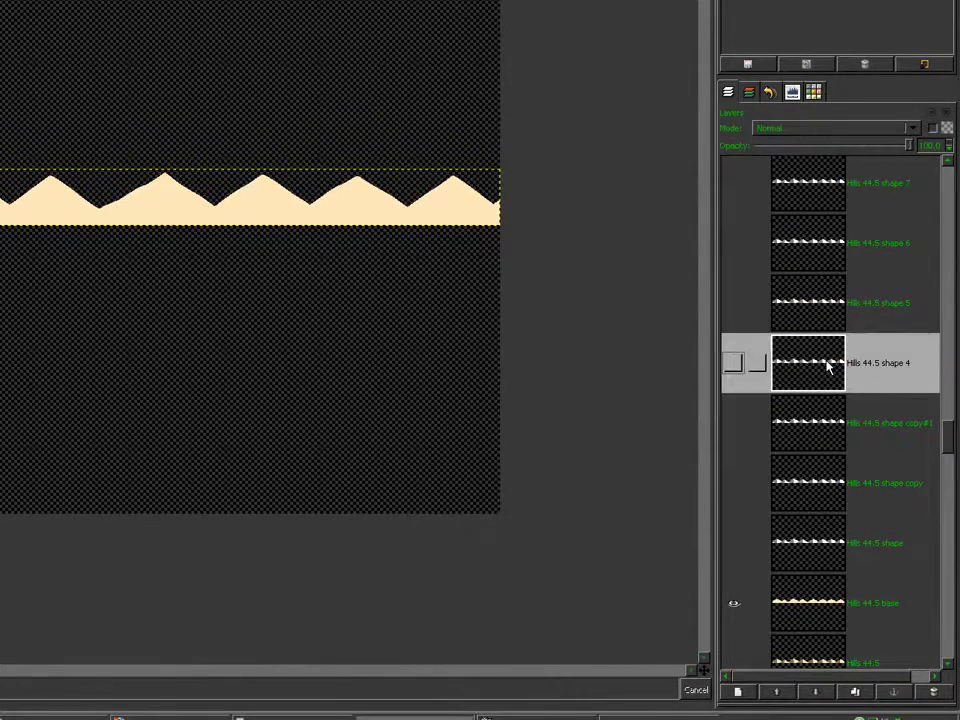
Rename the three layers below Hills 44.5 shape 4, from the upper one down, Hills 44.5 shape 3, shape 2 and shape 1
click(812, 418)
double_click(812, 405)
text(Hills 44.5 shape 3)
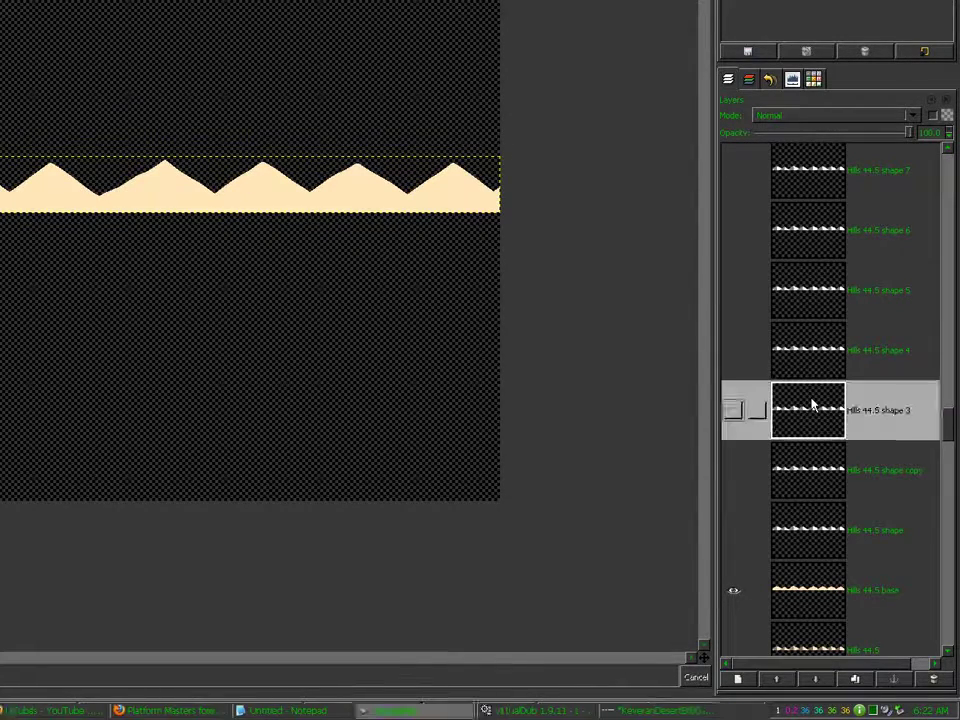
click(805, 458)
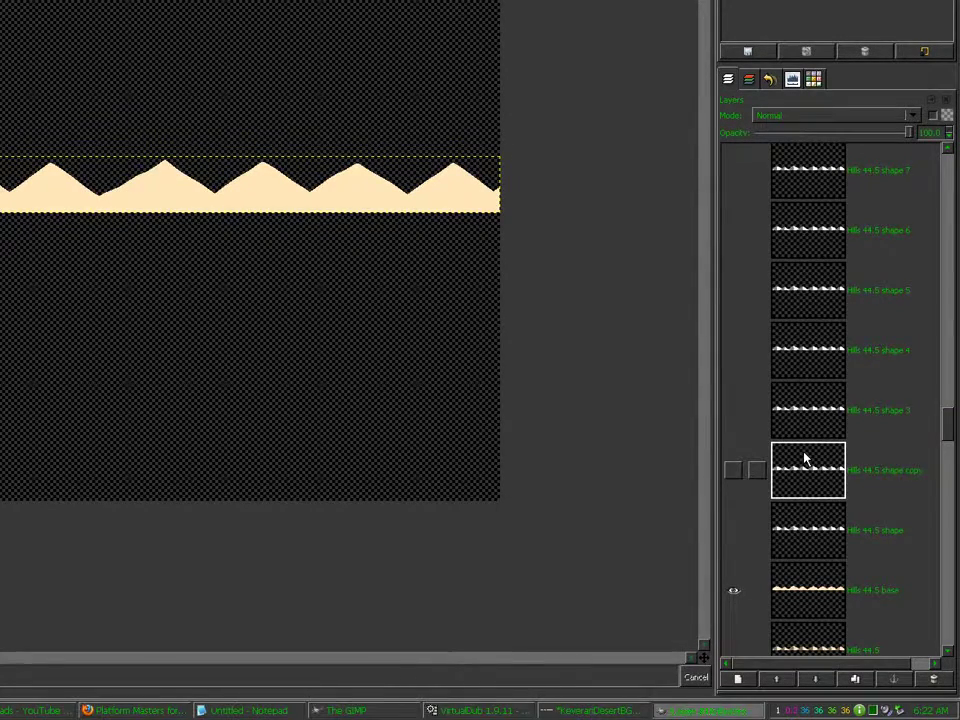
double_click(805, 458)
text(Hills 44.5 shape 2)
click(805, 519)
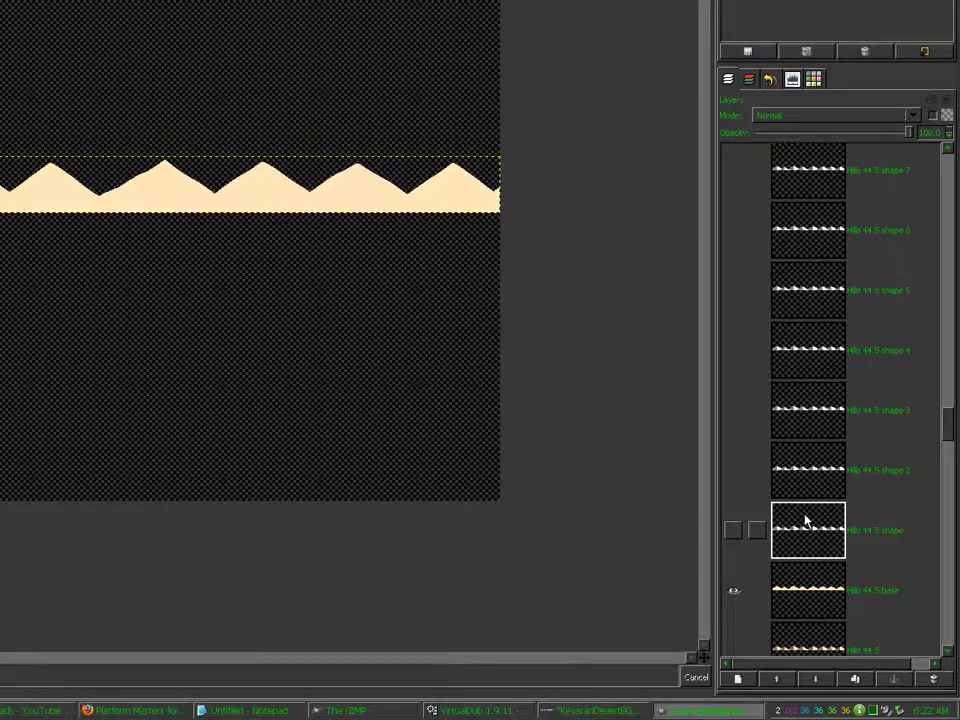
double_click(807, 520)
text(Hills 44.5 shape 1)
key(Return)
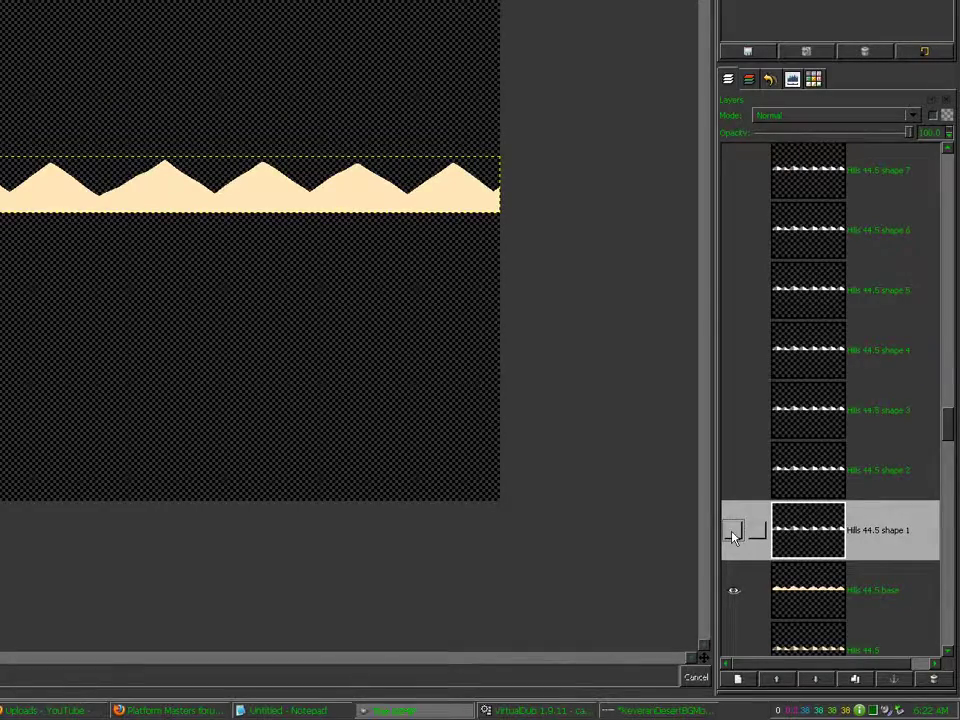
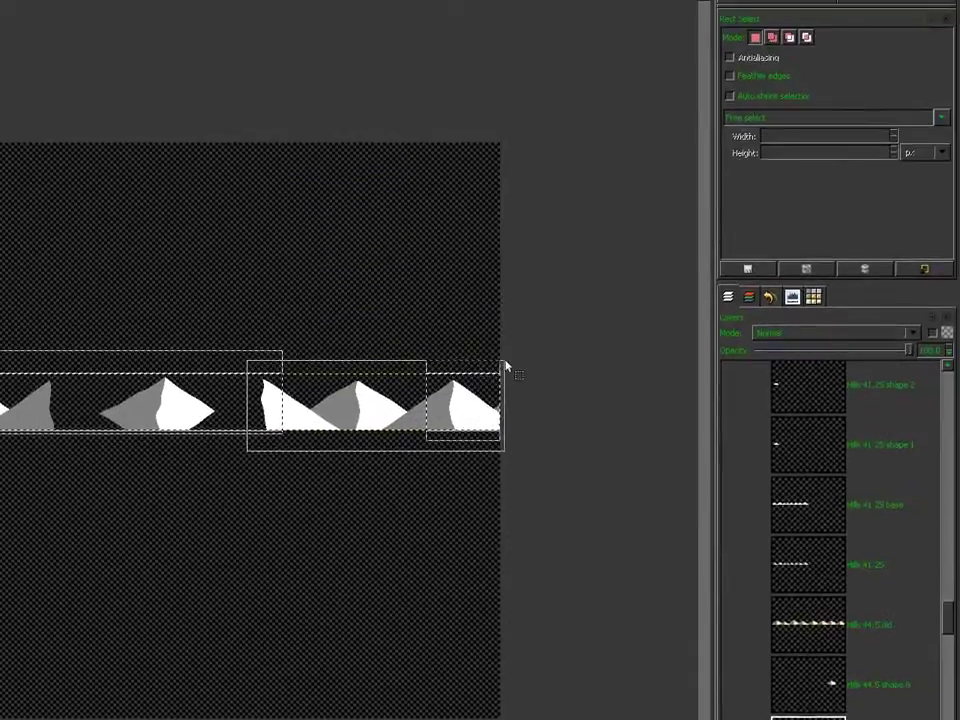
Clear everything on both sides of the isolated fifth hill on the Hills 44.5 shape 7 layer
drag(505, 362, 505, 361)
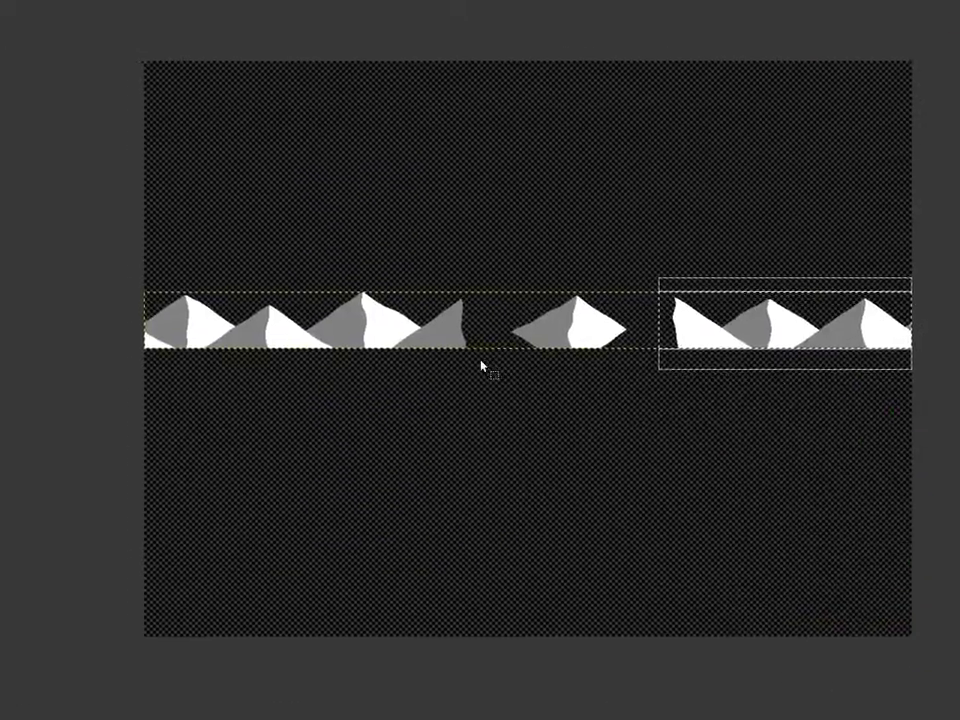
drag(555, 432, 168, 361)
key(ctrl+x)
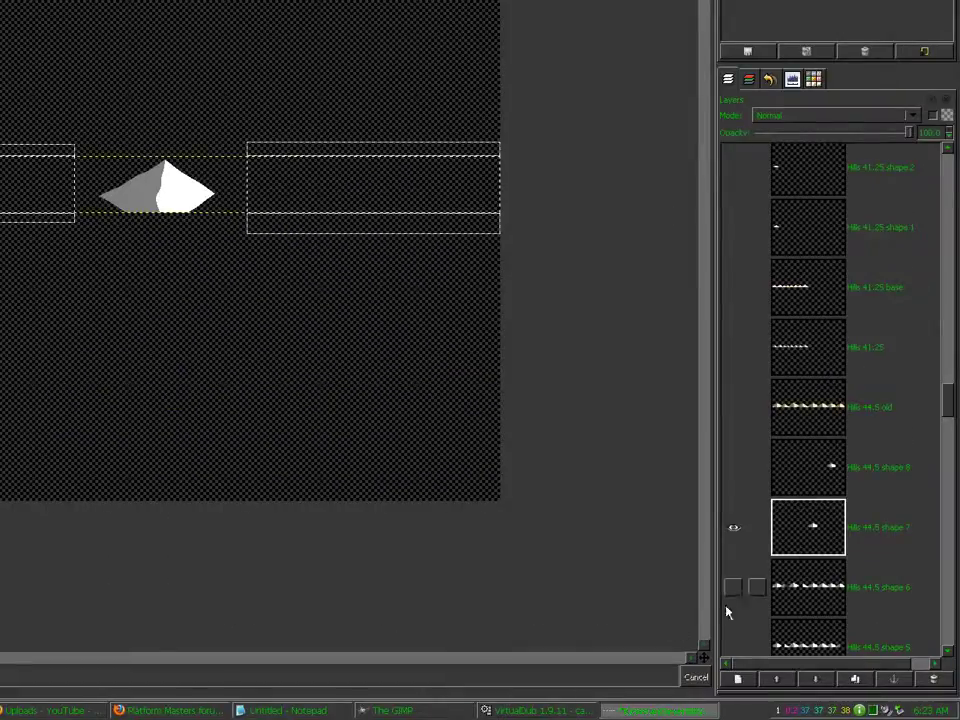
Show only Hills 44.5 shape 6 and erase everything on both sides of its isolated third hill
shift+click(736, 586)
click(800, 587)
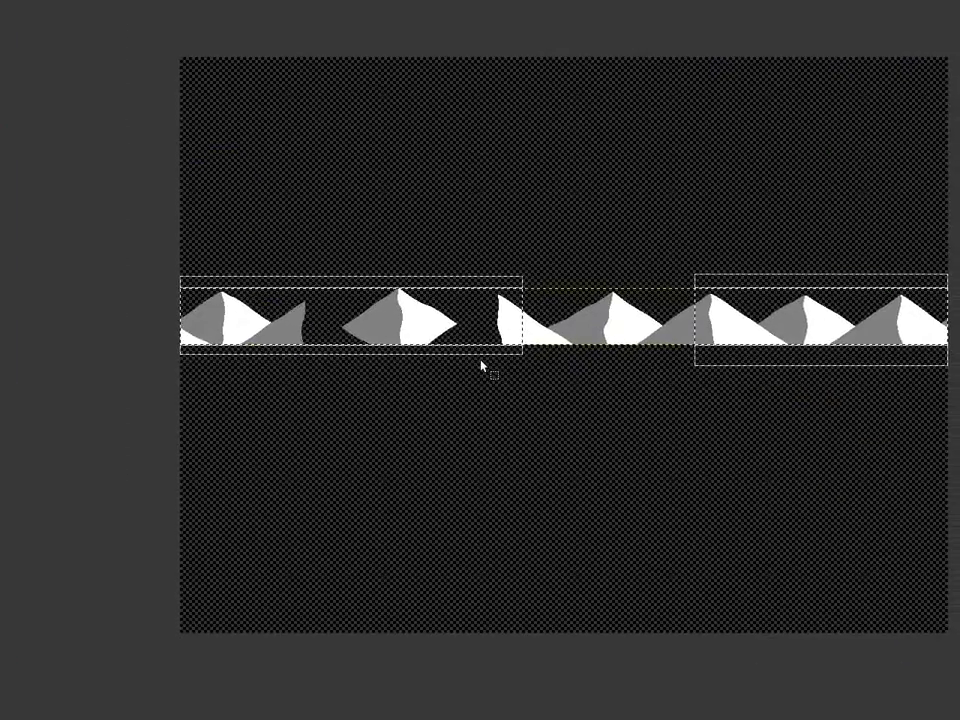
drag(431, 291, 908, 210)
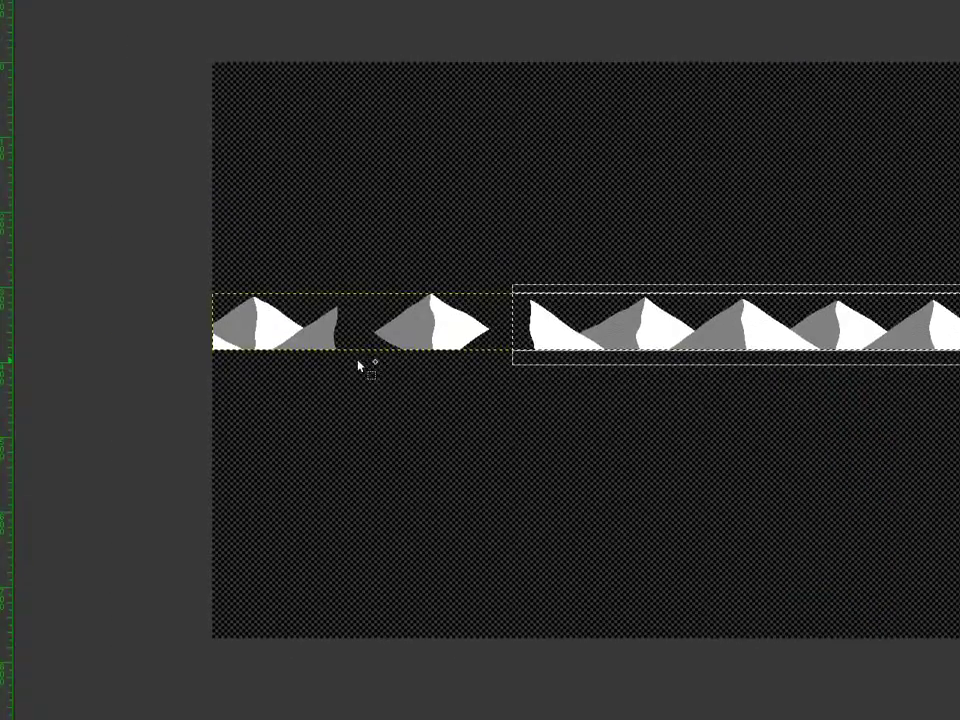
drag(357, 367, 197, 299)
key(Delete)
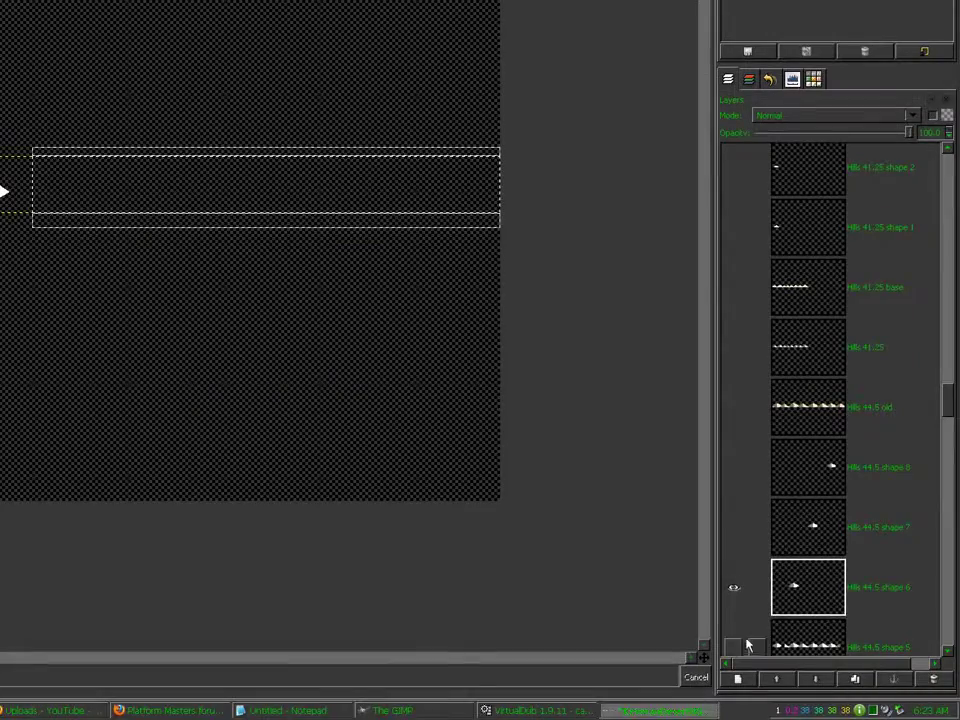
Show only Hills 44.5 shape 5 and erase everything between the left-edge hill and its small remainder at the right edge
shift+click(745, 641)
click(800, 642)
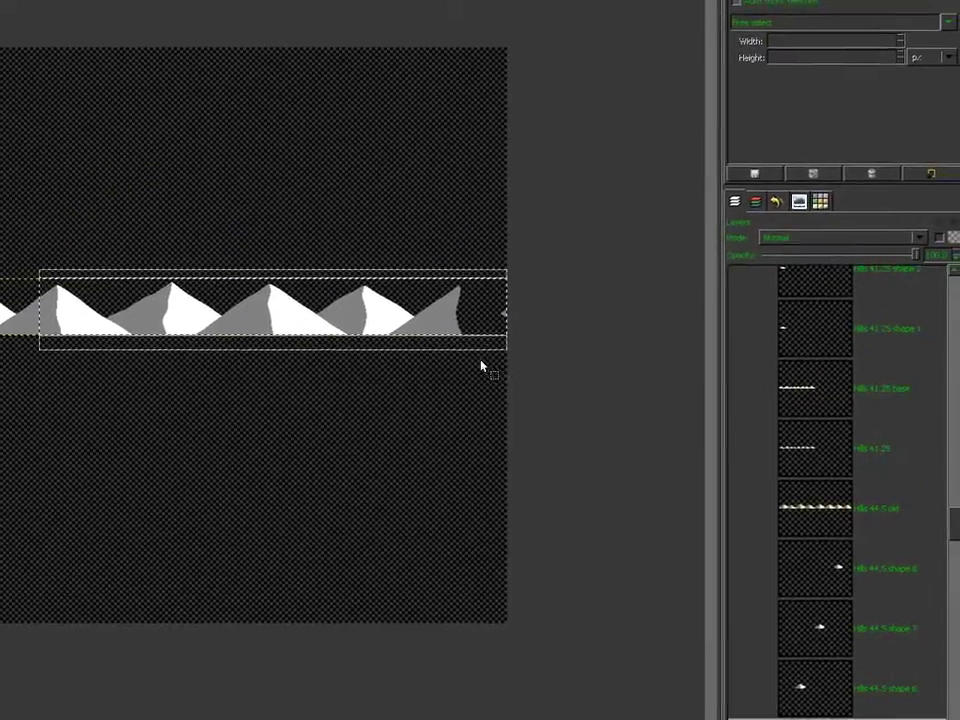
drag(660, 281, 29, 185)
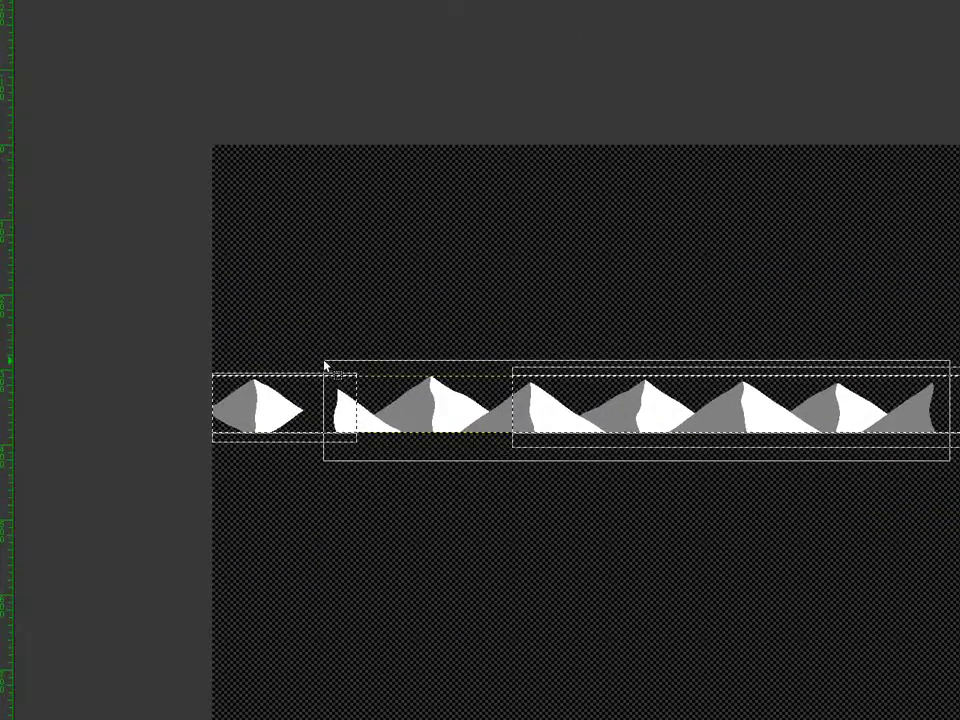
drag(325, 366, 324, 364)
key(Delete)
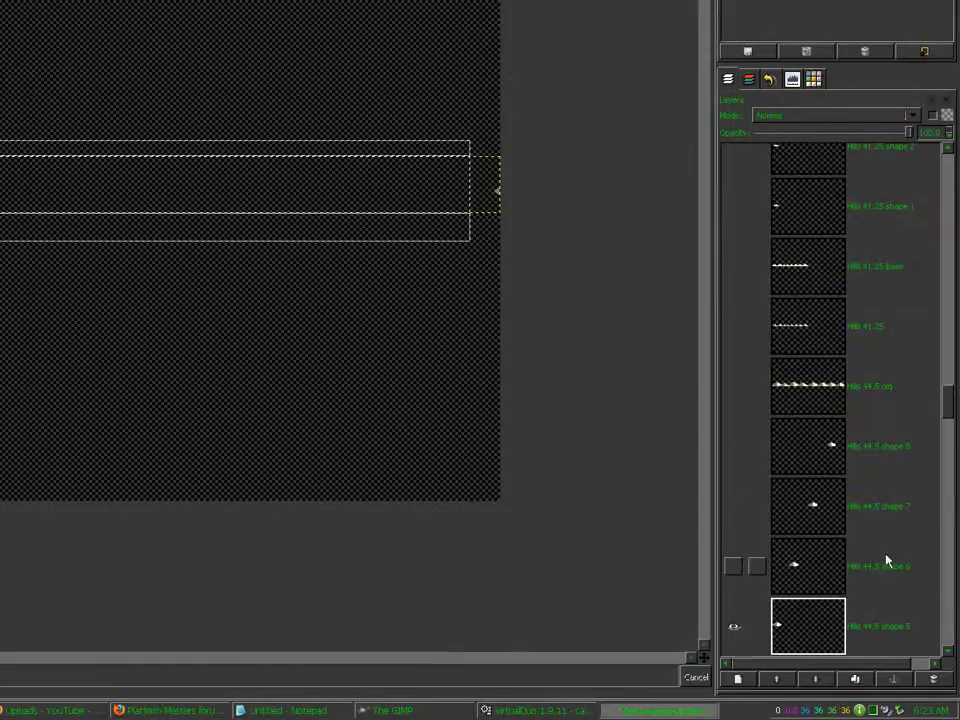
Show only Hills 44.5 shape 4 and erase everything between the right-edge hill and its small remainder at the left edge
drag(953, 391, 951, 424)
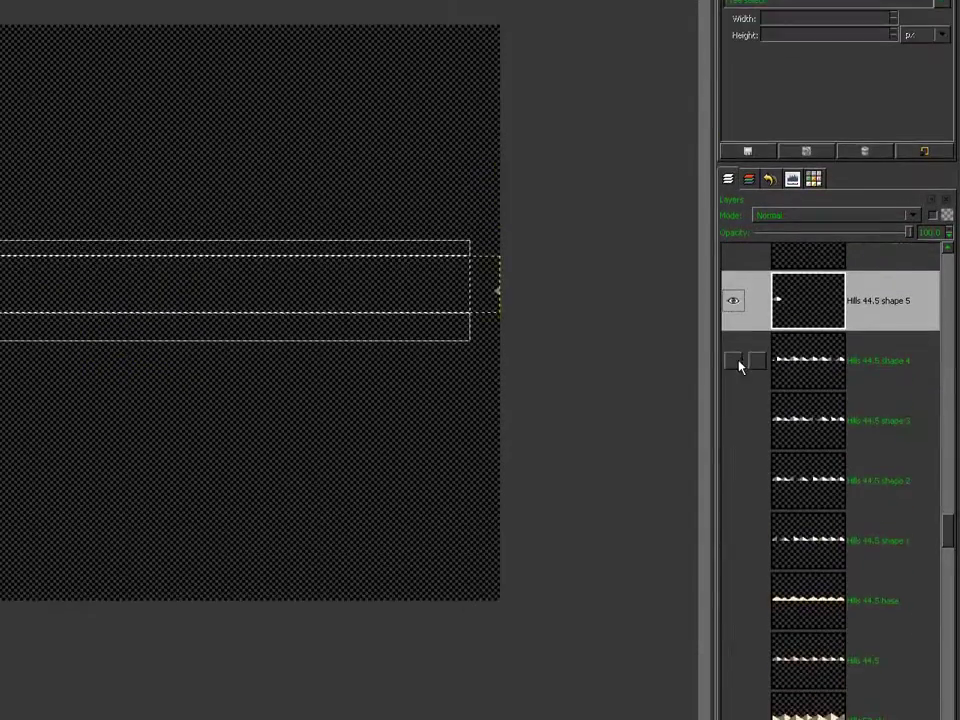
shift+click(738, 261)
click(787, 262)
click(414, 380)
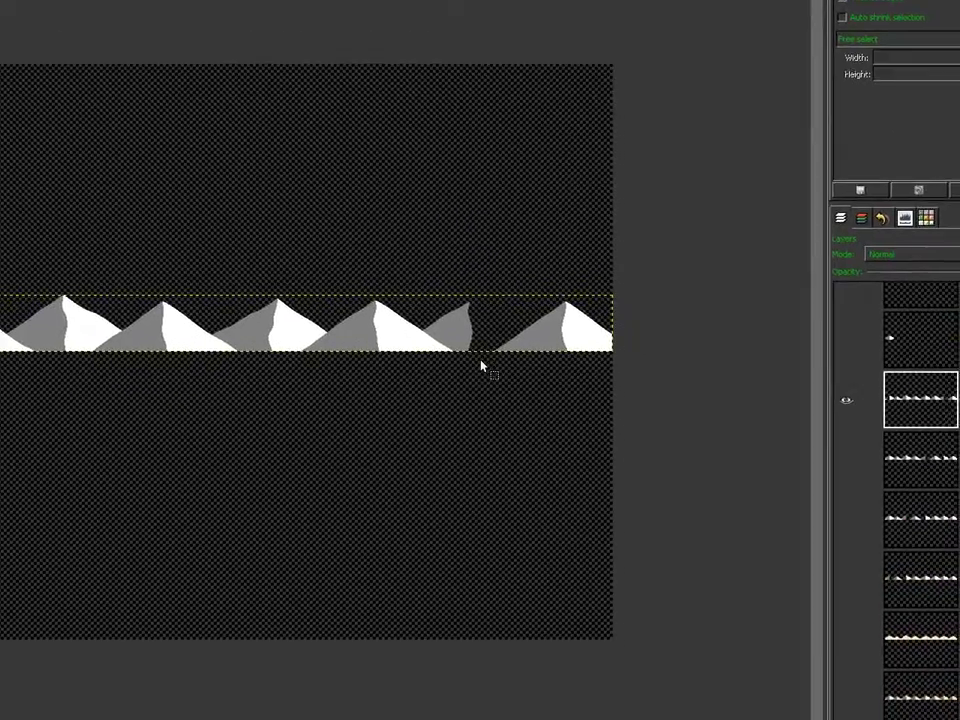
drag(368, 323, 251, 346)
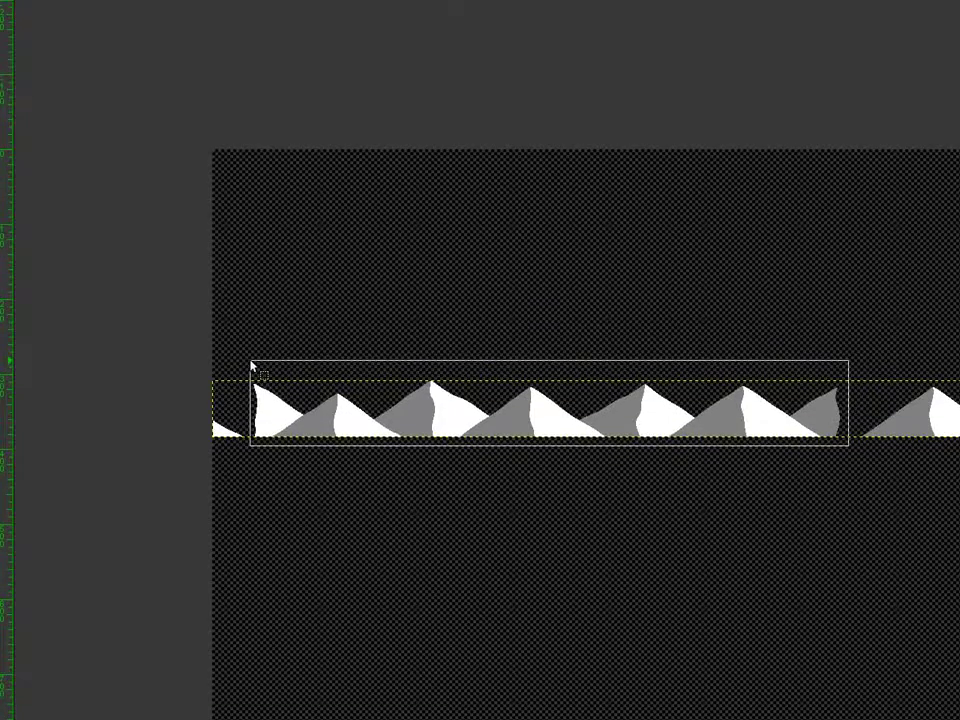
key(Delete)
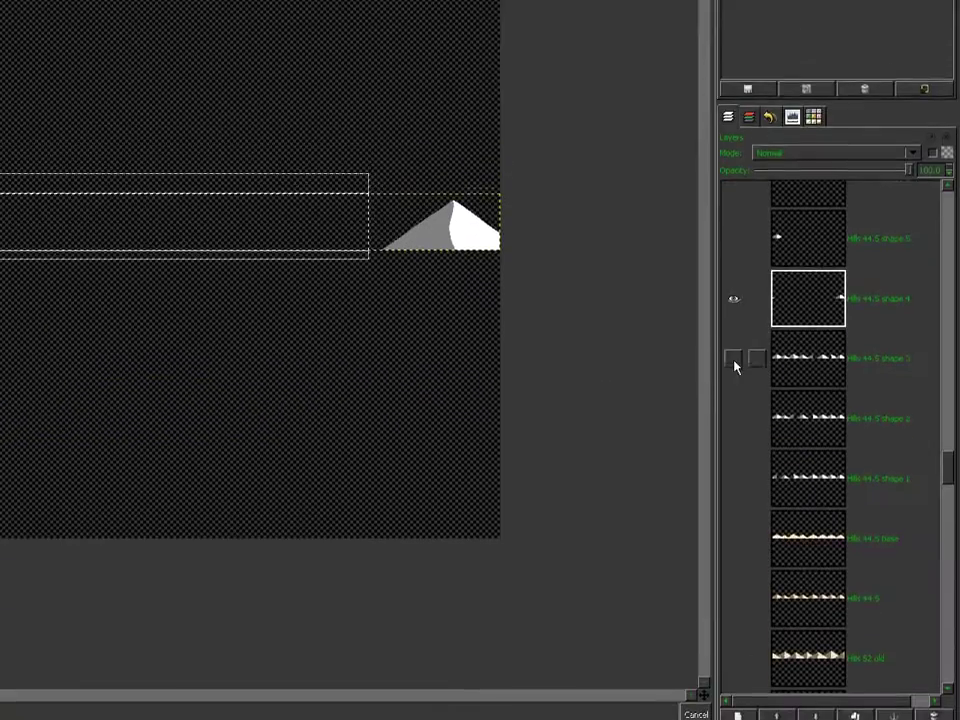
Show only Hills 44.5 shape 3 and erase everything on both sides of its isolated sixth hill
shift+click(733, 361)
click(779, 362)
click(481, 362)
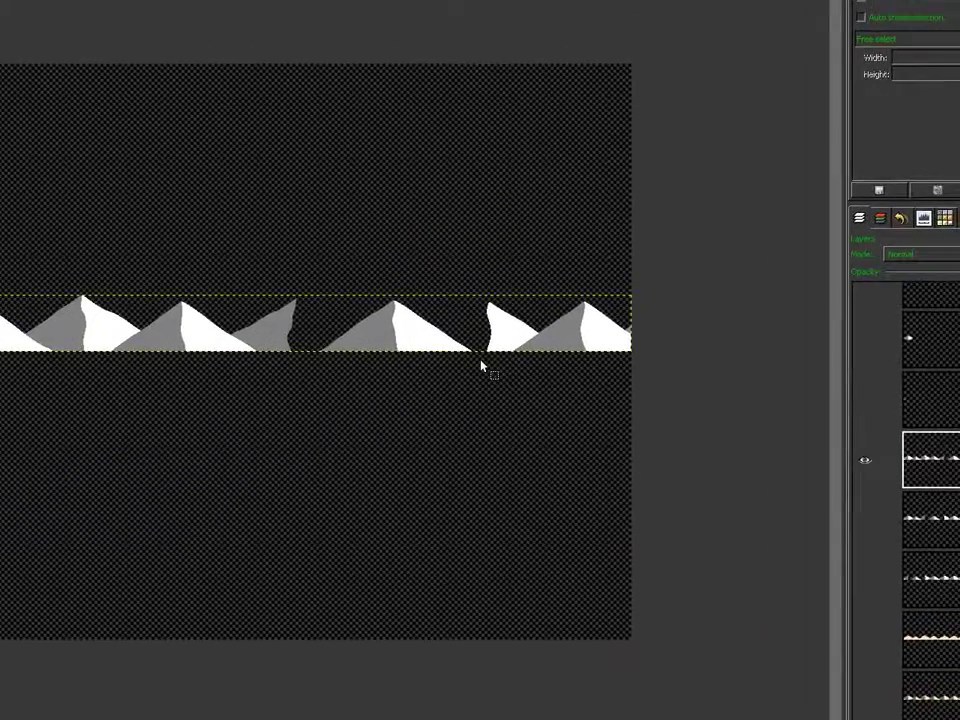
drag(491, 348, 646, 259)
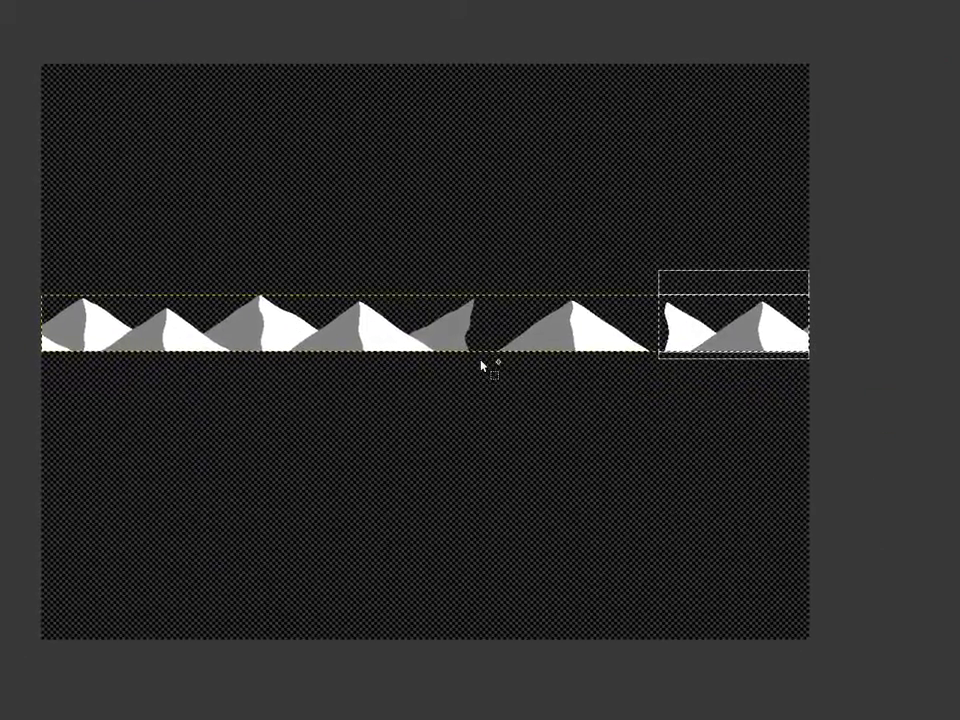
mouse_move(481, 361)
mouse_down()
mouse_move(142, 278)
mouse_move(35, 290)
mouse_up()
key(Delete)
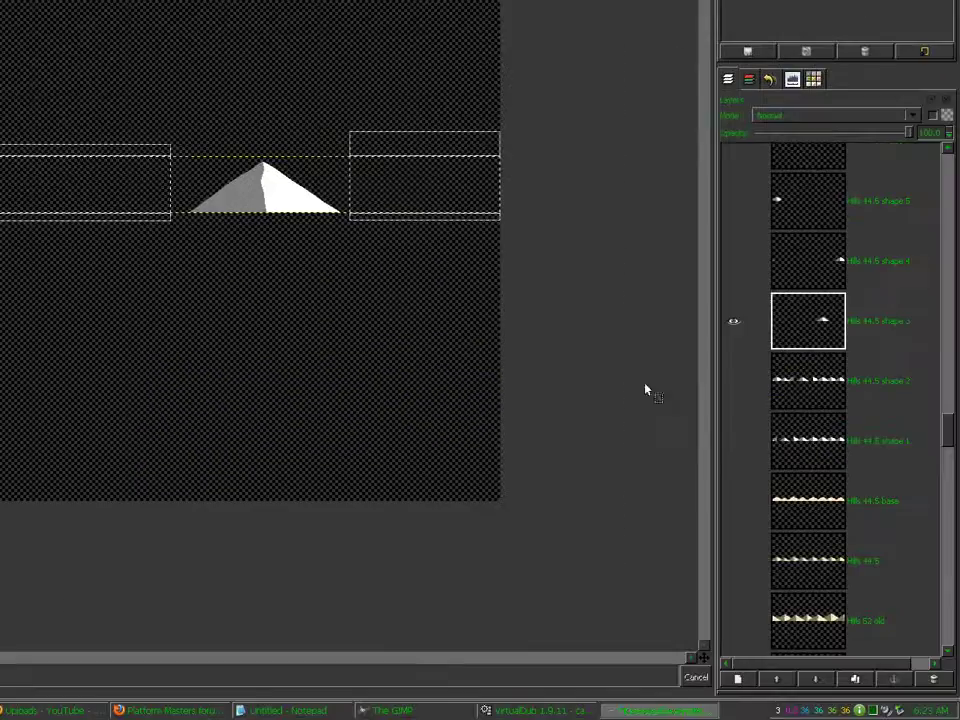
Show only Hills 44.5 shape 2 and erase everything on both sides of its isolated fourth hill
click(737, 381)
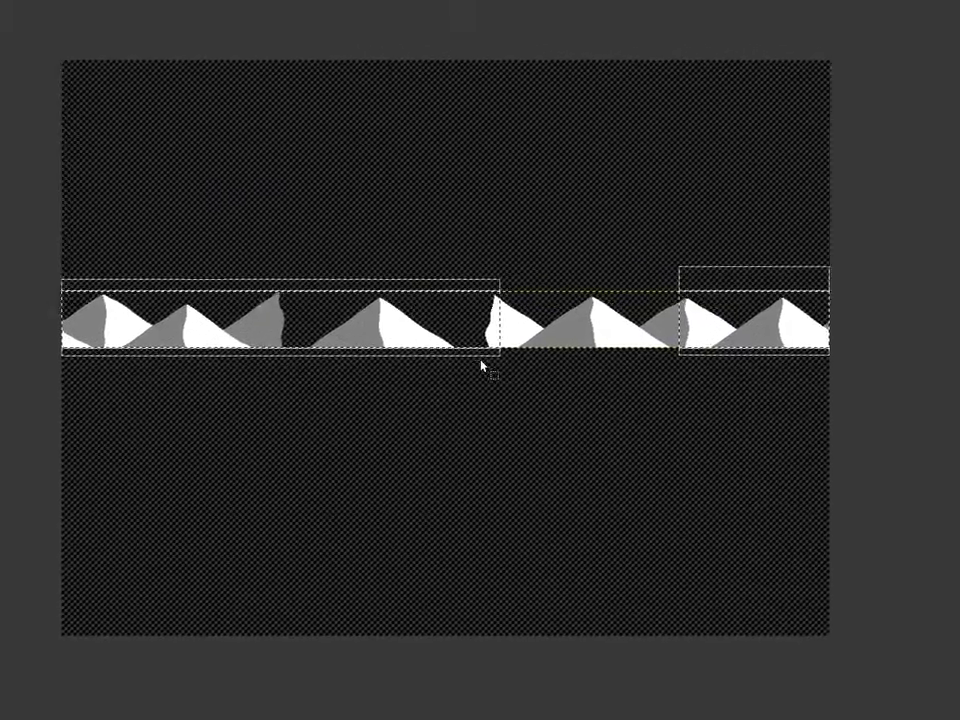
drag(462, 353, 832, 273)
drag(452, 366, 197, 297)
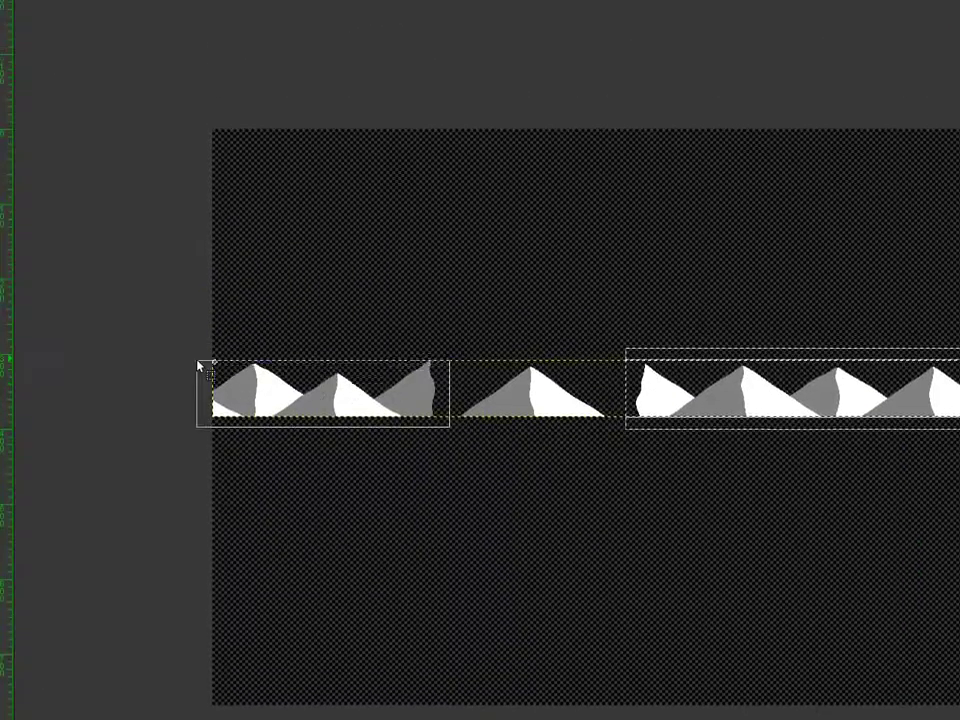
key(Delete)
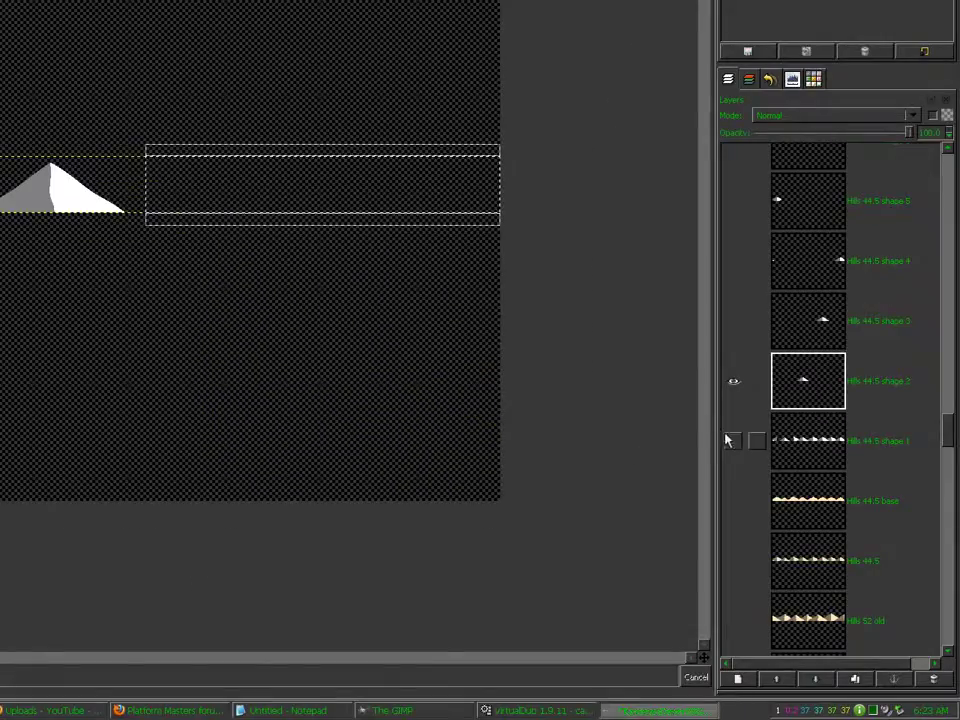
Show only Hills 44.5 shape 1 and erase everything on both sides of its isolated second hill
shift+click(731, 441)
click(804, 444)
drag(417, 361, 506, 361)
drag(263, 362, 191, 299)
key(Delete)
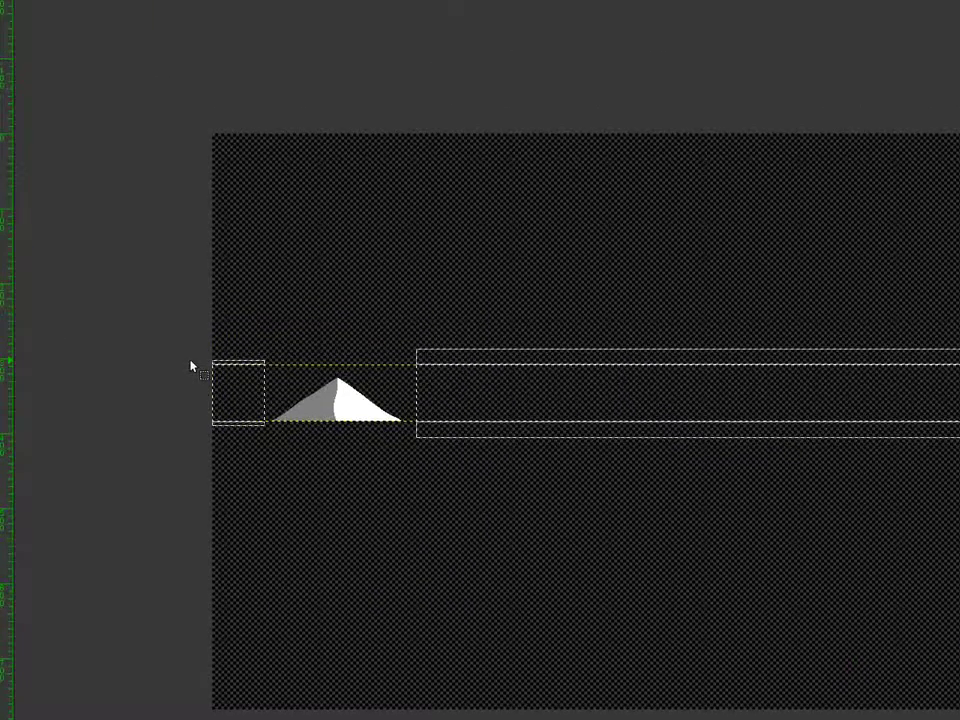
Clear the selection, show Hills 44.5 shape 1 to shape 4 together, and bucket-fill each hill's grey half white on its own layer
key(ctrl+shift+a)
click(922, 78)
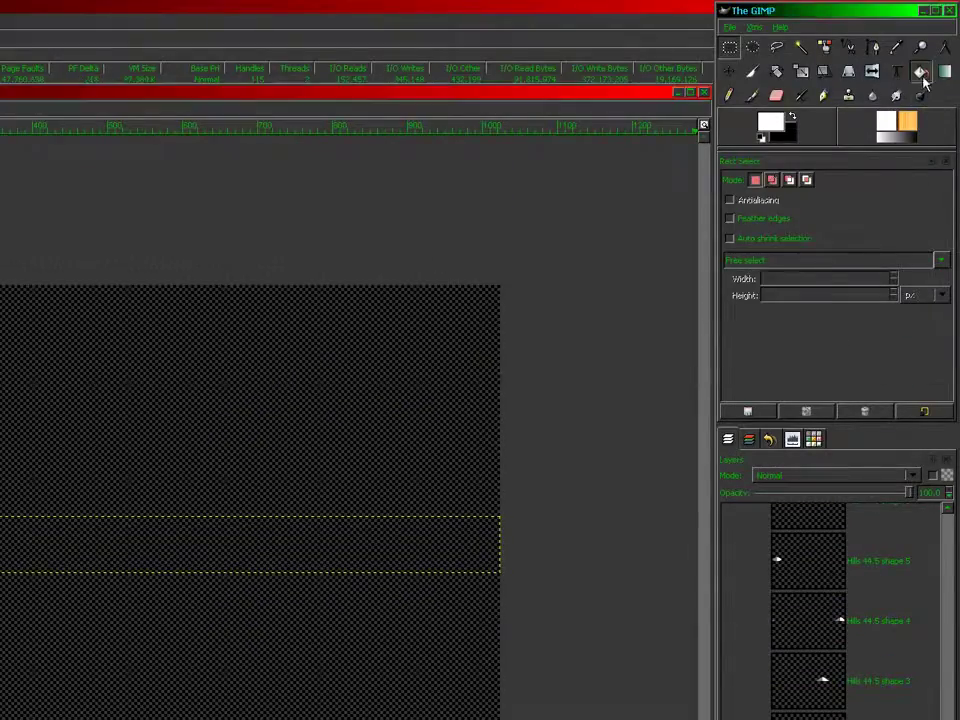
click(733, 381)
click(733, 681)
click(733, 621)
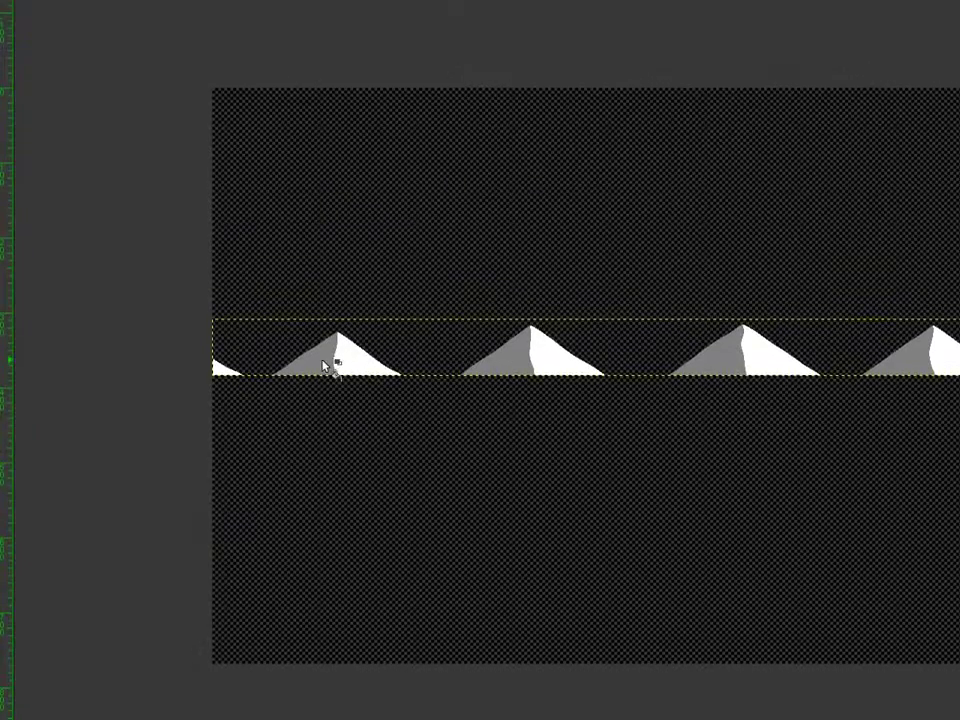
click(323, 362)
click(806, 402)
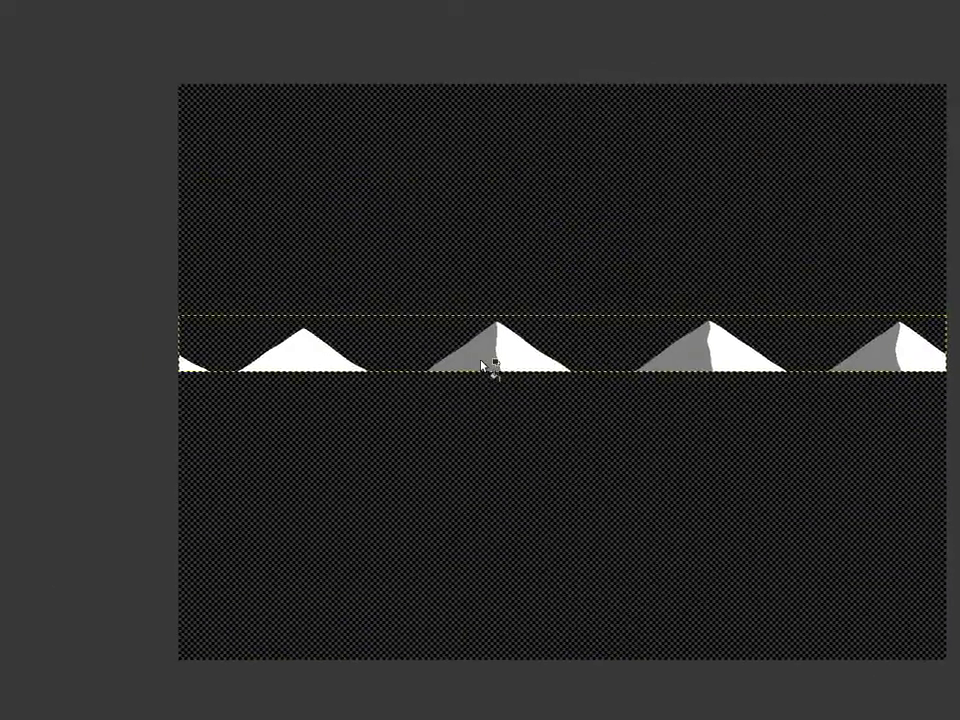
click(516, 367)
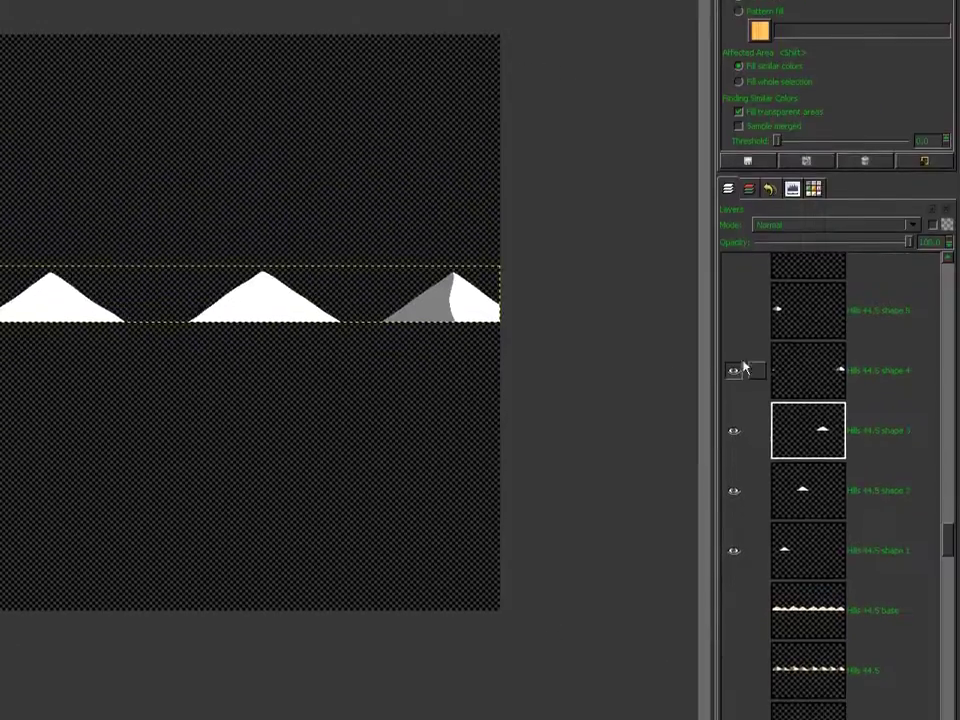
click(808, 296)
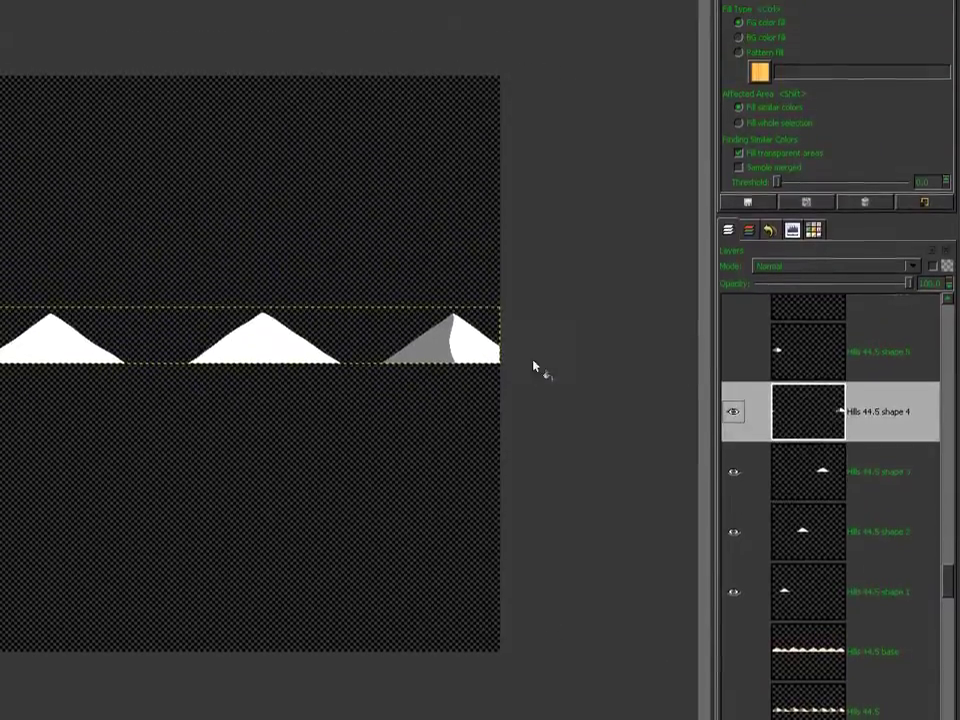
click(483, 366)
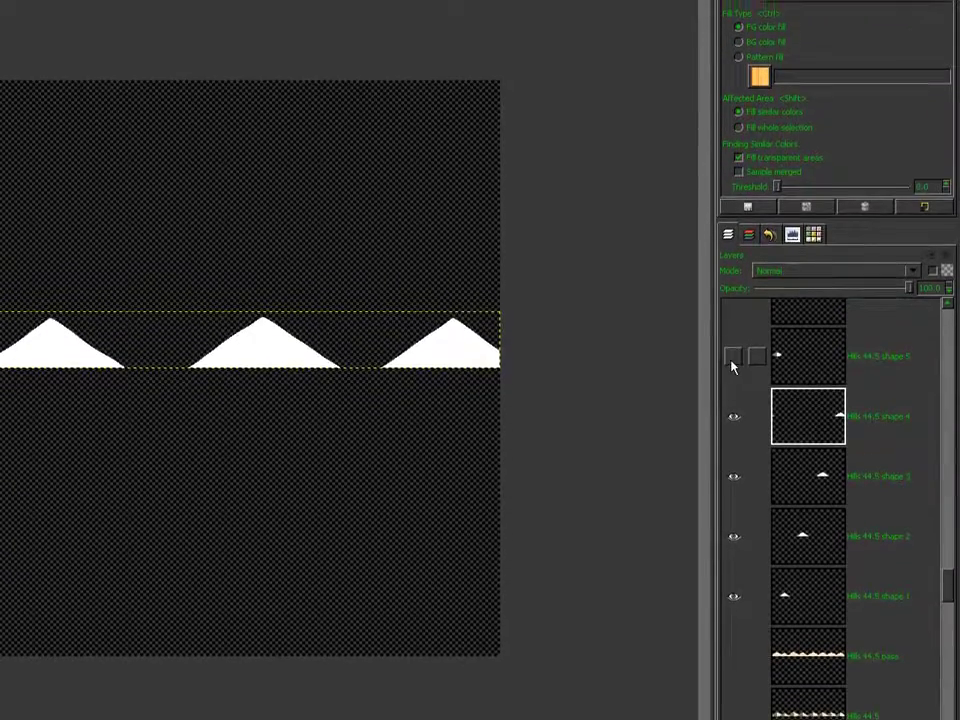
Show only the Hills 44.5 shape 5 and Hills 44.5 base layers, make shape 5 active for the Pencil, and save the image
shift+click(733, 357)
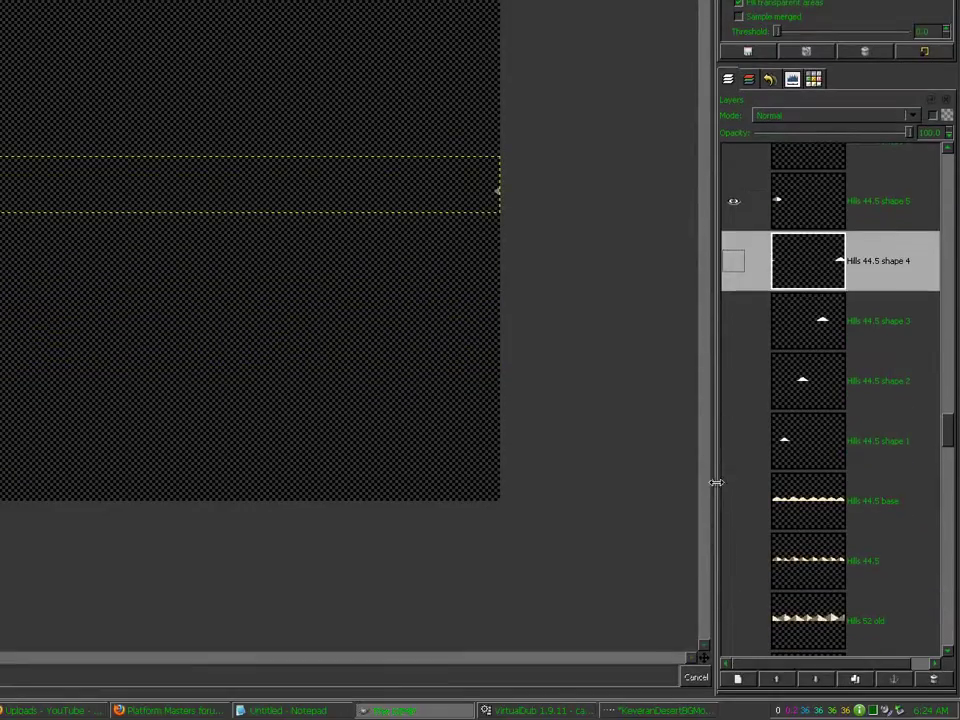
click(733, 655)
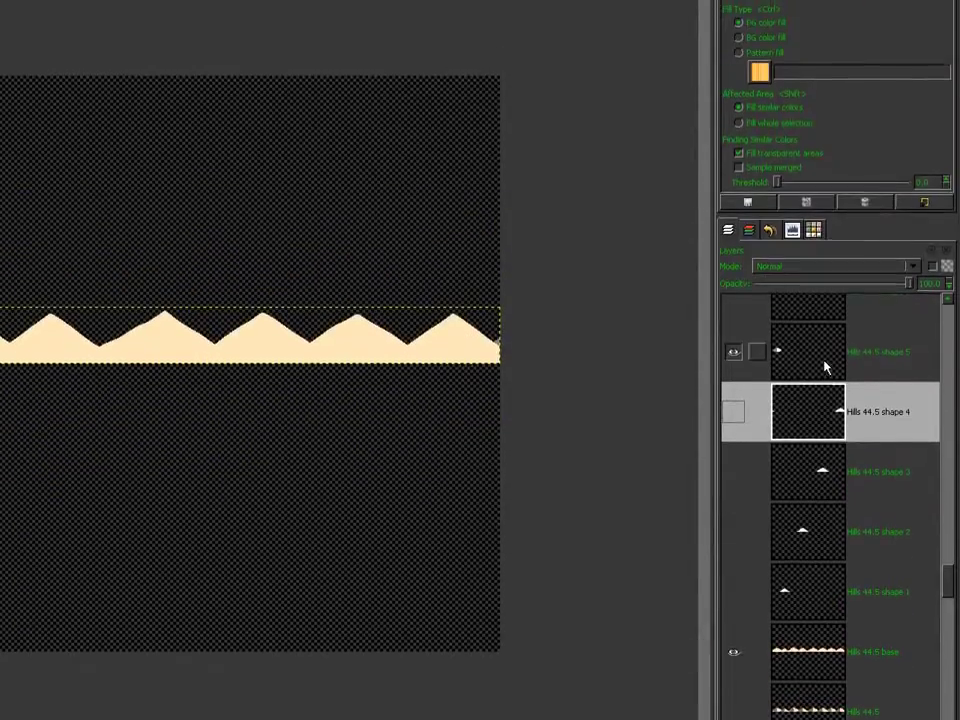
click(825, 365)
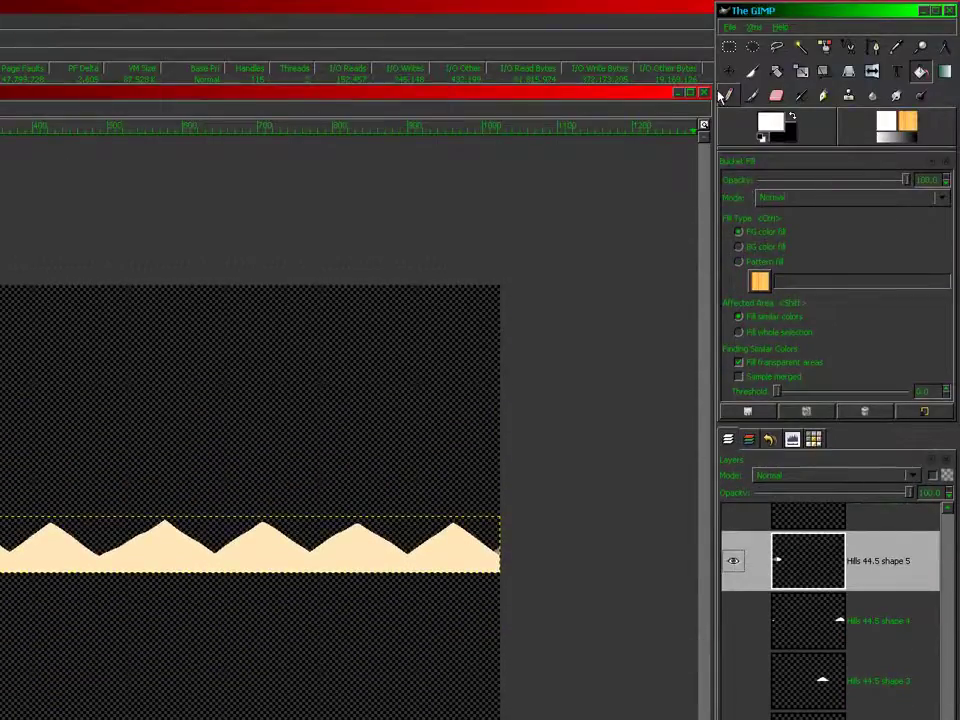
click(727, 94)
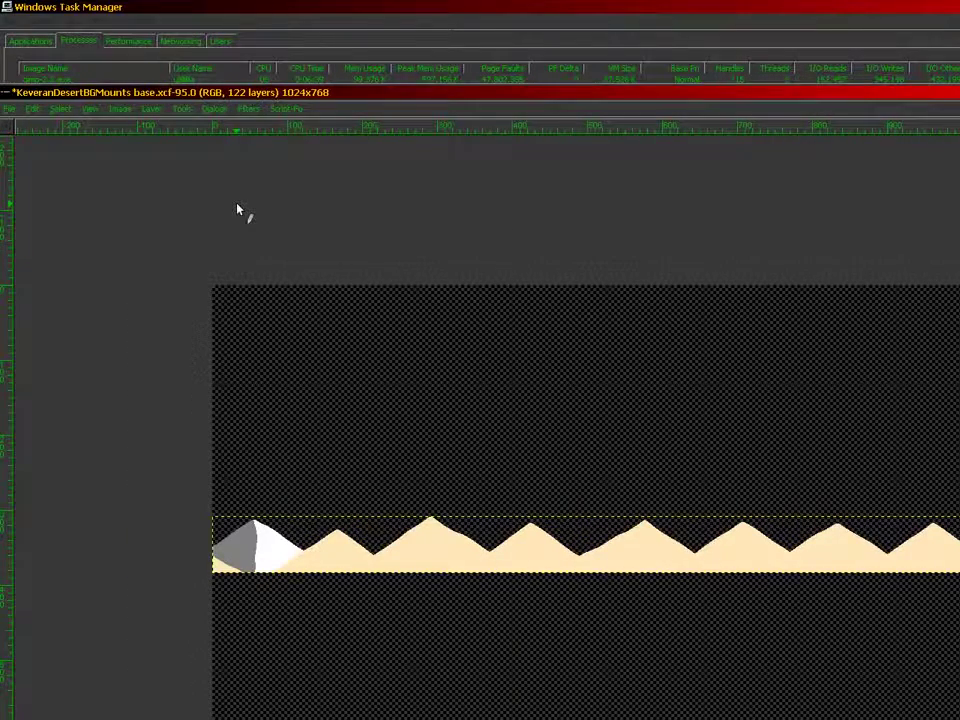
click(10, 110)
key(Escape)
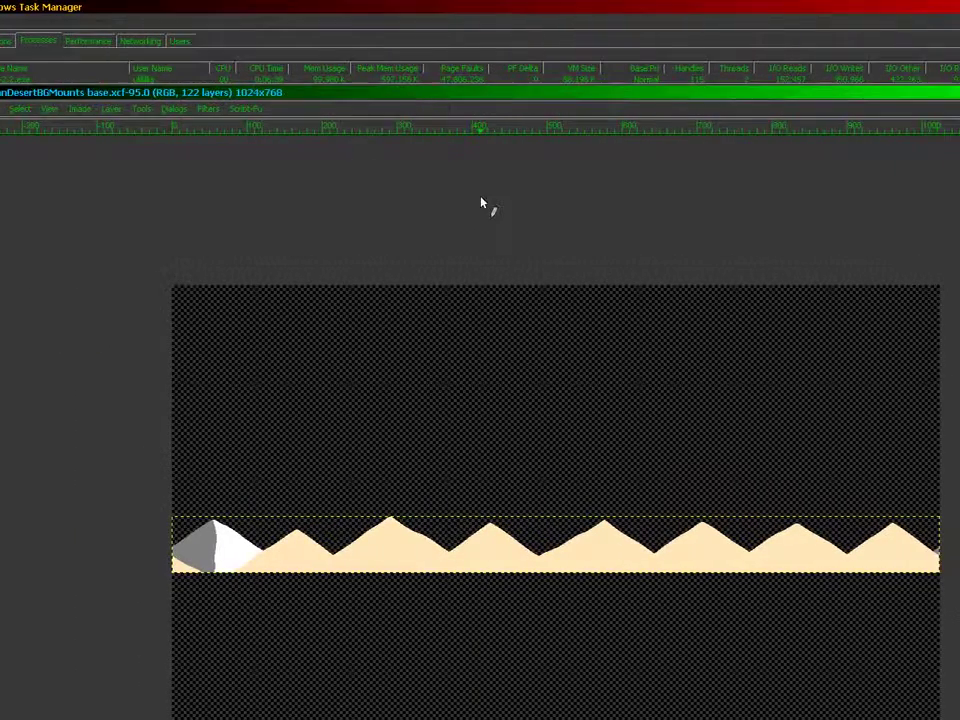
Pencil the missing lower-left slope of the split mountain's right-edge half in white on the Mounts 640 shape 8 layer
key(plus)
key(plus)
key(plus)
key(plus)
key(plus)
key(plus)
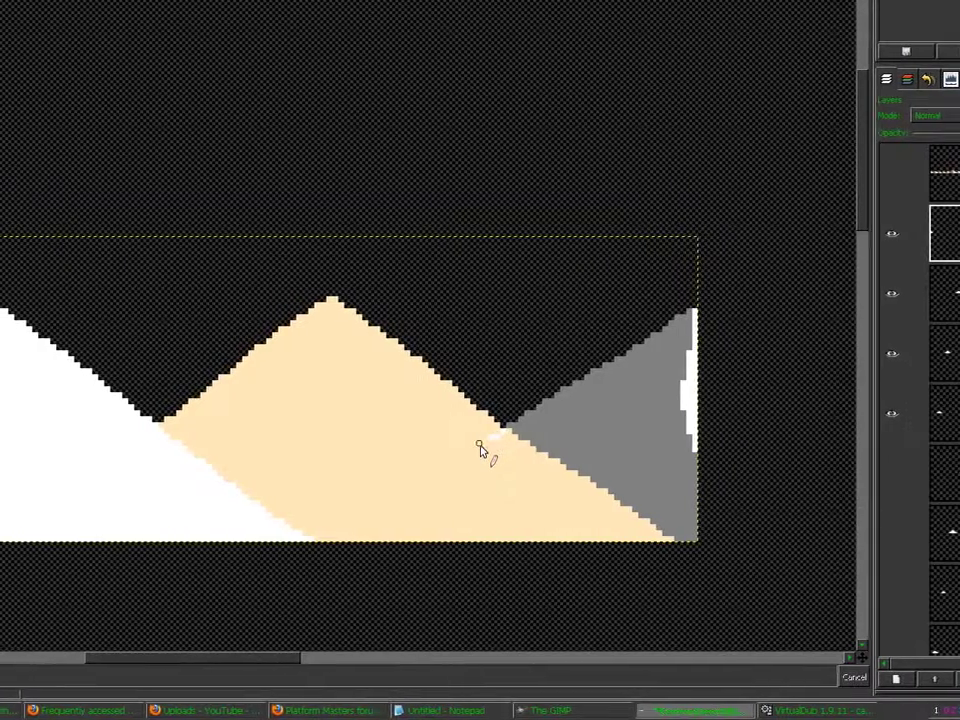
mouse_move(479, 443)
mouse_down()
mouse_move(459, 465)
mouse_move(475, 467)
mouse_move(468, 488)
mouse_move(452, 497)
mouse_move(484, 519)
mouse_move(480, 635)
mouse_move(160, 662)
mouse_up()
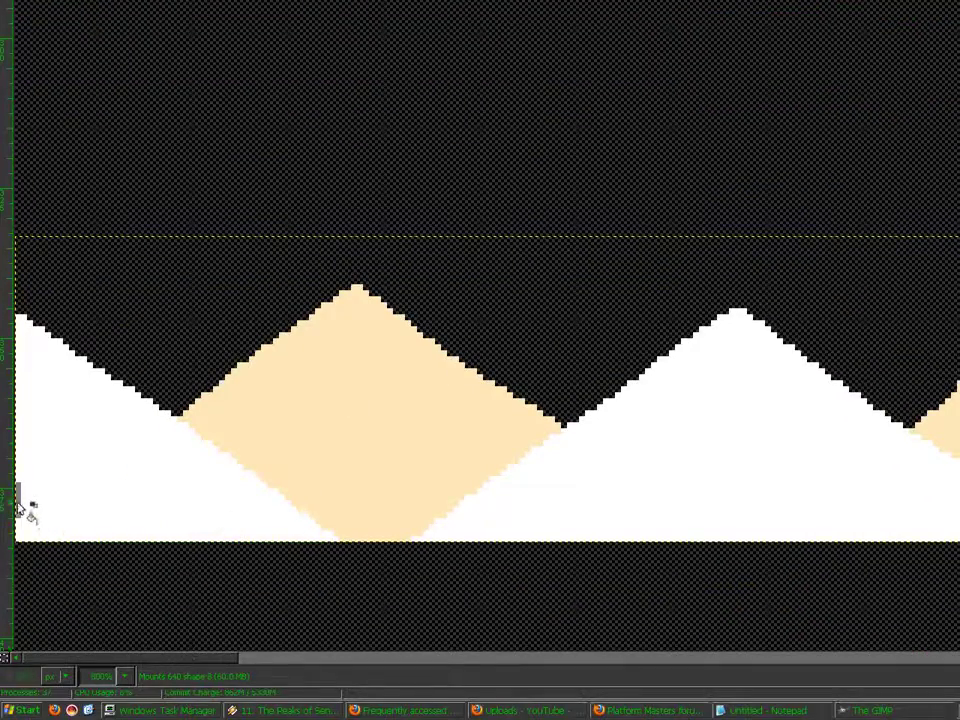
Show only the Mounts 640 shape 8 and Mounts 640 base layers, with the Rect Select tool active
drag(155, 662, 480, 664)
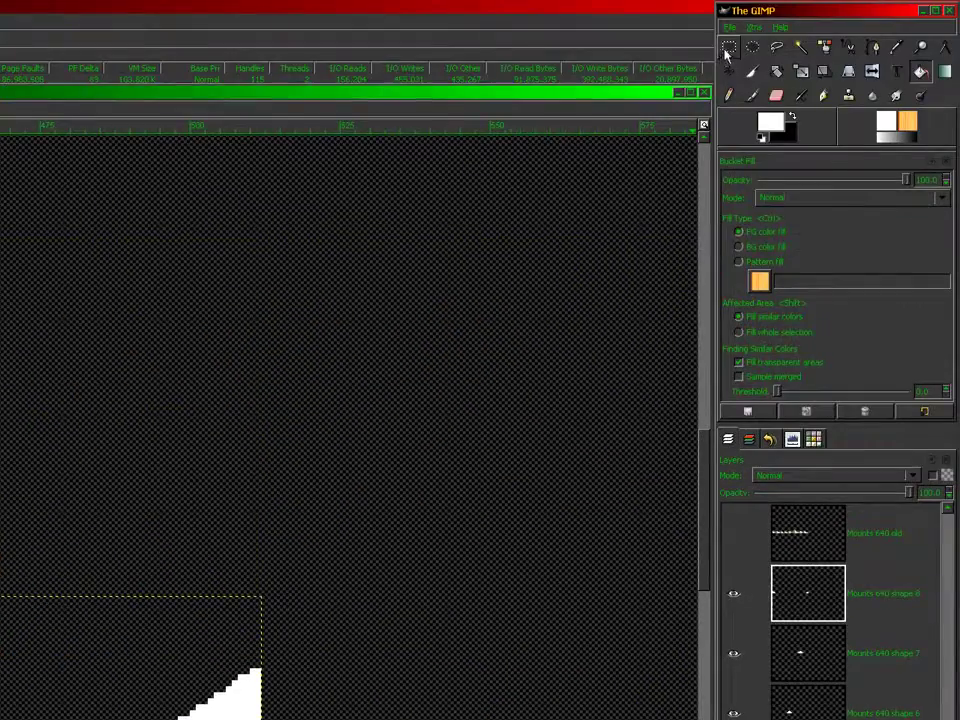
click(727, 51)
shift+click(734, 594)
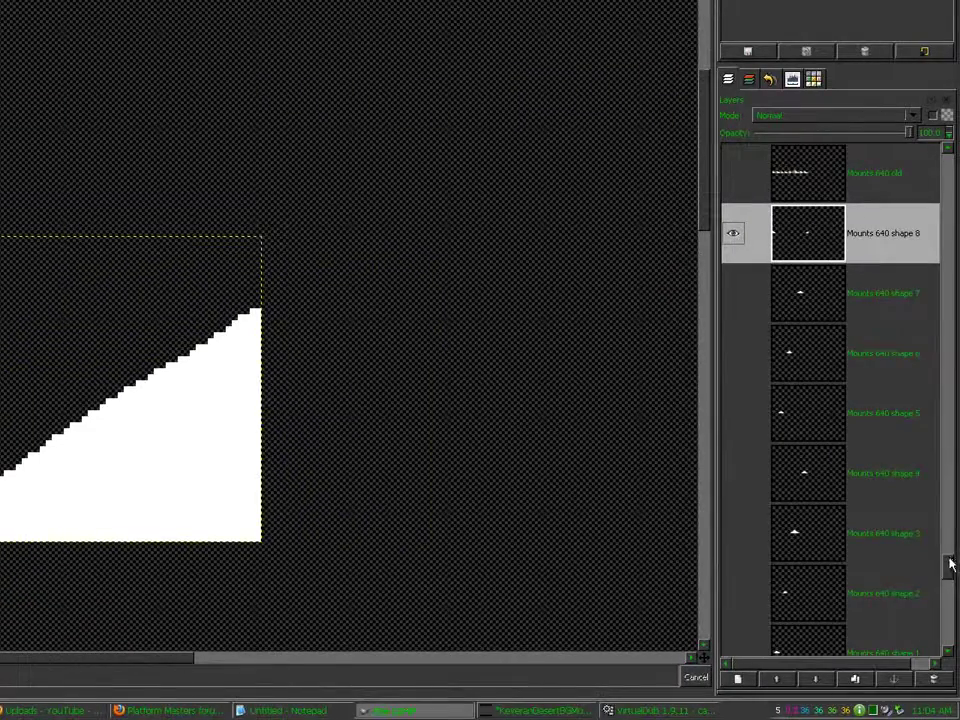
drag(949, 560, 952, 562)
click(737, 598)
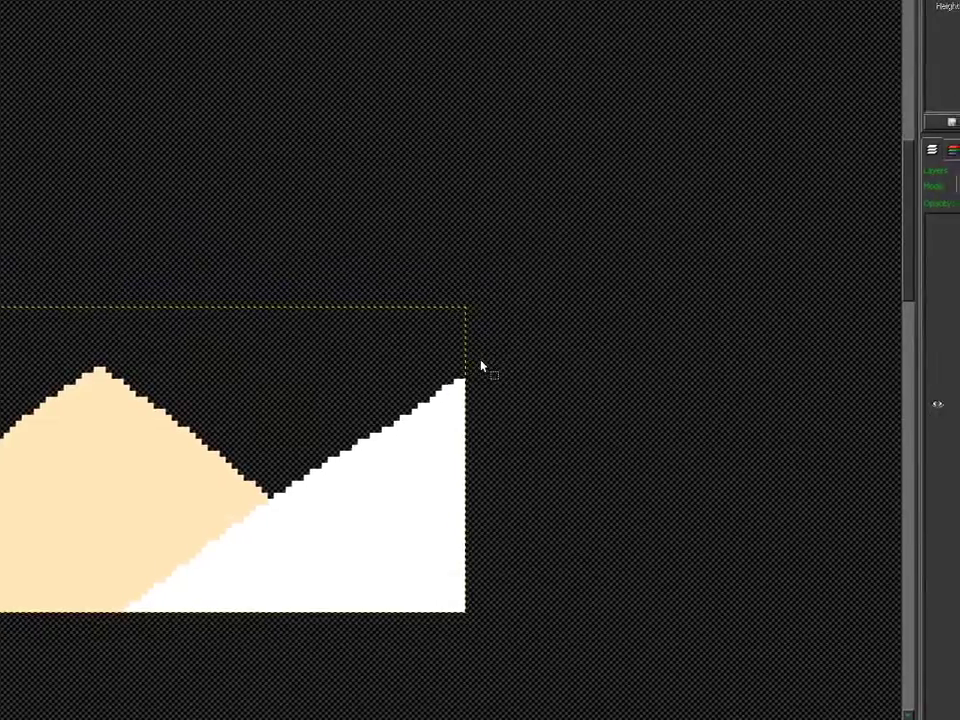
Rect-select the split mountain's right-edge and left-edge halves on Mounts 640 shape 8 in turn and move them inward to form one whole mountain
drag(273, 291, 0, 548)
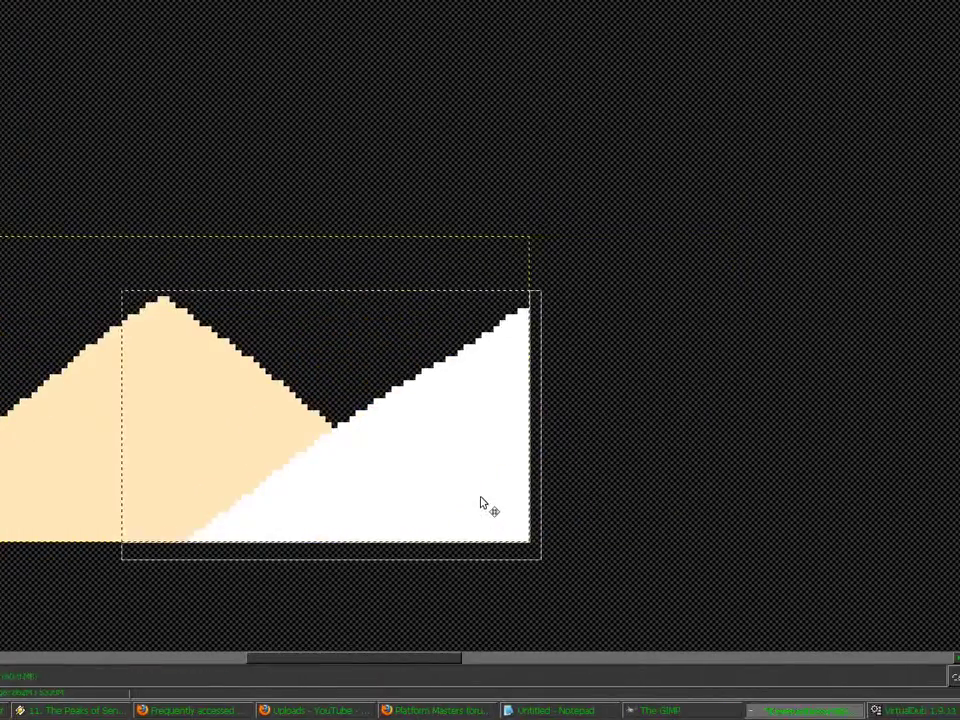
drag(699, 506, 33, 505)
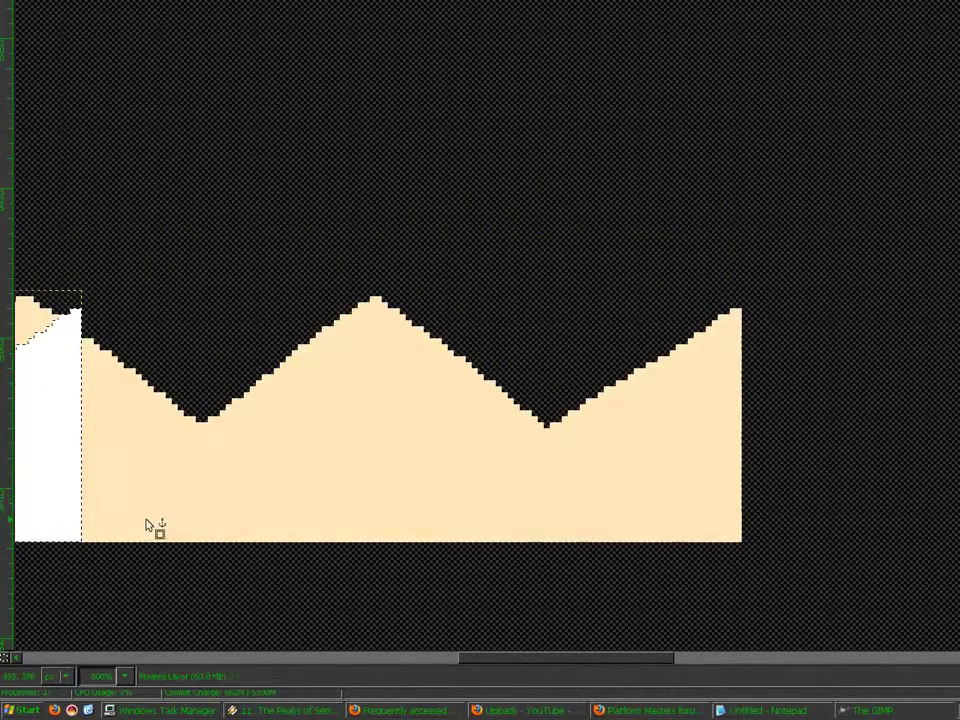
key(minus)
key(minus)
drag(417, 662, 6, 677)
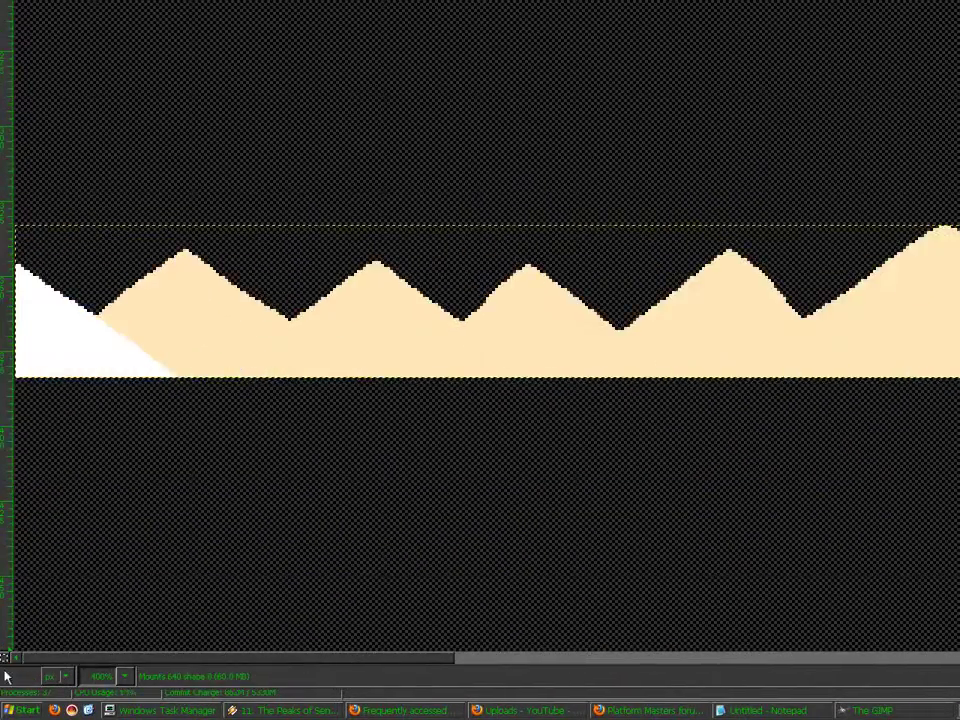
drag(188, 394, 3, 256)
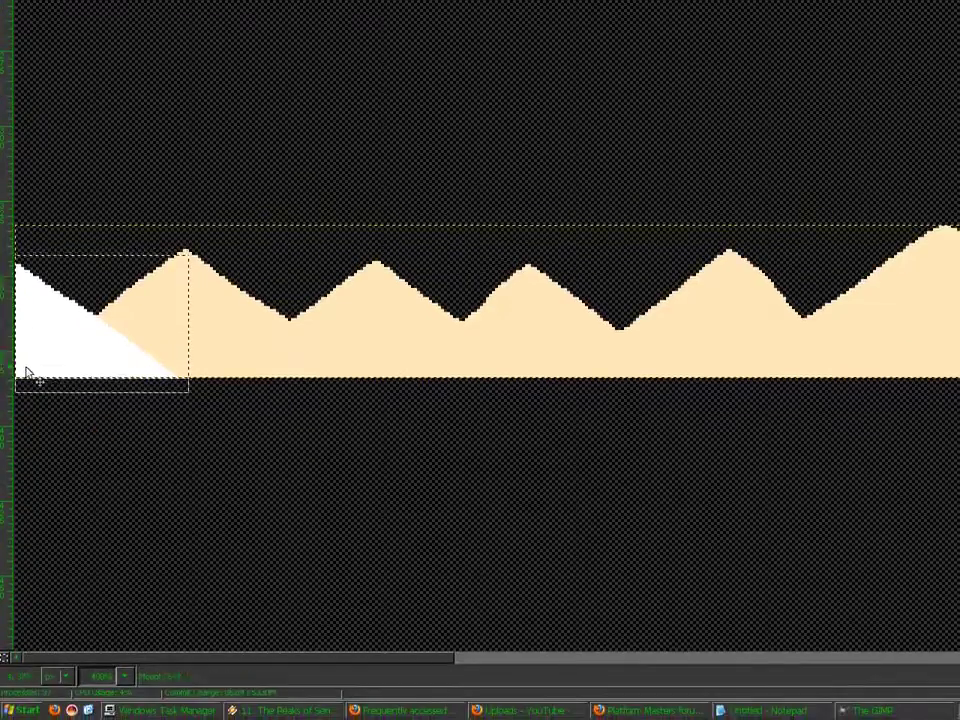
mouse_move(25, 371)
mouse_down()
mouse_move(700, 363)
mouse_move(510, 369)
mouse_up()
click(510, 406)
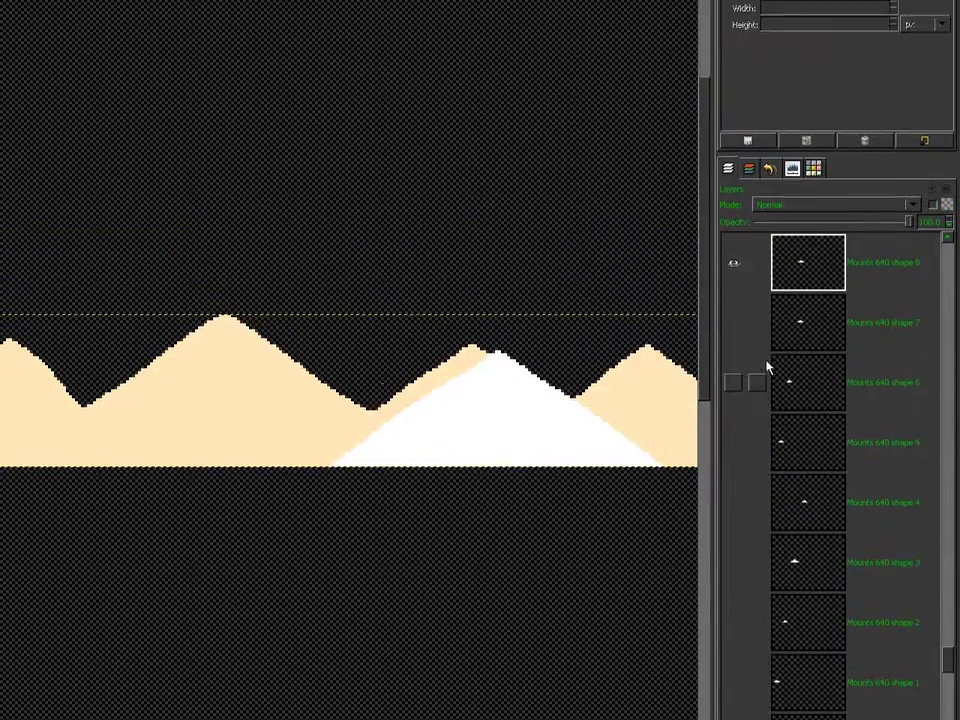
Go through the Mounts 640 shape 8 to shape 5 layers and crop each one to its own white mountain
click(810, 331)
click(797, 388)
click(797, 443)
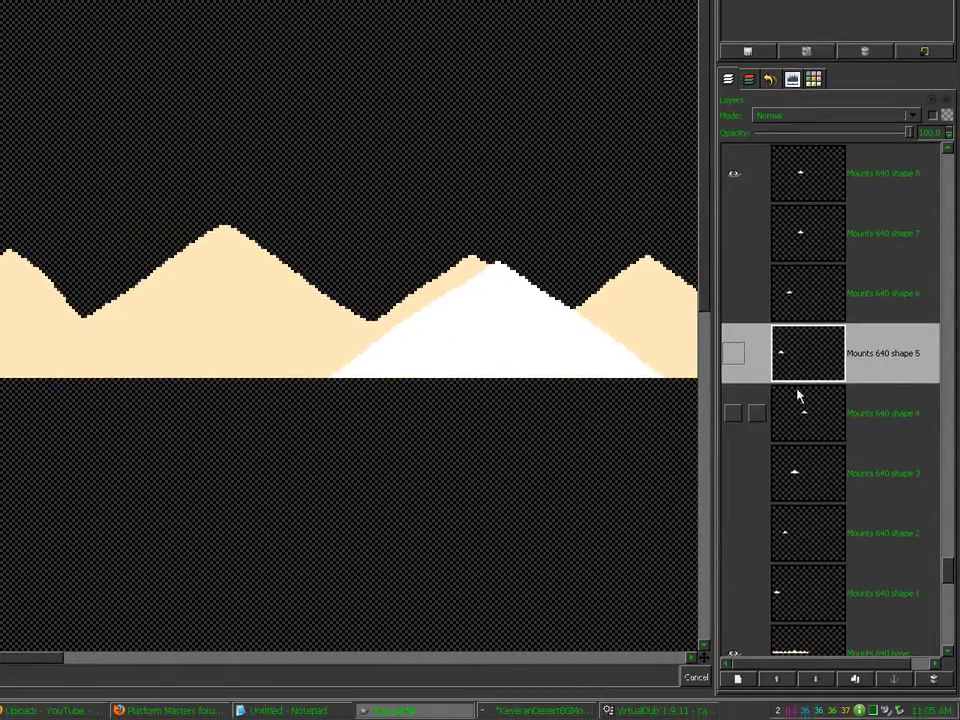
click(799, 410)
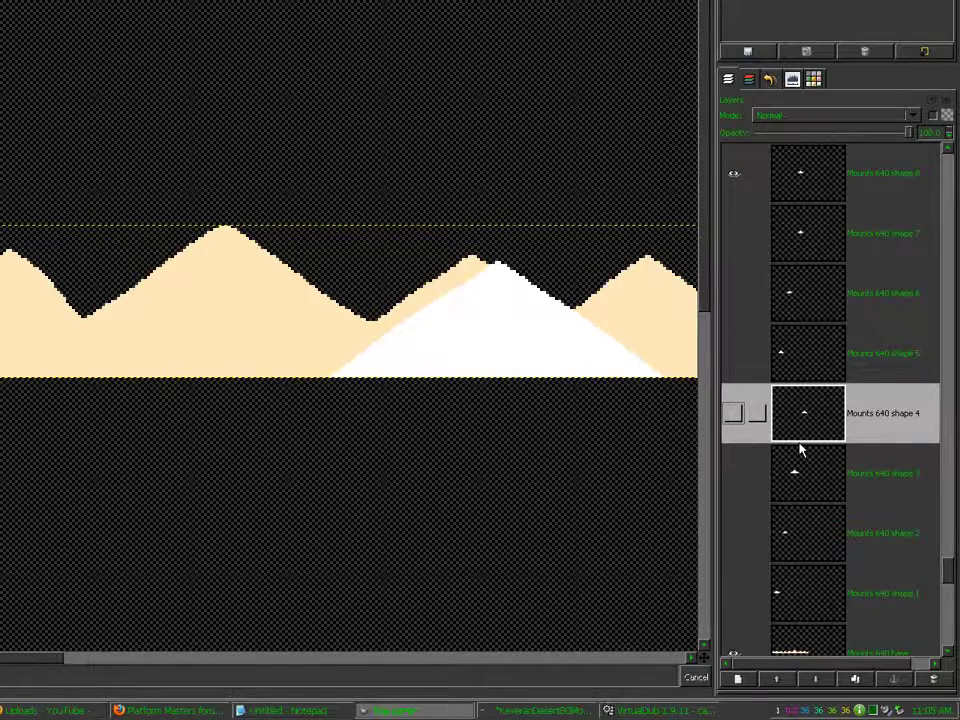
shift+click(733, 422)
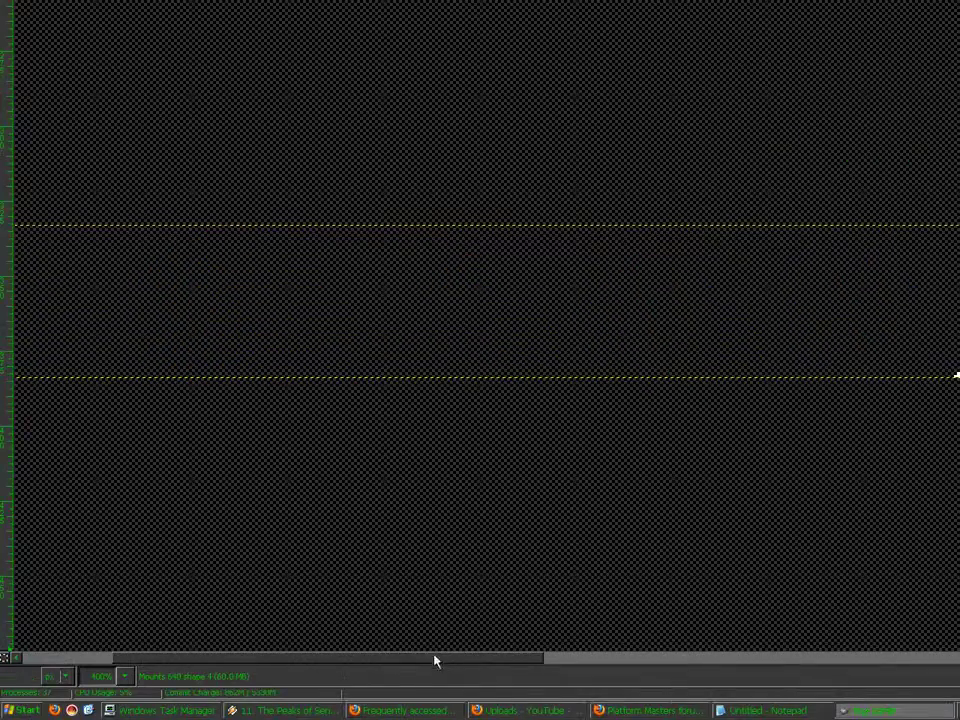
drag(435, 660, 594, 677)
key(ctrl+z)
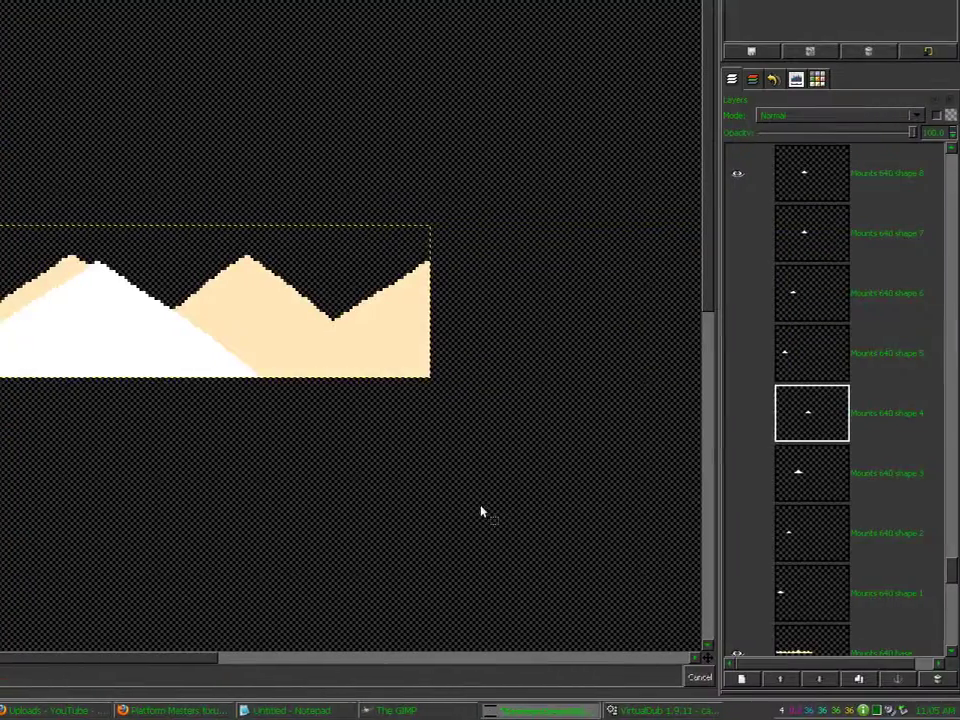
Go through the Mounts 640 shape 4 to shape 1 layers and crop each one to its own white mountain
click(814, 418)
click(806, 480)
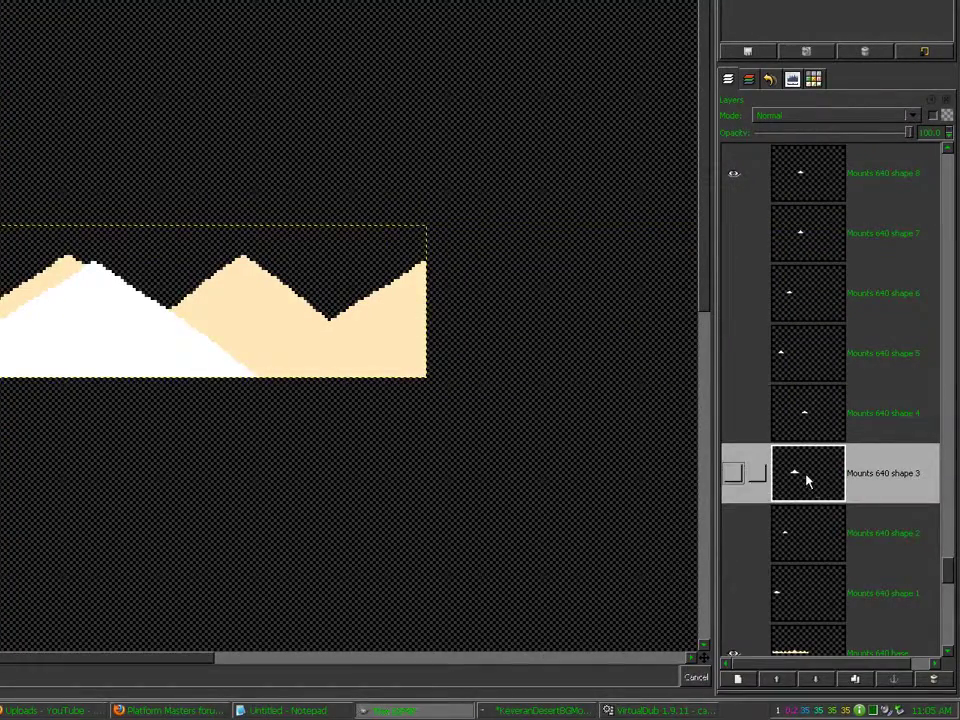
click(797, 531)
click(797, 591)
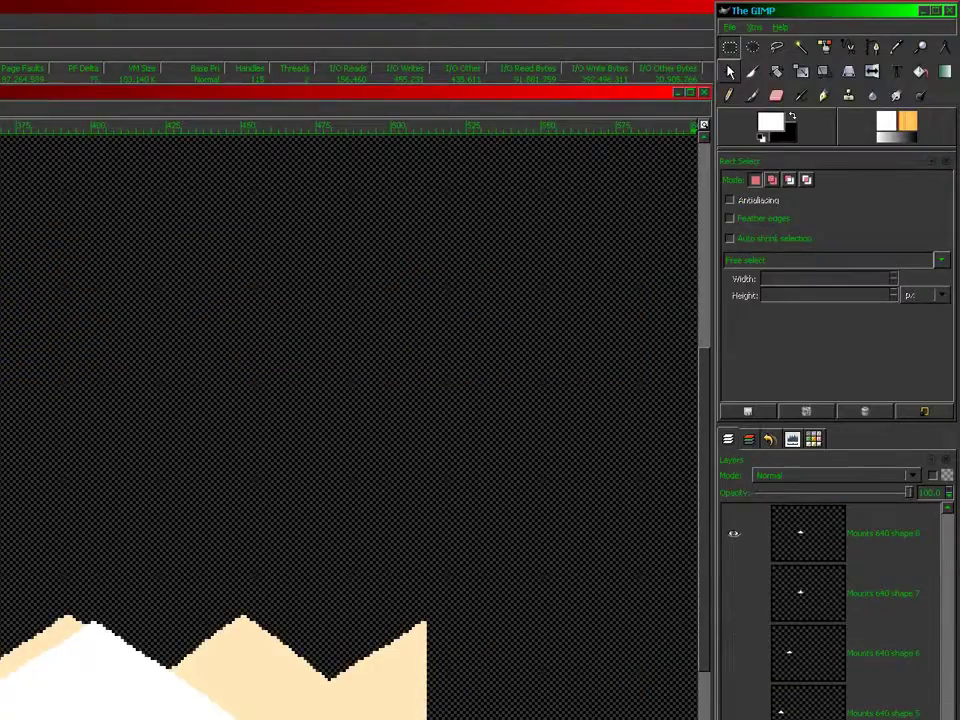
Use the Move tool to align the Mounts 640 shape 1 and shape 2 layers at the image's left edge
click(728, 69)
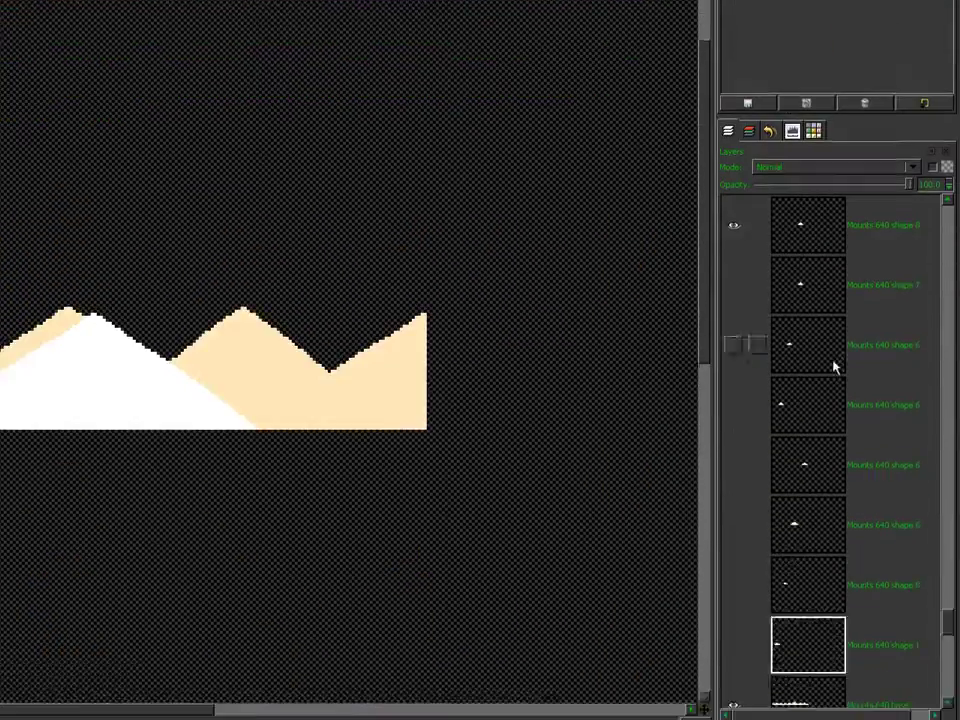
click(816, 608)
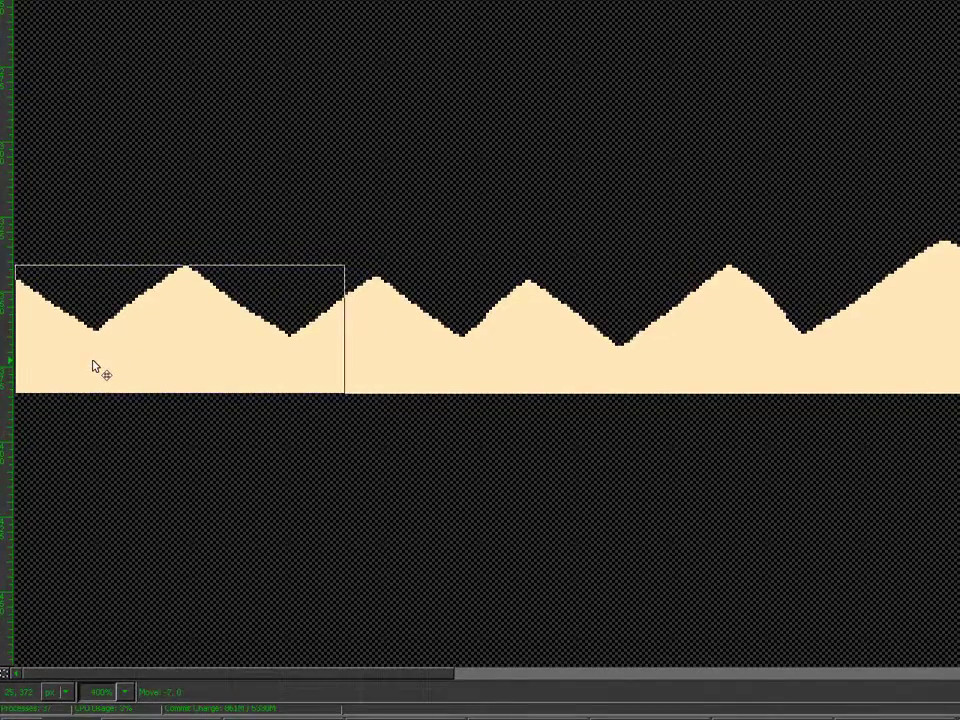
drag(93, 366, 93, 366)
click(804, 534)
drag(481, 375, 123, 370)
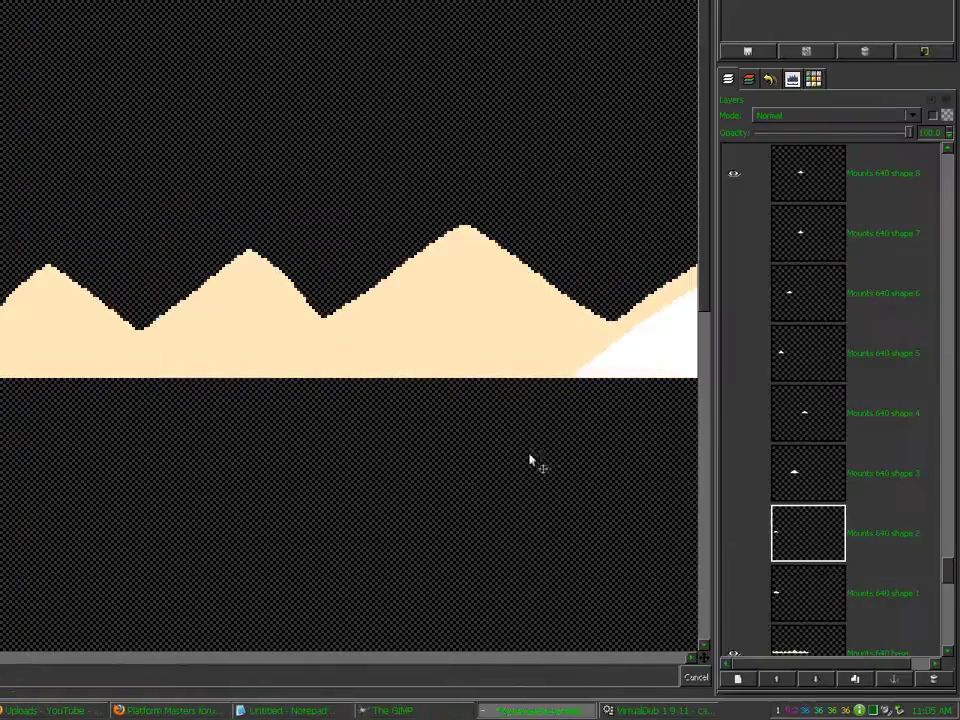
Move the Mounts 640 shape 3 and shape 4 layers to the image's left edge, resting on the base line
click(810, 490)
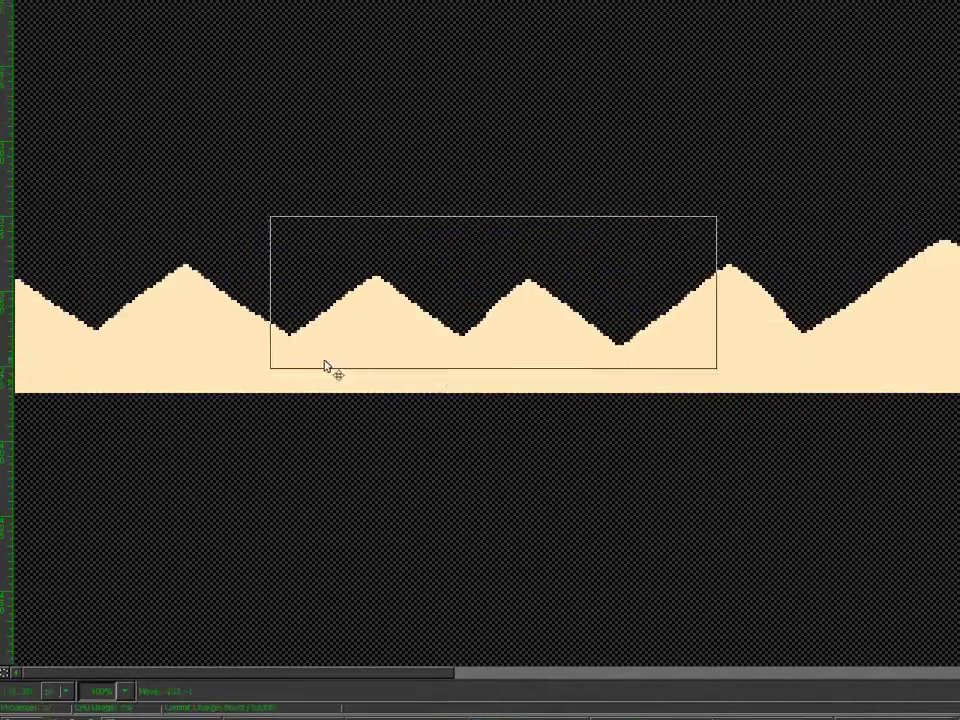
drag(326, 369, 75, 375)
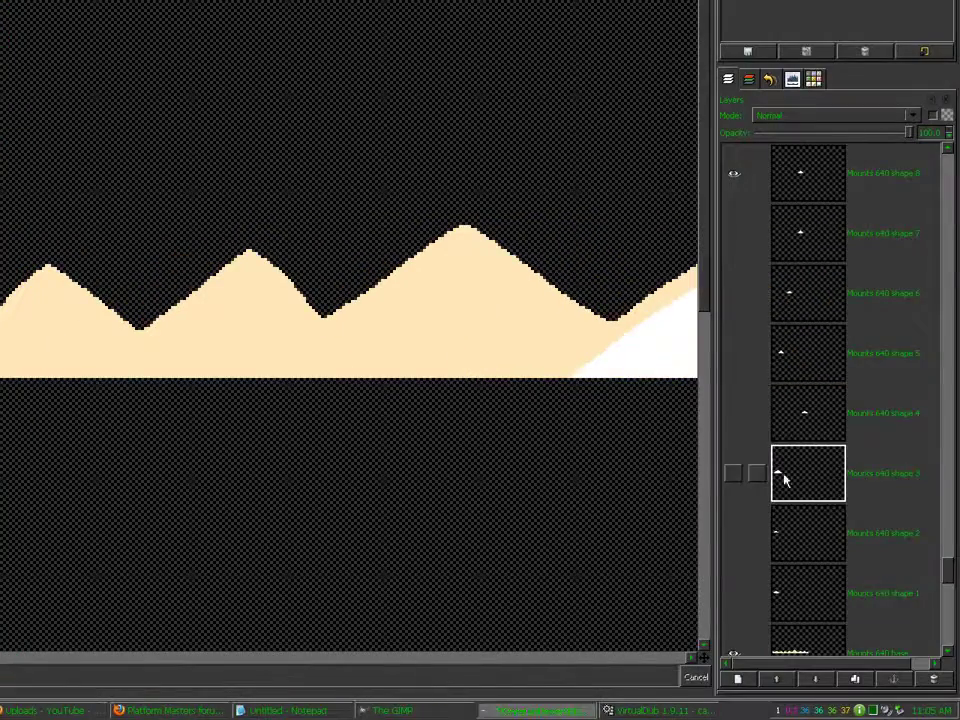
click(805, 414)
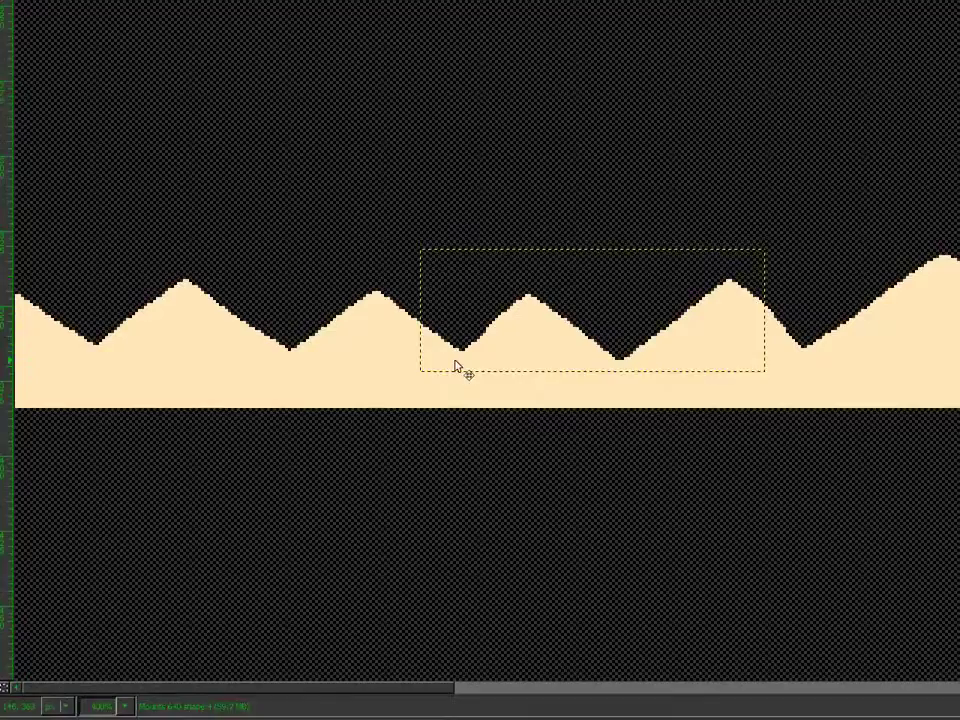
drag(456, 366, 52, 373)
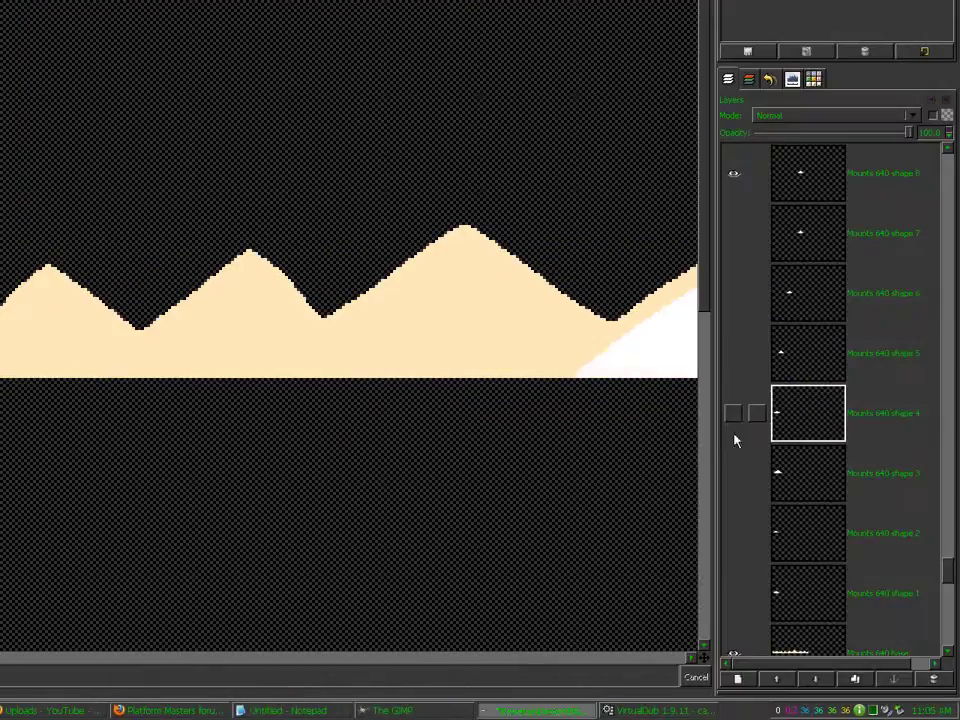
Move the Mounts 640 shape 5 and shape 6 layers to the image's left edge, resting on the base line
click(829, 369)
drag(274, 369, 60, 368)
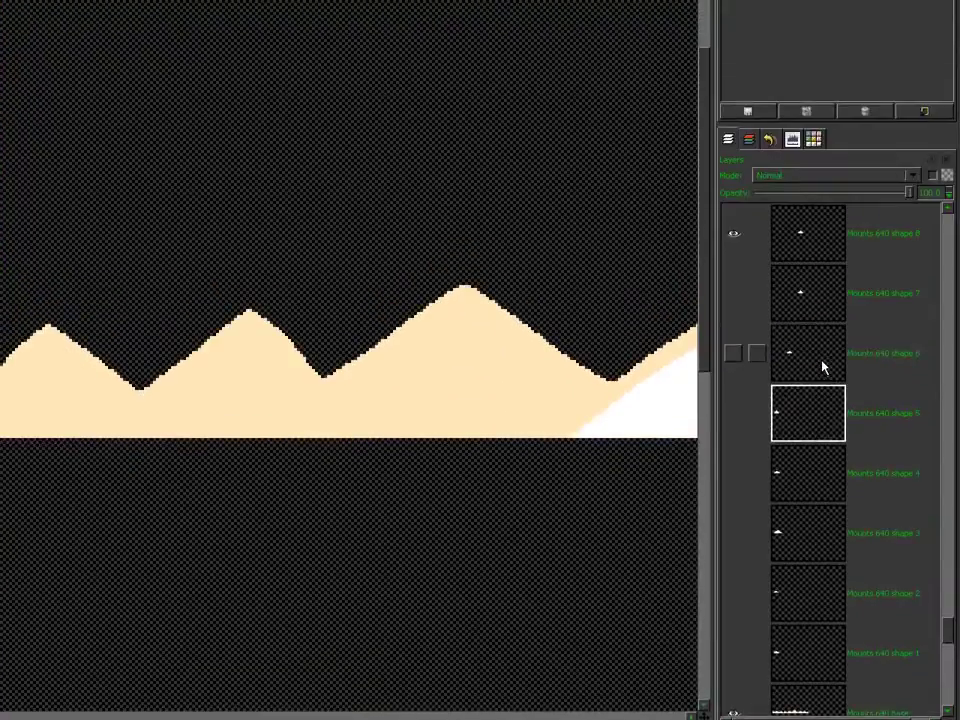
click(822, 368)
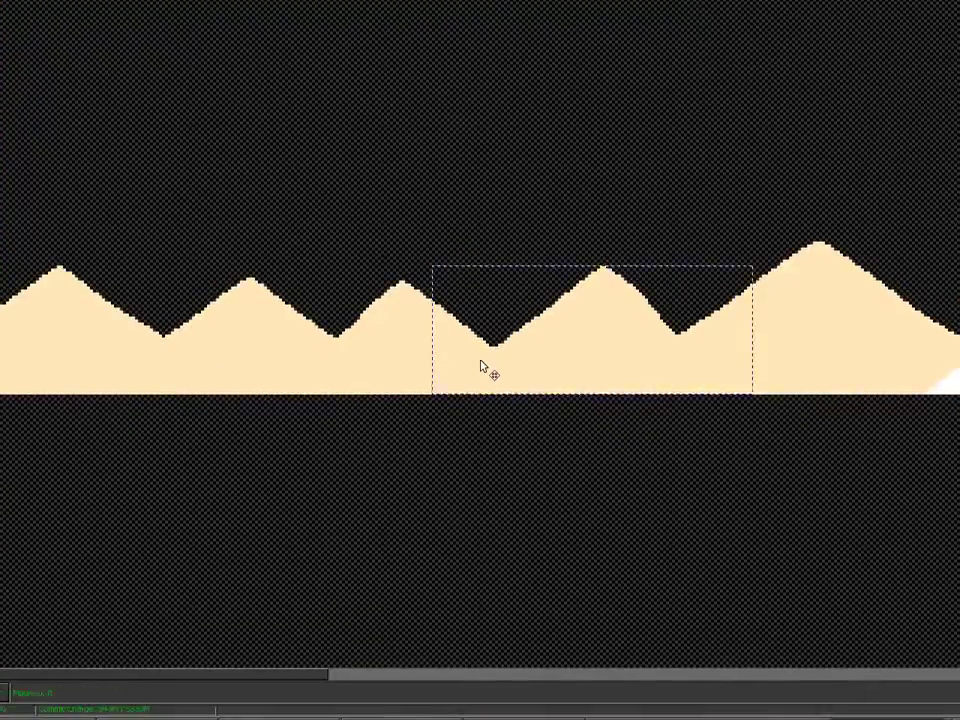
drag(484, 369, 64, 361)
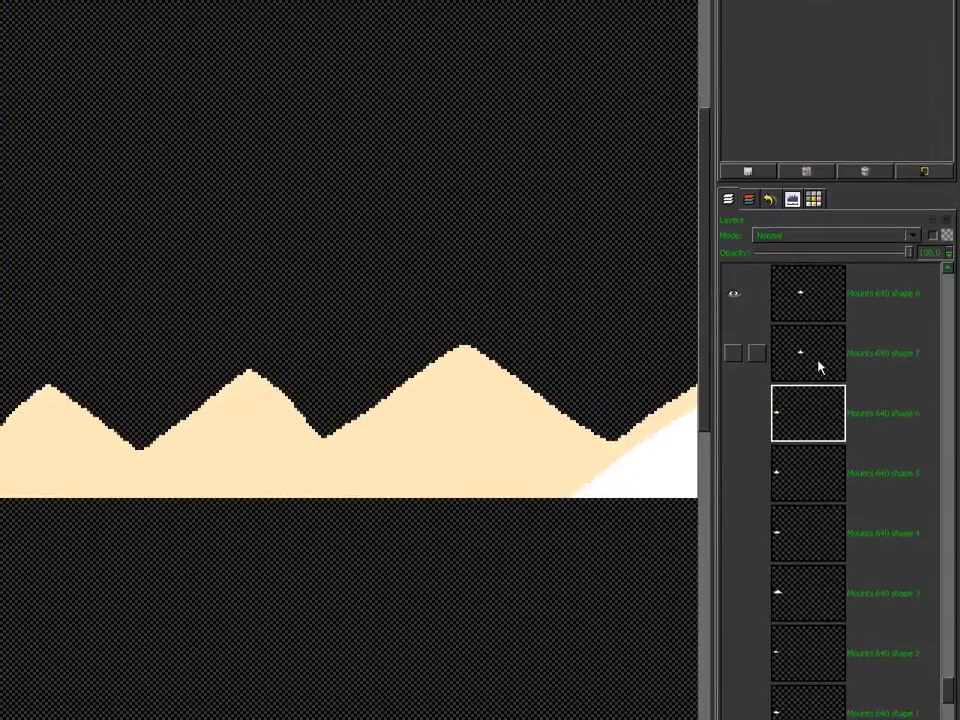
Move the Mounts 640 shape 7 and shape 8 layers to the image's left edge and save the image
click(819, 366)
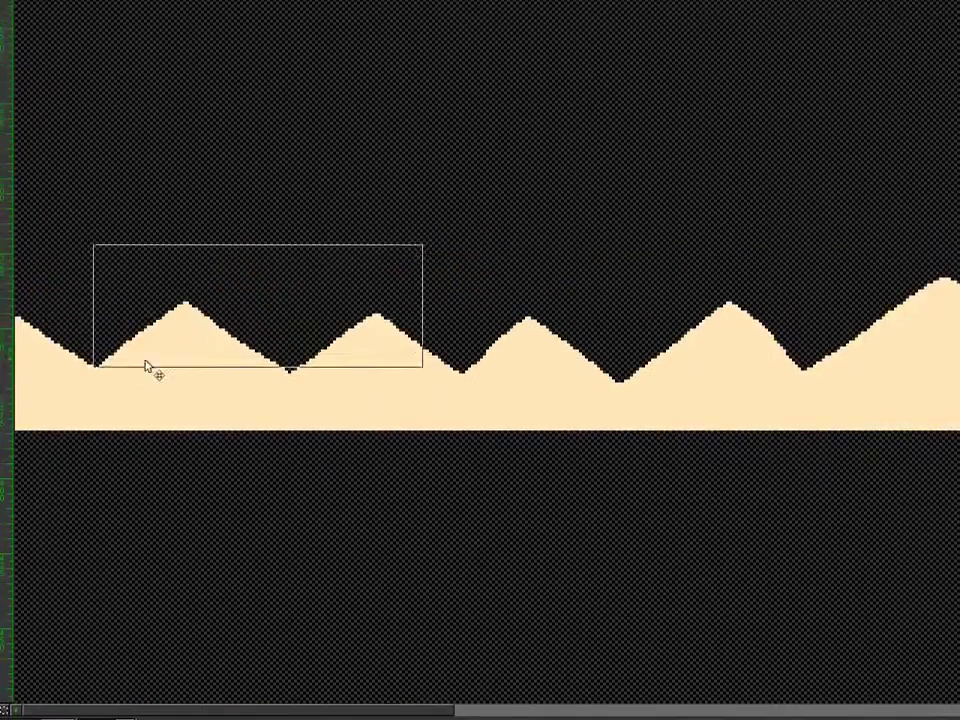
drag(145, 361, 68, 372)
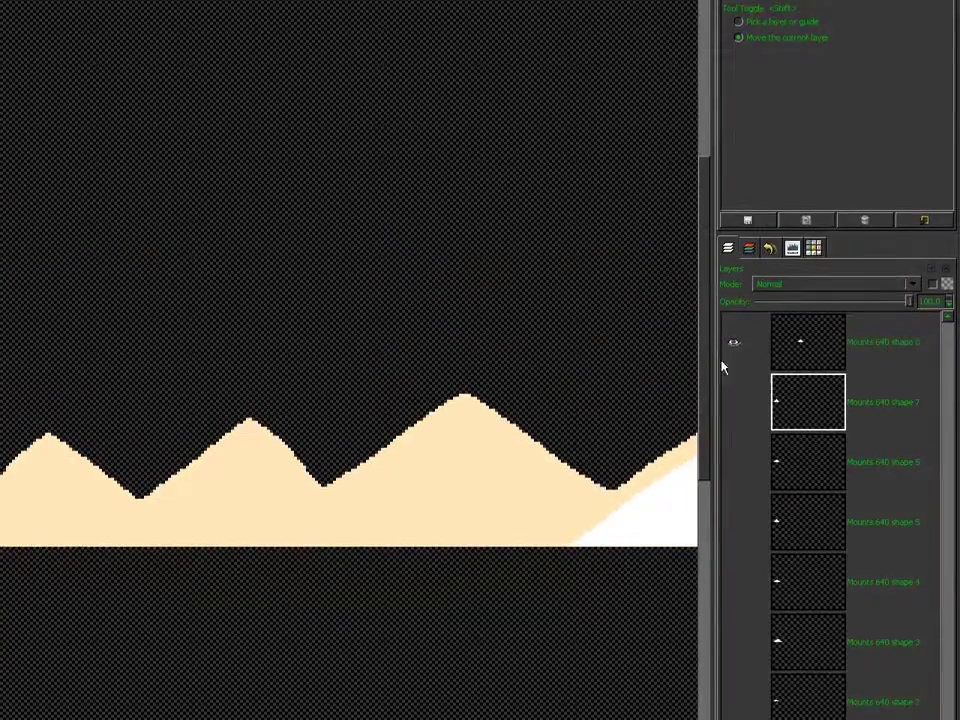
click(808, 361)
drag(621, 368, 80, 398)
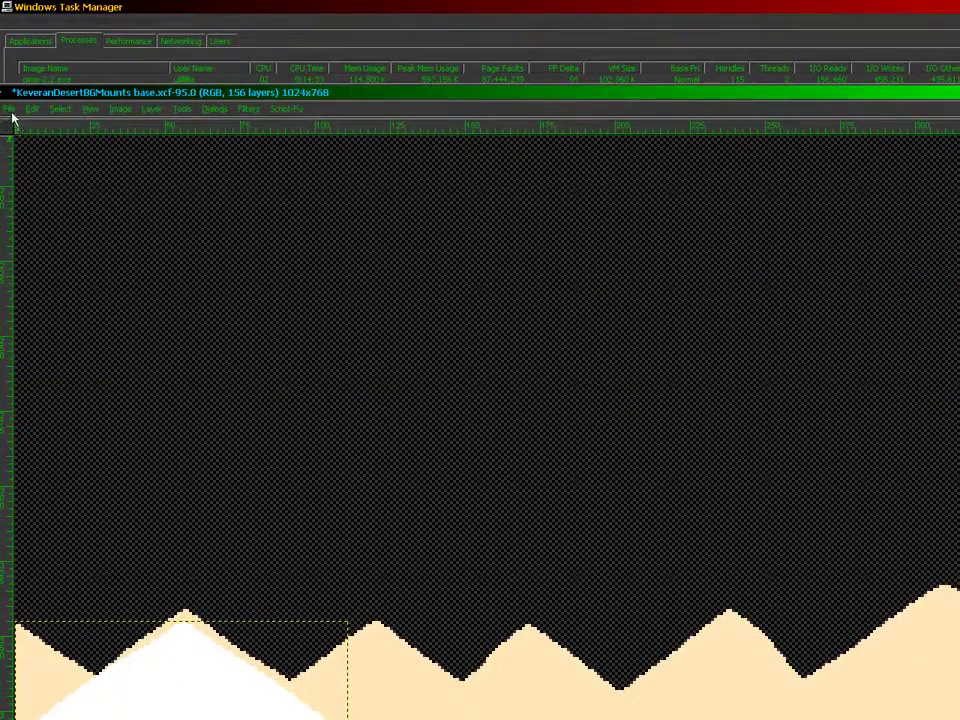
click(9, 108)
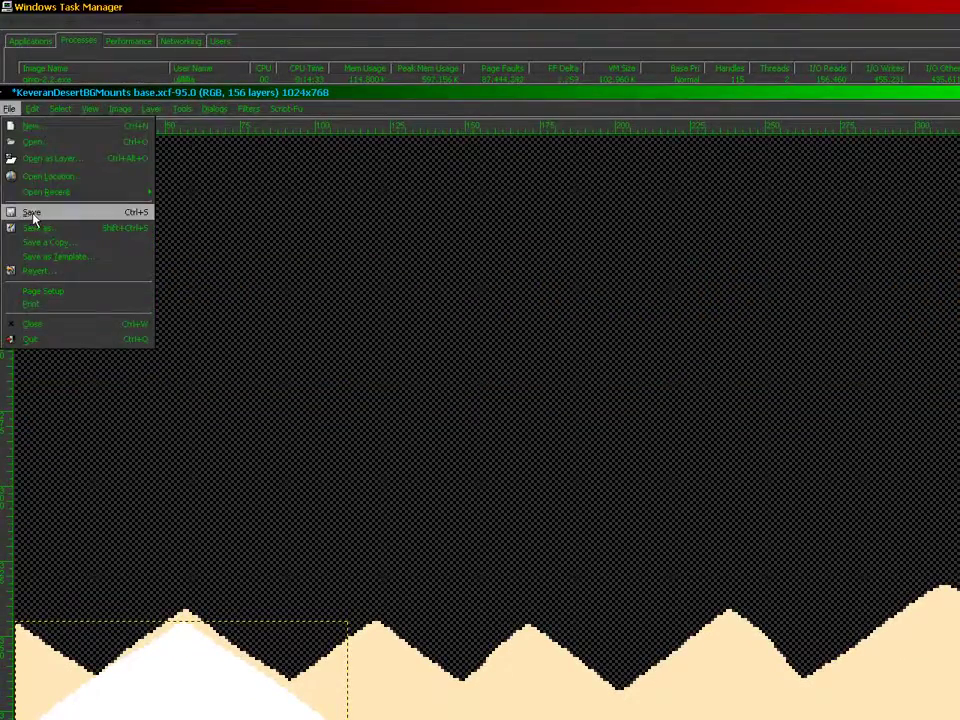
click(34, 212)
Open the Windows mouse settings from the Control Panel and set the wheel to scroll 1 line at a time
click(14, 711)
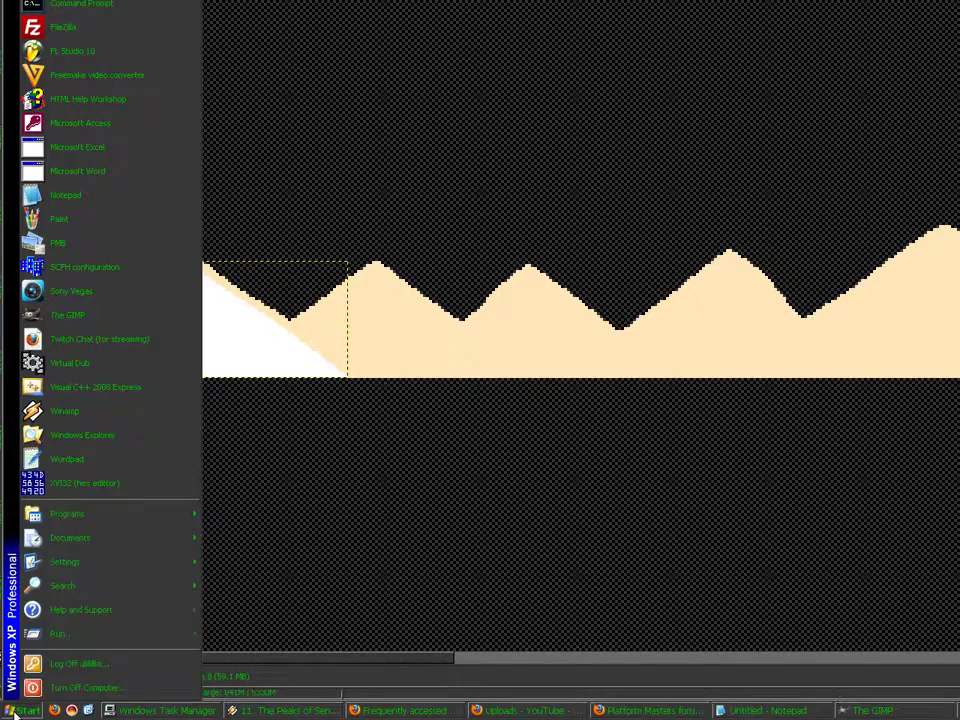
mouse_move(98, 572)
click(236, 560)
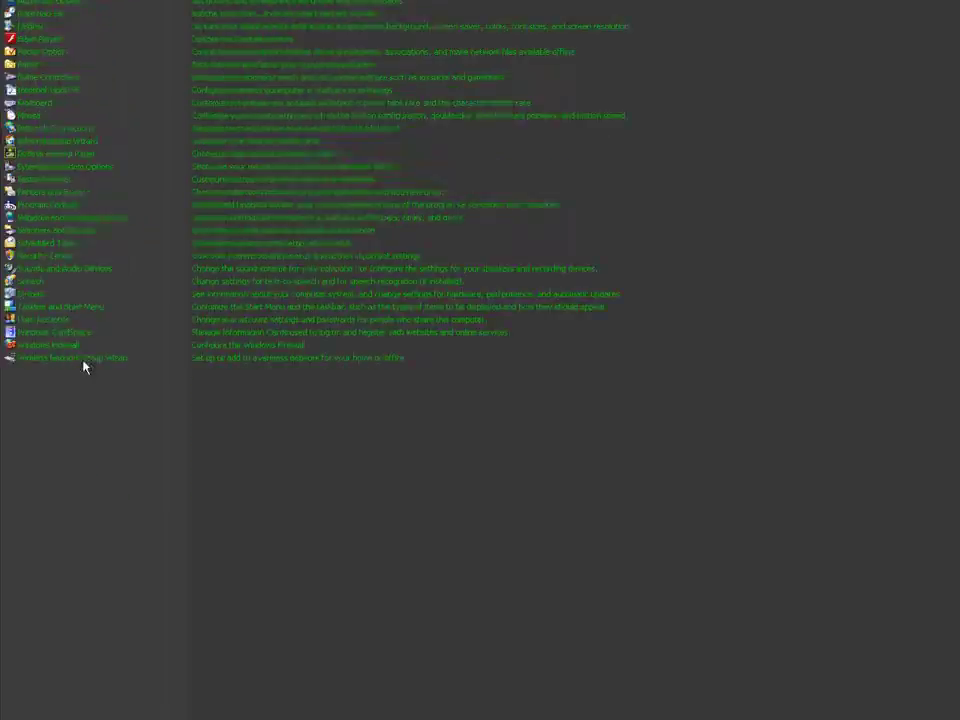
double_click(39, 266)
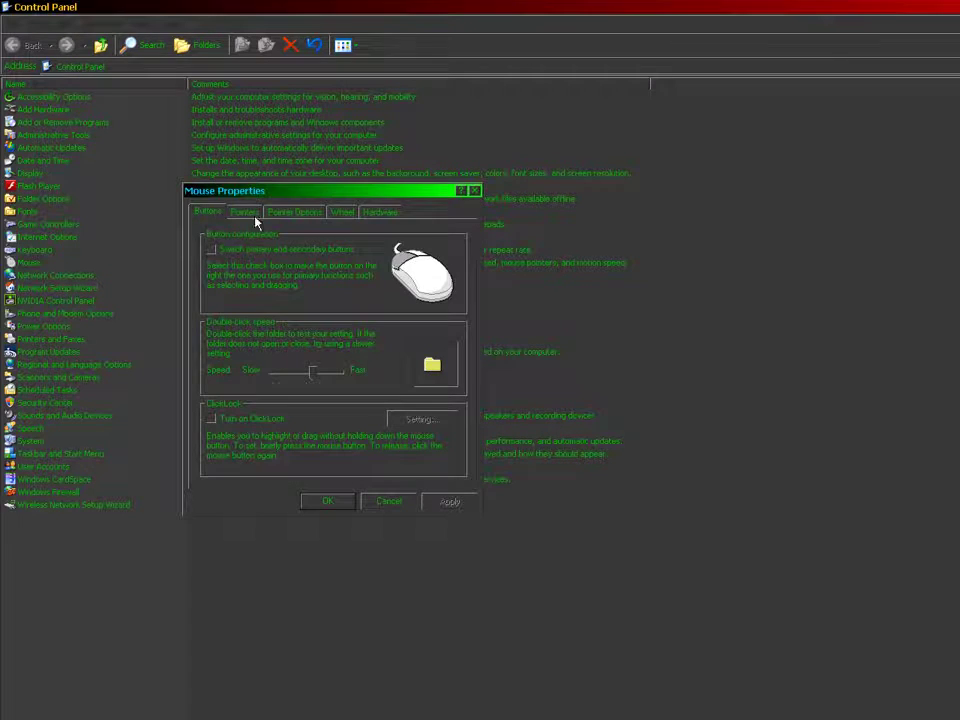
click(345, 215)
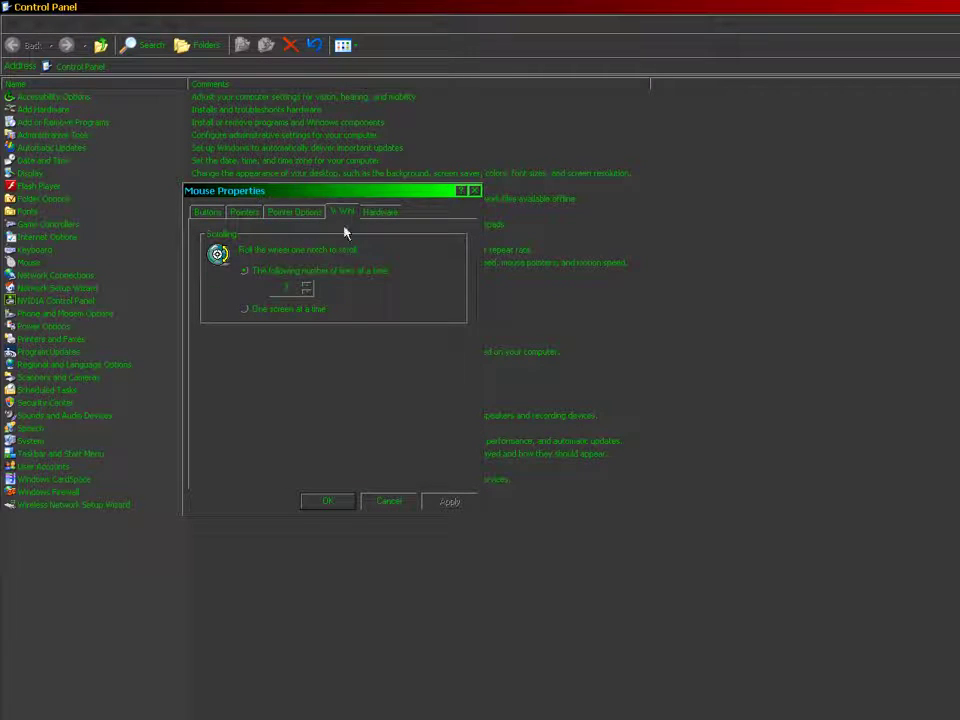
click(304, 292)
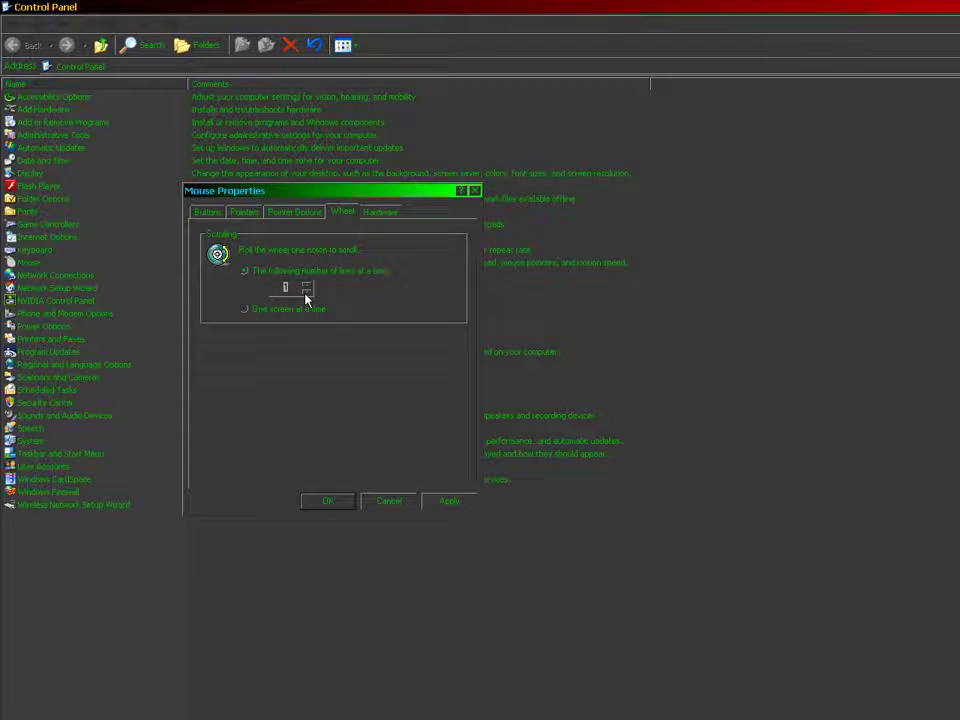
click(376, 211)
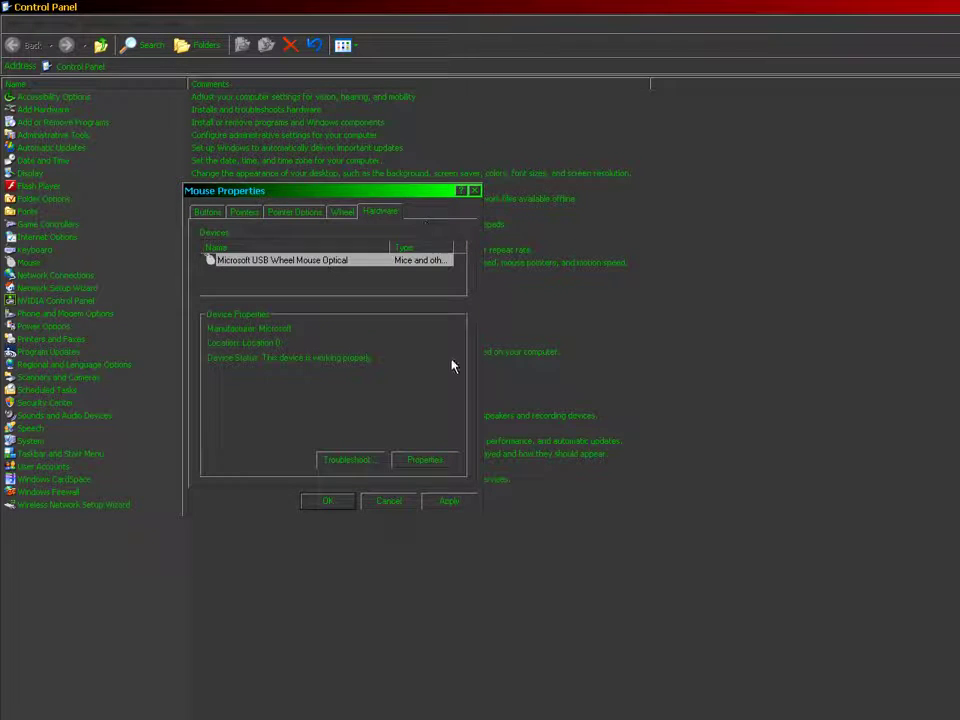
click(312, 213)
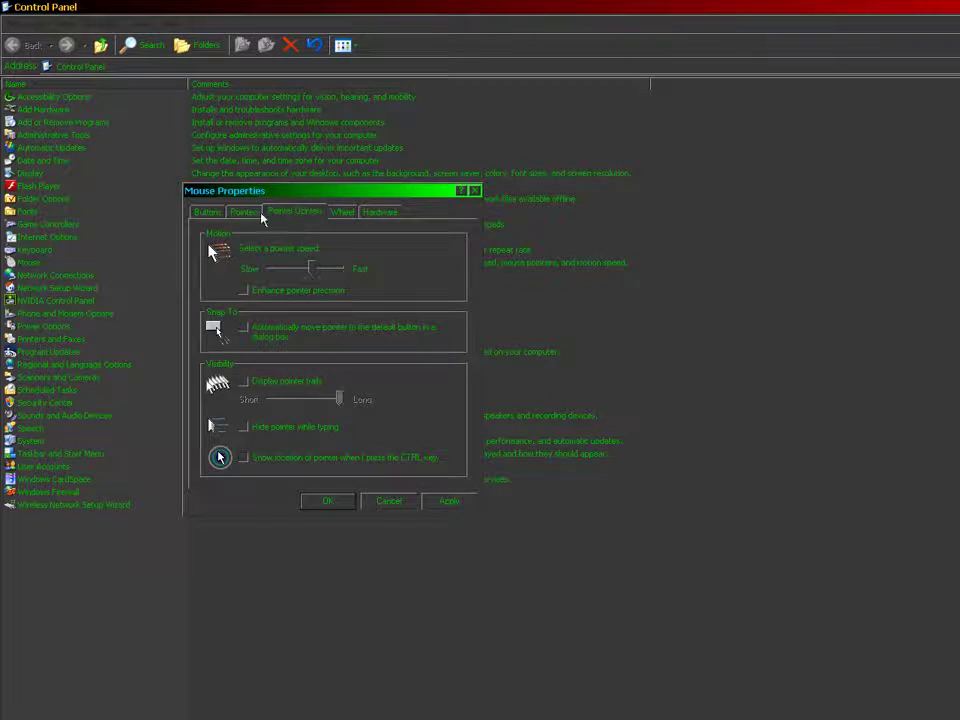
click(246, 214)
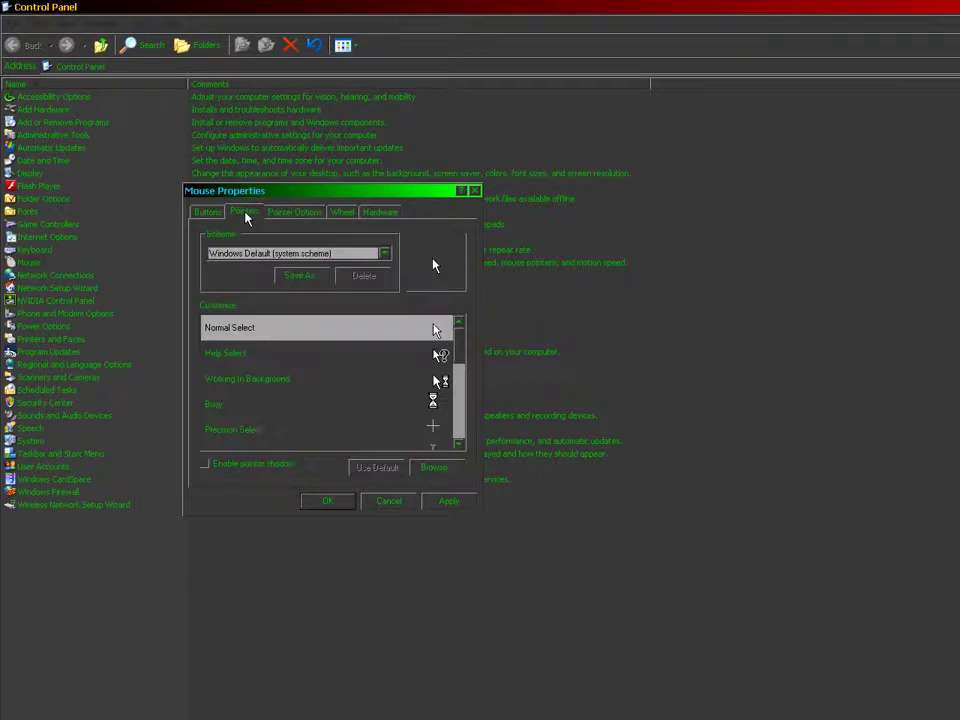
click(349, 214)
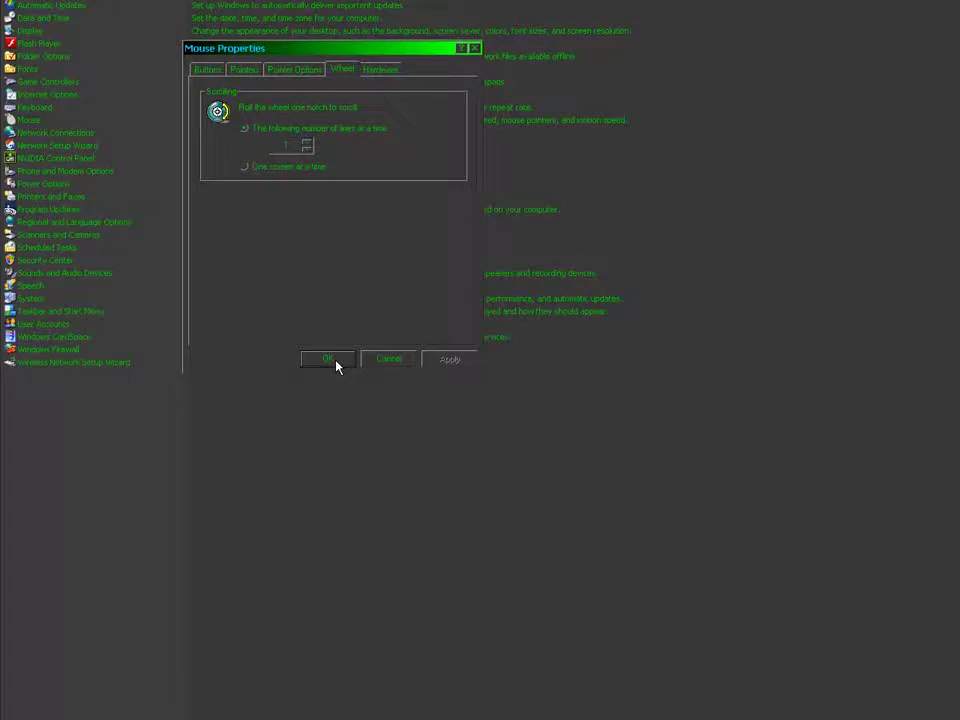
click(335, 389)
Switch back to the GIMP image and show only the Mounts 768 base layer, making it the active layer
click(172, 714)
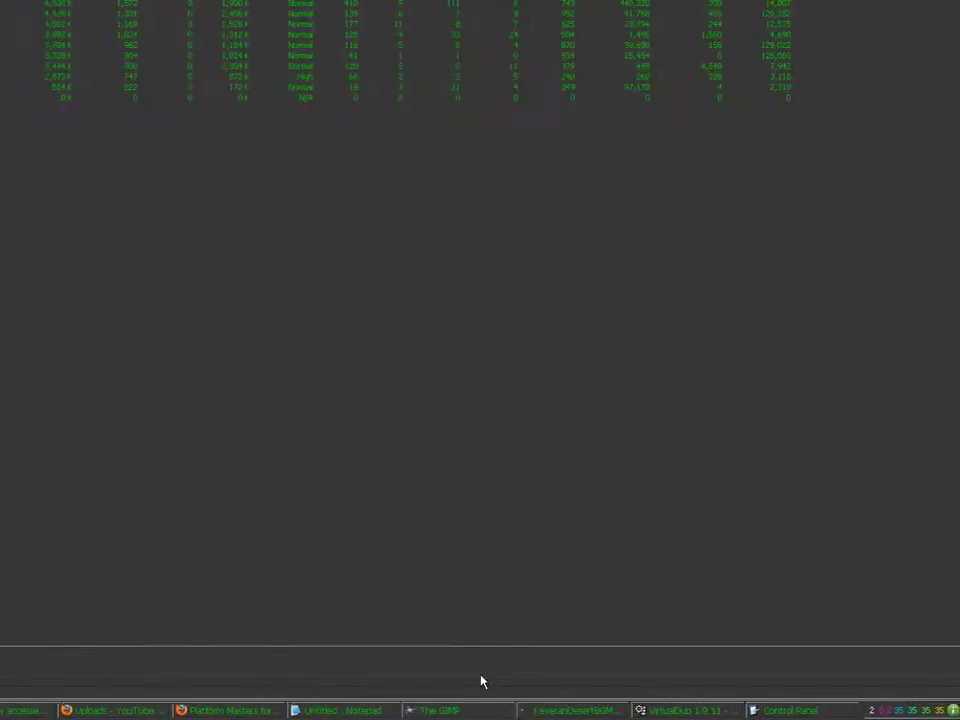
click(852, 712)
click(935, 711)
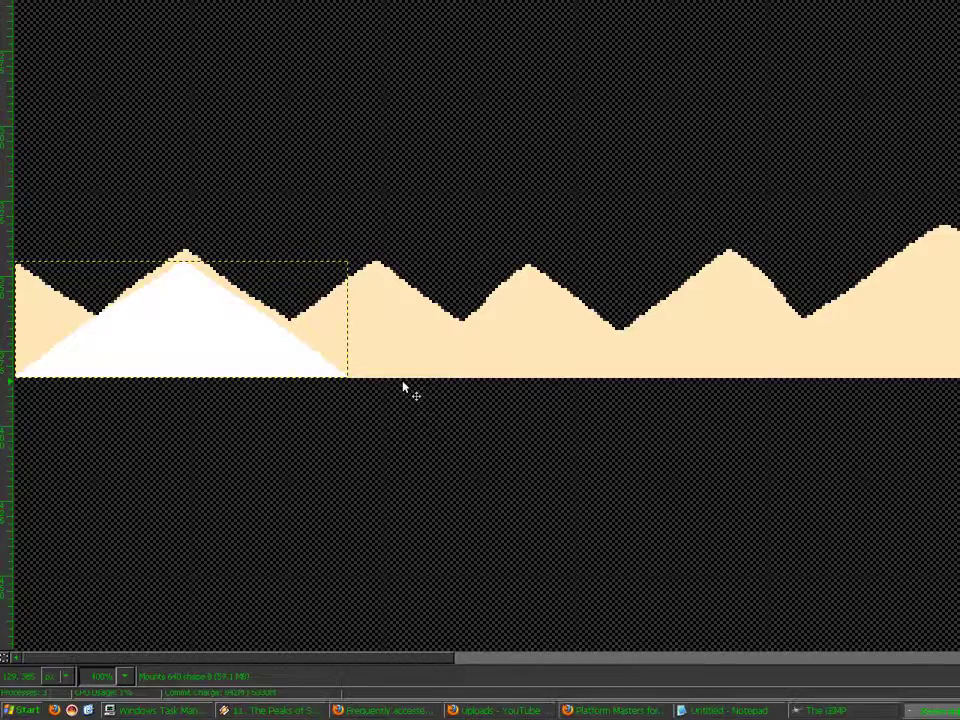
scroll(404, 385, down, 5)
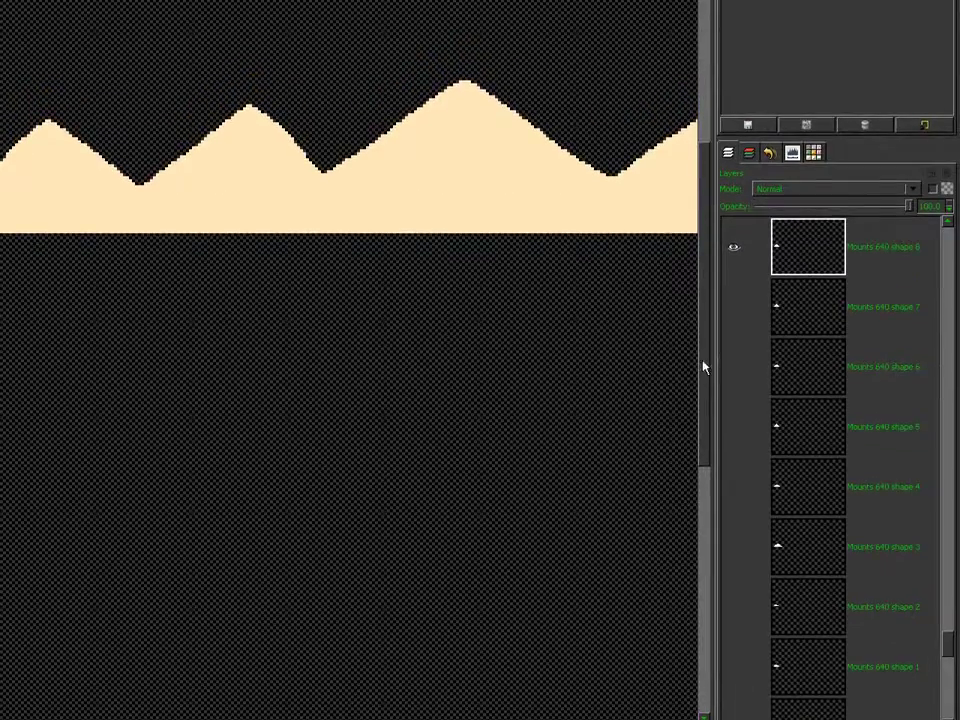
drag(704, 327, 702, 261)
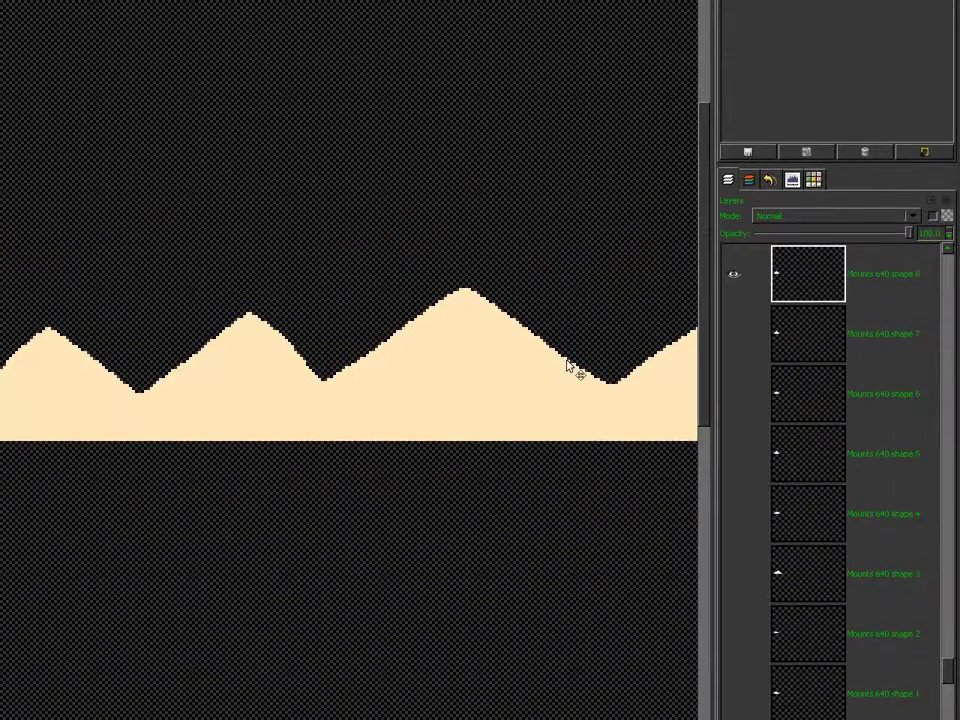
click(948, 682)
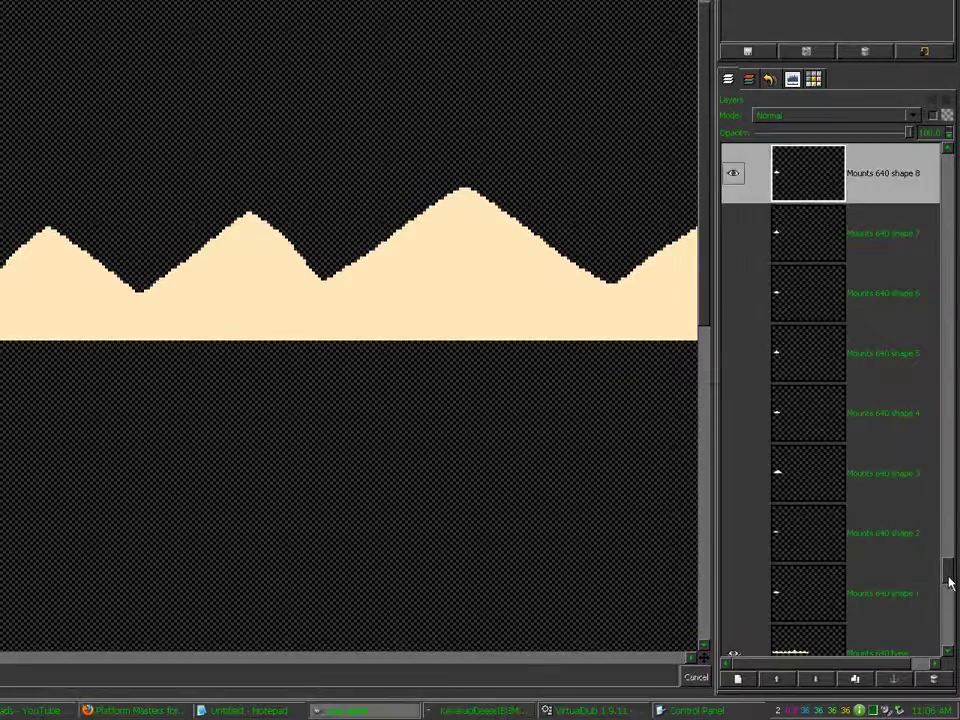
drag(950, 583, 950, 648)
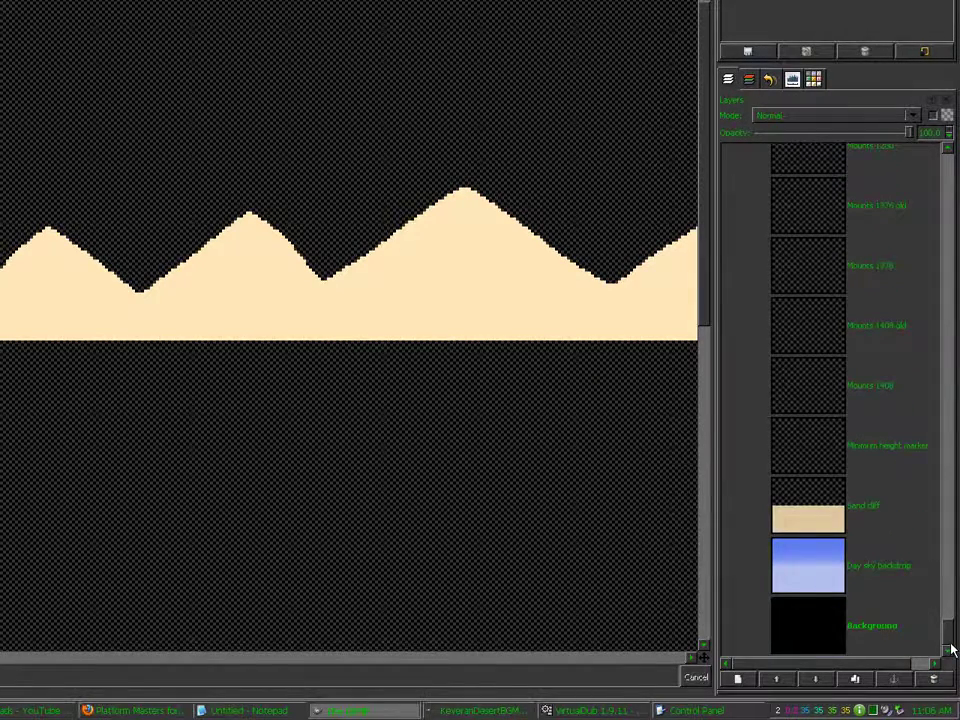
drag(950, 648, 932, 267)
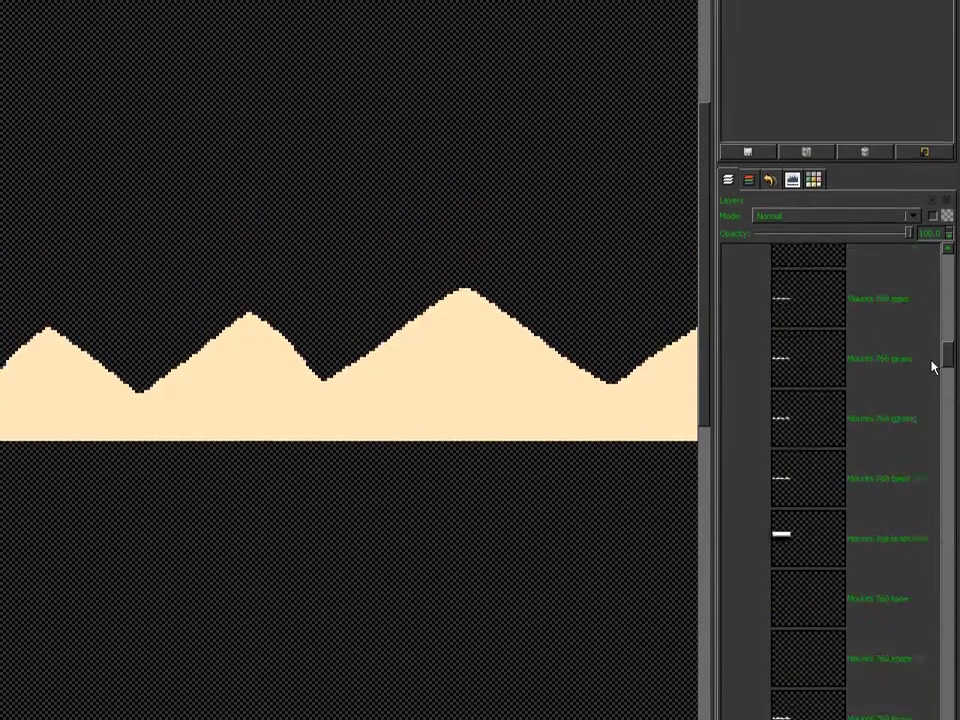
mouse_move(932, 367)
mouse_down()
mouse_move(932, 357)
mouse_move(938, 385)
mouse_up()
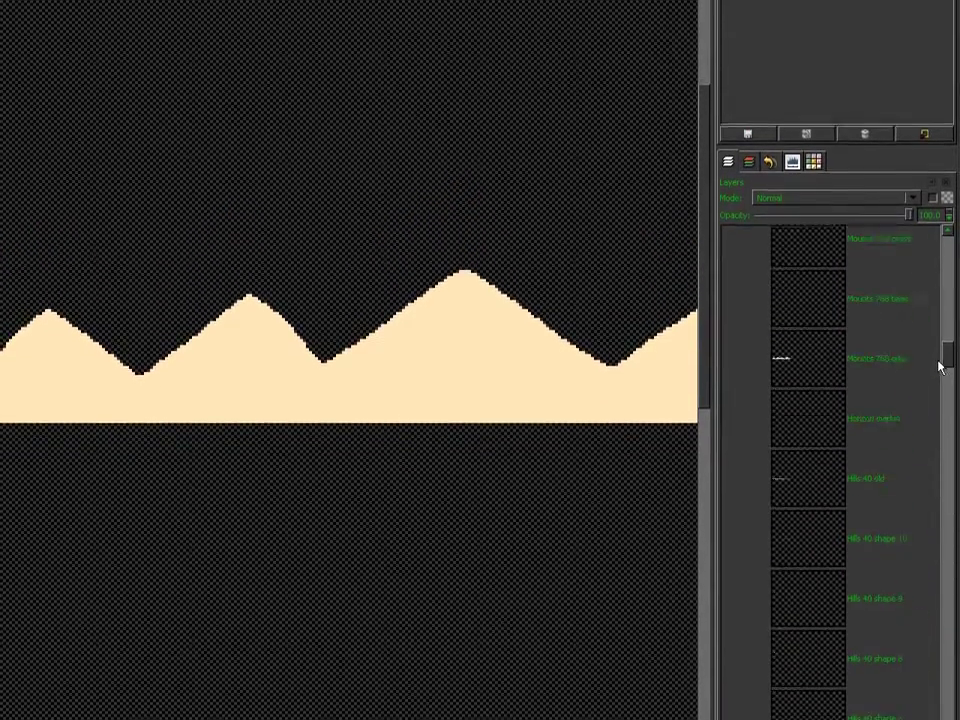
scroll(936, 364, up, 5)
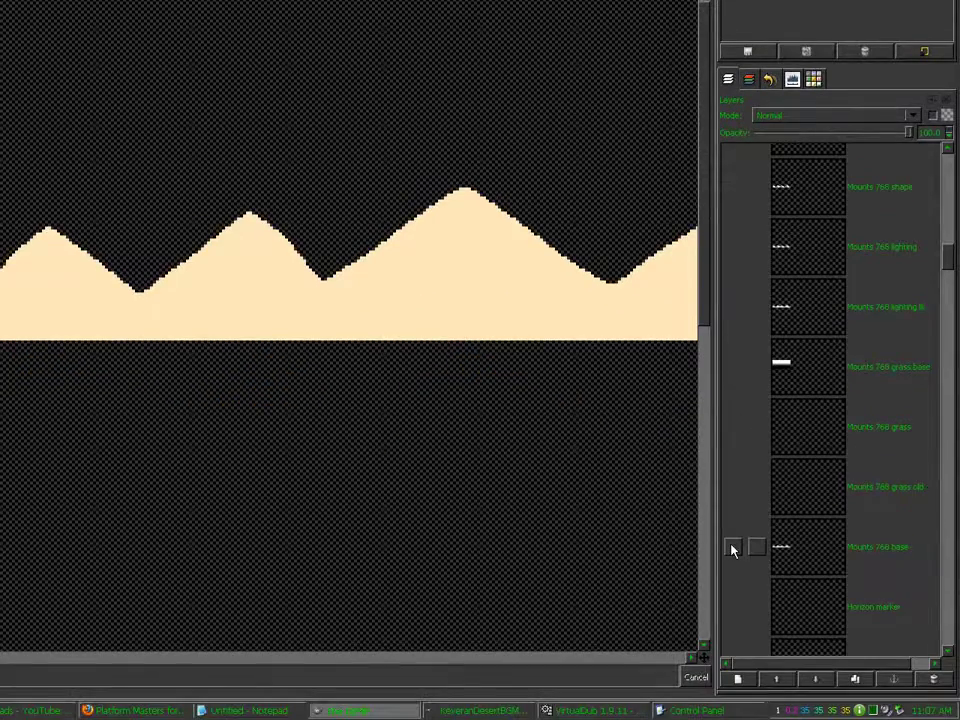
shift+click(732, 549)
click(790, 552)
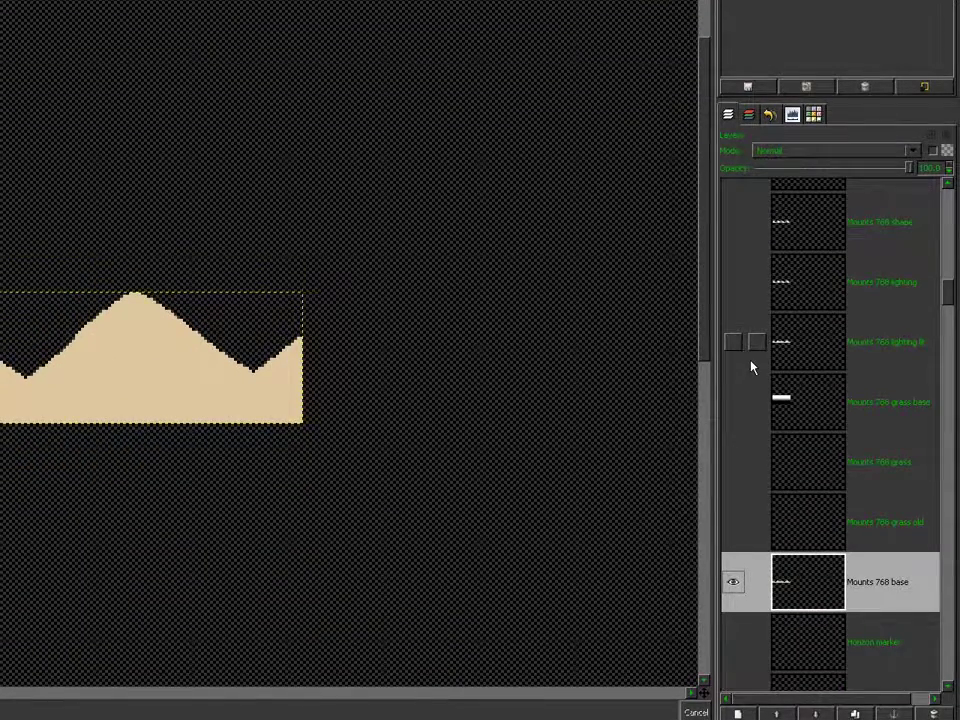
Make the Mounts 768 shape layer visible and duplicate it three times
scroll(949, 288, up, 3)
scroll(950, 367, down, 2)
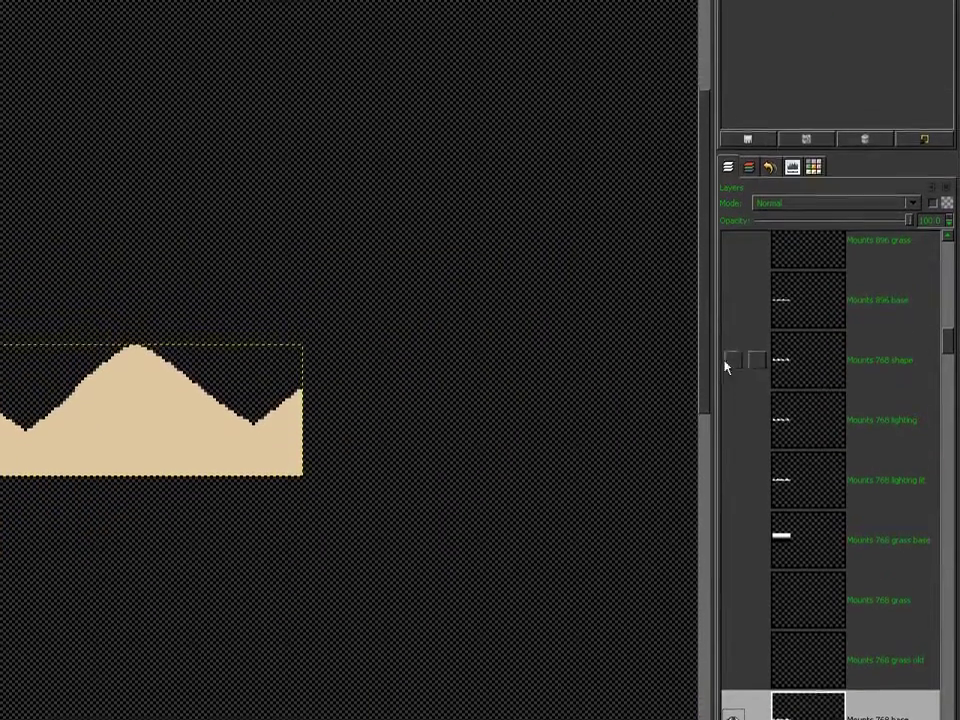
click(729, 362)
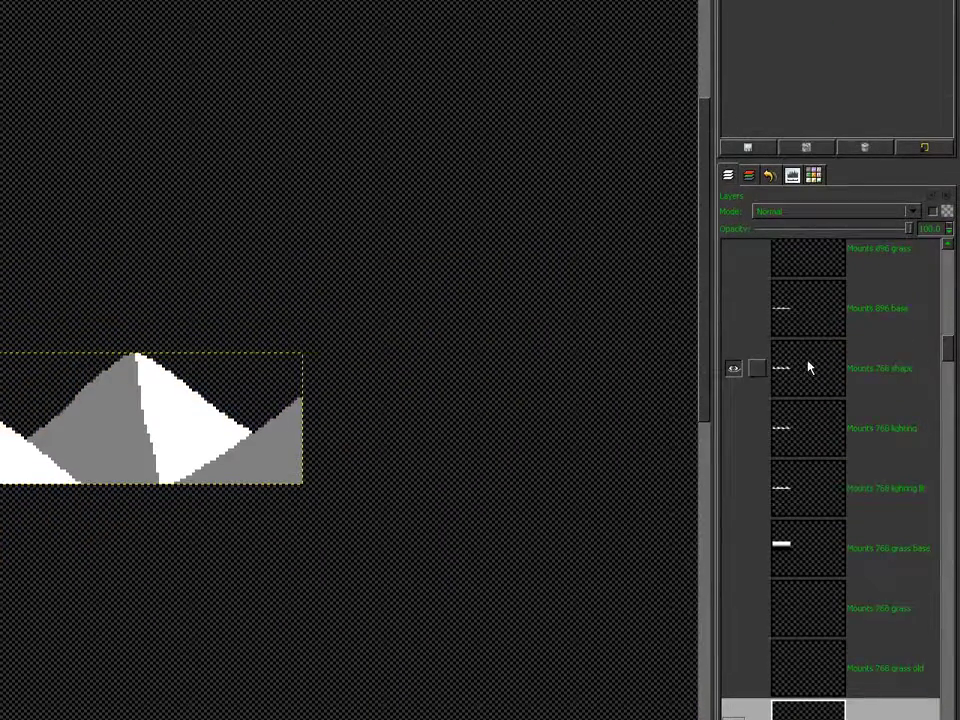
click(809, 366)
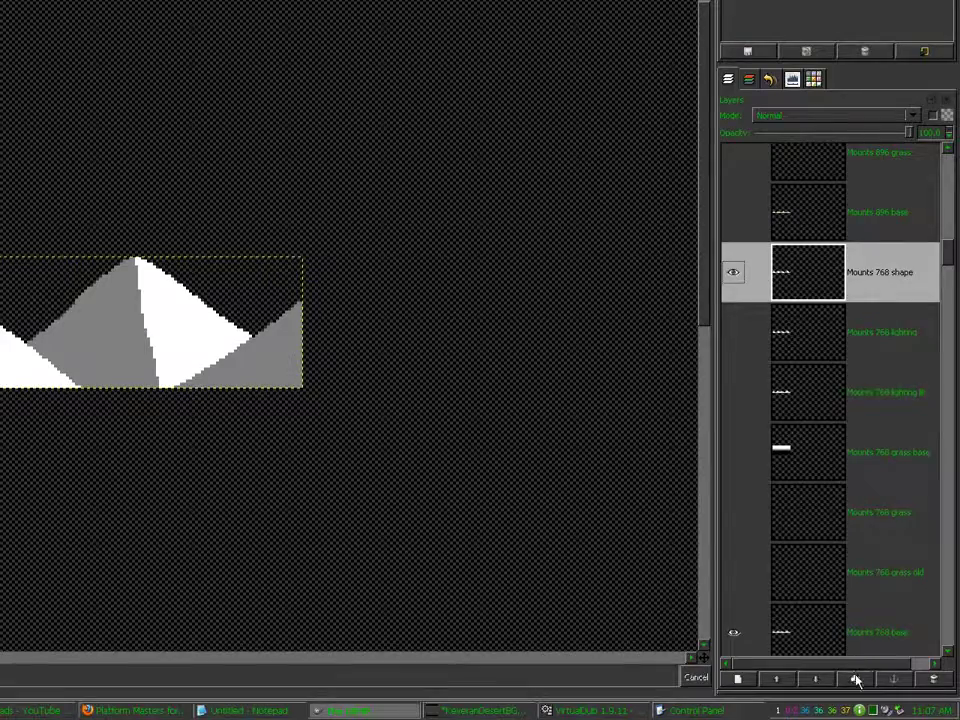
click(855, 679)
click(855, 679)
click(855, 679)
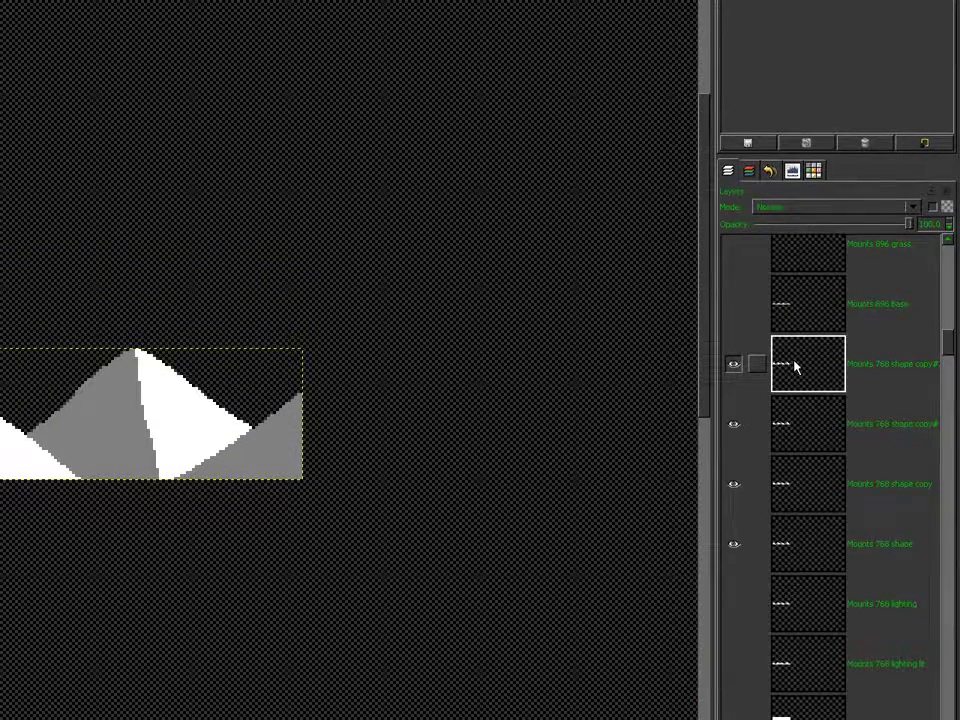
Rename the two uppermost copies as Mounts 768 shape 4 and Mounts 768 shape 3
key(BackSpace)
key(BackSpace)
key(BackSpace)
key(BackSpace)
key(BackSpace)
key(BackSpace)
text(4)
key(Return)
double_click(798, 411)
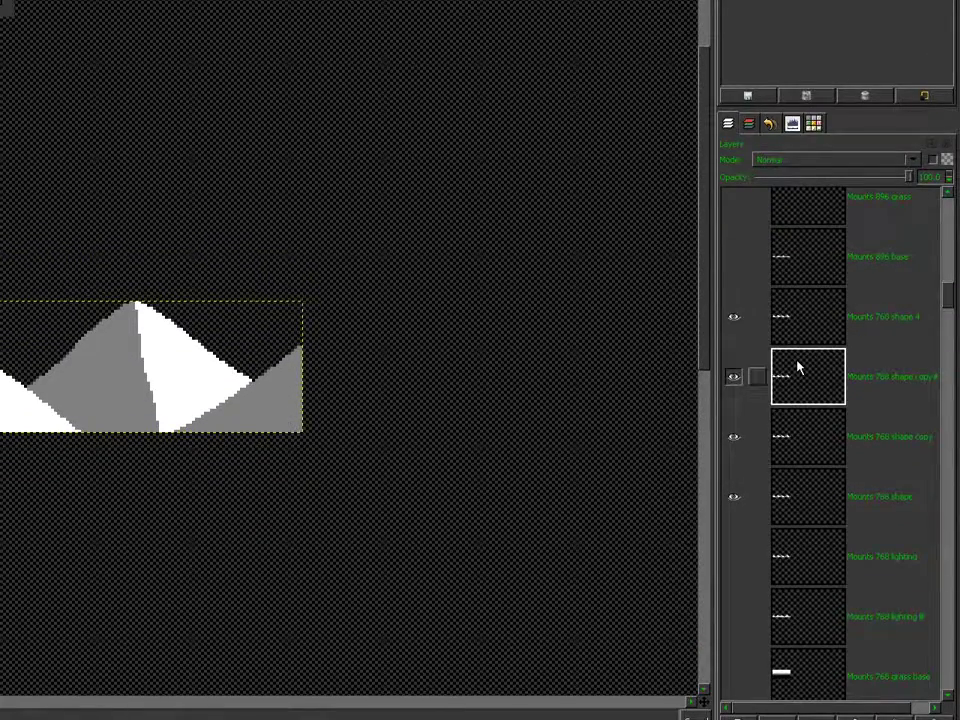
key(BackSpace)
key(BackSpace)
key(BackSpace)
key(BackSpace)
key(BackSpace)
key(BackSpace)
text(3)
key(Return)
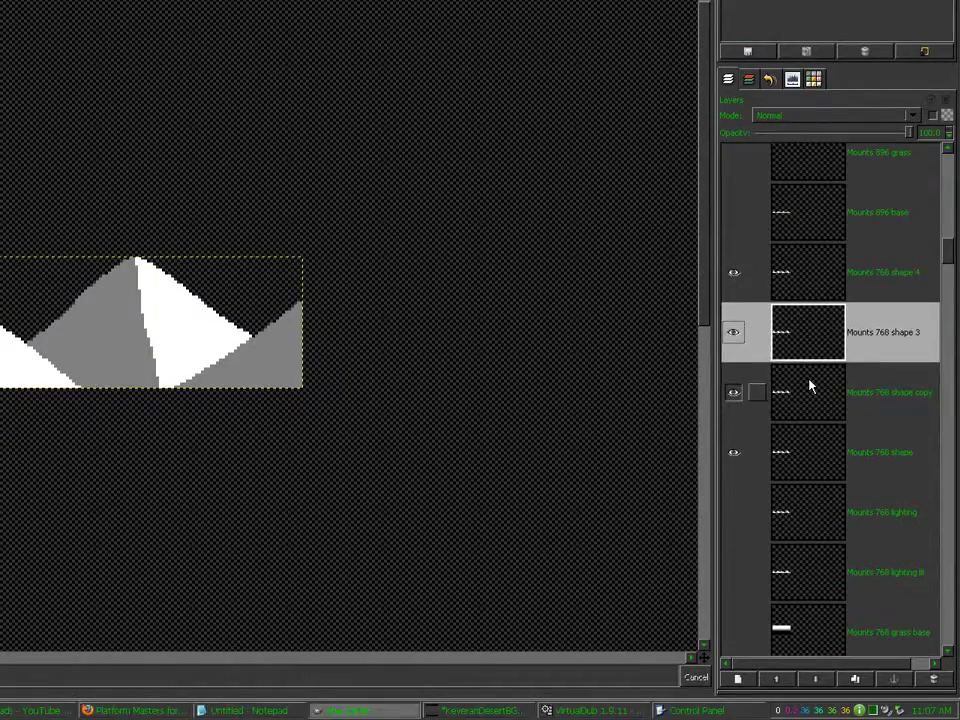
Rename the remaining copy as Mounts 768 shape 2 and the original layer as Mounts 768 shape 1
double_click(811, 430)
key(BackSpace)
key(BackSpace)
key(BackSpace)
key(BackSpace)
text(2)
key(Return)
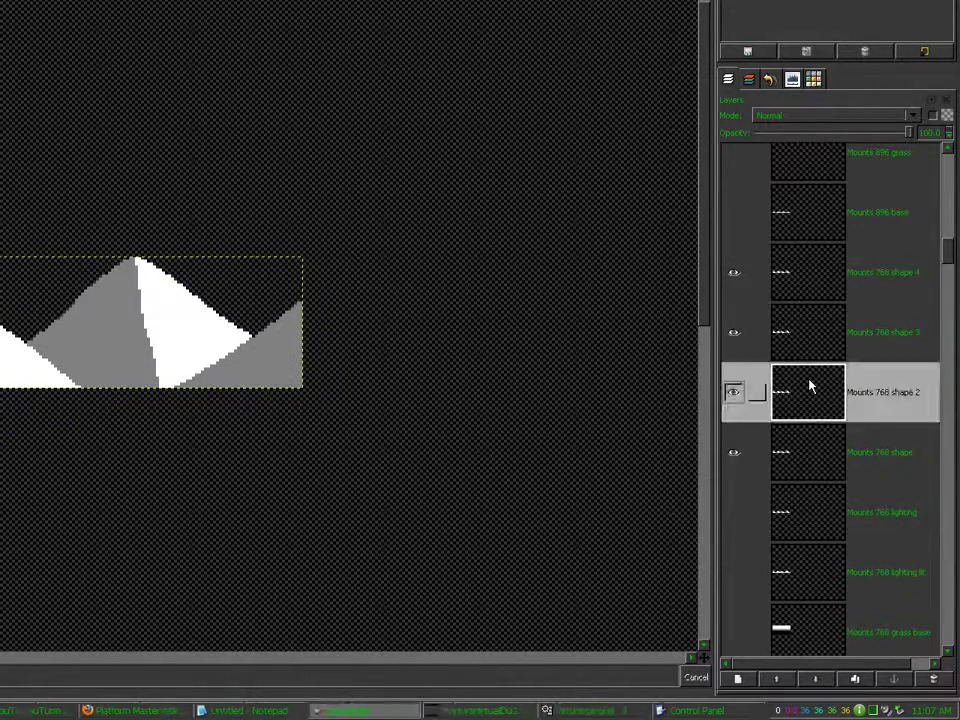
double_click(814, 452)
text(1)
key(Return)
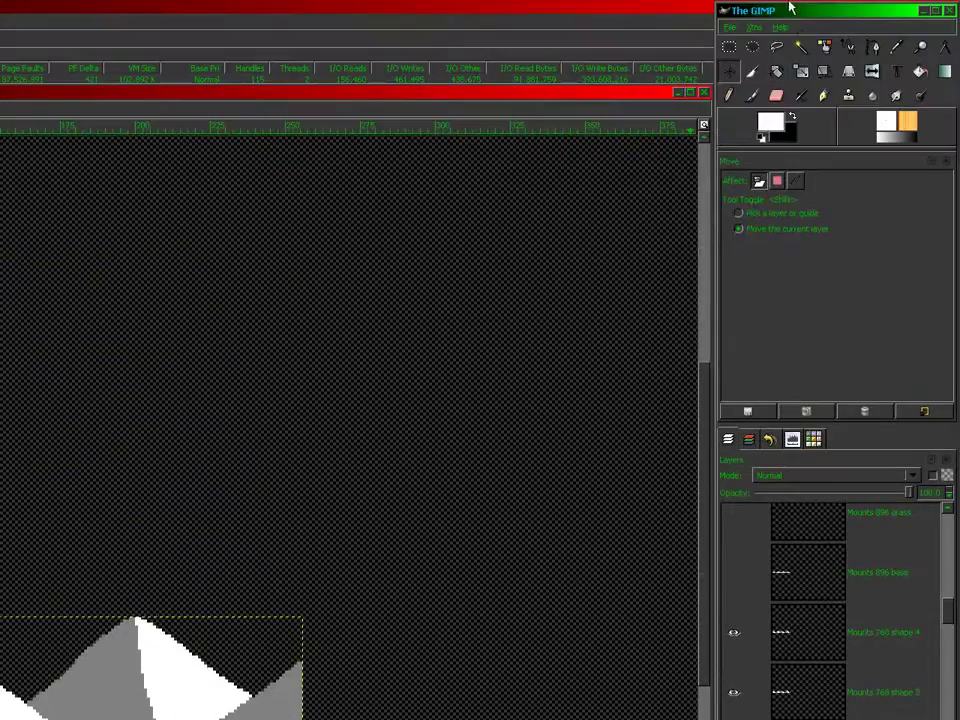
Use Fuzzy Select to delete the fourth mountain's white face from Mounts 768 shape 1 and its grey face from shape 2
click(797, 43)
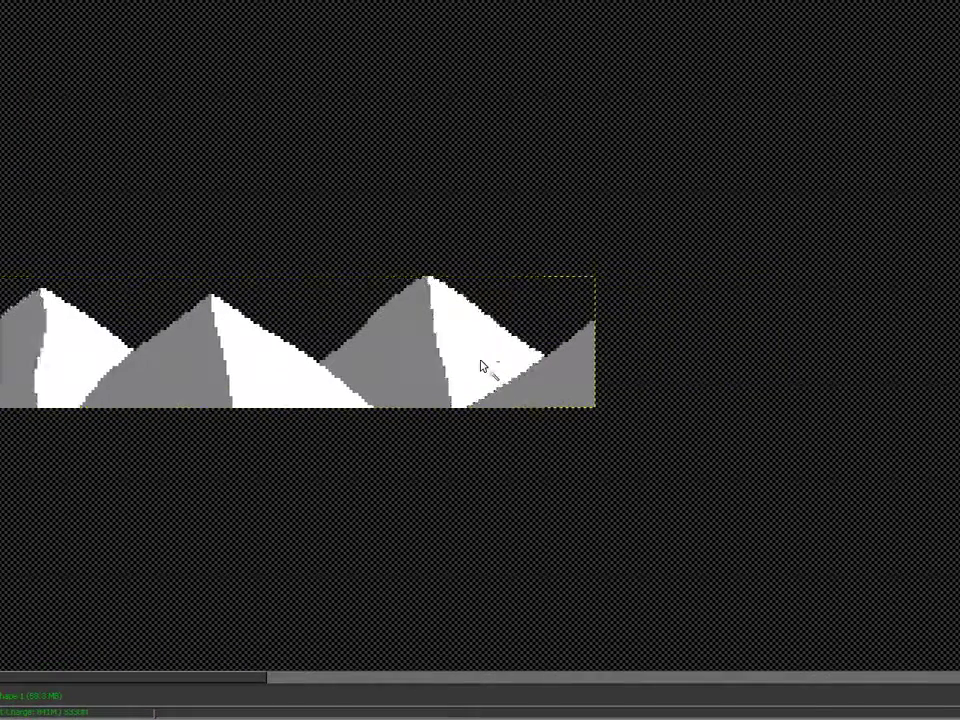
click(480, 366)
shift+click(733, 394)
click(808, 394)
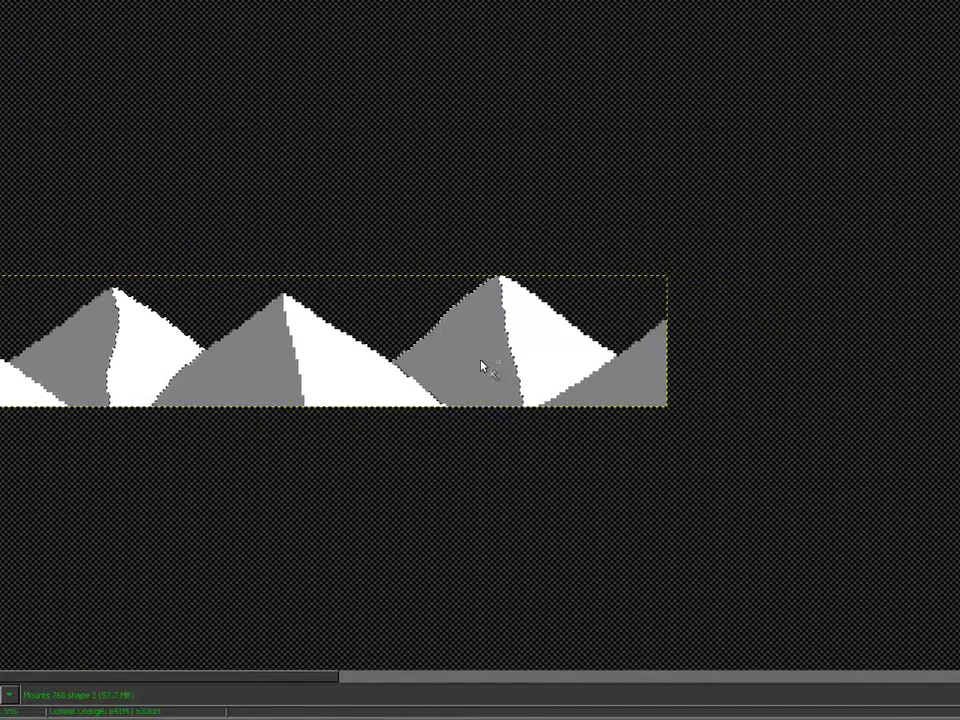
key(Delete)
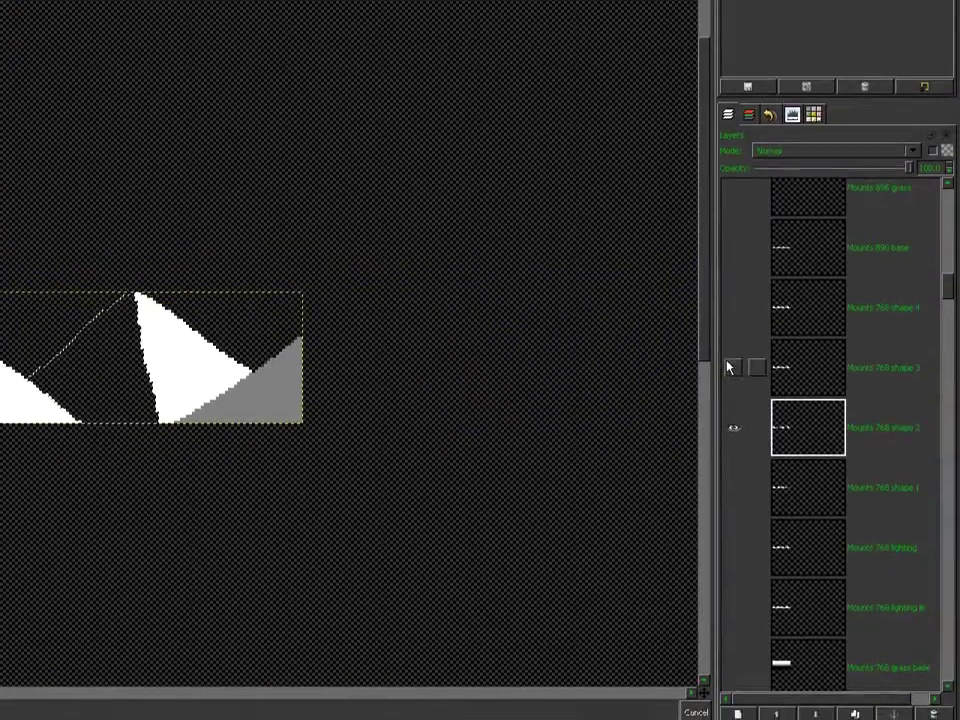
Show only Mounts 768 shape 3 and delete the first mountain's white face and the third mountain's grey face
shift+click(732, 366)
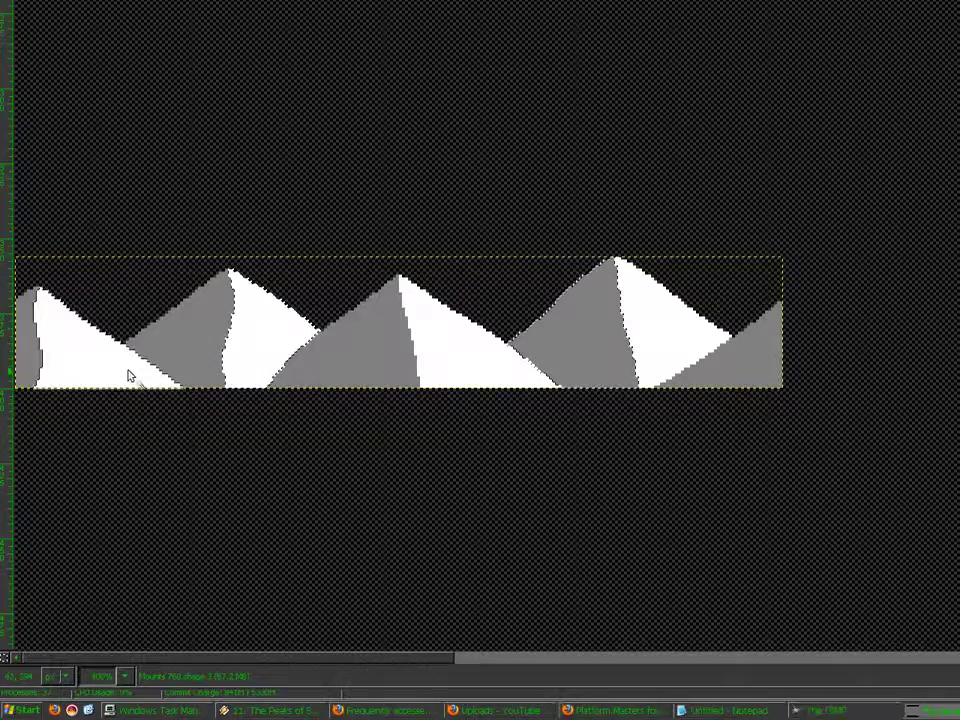
click(128, 373)
shift+click(353, 373)
key(Delete)
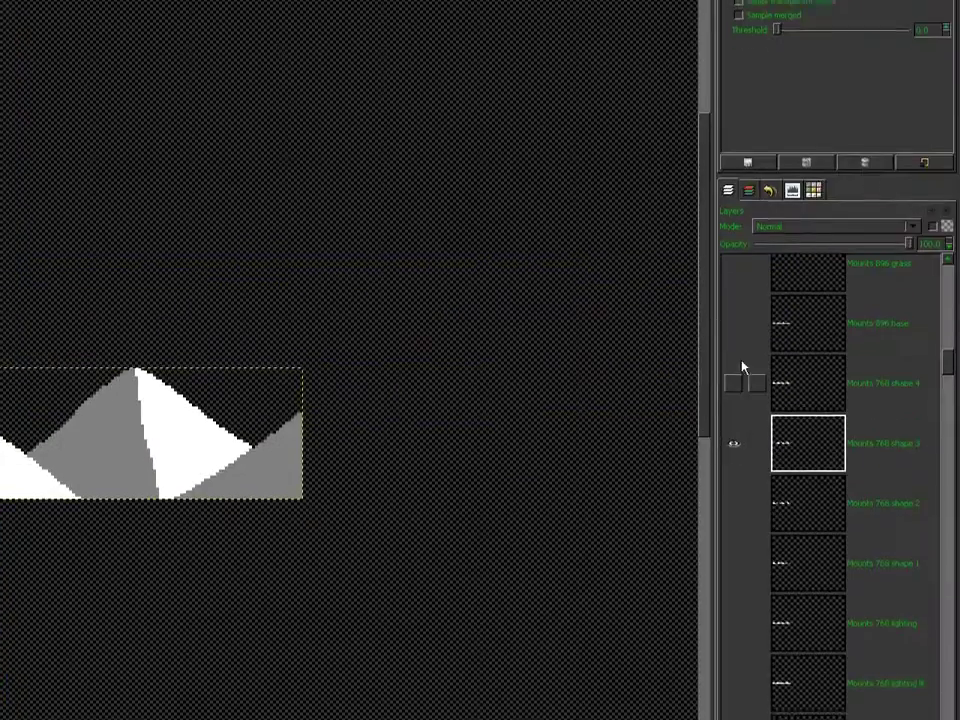
Reduce Mounts 768 shape 4 to the fourth mountain by deleting the third mountain's white face, the rightmost grey piece and the boxed mountains beside it
shift+click(734, 383)
click(785, 384)
click(456, 371)
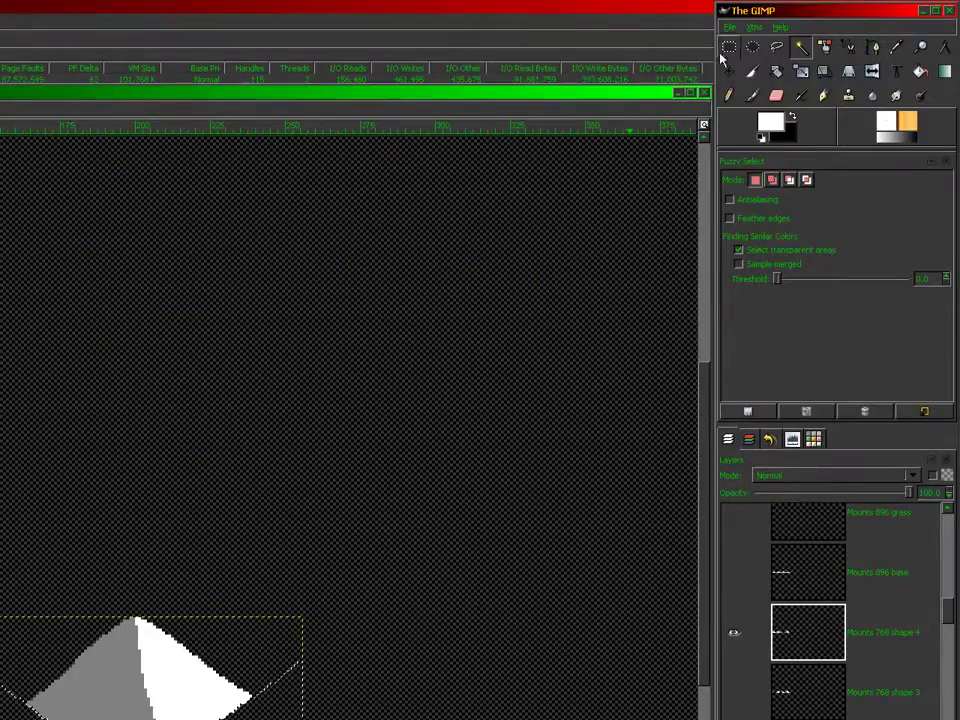
click(728, 48)
drag(453, 404, 0, 361)
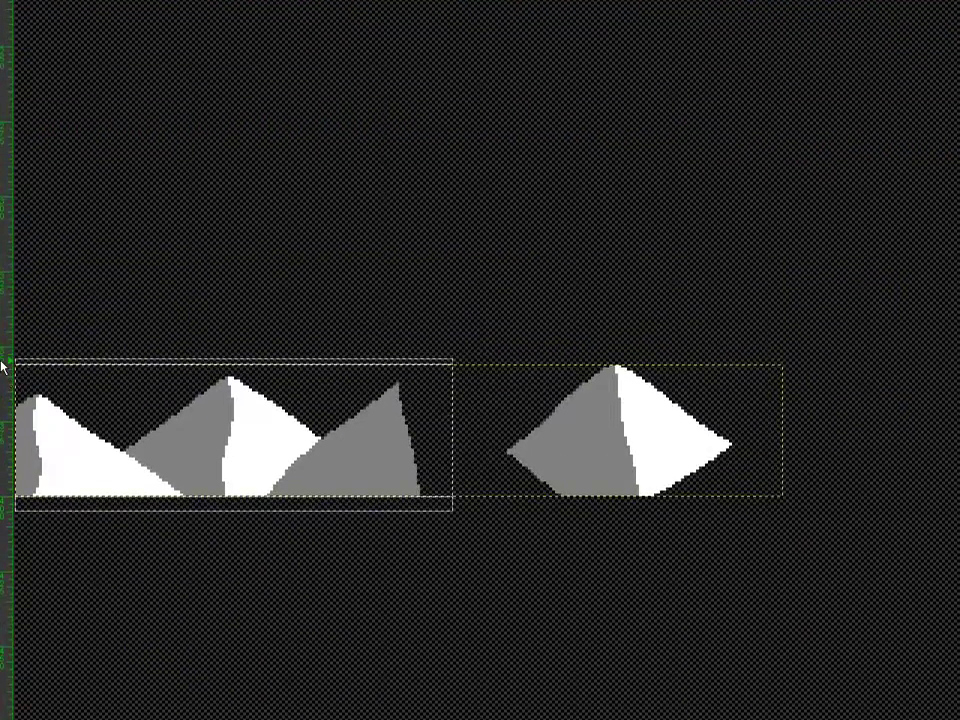
key(Delete)
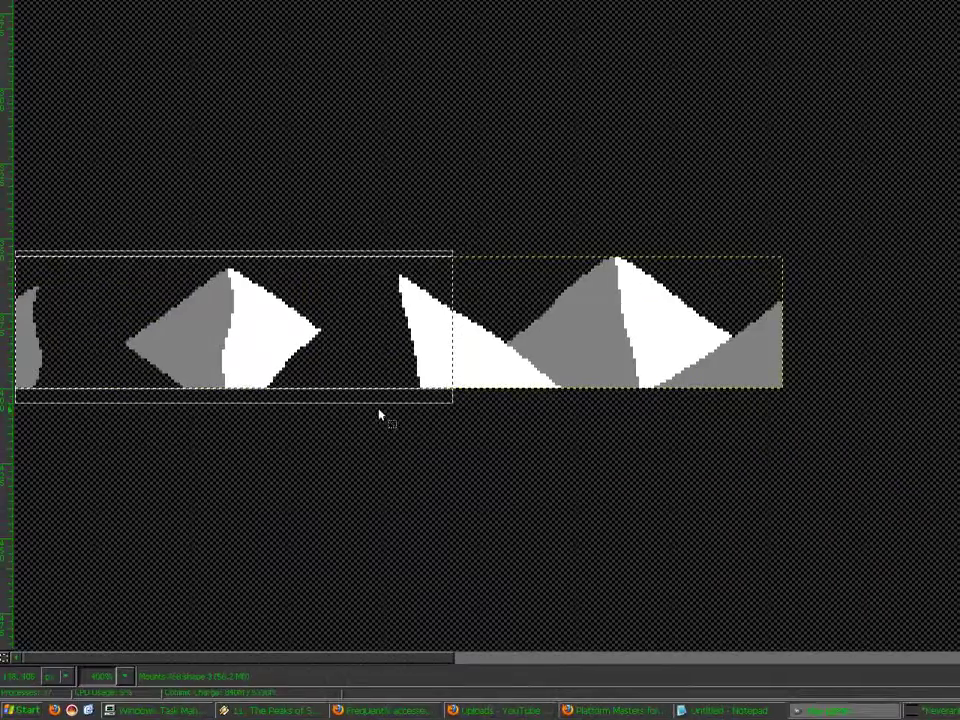
Reduce Mounts 768 shape 3 to the second mountain by deleting the leftmost grey sliver and everything from the third mountain's white face rightward
drag(378, 409, 797, 247)
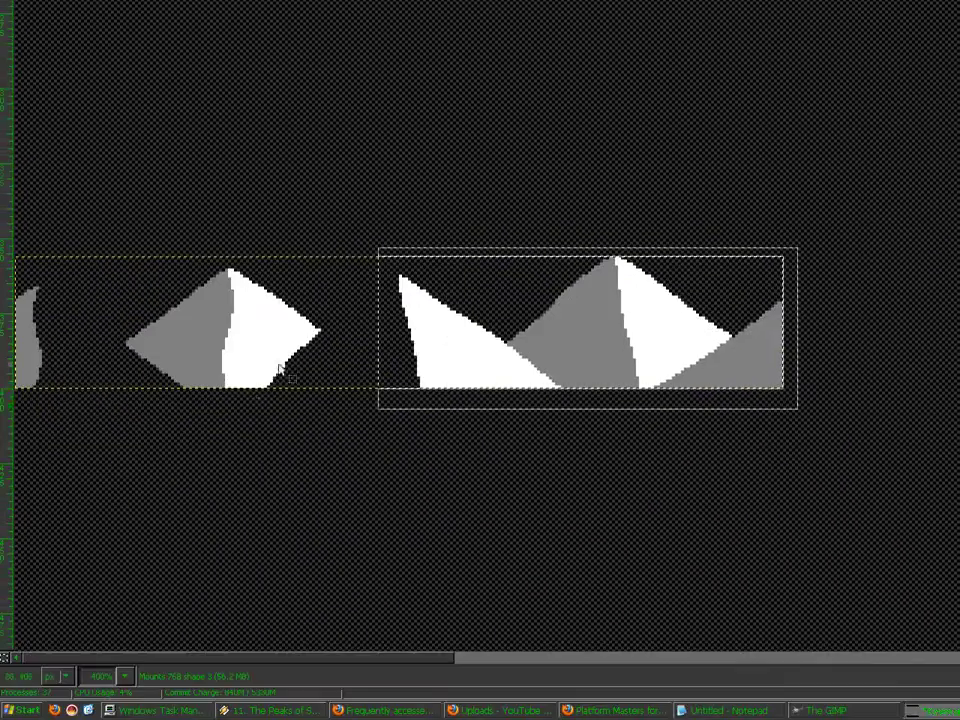
drag(80, 398, 2, 274)
key(Delete)
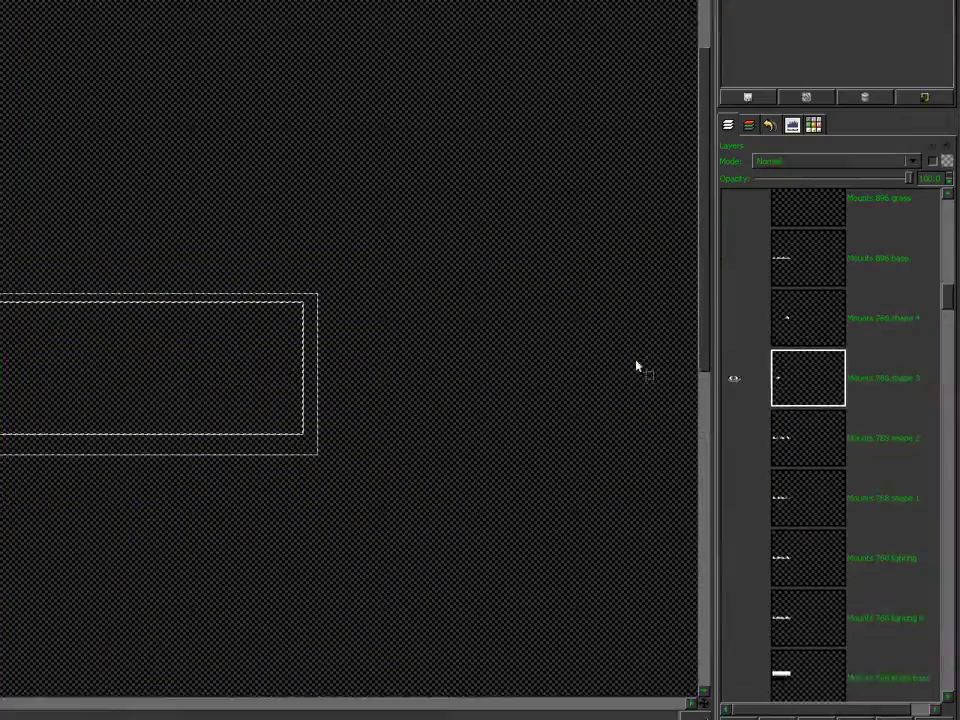
Show only Mounts 768 shape 2 and reduce it to the third mountain by deleting the pieces on both sides of it
click(734, 379)
click(736, 439)
click(808, 439)
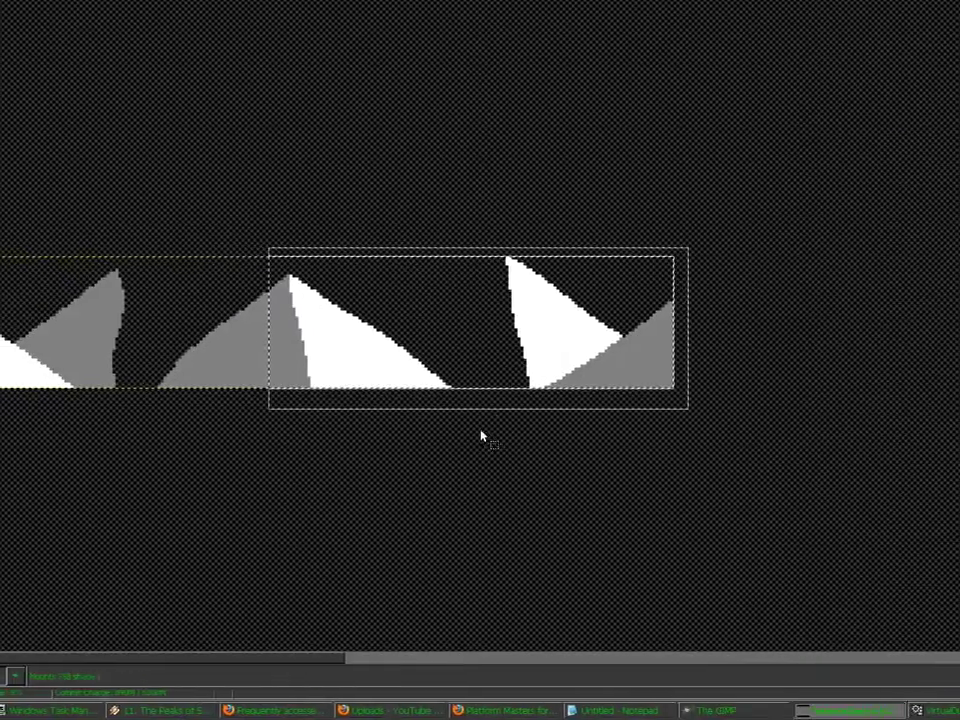
drag(111, 476, 327, 274)
drag(252, 405, 18, 260)
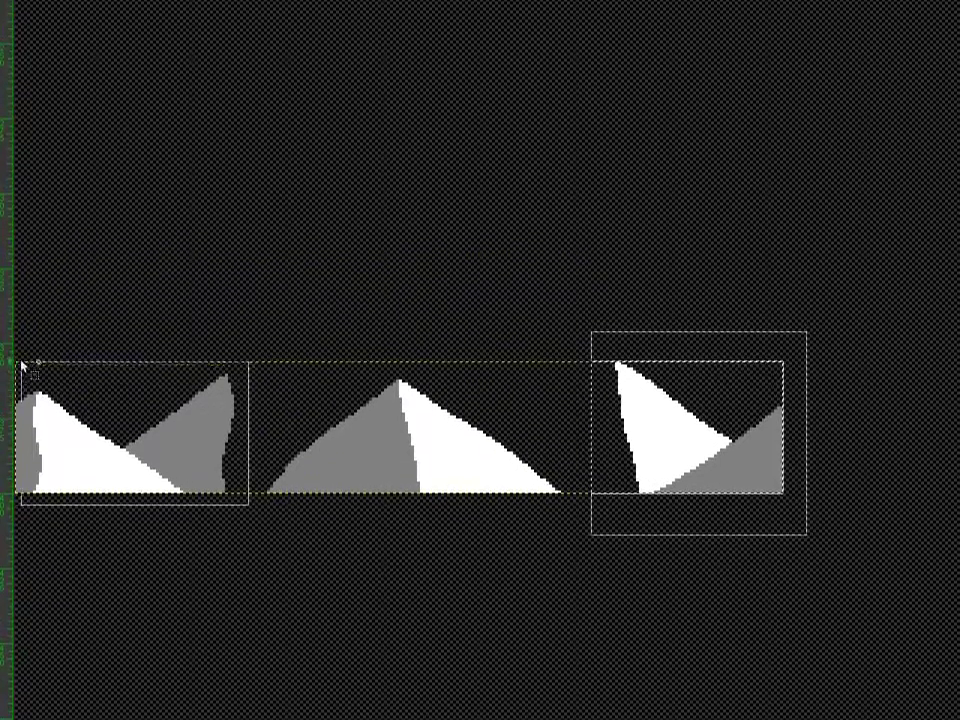
key(Delete)
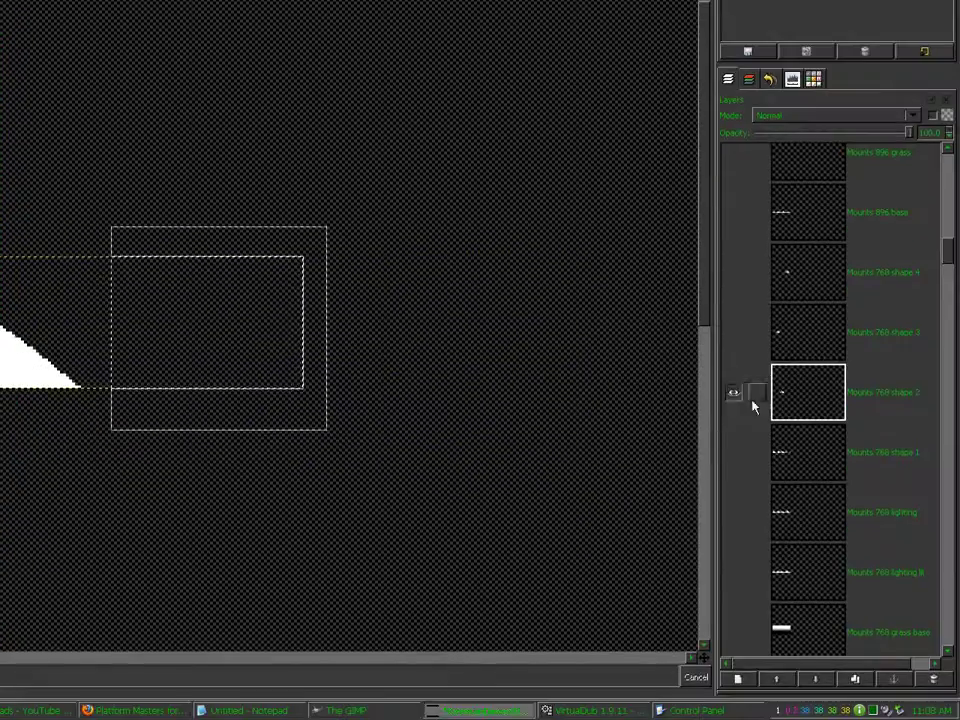
Show only Mounts 768 shape 1 and delete the three middle mountains, keeping the split mountain's pieces at both ends
shift+click(733, 453)
click(787, 453)
click(175, 452)
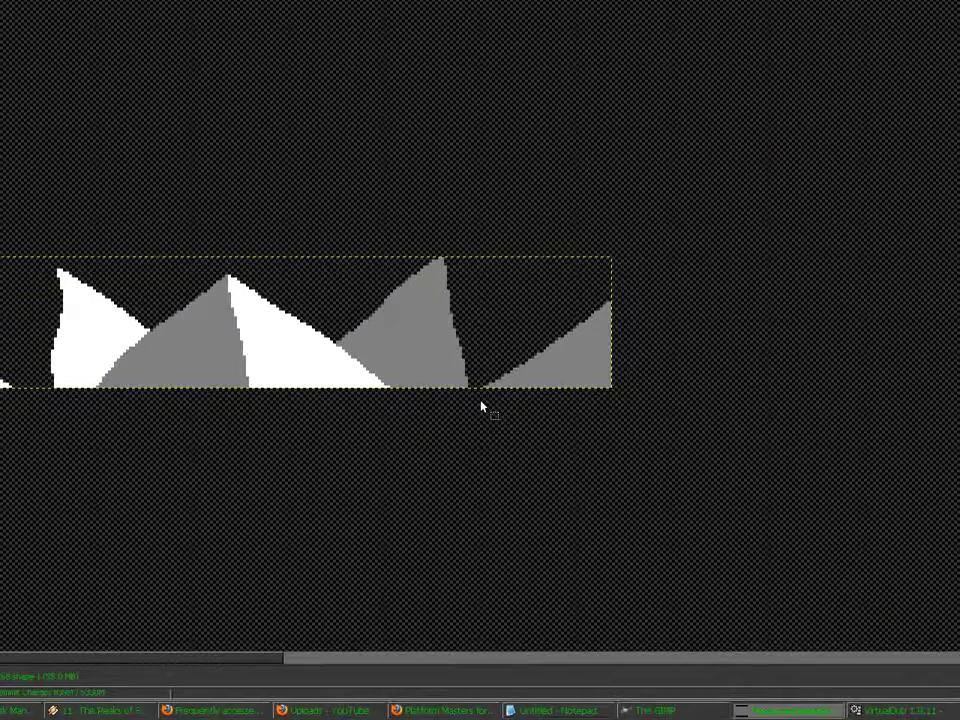
drag(168, 400, 0, 269)
drag(346, 366, 219, 369)
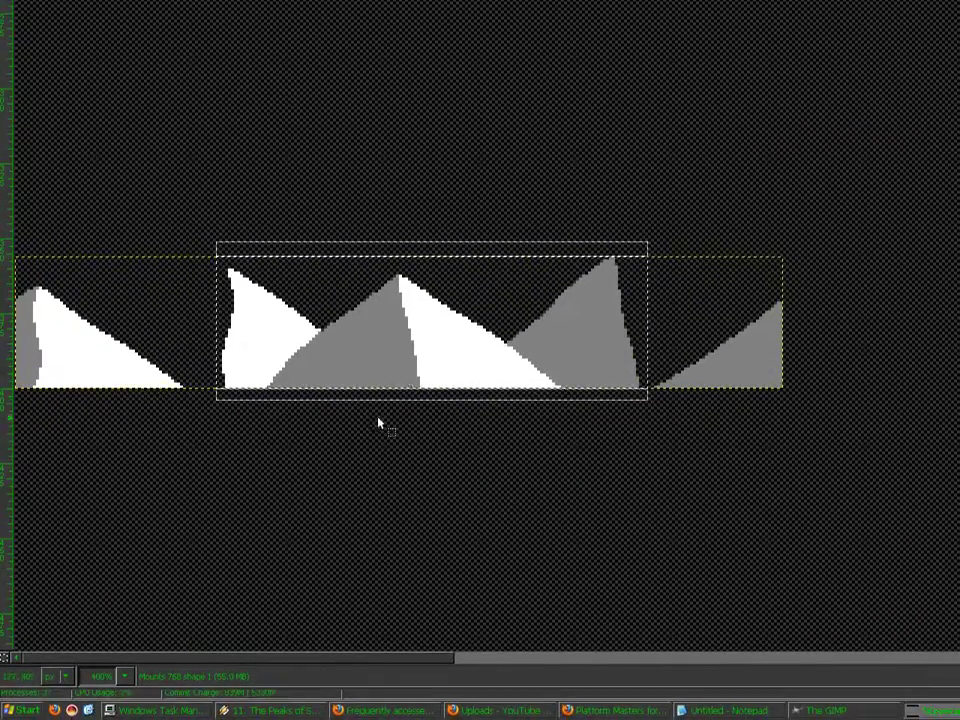
key(Delete)
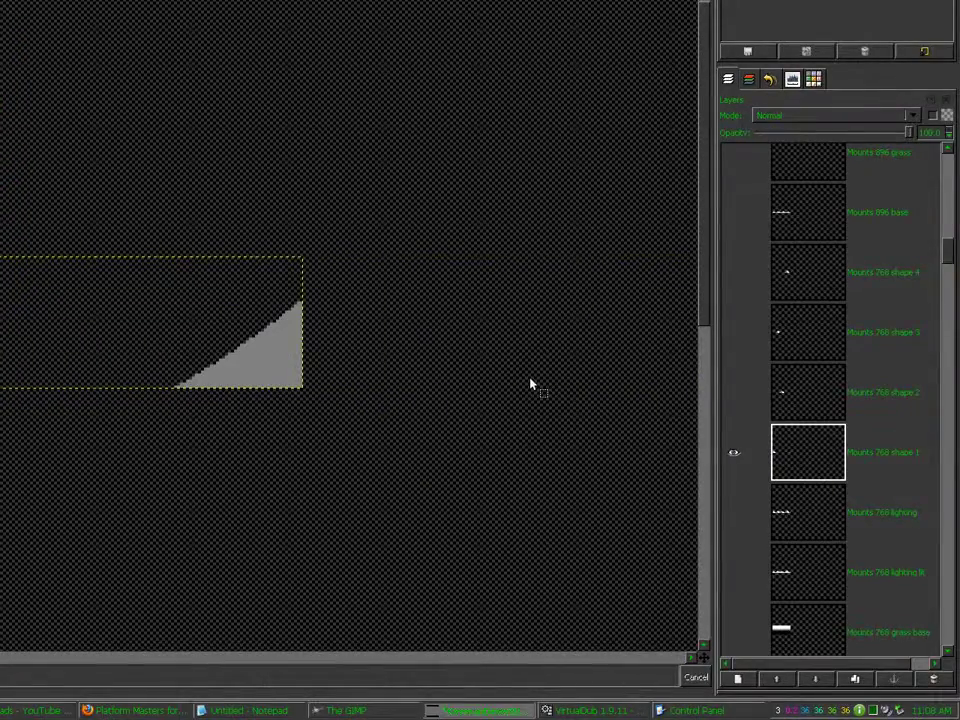
Show Mounts 768 shape 2 as well and bucket-fill both grey parts of the split mountain in Mounts 768 shape 1 with white
click(921, 74)
click(735, 396)
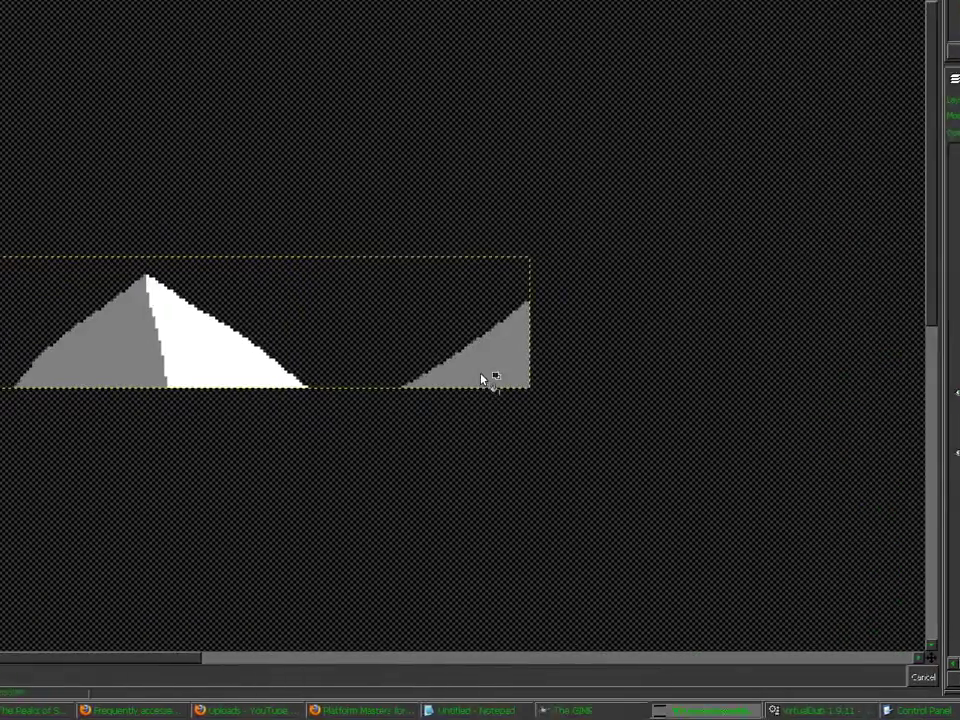
click(253, 375)
click(27, 362)
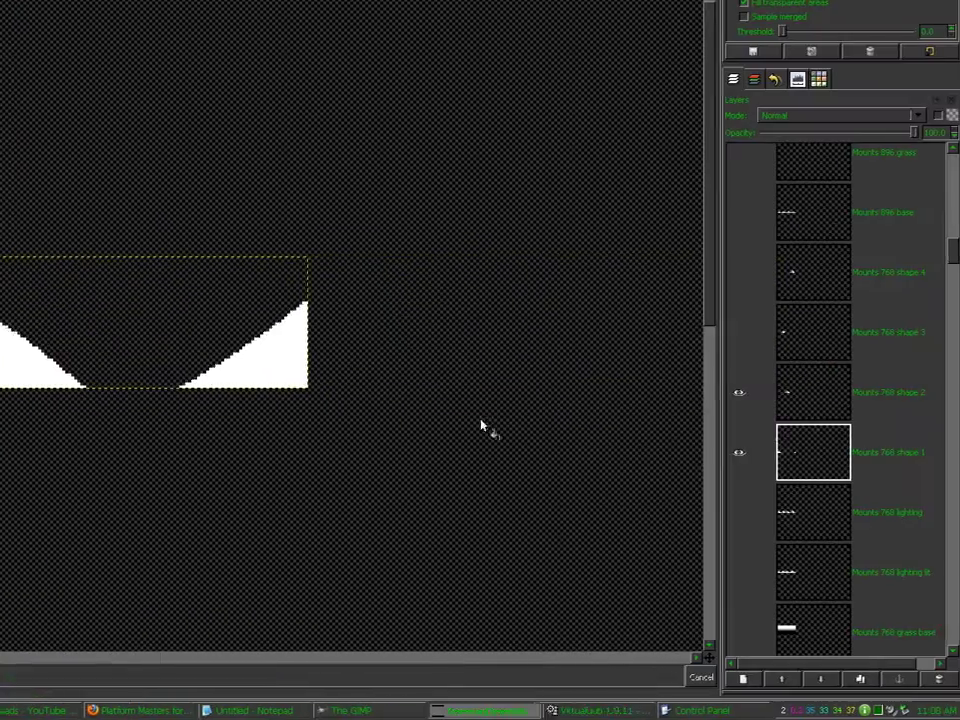
Make Mounts 768 shape 2 the active layer and switch to the Pencil tool
click(822, 401)
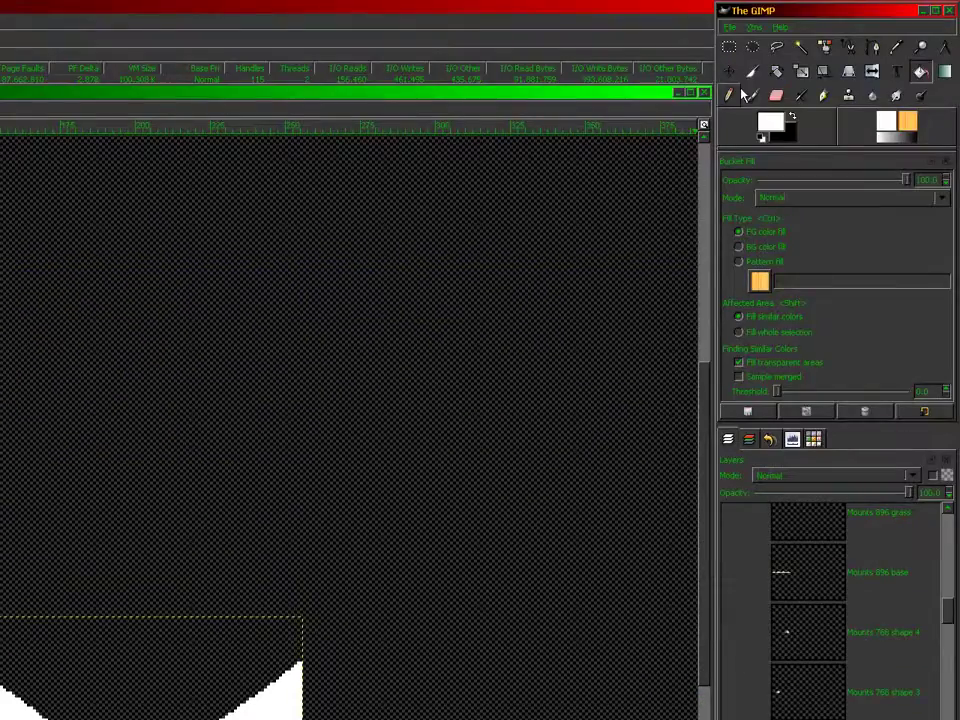
click(731, 100)
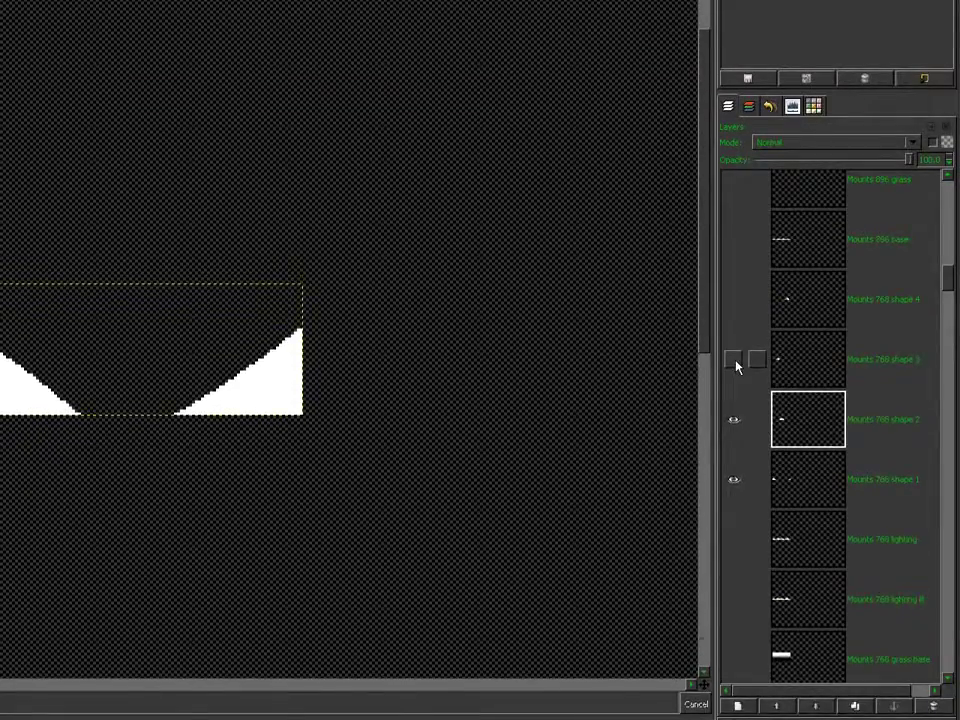
Show only the Mounts 768 shape 3 layer together with the Mounts 768 base layer
shift+click(735, 696)
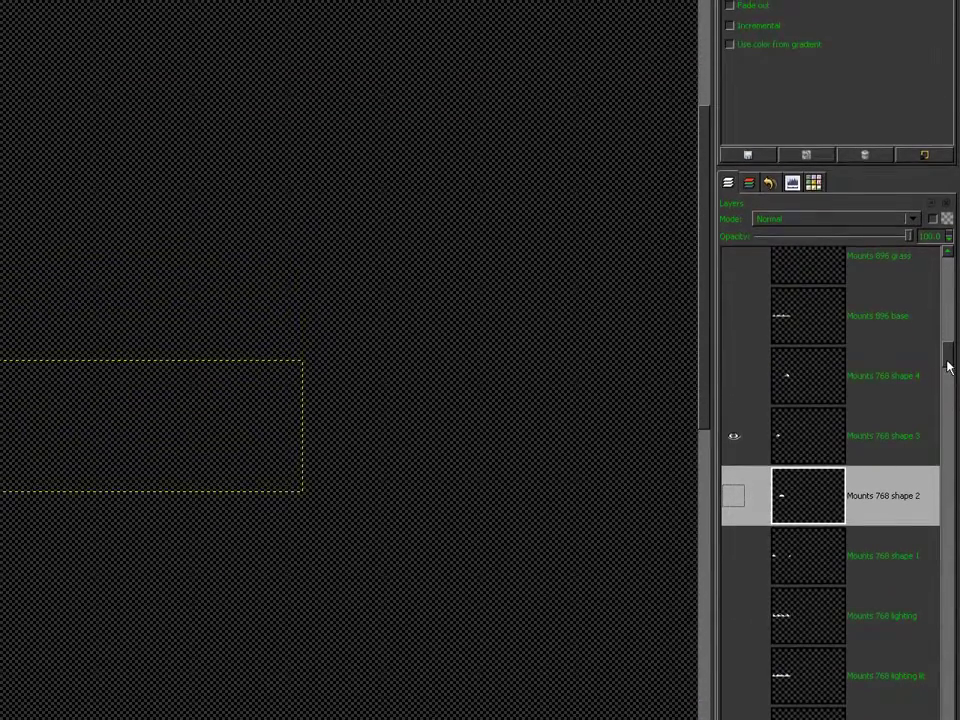
drag(948, 257, 950, 265)
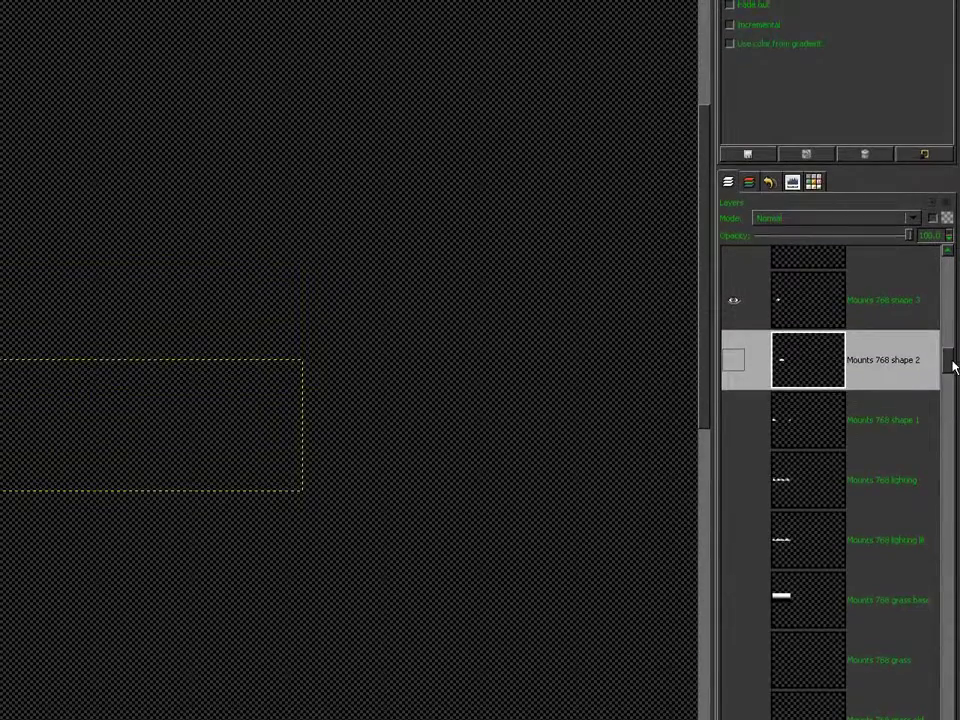
drag(950, 258, 951, 265)
click(735, 548)
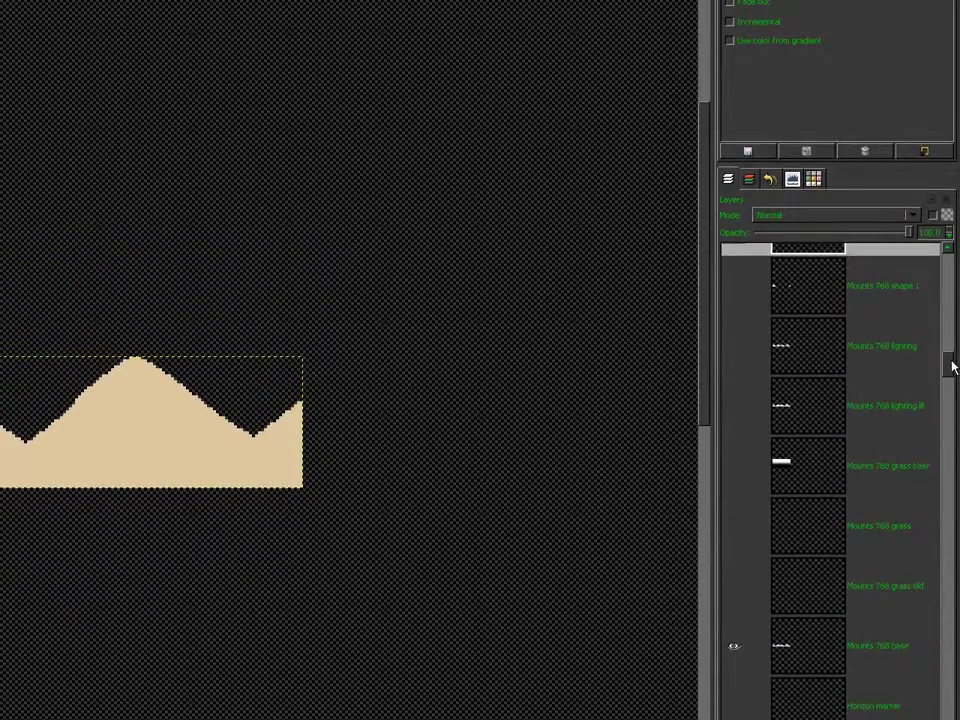
scroll(949, 260, up, 2)
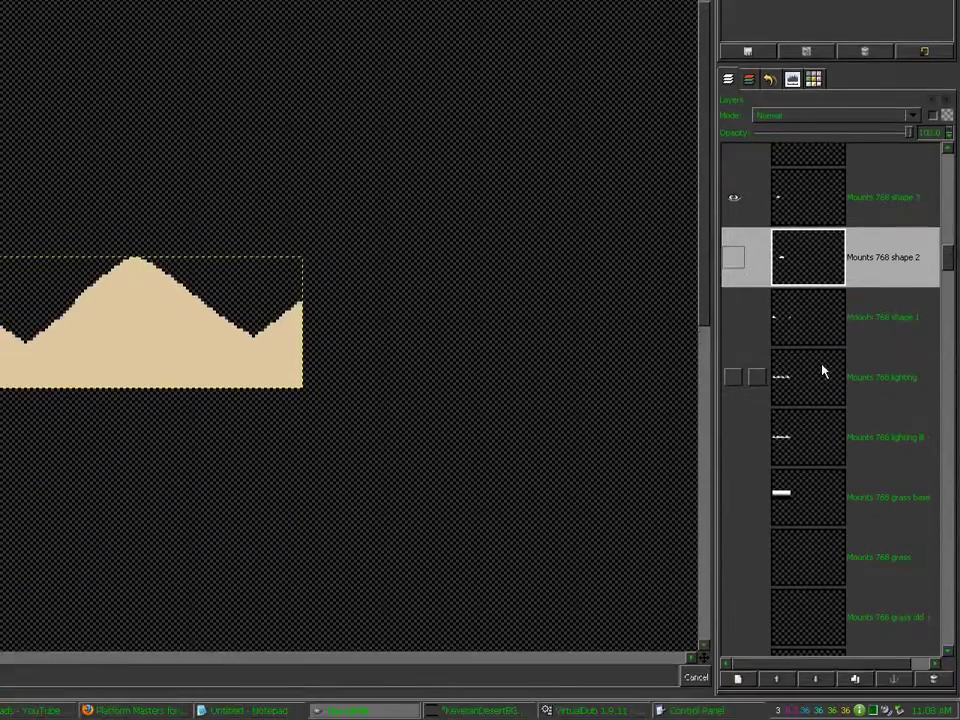
Show only the Mounts 768 lighting layer and rename it Mounts 768 lighting old
click(733, 378)
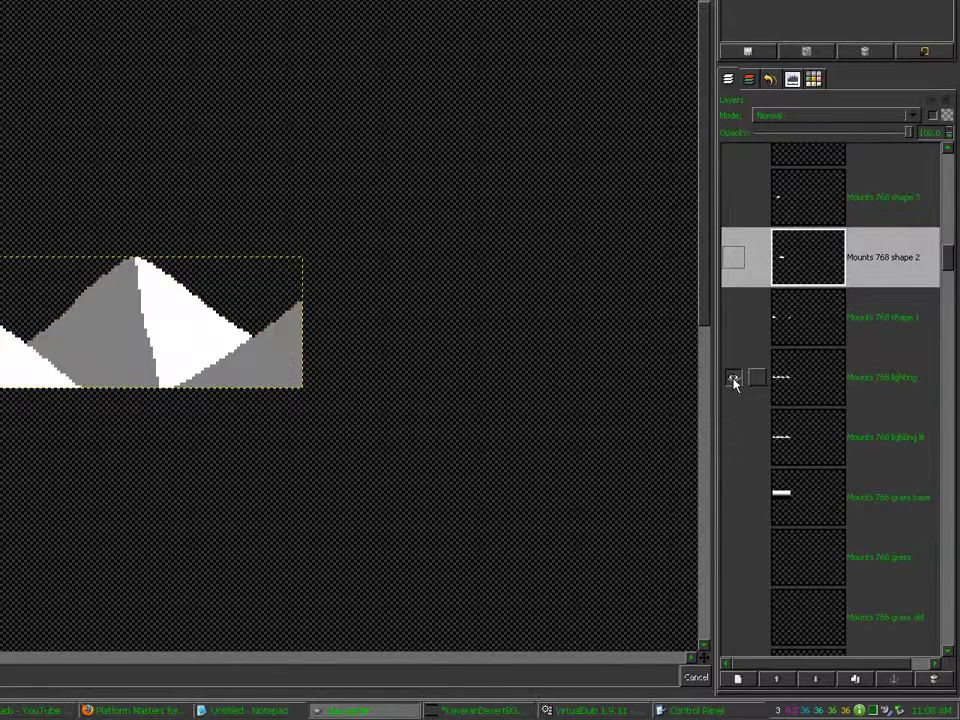
click(797, 378)
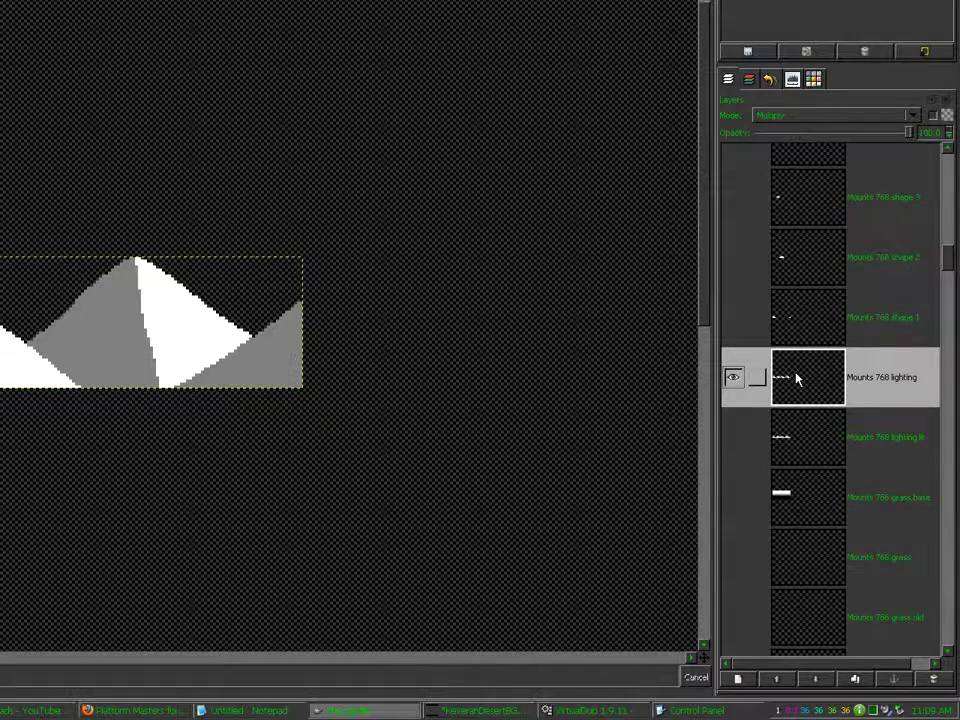
double_click(808, 386)
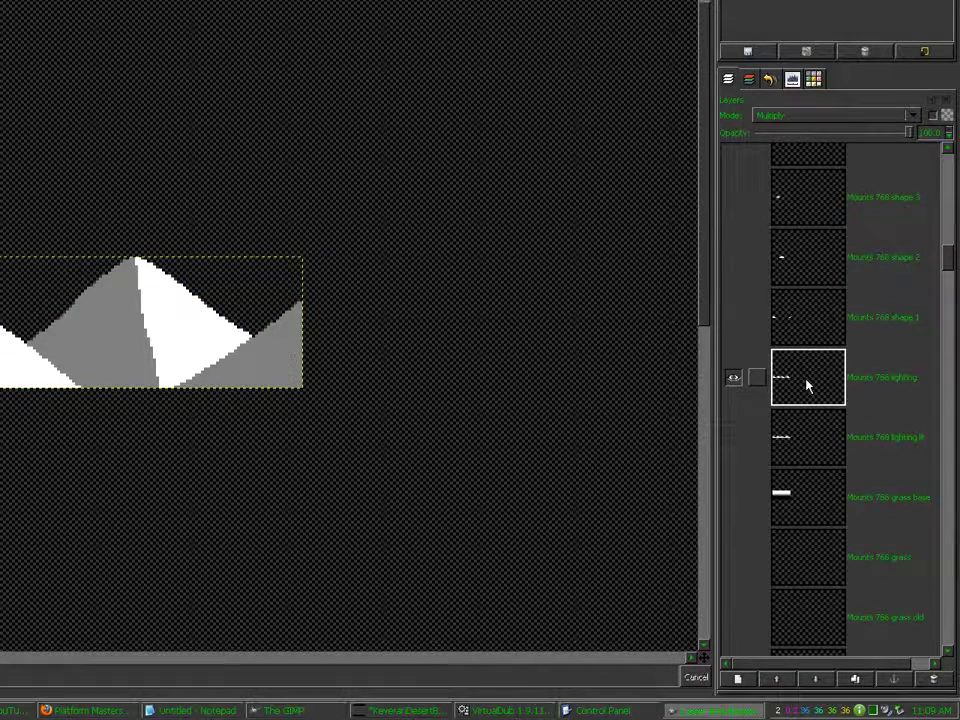
key(Return)
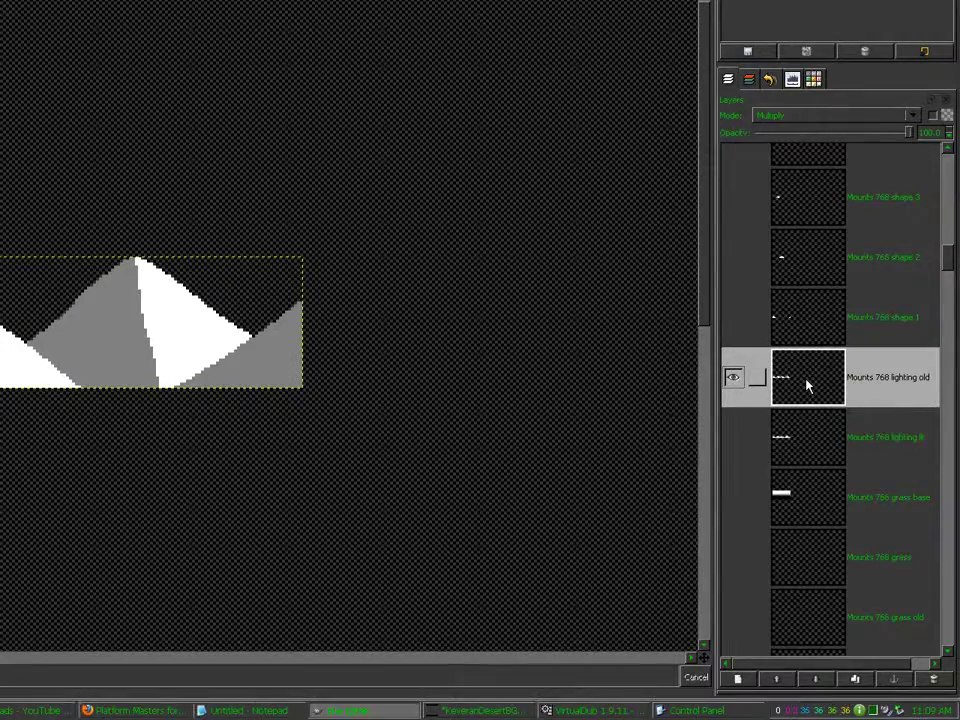
Rename the Mounts 896 lighting layer as Mounts 896 lighting old
scroll(947, 367, up, 10)
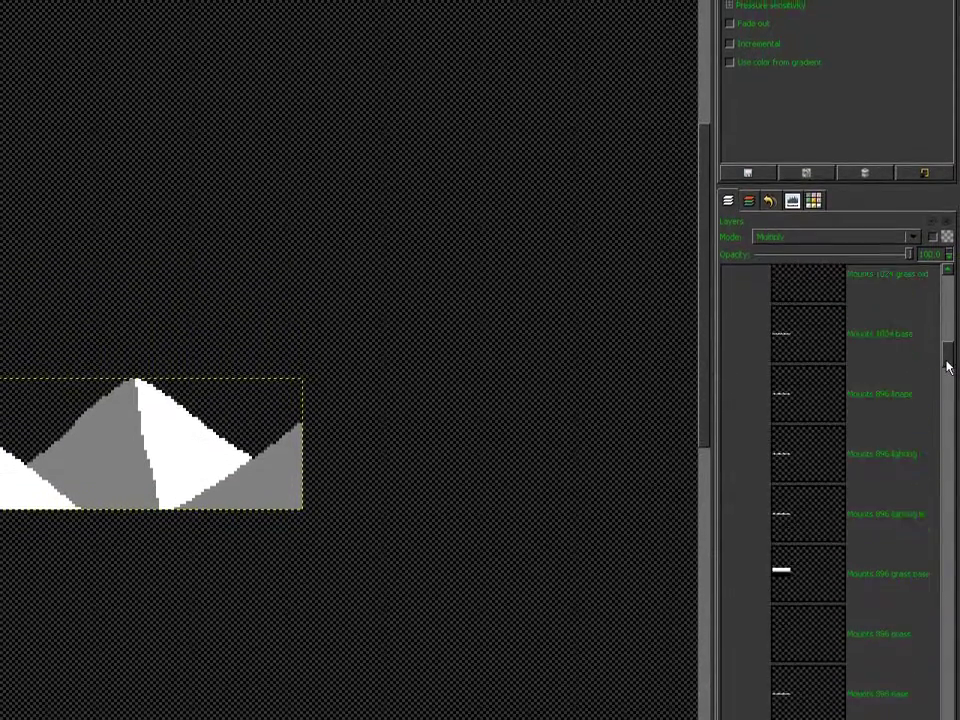
click(815, 455)
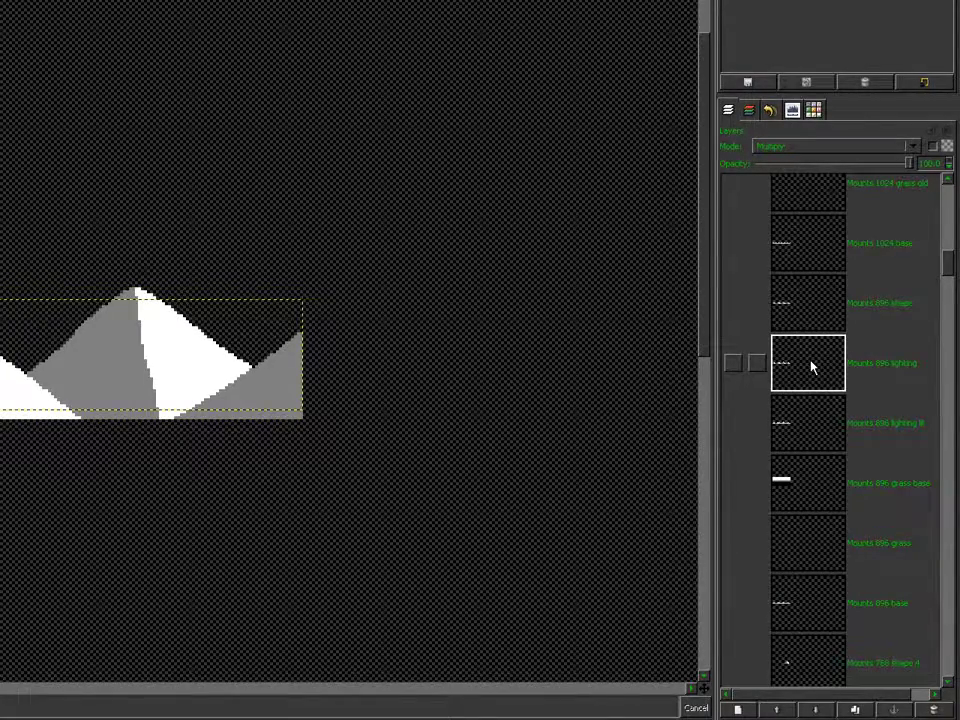
click(812, 367)
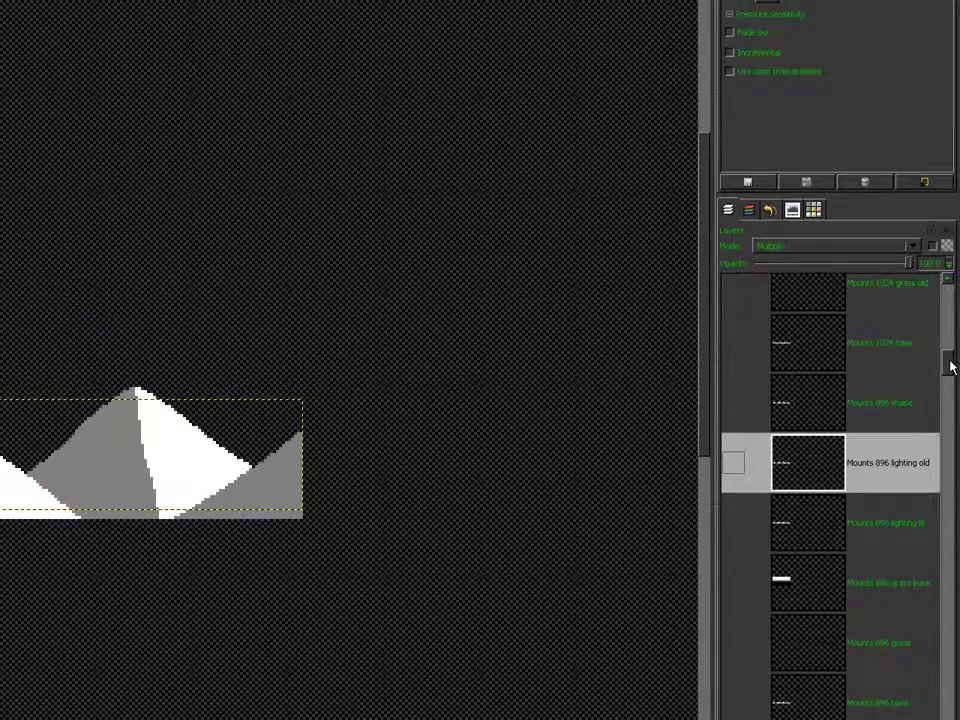
Rename the Mounts 1024 lighting layer as Mounts 1024 lighting old
scroll(949, 368, up, 3)
drag(951, 366, 951, 357)
click(786, 473)
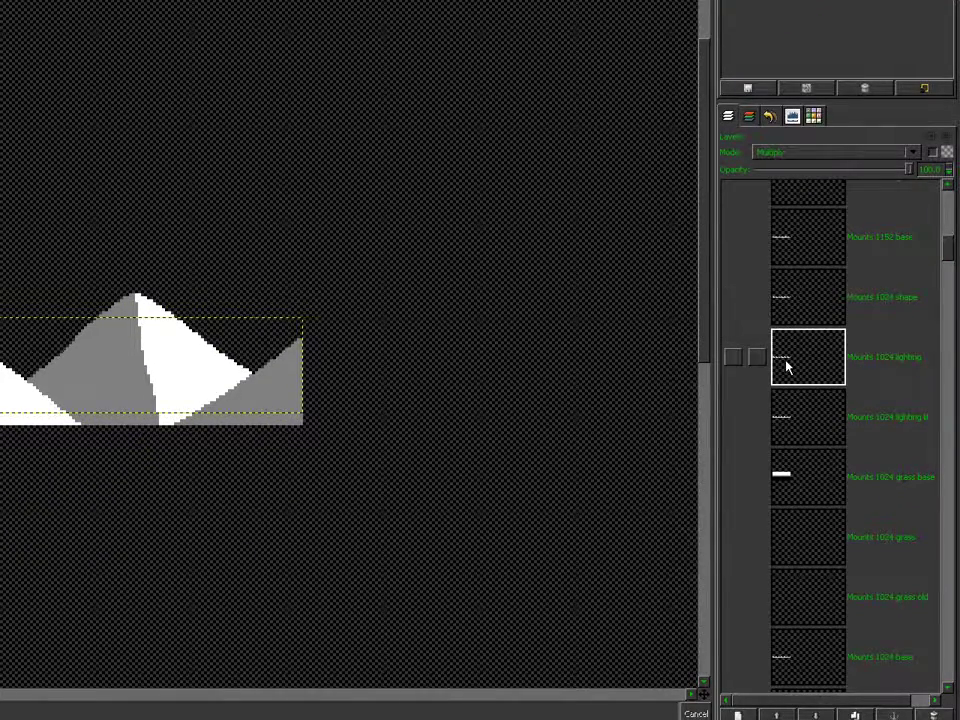
click(787, 367)
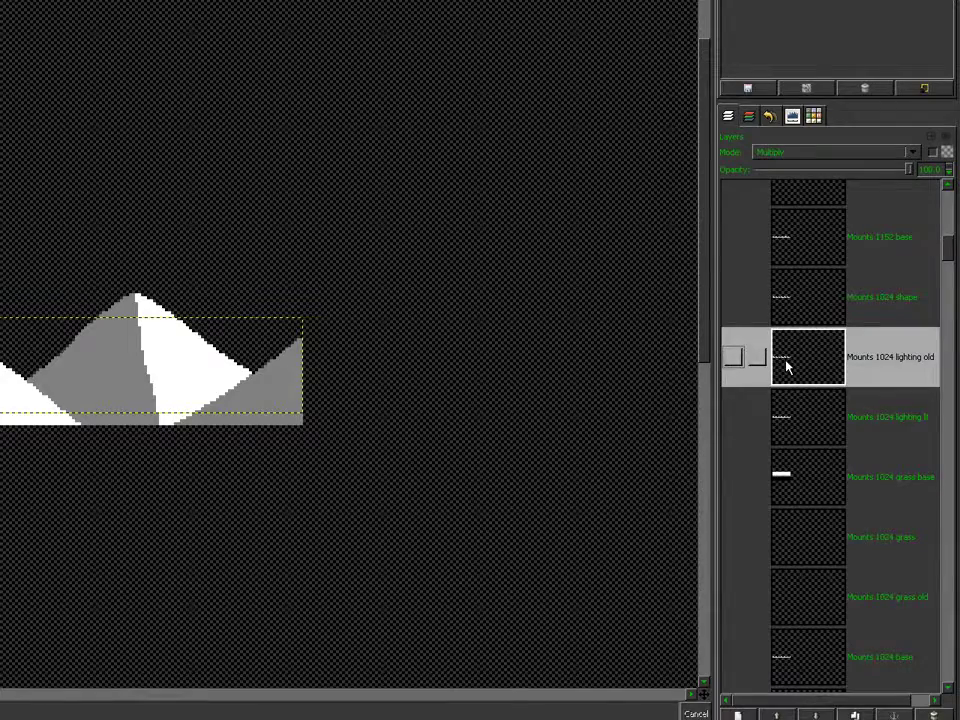
Rename the Mounts 1152 lighting layer as Mounts 1152 lighting old
scroll(948, 274, down, 5)
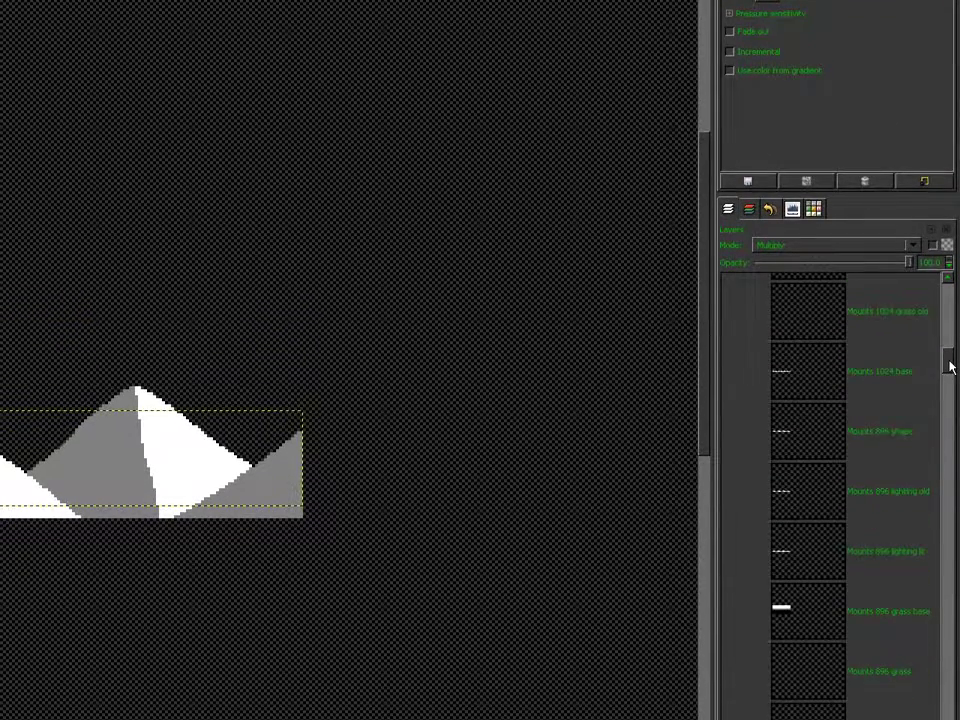
scroll(951, 367, up, 8)
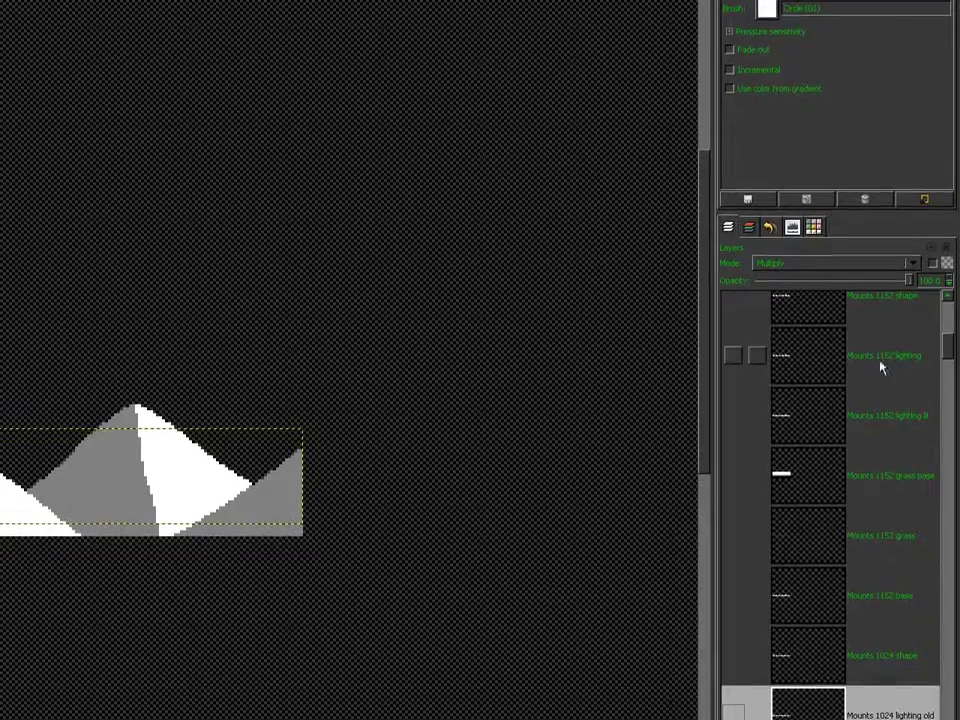
click(822, 368)
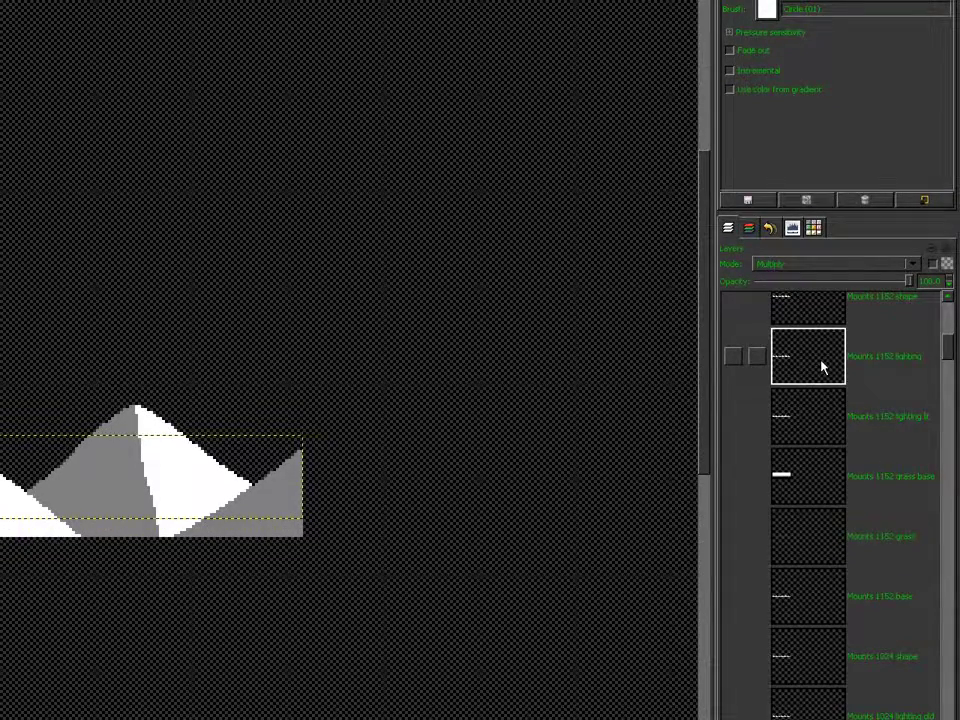
click(822, 368)
Rename the Mounts 1280 lighting layer as Mounts 1280 lighting old
scroll(948, 364, up, 4)
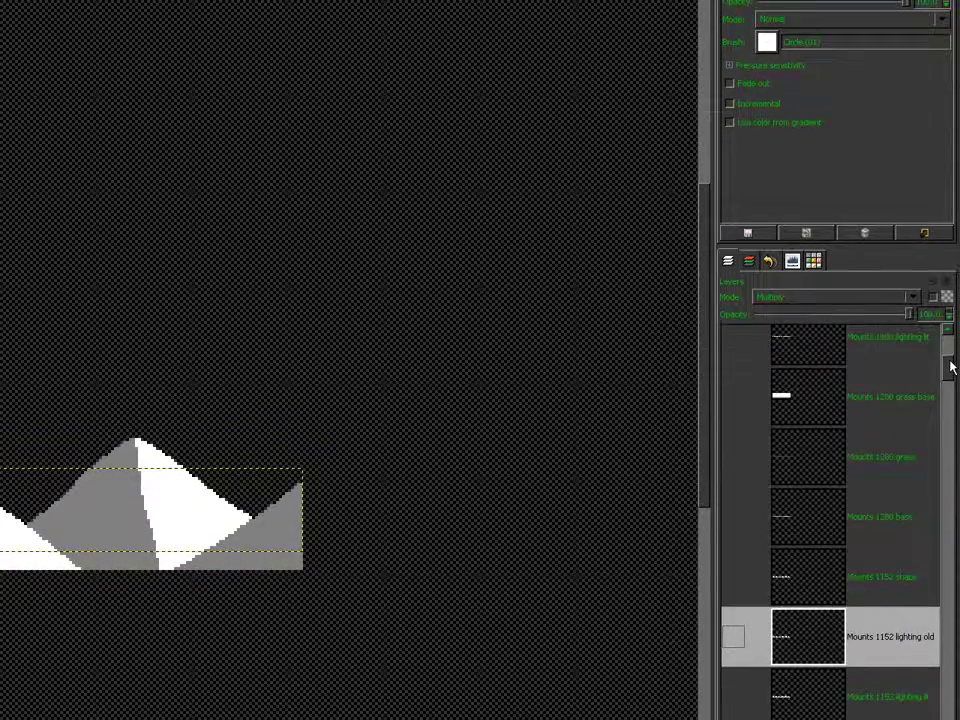
scroll(951, 367, up, 2)
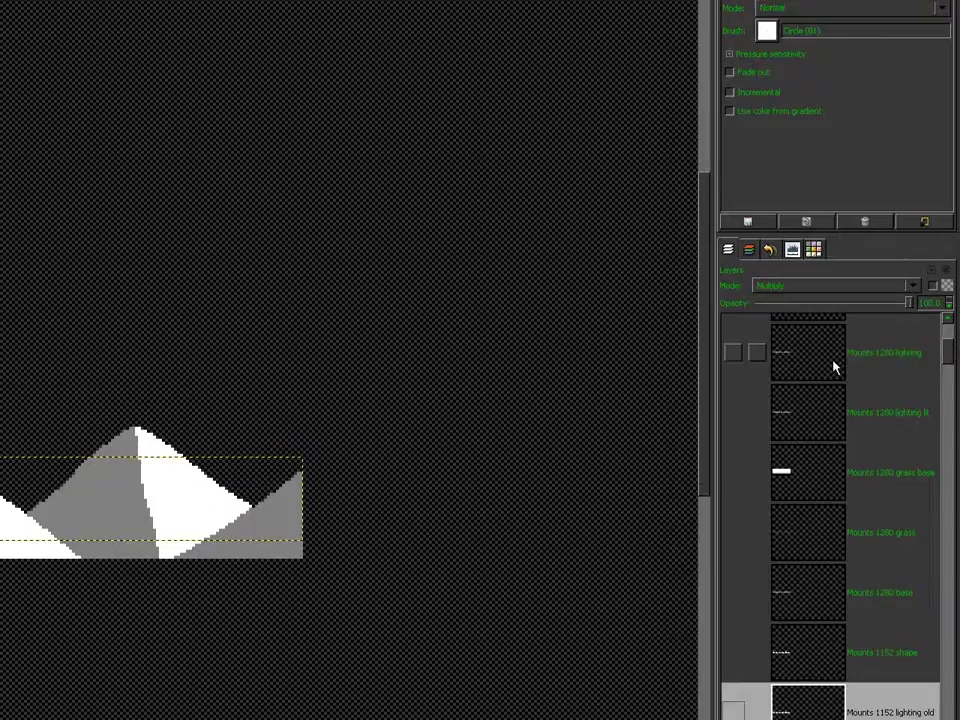
click(835, 379)
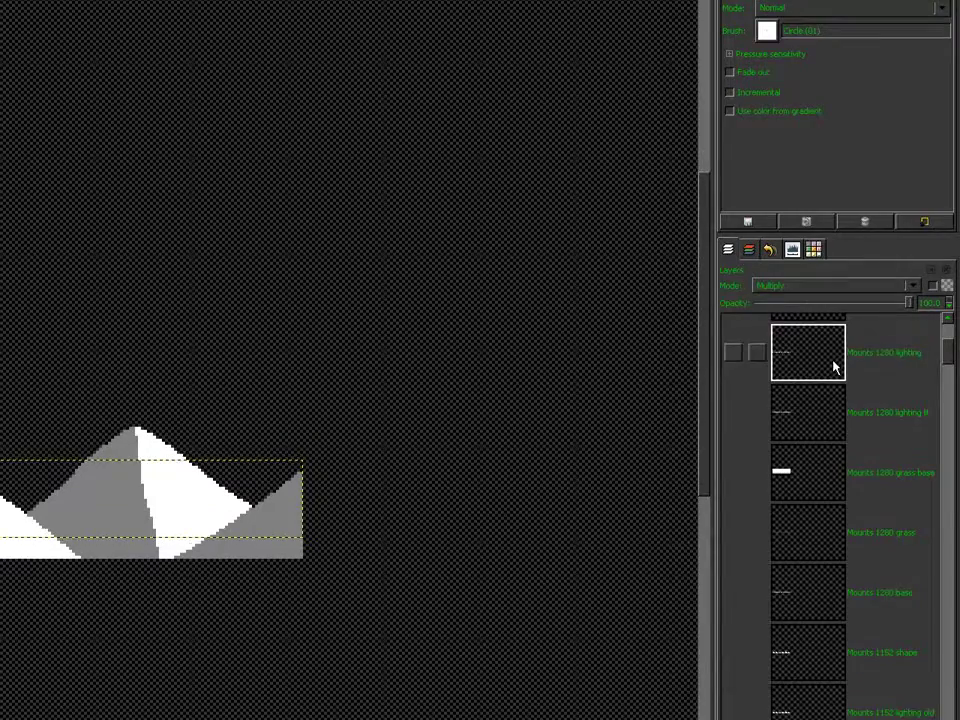
click(835, 367)
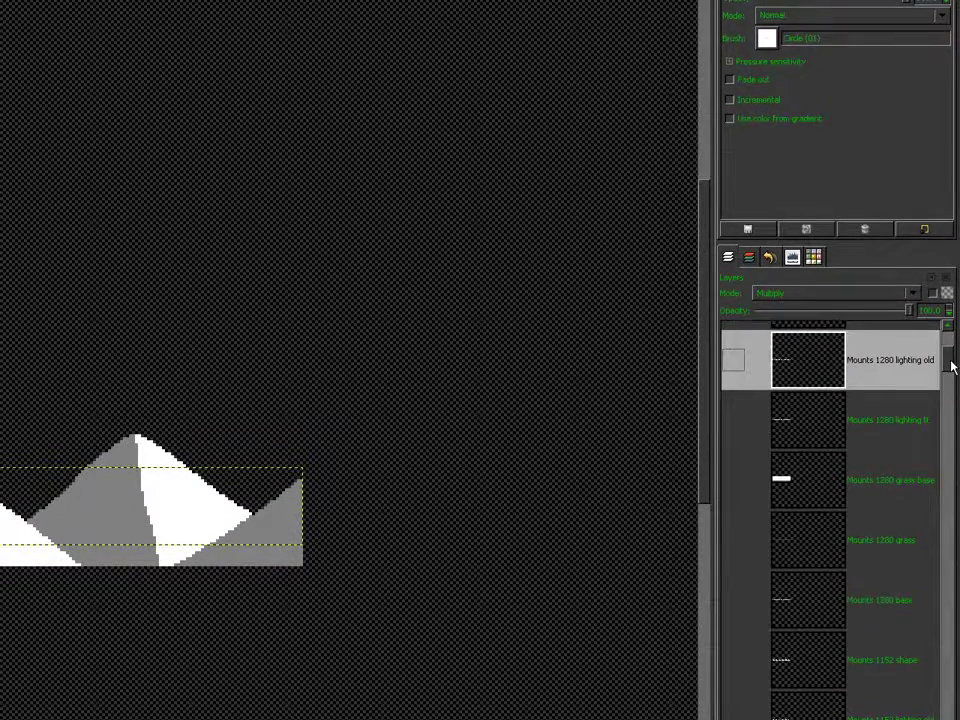
Show only the Mounts 768 base and Mounts 768 shape 3 layers, and make shape 3 the active layer
scroll(951, 367, up, 5)
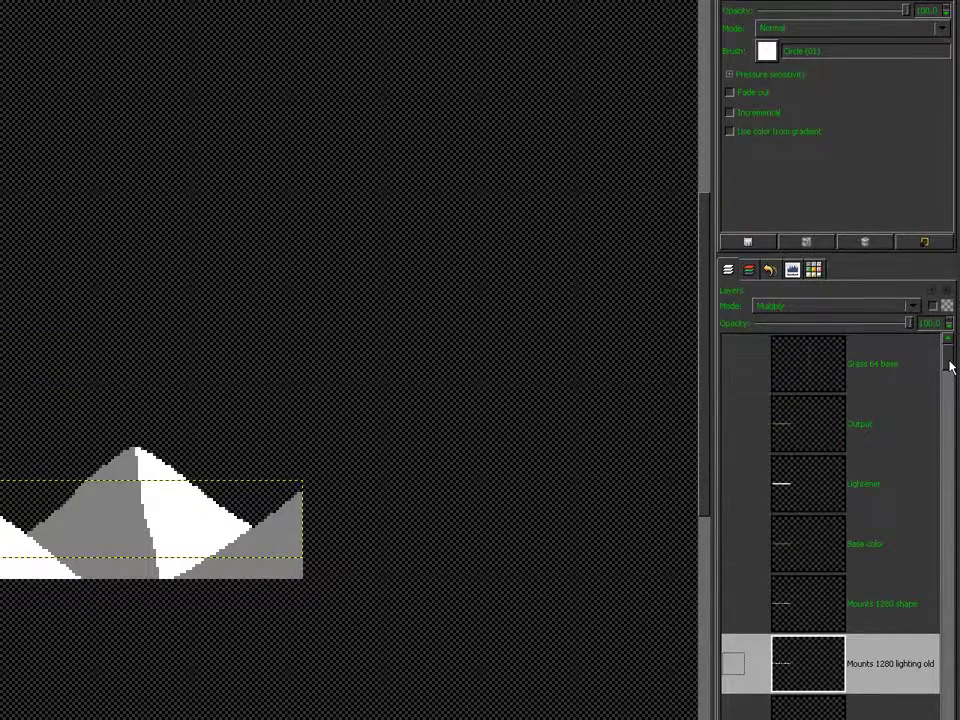
scroll(951, 367, down, 5)
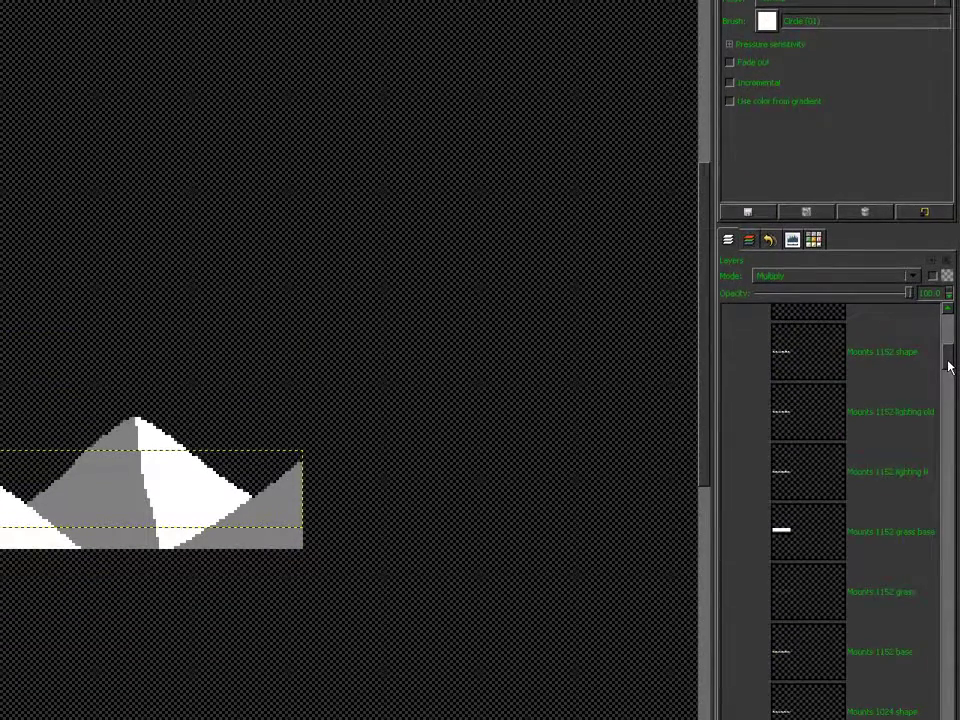
scroll(949, 367, down, 5)
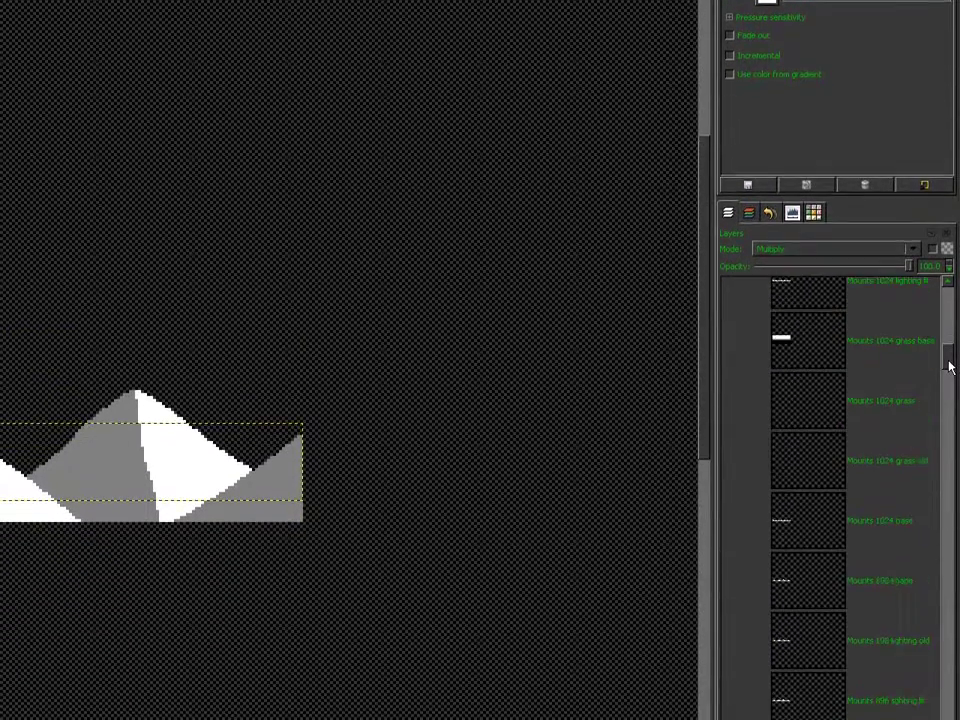
scroll(949, 367, down, 10)
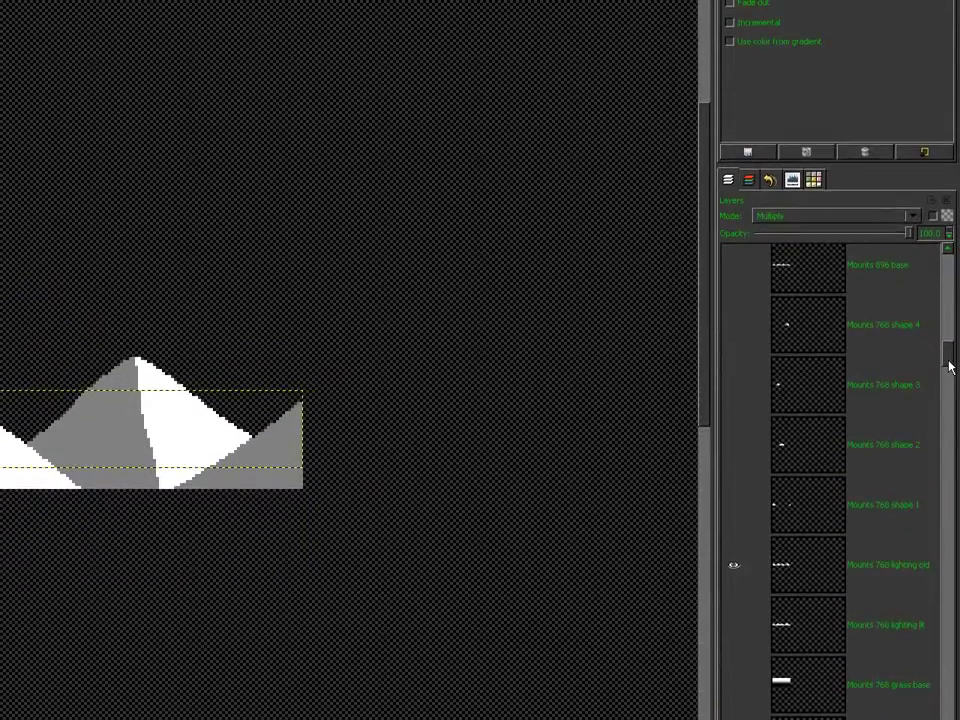
scroll(949, 276, down, 3)
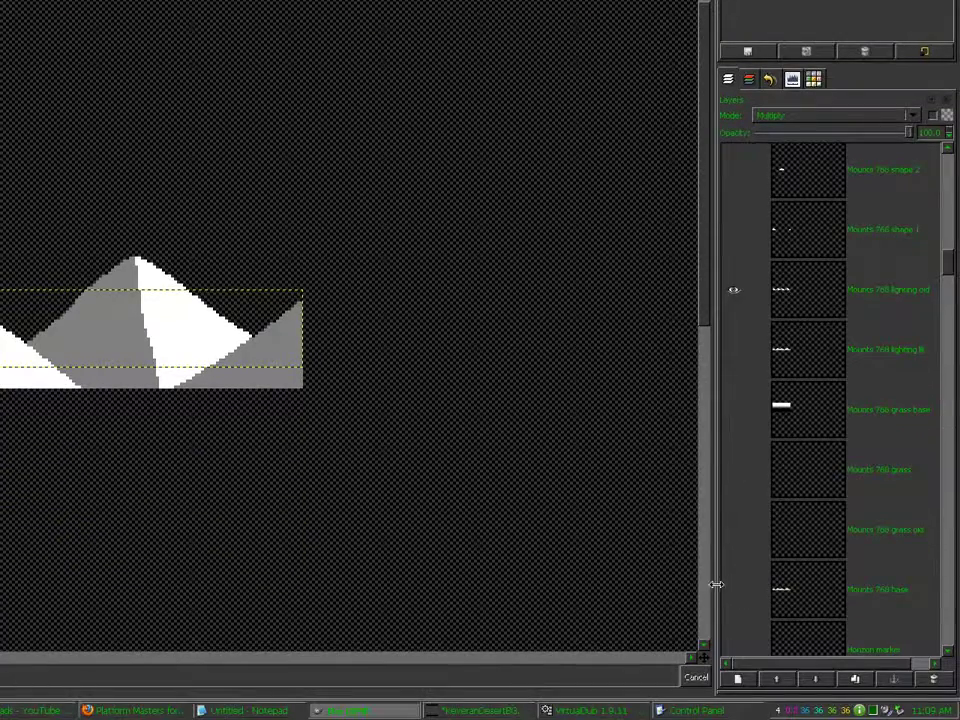
shift+click(733, 588)
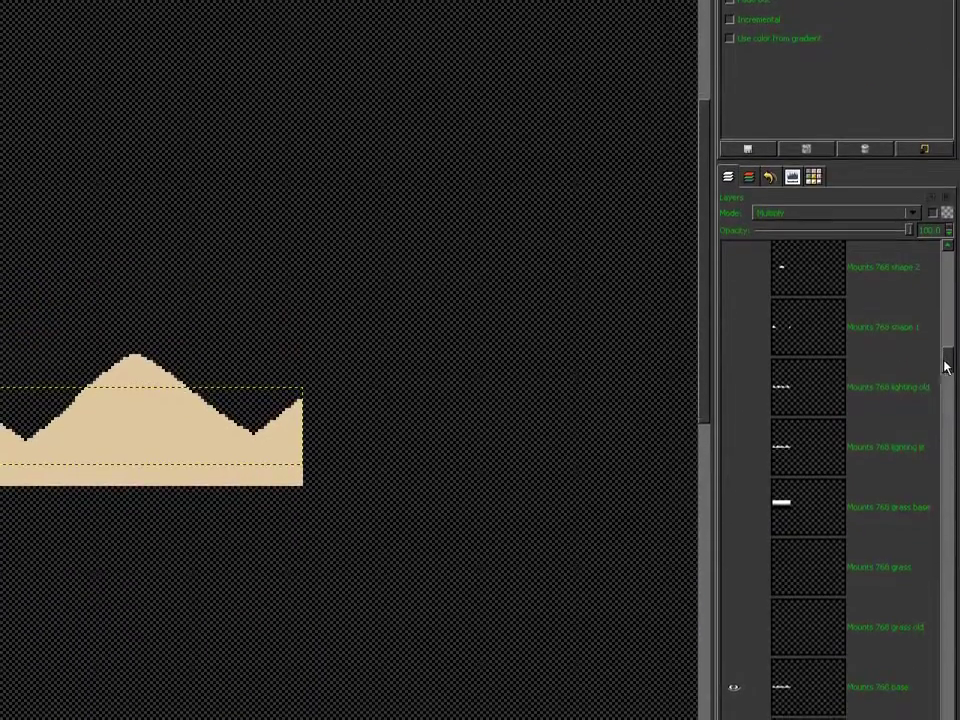
scroll(943, 368, up, 5)
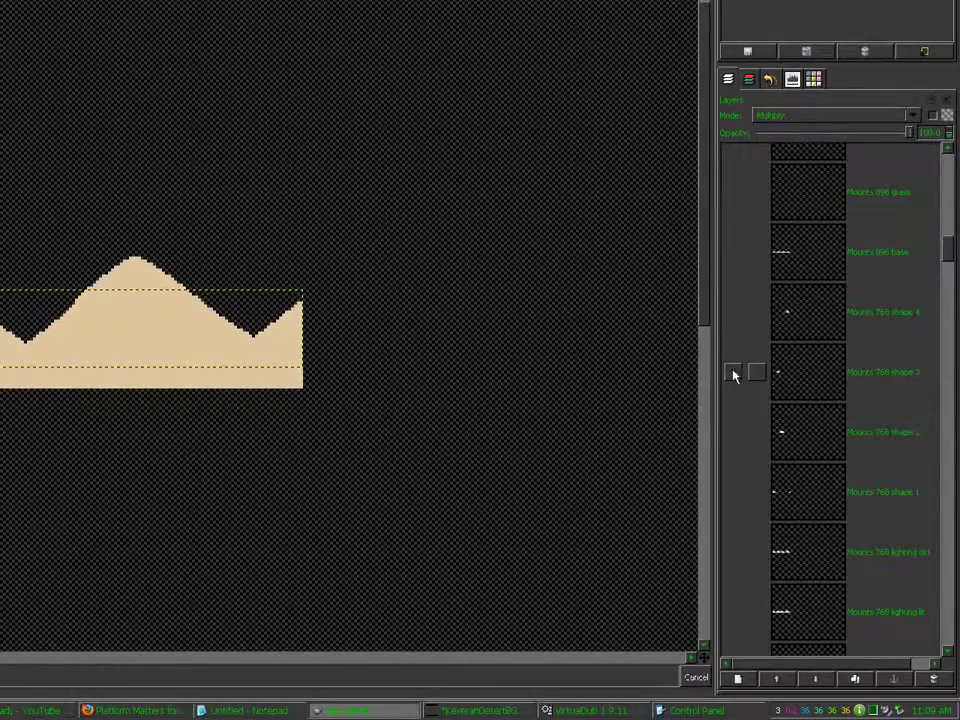
click(797, 376)
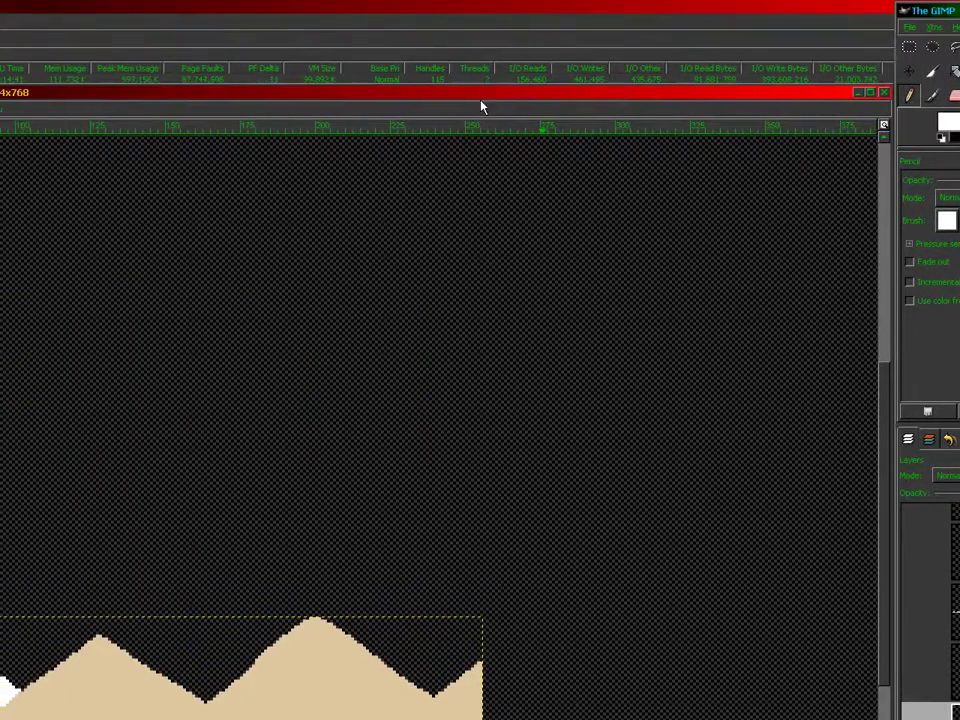
Save the KeveranDesertBGMounts base.xcf image
click(481, 96)
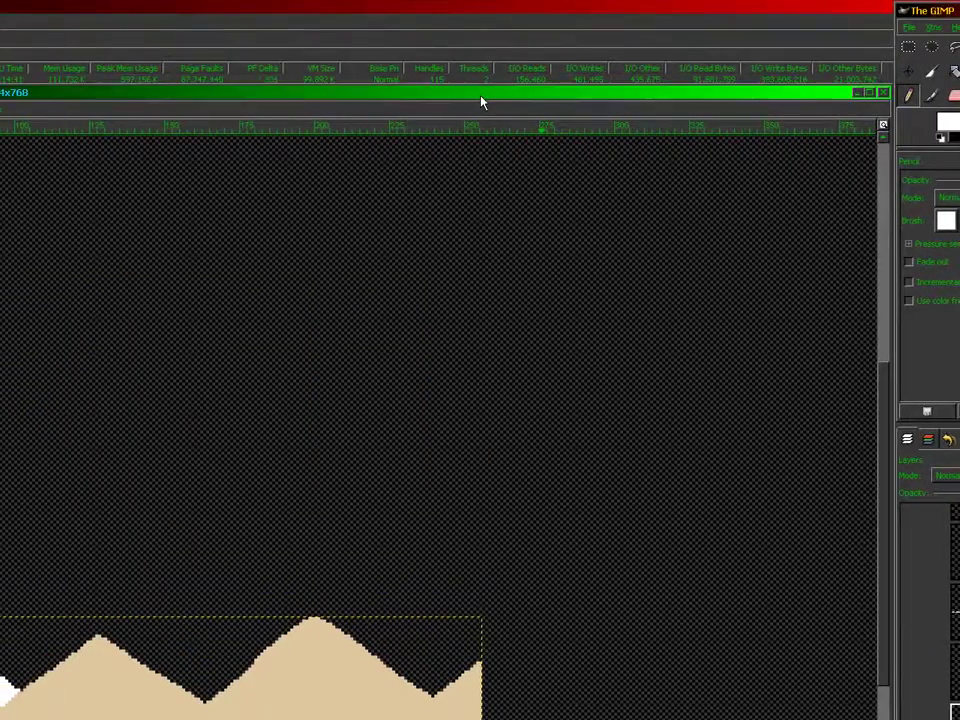
key(plus)
key(plus)
key(plus)
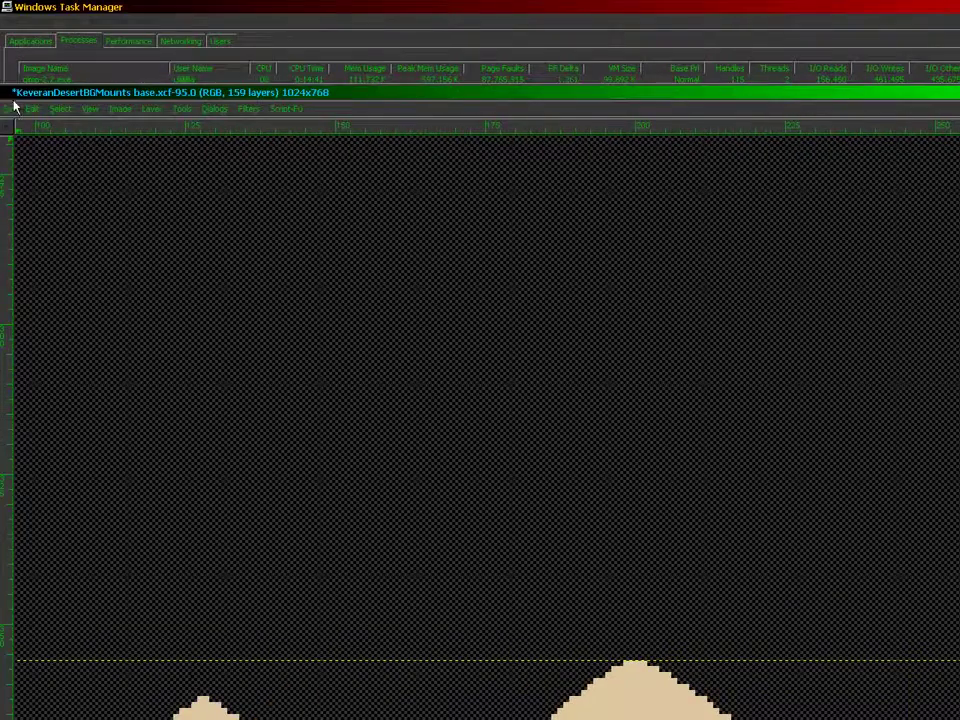
click(10, 107)
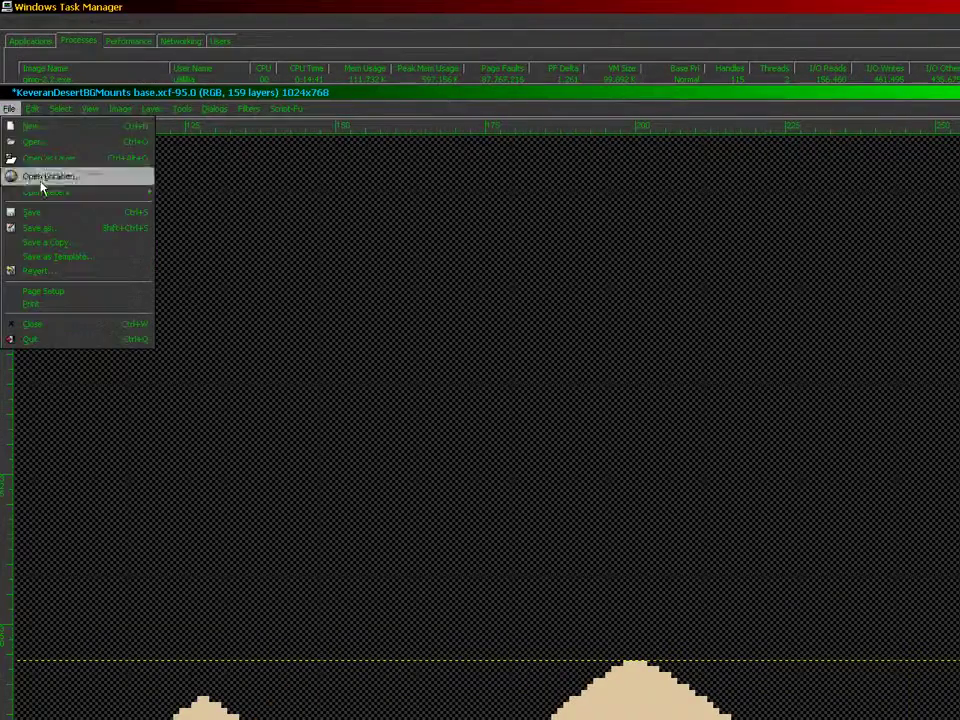
click(53, 213)
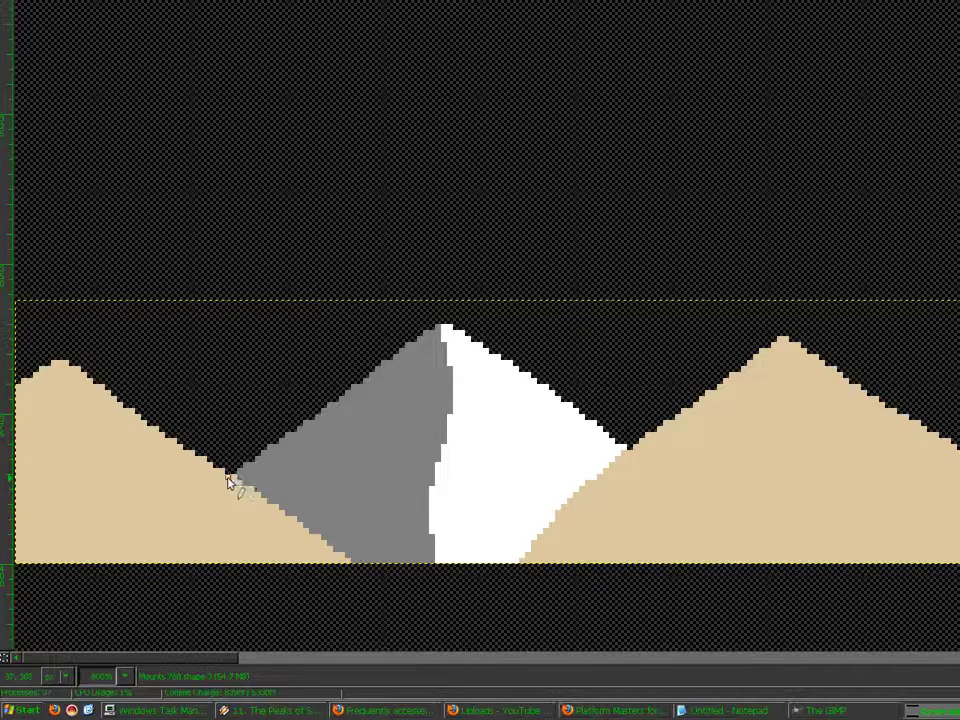
Draw with the Pencil at the left foot of the grey and white mountain on the Mounts 768 shape 3 layer
drag(234, 477, 210, 490)
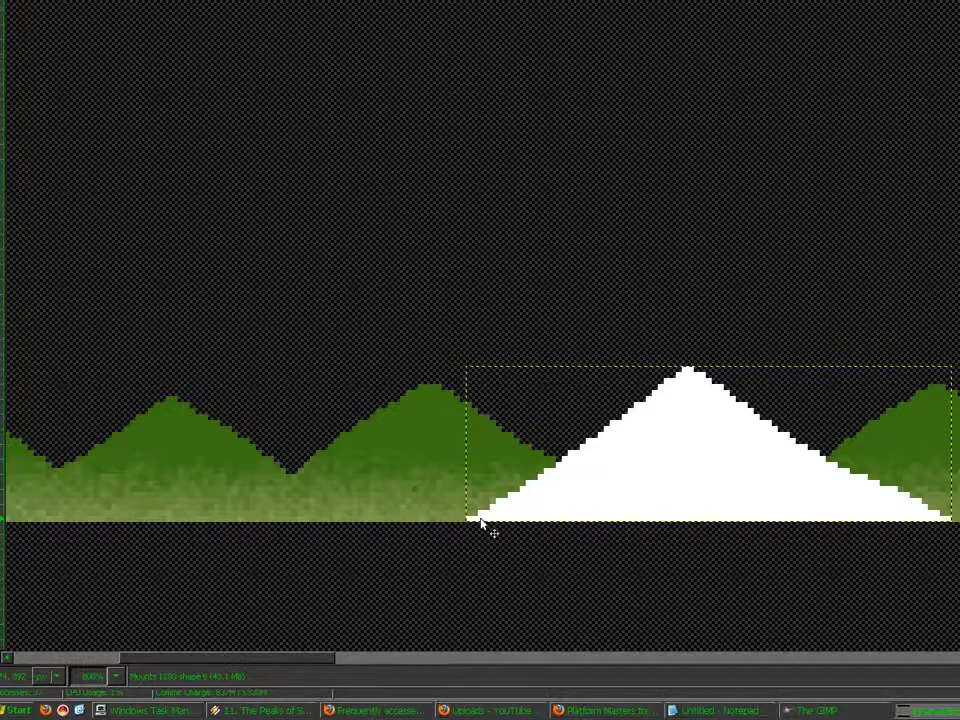
Move the Mounts 1280 shape 6, shape 5 and shape 4 layers to the image's left edge, 9 pixels higher
click(481, 522)
drag(481, 522, 33, 468)
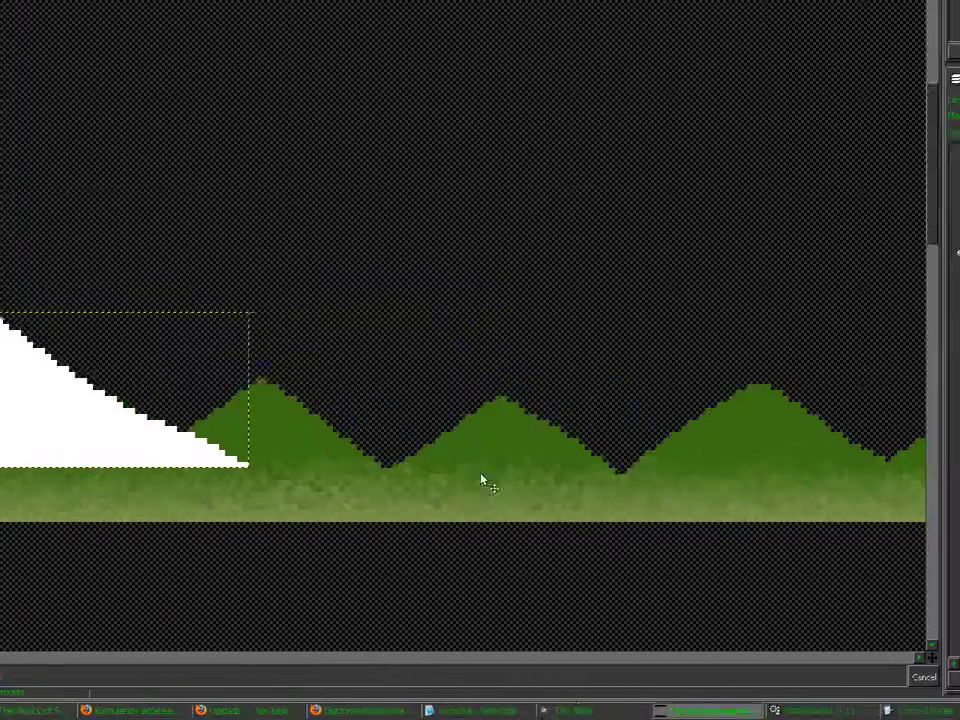
click(802, 362)
drag(480, 503, 132, 445)
click(798, 377)
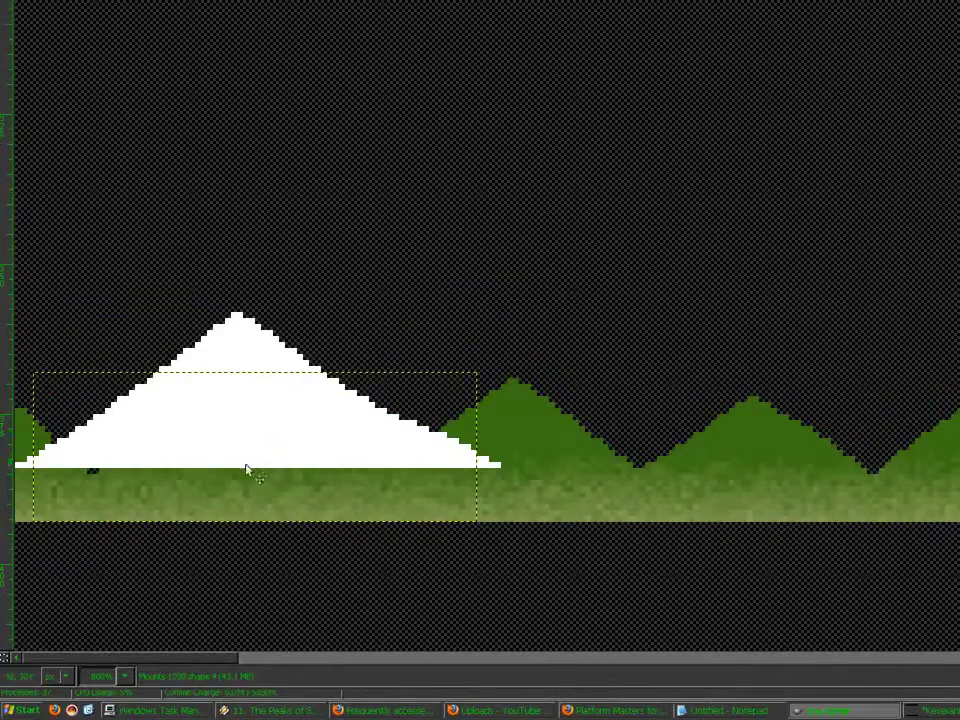
drag(247, 464, 231, 411)
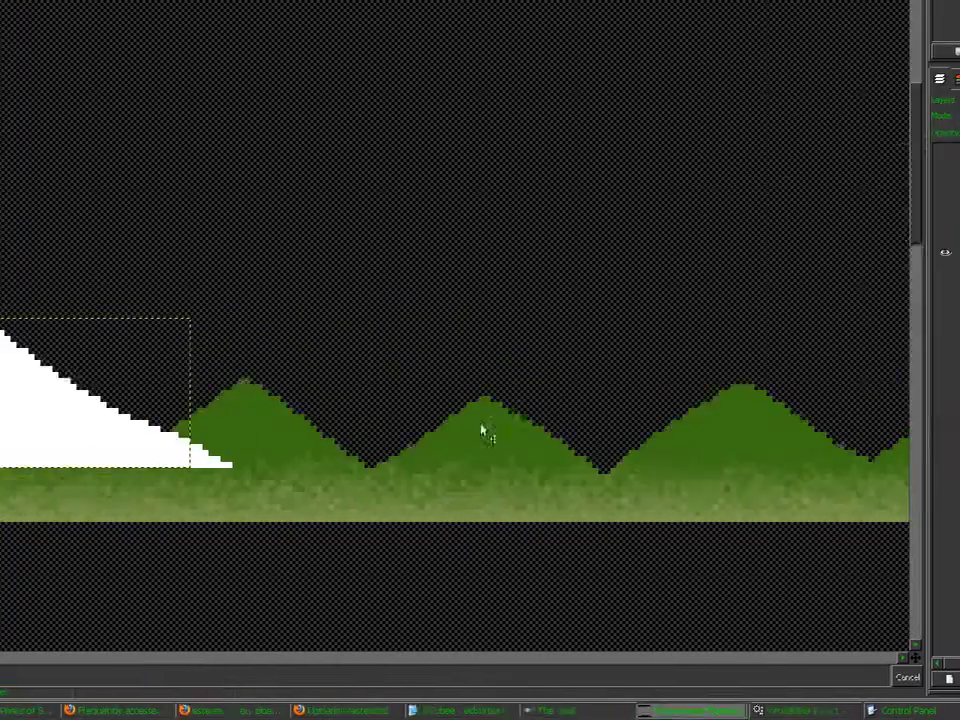
Move the Mounts 1280 shape 3, shape 2 and shape 1 layers to the image's left edge, 9 pixels higher
click(806, 441)
drag(460, 500, 64, 444)
click(800, 490)
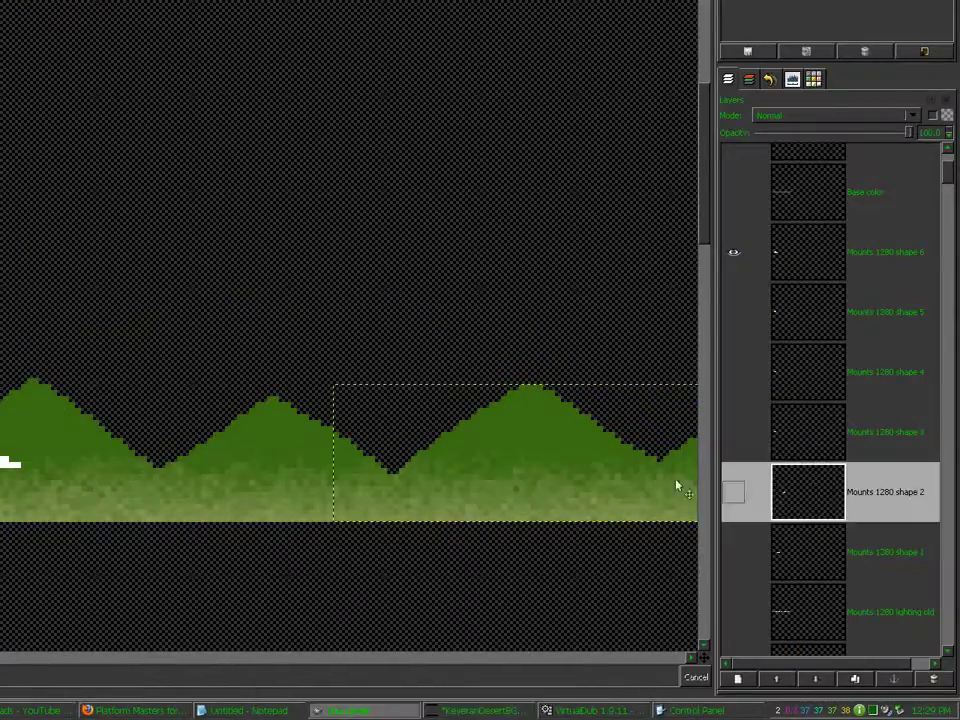
drag(862, 516, 67, 461)
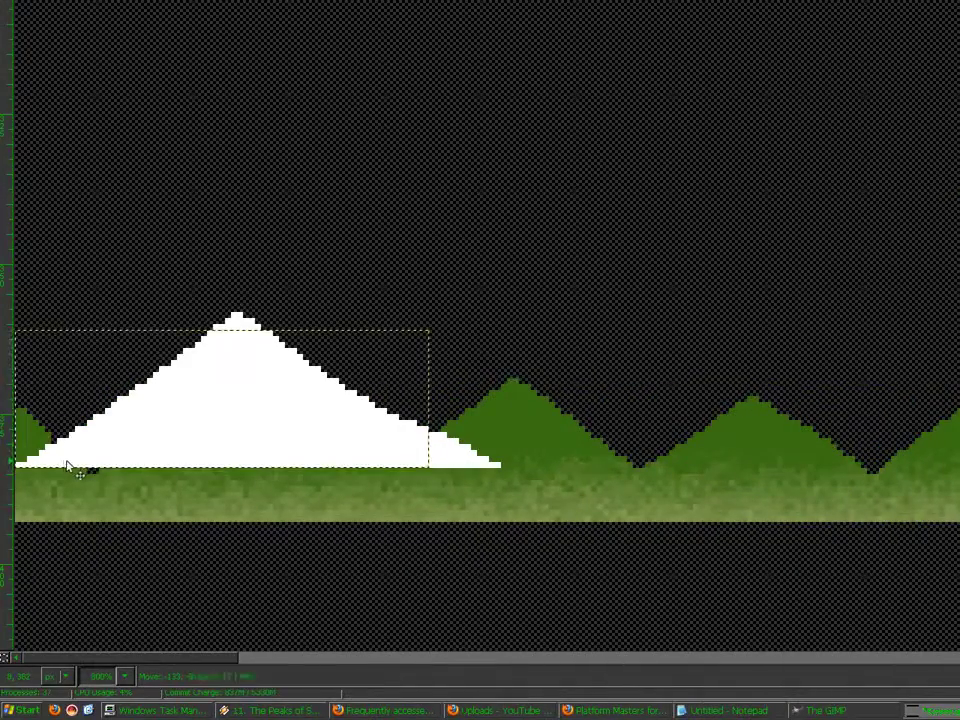
click(776, 549)
drag(481, 516, 132, 455)
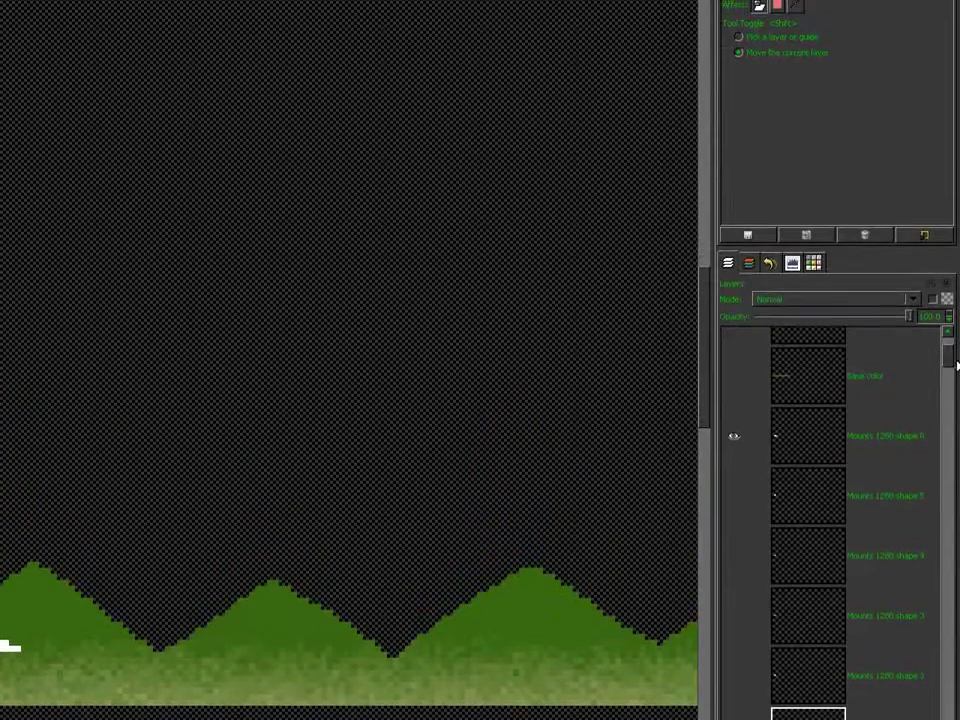
Duplicate the Mounts 1376 layer twice and rename the copies Mounts 1376 shape and Mounts 1376 base
drag(950, 359, 958, 624)
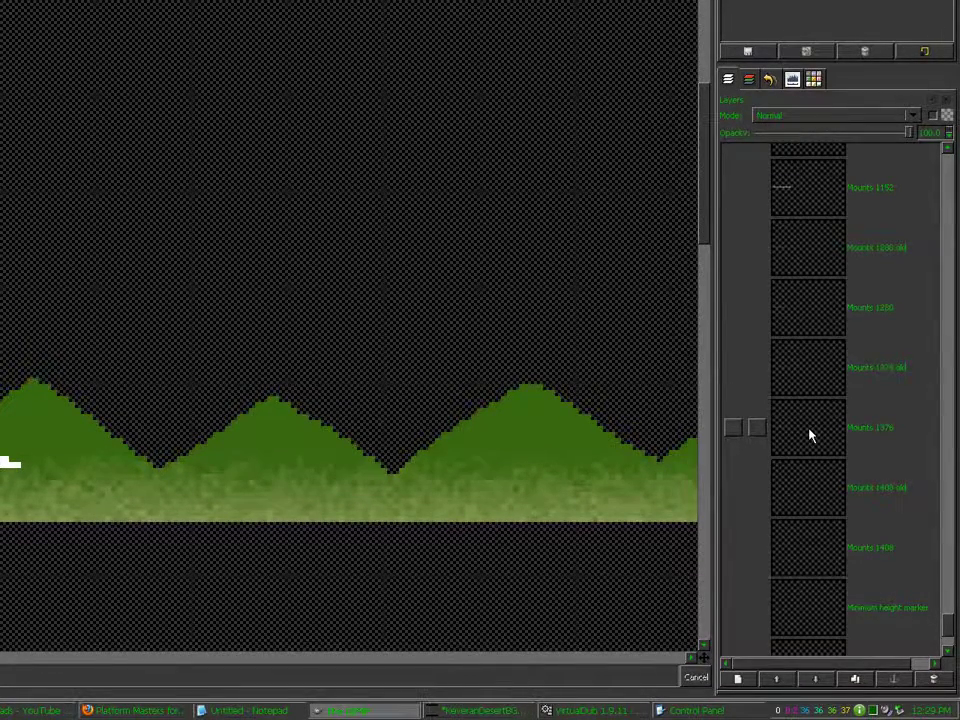
click(811, 435)
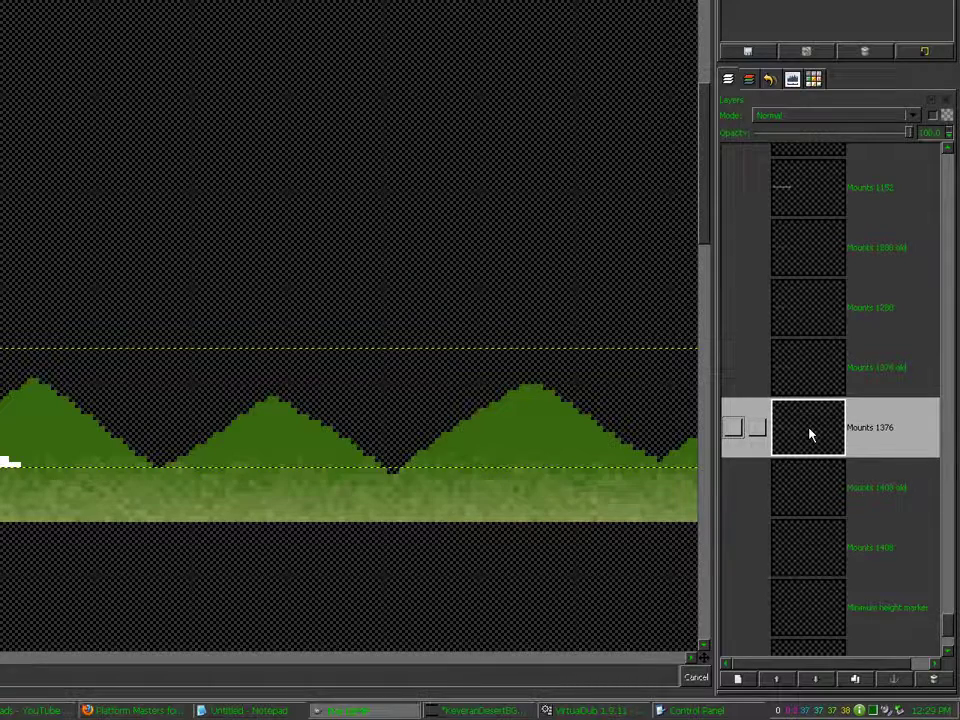
click(856, 679)
click(861, 681)
double_click(815, 438)
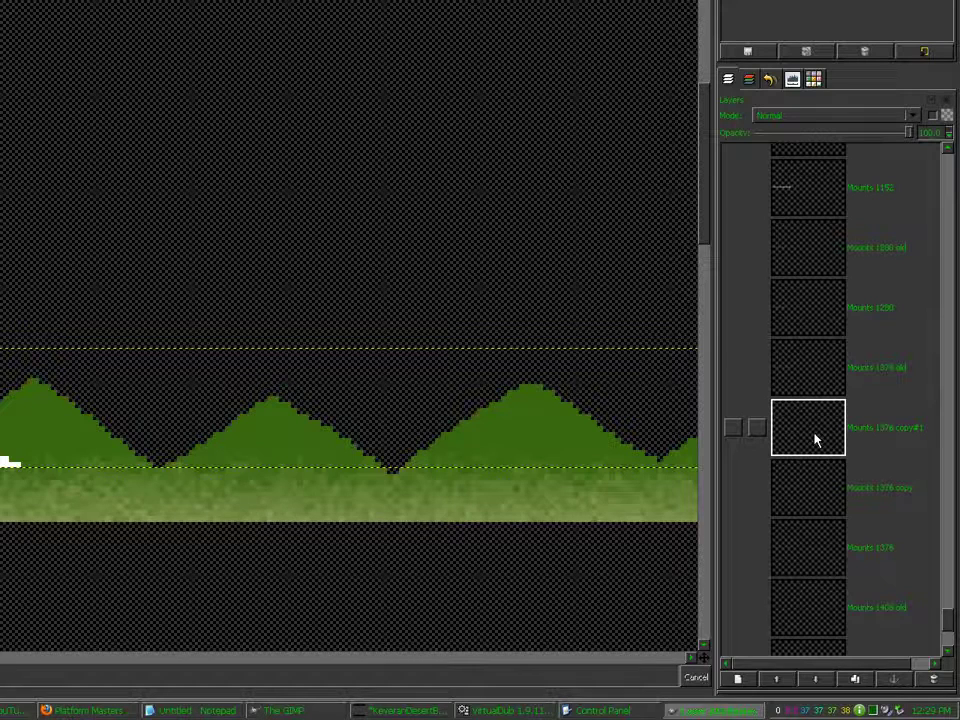
key(Return)
click(808, 482)
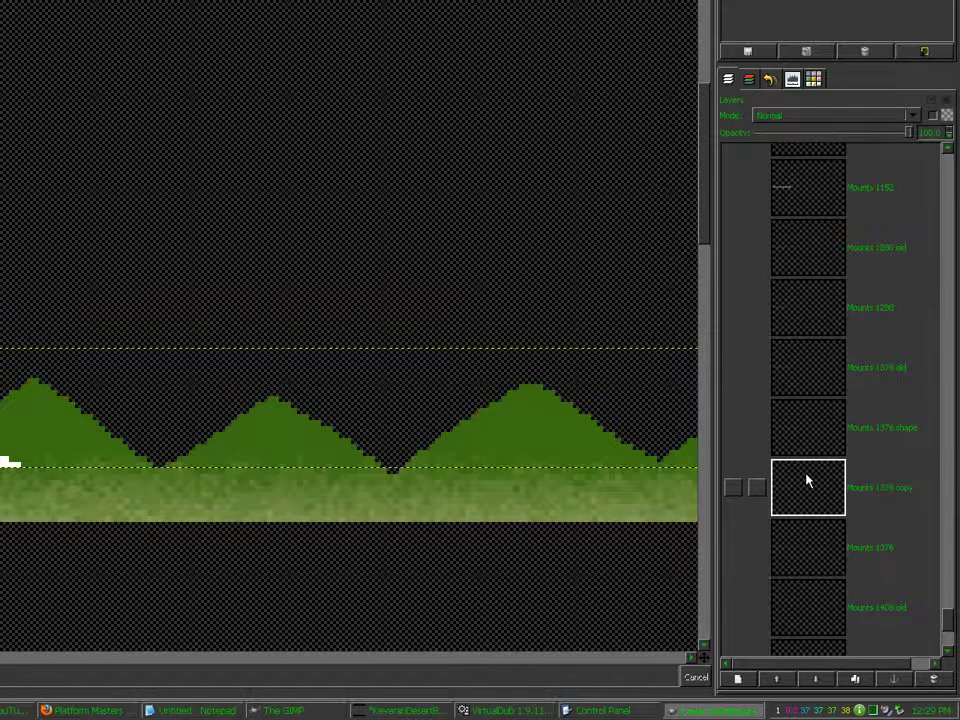
text(base)
key(Return)
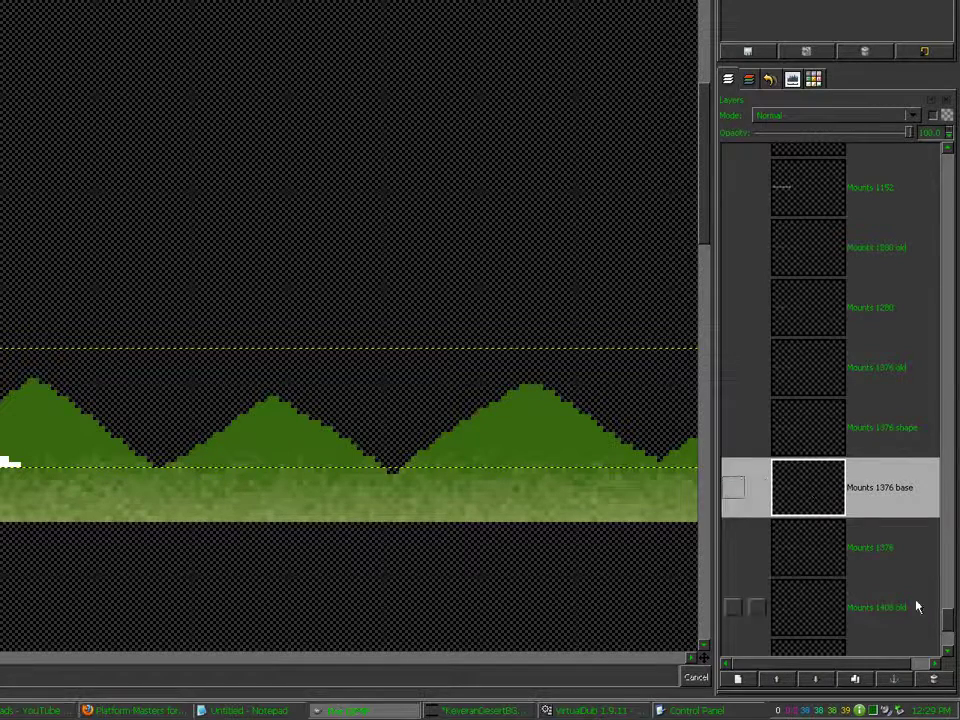
Duplicate the Mounts 1408 layer twice and rename the copies Mounts 1408 shape and Mounts 1408 base
scroll(950, 627, down, 5)
click(808, 450)
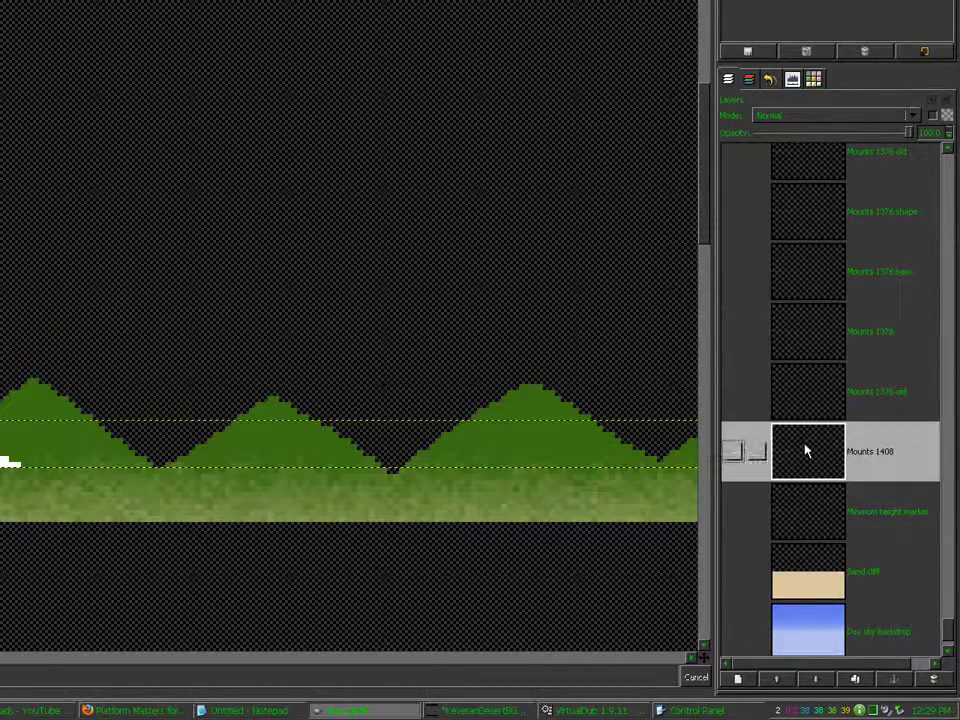
click(855, 680)
click(855, 680)
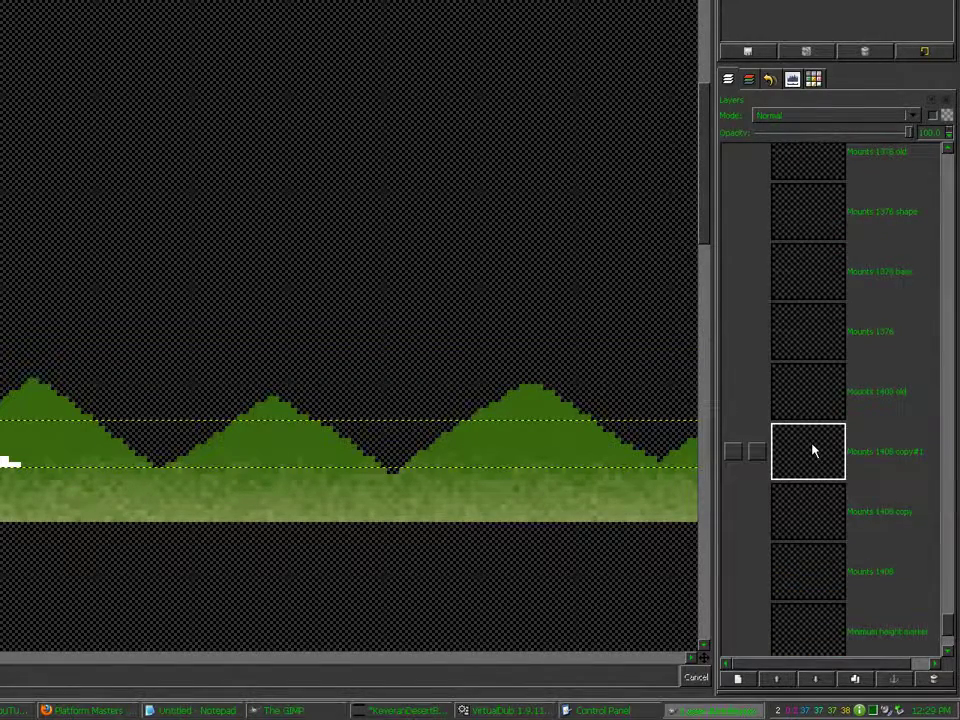
text(shape)
key(Return)
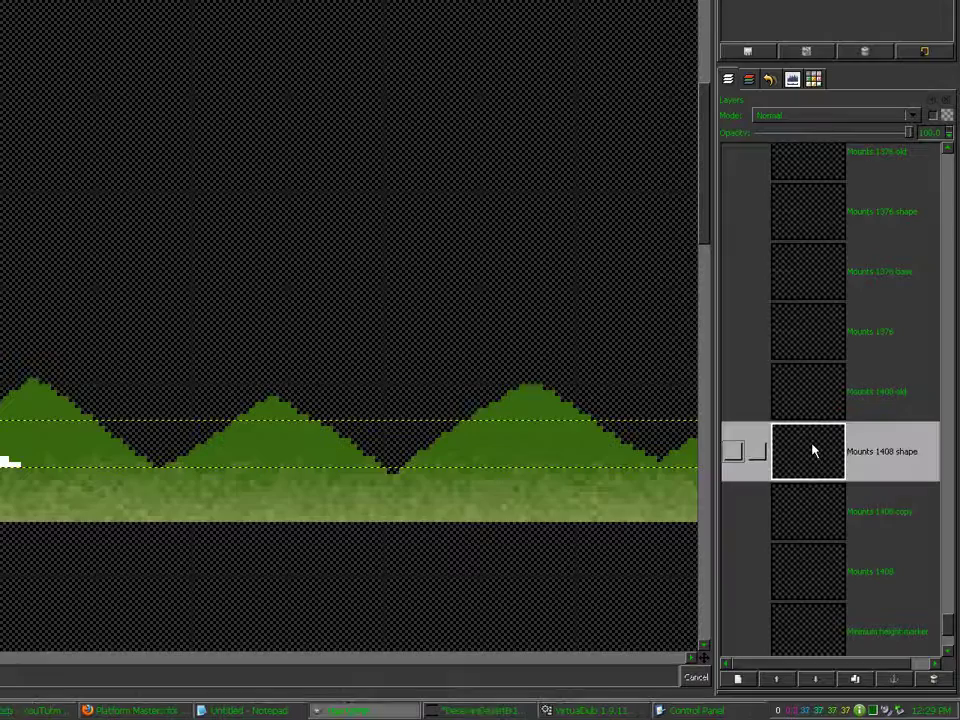
double_click(807, 499)
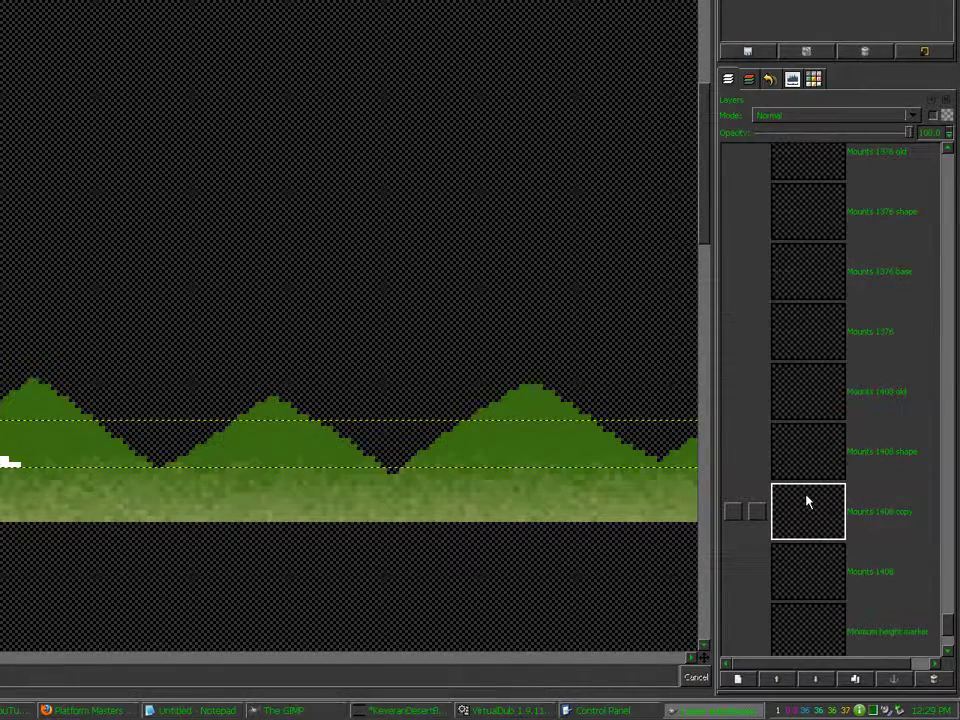
text(base)
key(Return)
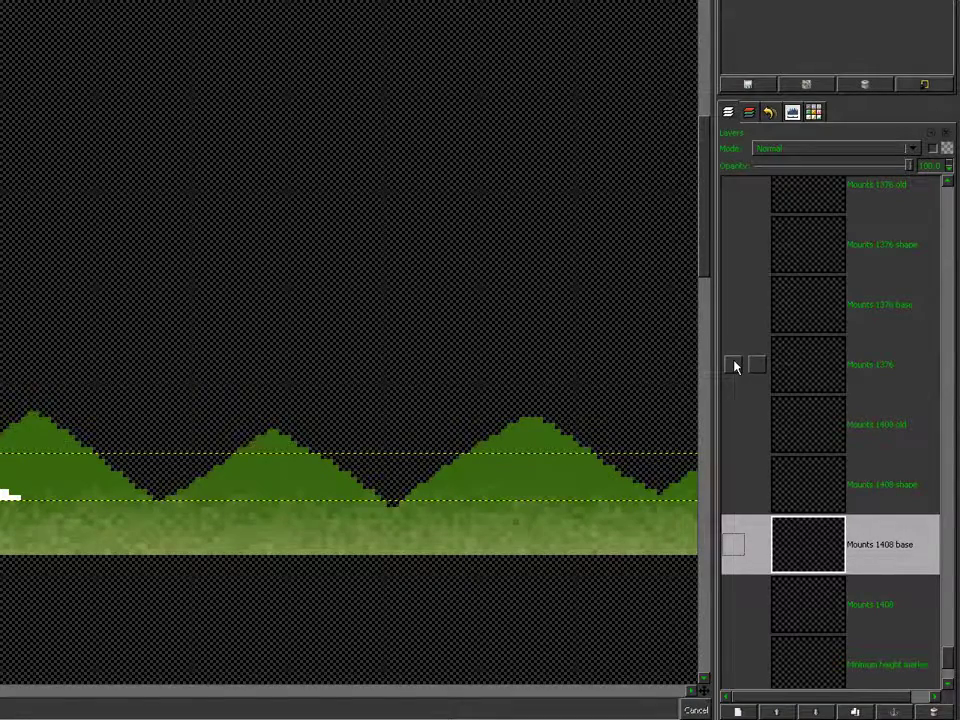
Show only the Mounts 1376 layer, make it active, and set the foreground color to the saved medium grey
click(733, 366)
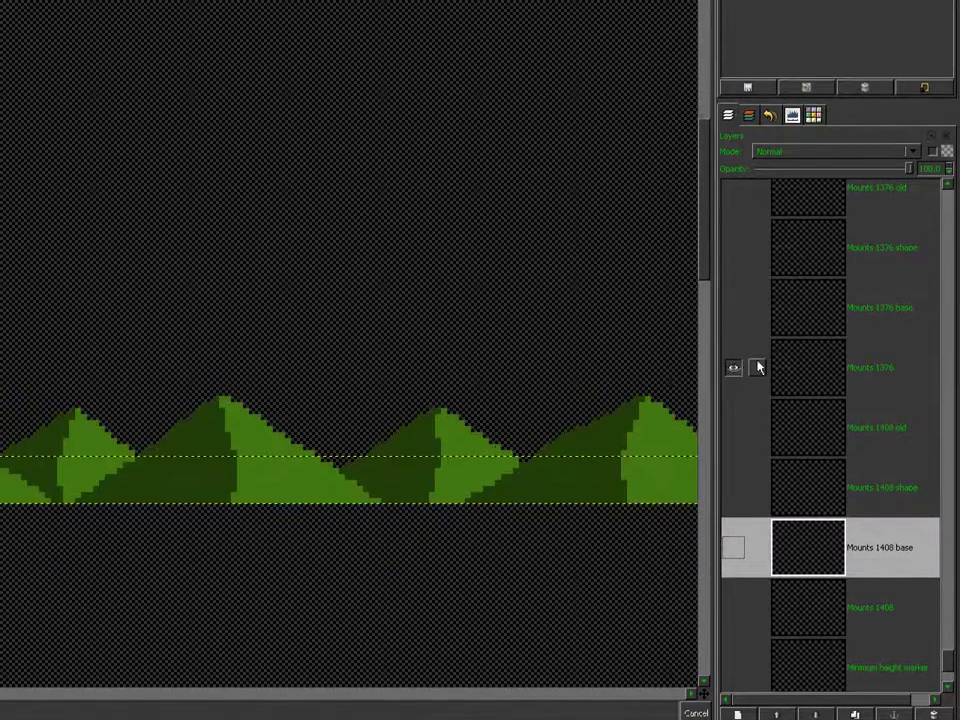
click(810, 362)
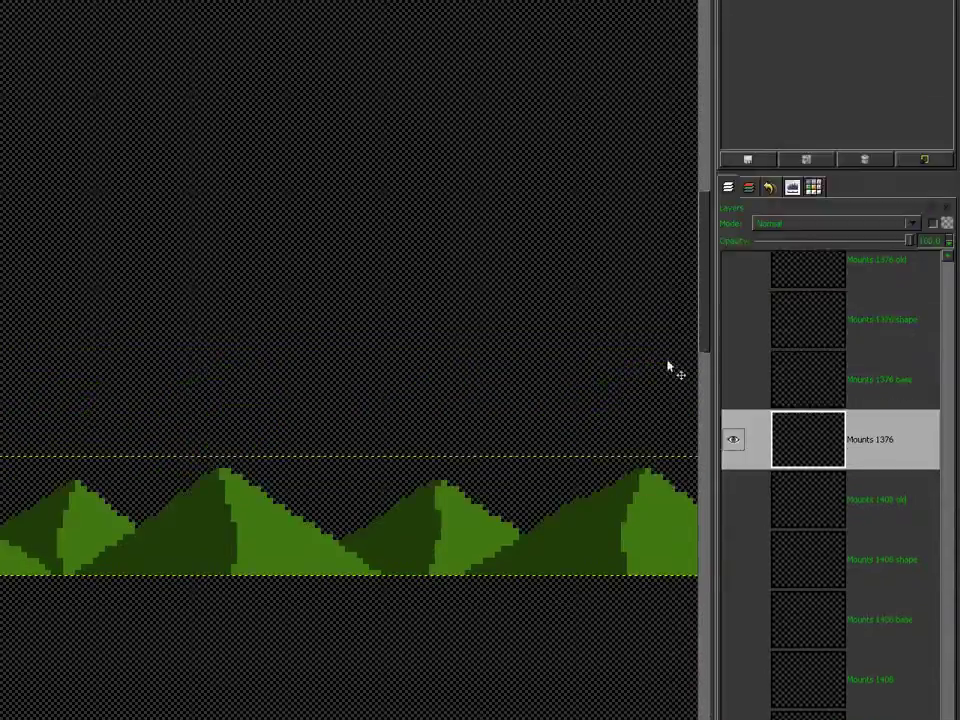
click(773, 124)
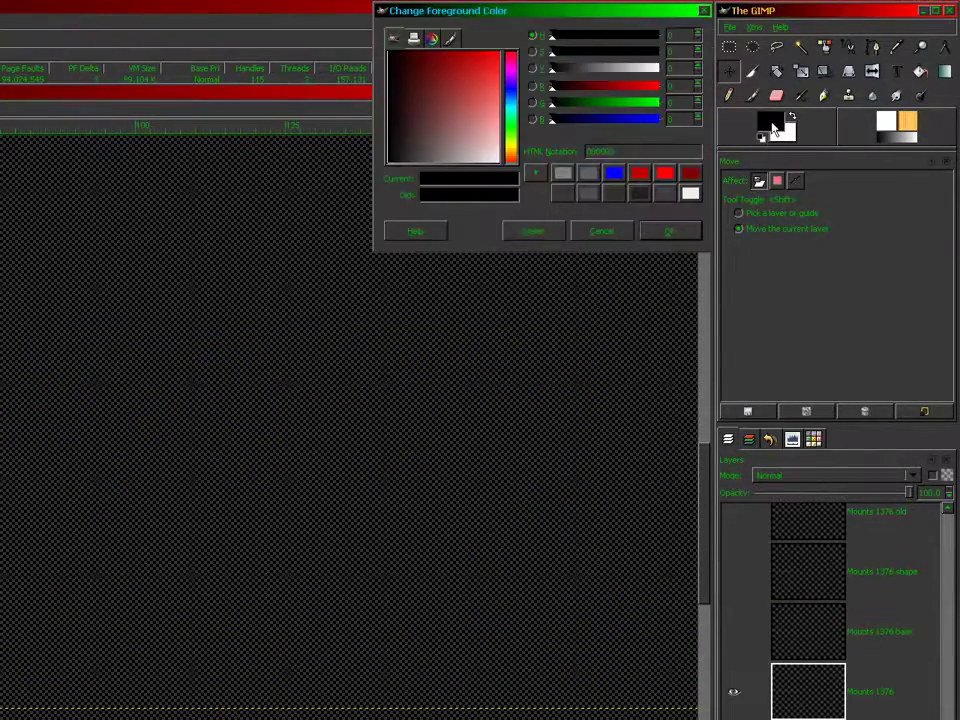
click(566, 175)
click(669, 231)
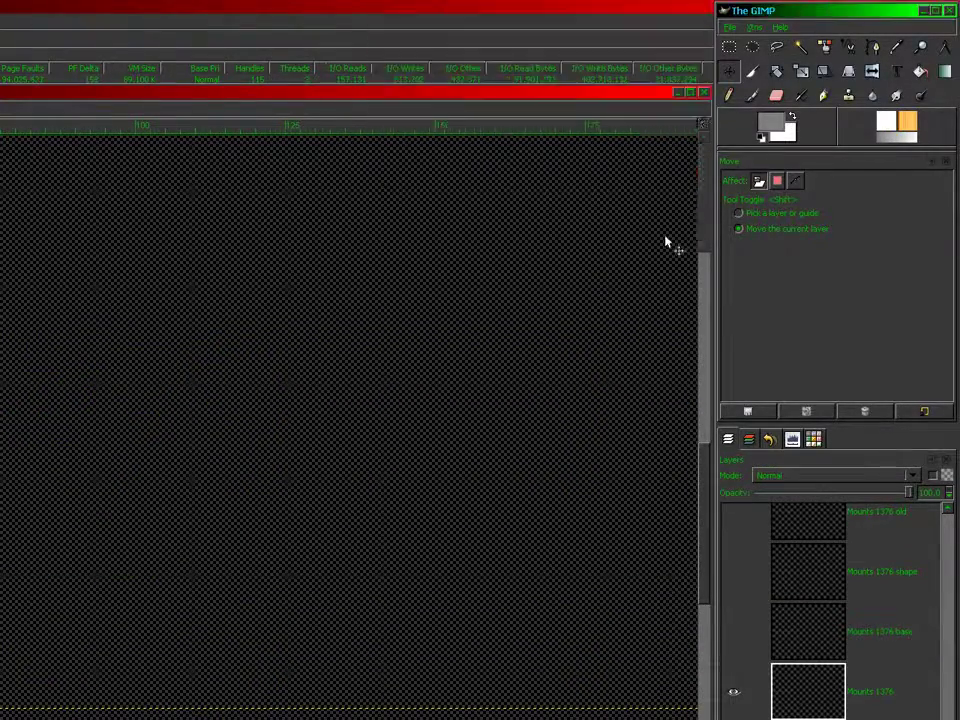
Show only the Mounts 1376 shape layer and fill all its dark green slopes with the grey foreground color
click(824, 46)
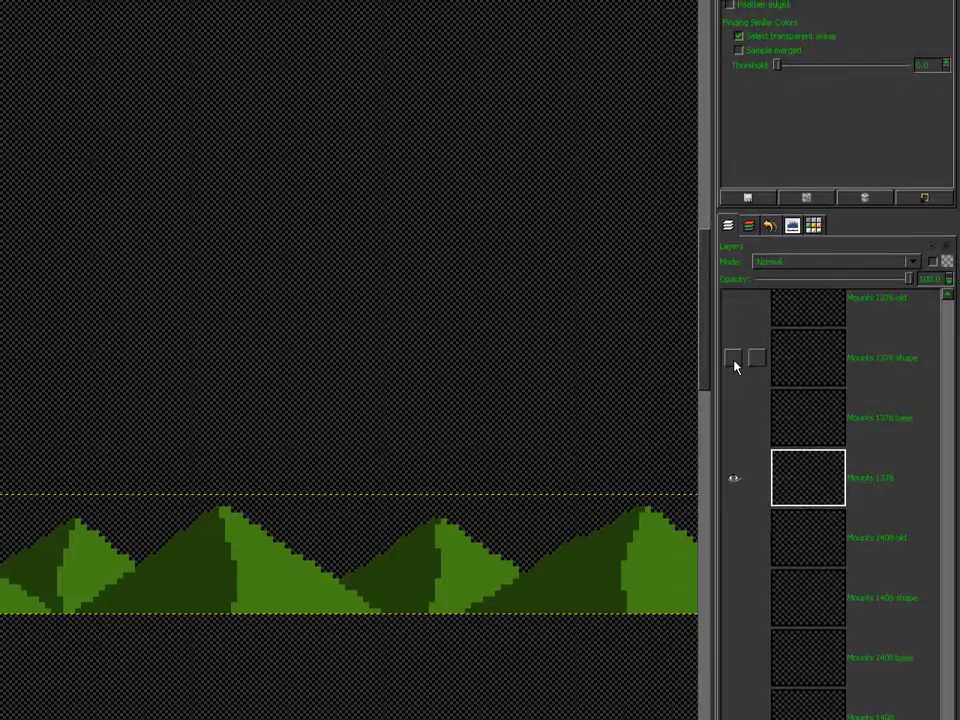
shift+click(735, 355)
click(822, 357)
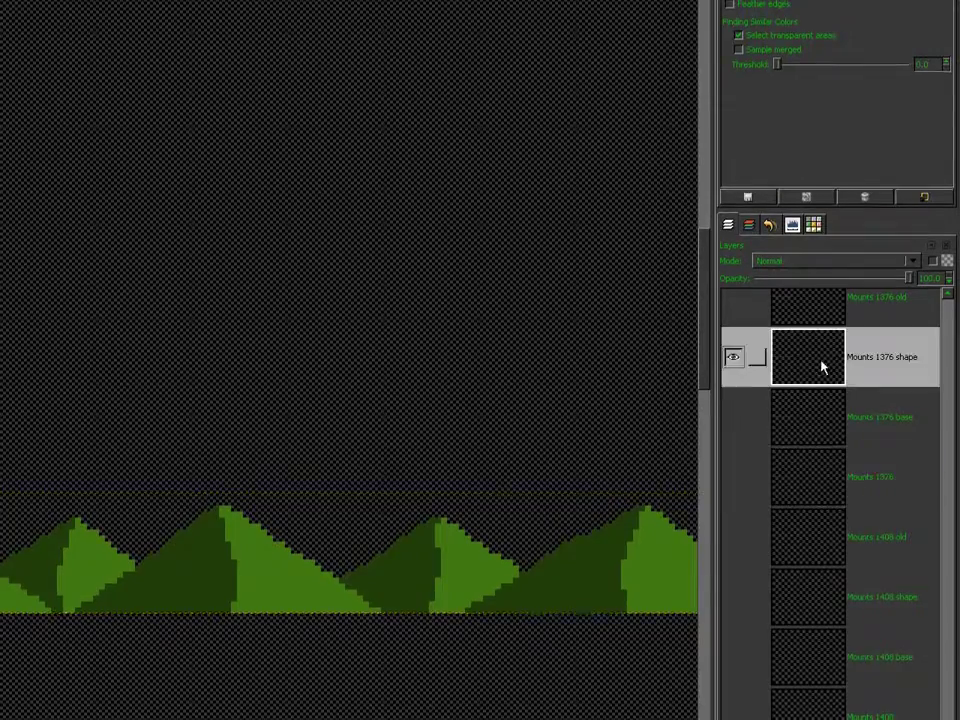
click(574, 566)
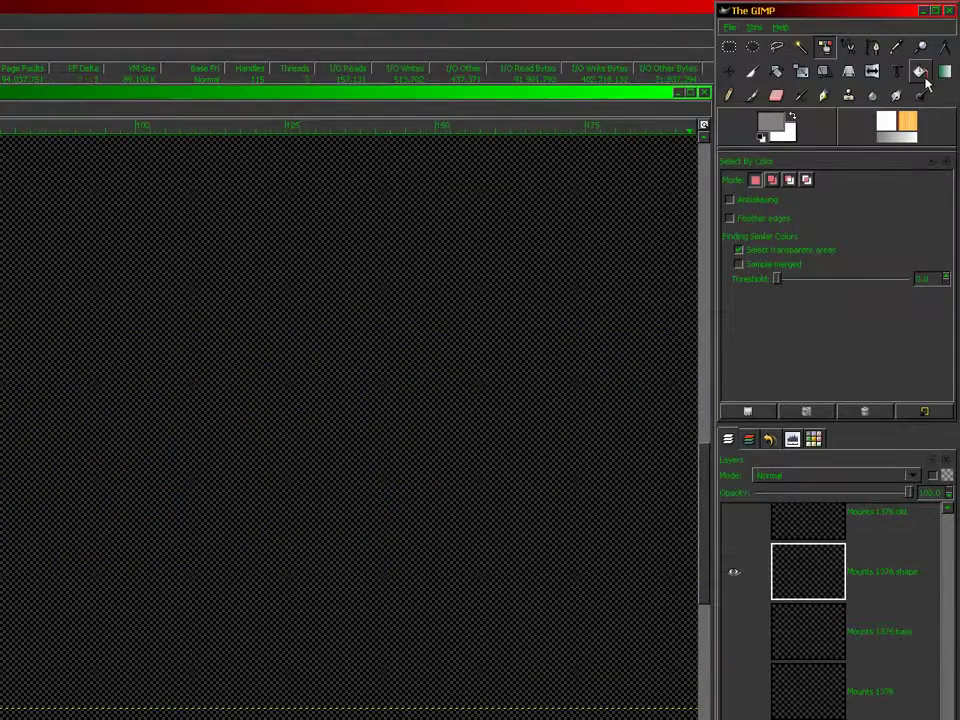
click(920, 71)
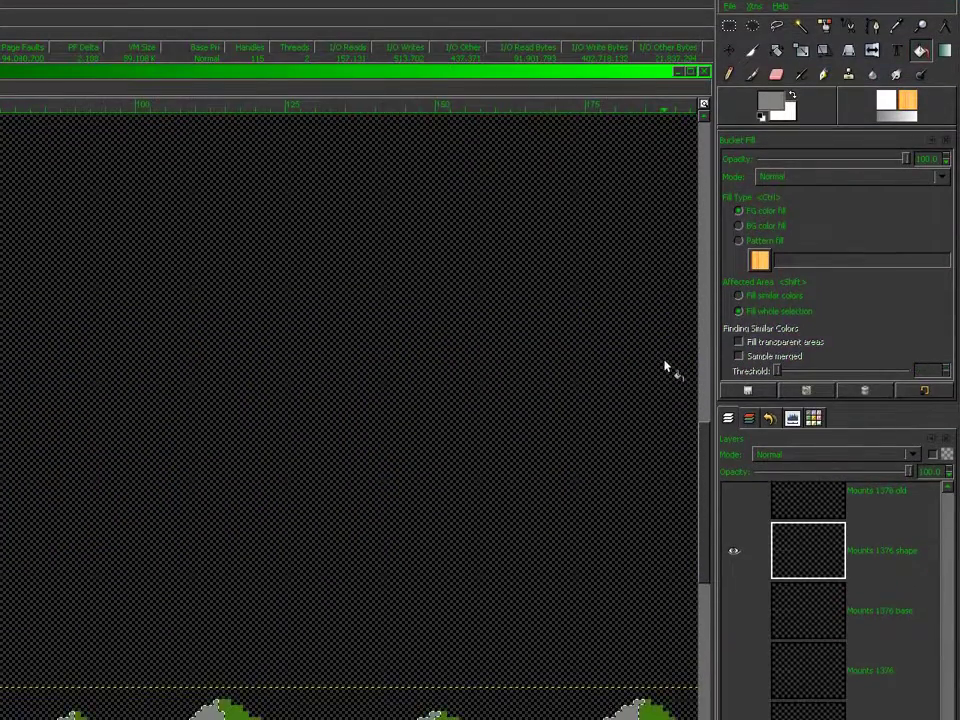
Select all light green slopes on the Mounts 1376 shape layer by color and fill them with white
click(824, 47)
click(792, 116)
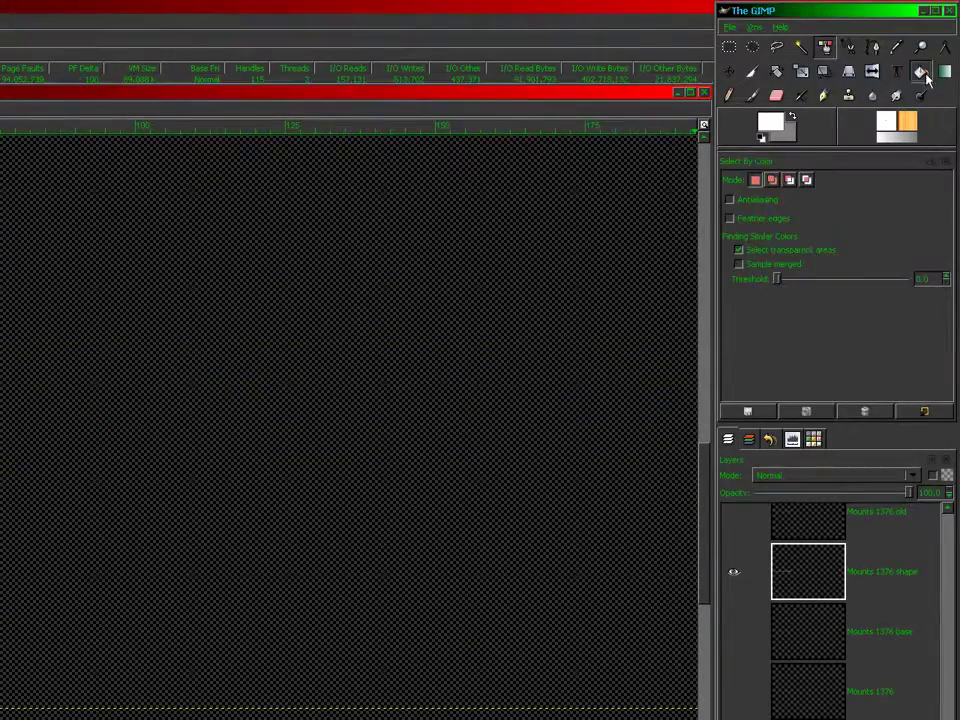
click(922, 72)
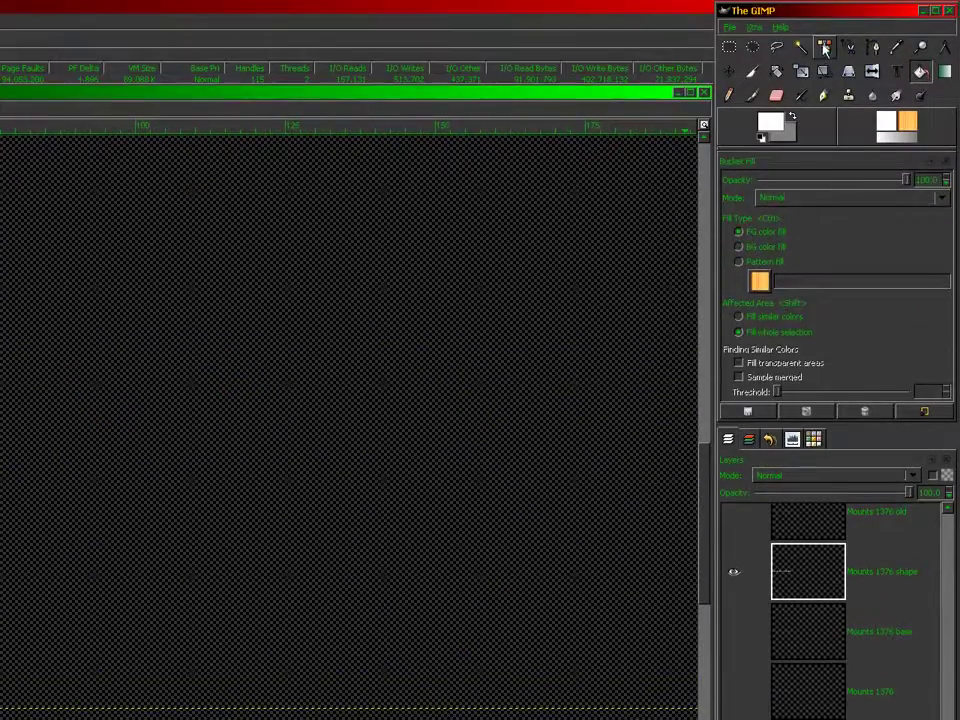
Show only the Mounts 1408 shape layer, select its light green slopes by color and fill them with white
click(824, 47)
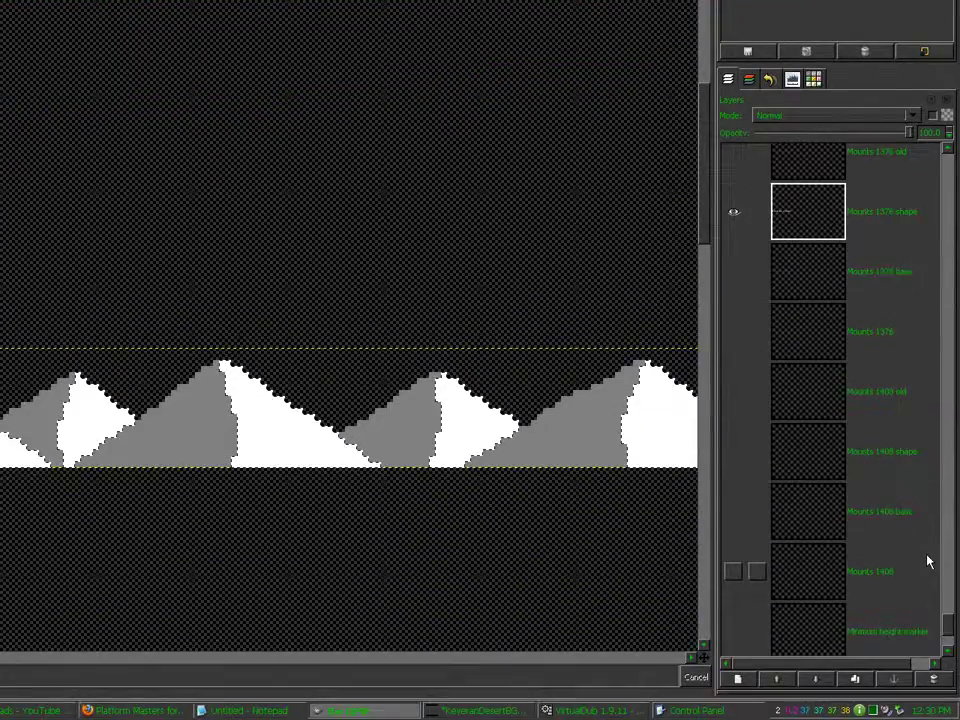
shift+click(733, 454)
click(810, 458)
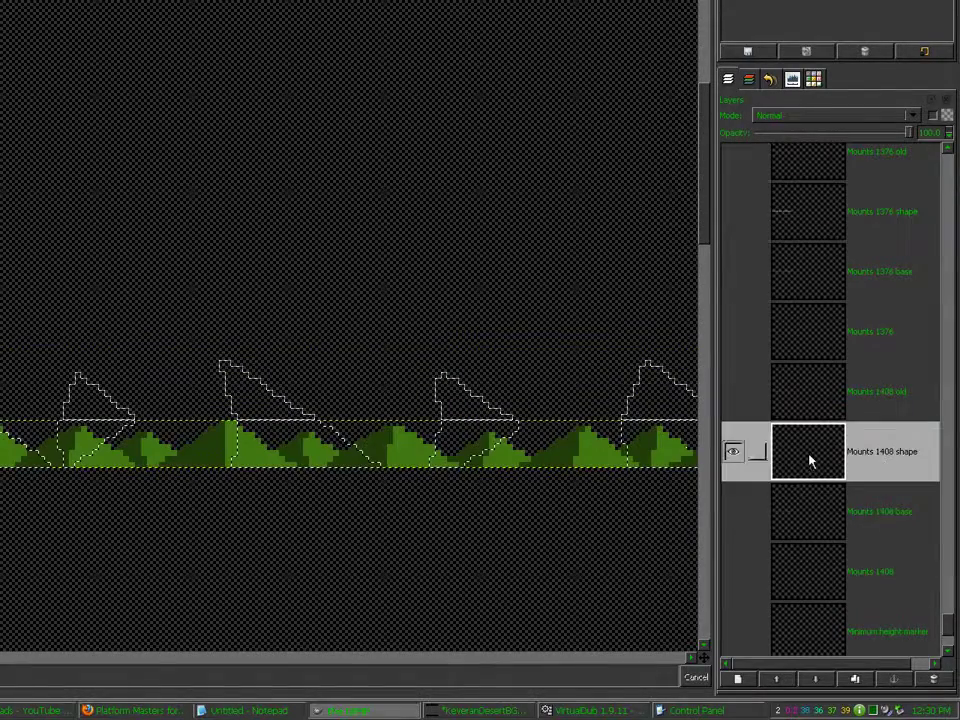
click(611, 449)
click(920, 73)
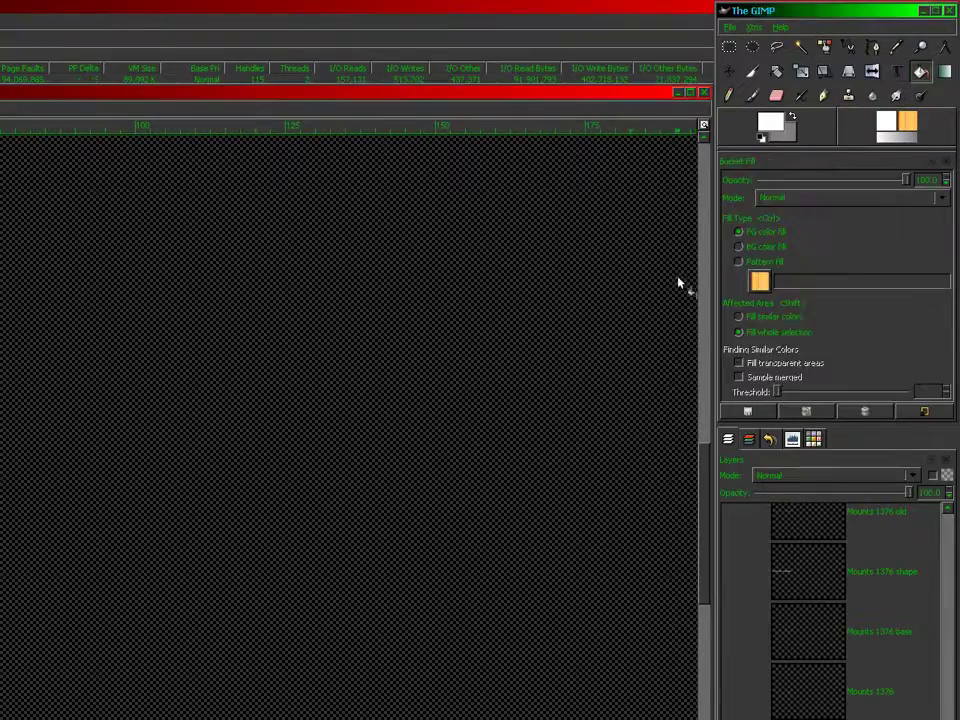
click(611, 449)
Select the dark green slopes on the Mounts 1408 shape layer by color and fill them with grey
click(826, 48)
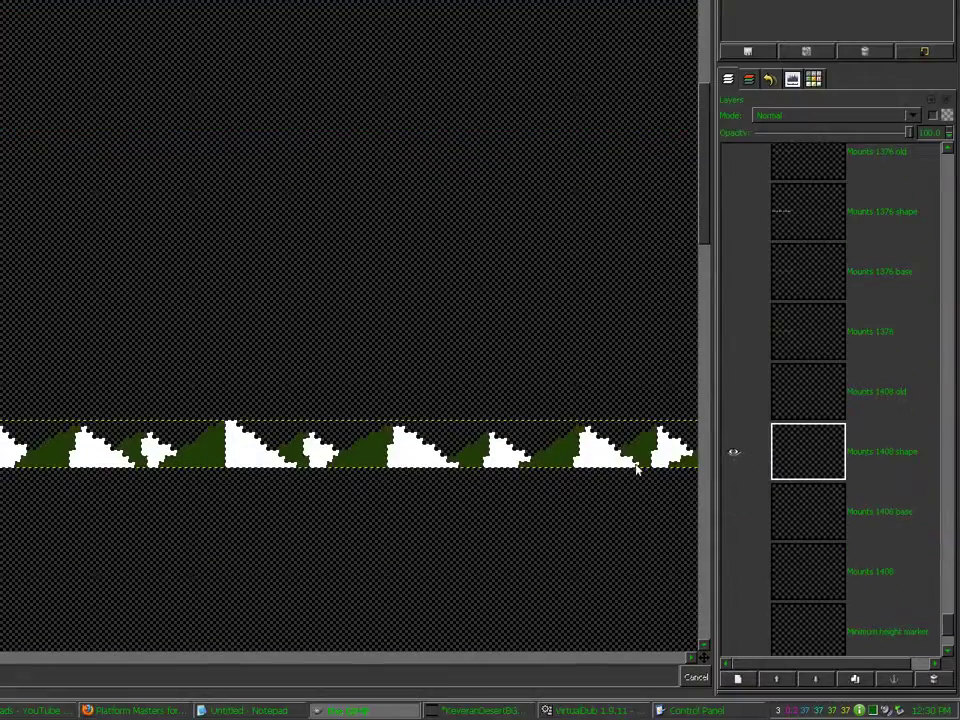
click(645, 454)
click(920, 20)
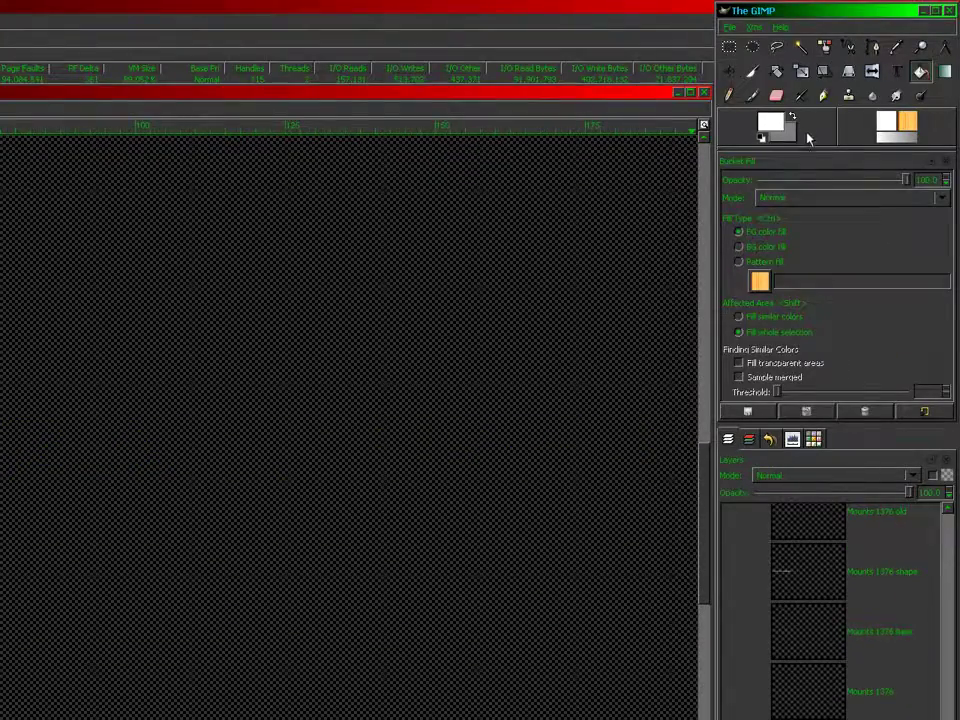
click(793, 117)
click(499, 353)
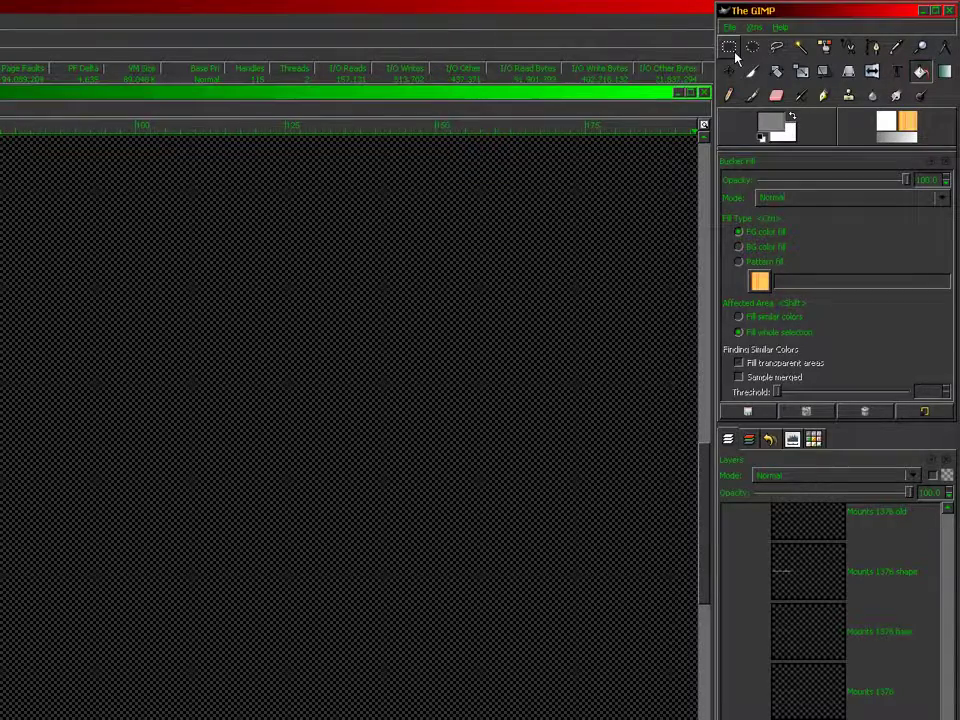
Show only the Mounts 1408 base layer, select its dark green slopes by color and fill them with its light green
click(824, 47)
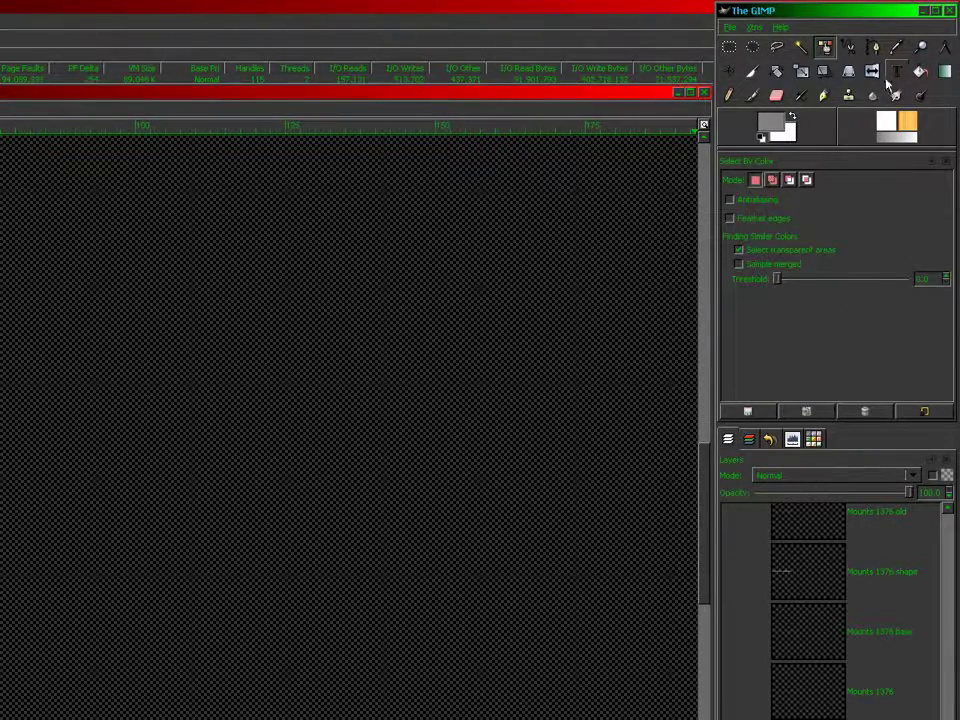
click(896, 47)
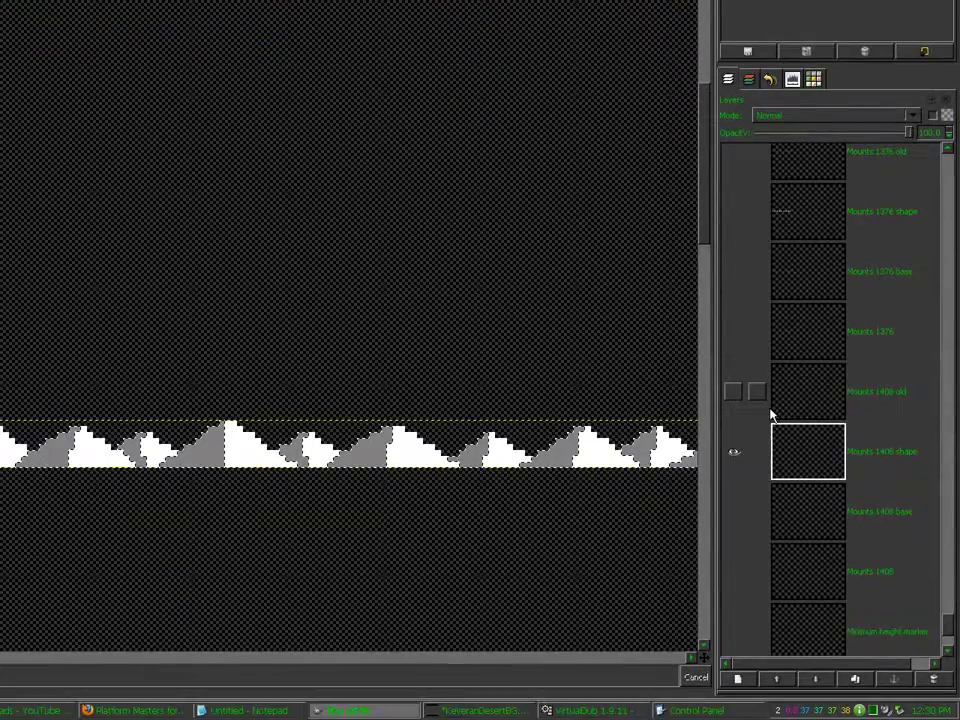
shift+click(735, 589)
click(802, 519)
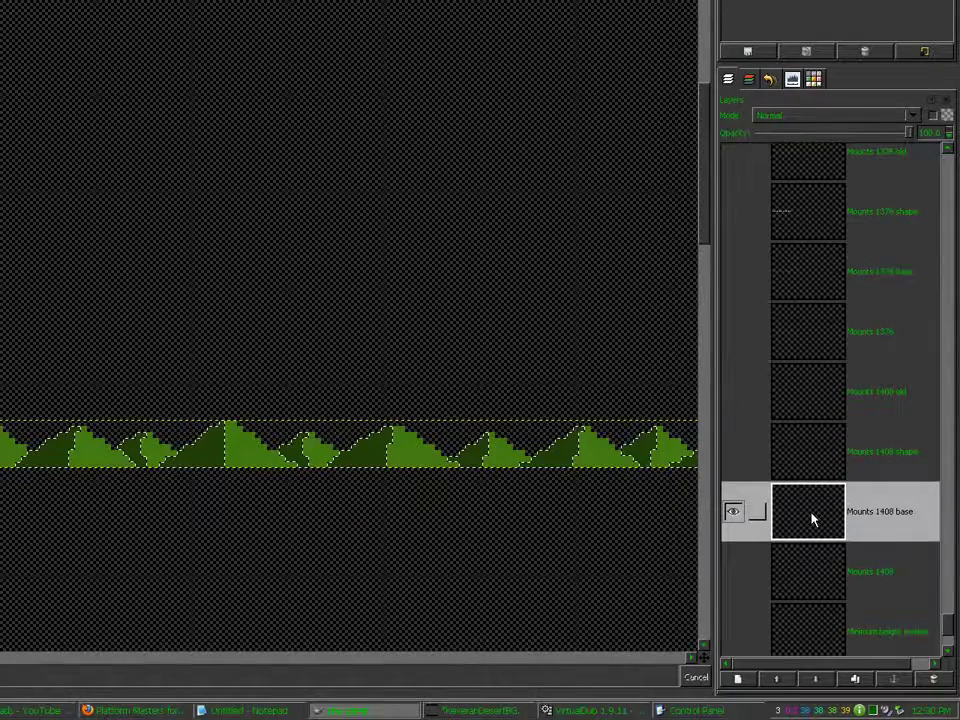
click(680, 434)
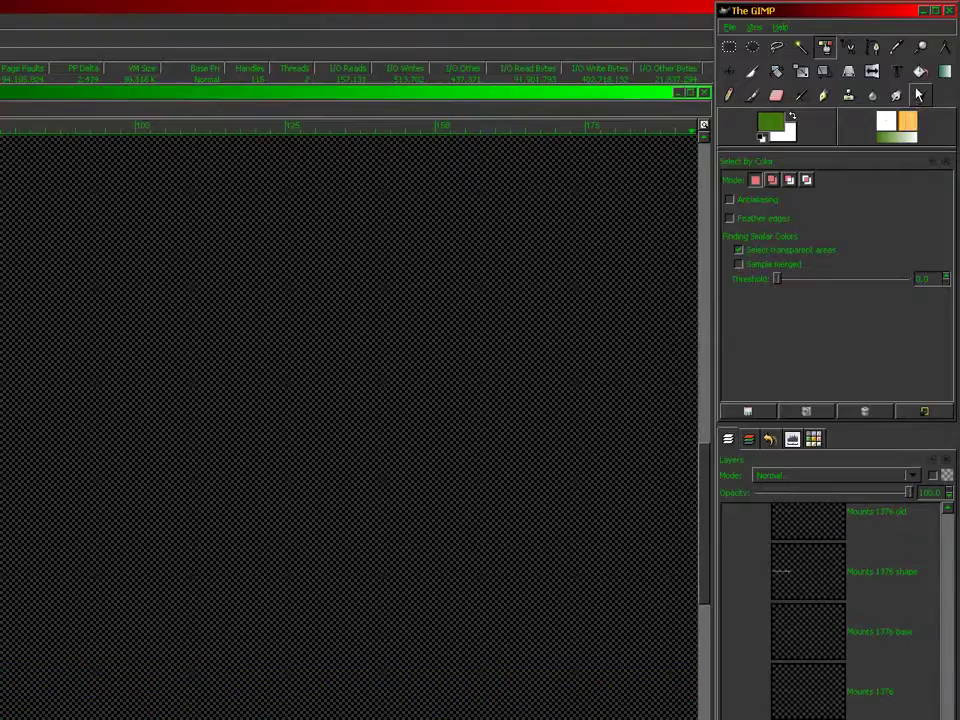
click(920, 77)
click(560, 455)
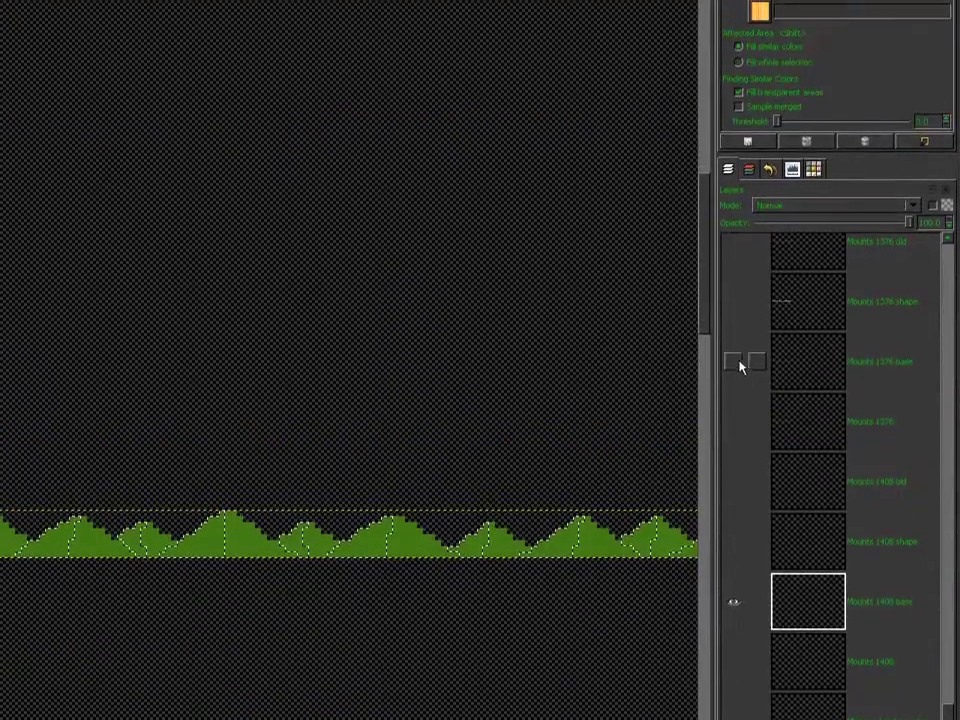
Show only the Mounts 1376 base layer, select its dark green slopes by color and fill them with light green
shift+click(736, 294)
click(825, 296)
click(825, 47)
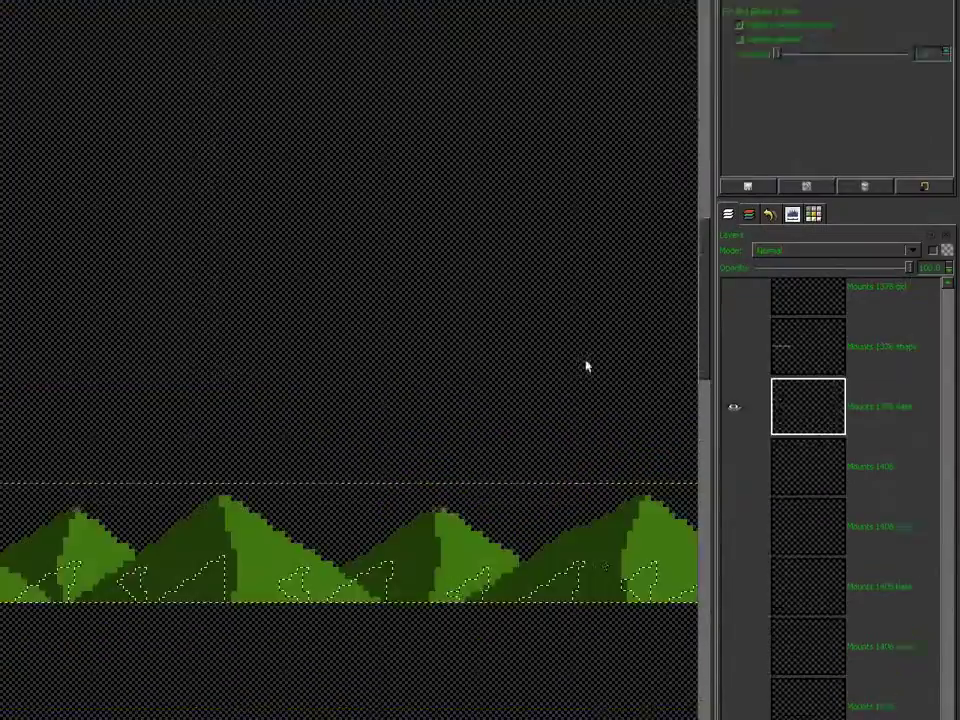
click(606, 513)
click(920, 72)
click(640, 705)
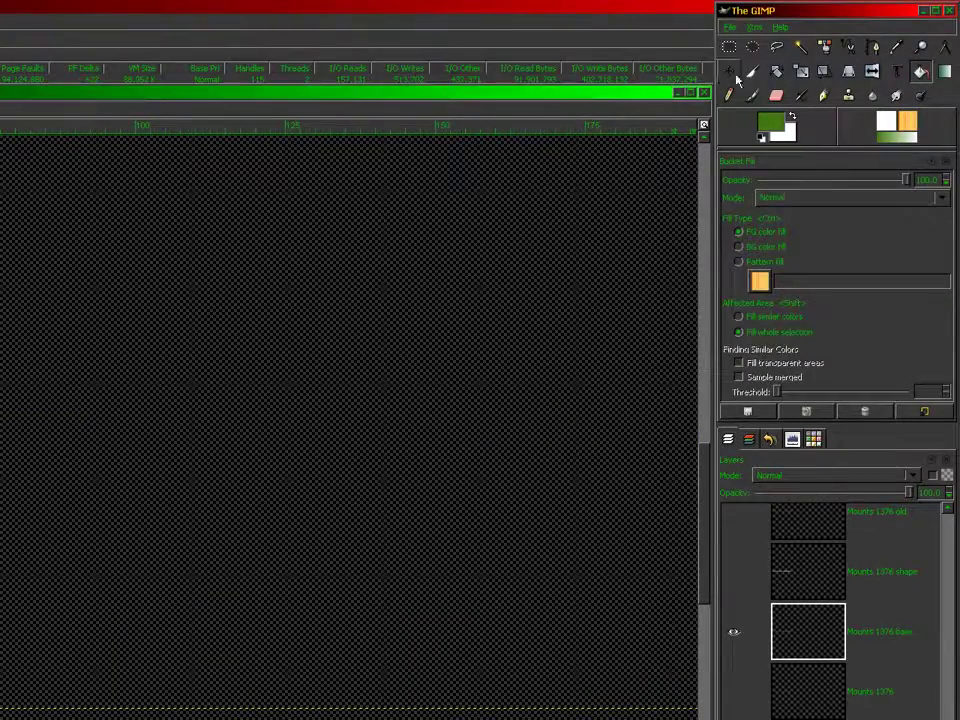
Clear the selection, show only the Mounts 1376 shape layer and duplicate it seven times
click(730, 47)
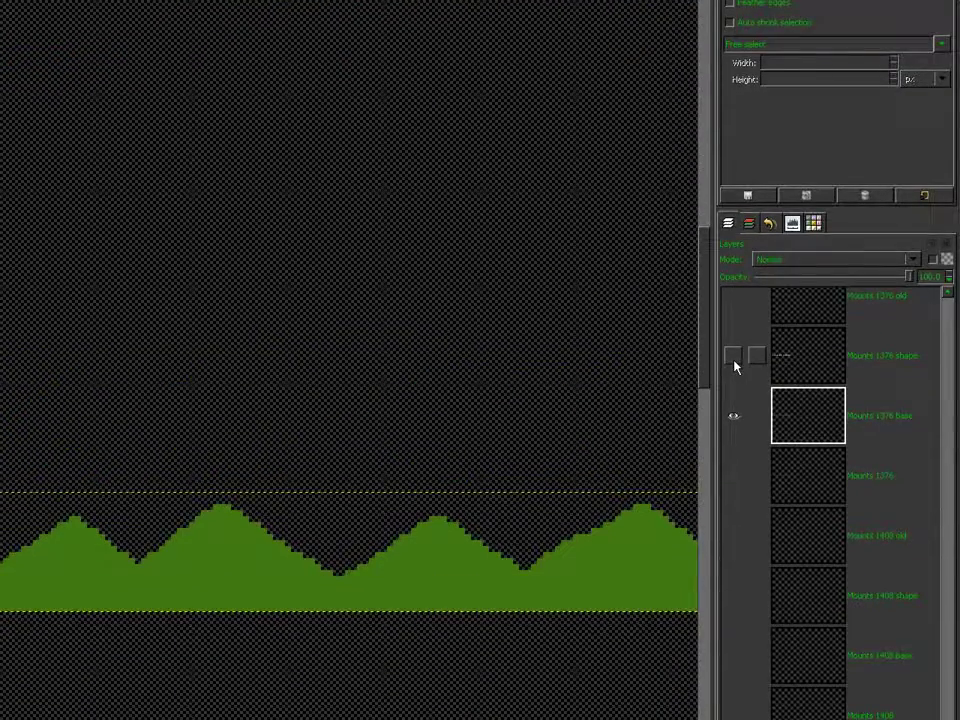
shift+click(734, 360)
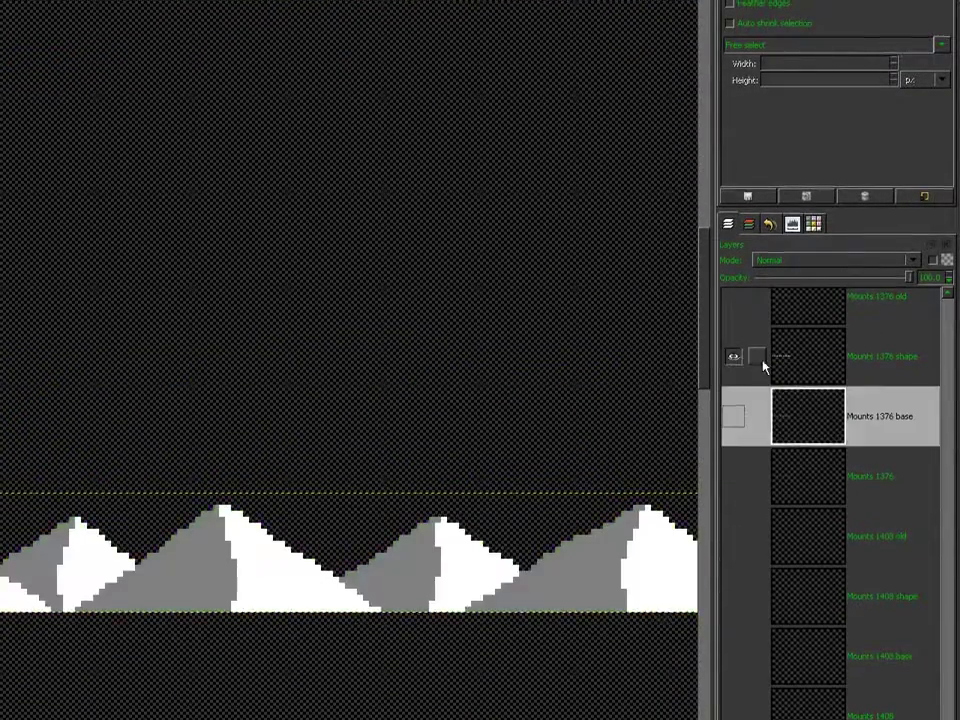
click(800, 362)
scroll(436, 653, down, 1)
scroll(481, 509, down, 1)
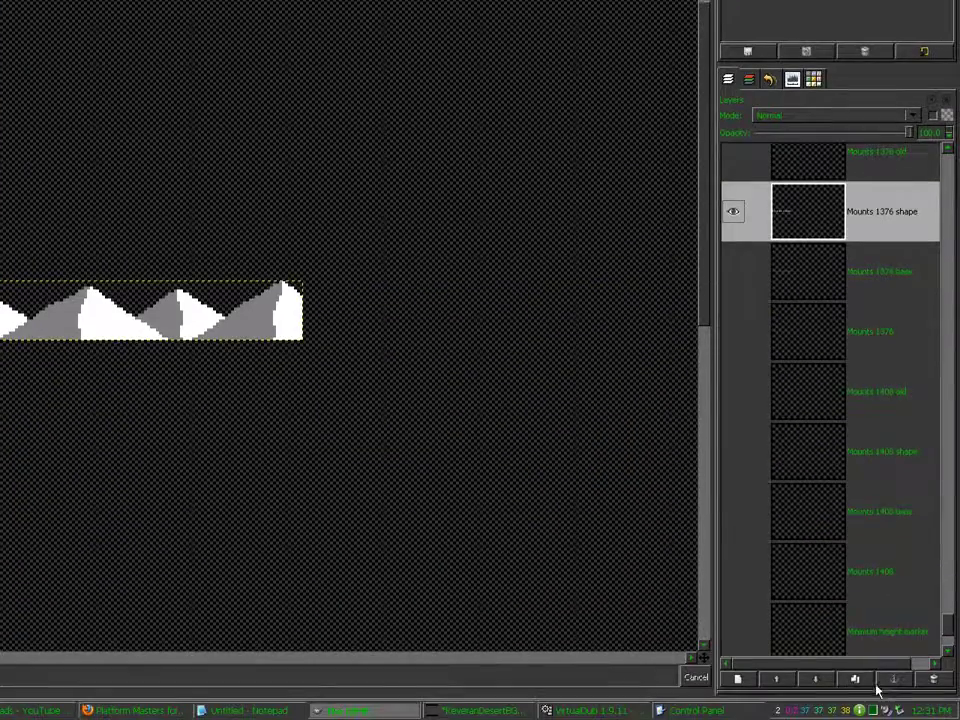
click(857, 681)
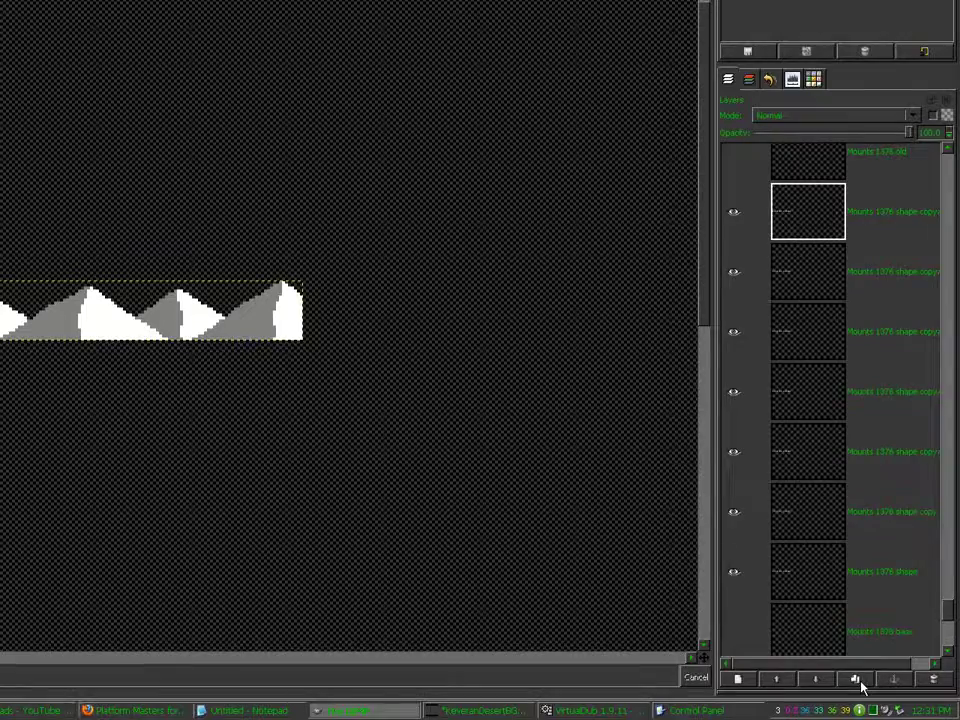
Rename the three uppermost copies, from the top down, as Mounts 1376 shape 8, Mounts 1376 shape 7 and Mounts 1376 shape 6
drag(823, 663, 839, 662)
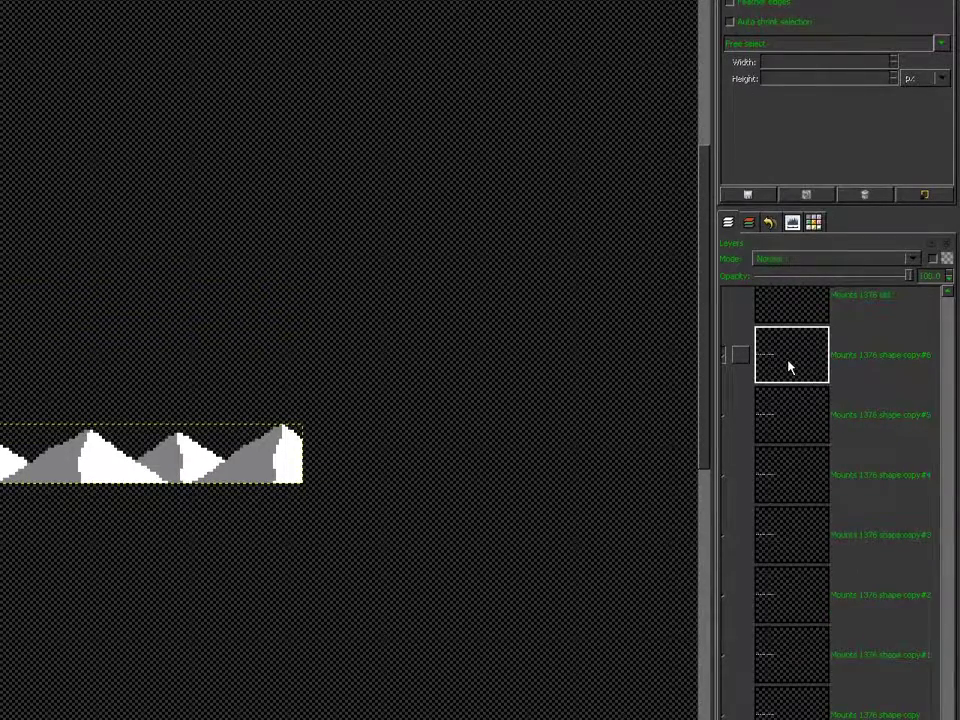
key(Return)
double_click(787, 417)
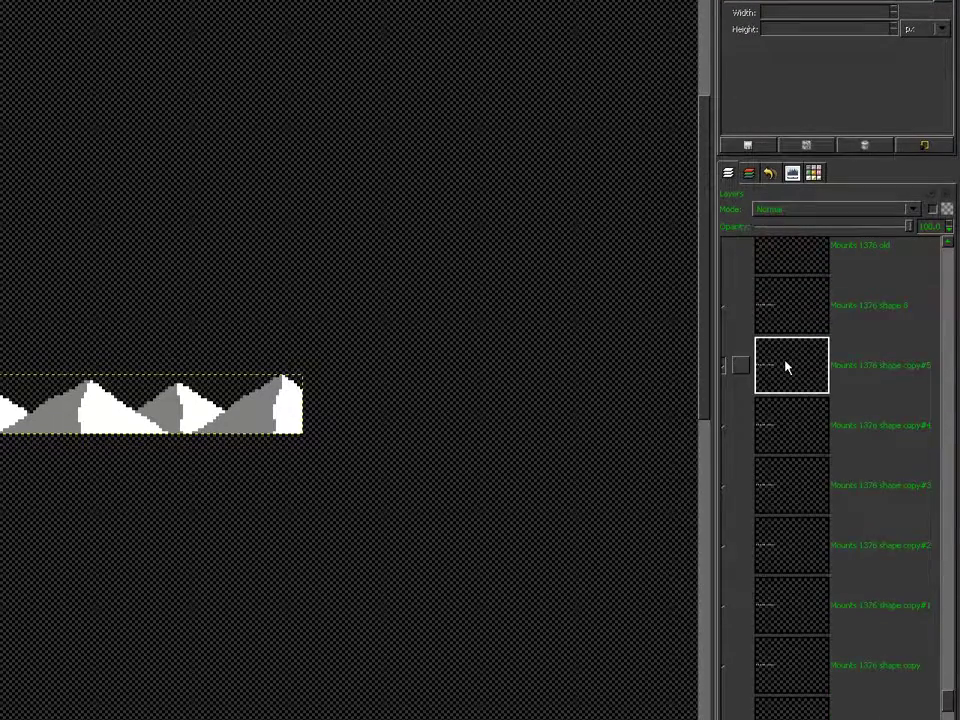
key(Return)
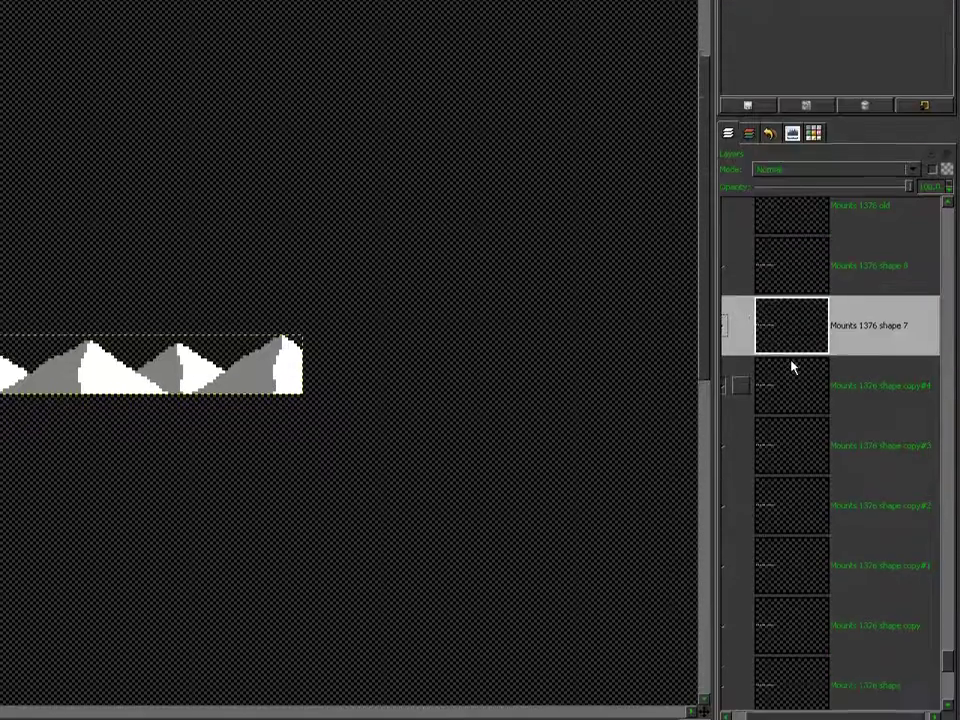
double_click(793, 414)
key(Return)
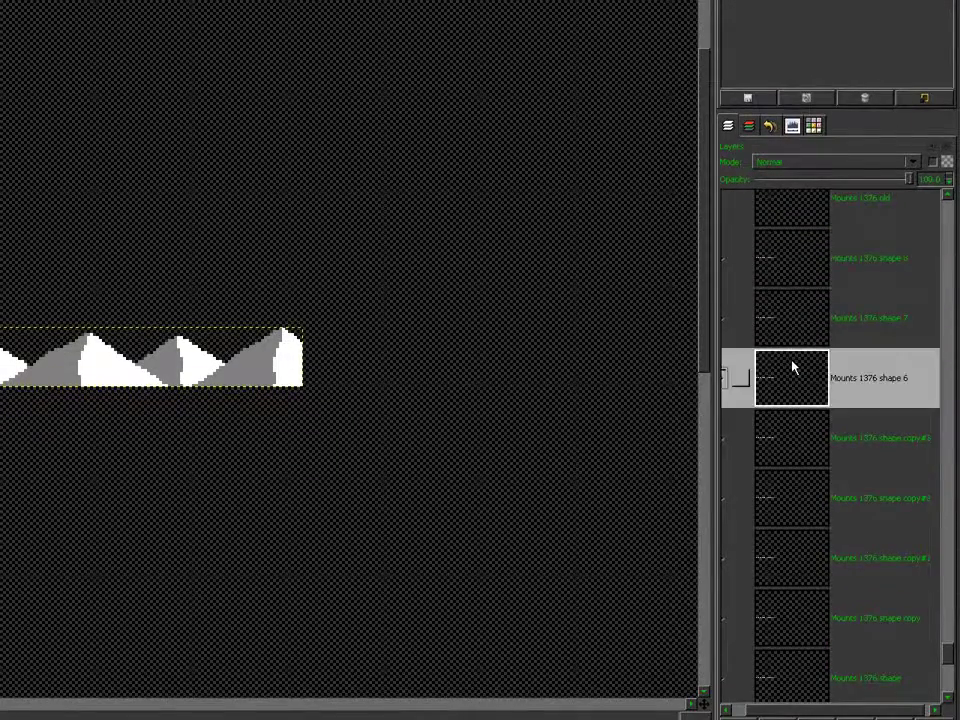
Rename the next three copies down as Mounts 1376 shape 5, Mounts 1376 shape 4 and Mounts 1376 shape 3
double_click(799, 435)
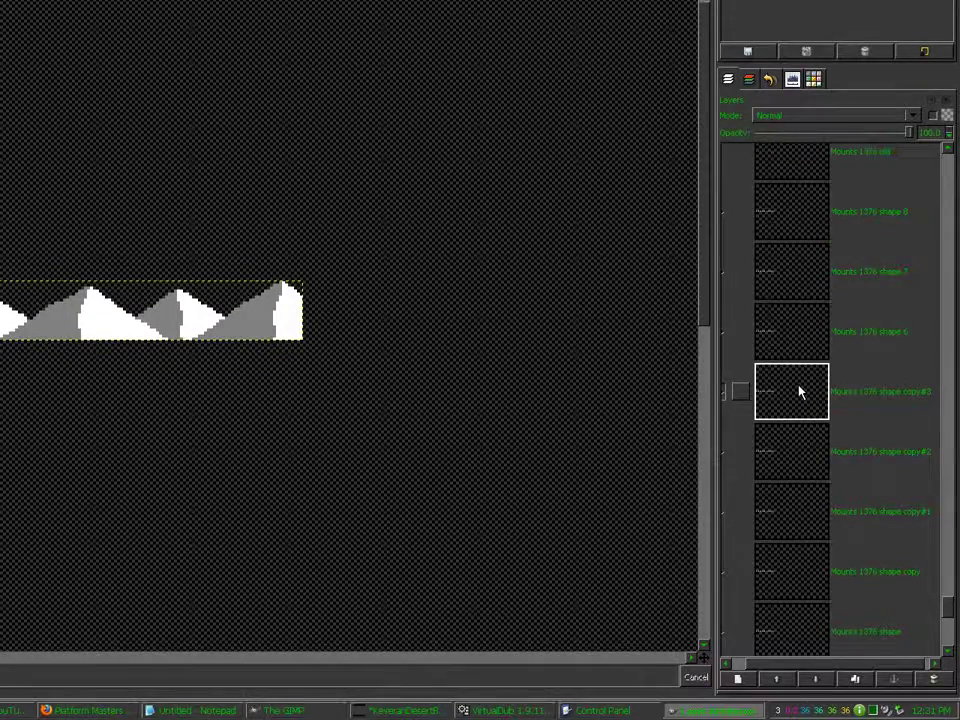
double_click(797, 390)
key(Return)
click(776, 457)
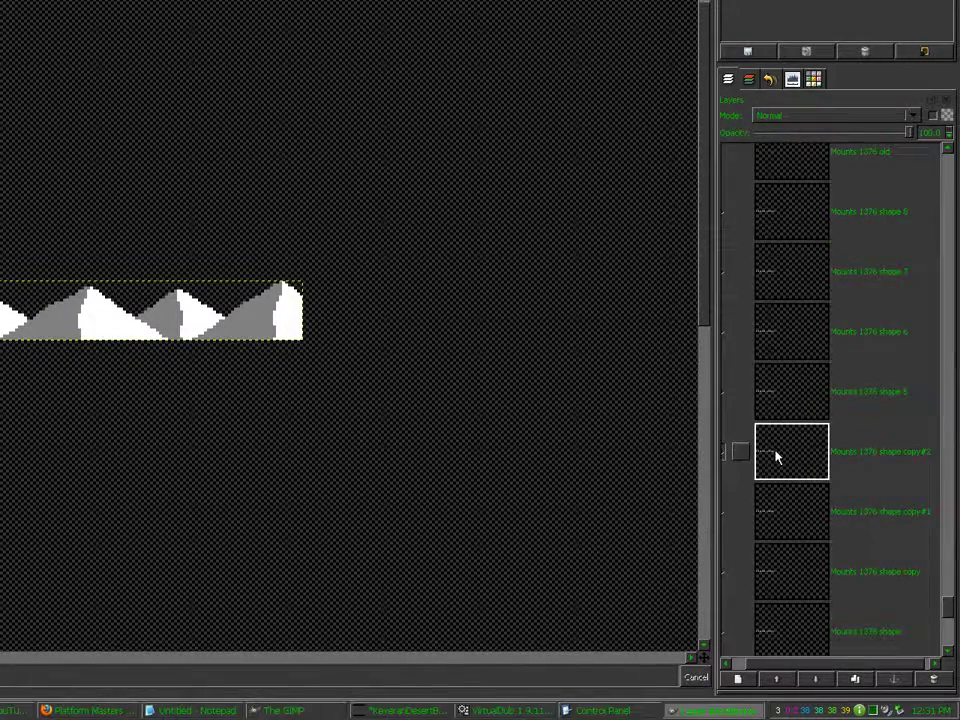
double_click(776, 457)
click(803, 514)
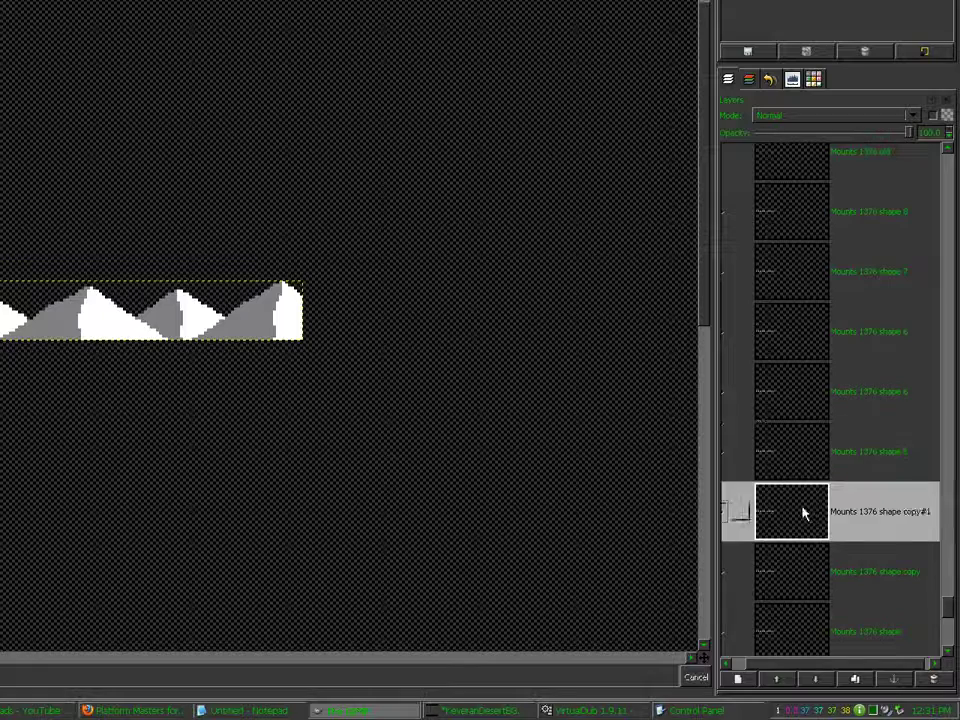
double_click(803, 514)
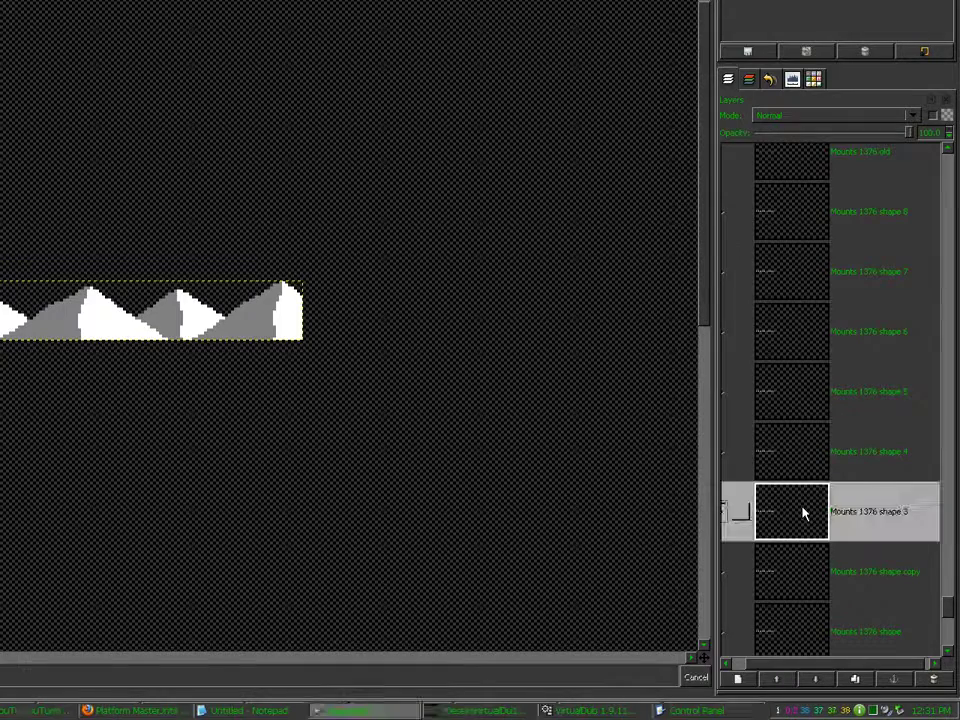
Rename the last copy as Mounts 1376 shape 2 and the original shape layer as Mounts 1376 shape 1
click(810, 577)
double_click(808, 578)
text(Mounts 1376 shape 2)
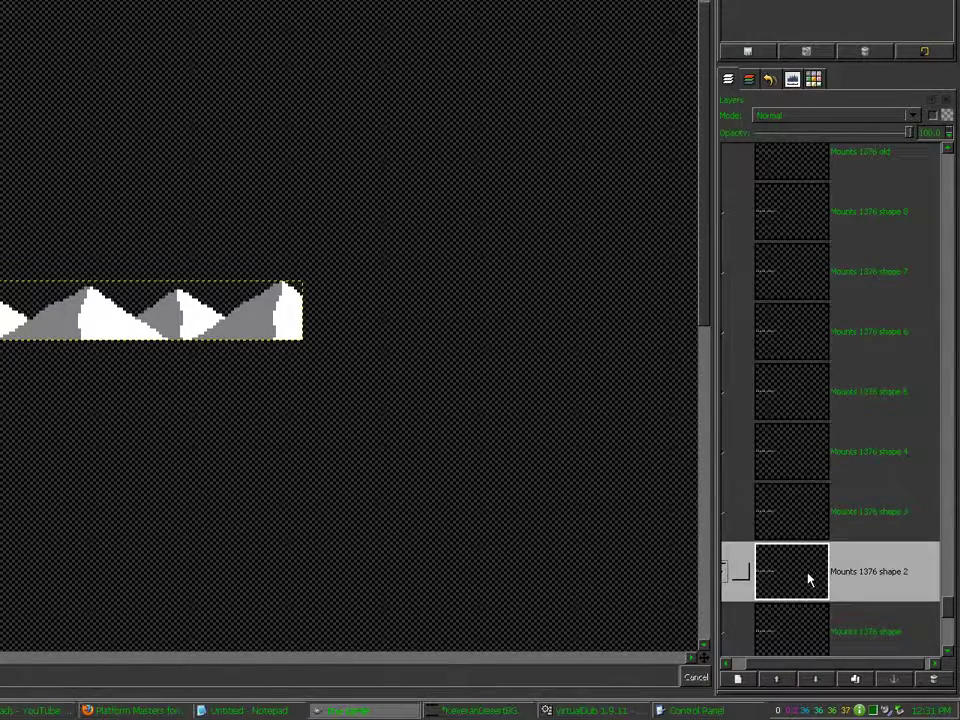
click(810, 641)
text(1)
key(Return)
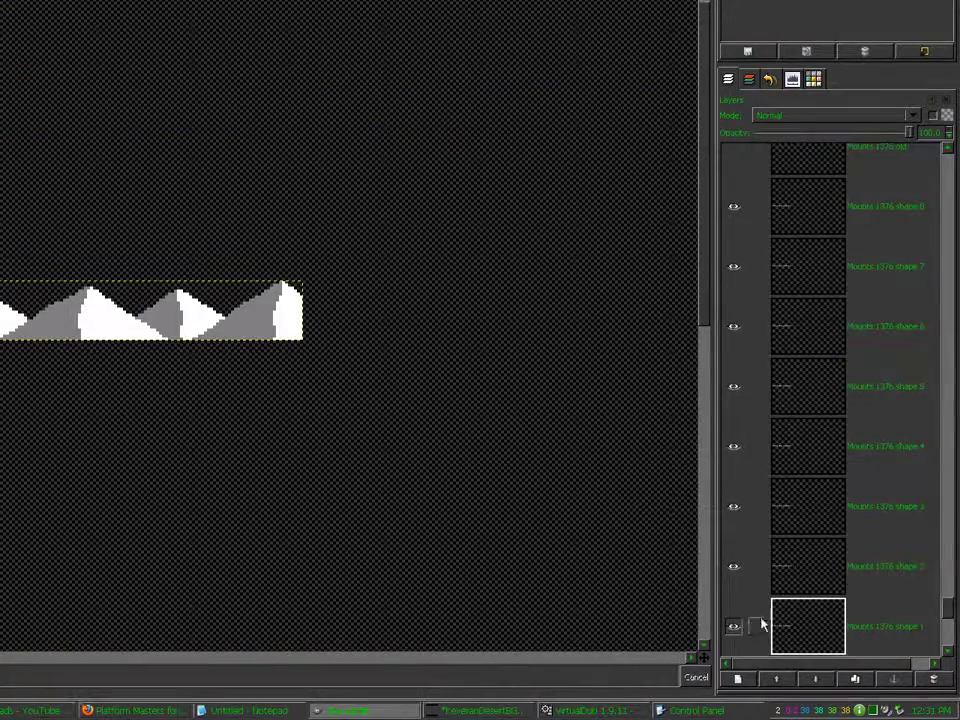
Show the Mounts 1376 shape 1 to shape 5 layers one at a time, deleting the neighboring slopes around a different mountain on each
shift+click(736, 627)
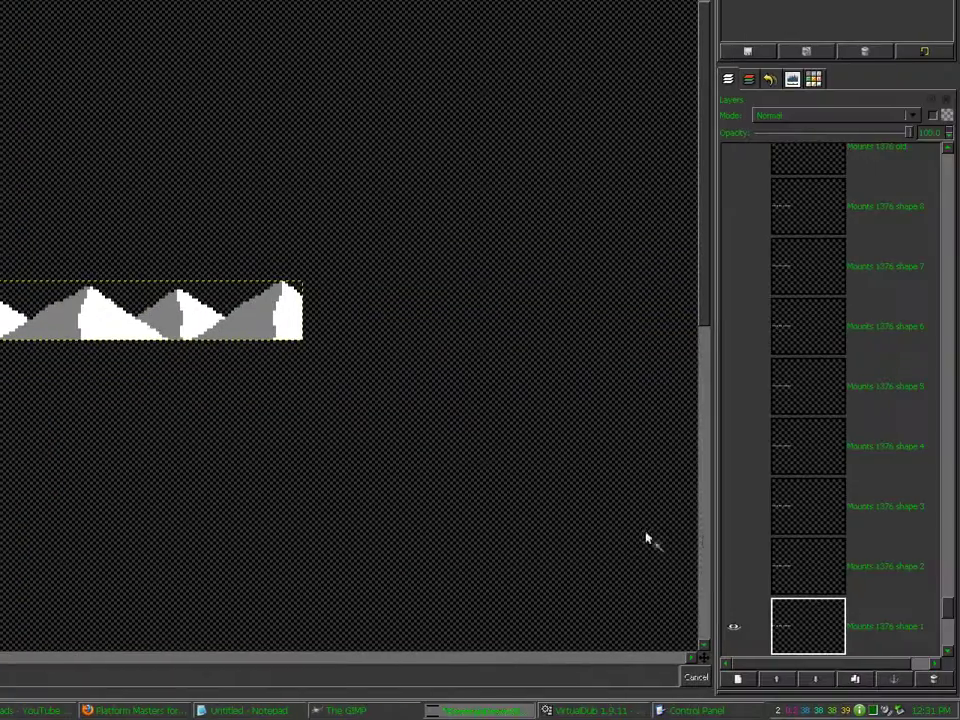
click(736, 572)
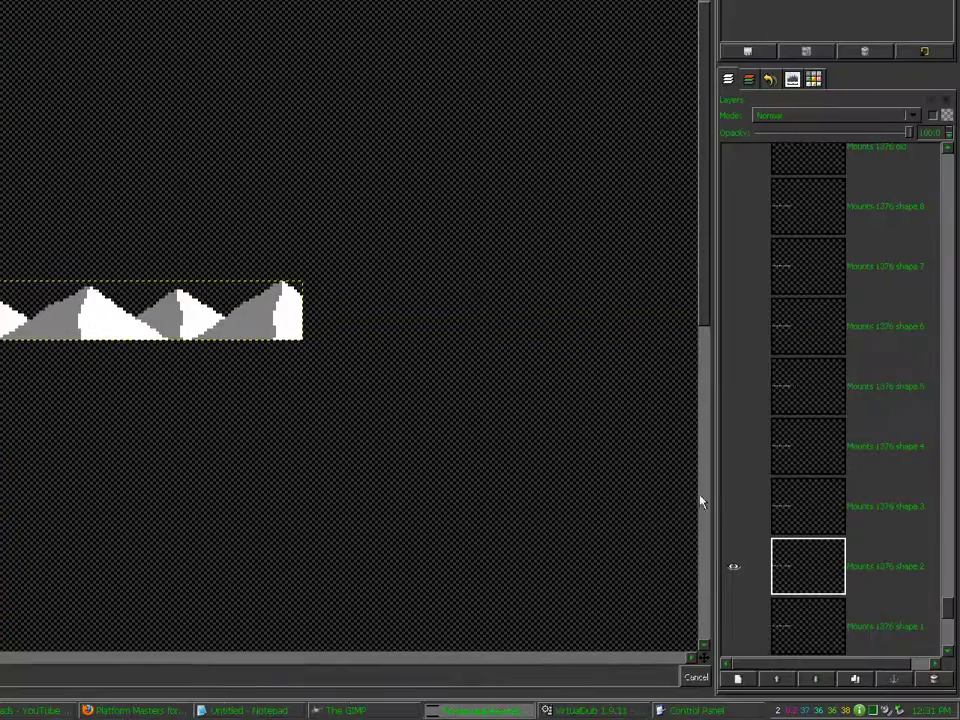
shift+click(743, 505)
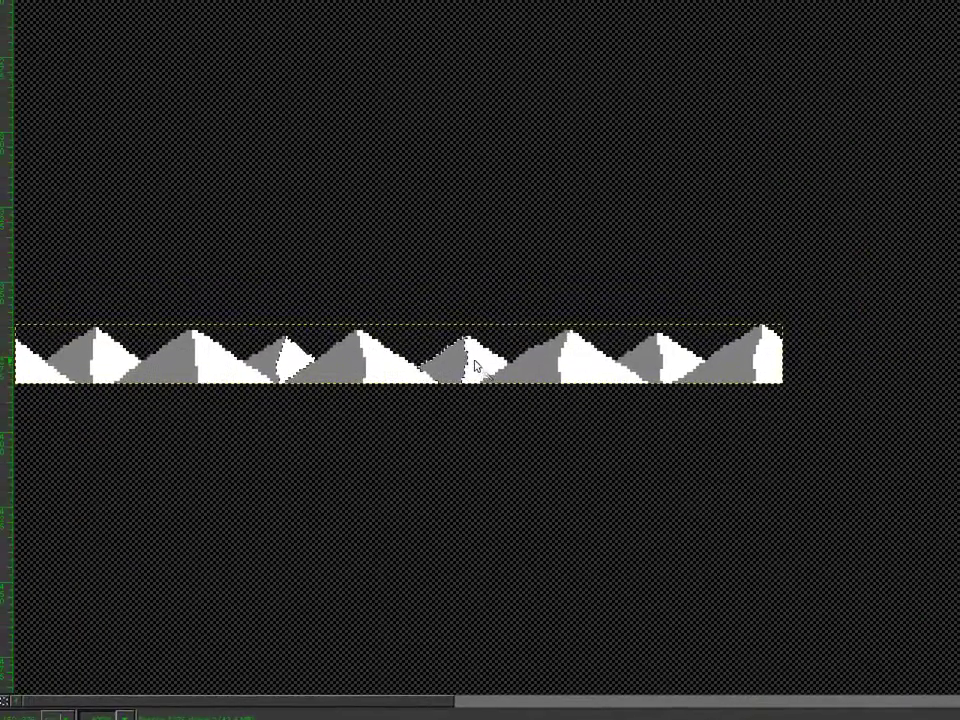
click(476, 361)
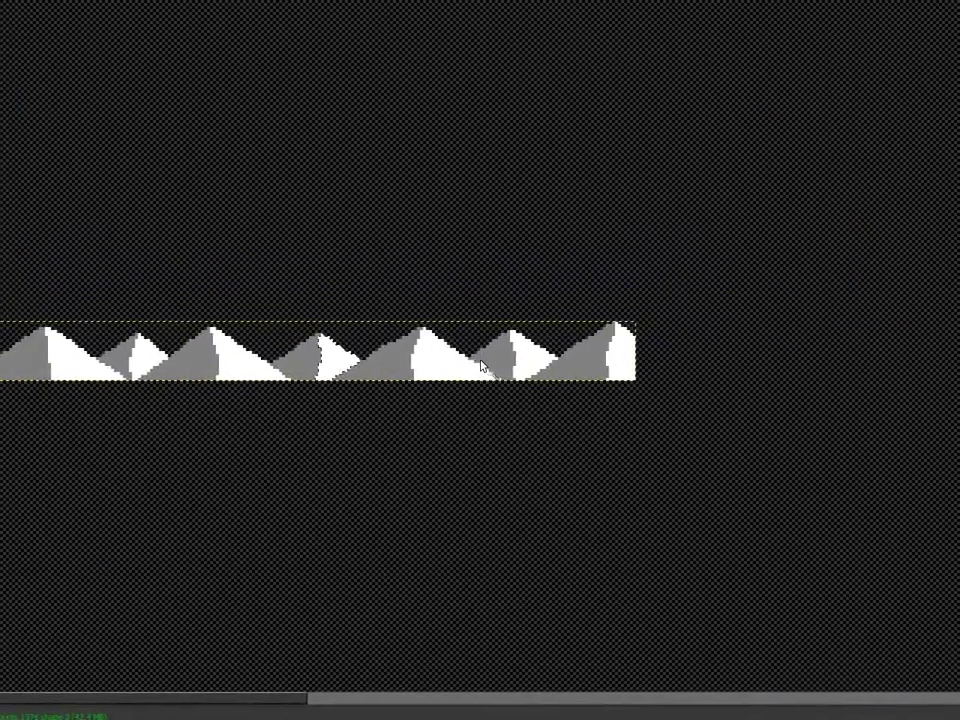
shift+click(643, 360)
key(Delete)
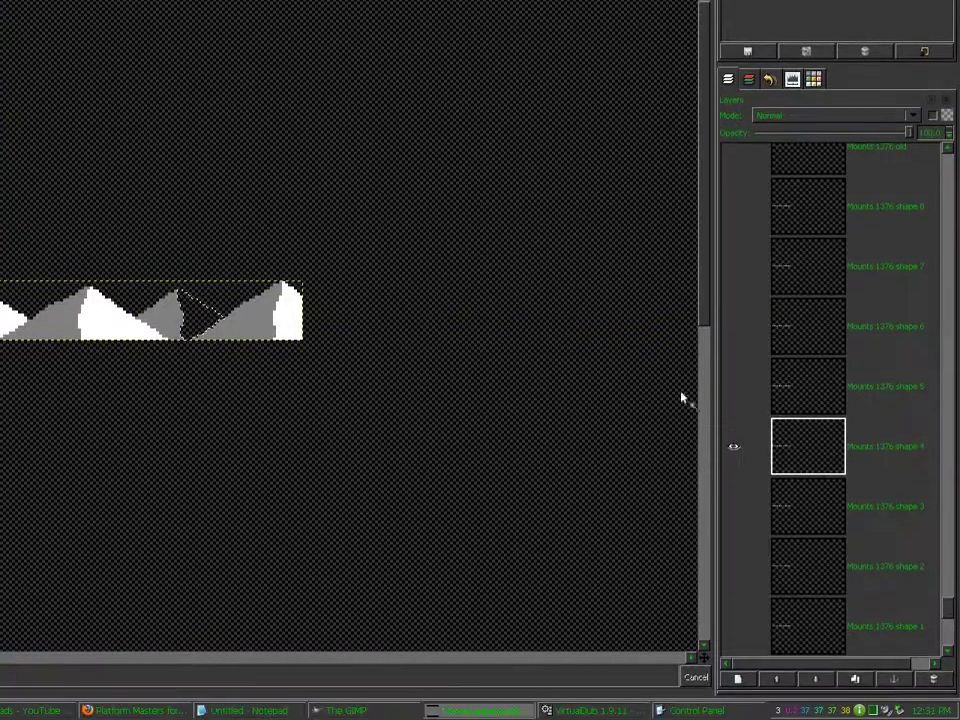
click(802, 389)
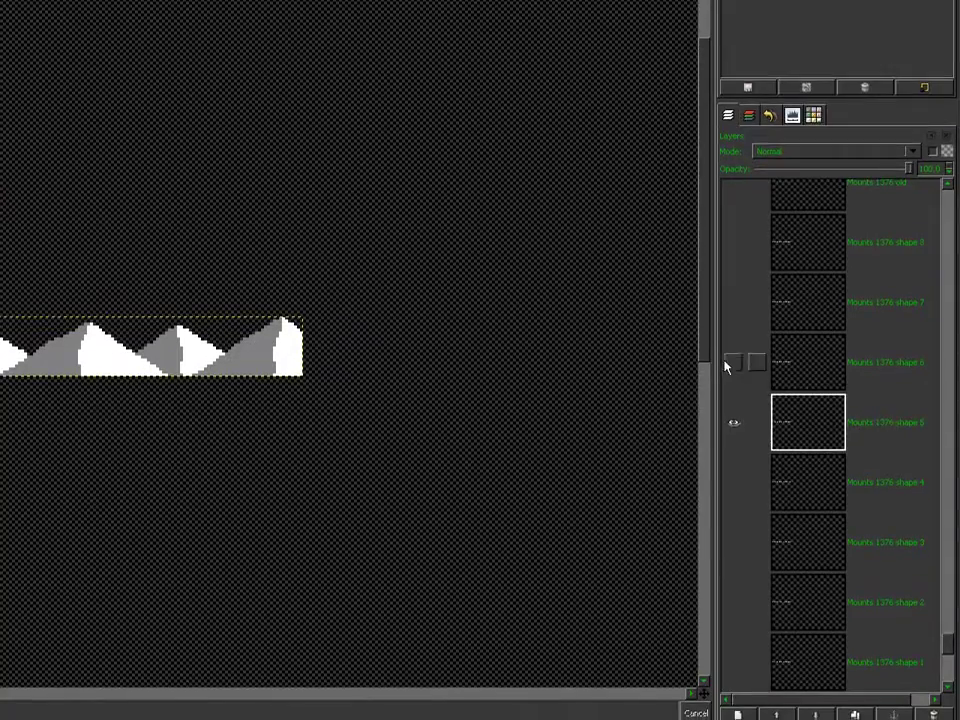
Show only the Mounts 1376 shape 6 layer and delete the white and grey slopes flanking the small mountain between the first two complete large ones
shift+click(730, 364)
click(795, 365)
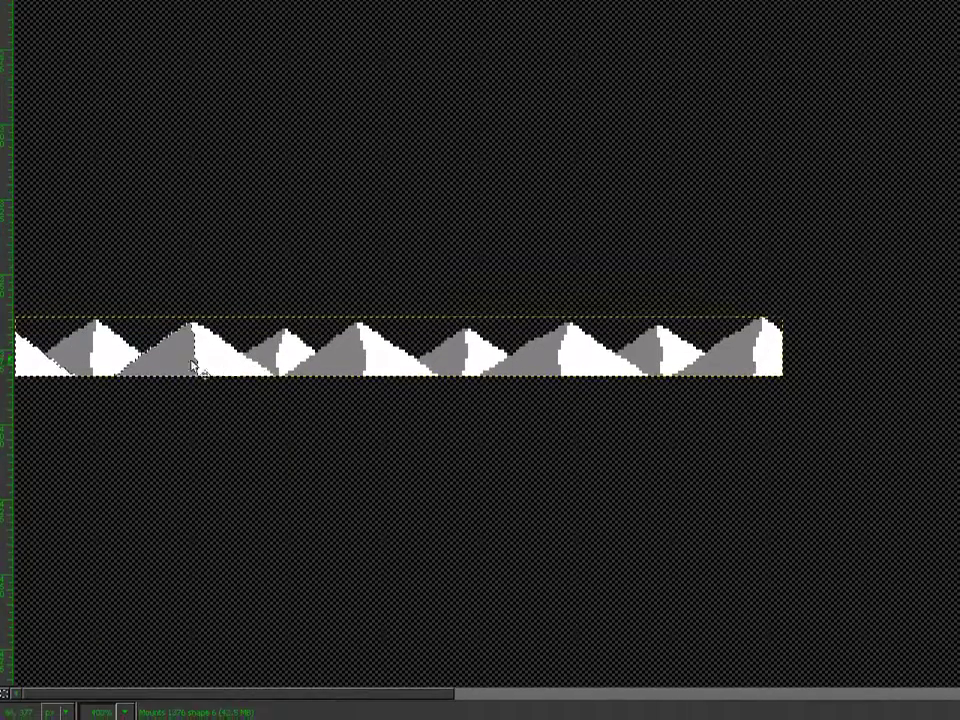
click(212, 362)
shift+click(331, 362)
key(Delete)
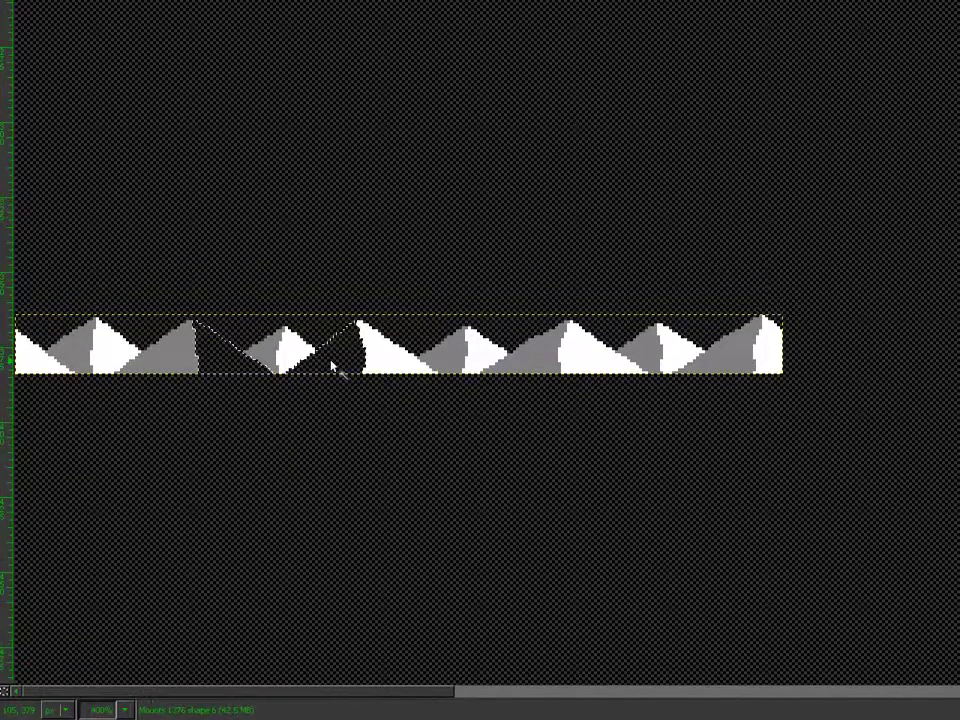
Show only the Mounts 1376 shape 7 layer and delete the white and grey slopes flanking the next small mountain along the row
click(733, 366)
click(782, 364)
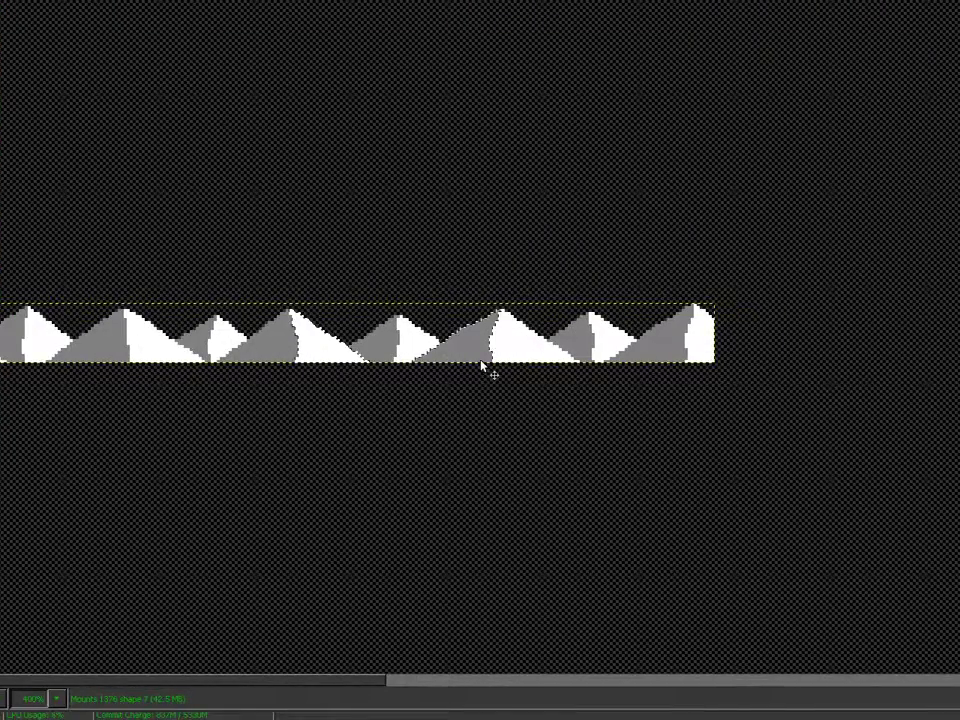
click(481, 360)
key(Delete)
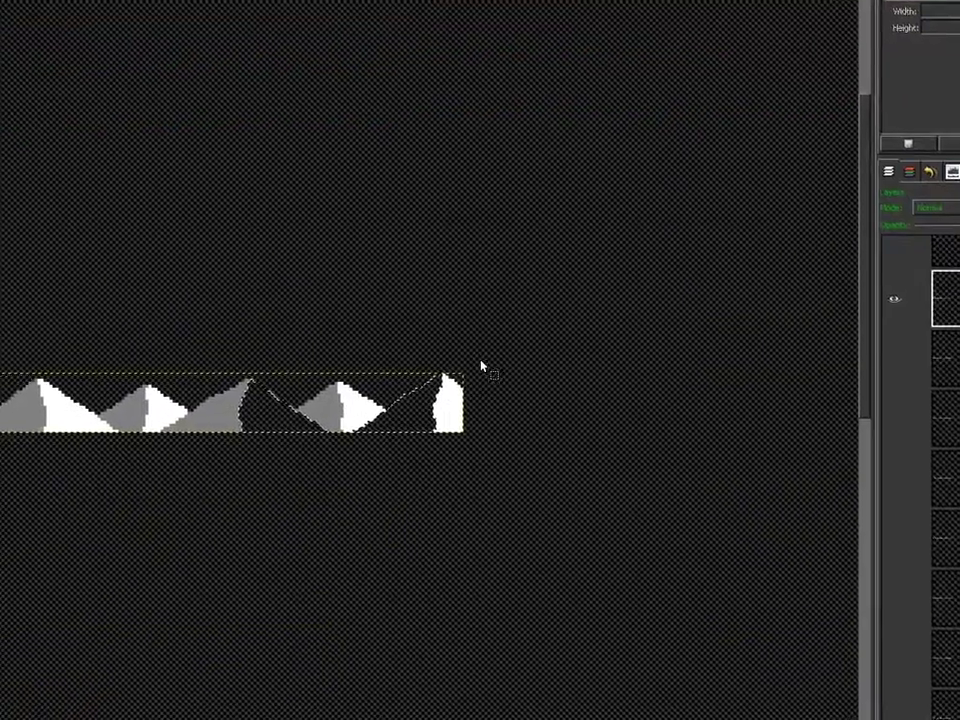
On the Mounts 1376 shape 8 layer, select all remaining pieces on both sides of the separated small mountain with rectangles and delete them
drag(477, 361, 423, 441)
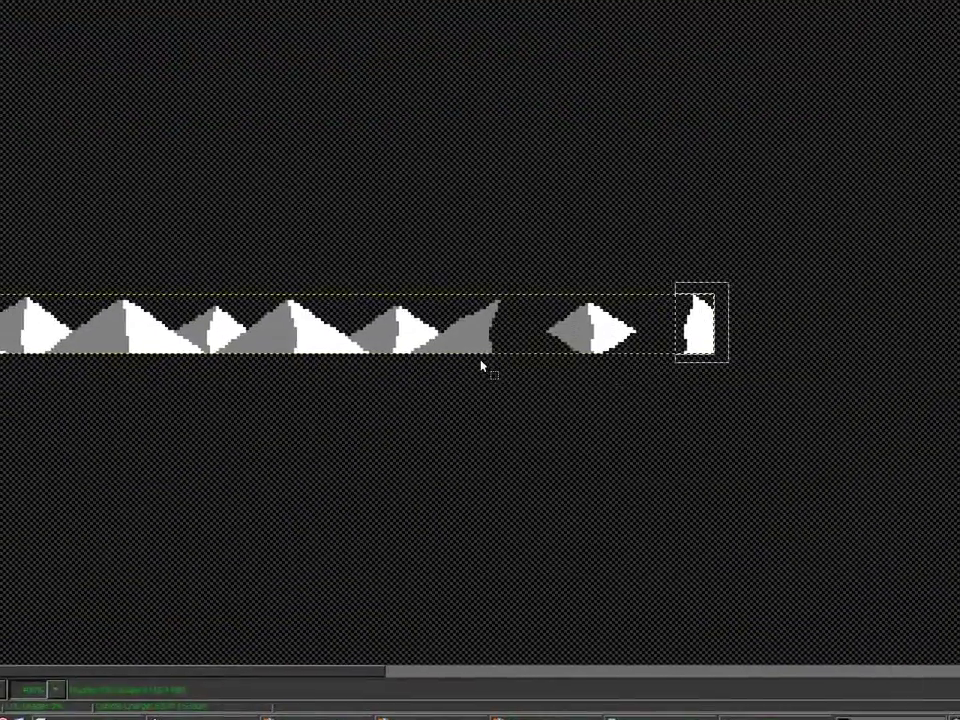
mouse_move(263, 435)
mouse_down()
mouse_move(118, 368)
mouse_move(2, 361)
mouse_up()
key(Delete)
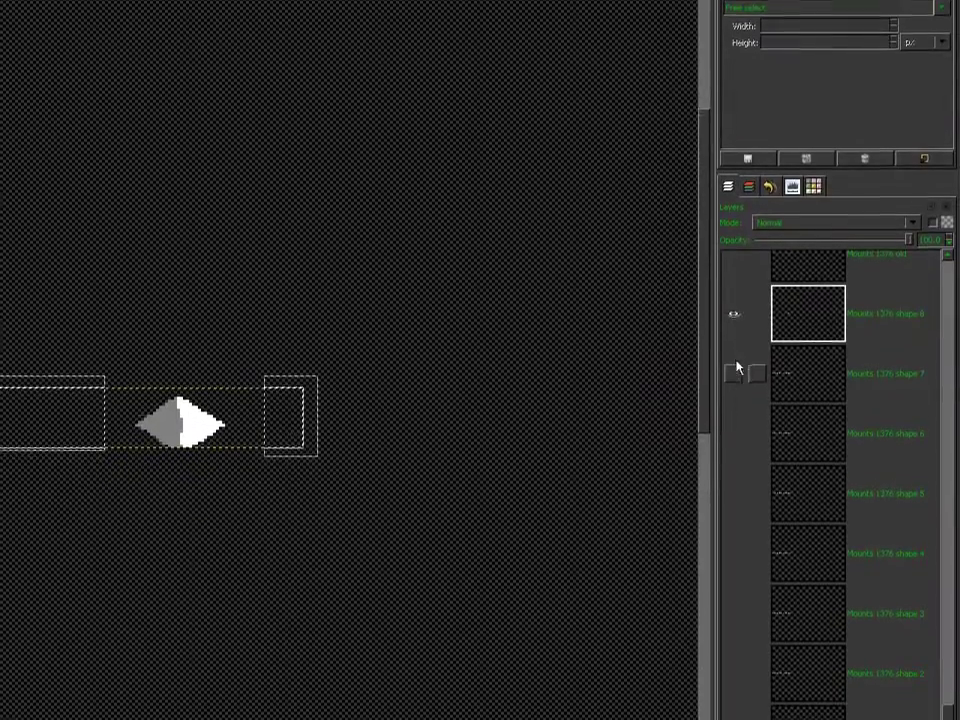
Show only the Mounts 1376 shape 7 layer and delete all remaining pieces on both sides of its separated small mountain
click(733, 437)
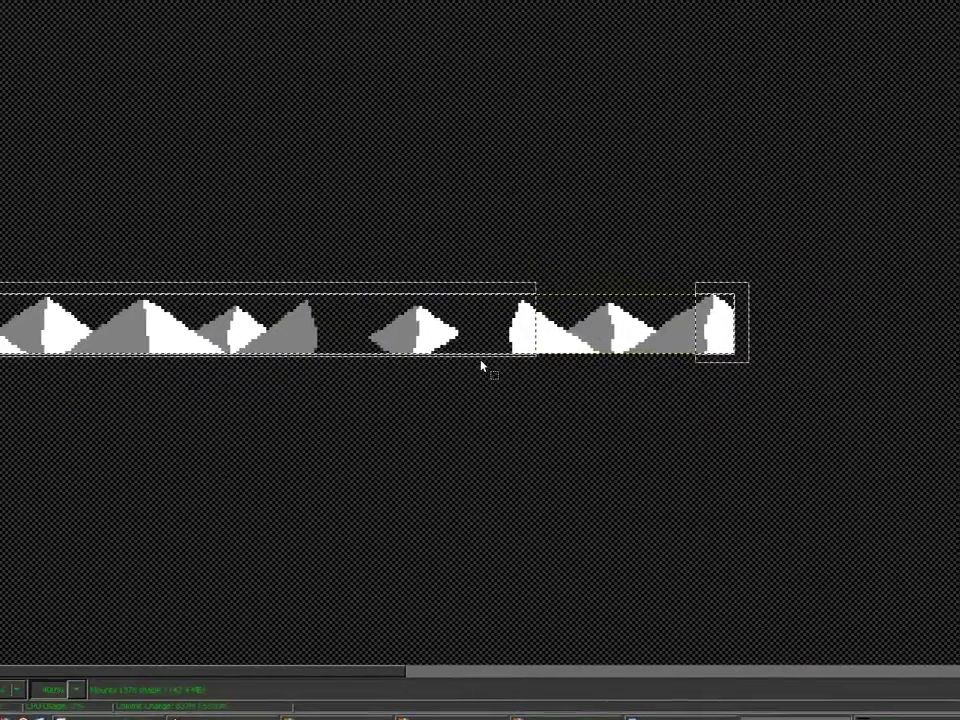
drag(484, 360, 771, 283)
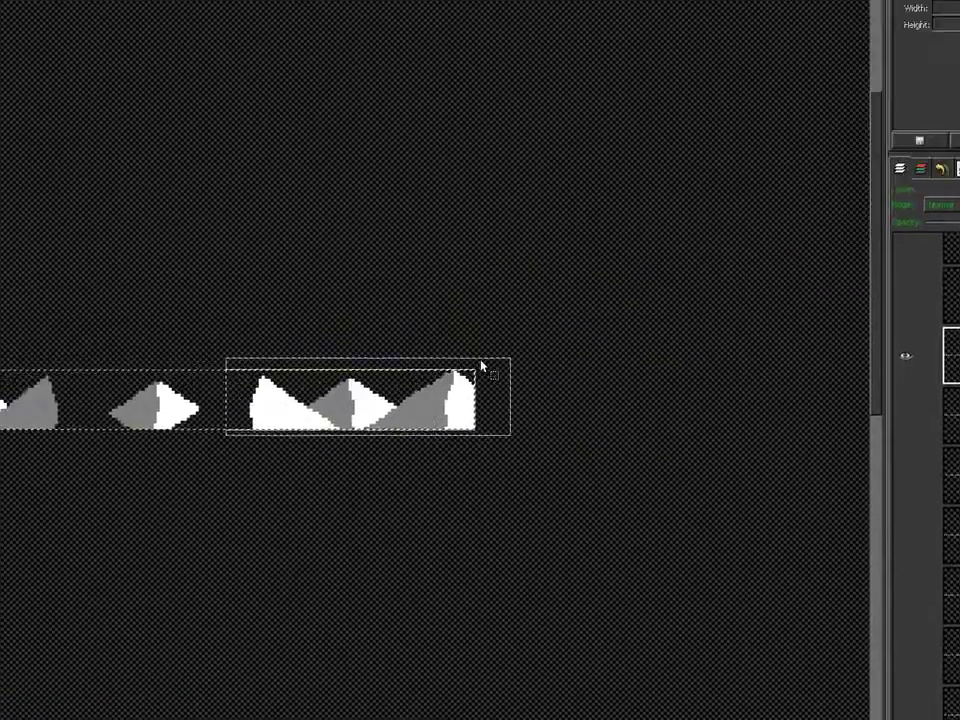
drag(333, 359, 0, 301)
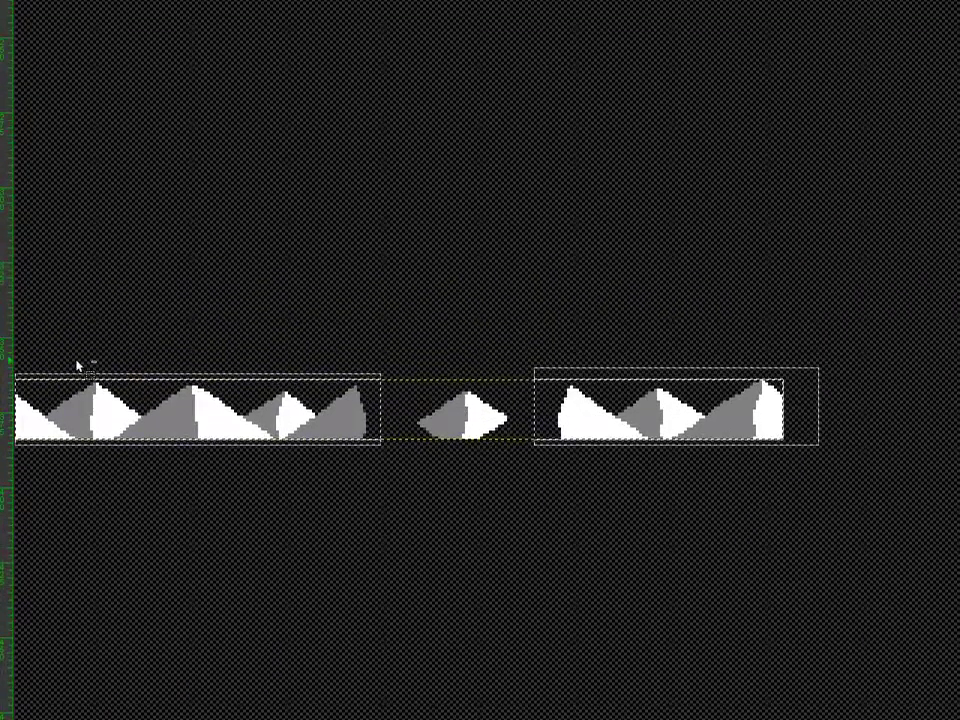
key(Delete)
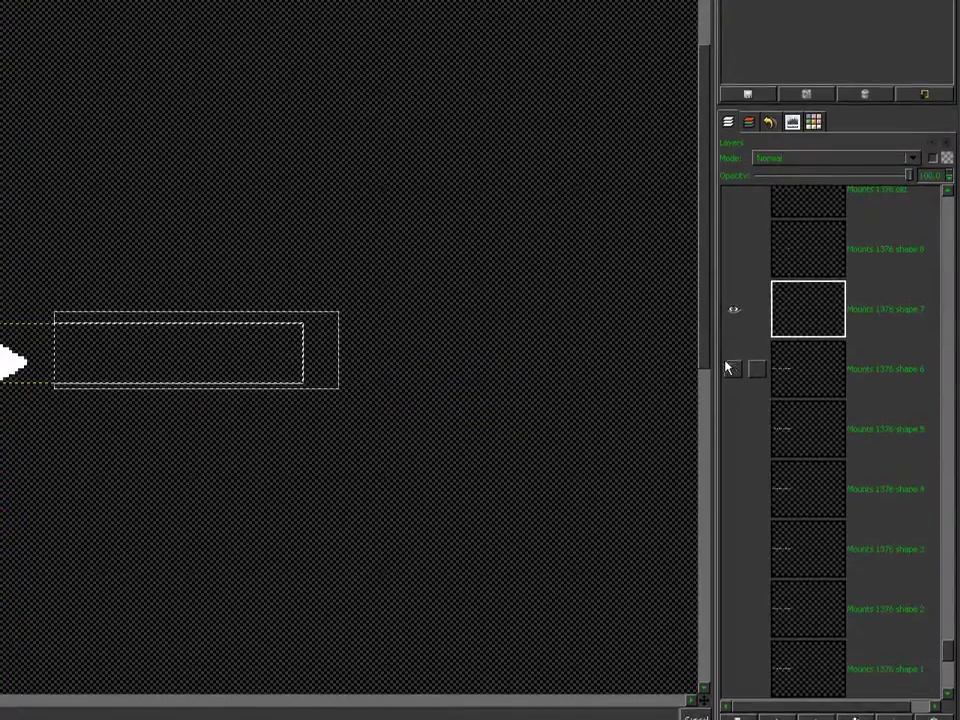
Isolate the Mounts 1376 shape 6 layer, select the pieces on both sides of its small mountain with rectangles and delete them
shift+click(734, 432)
click(812, 440)
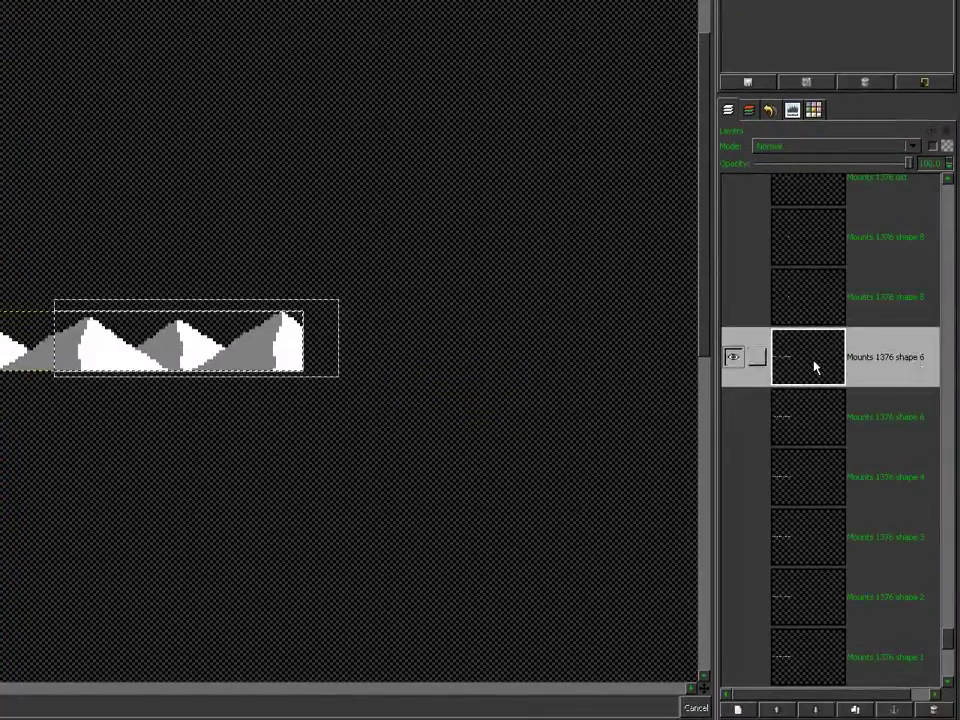
drag(323, 467, 0, 382)
drag(397, 361, 348, 346)
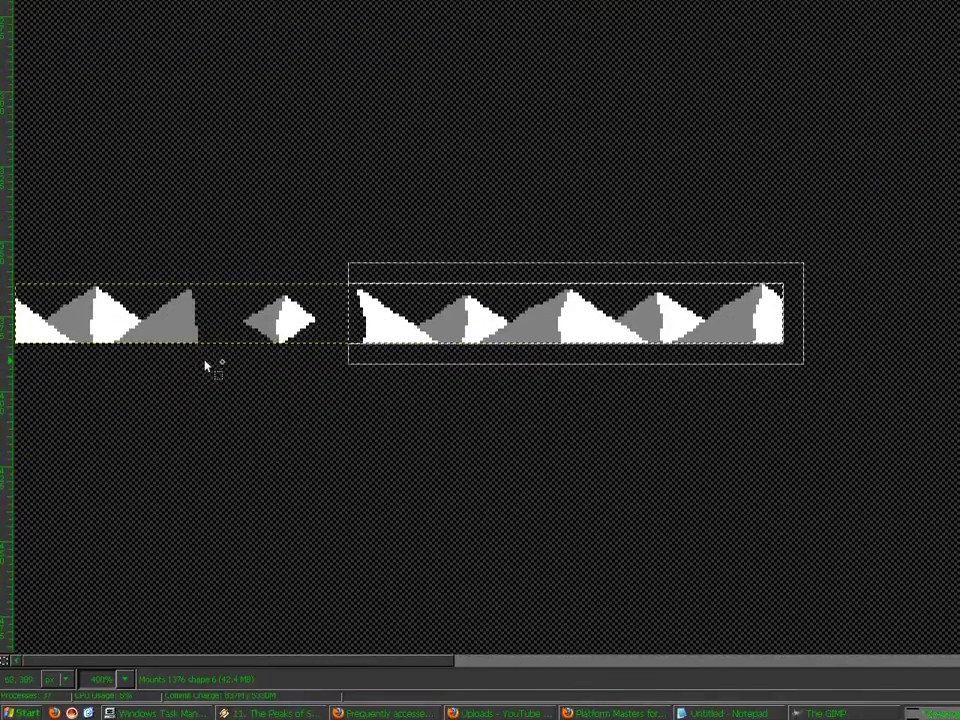
drag(212, 438, 8, 356)
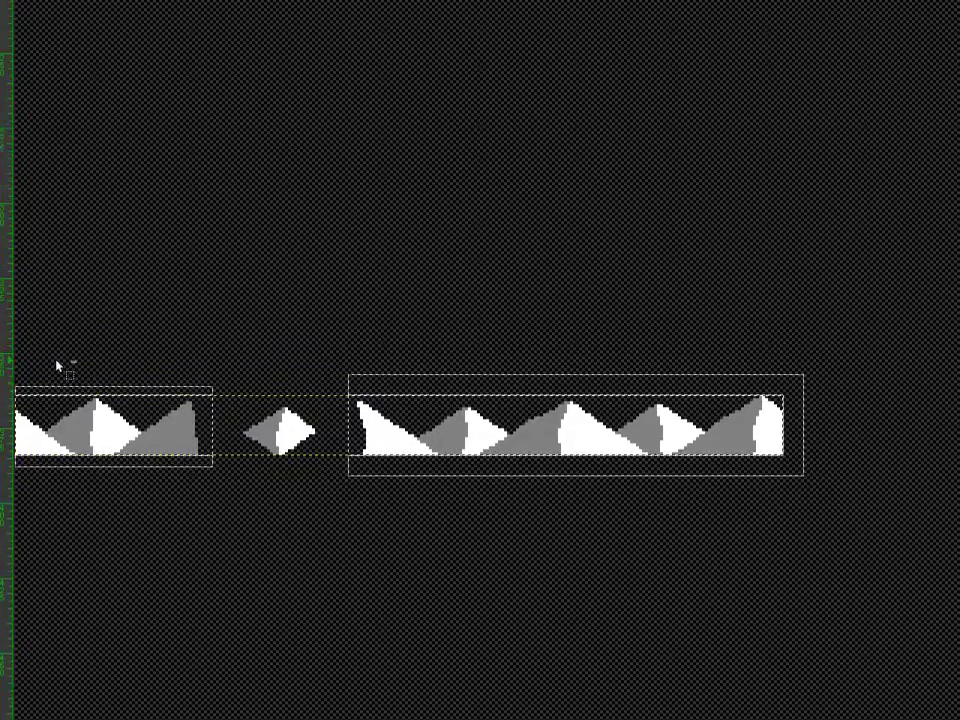
key(Delete)
On the Mounts 1376 shape 5 layer, delete everything around the first complete small mountain in the row
click(731, 390)
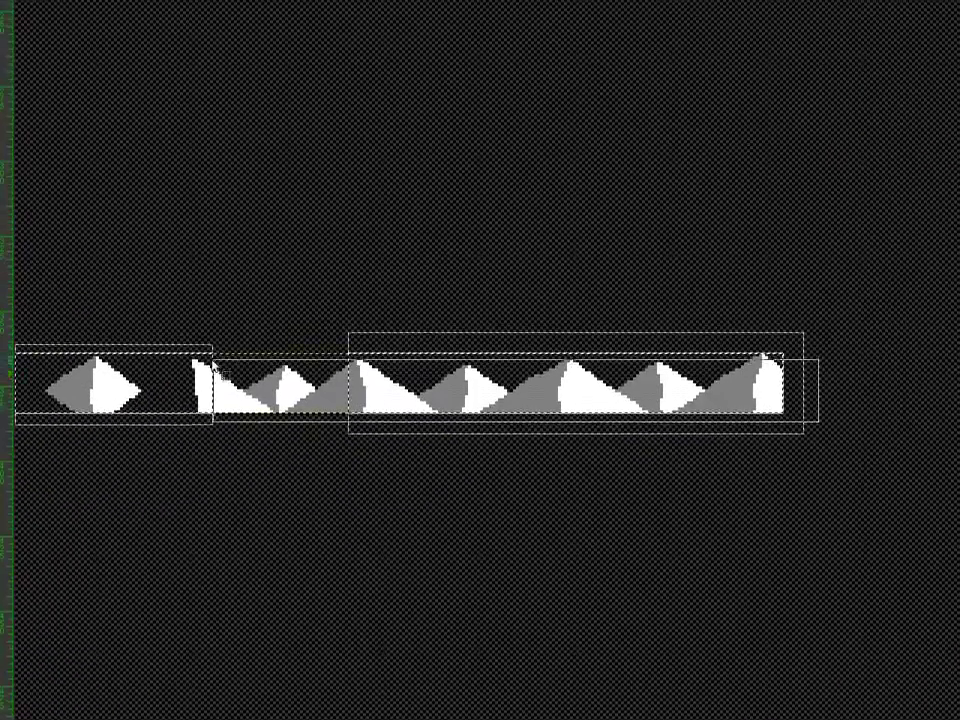
drag(213, 362, 180, 341)
key(Delete)
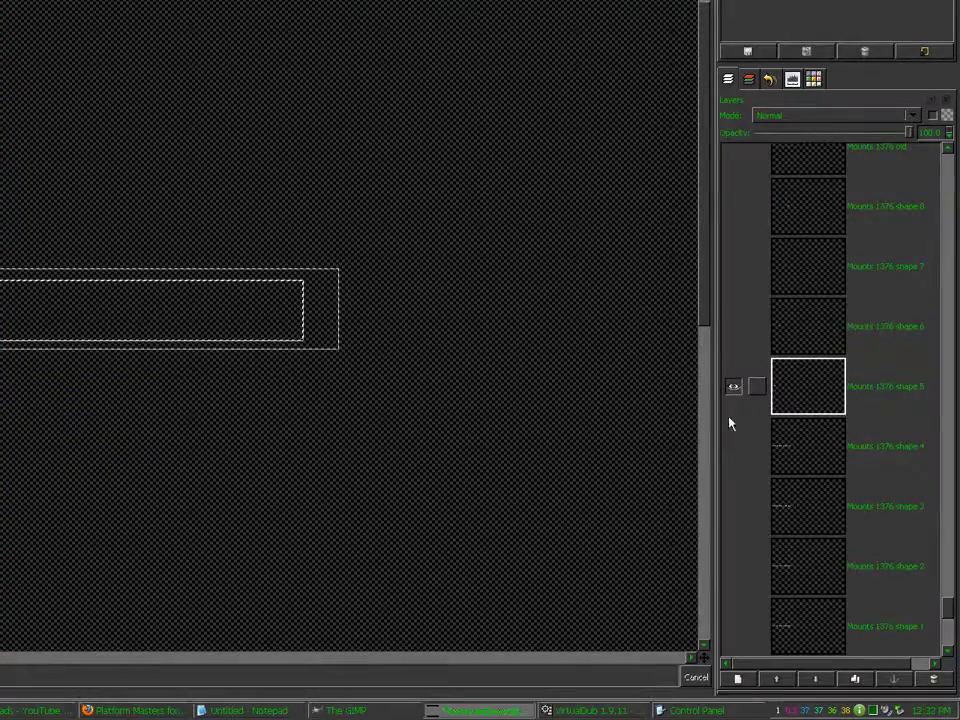
On the Mounts 1376 shape 4 layer, delete all other mountains so only the cut-off large one at the row's end remains
click(731, 444)
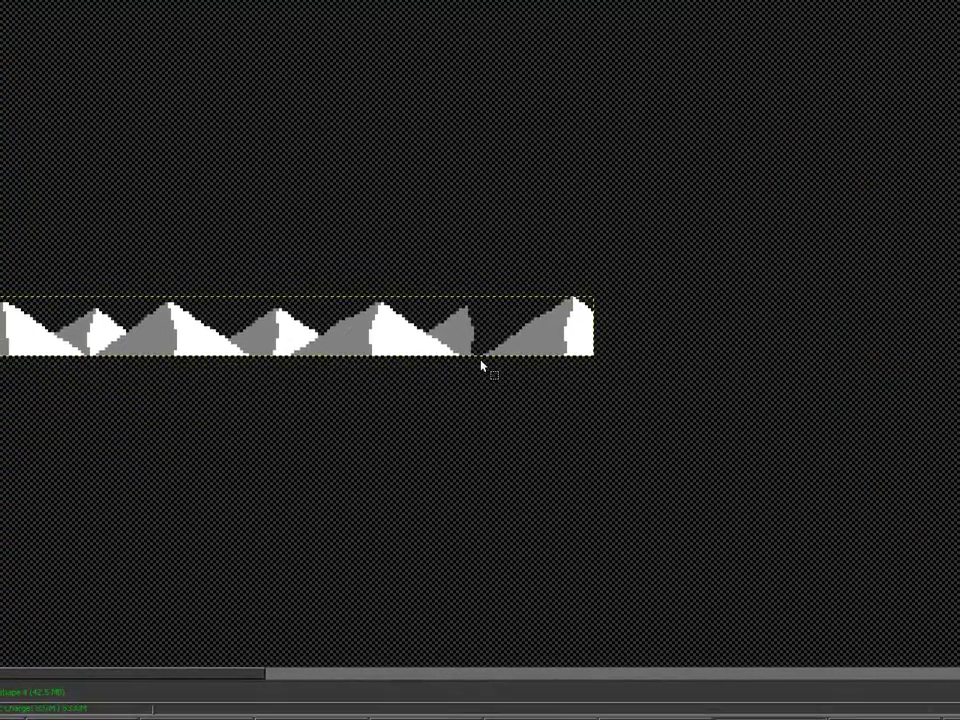
drag(479, 365, 87, 365)
key(Delete)
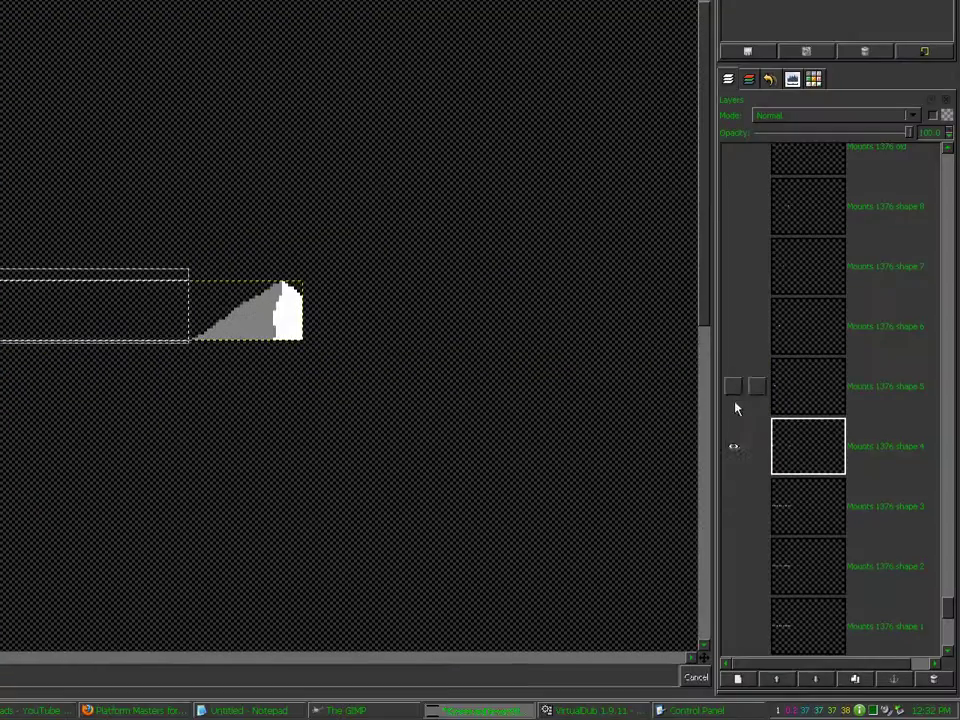
On the Mounts 1376 shape 3 layer, select the pieces on both sides of the third complete large mountain and delete them
click(731, 505)
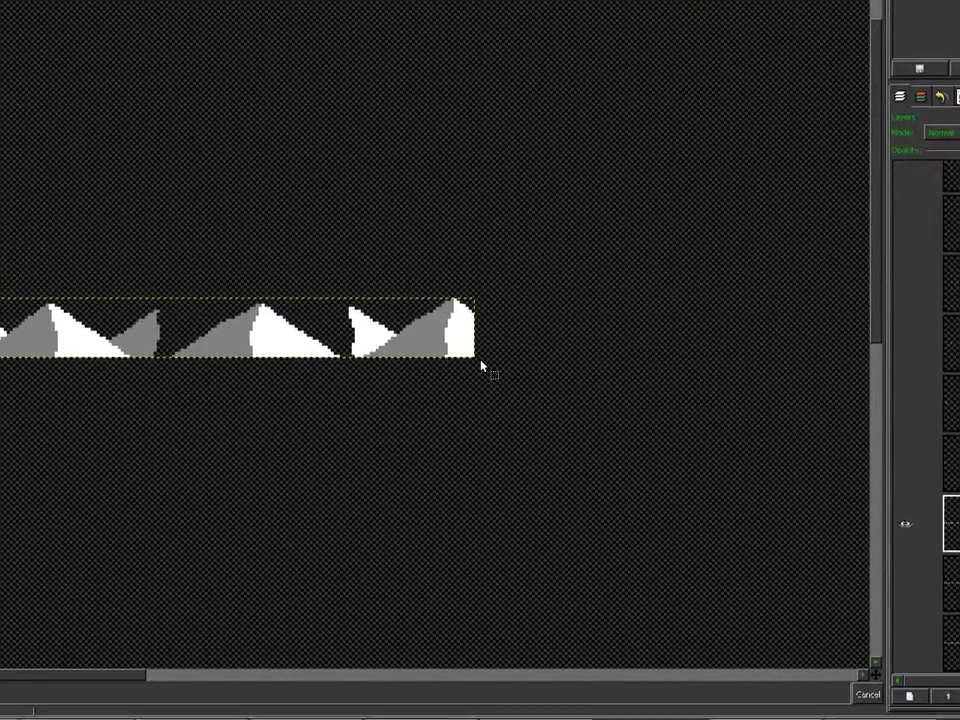
drag(480, 364, 345, 287)
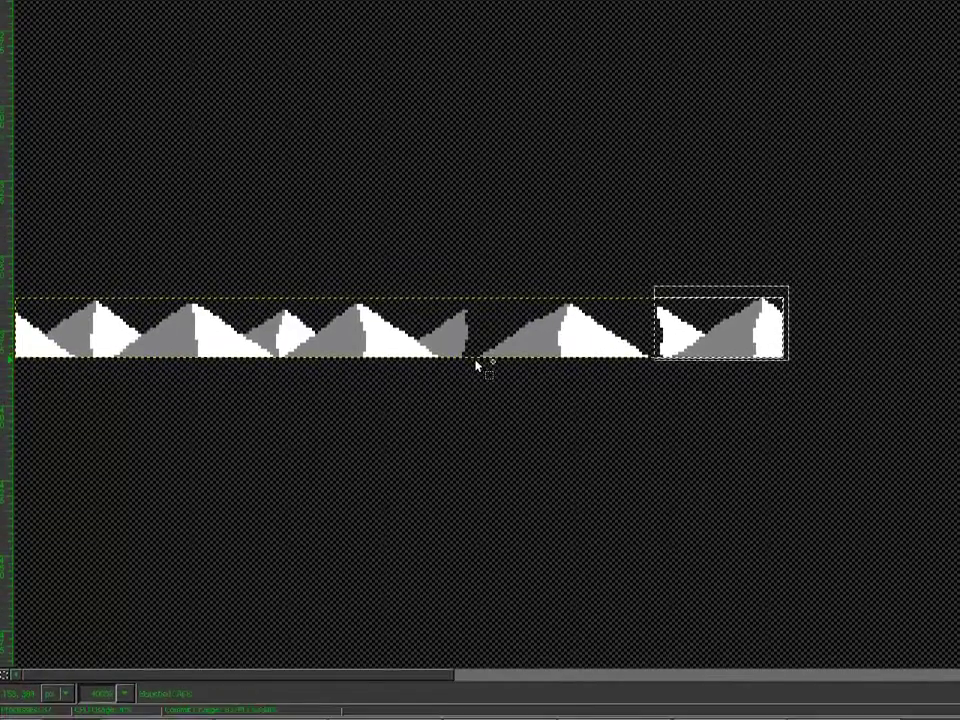
drag(473, 366, 16, 299)
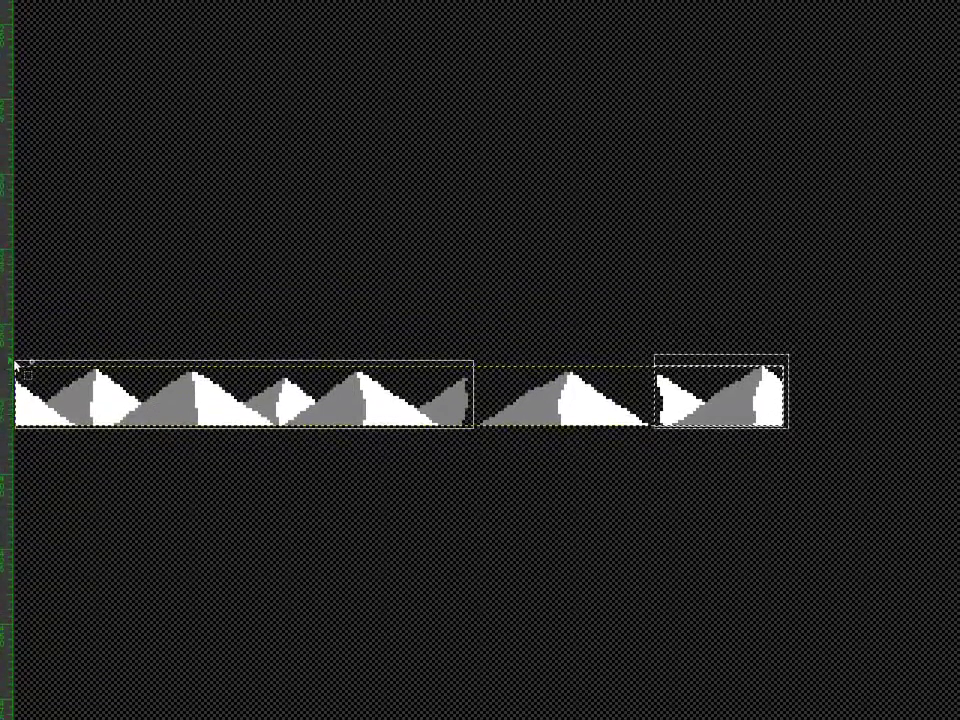
key(Delete)
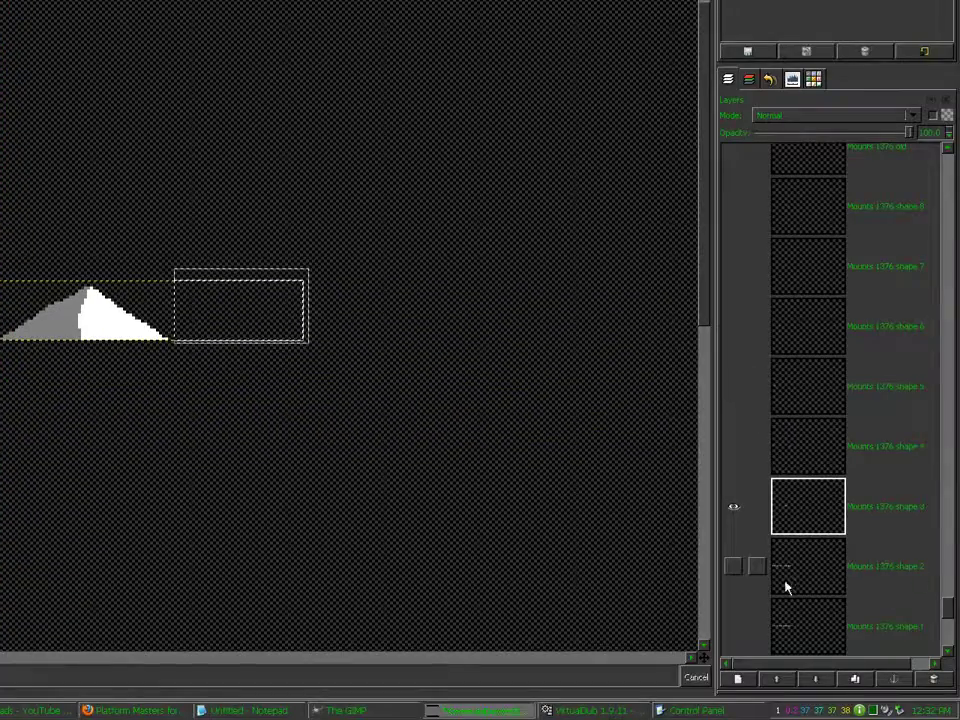
On the Mounts 1376 shape 2 layer, select the pieces on both sides of the middle large mountain with rectangles and delete them
click(733, 566)
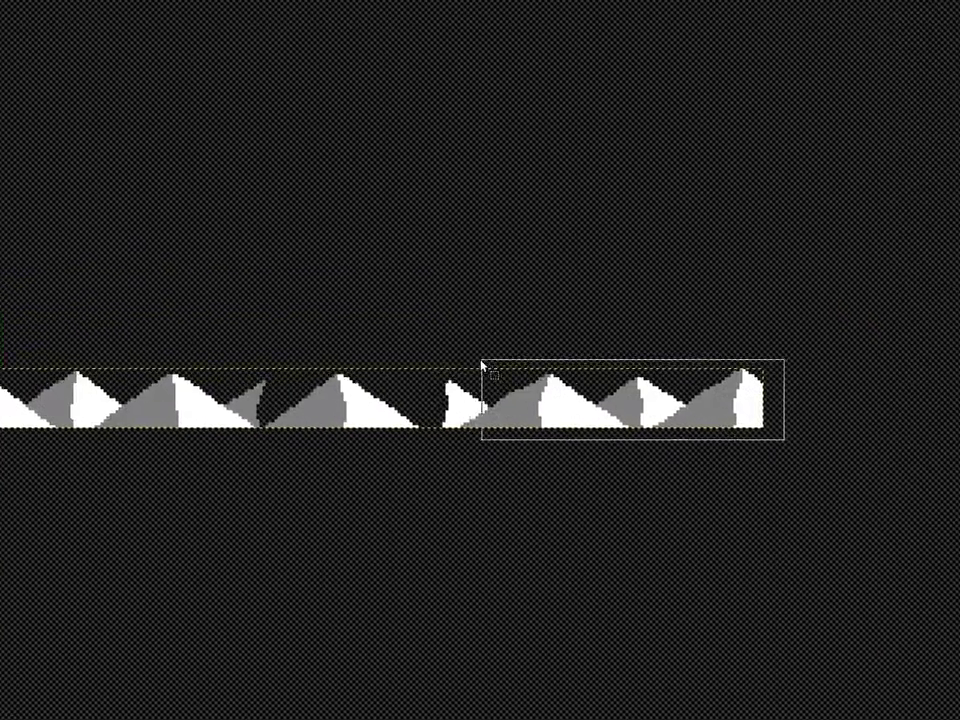
drag(481, 361, 433, 354)
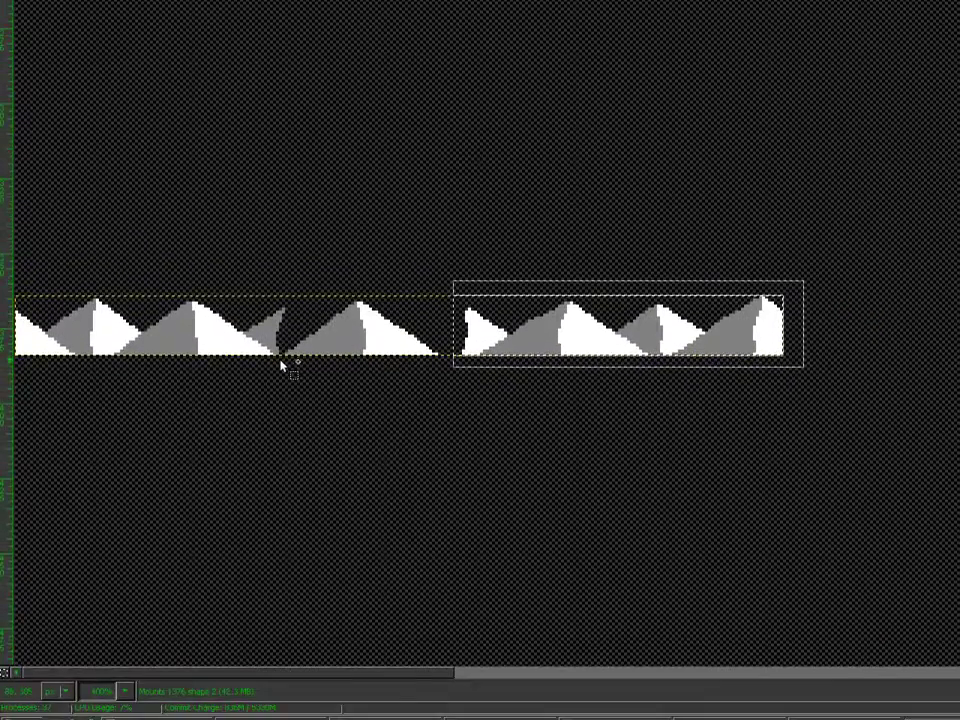
drag(261, 431, 2, 335)
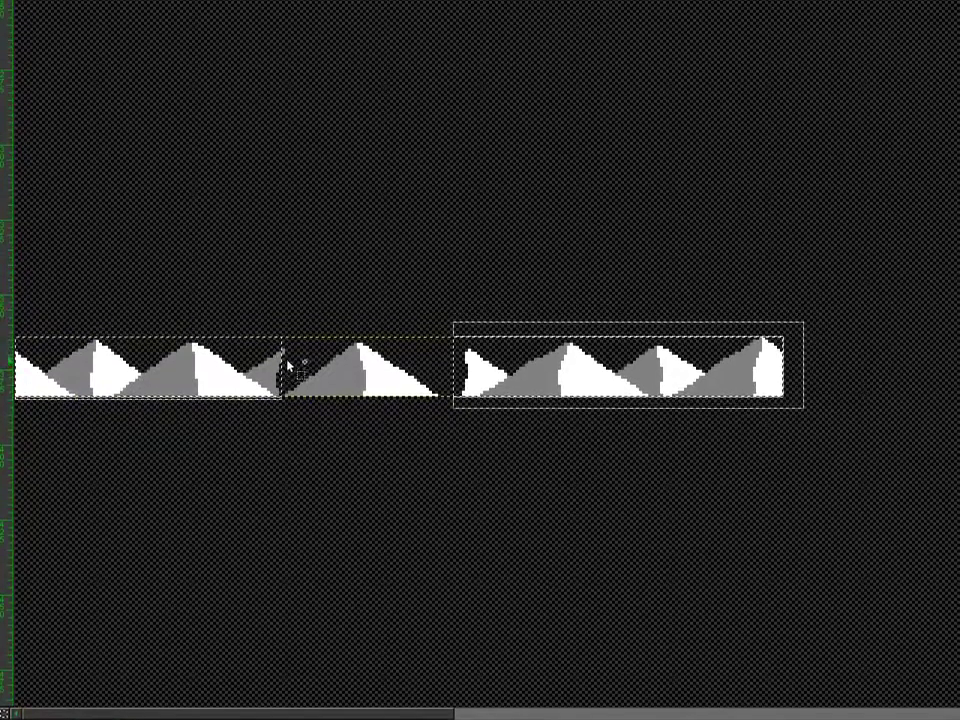
drag(287, 361, 8, 319)
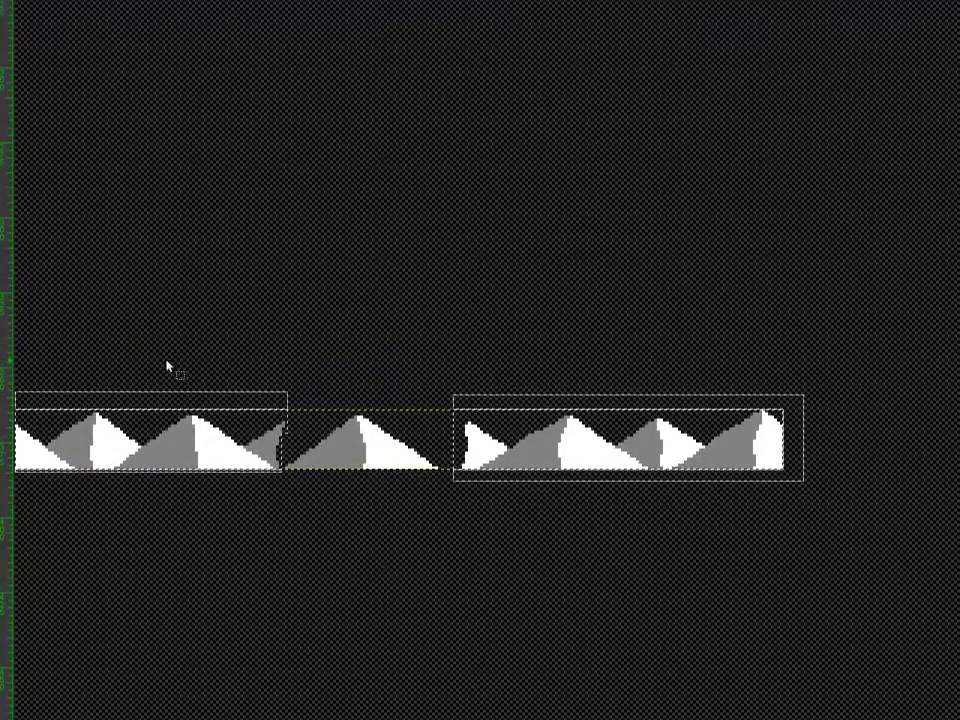
key(Delete)
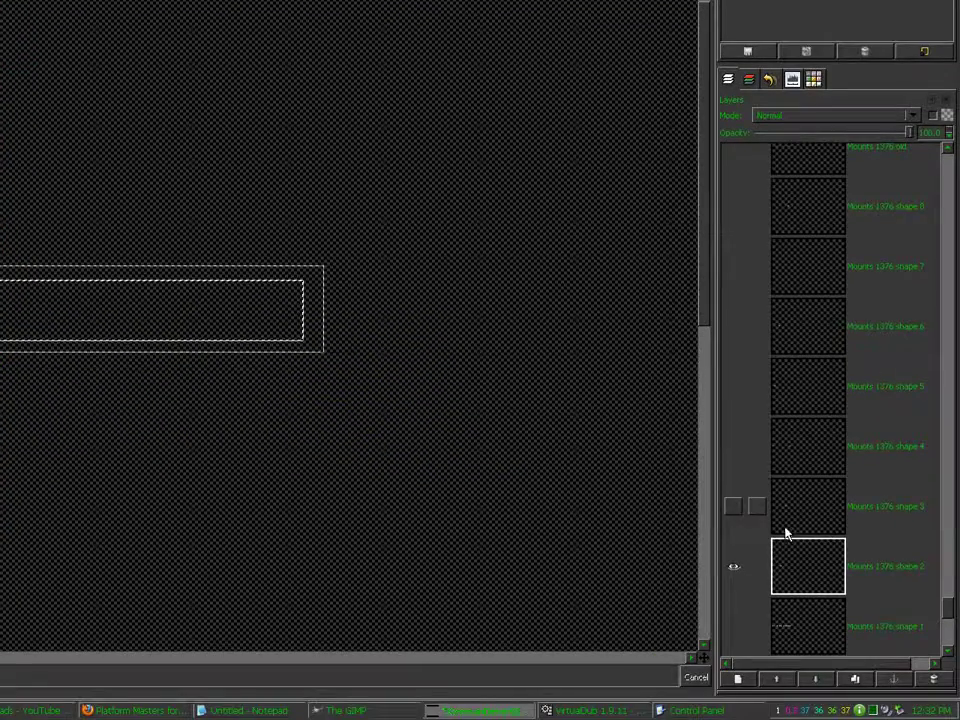
On the Mounts 1376 shape 1 layer, delete all pieces on both sides of the first complete large mountain
click(730, 625)
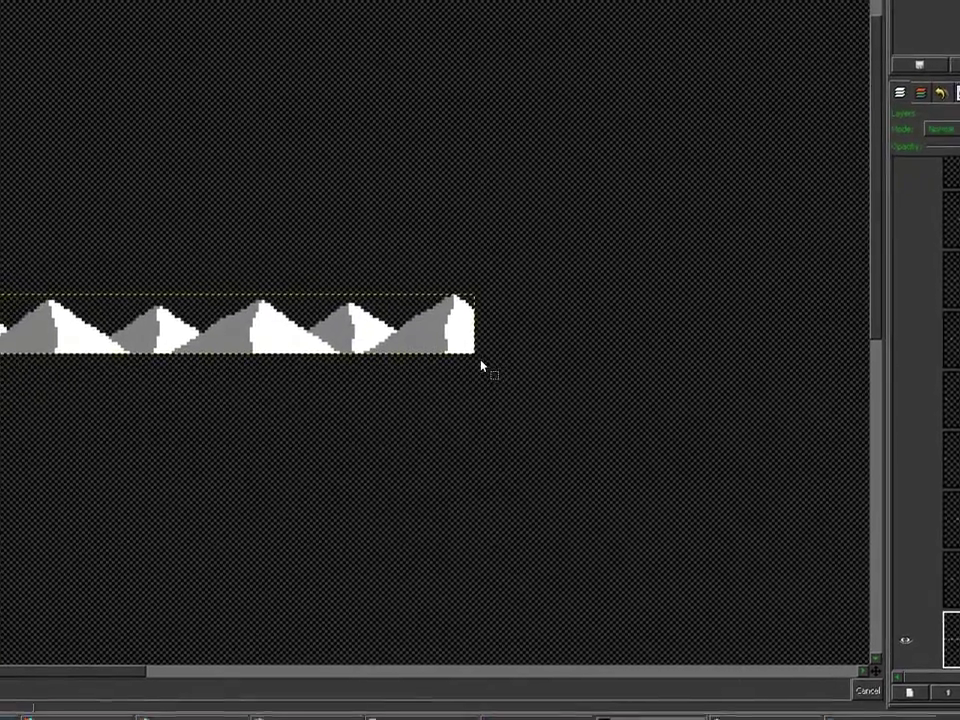
drag(480, 361, 276, 361)
drag(104, 452, 14, 361)
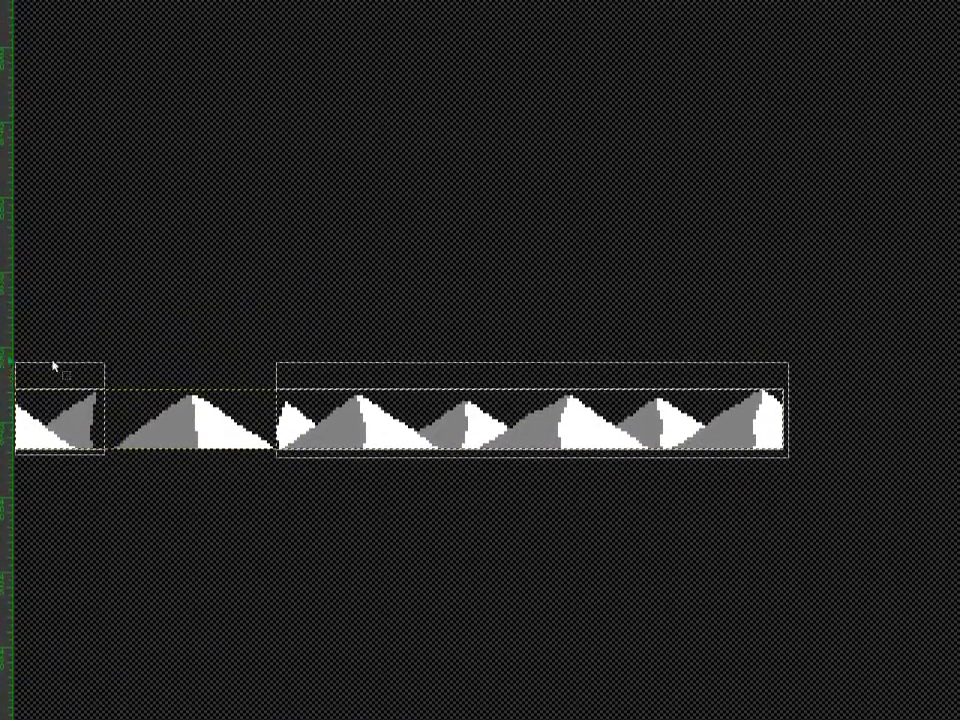
key(Delete)
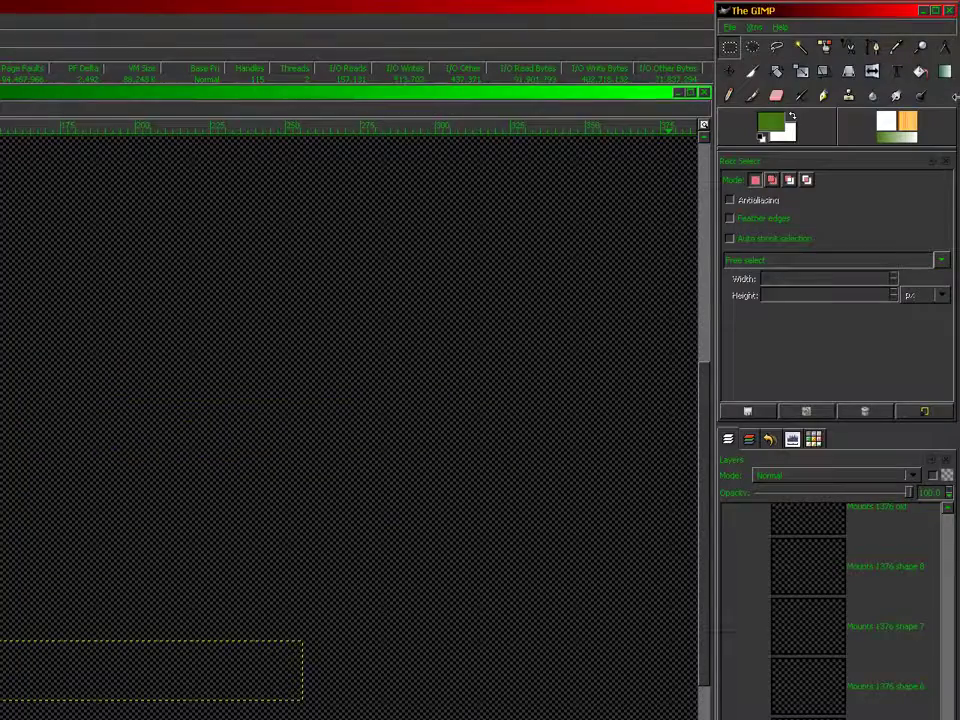
Bucket-fill the grey slopes white on the Mounts 1376 shape 1 to shape 4 layers, filling similar colors at threshold 0.0
click(920, 73)
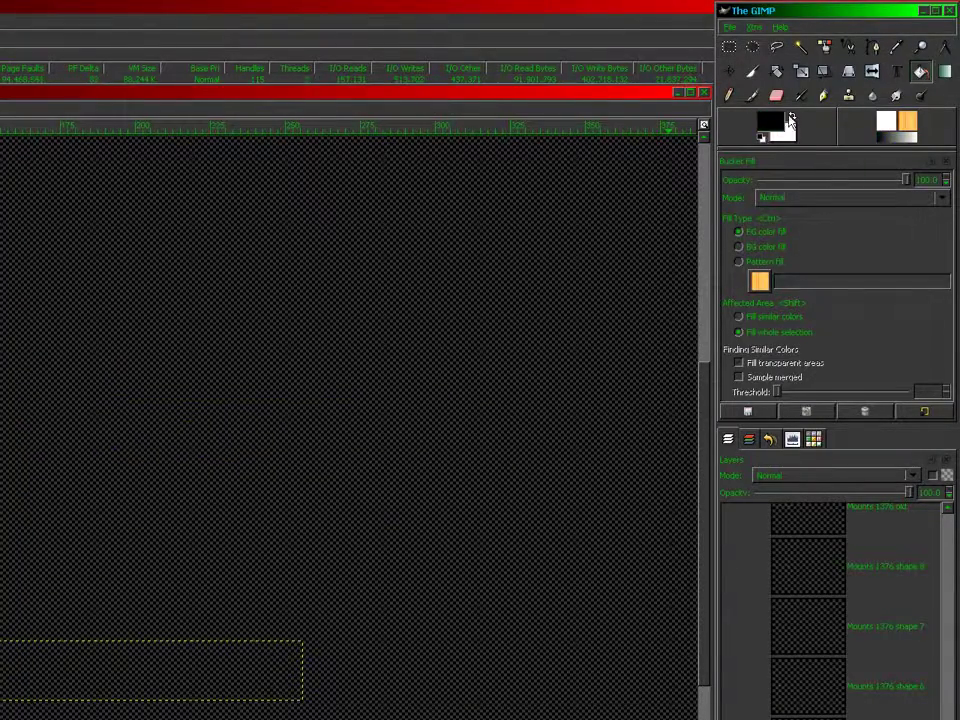
click(791, 117)
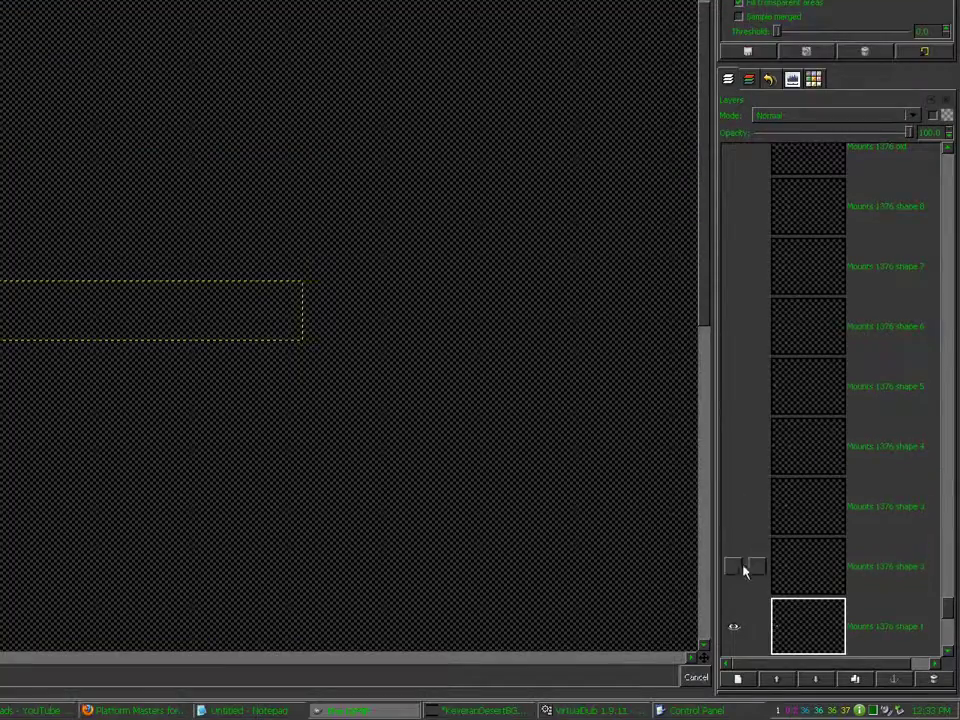
click(741, 568)
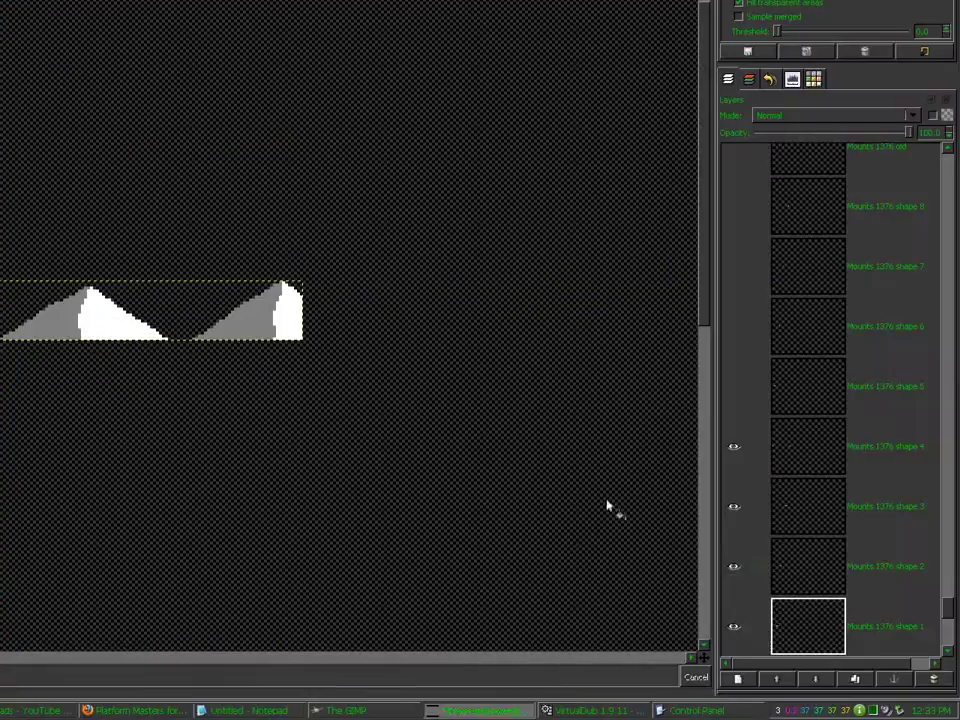
click(806, 561)
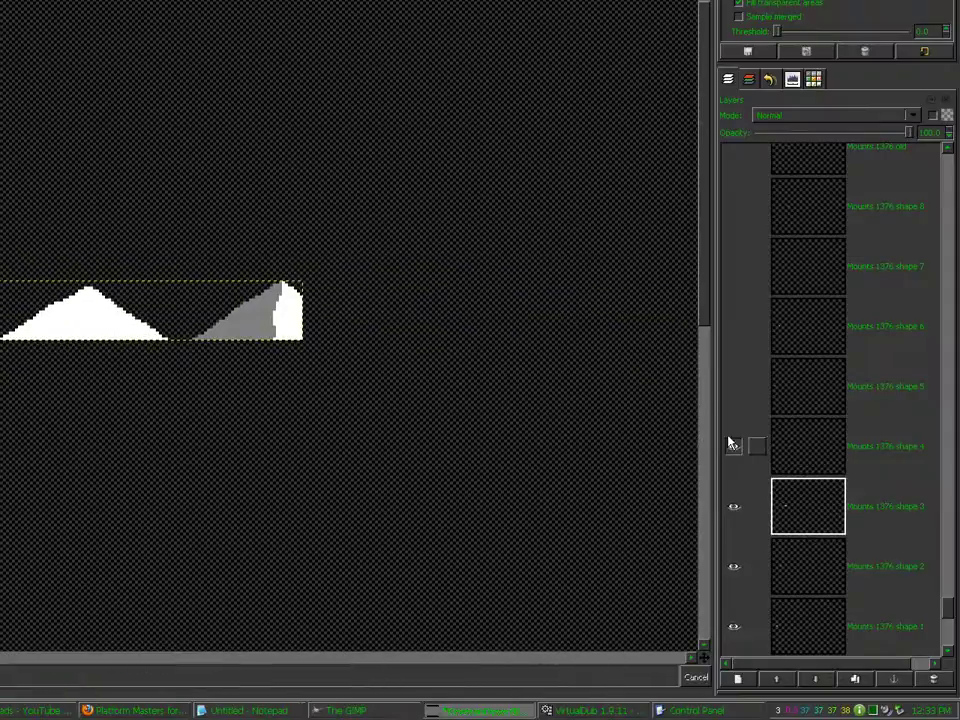
click(735, 443)
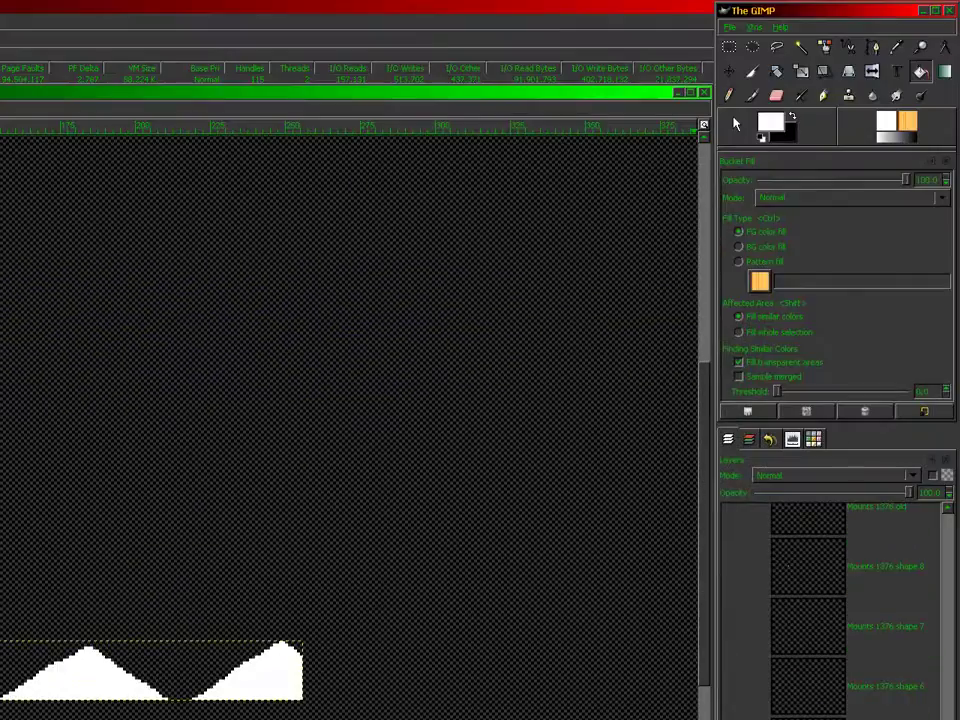
Choose the Pencil, show only the Mounts 1376 shape 5 layer over the green base layer, and save the image
click(729, 95)
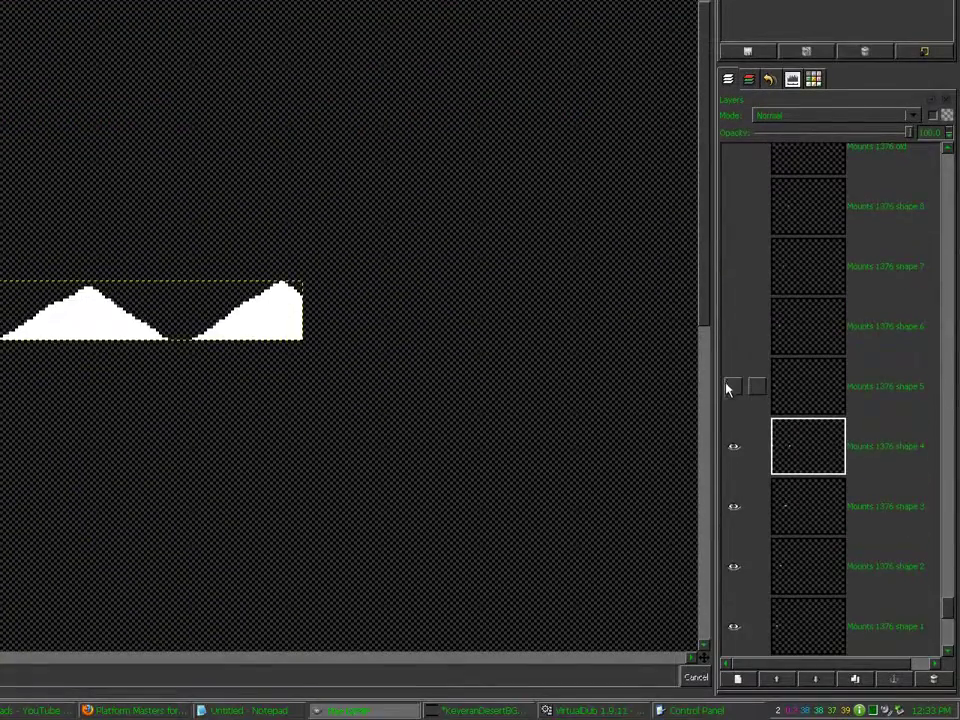
shift+click(733, 389)
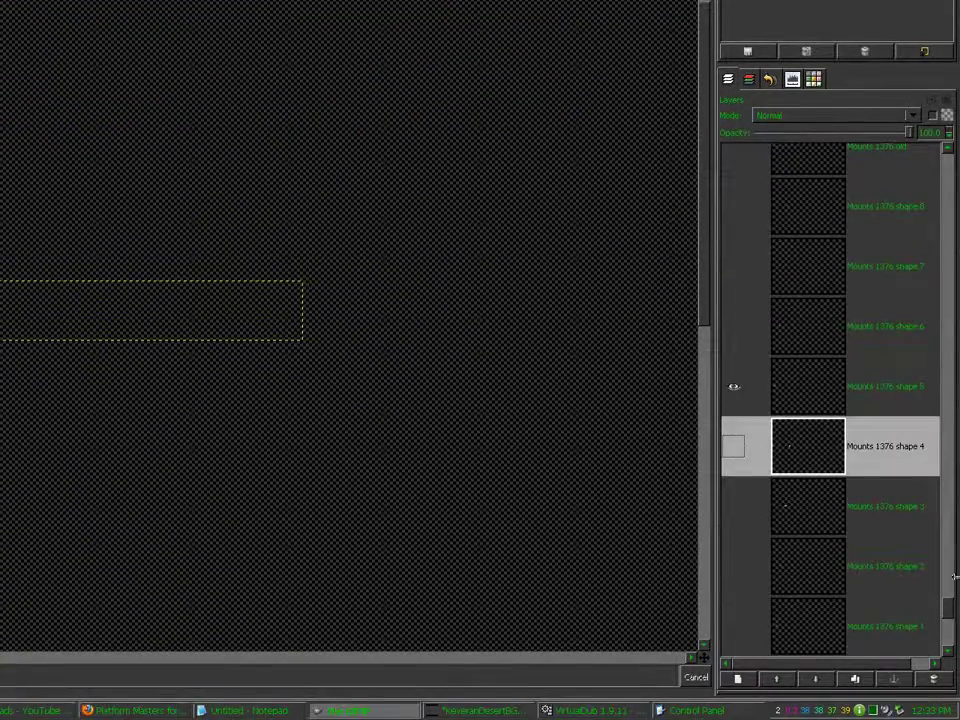
scroll(949, 615, down, 3)
click(733, 533)
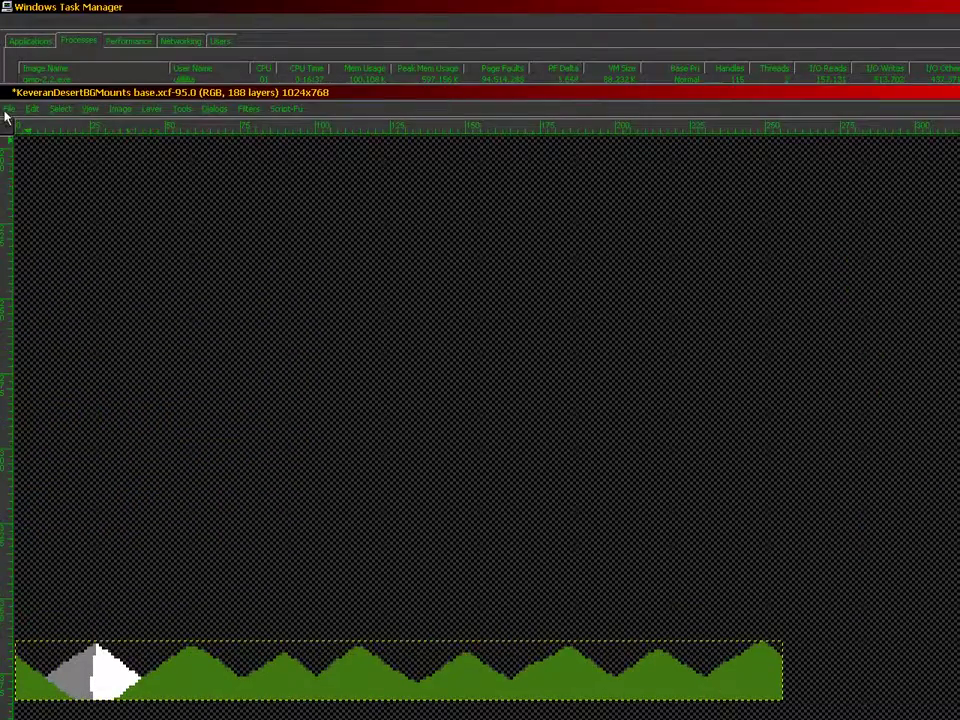
click(7, 109)
click(30, 212)
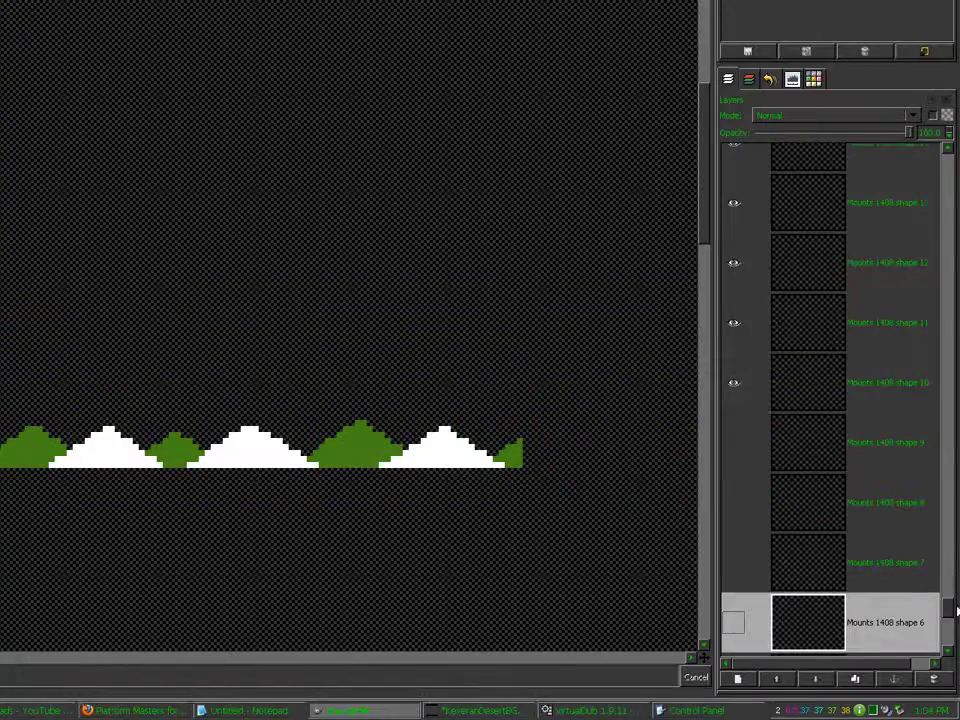
Select the Mounts 1408 shape 1 layer and show only it over the Mounts 1408 base layer
scroll(952, 617, down, 5)
click(795, 305)
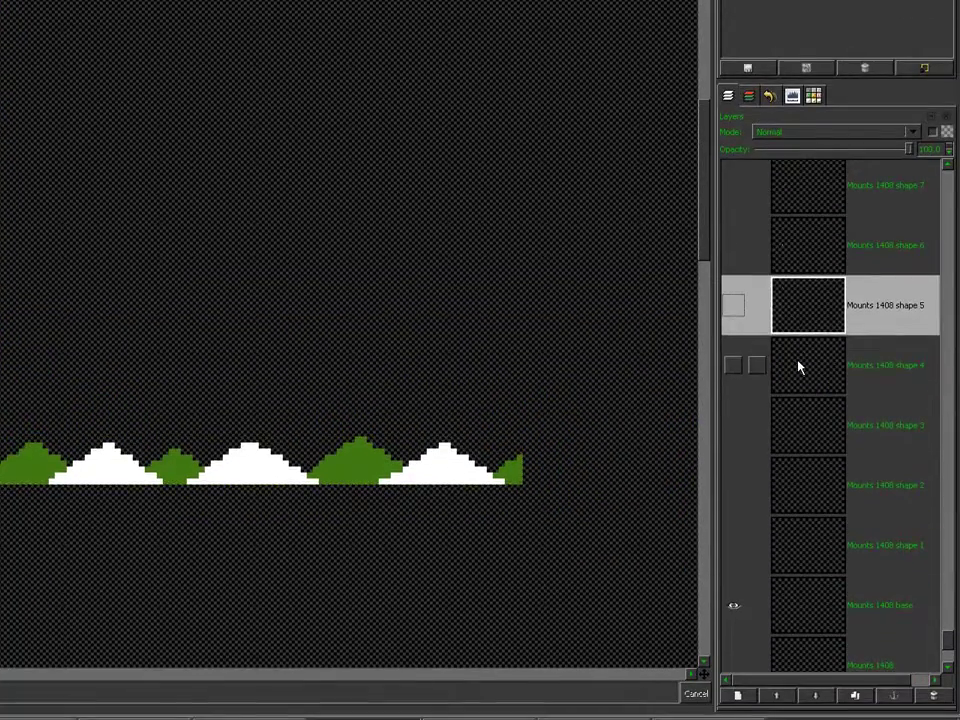
click(798, 368)
click(800, 428)
click(790, 488)
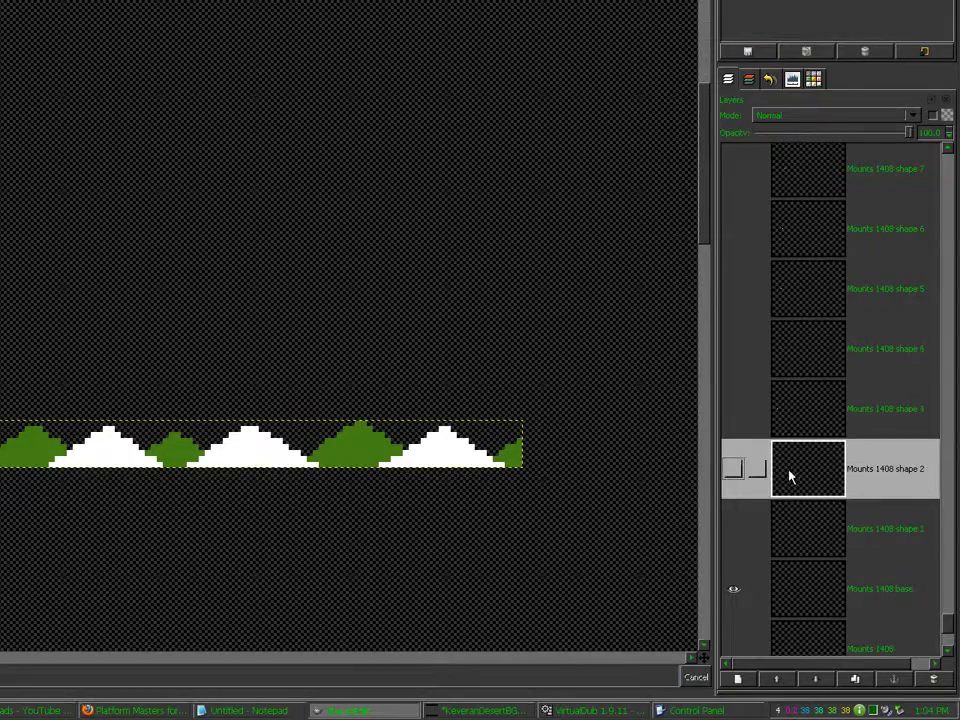
click(785, 530)
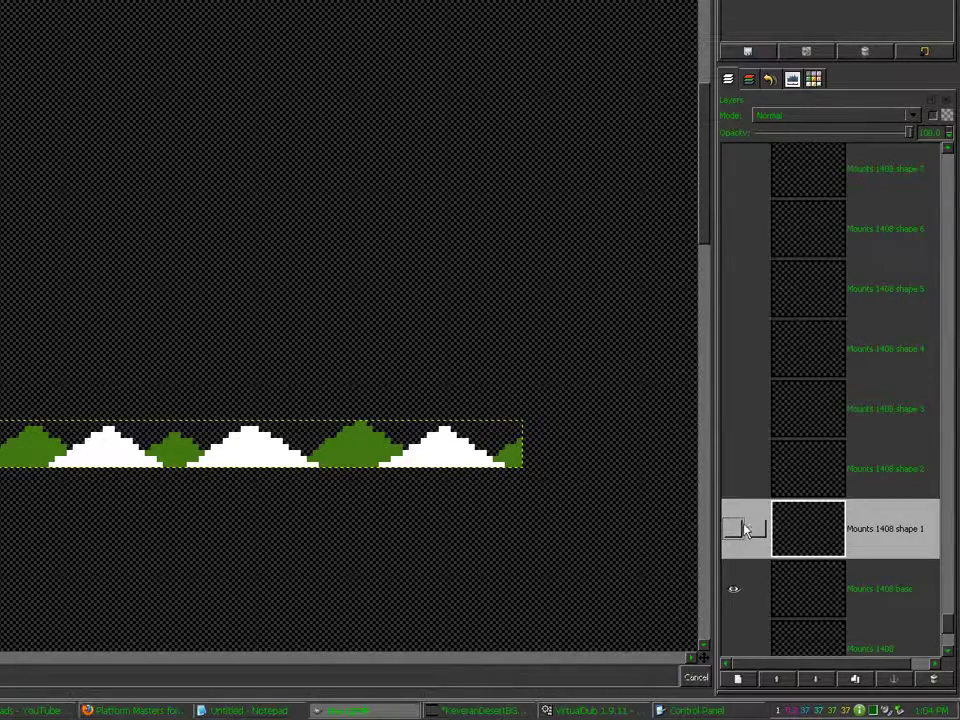
shift+click(734, 530)
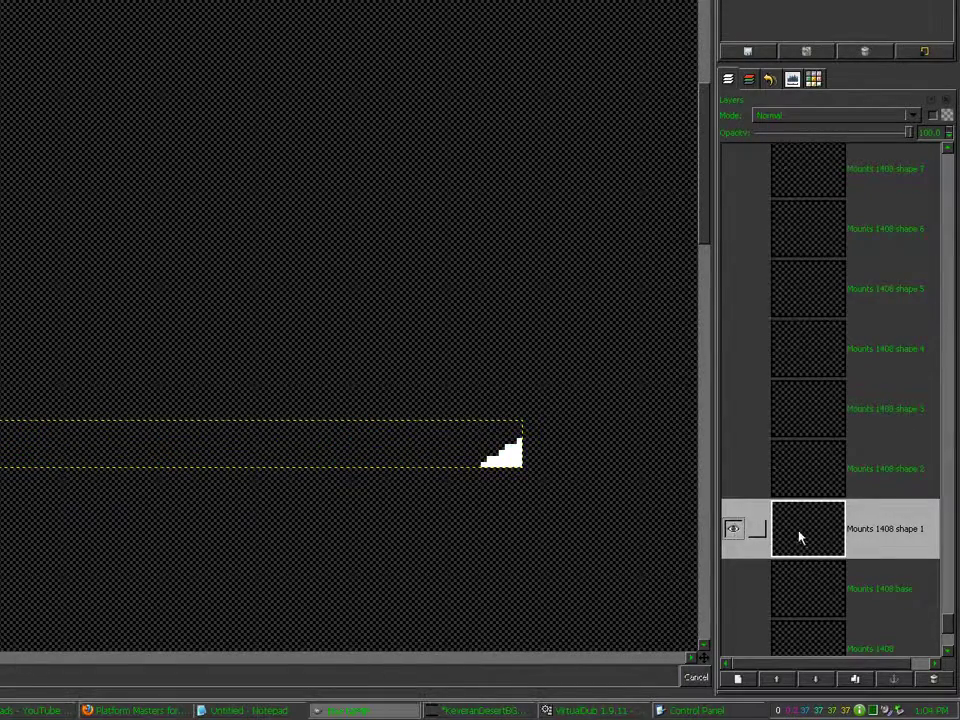
click(733, 589)
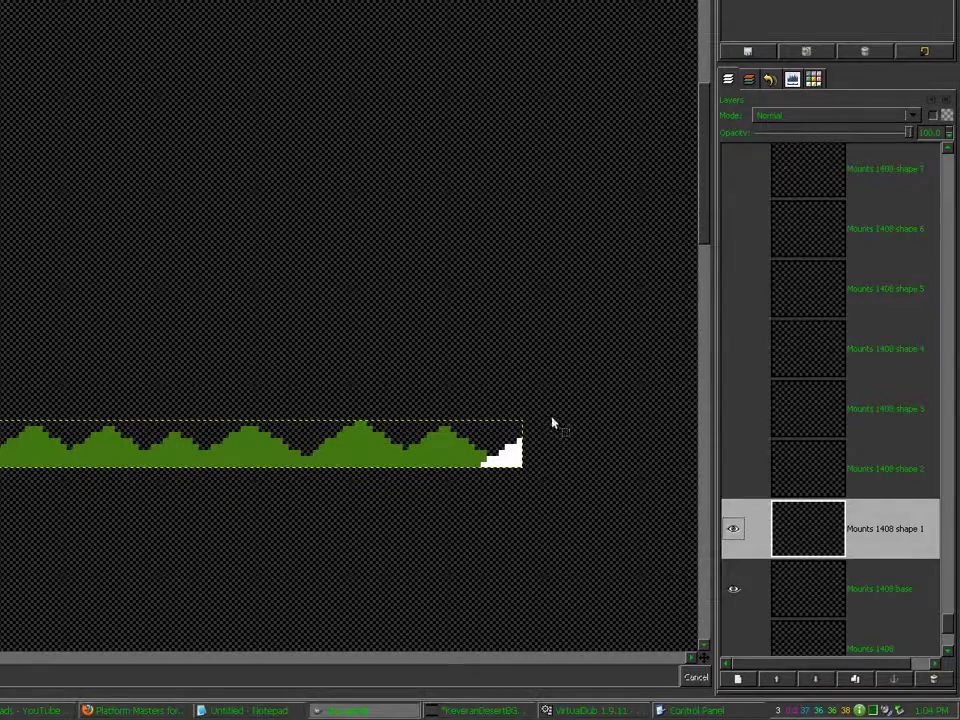
On Mounts 1408 shape 1, select and move the mountain pieces cut off at both ends of the row so they join into one complete mountain
drag(534, 415, 359, 461)
click(358, 503)
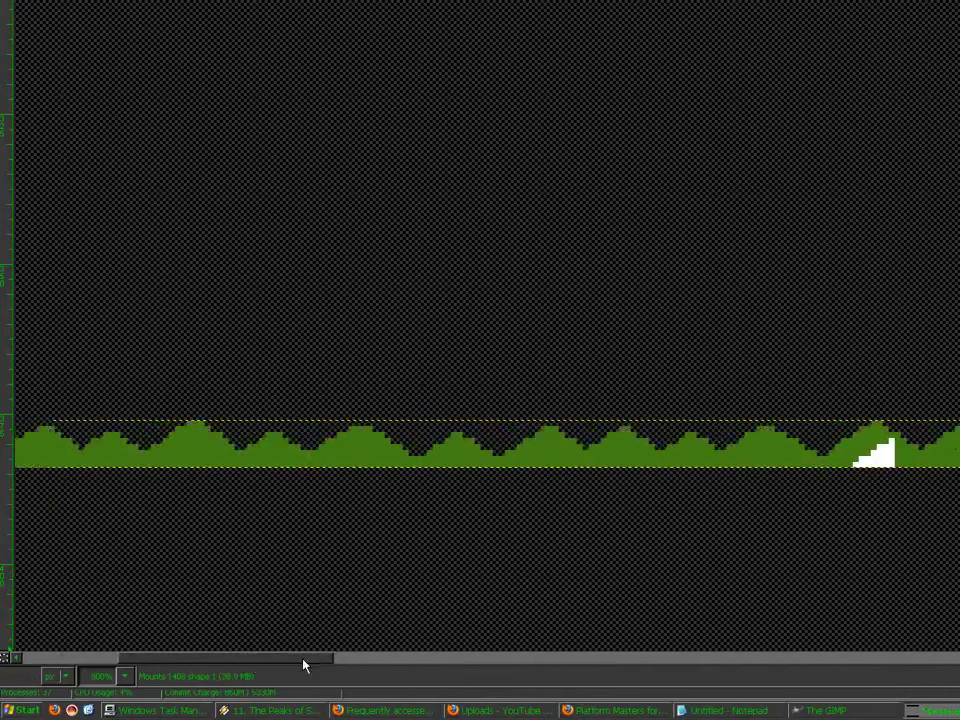
drag(304, 660, 160, 662)
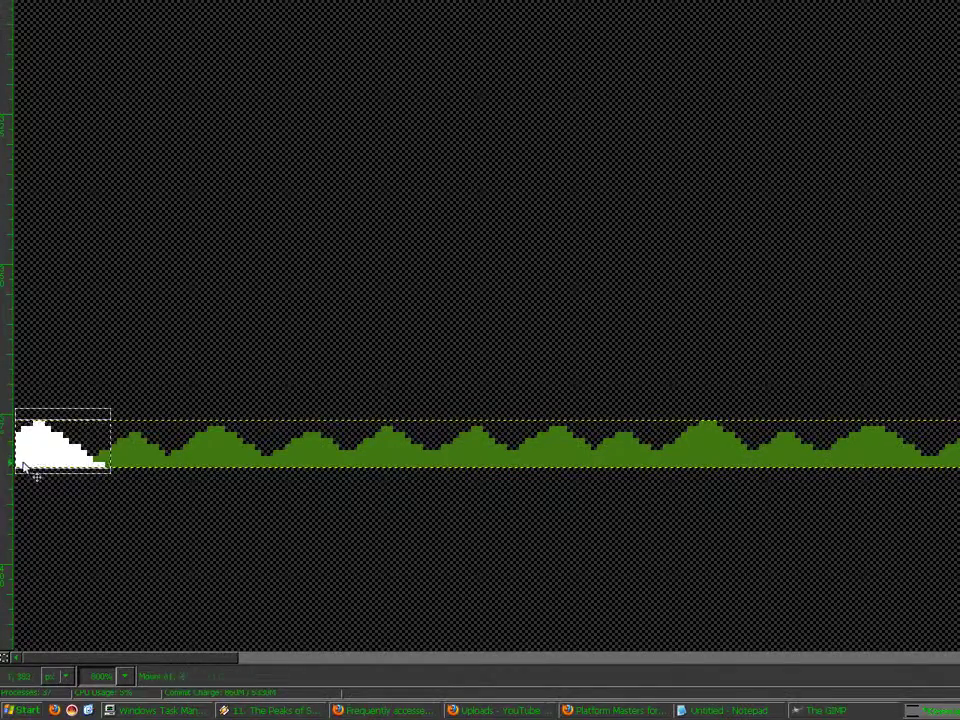
drag(23, 466, 561, 370)
drag(694, 372, 192, 476)
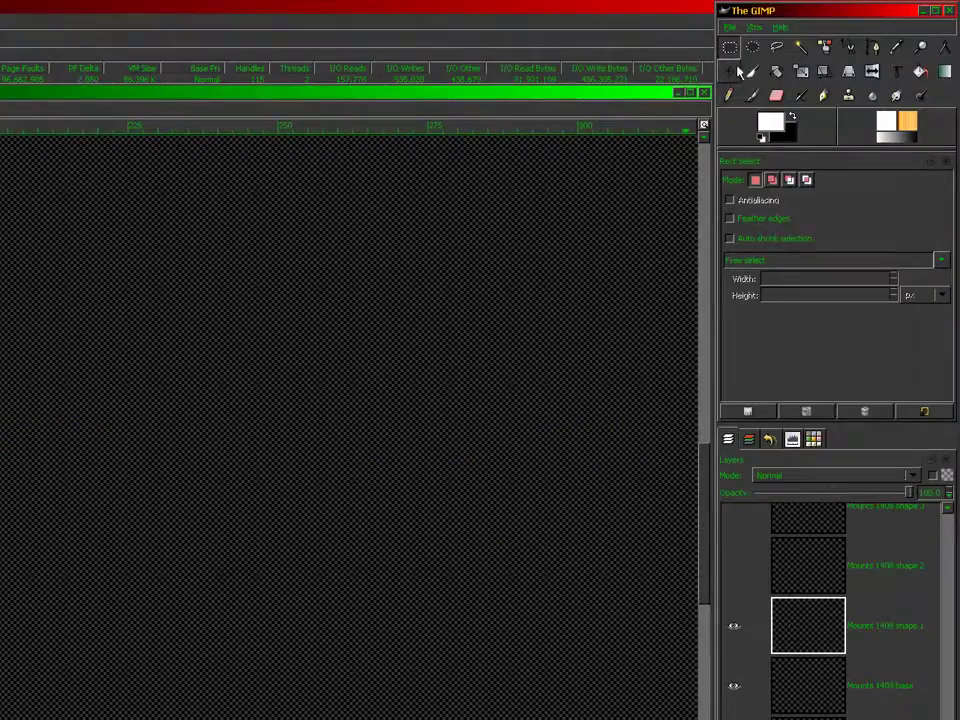
With the Move tool, shift the Mounts 1408 shape 1 and shape 2 layers to the left end of the row
click(731, 71)
drag(474, 456, 12, 457)
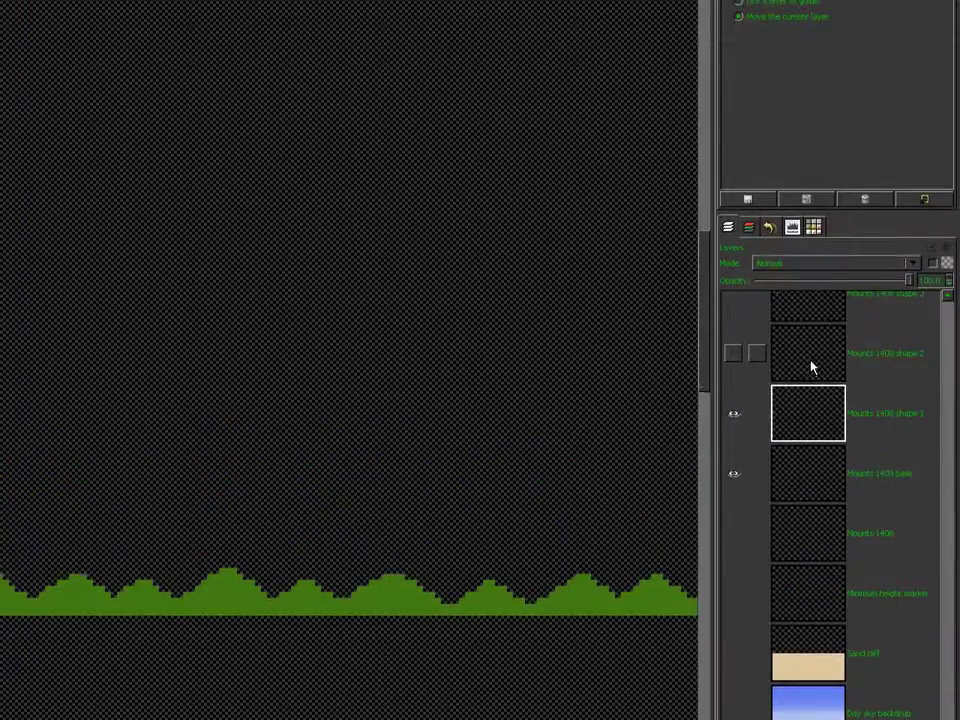
click(811, 364)
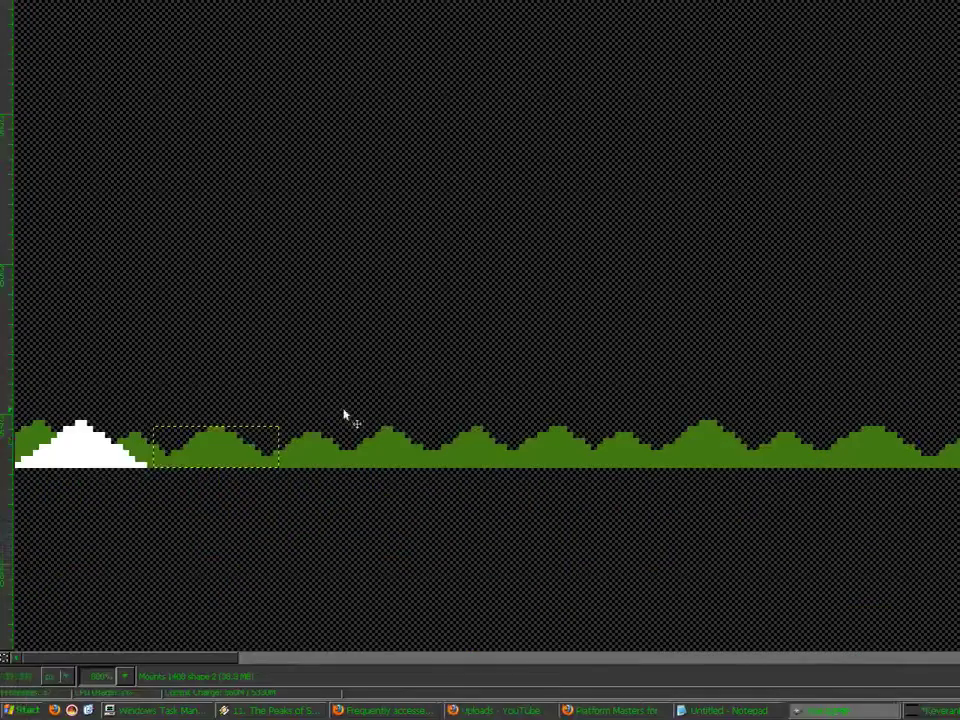
drag(84, 452, 84, 452)
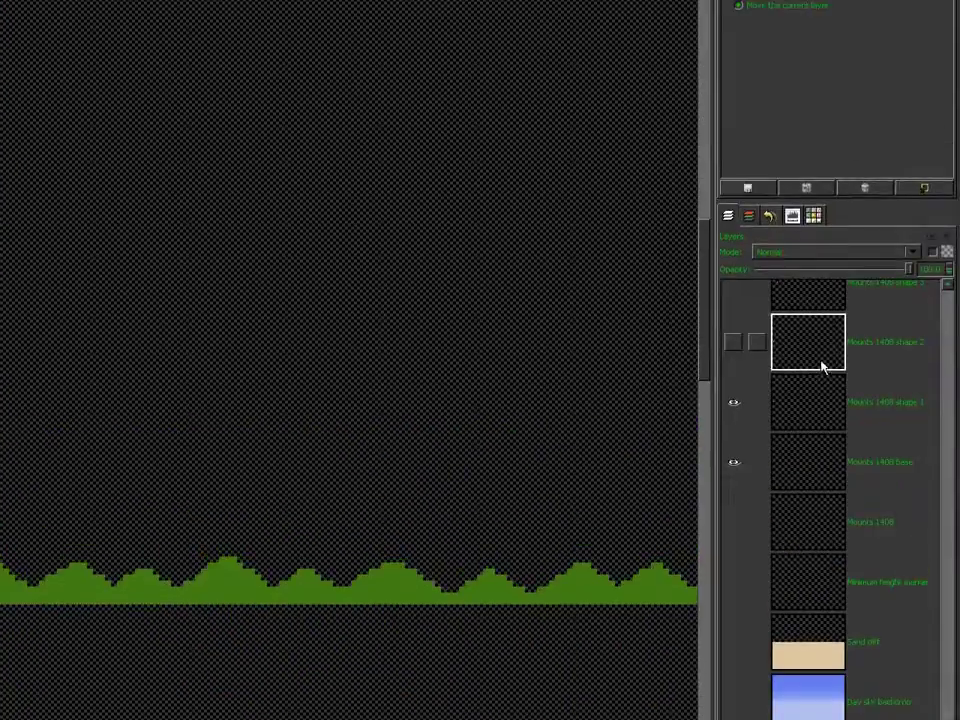
Move the Mounts 1408 shape 3, shape 4 and shape 5 layers to the left end of the row, onto the shape 1 mountain
click(823, 297)
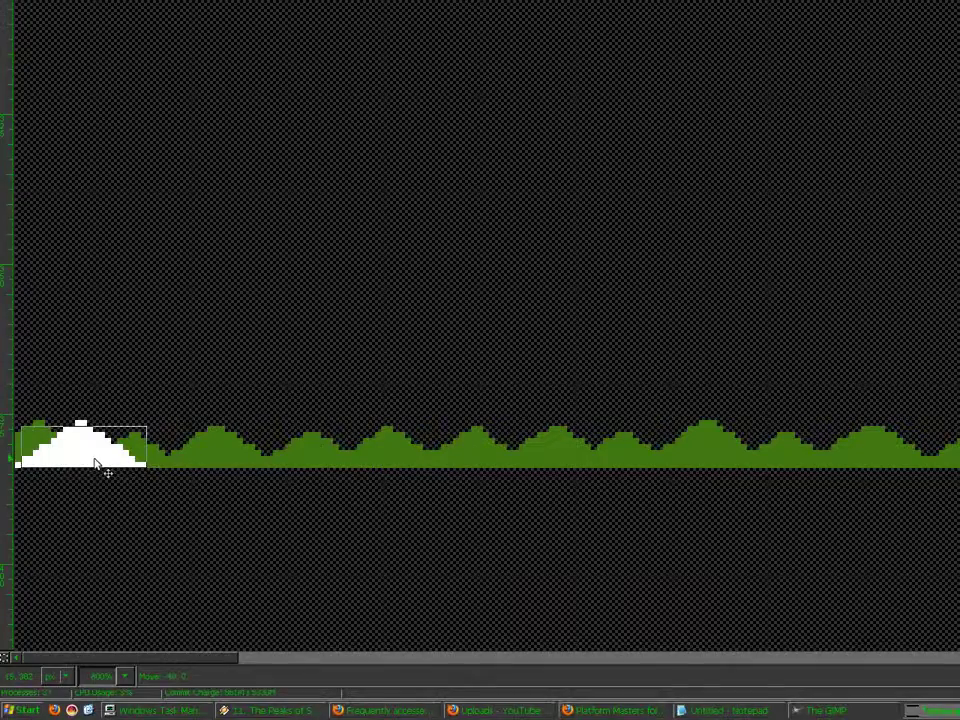
drag(946, 634, 954, 622)
click(796, 535)
drag(441, 453, 231, 441)
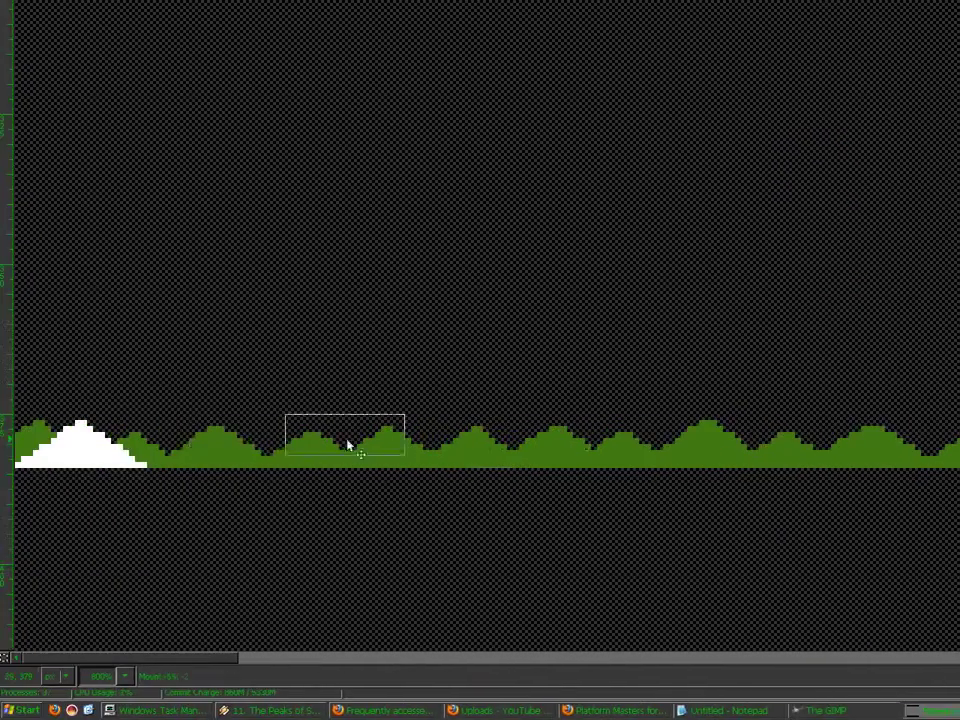
click(846, 460)
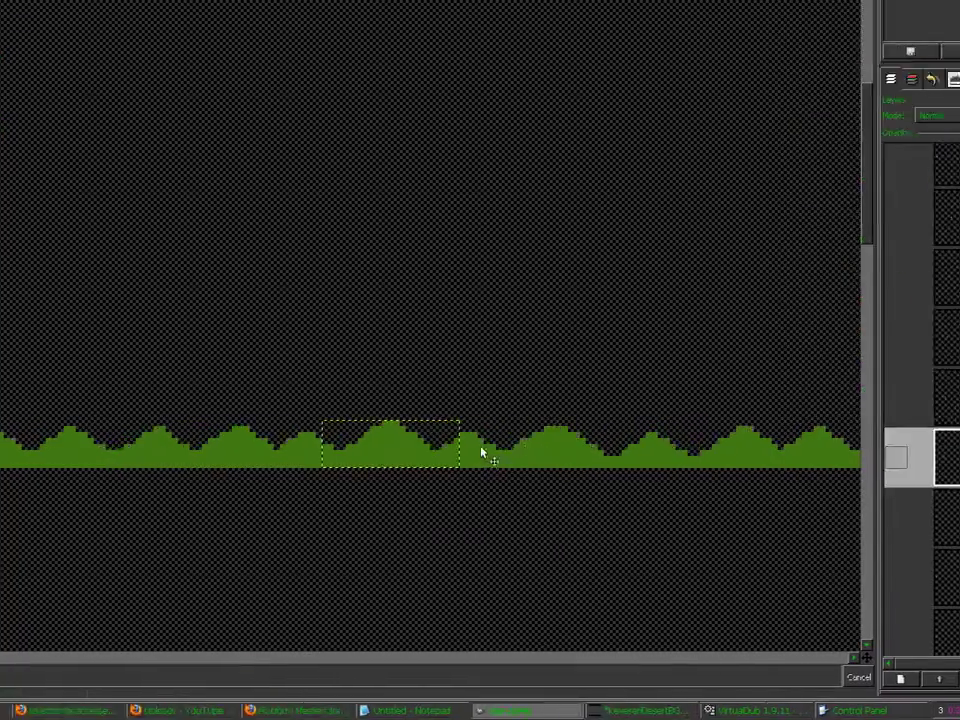
drag(685, 459, 67, 449)
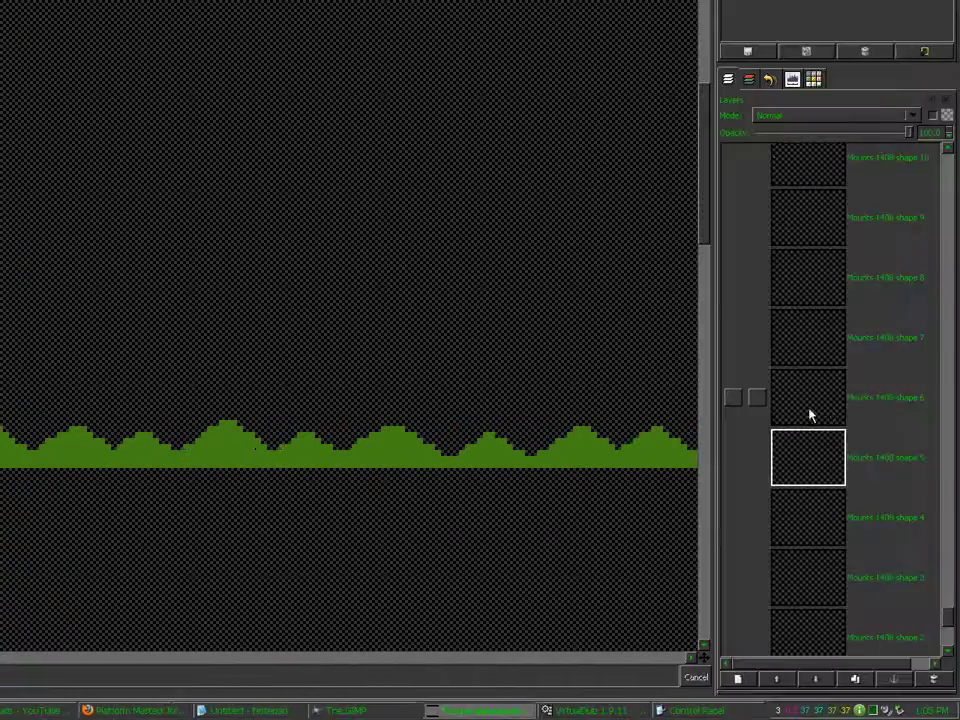
Move the Mounts 1408 shape 6, shape 7 and shape 8 layers to the left end of the row, onto the shape 1 mountain
click(782, 411)
drag(816, 465, 33, 458)
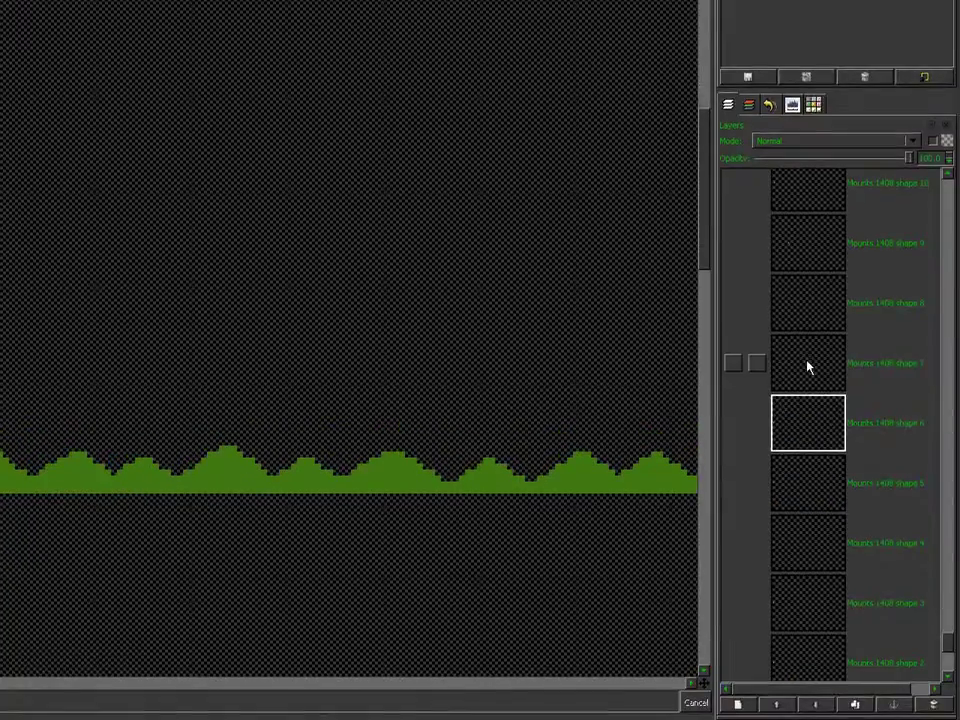
click(807, 364)
drag(553, 464, 52, 463)
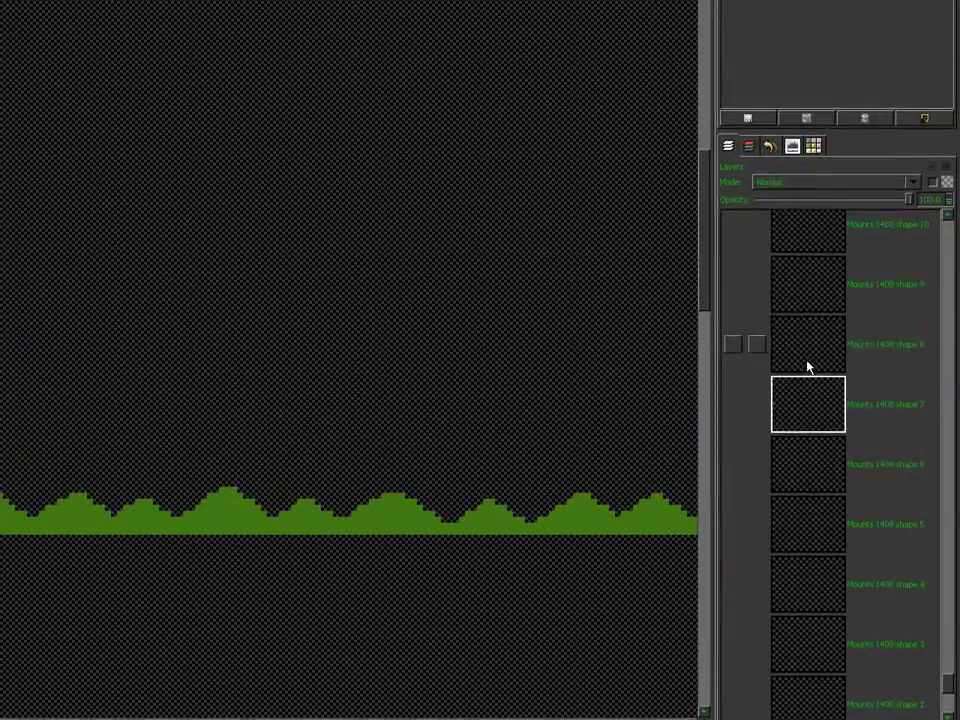
click(807, 362)
drag(671, 466, 481, 452)
drag(49, 454, 19, 465)
Move the Mounts 1408 shape 9 and shape 10 layers to the left end of the row, onto the shape 1 mountain
click(813, 364)
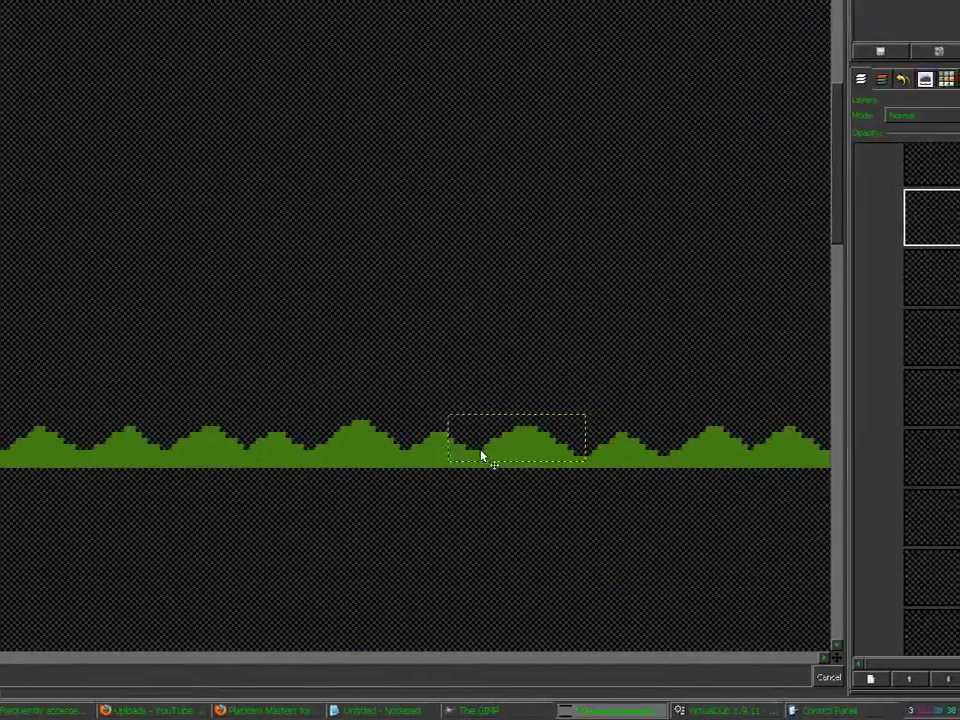
drag(348, 584, 54, 461)
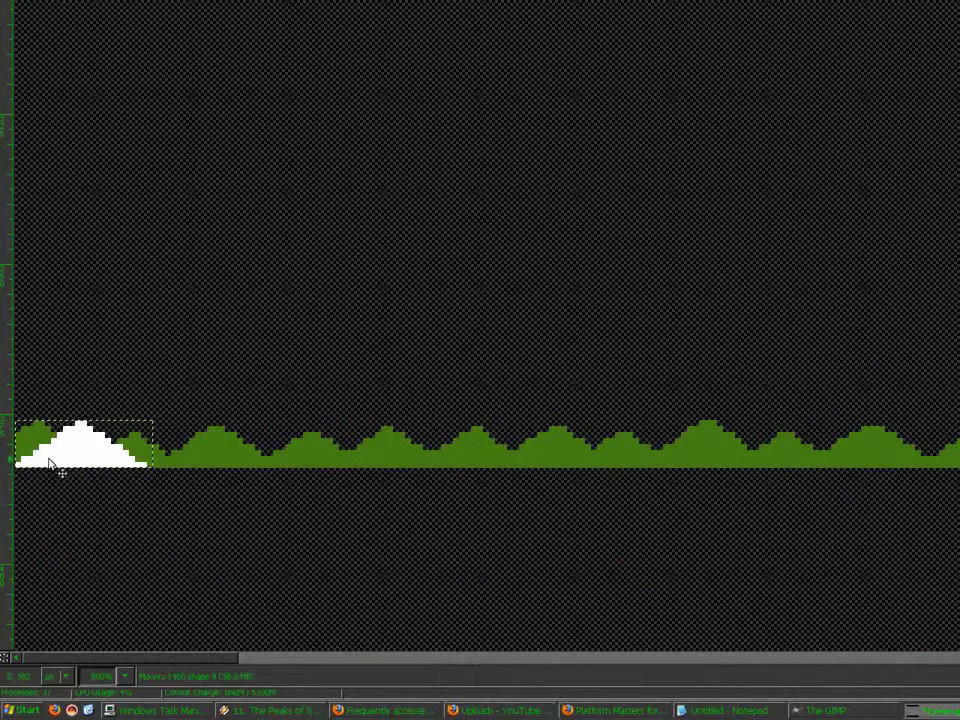
click(793, 369)
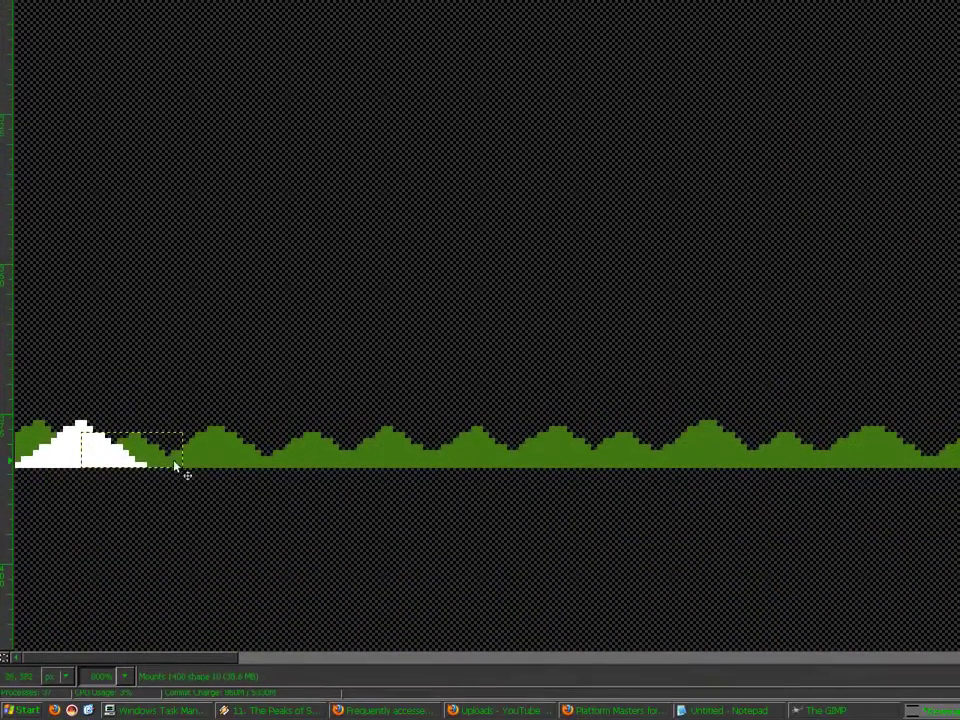
drag(175, 466, 81, 456)
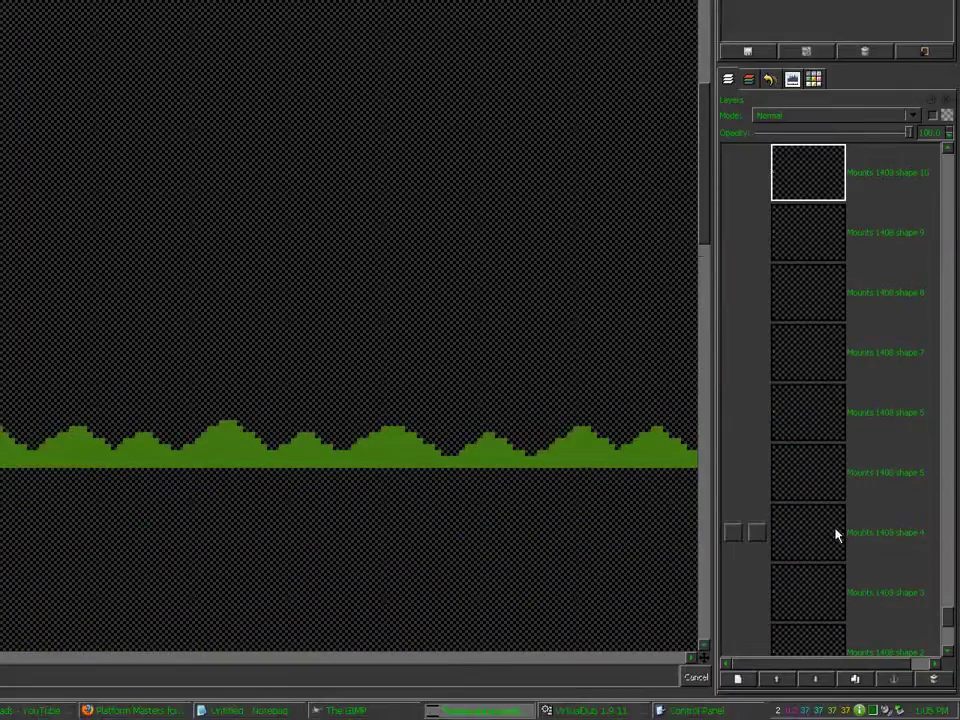
Move the Mounts 1408 shape 11 and shape 12 layers to the left end of the row, onto the shape 1 mountain
drag(948, 692, 954, 678)
drag(955, 607, 954, 603)
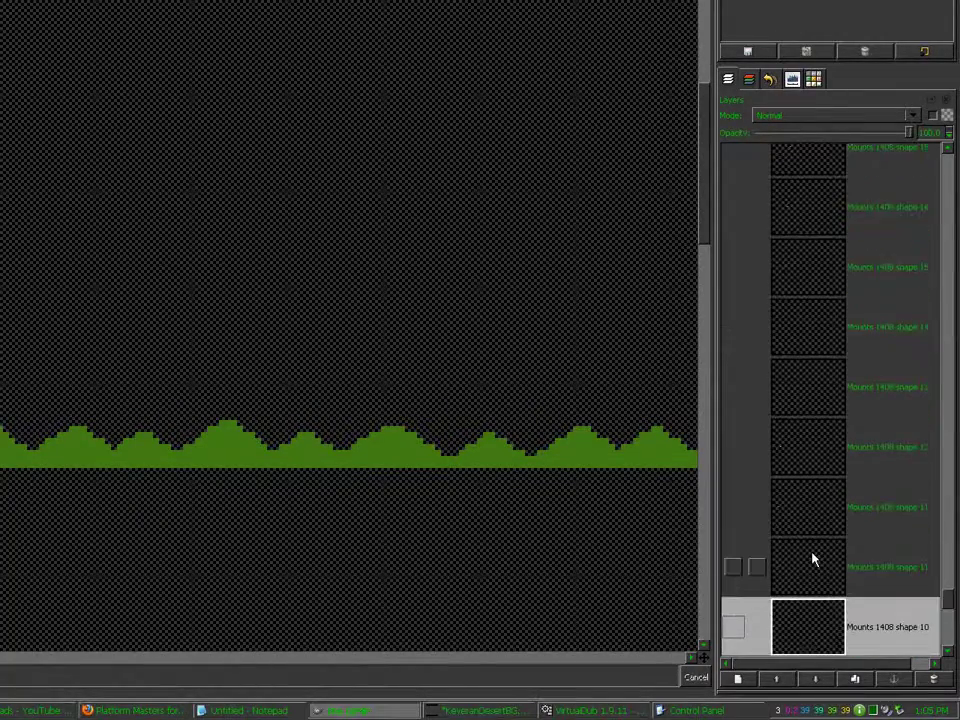
click(814, 559)
drag(300, 444, 55, 450)
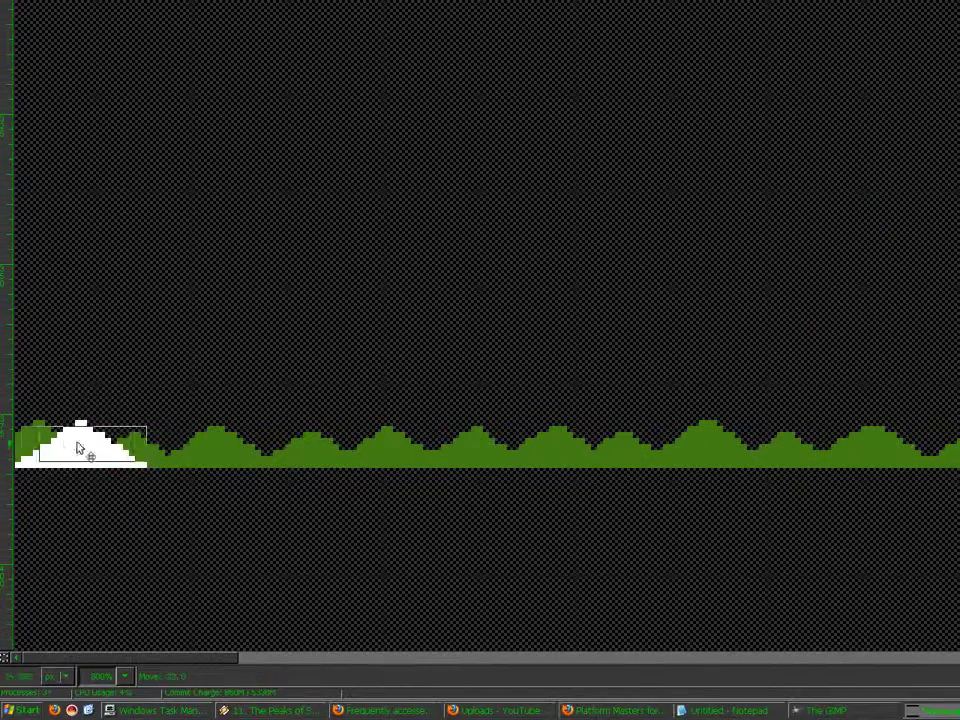
click(808, 530)
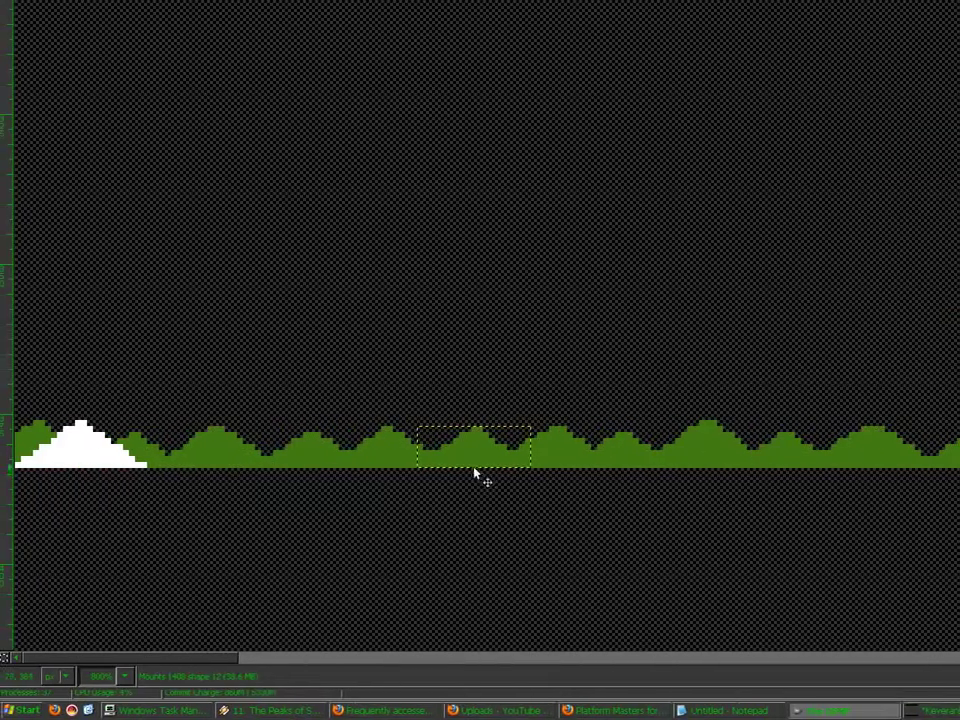
drag(473, 467, 93, 461)
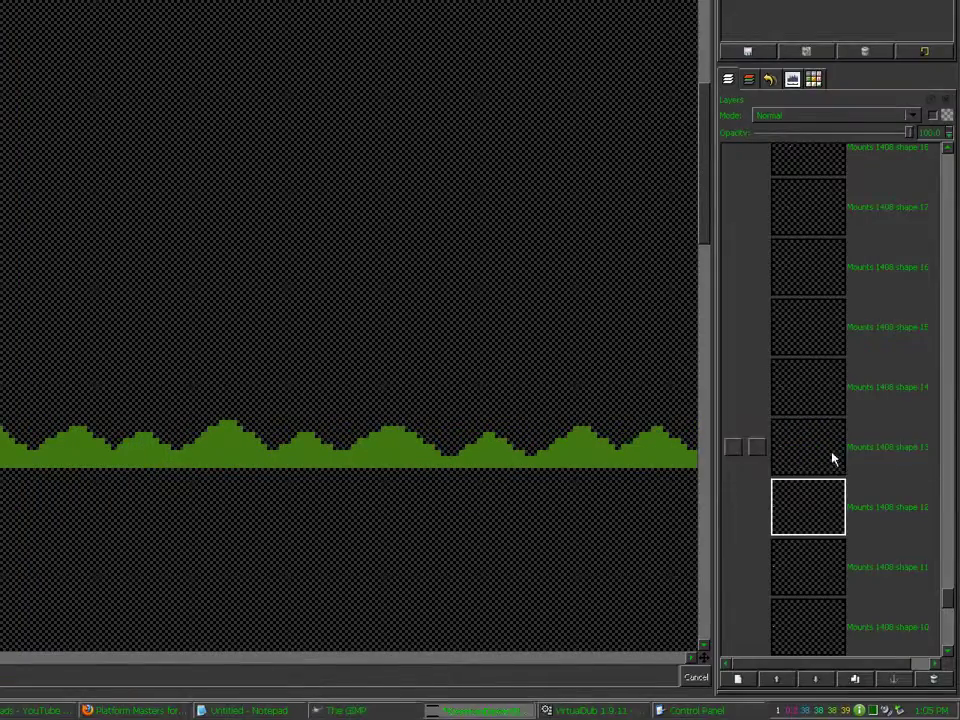
Move the Mounts 1408 shape 13, shape 14 and shape 15 layers to the left end of the row, onto the shape 1 mountain
click(832, 453)
drag(534, 463, 72, 457)
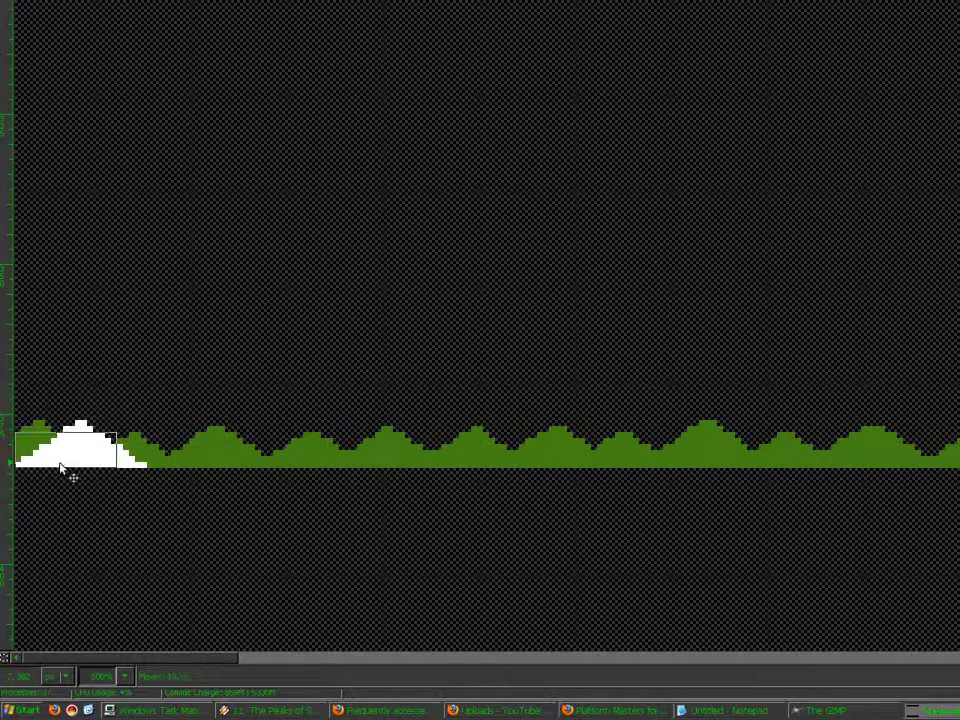
click(959, 399)
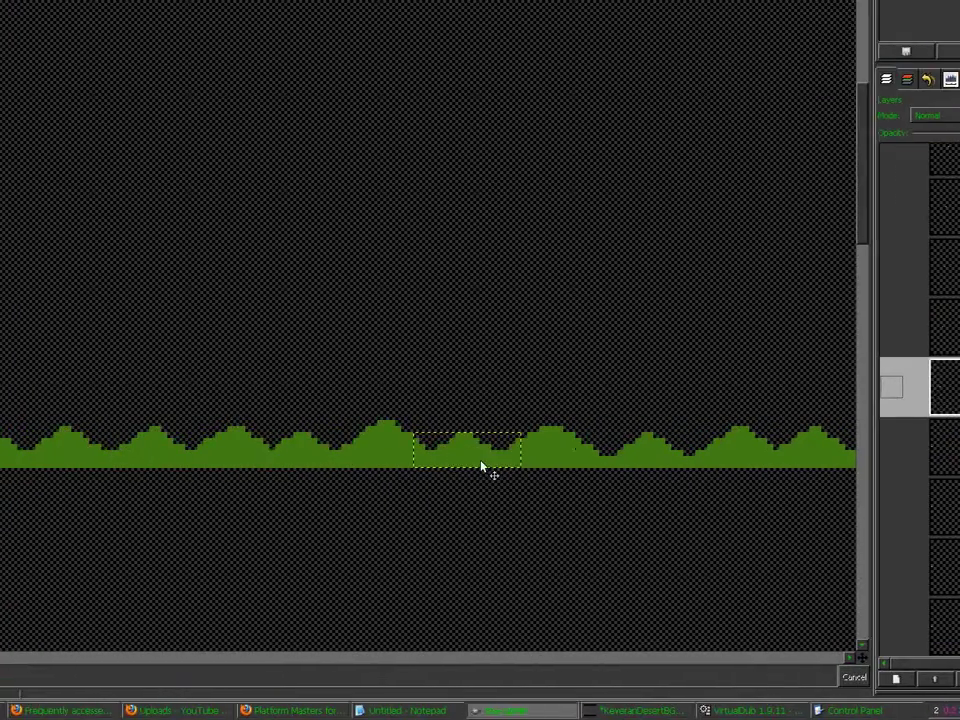
drag(481, 467, 0, 463)
click(959, 330)
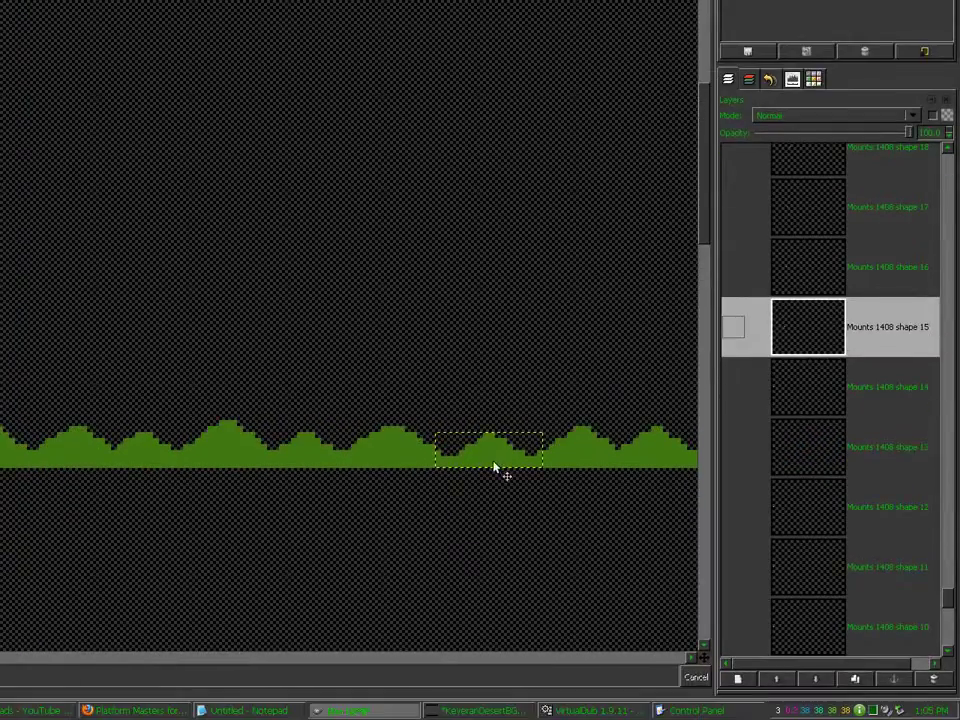
drag(492, 505, 0, 508)
drag(78, 464, 73, 466)
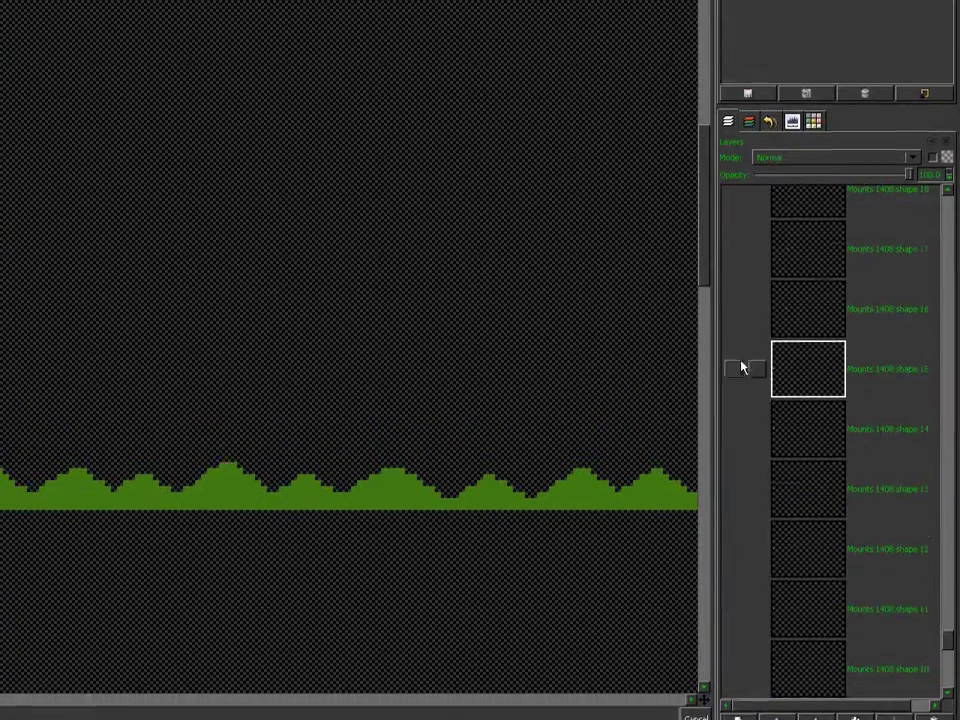
Move the Mounts 1408 shape 16, shape 17 and shape 18 layers to the left end of the row, onto the shape 1 mountain
click(774, 364)
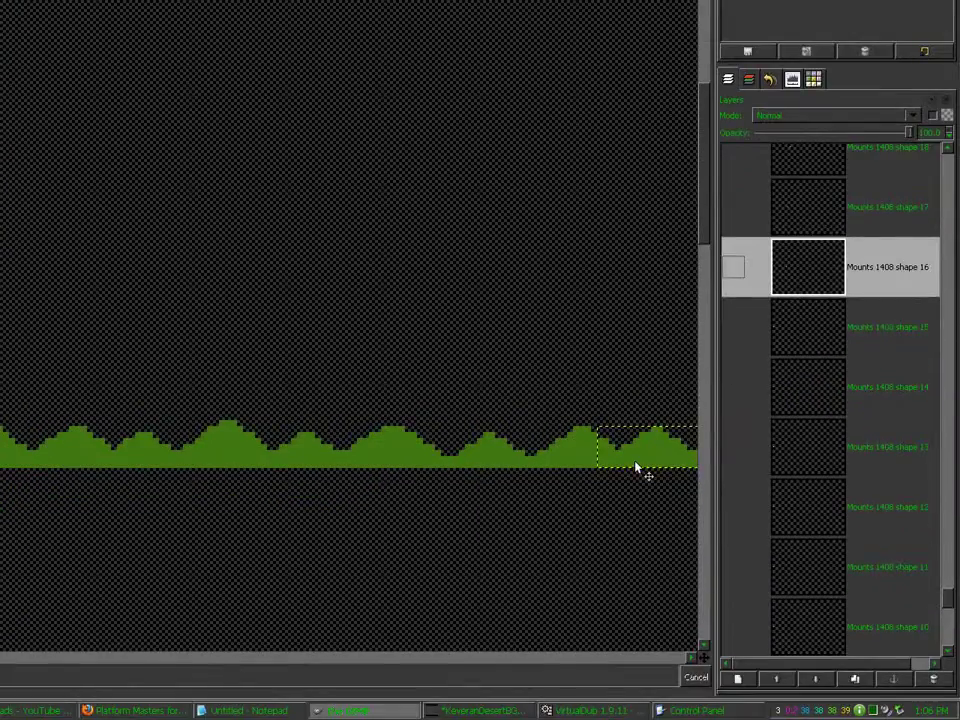
drag(180, 430, 69, 460)
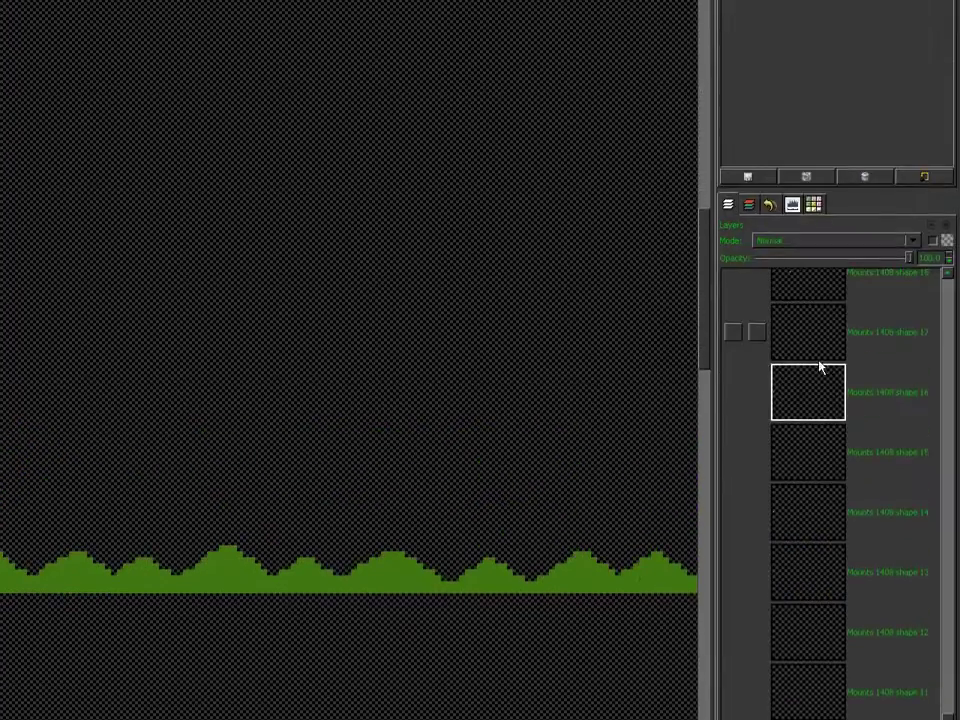
click(819, 352)
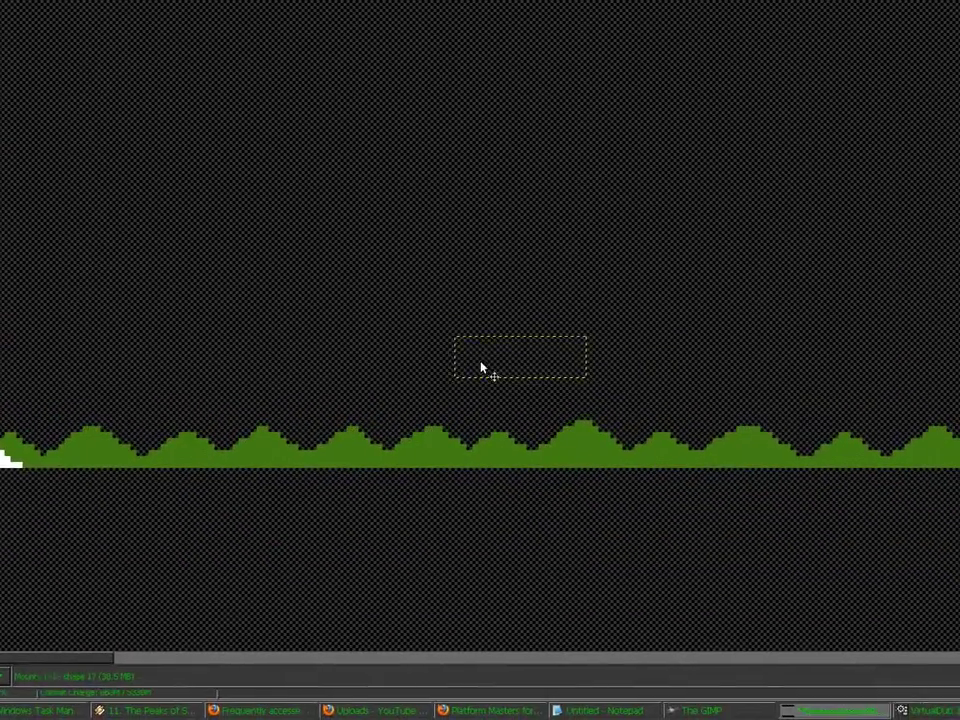
drag(609, 414, 46, 500)
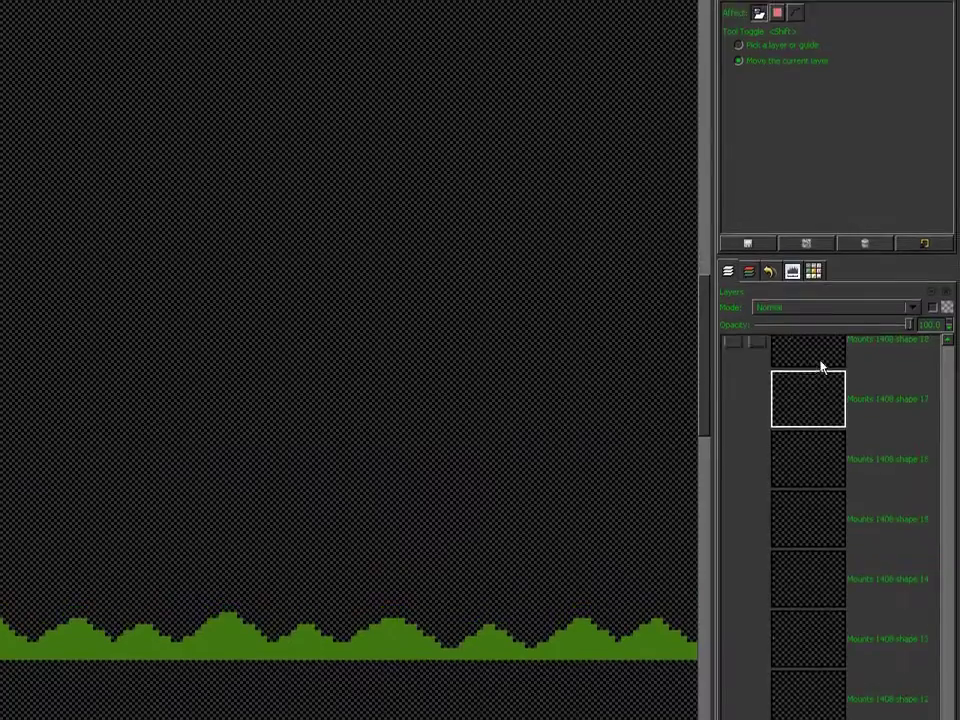
click(818, 320)
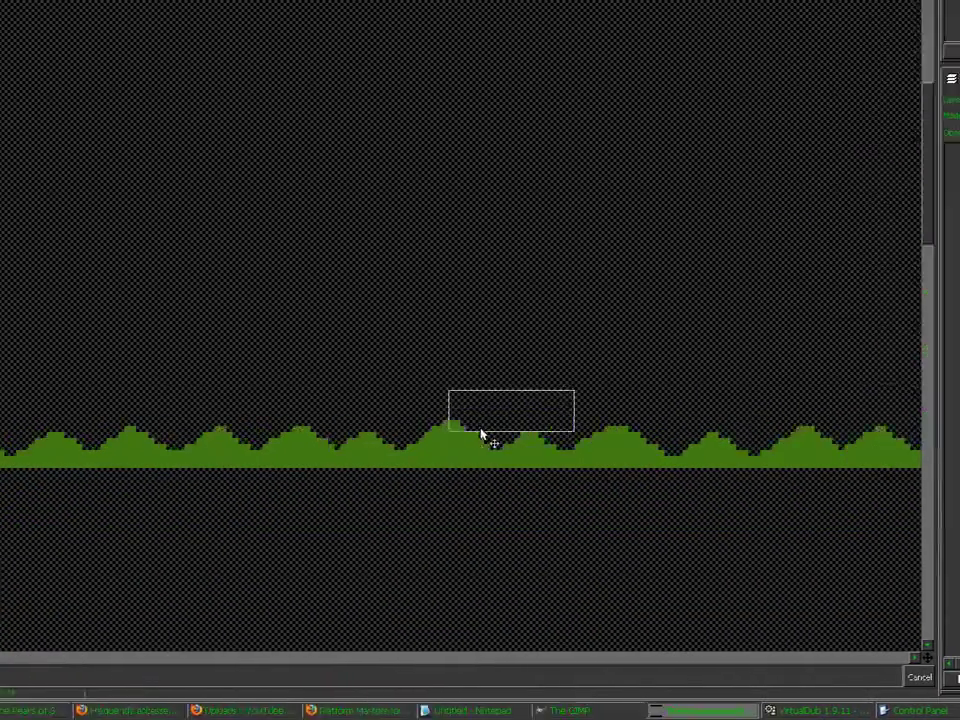
drag(489, 439, 81, 471)
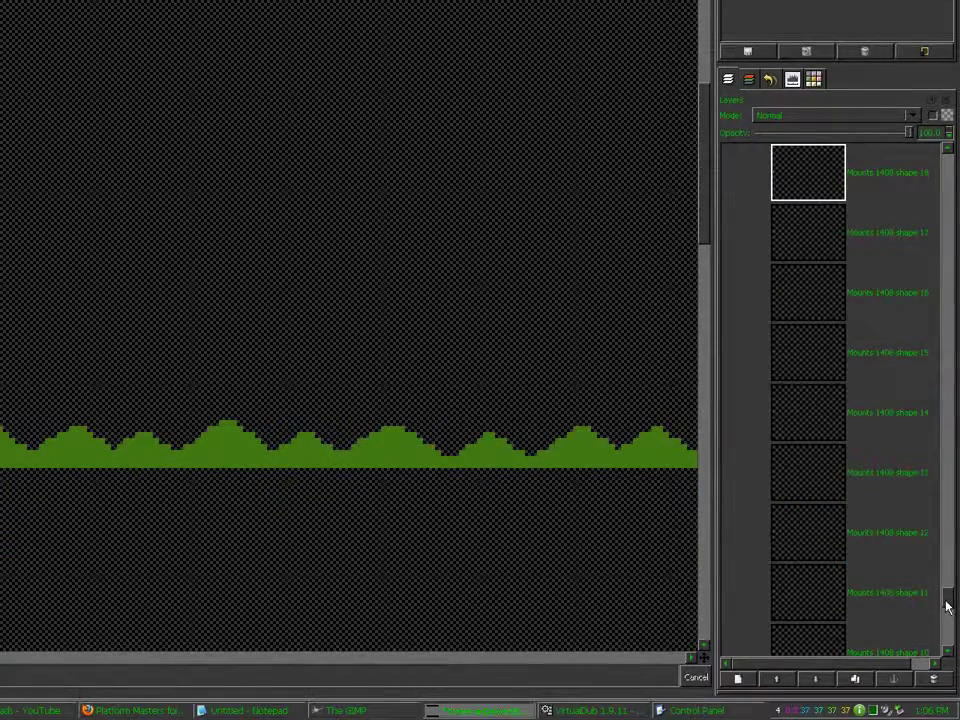
Save the KeveranDesertBGMounts base image file with all the separated shape layers
drag(946, 600, 949, 596)
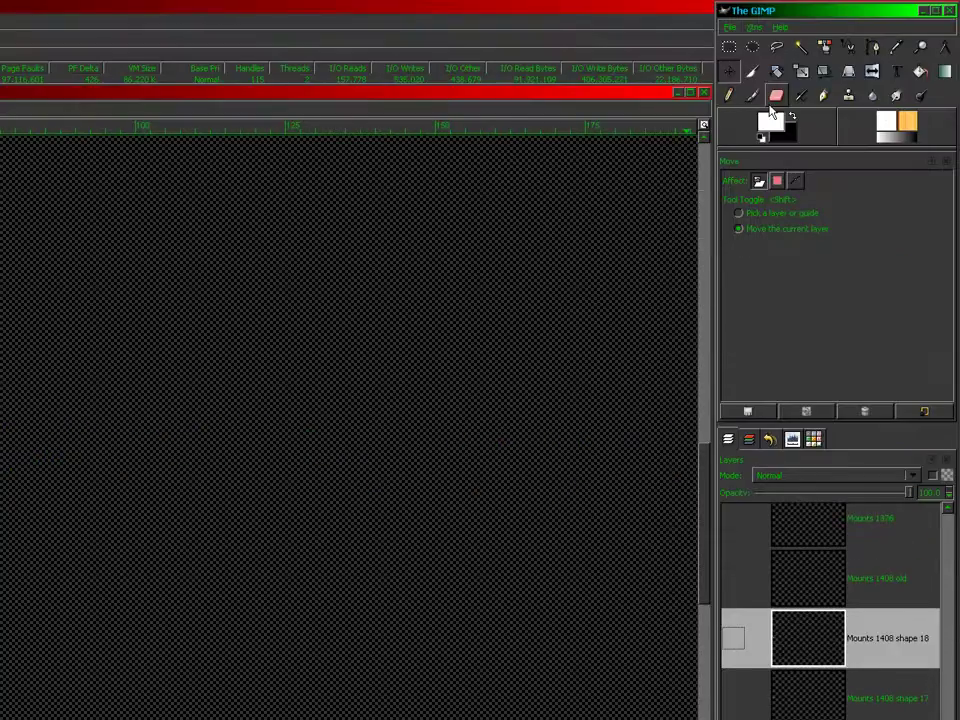
click(8, 108)
click(32, 214)
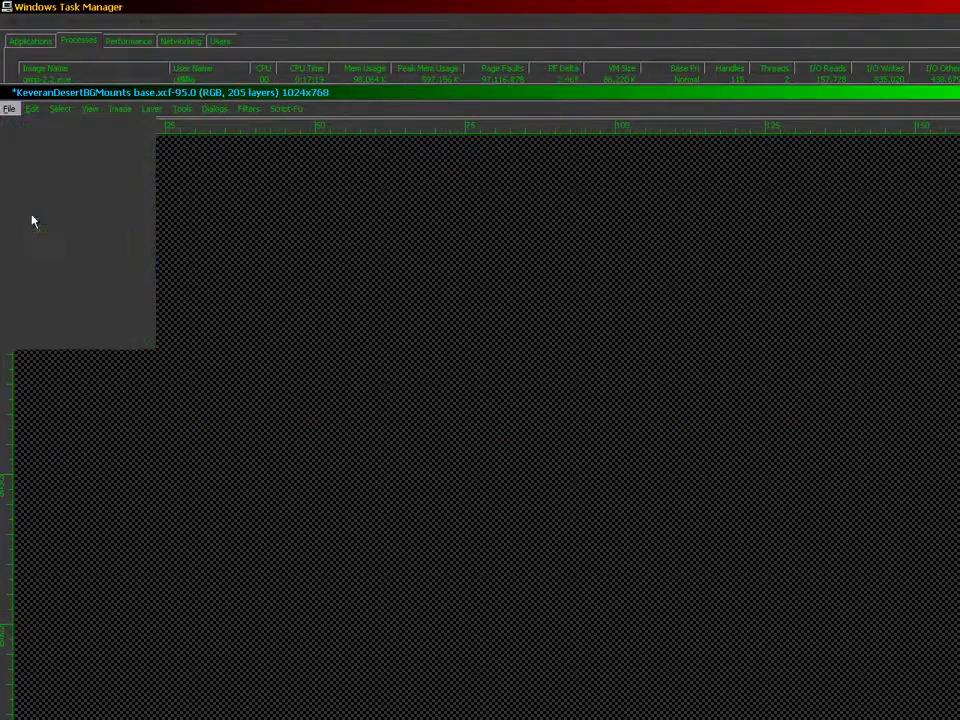
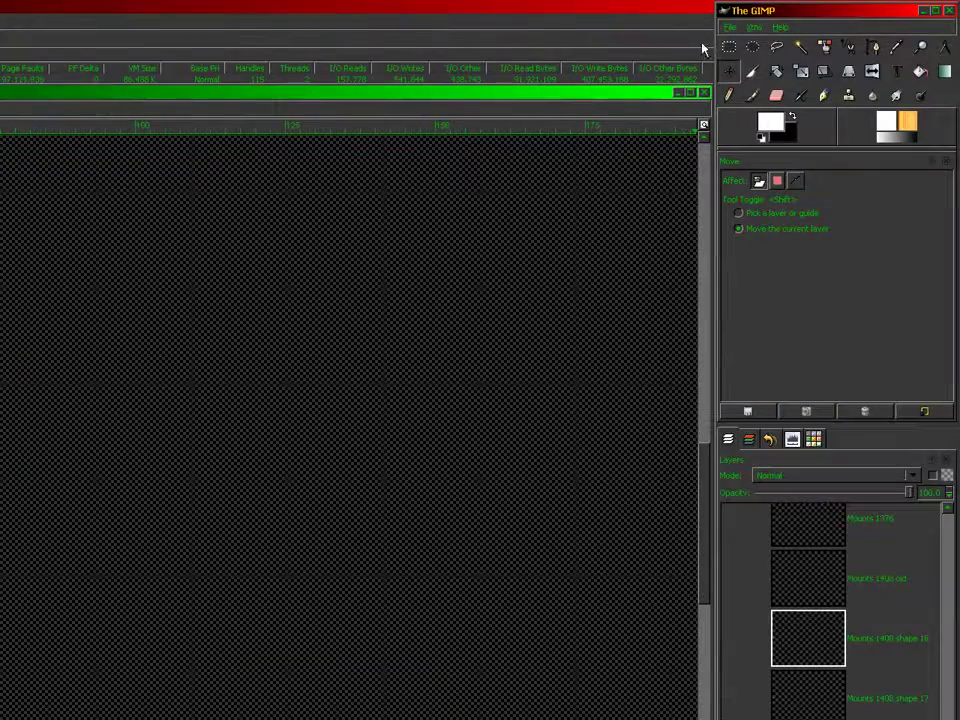
Switch to the Rect Select tool and make the Hills 40 layer the active layer
click(729, 47)
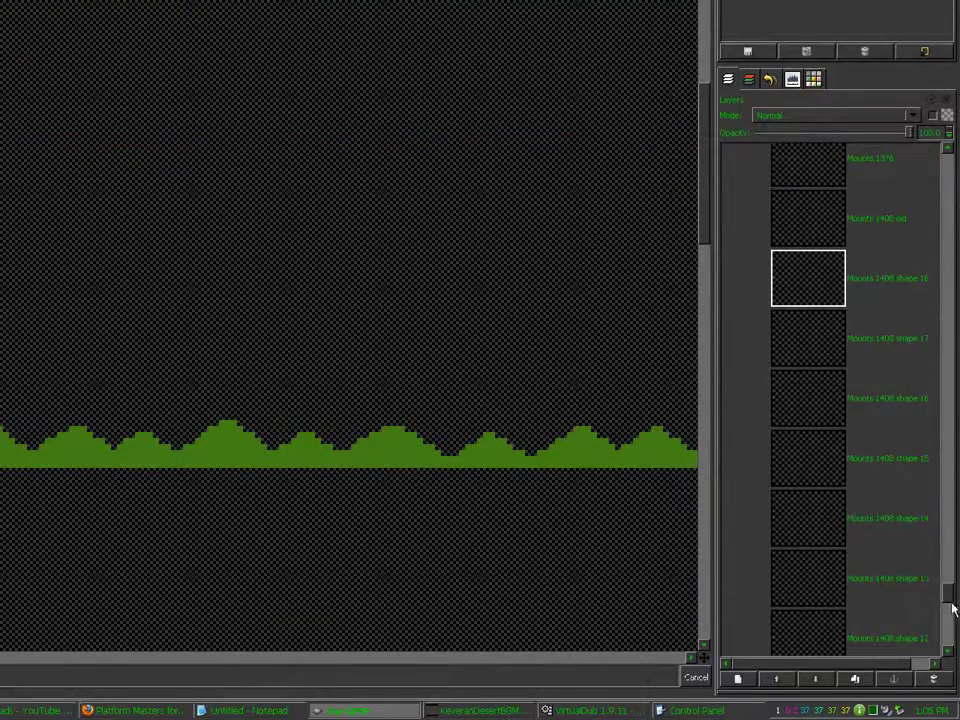
drag(949, 597, 958, 184)
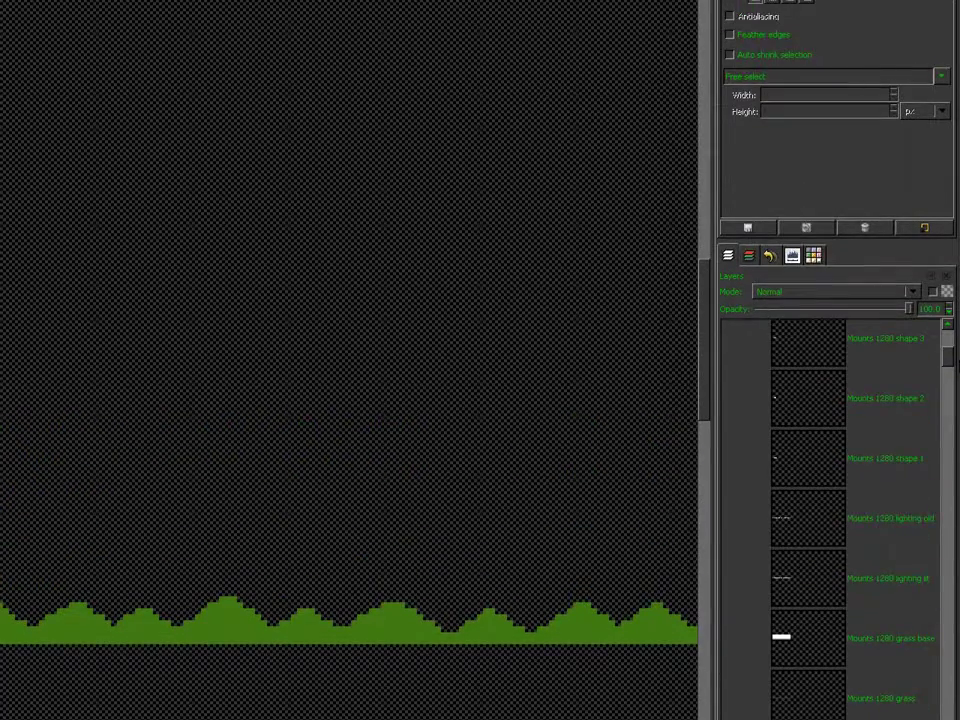
drag(958, 365, 955, 505)
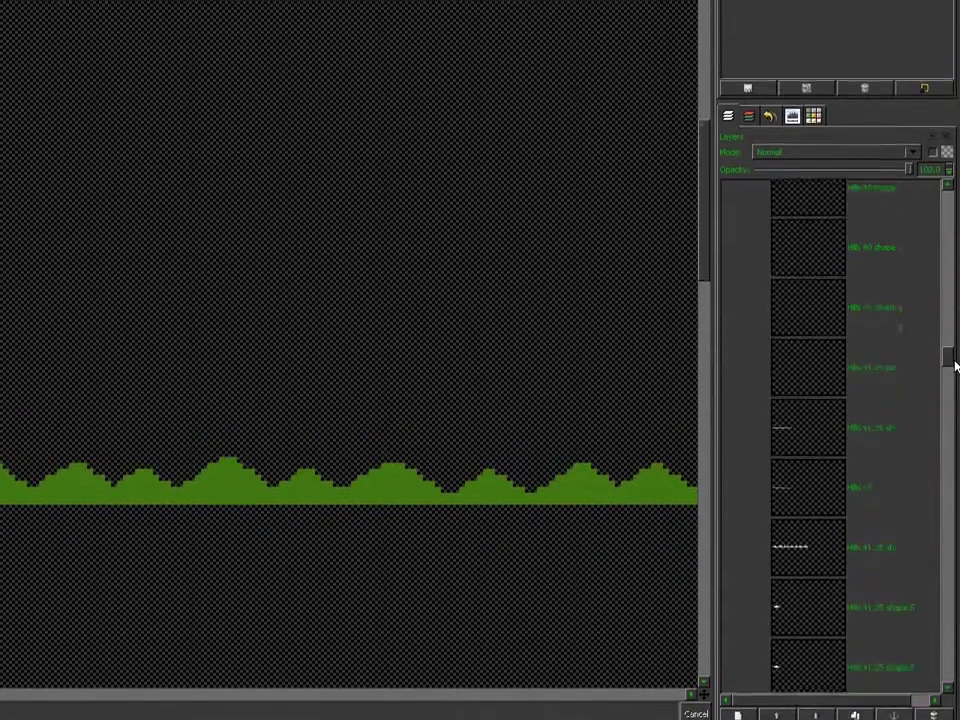
scroll(952, 366, down, 3)
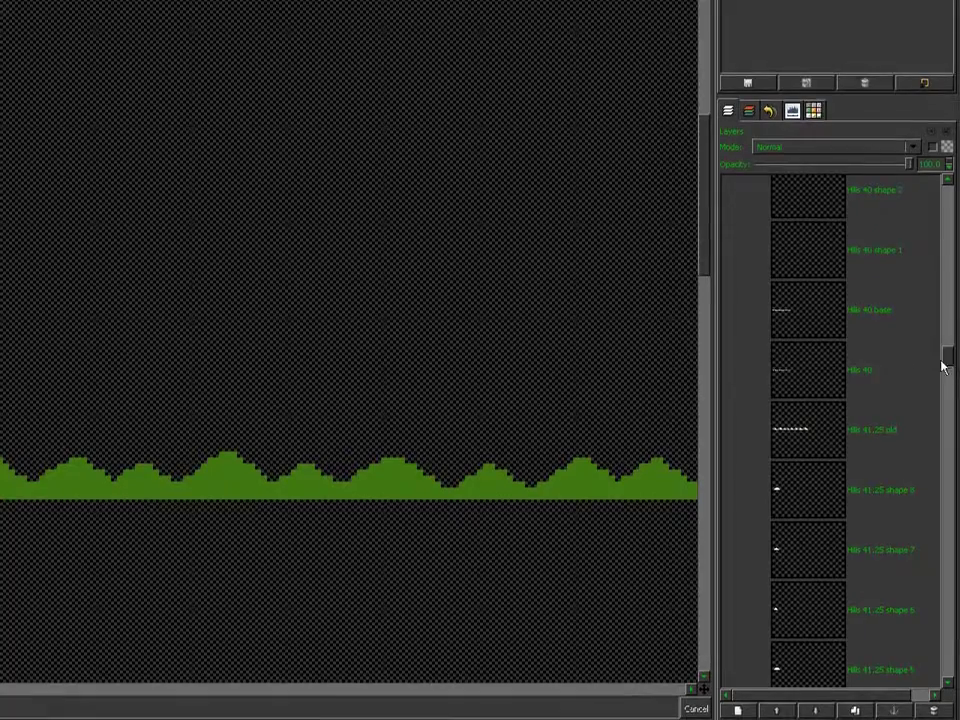
click(805, 358)
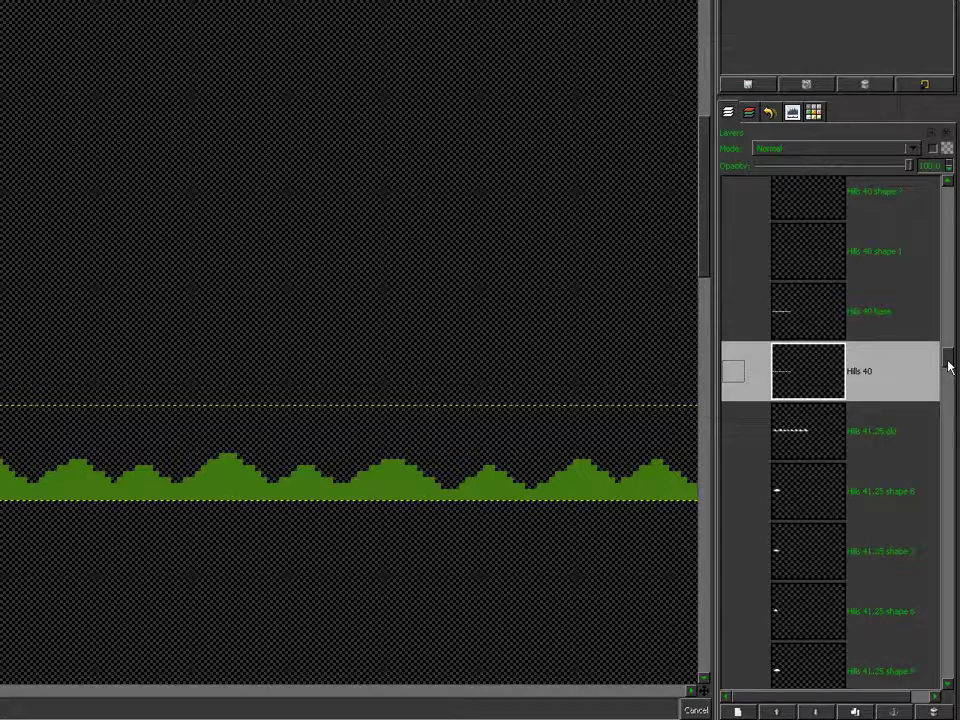
scroll(949, 367, up, 2)
scroll(949, 367, up, 10)
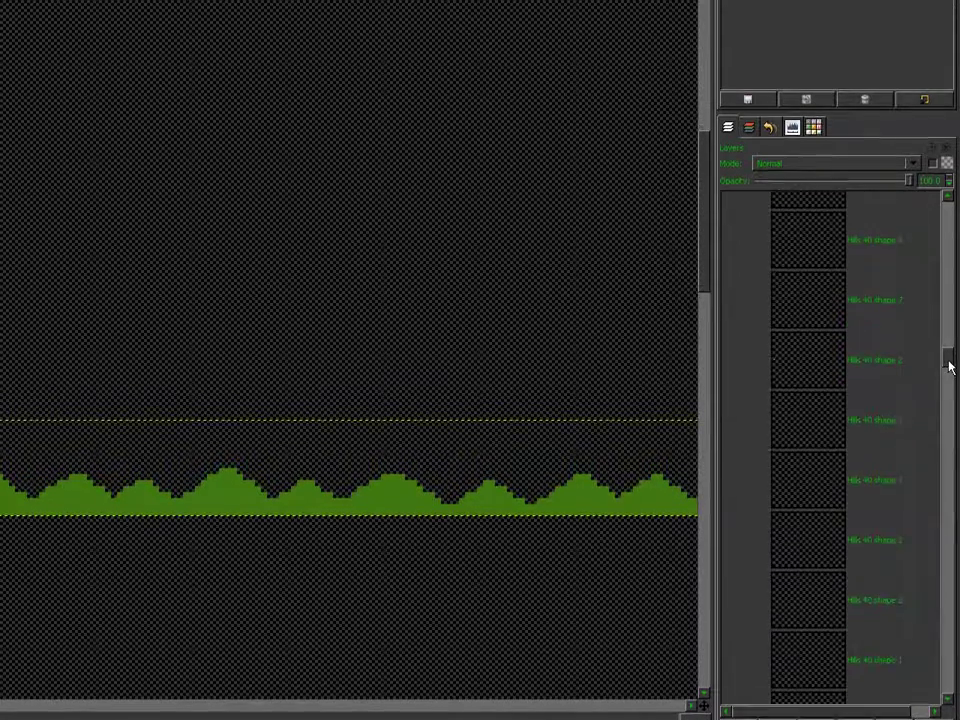
scroll(954, 367, down, 5)
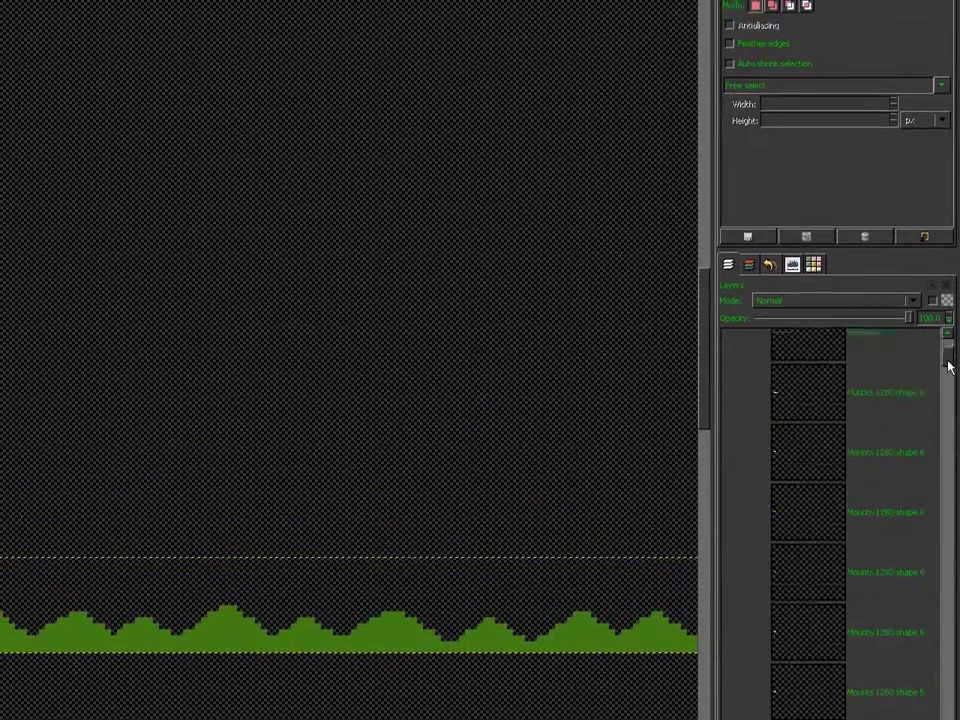
scroll(949, 367, up, 5)
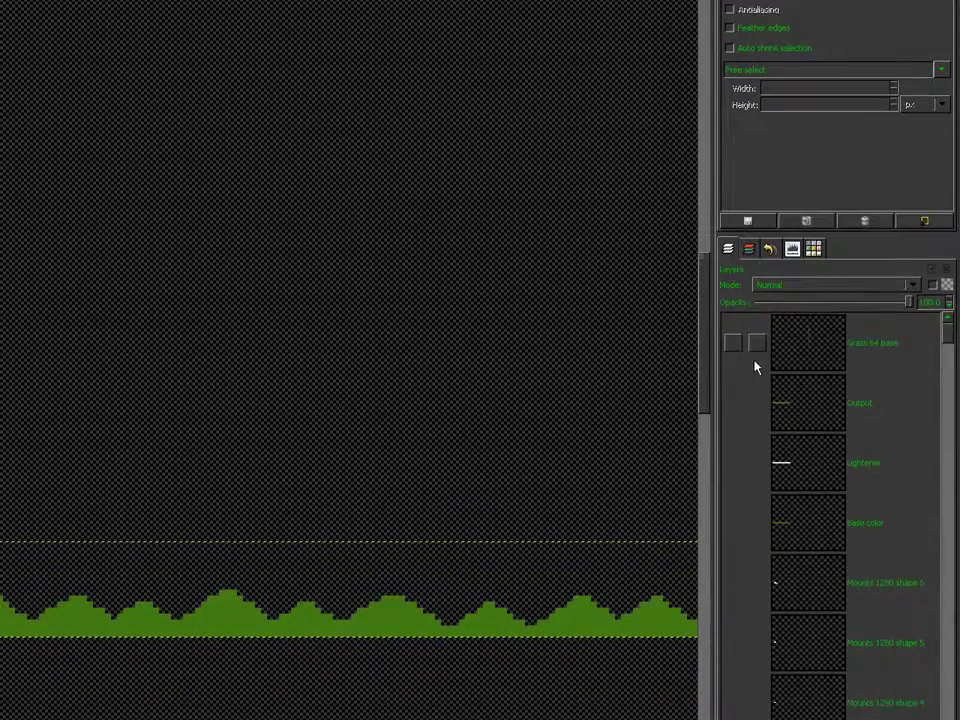
click(734, 346)
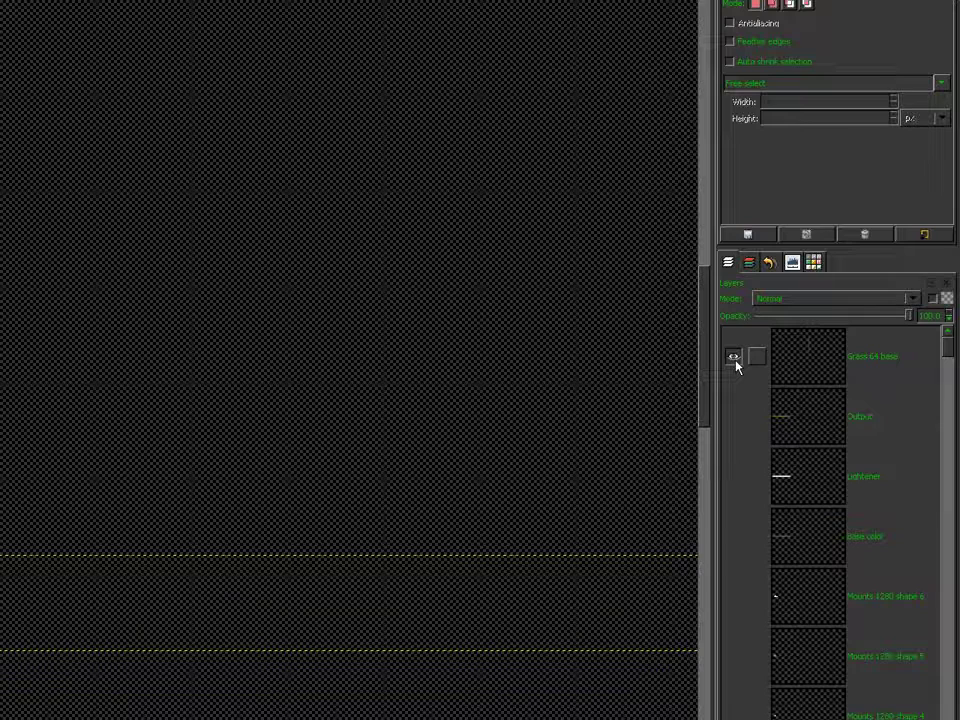
shift+click(735, 360)
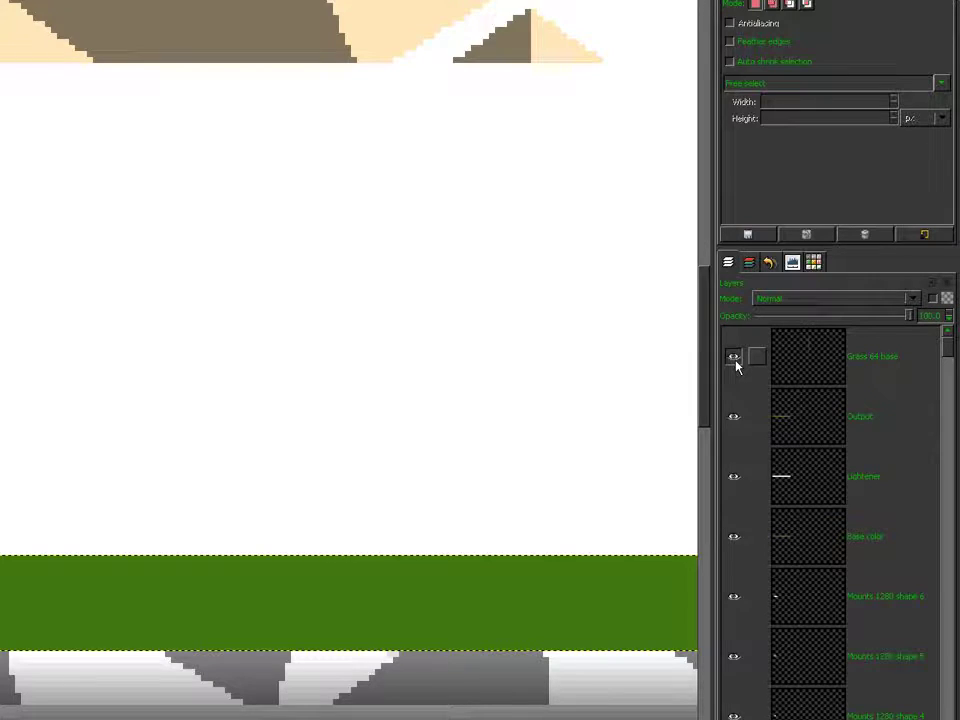
click(735, 421)
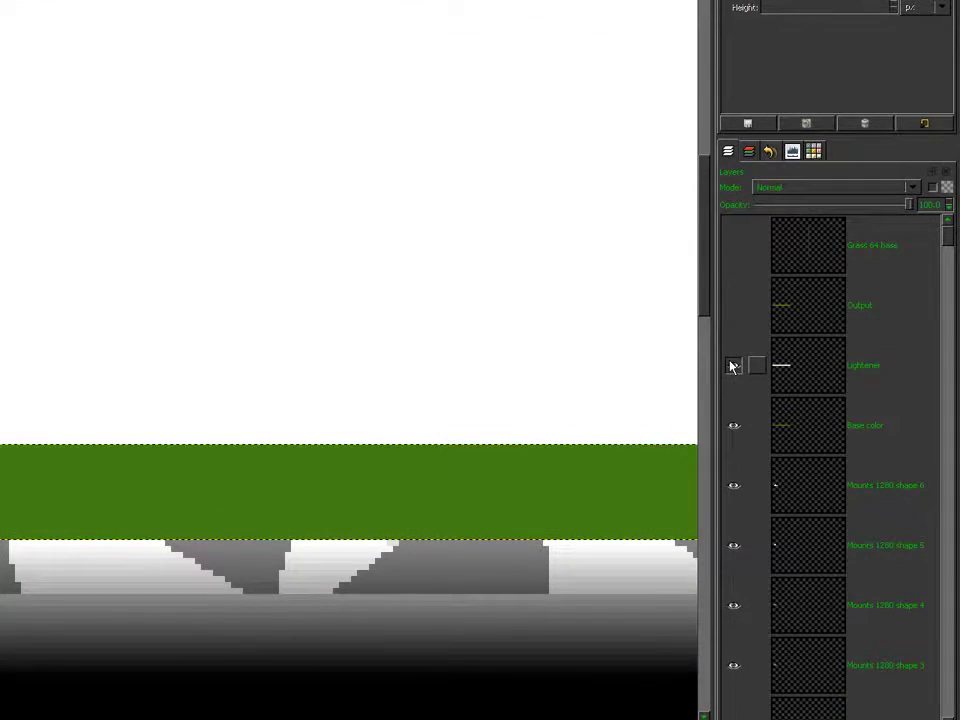
click(733, 366)
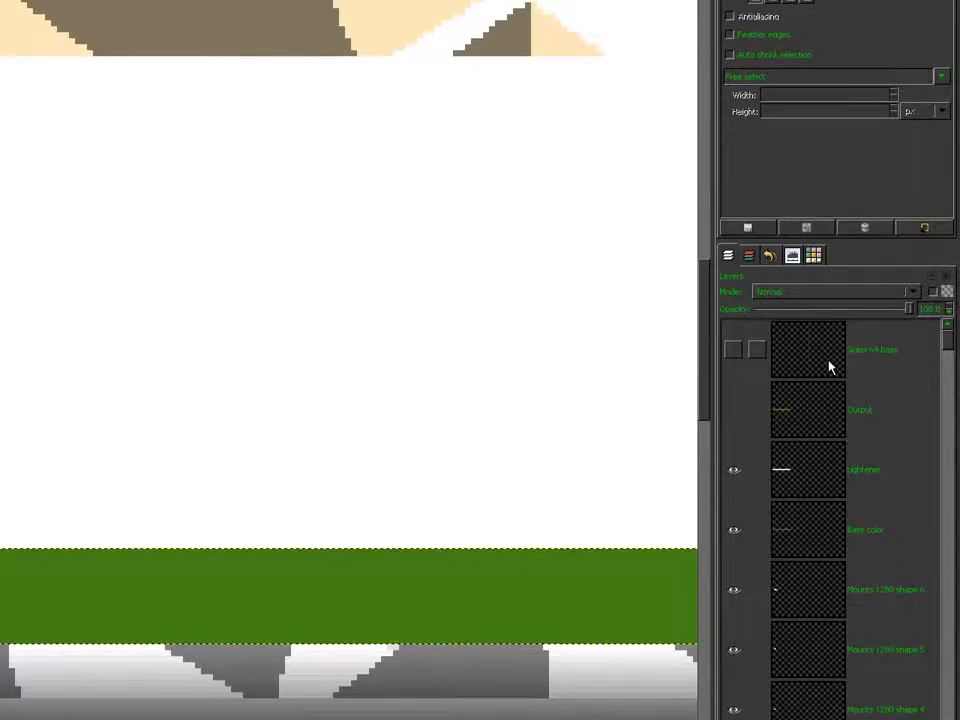
key(ctrl+z)
key(ctrl+z)
key(ctrl+z)
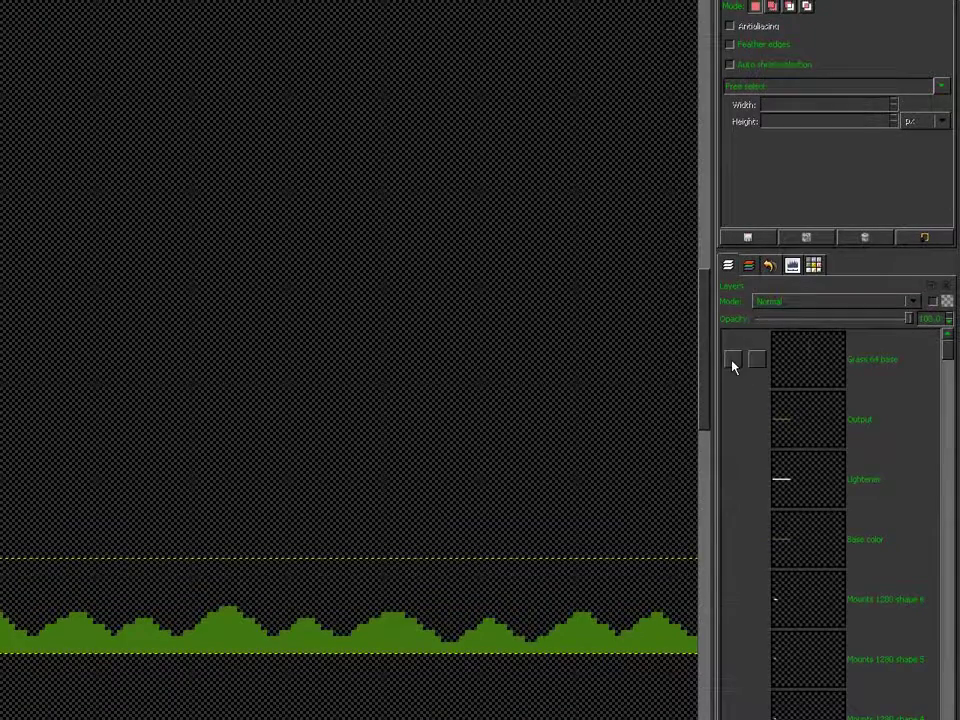
Hide everything except the Grass 64 base layer, and make the Output, Lightener and Base color layers visible with it
shift+click(733, 364)
click(733, 419)
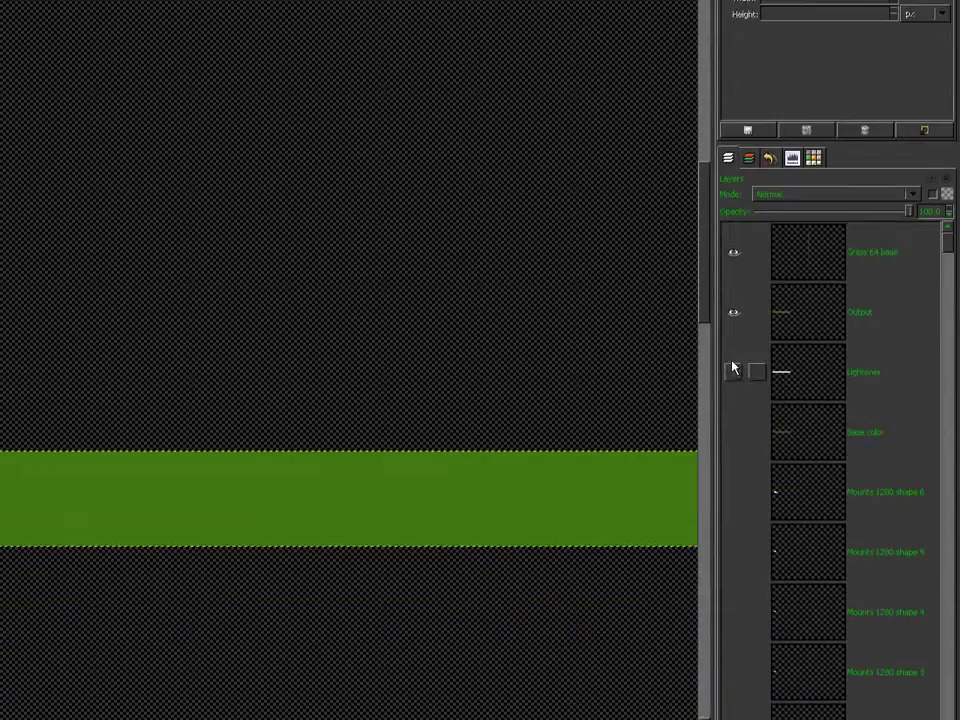
click(733, 370)
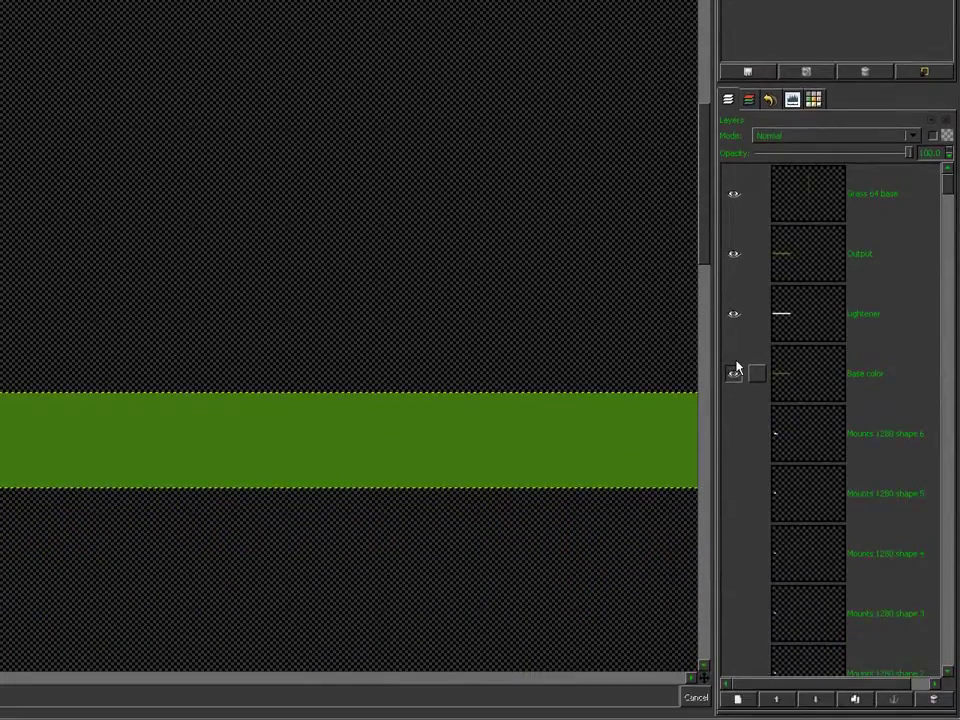
click(735, 370)
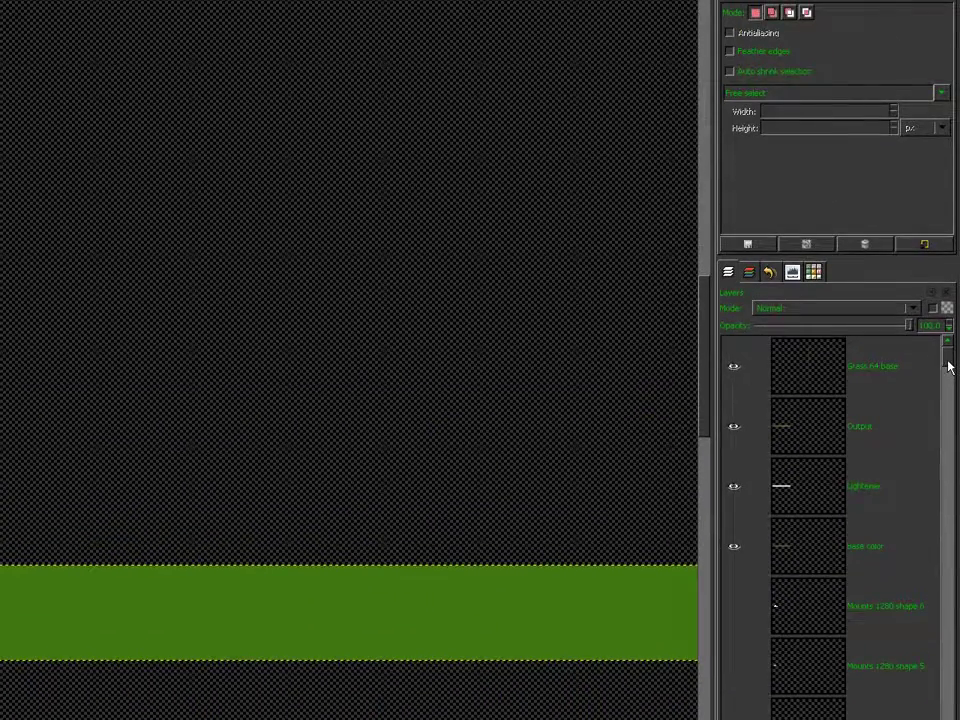
Make the Mounts 1280 lighting old, lighting lit, grass base, grass and base layers visible, leaving the shape layers hidden
scroll(949, 367, down, 6)
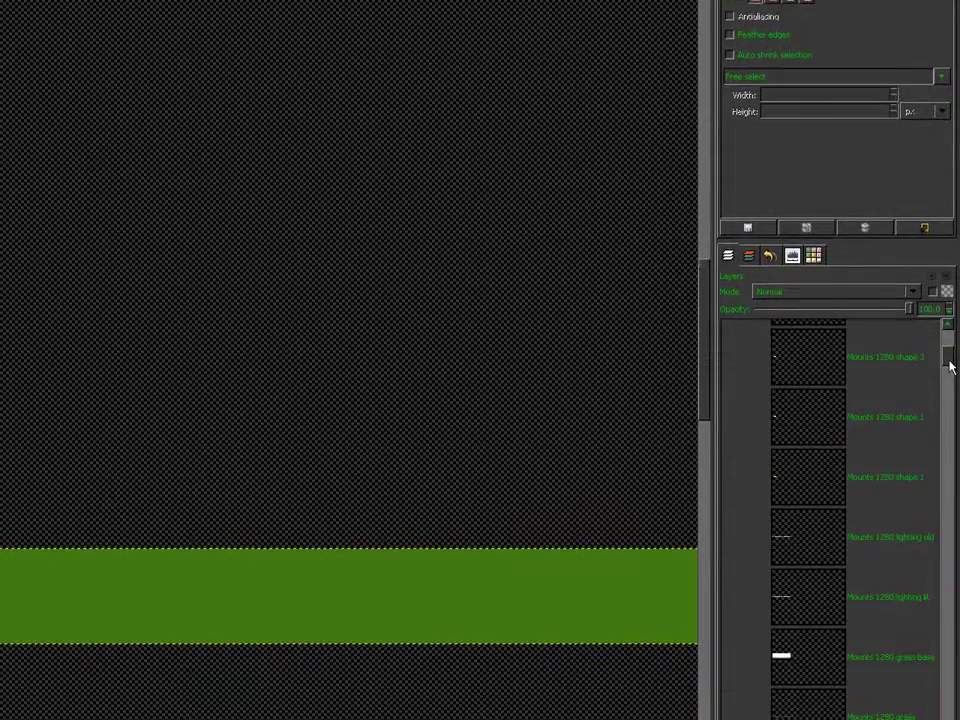
scroll(949, 364, down, 2)
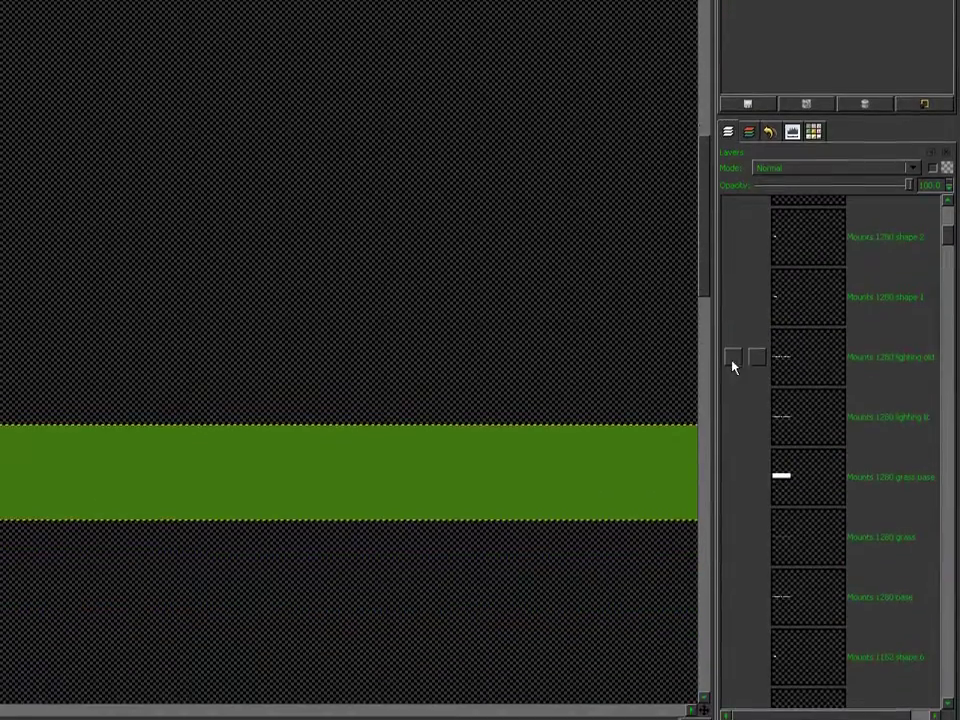
click(733, 366)
click(733, 370)
click(733, 432)
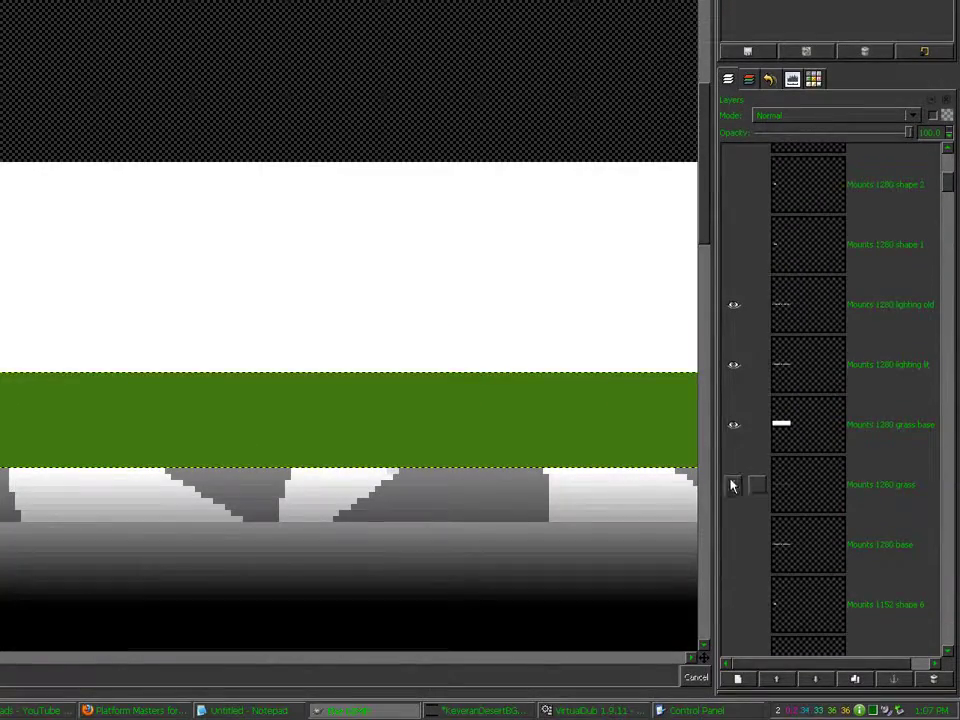
click(733, 486)
click(733, 545)
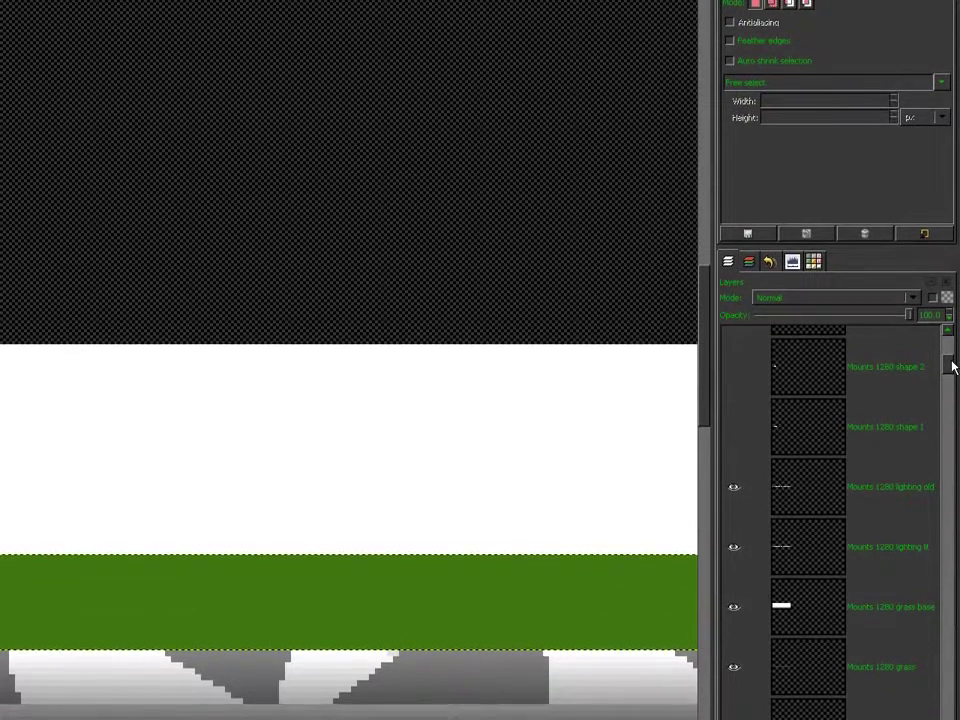
Make the Mounts 1152 lighting old, lighting lit, grass base, grass and base layers visible, leaving the shape layers hidden
scroll(950, 190, down, 2)
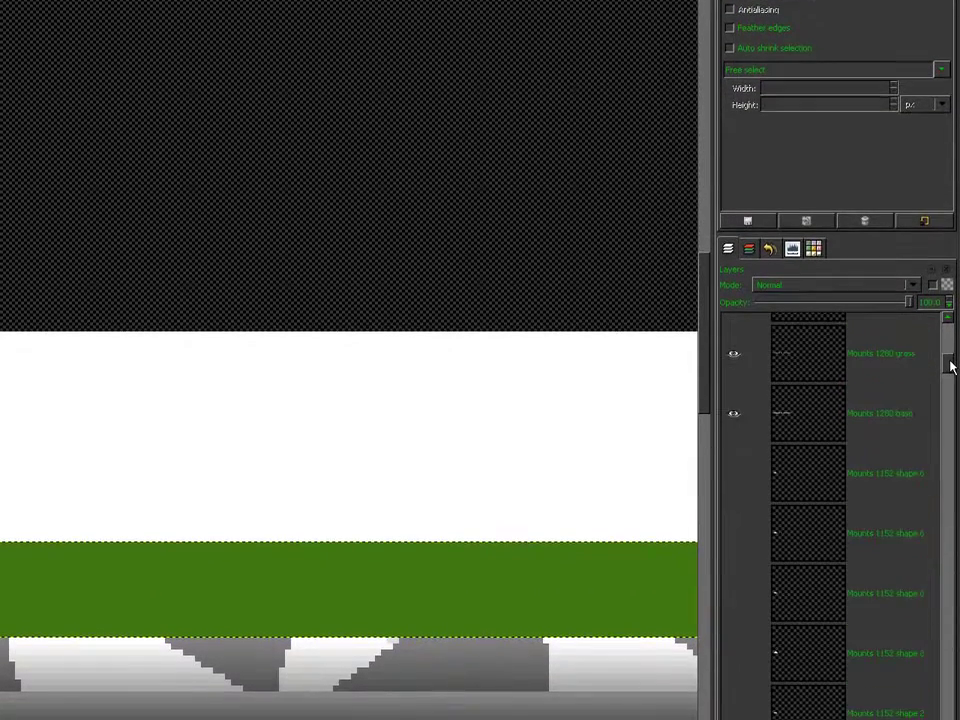
scroll(950, 367, down, 3)
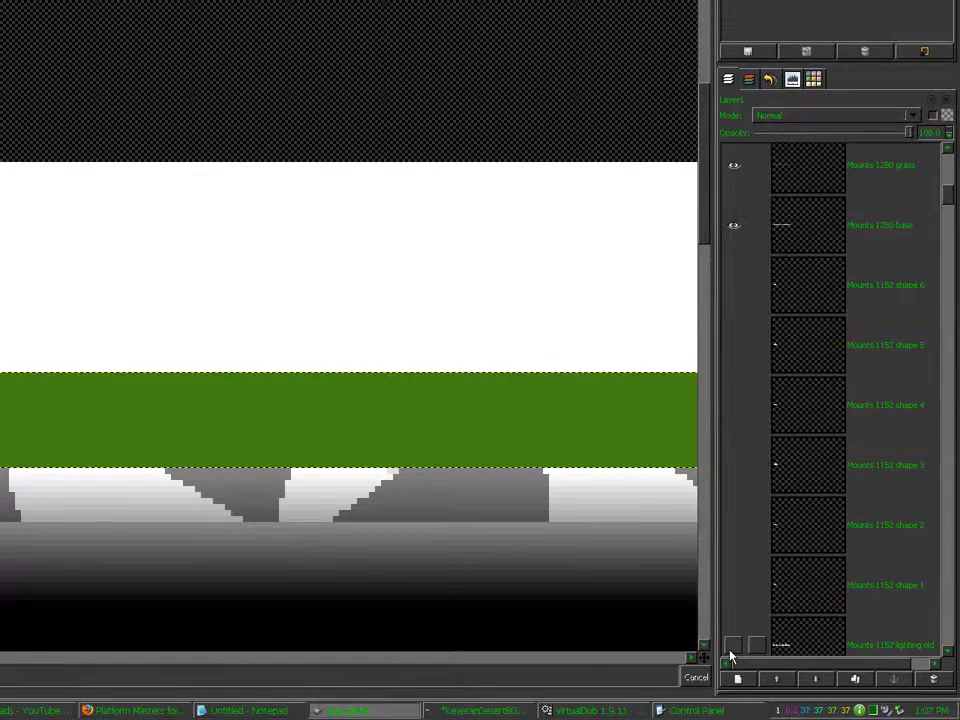
click(732, 649)
click(950, 604)
click(733, 246)
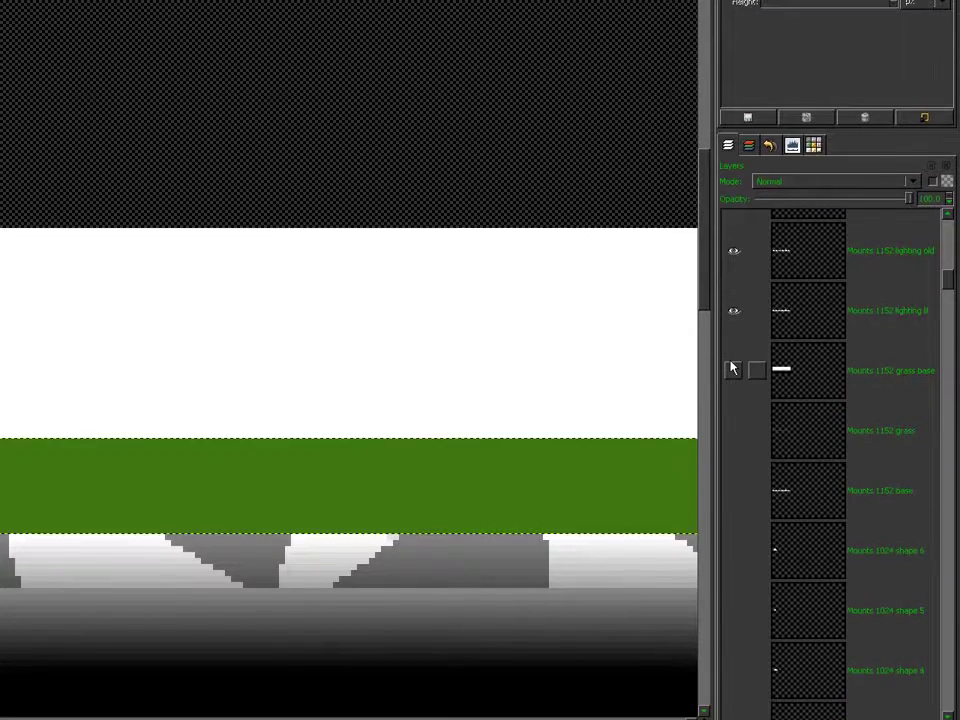
click(732, 369)
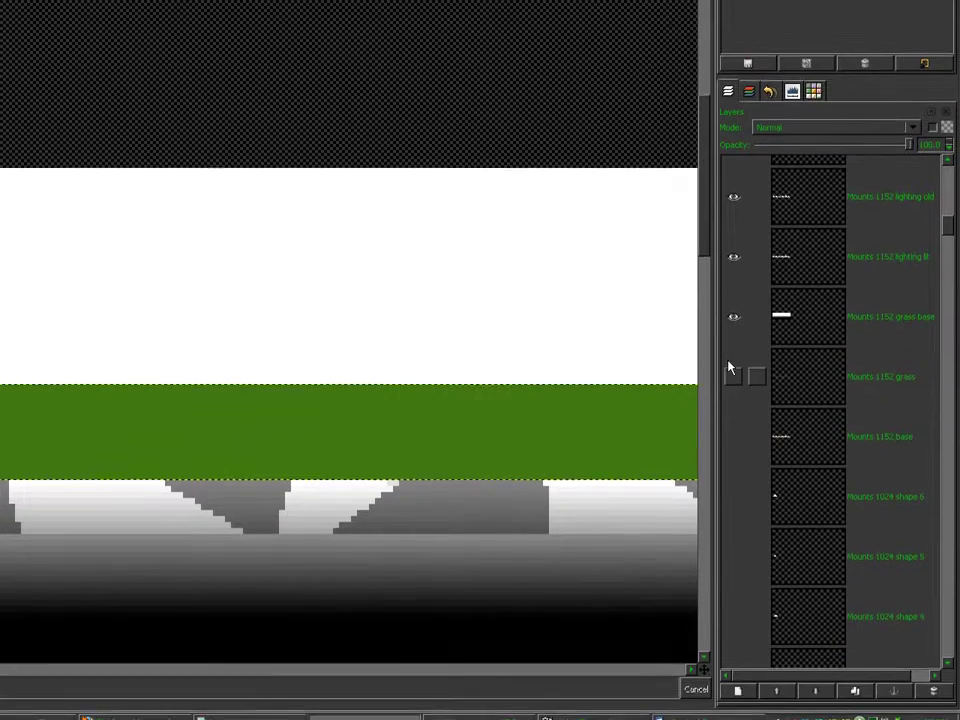
click(733, 430)
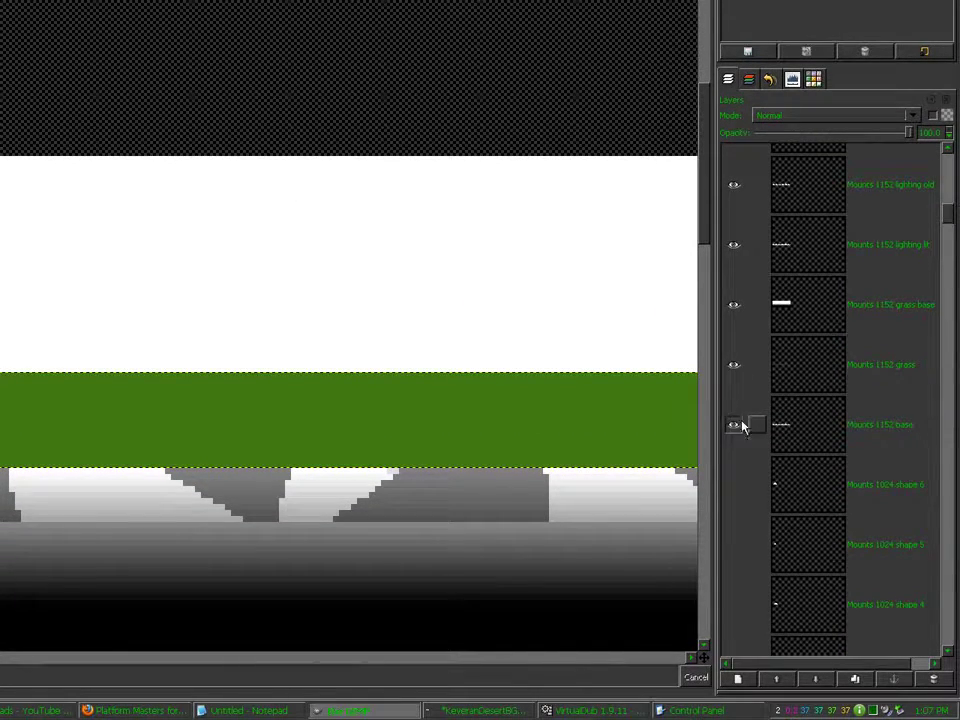
Make the Mounts 1024 lighting old, lighting lit and grass base layers visible
scroll(949, 467, down, 7)
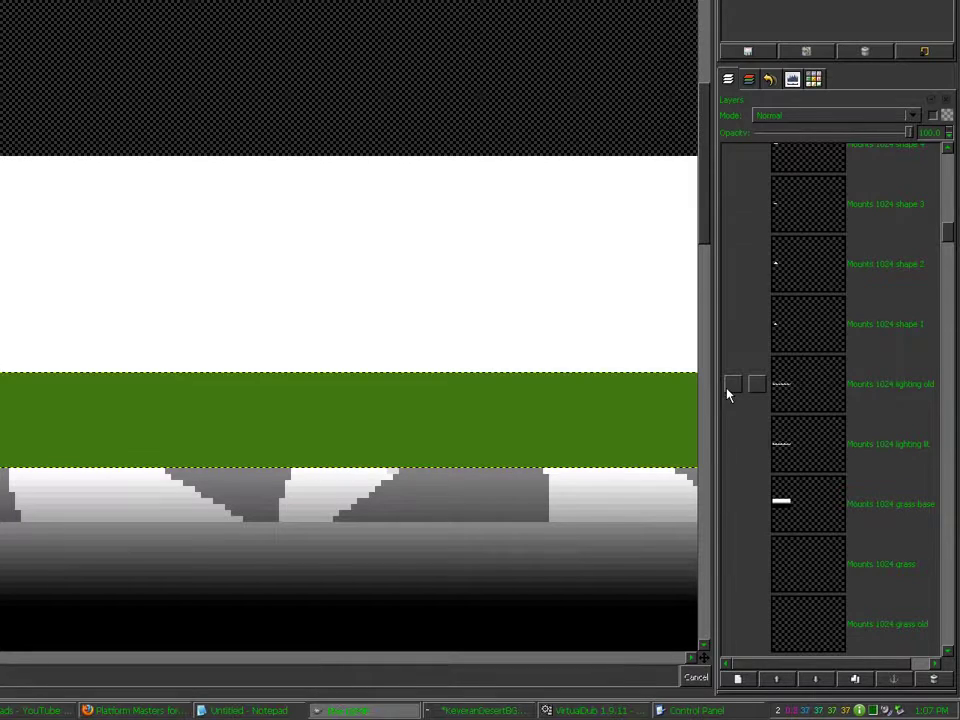
click(731, 388)
click(732, 444)
click(732, 505)
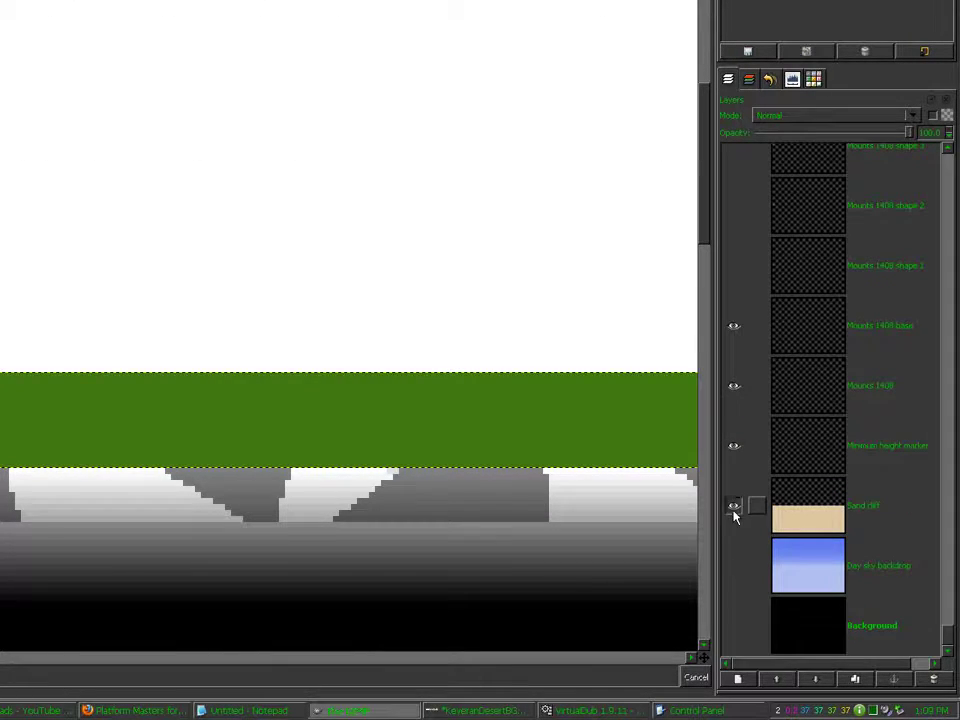
Make the Day sky backdrop and Background layers visible and select the Background layer
click(732, 568)
click(733, 624)
click(825, 628)
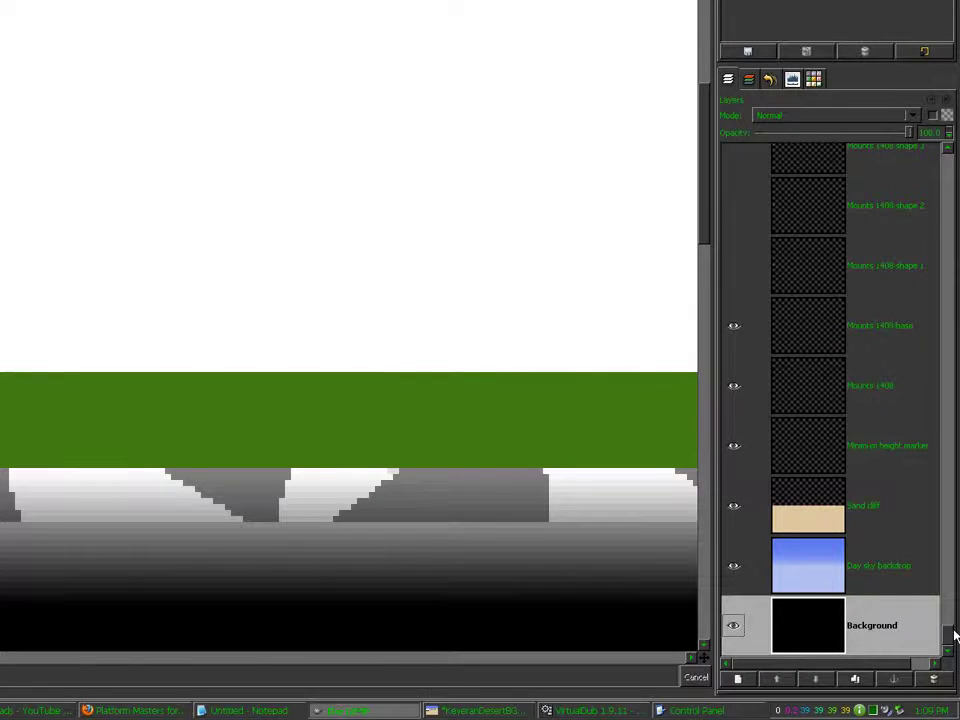
Merge all visible layers, expanded as necessary, and delete the merged Background layer so that only the shape layers are left
drag(953, 637, 950, 164)
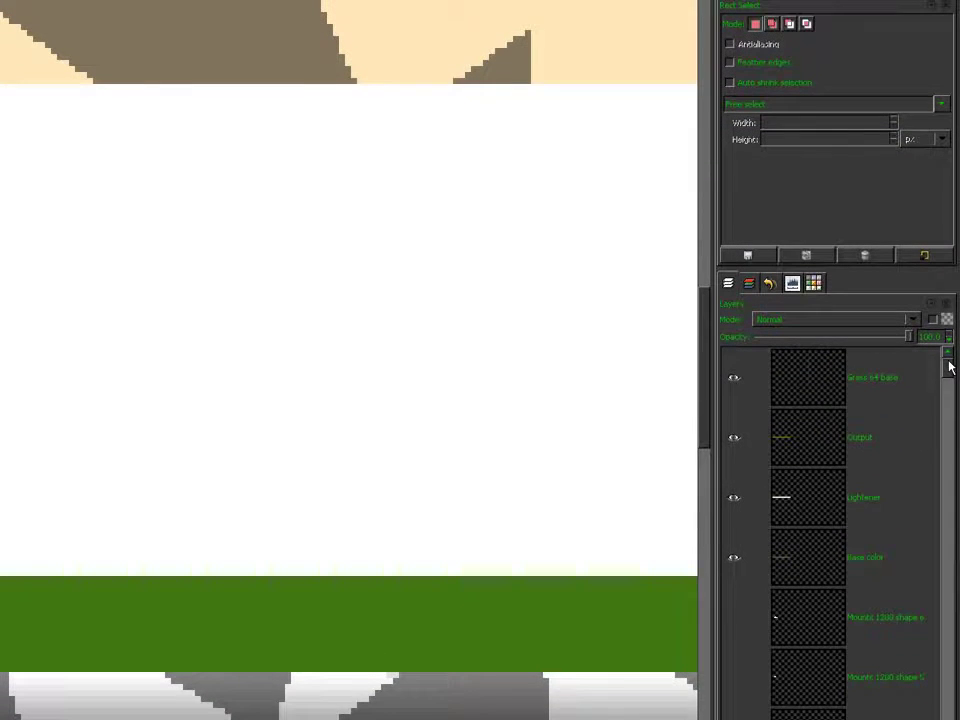
key(ctrl+m)
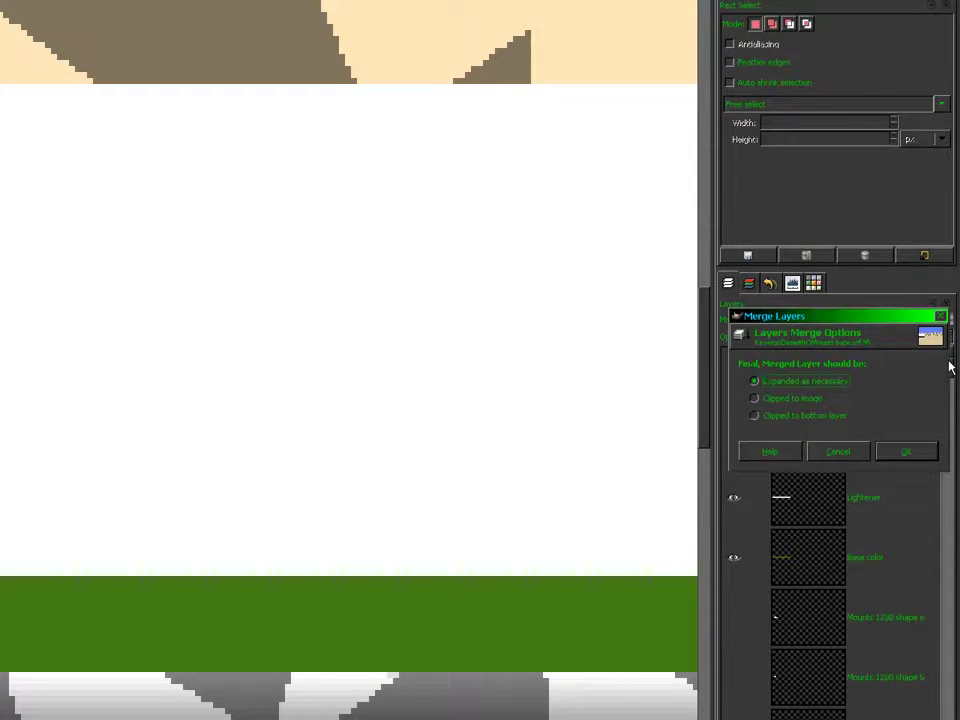
key(Return)
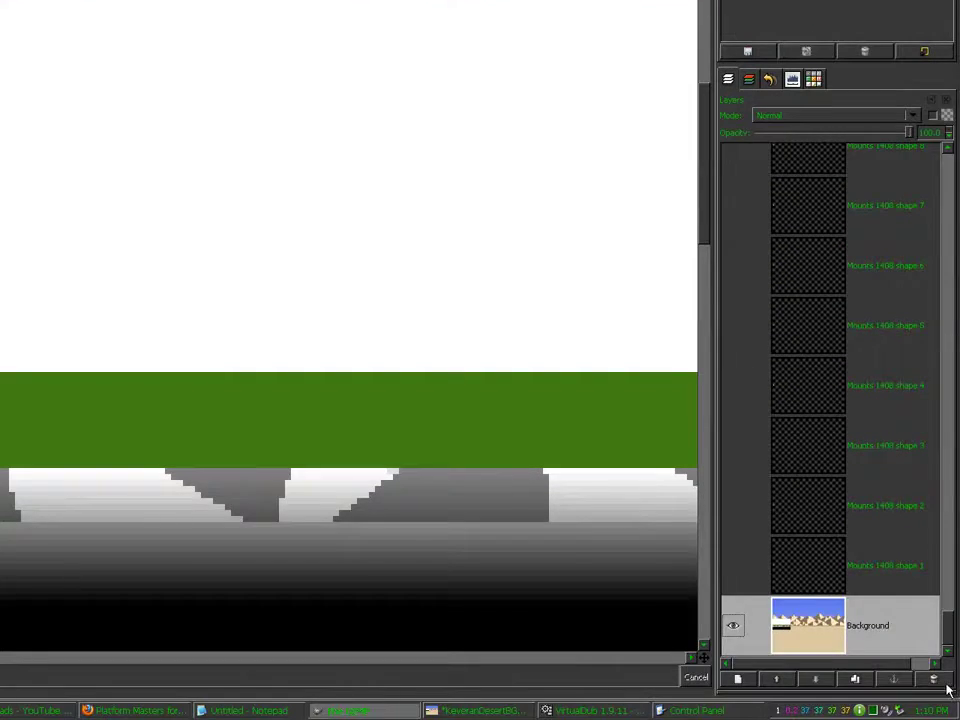
click(934, 679)
drag(951, 598, 943, 305)
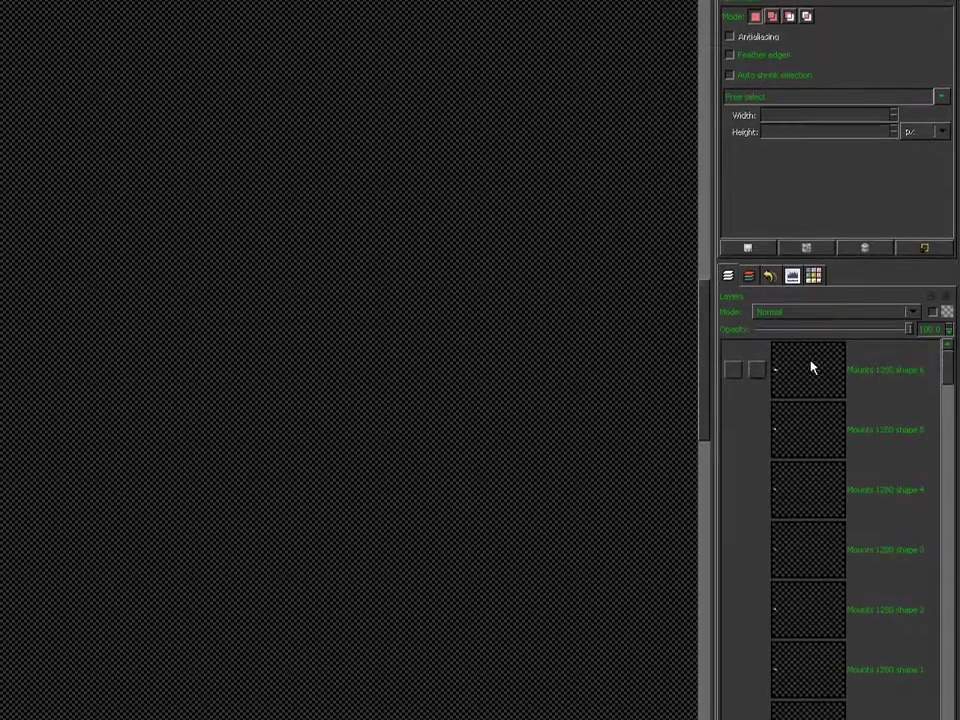
Select the Hills 40 shape 10 layer and make it visible
click(810, 307)
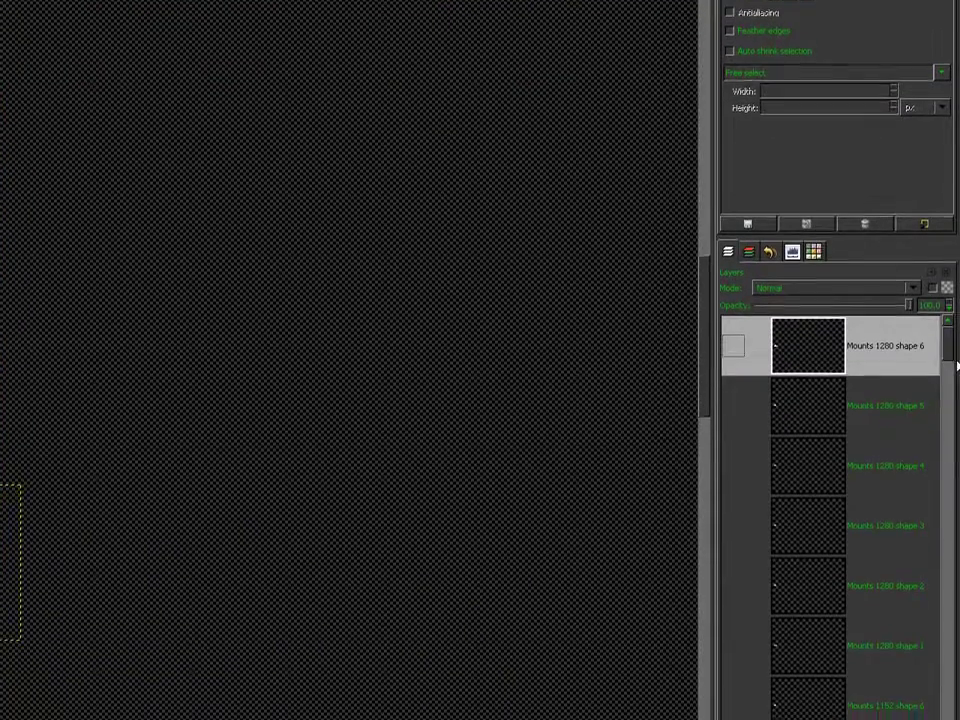
mouse_move(949, 357)
mouse_down()
mouse_move(941, 470)
mouse_move(941, 351)
mouse_up()
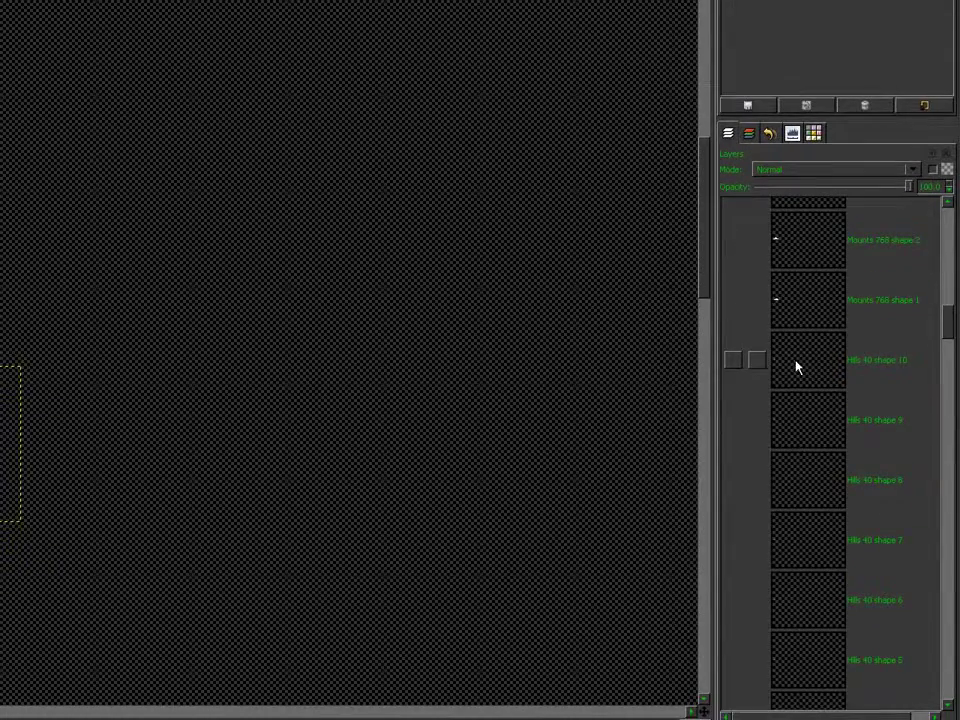
click(805, 366)
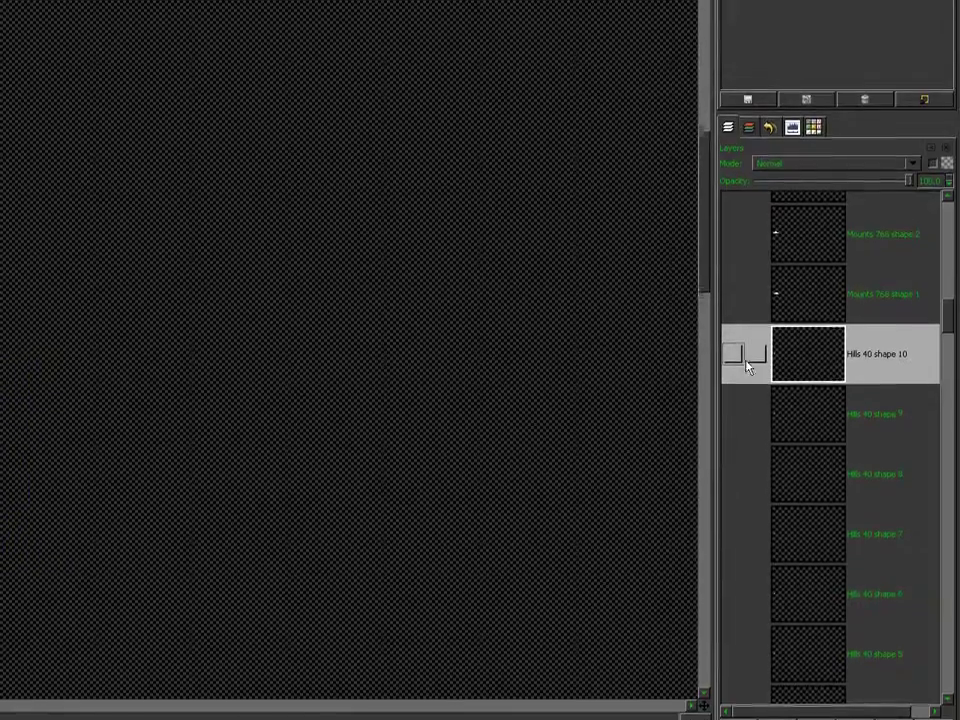
click(741, 356)
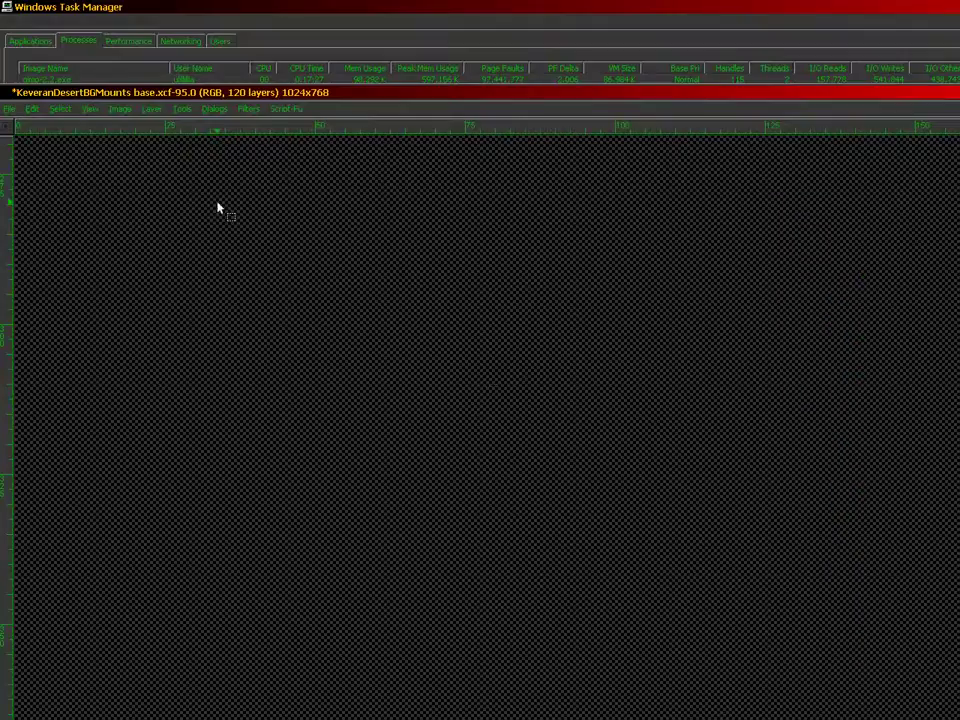
Reduce the canvas height to 392 pixels with zero offset, keeping the upper part of the image
click(115, 112)
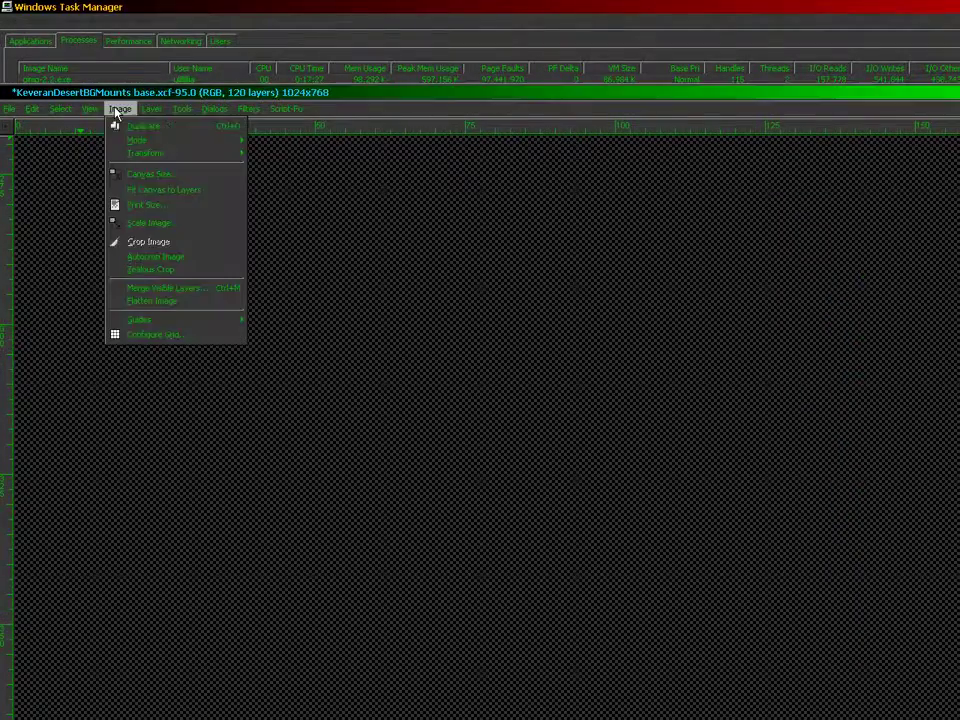
click(154, 171)
click(481, 361)
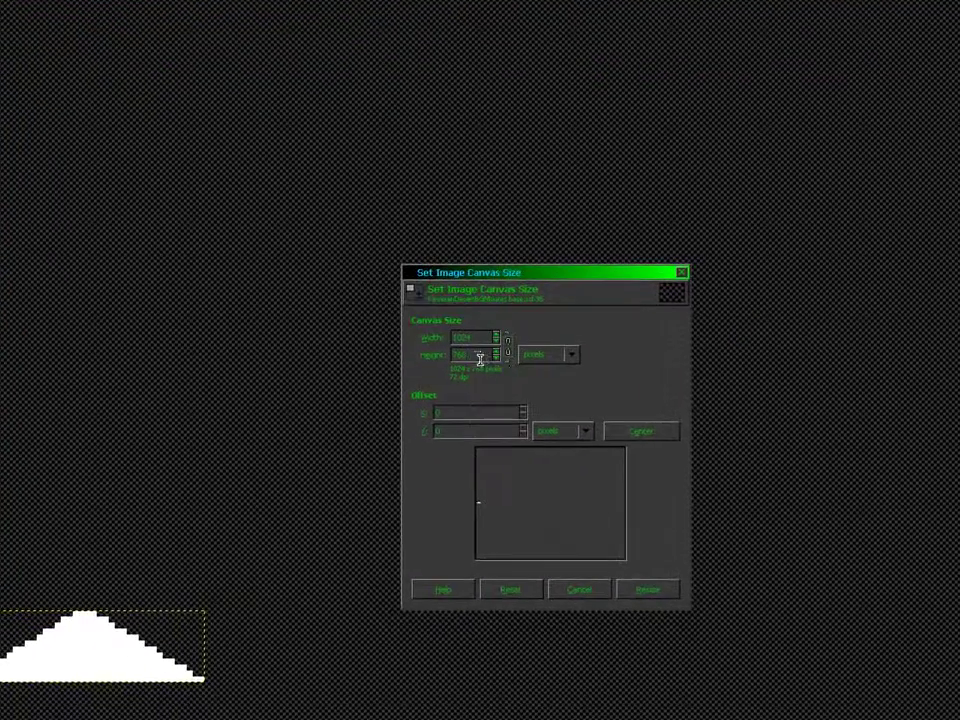
double_click(480, 359)
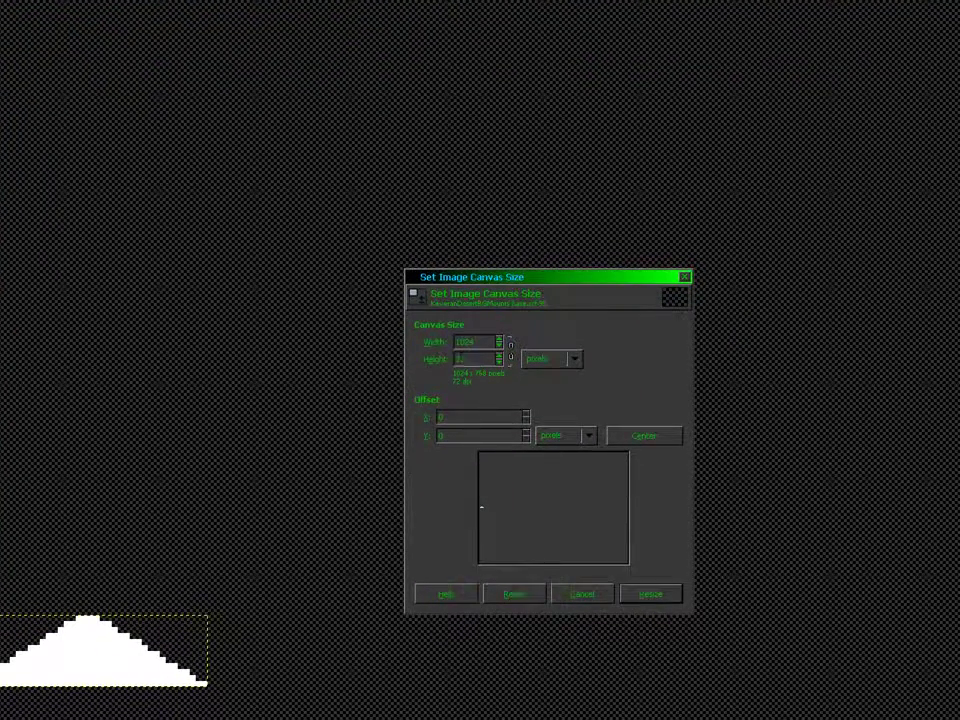
key(Return)
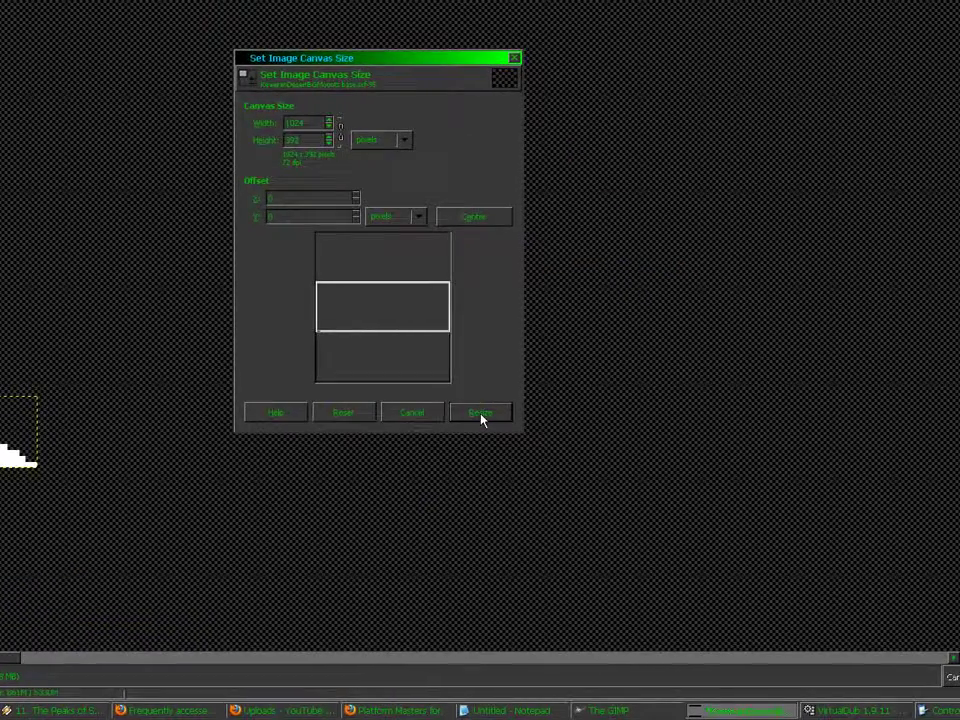
click(480, 414)
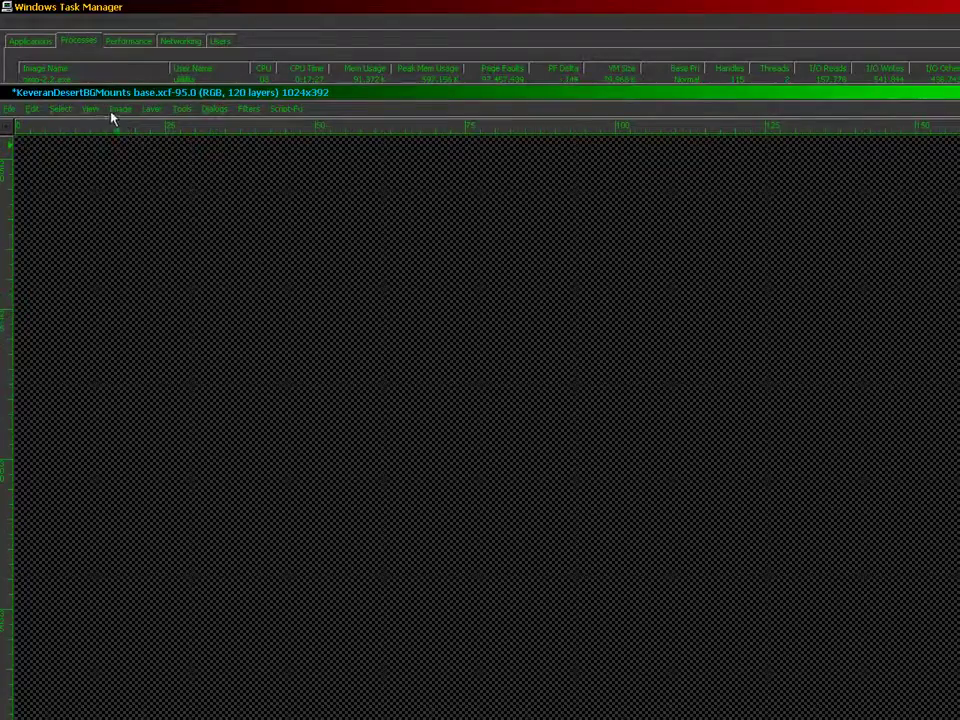
Reduce the canvas height to 256 pixels, shifting the image so the bottom part with the shape is kept
click(116, 110)
click(146, 174)
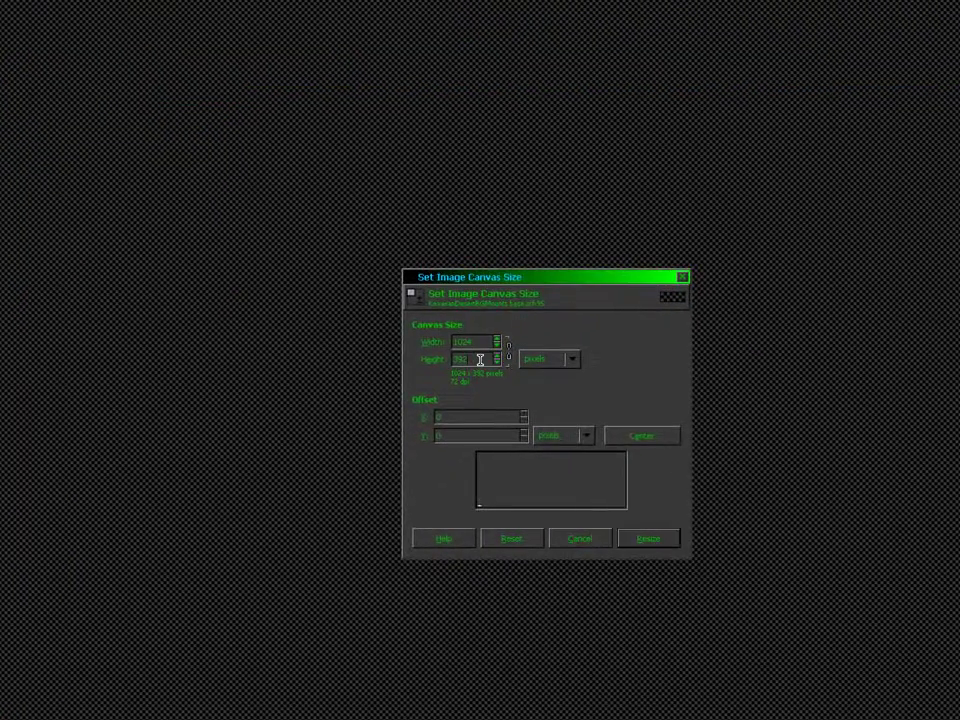
text(256)
key(Return)
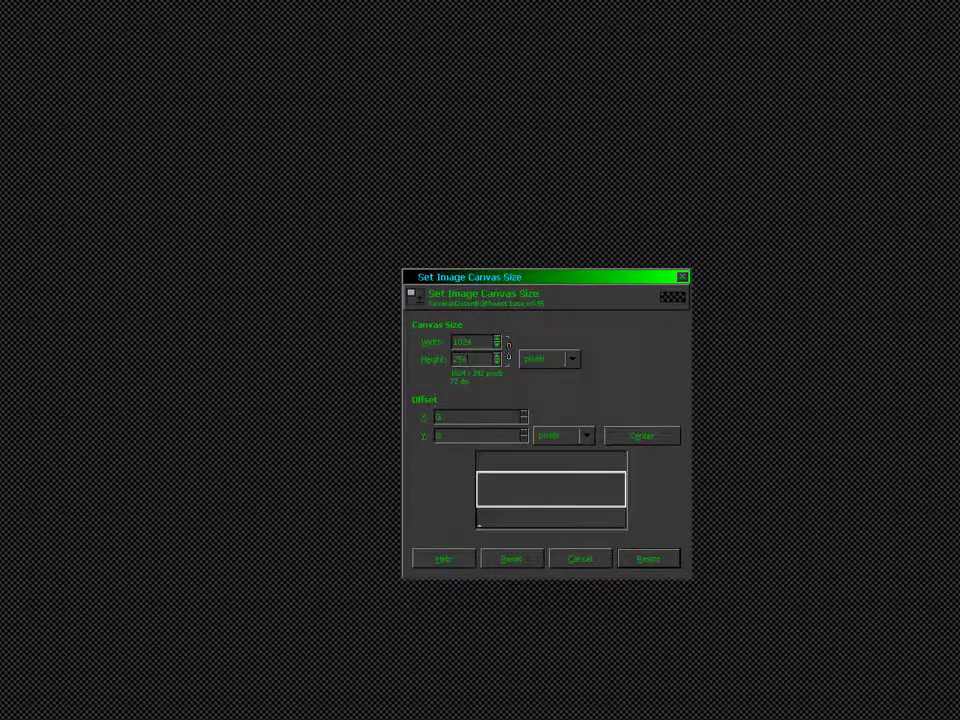
drag(568, 521, 579, 494)
click(480, 369)
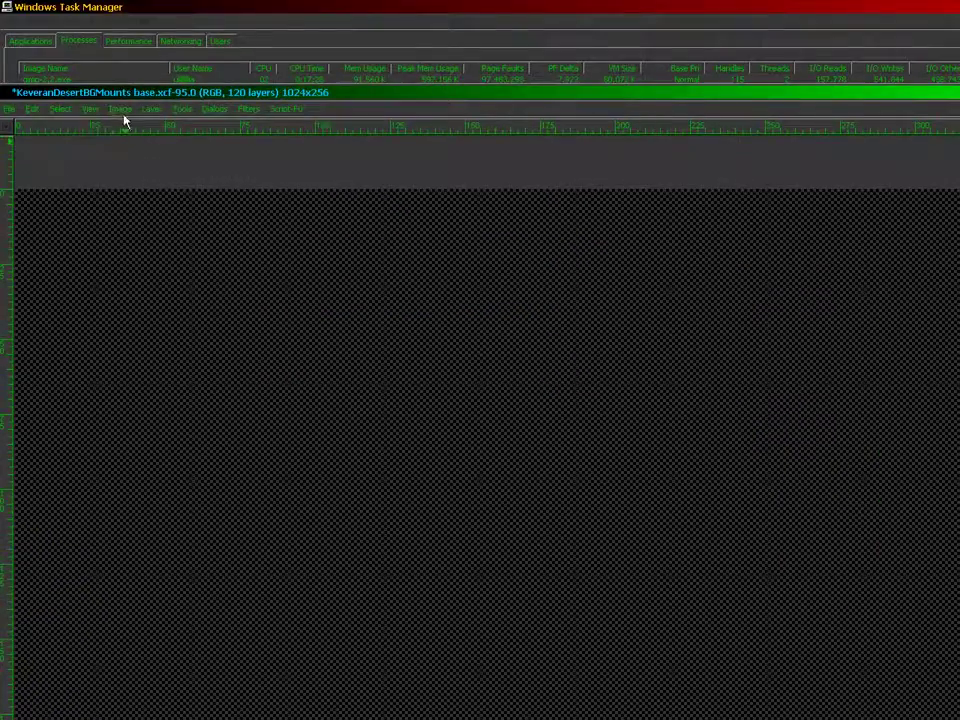
Convert the image mode to grayscale
click(120, 94)
mouse_move(137, 127)
click(272, 162)
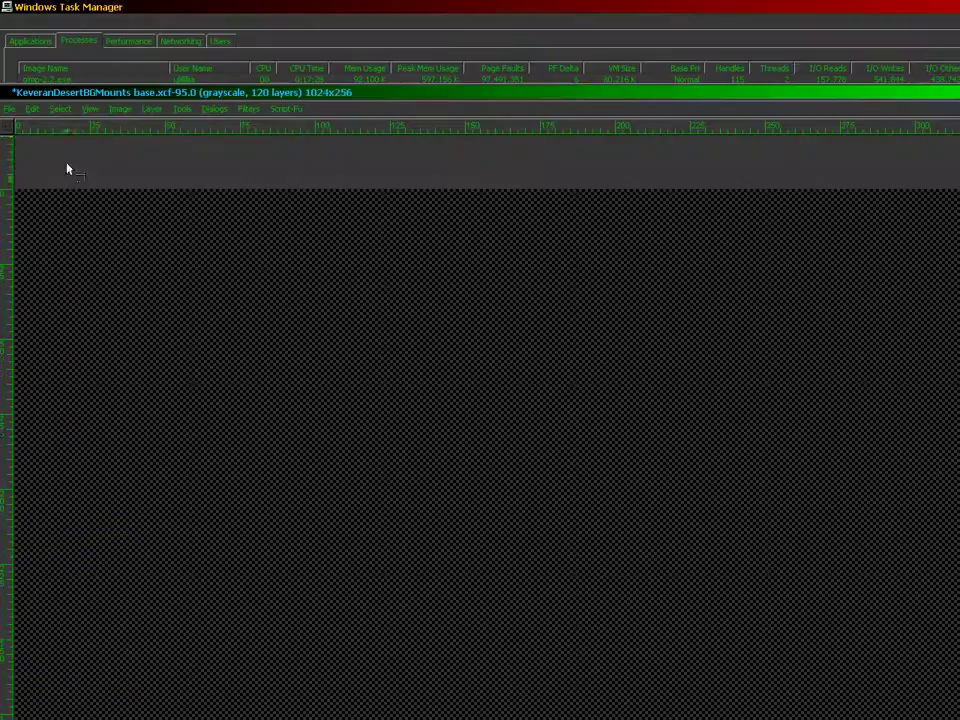
Resize the canvas height to 248 pixels, leaving the width at 1024
click(120, 108)
click(133, 171)
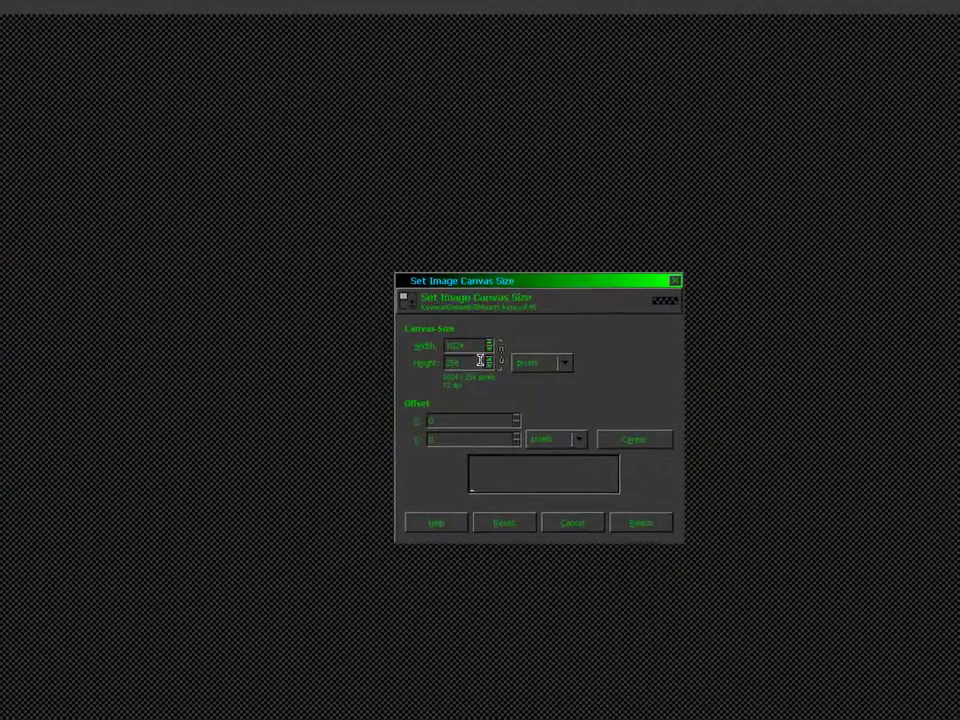
double_click(480, 360)
key(BackSpace)
text(2)
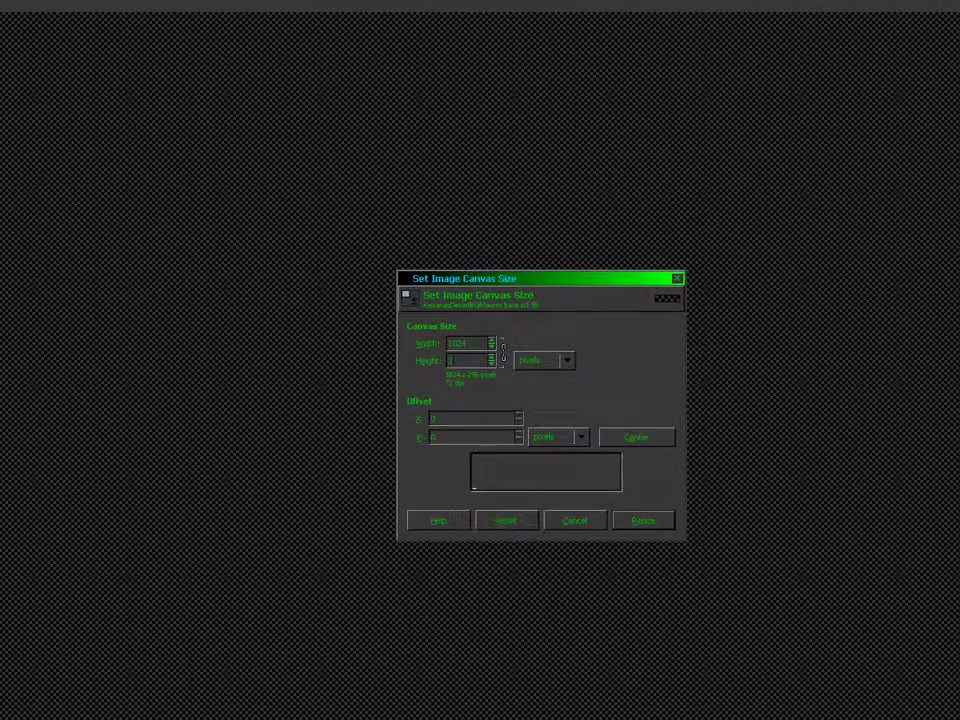
text(40)
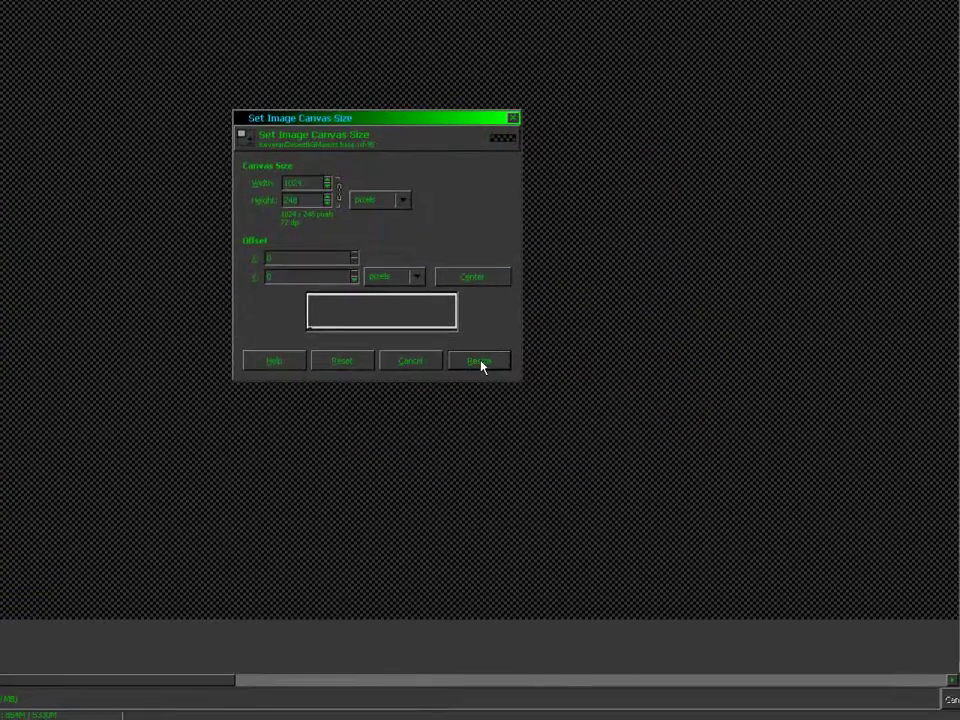
click(480, 365)
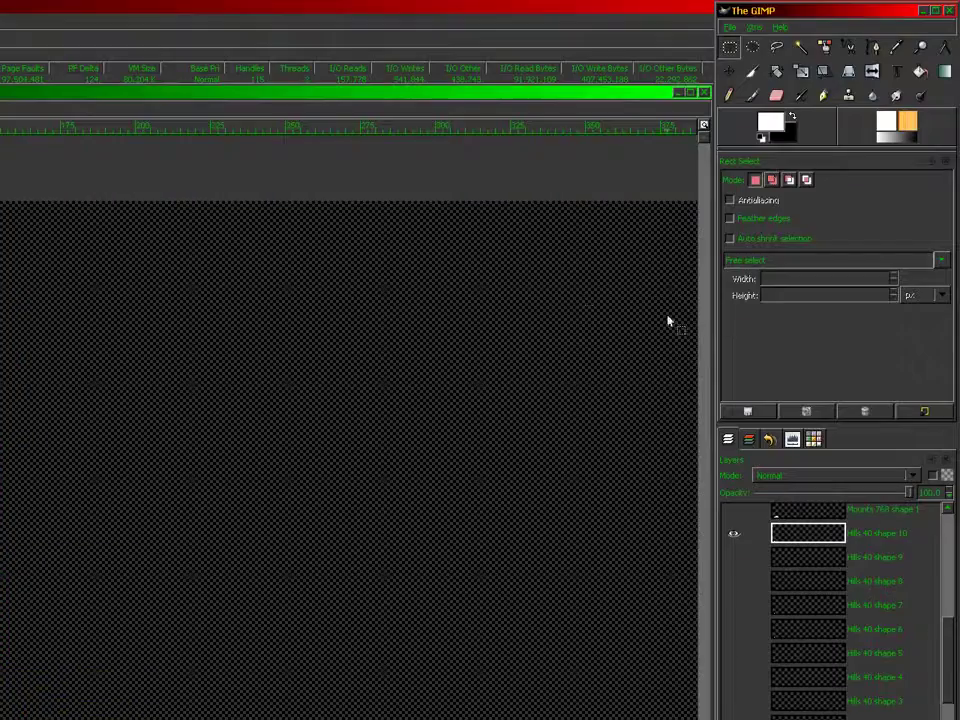
Set the rectangle selection to a fixed size of 1024 by 256 pixels
click(752, 261)
click(756, 296)
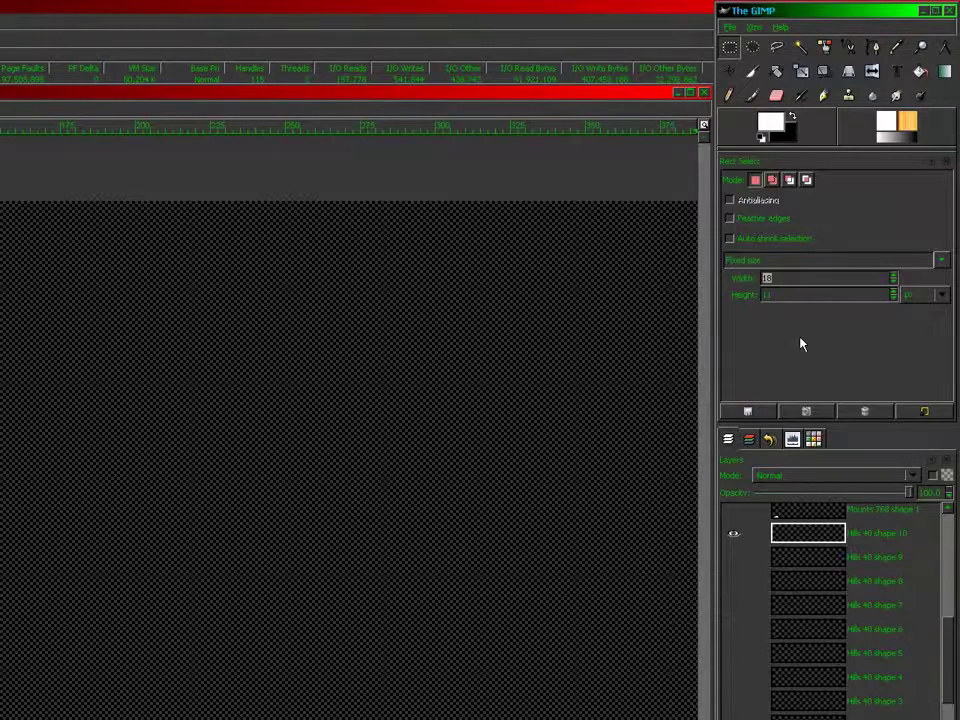
text(1024)
key(Tab)
text(256)
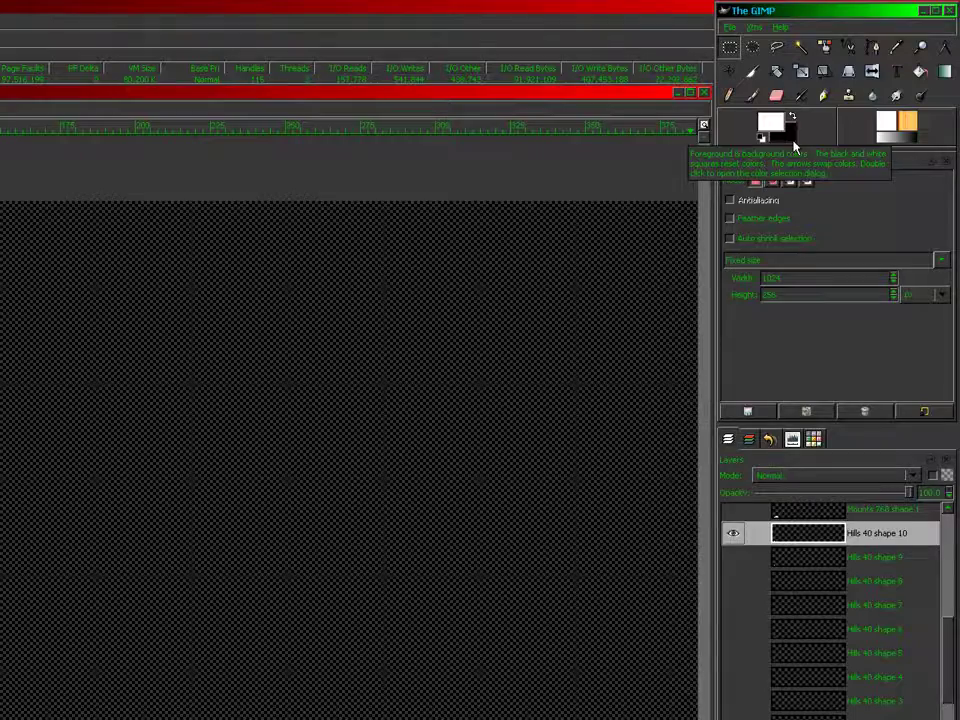
click(792, 118)
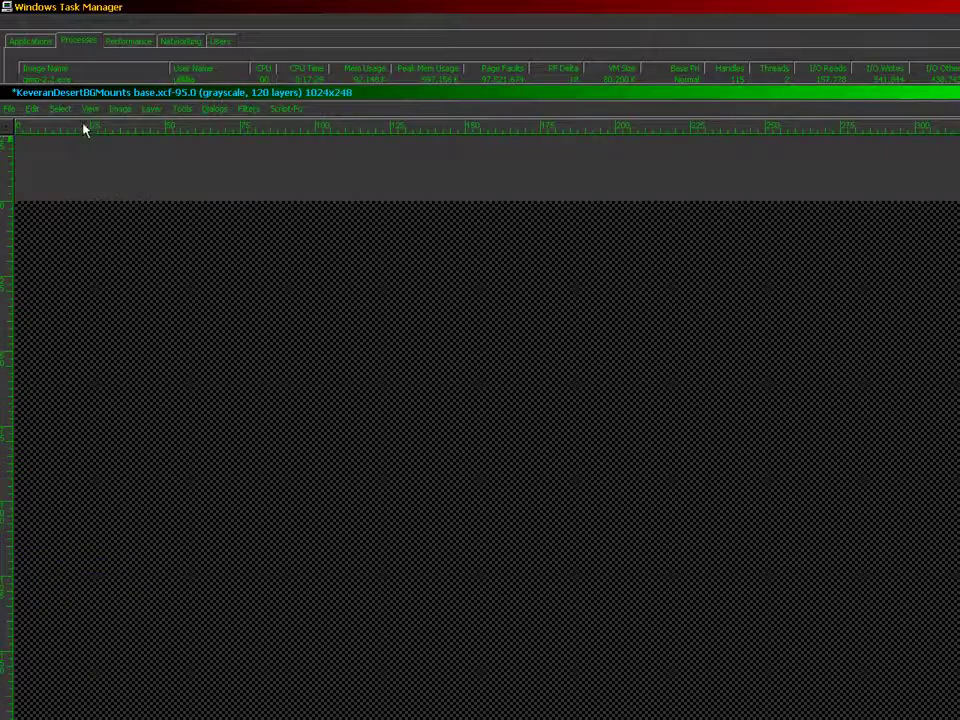
Autocrop the image to the hill shape and look through the Lighting shapes folder as the location for a new saved file
click(122, 108)
click(128, 248)
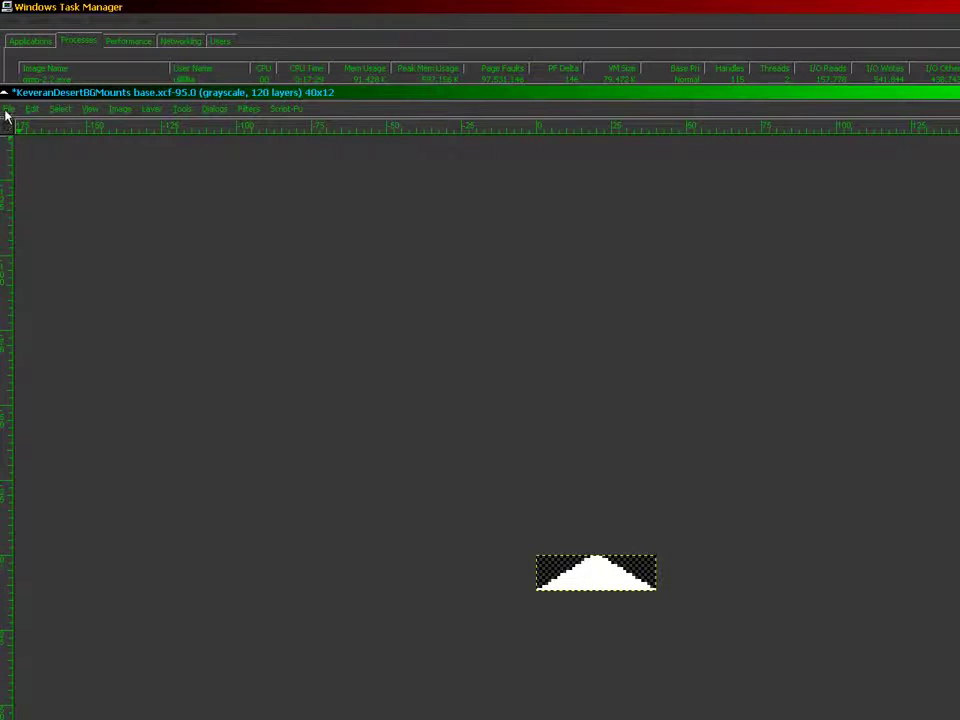
click(8, 109)
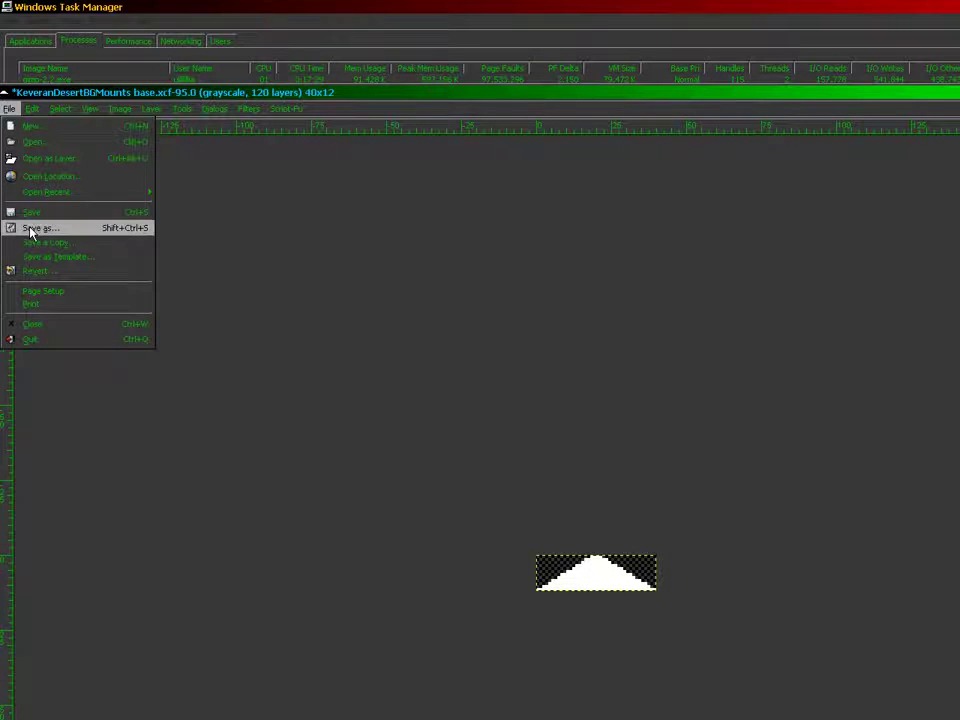
click(36, 230)
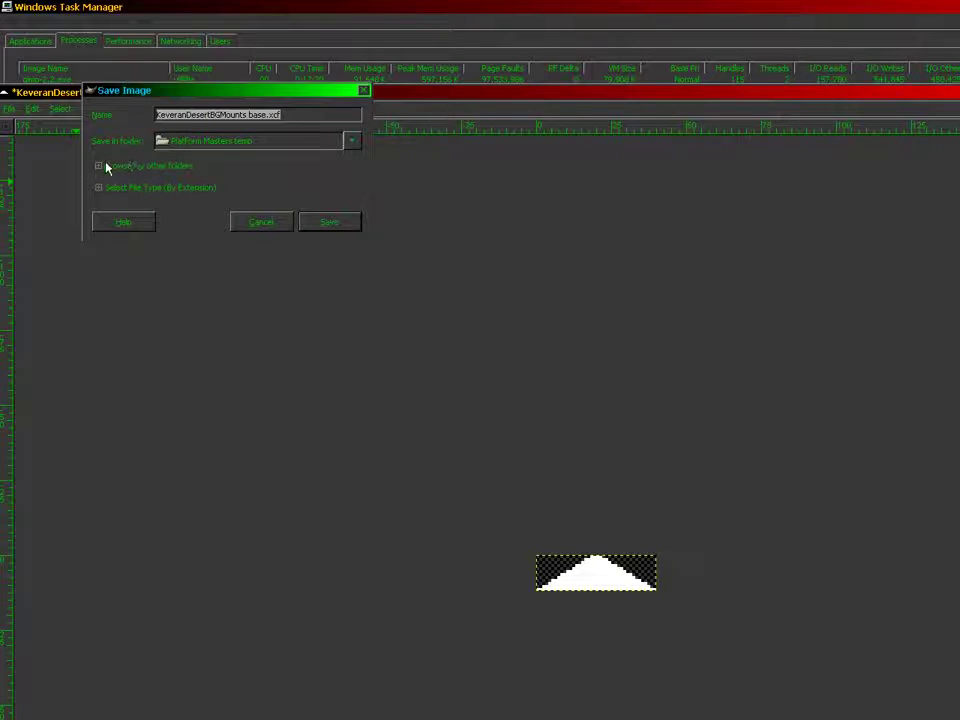
click(101, 166)
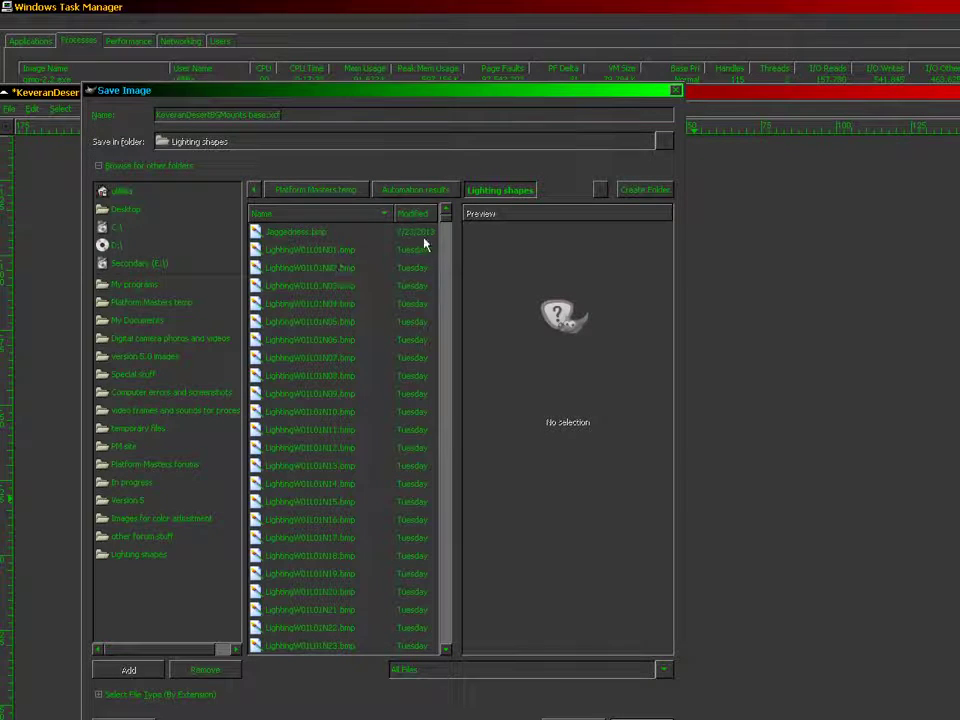
drag(446, 224, 448, 654)
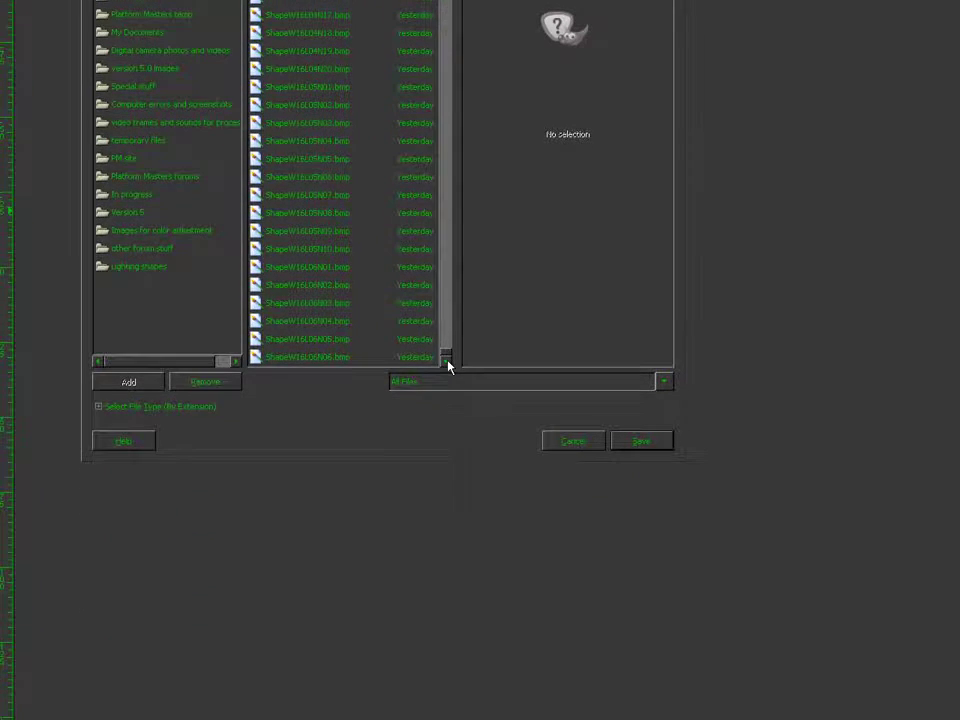
drag(448, 367, 440, 430)
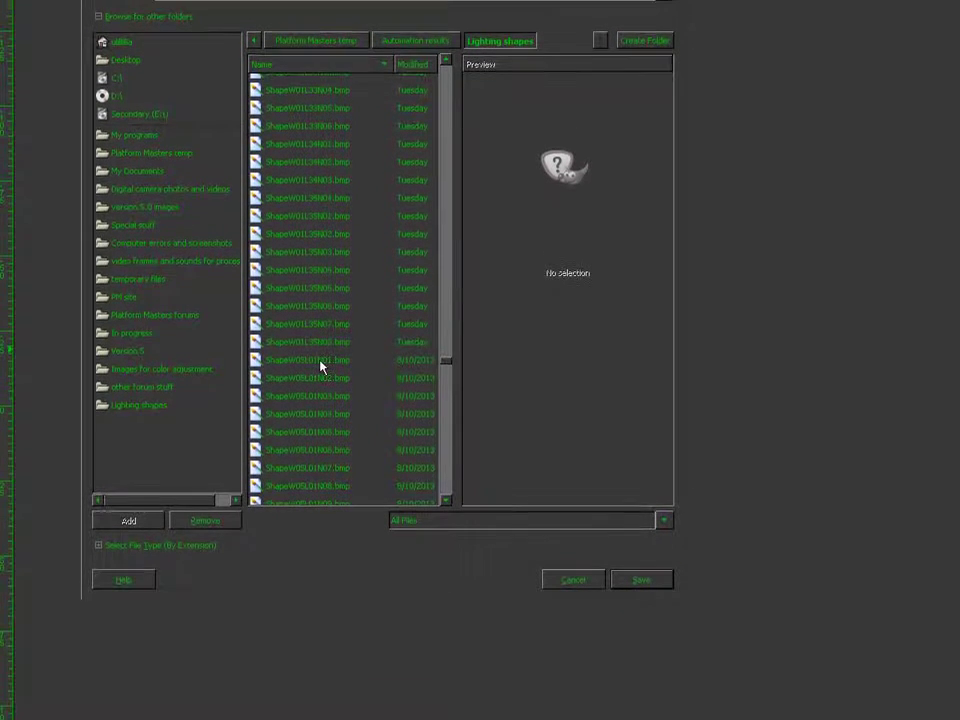
Save the shape as ShapeW04L01N10.bmp, based on the ShapeW05L01N01.bmp name, exporting it flattened without RLE encoding
click(320, 362)
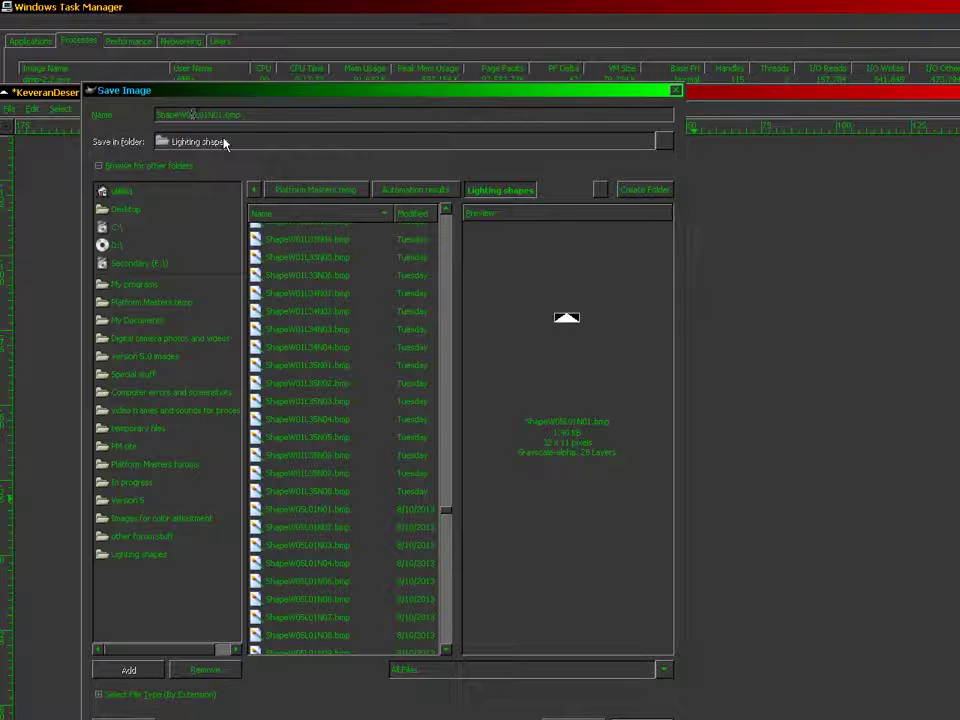
key(BackSpace)
text(4)
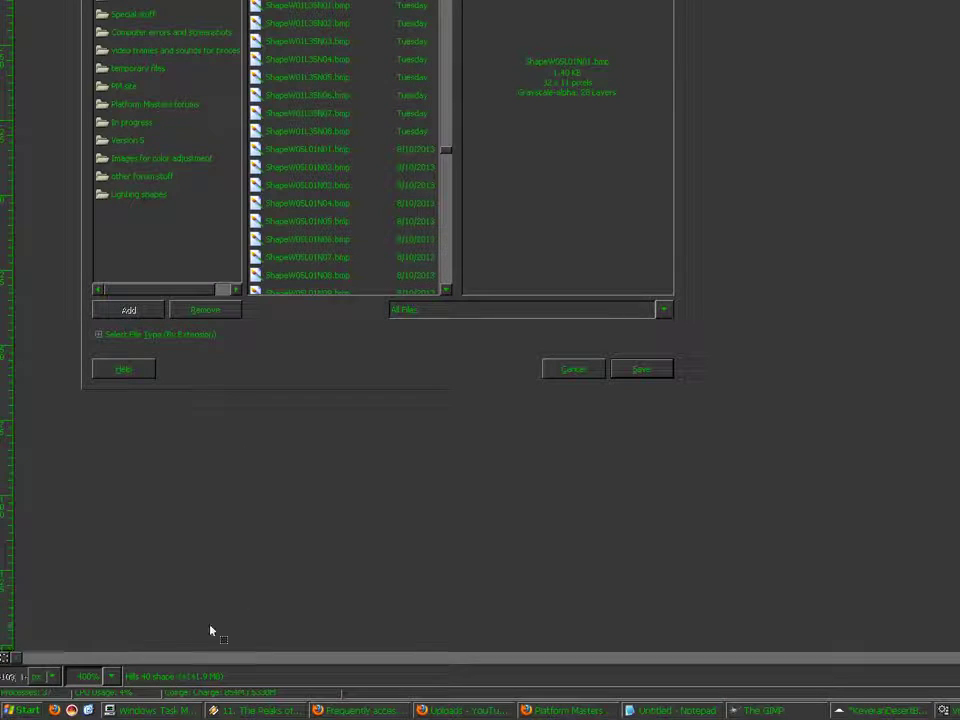
key(BackSpace)
key(BackSpace)
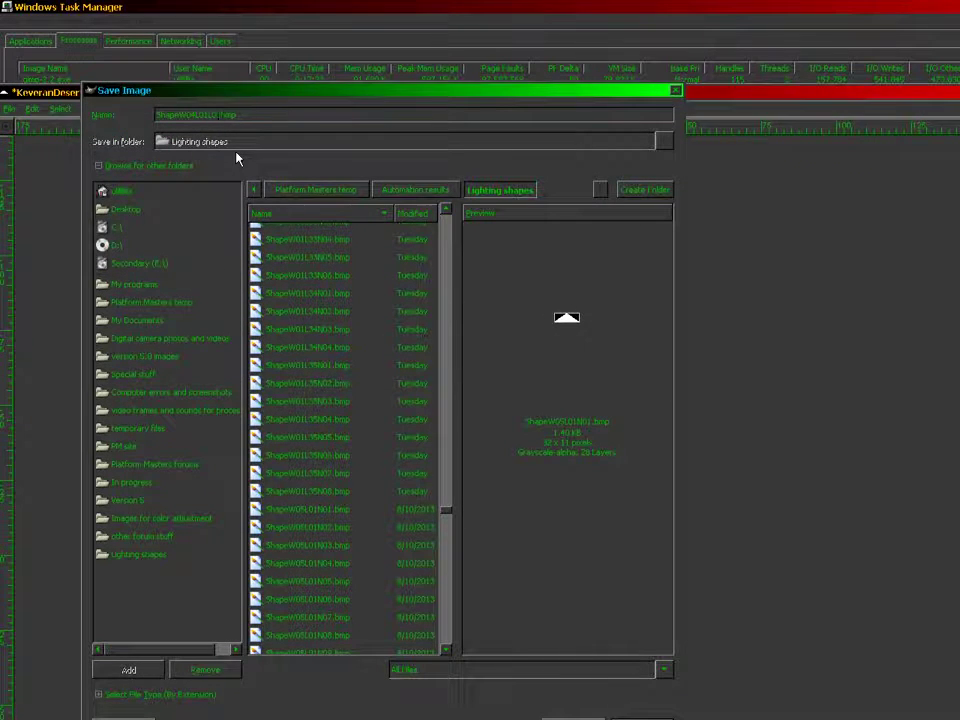
text(10)
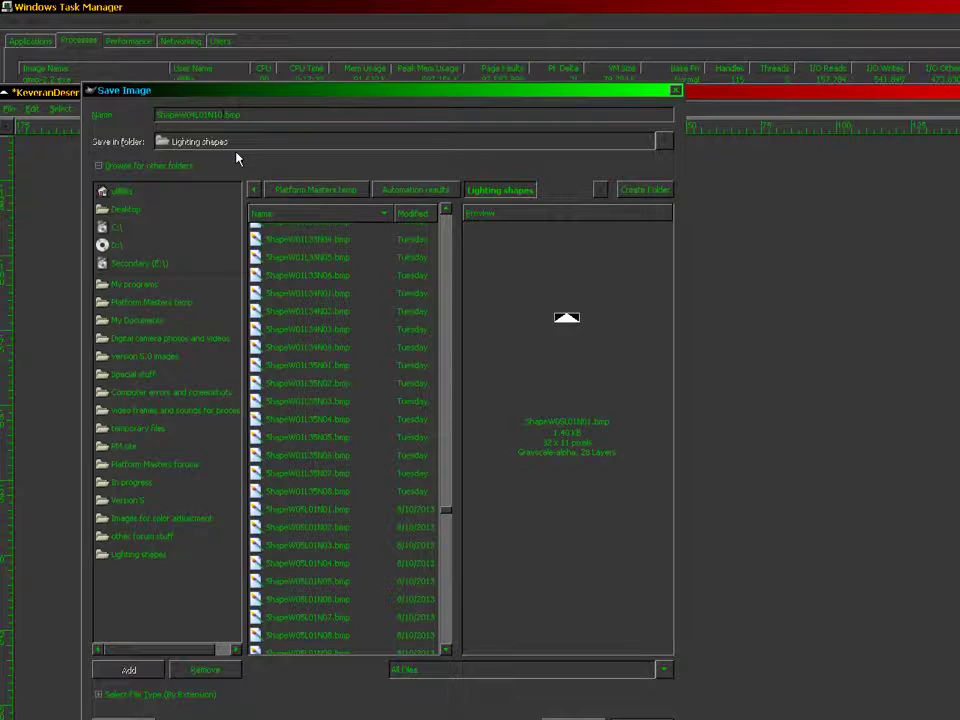
key(Return)
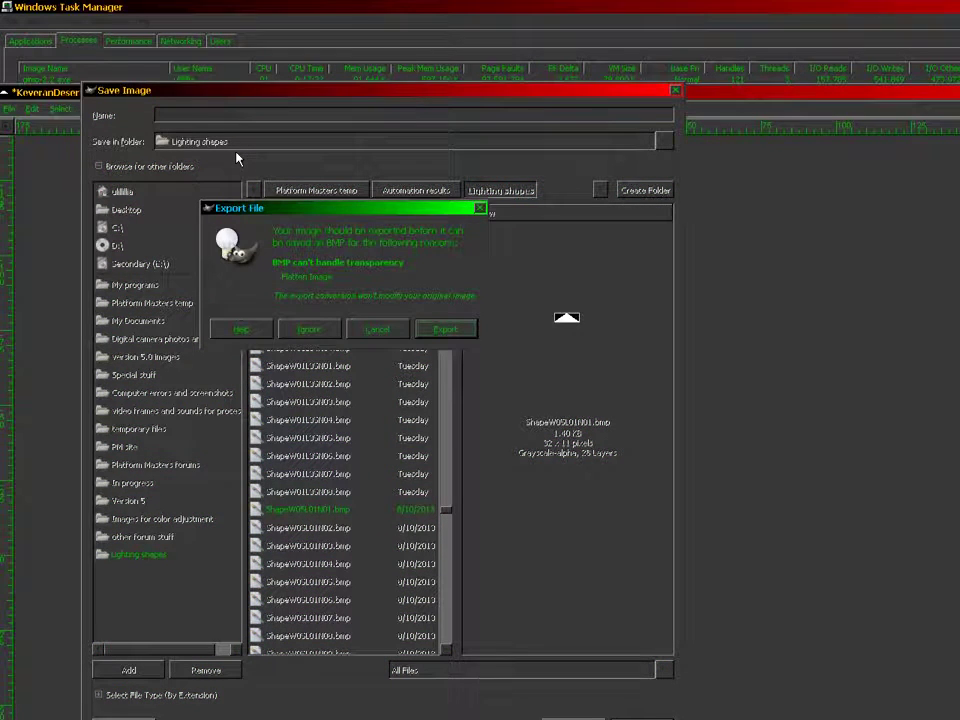
key(Return)
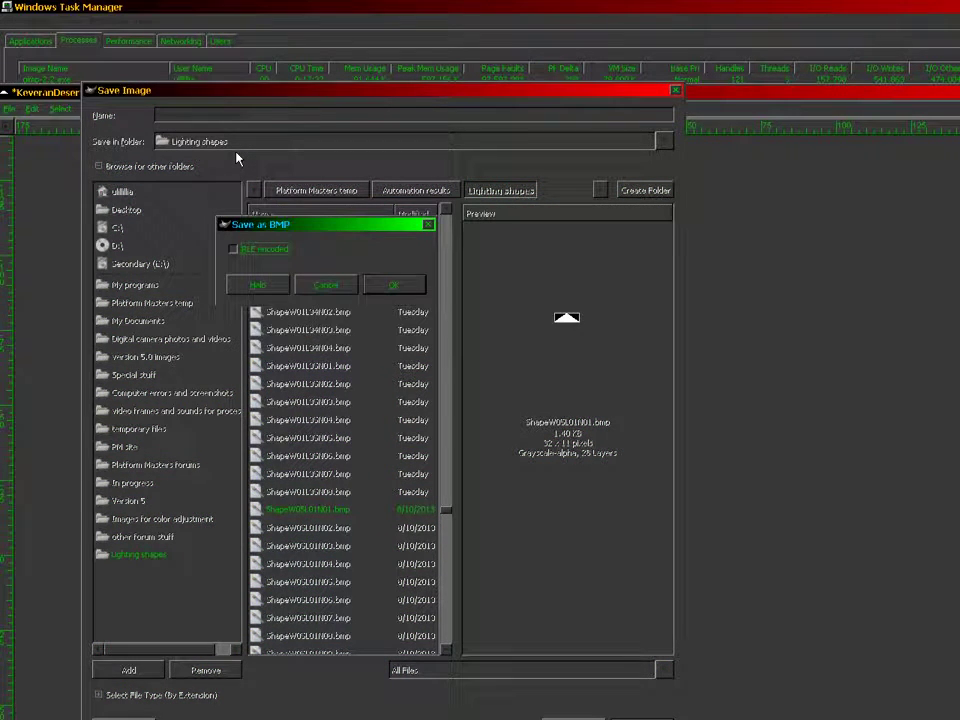
key(Return)
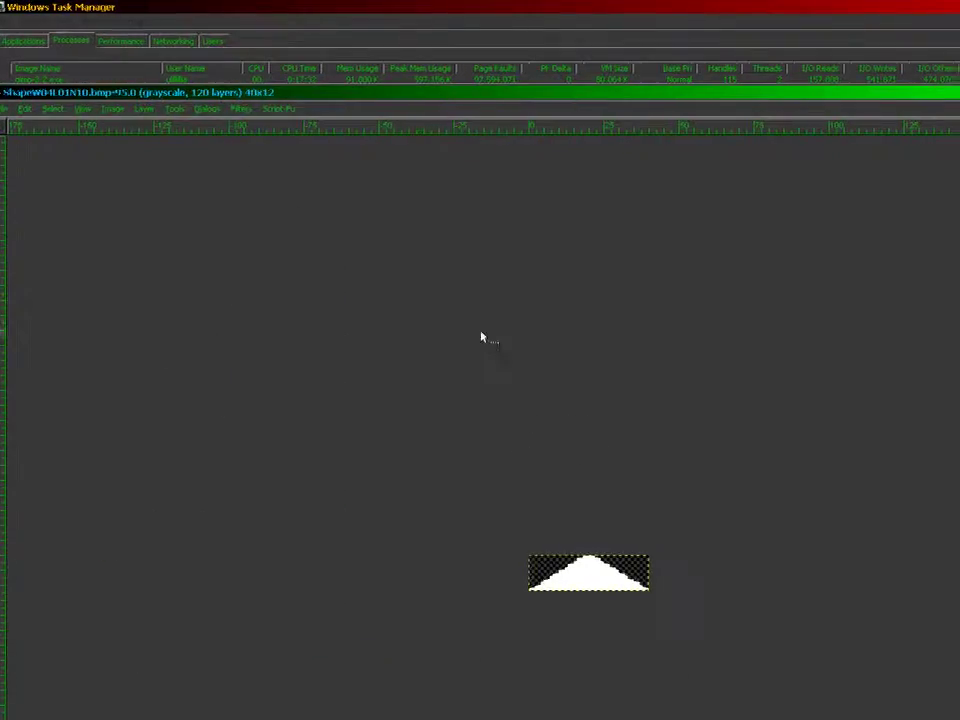
Undo the autocrop, then make the Hills 40 shape 9 layer visible and select it
key(ctrl+z)
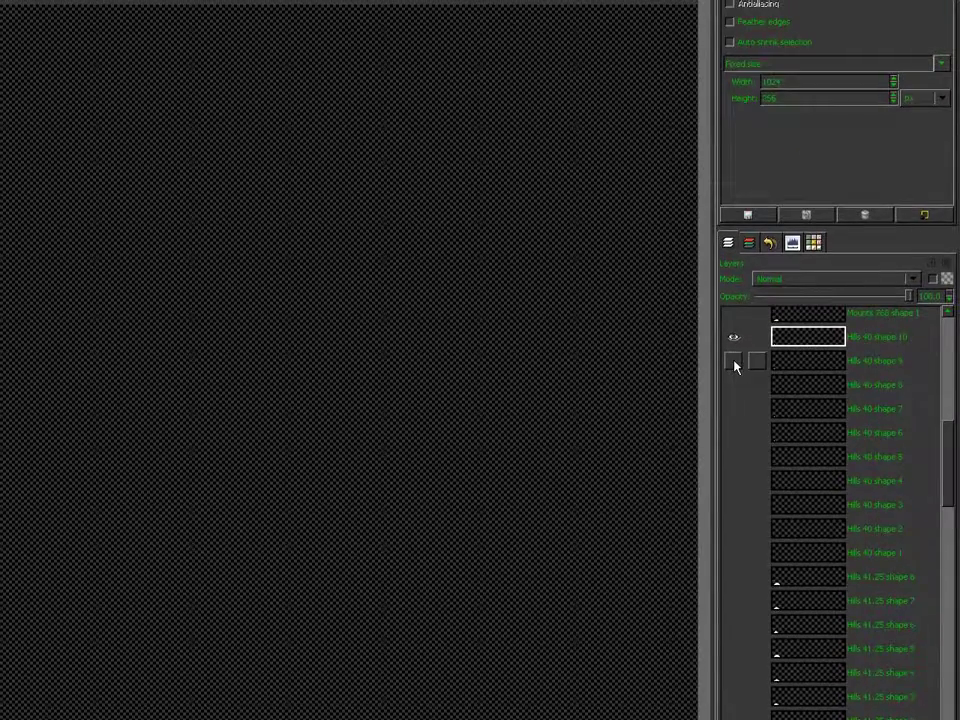
click(734, 364)
click(797, 364)
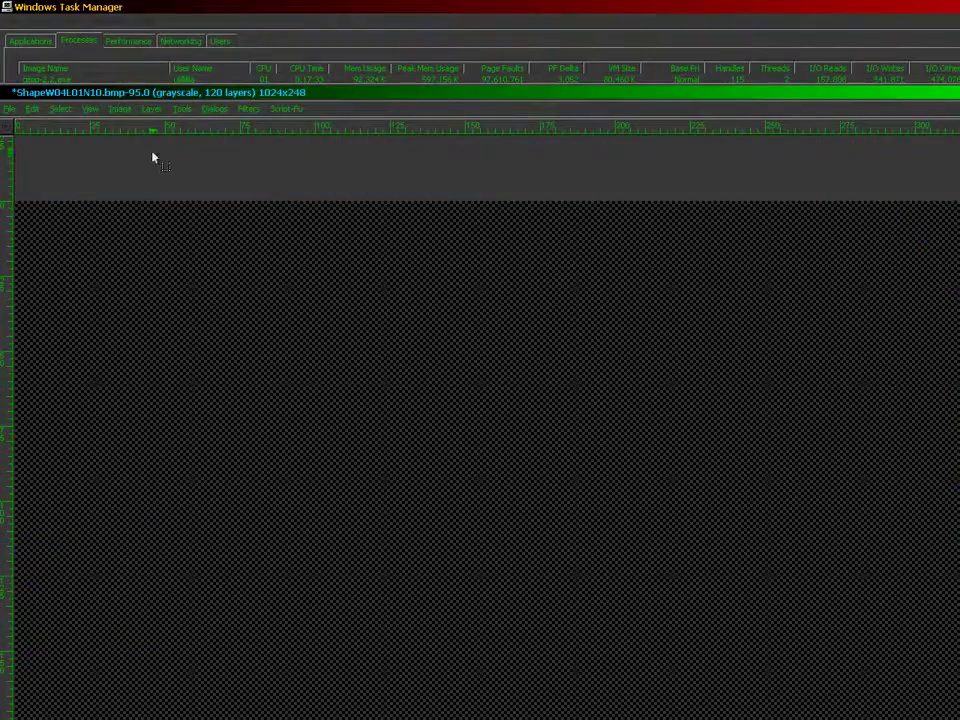
Crop the image to the selected Hills 40 shape 9 and save it as ShapeW04L01N09.bmp in the Lighting shapes folder
click(121, 109)
click(139, 240)
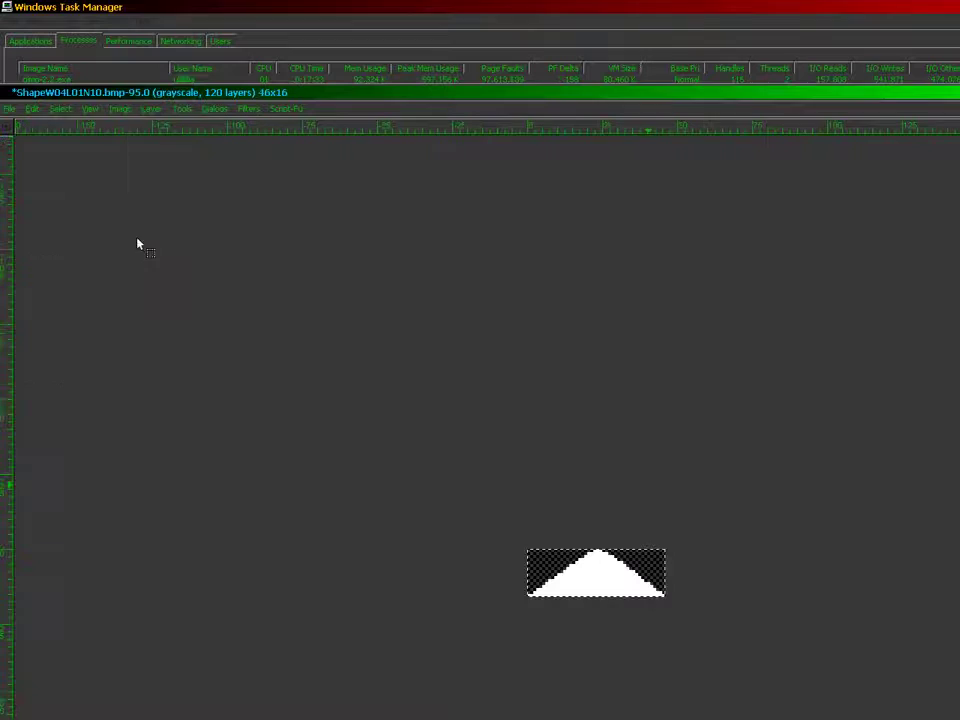
click(7, 108)
click(56, 228)
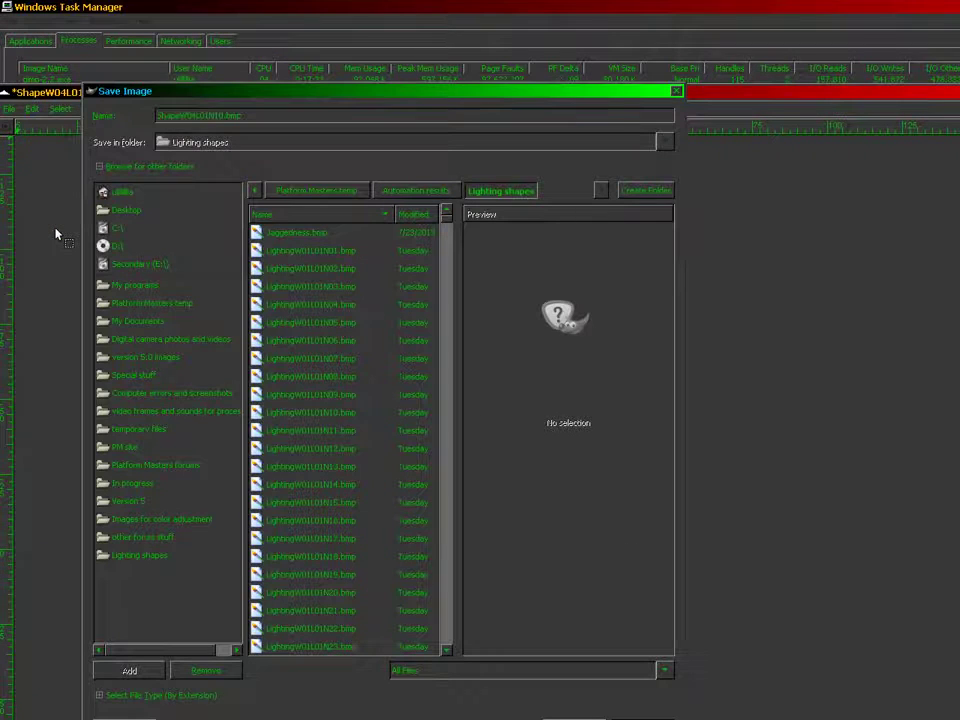
key(Return)
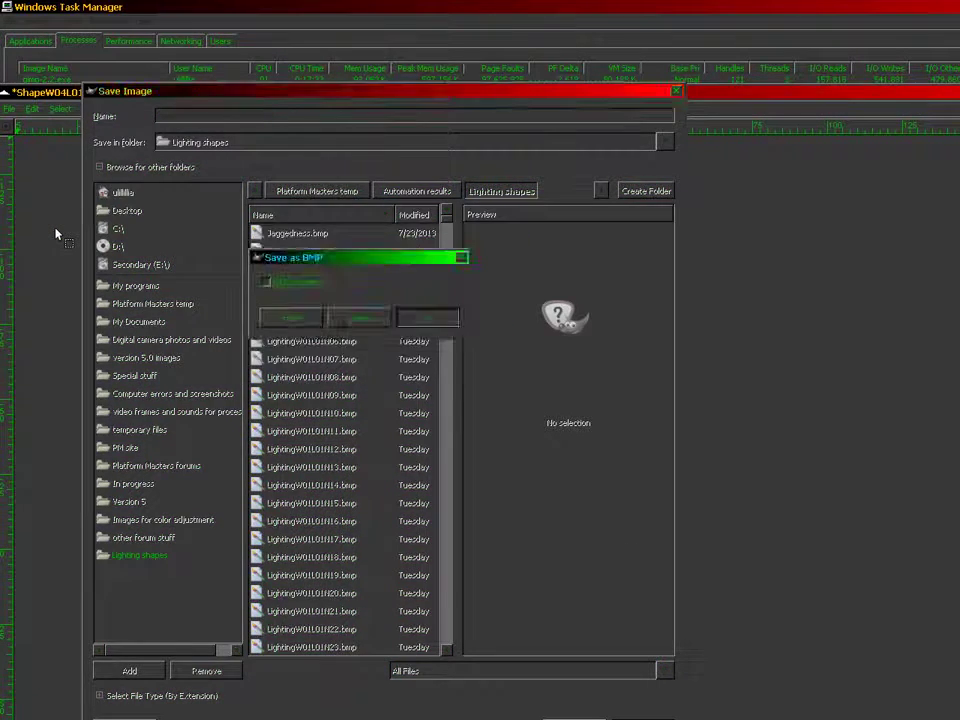
key(Return)
Undo the previous crop, then crop the image to the hill on the Hills 40 shape 8 layer with only that layer visible
key(ctrl+z)
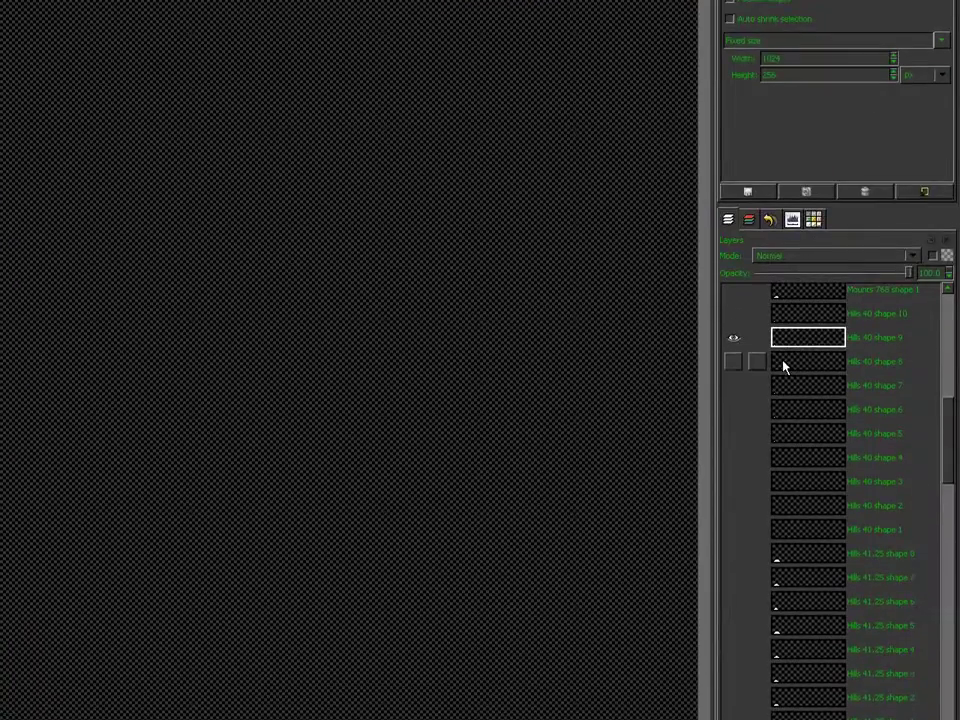
shift+click(733, 298)
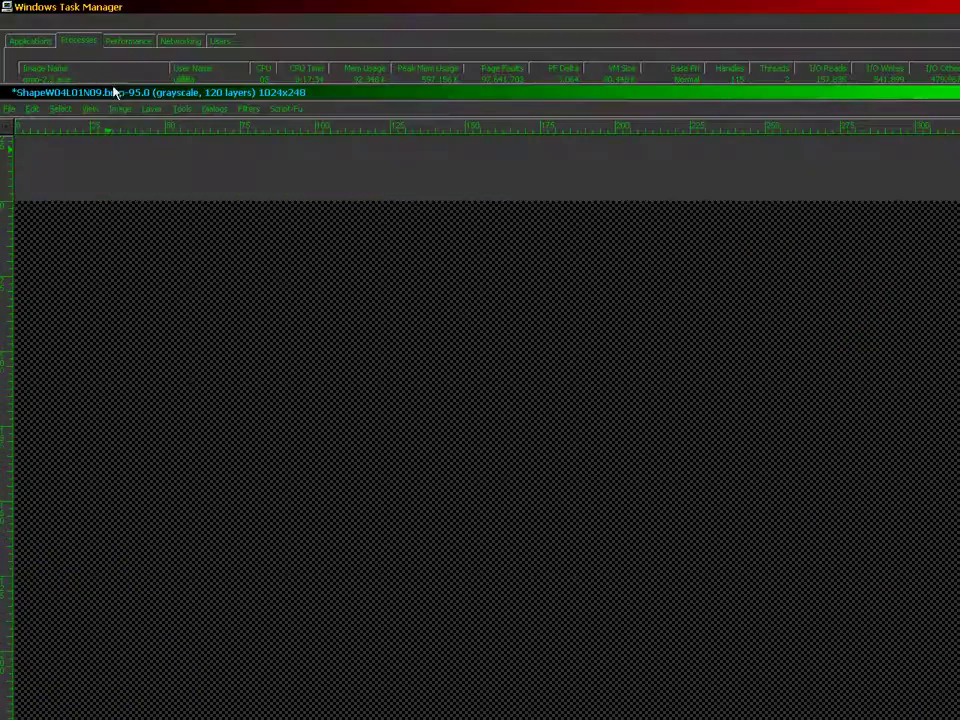
click(120, 108)
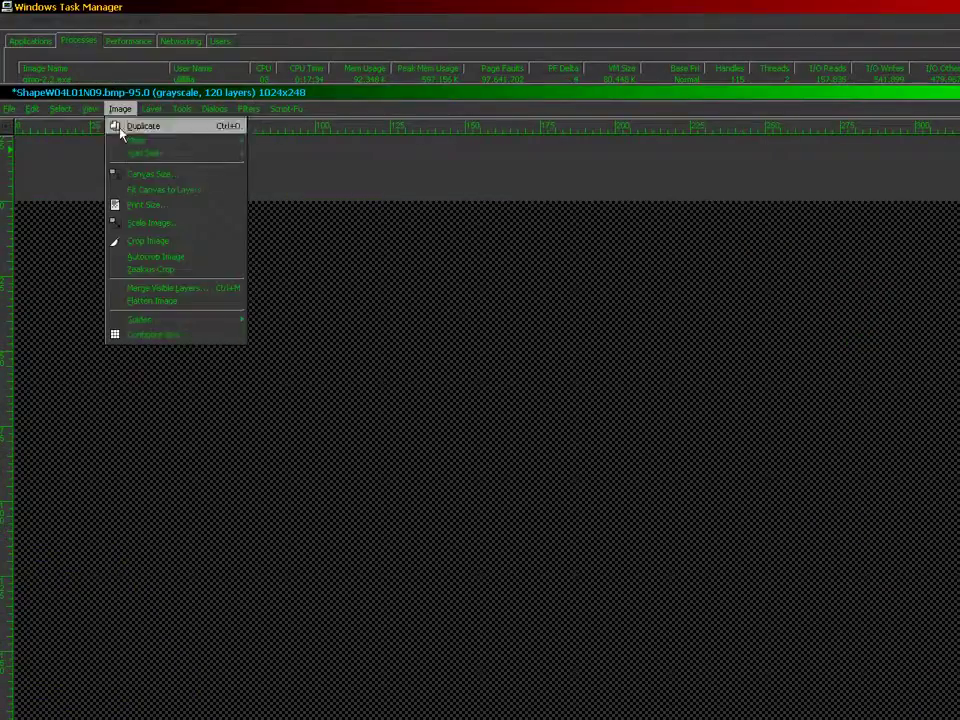
click(139, 240)
Save the cropped hill as ShapeW04L01N08.bmp in the Lighting shapes folder, accepting the default export and BMP options
click(9, 108)
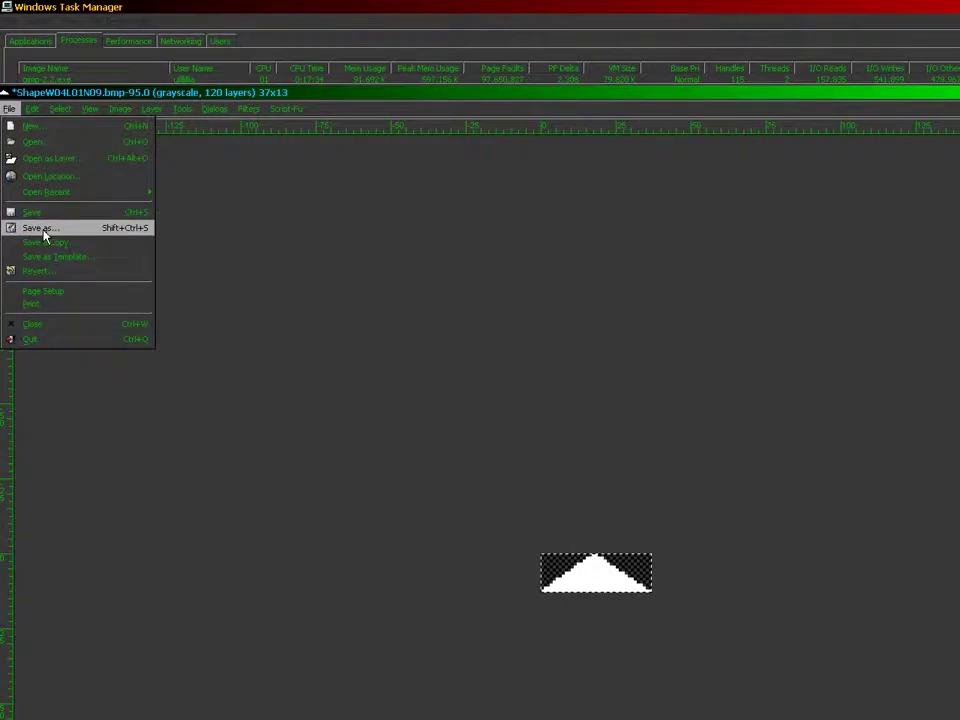
click(43, 229)
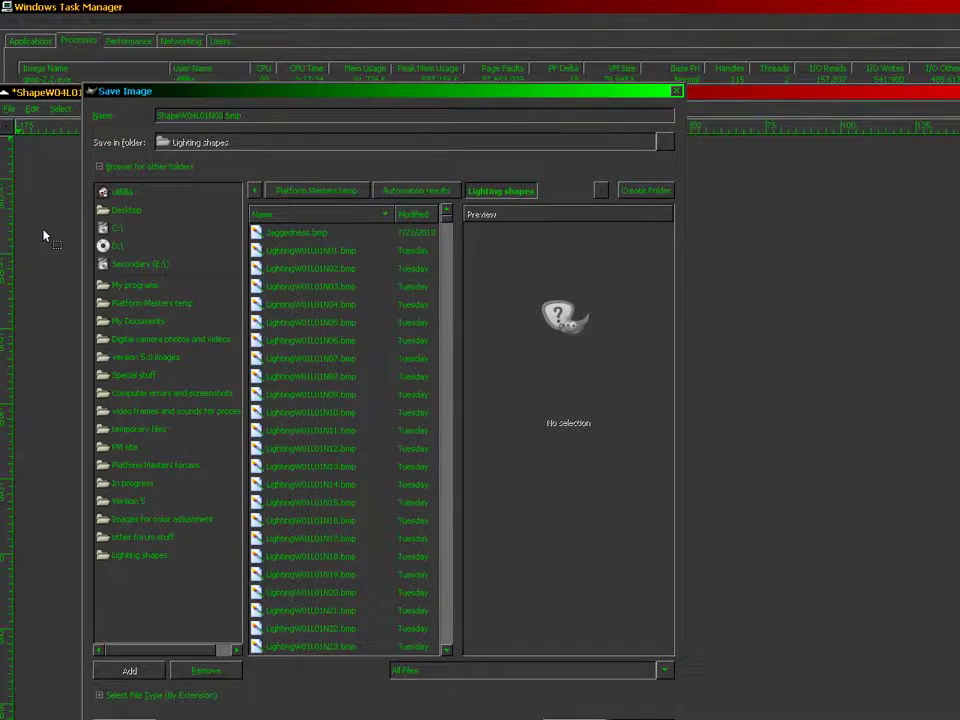
key(Return)
key(Return)
key(Return)
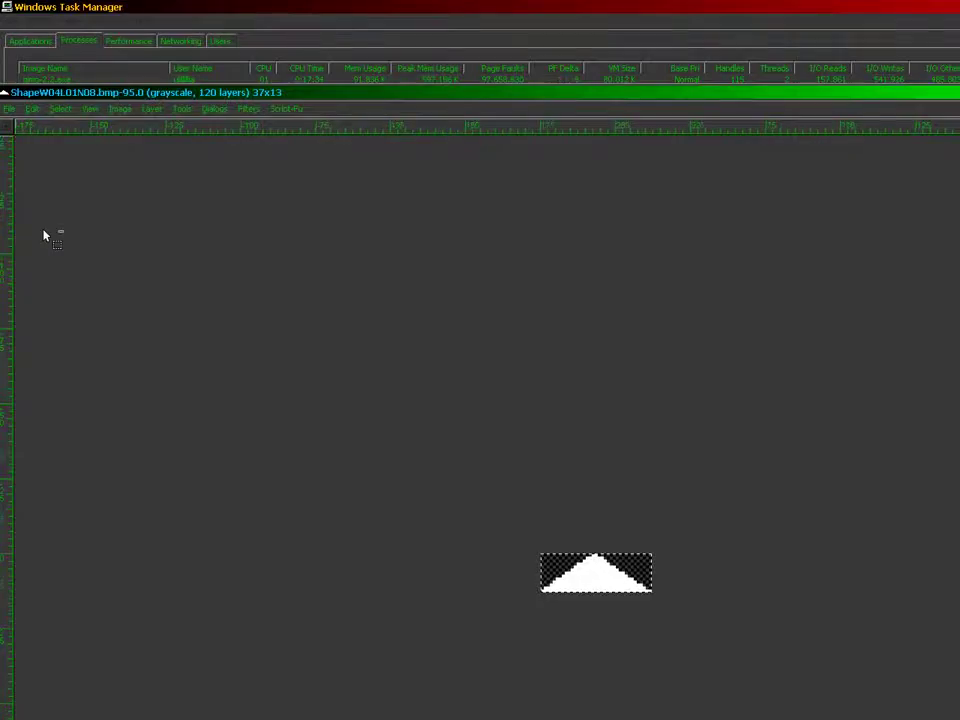
Undo the crop, show only the Hills 40 shape 7 layer, and select its hill area of about 46 by 15 pixels
key(ctrl+z)
shift+click(733, 361)
click(774, 361)
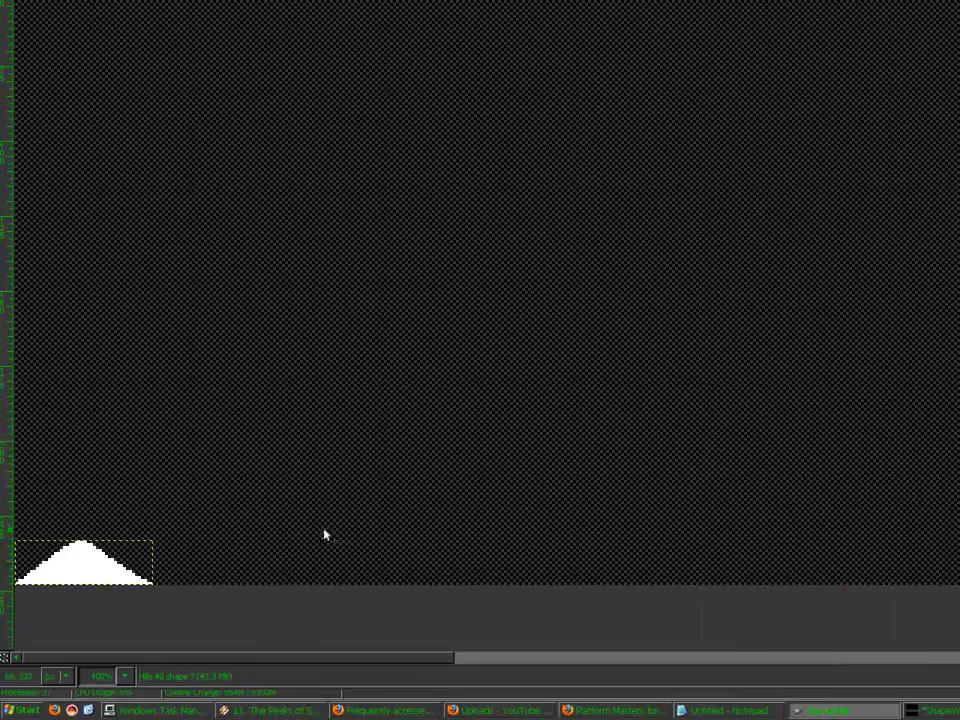
drag(154, 540, 84, 571)
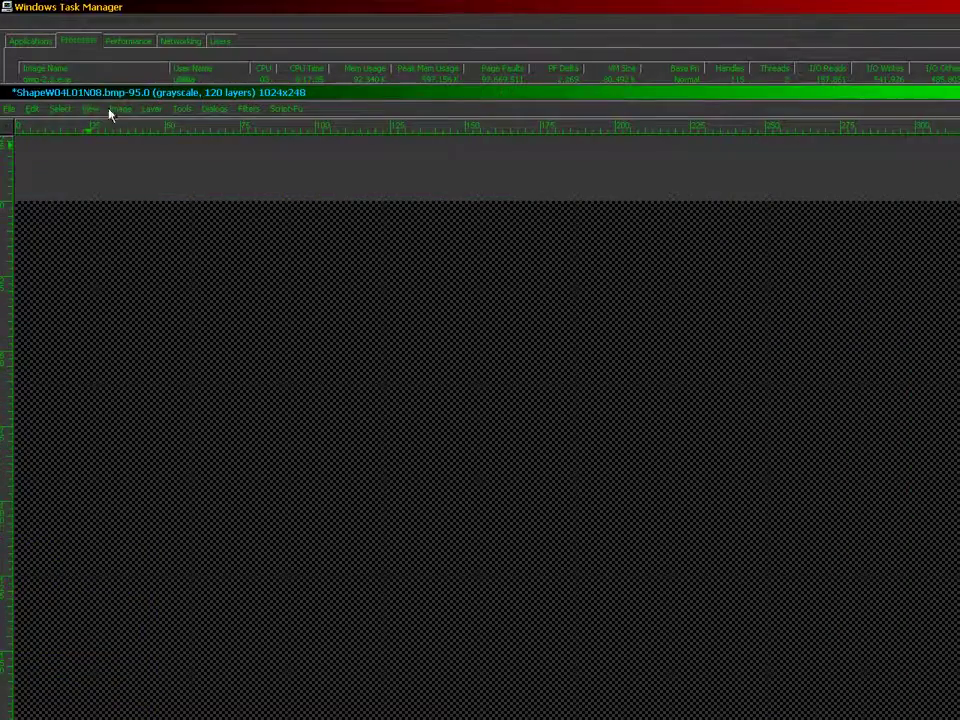
Crop the image to the Hills 40 shape 7 selection and save it as ShapeW04L01N07.bmp in the Lighting shapes folder
click(120, 108)
click(133, 240)
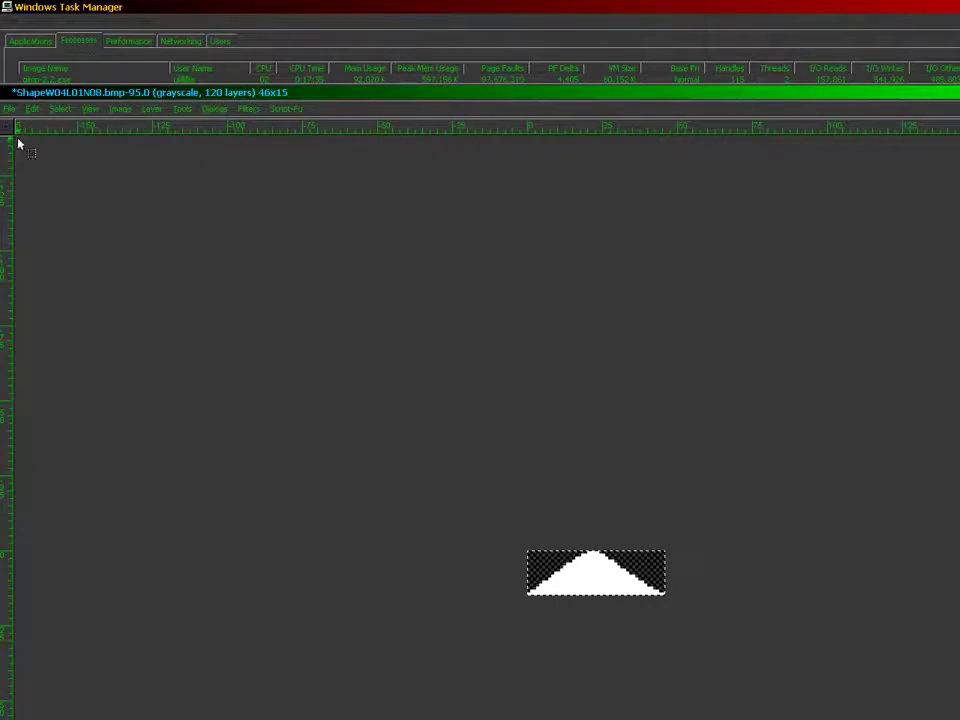
click(9, 108)
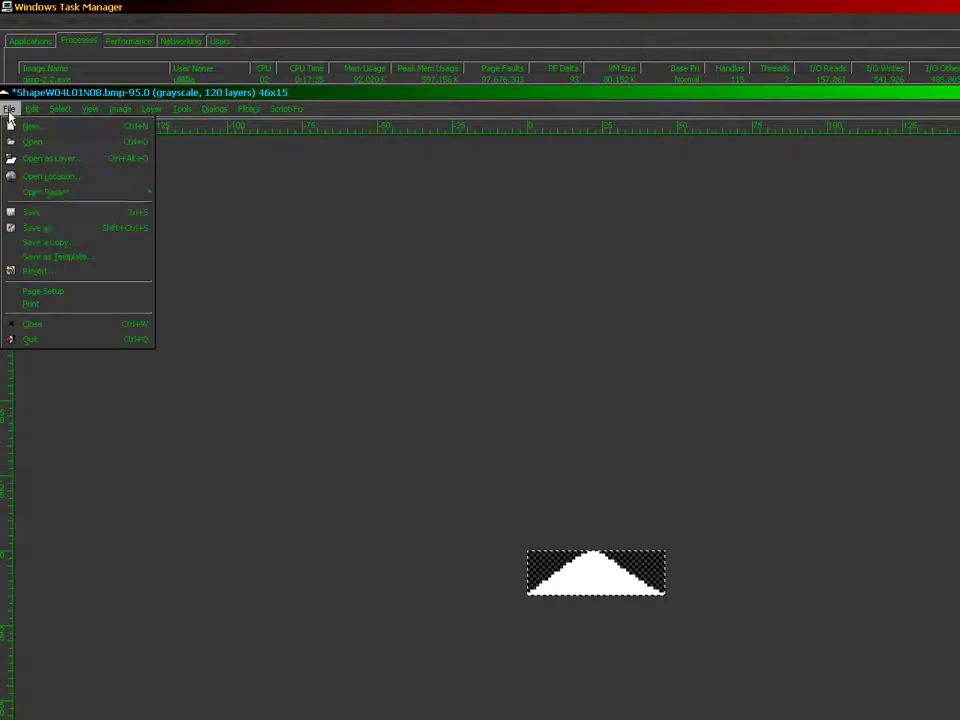
click(58, 229)
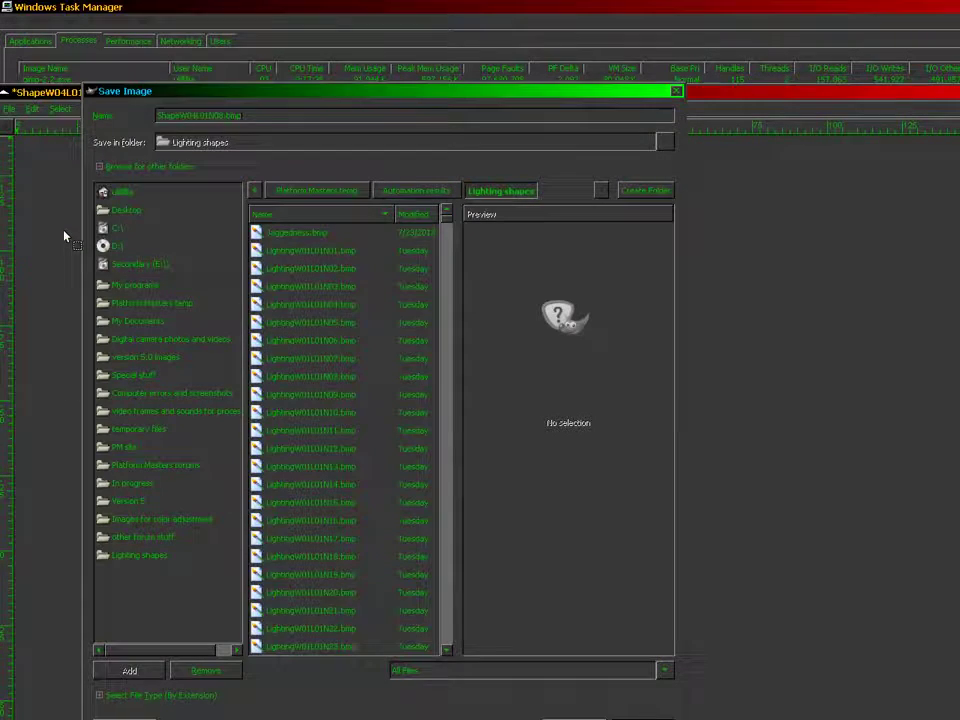
key(Return)
key(Return)
key(Return)
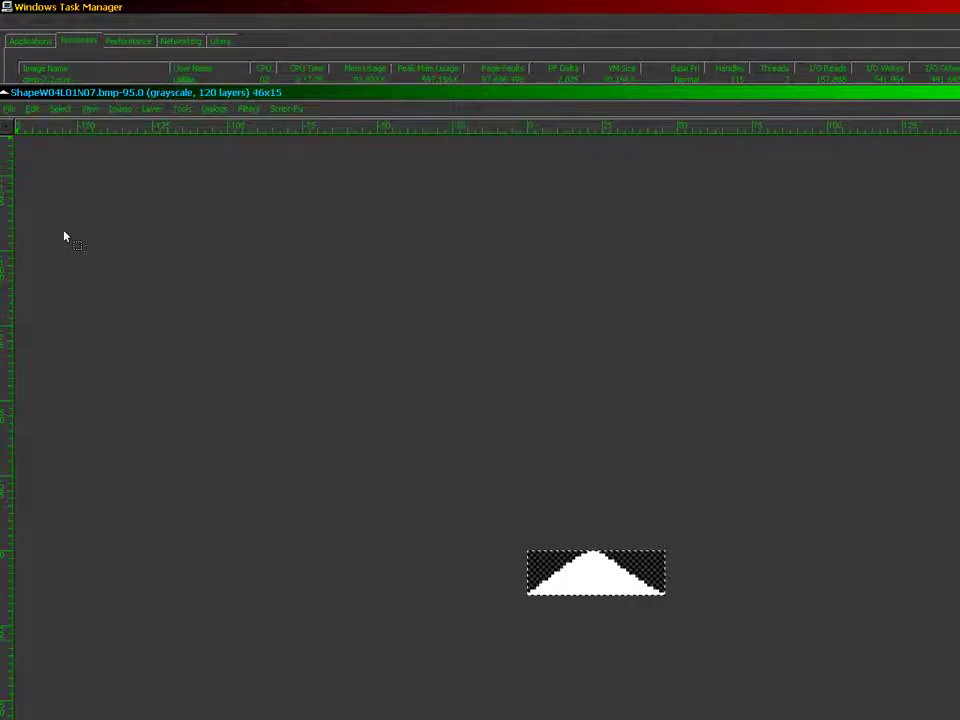
Undo the crop, show only the Hills 40 shape 6 layer, and select its hill area of about 46 by 15 pixels
key(ctrl+z)
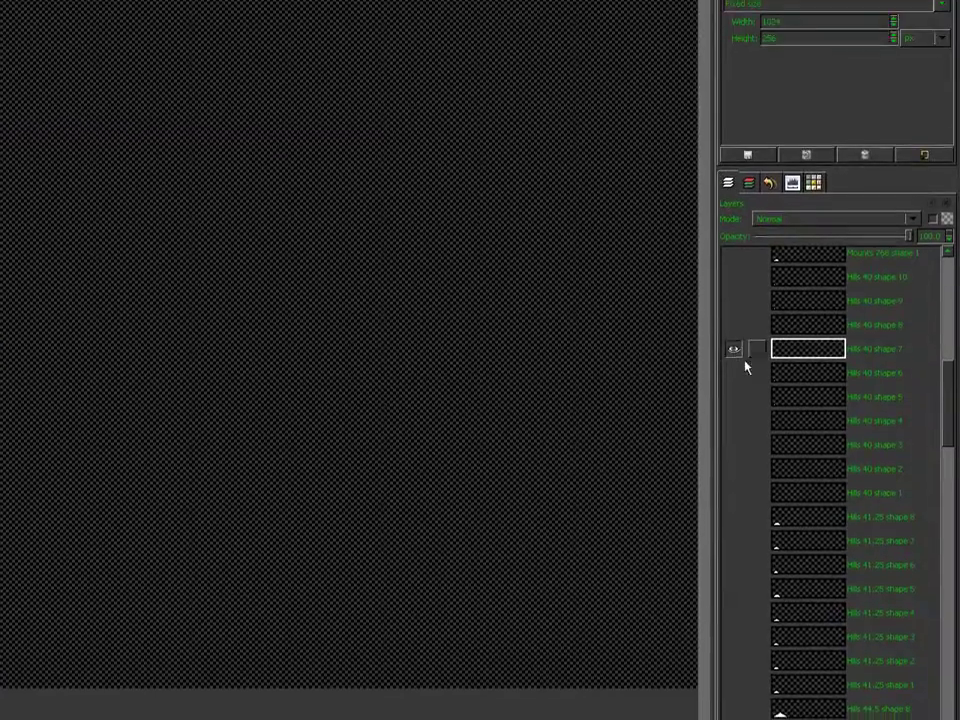
click(798, 330)
click(798, 353)
click(846, 354)
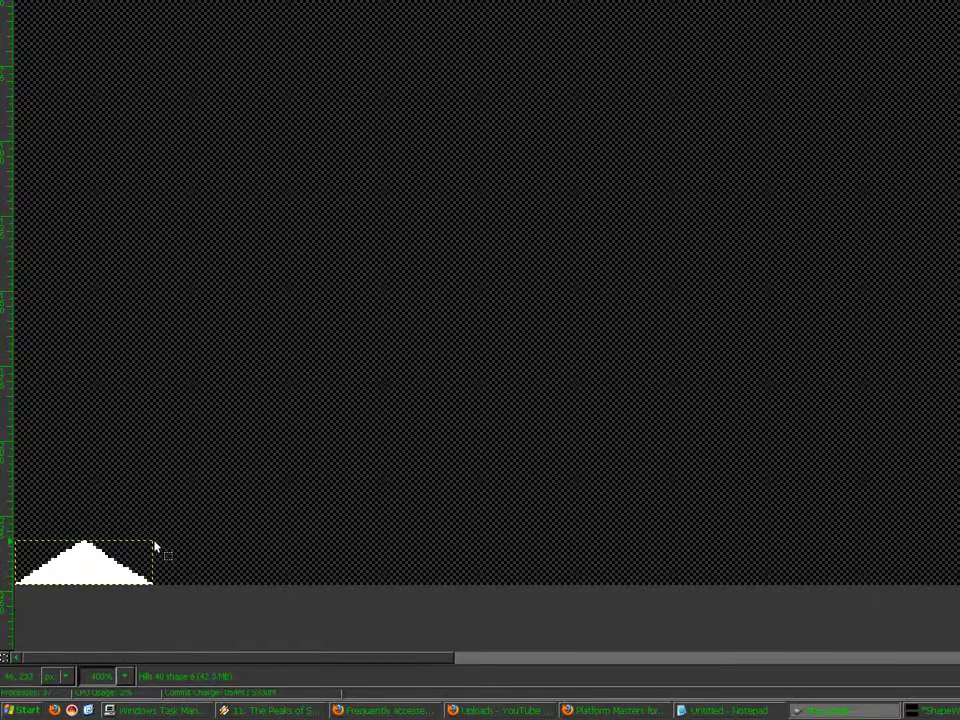
drag(154, 542, 8, 655)
Crop the image to the Hills 40 shape 6 selection and save it as ShapeW04L01N06.bmp in the Lighting shapes folder
click(119, 108)
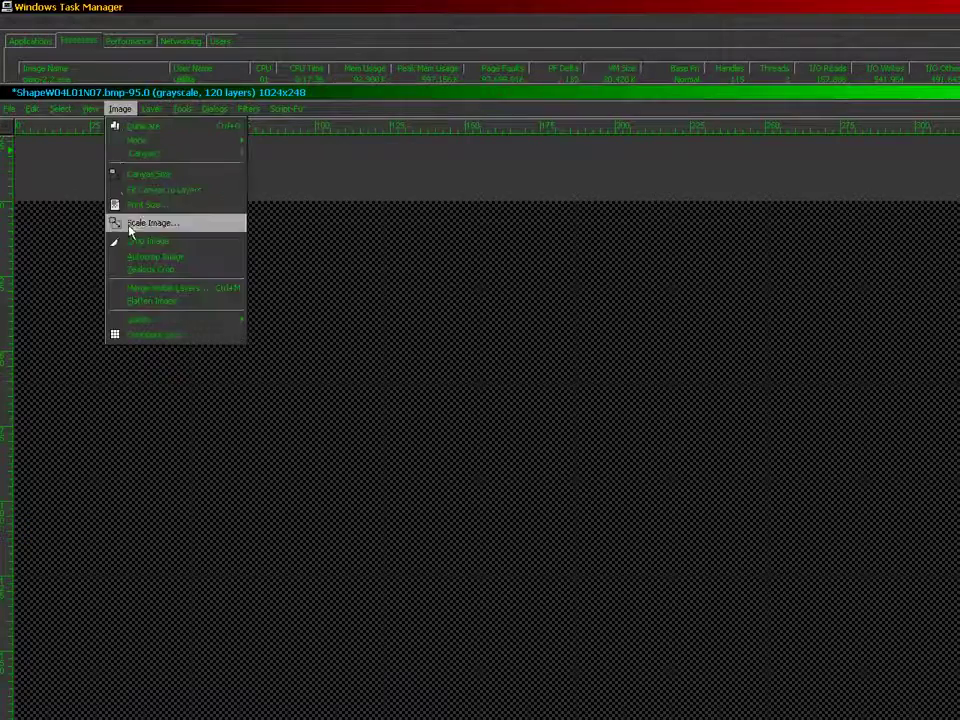
click(143, 241)
click(9, 108)
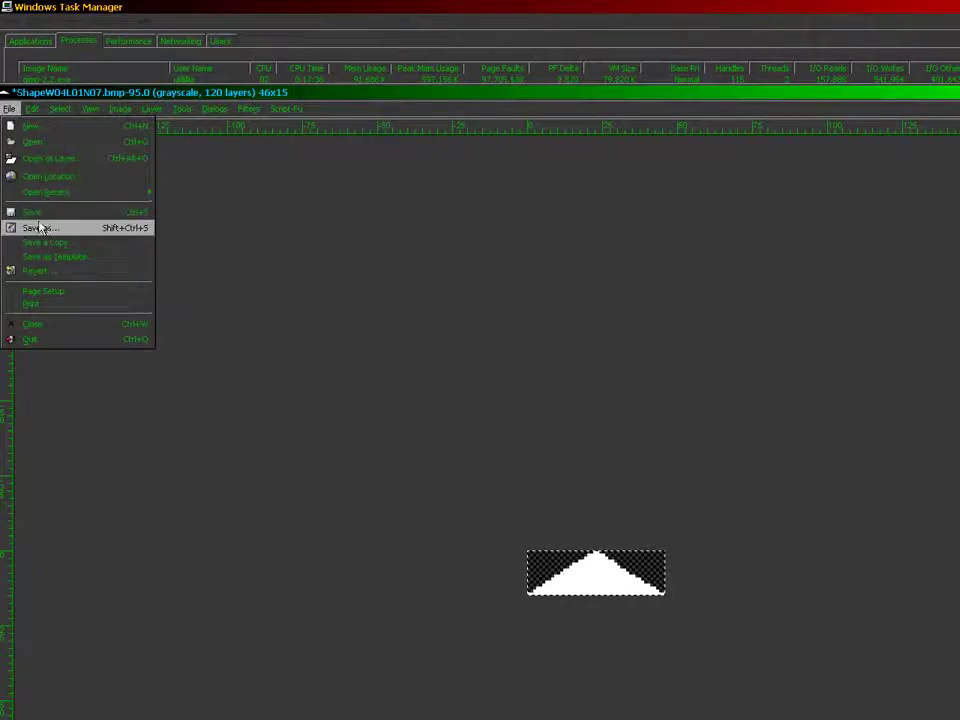
click(44, 226)
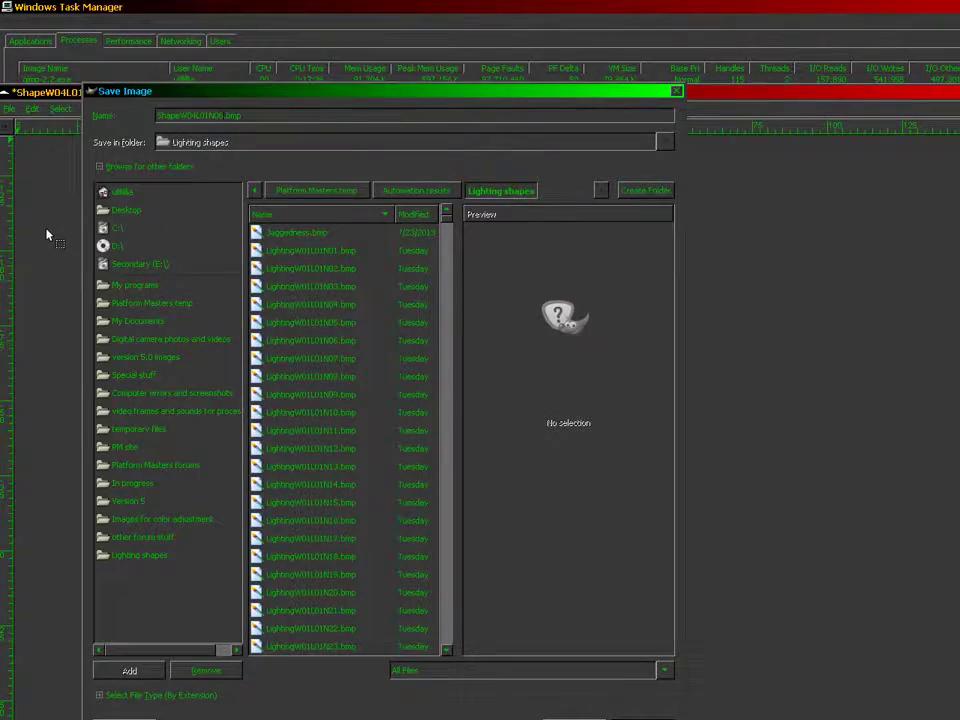
key(Return)
key(Return)
Undo the crop, show only the Hills 40 shape 5 layer, and select its hill area of about 40 by 13 pixels
key(ctrl+z)
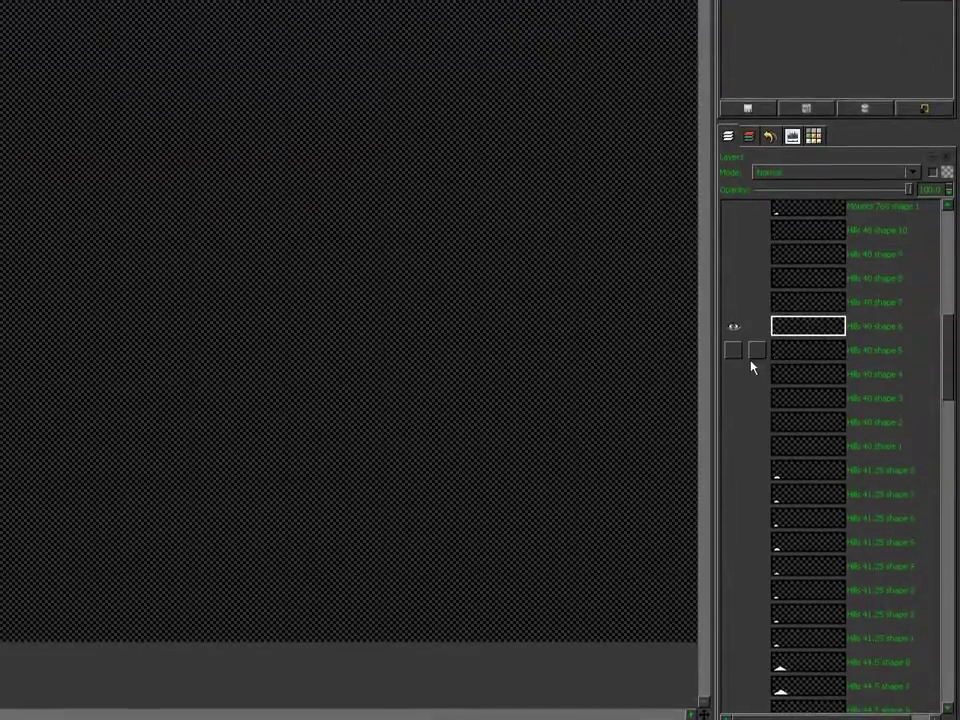
shift+click(733, 358)
click(790, 360)
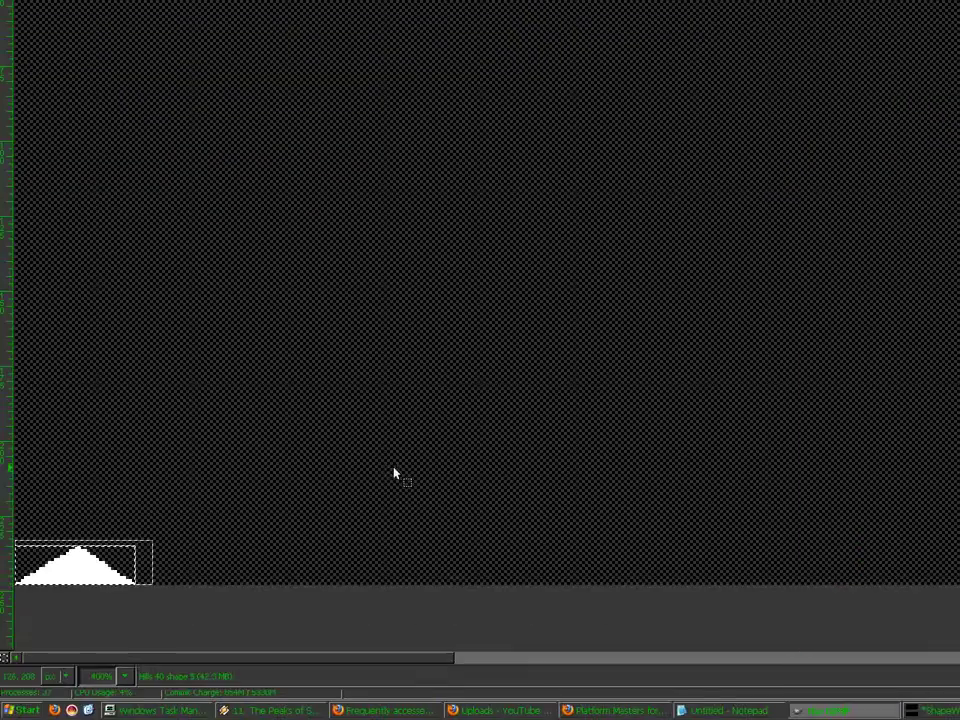
click(126, 526)
drag(133, 545, 8, 655)
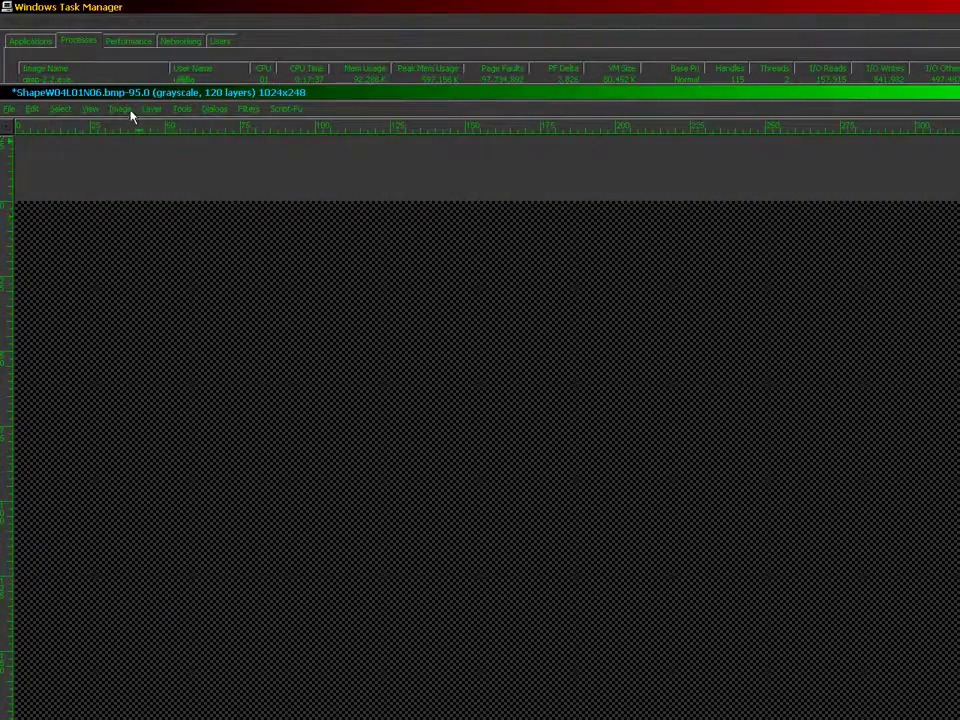
Crop the image to the Hills 40 shape 5 selection and save it as ShapeW04L01N05.bmp in the Lighting shapes folder
click(119, 108)
click(122, 238)
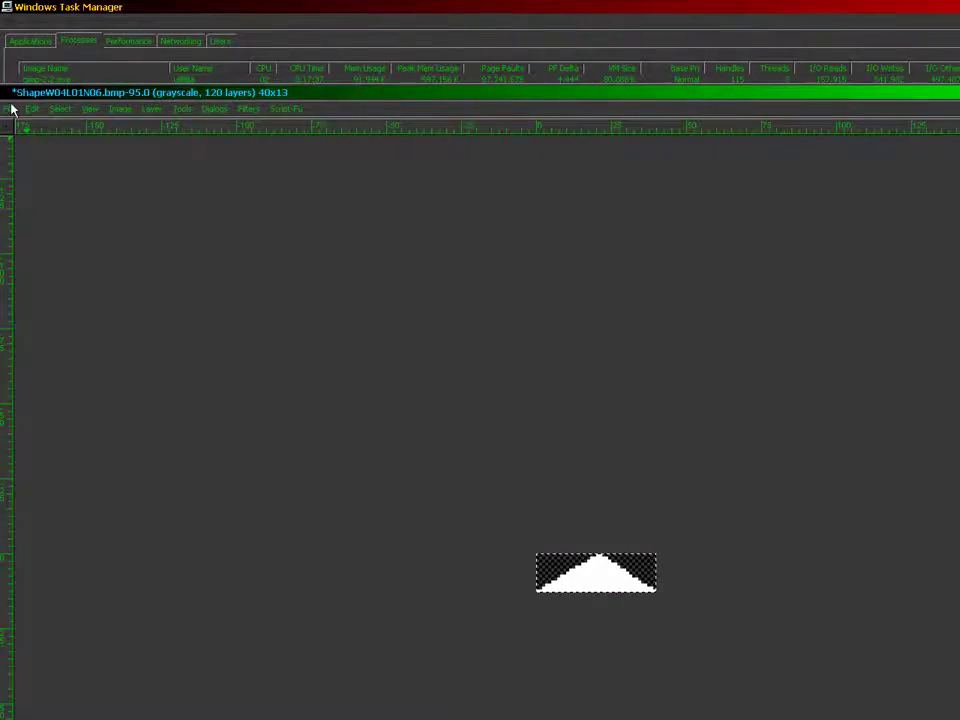
click(12, 109)
click(60, 230)
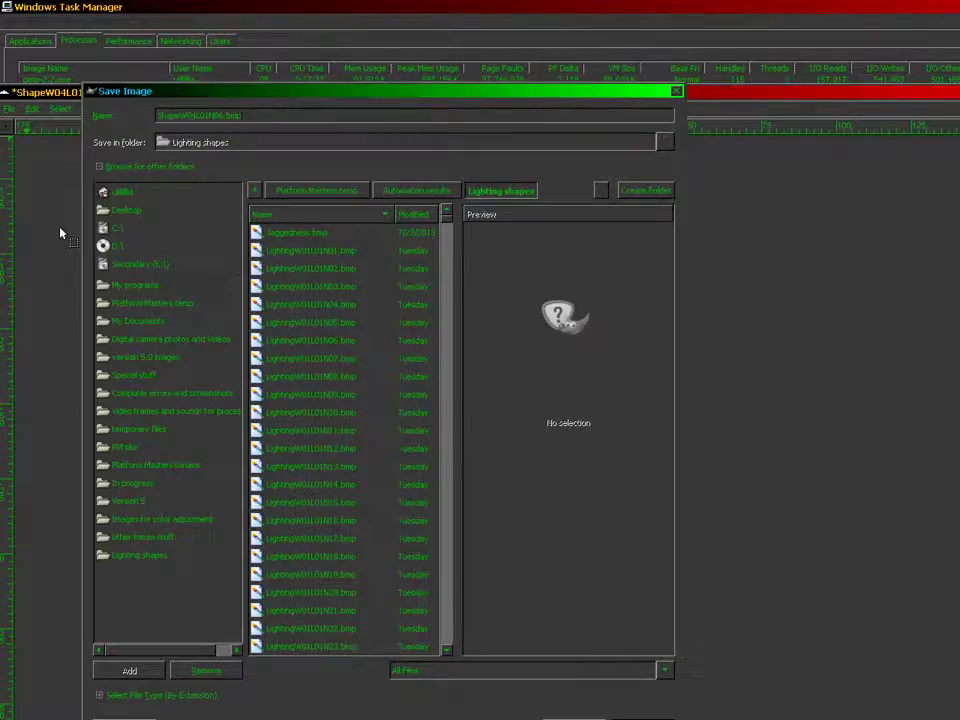
key(Return)
key(Return)
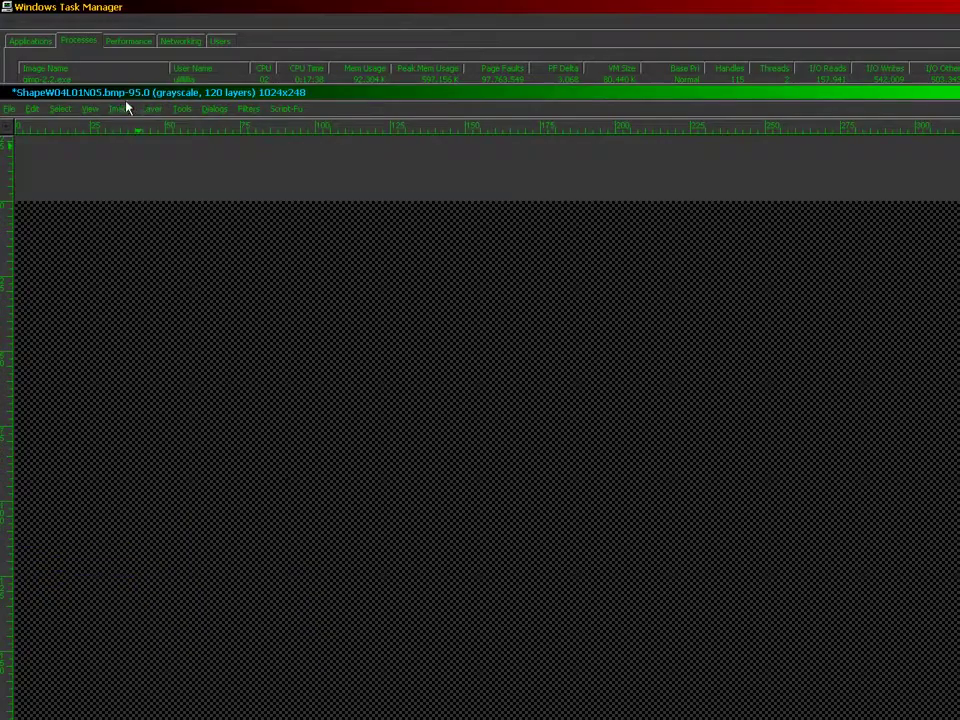
Crop the image to the Hills 40 shape 4 selection and save it as ShapeW04L01N04.bmp in the Lighting shapes folder
click(120, 108)
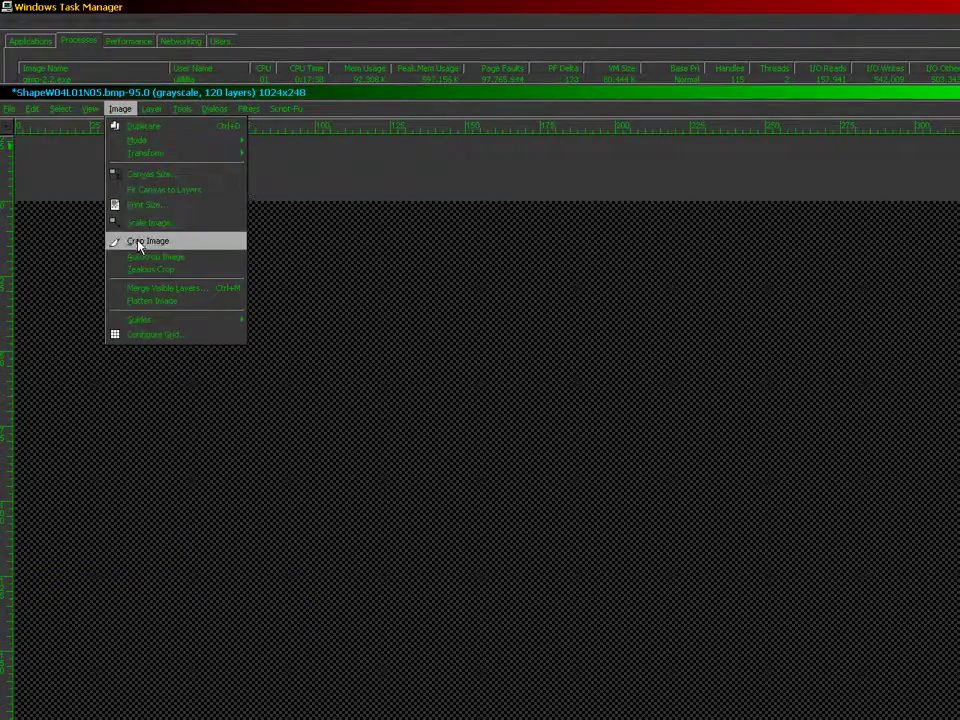
click(139, 243)
click(9, 108)
click(54, 228)
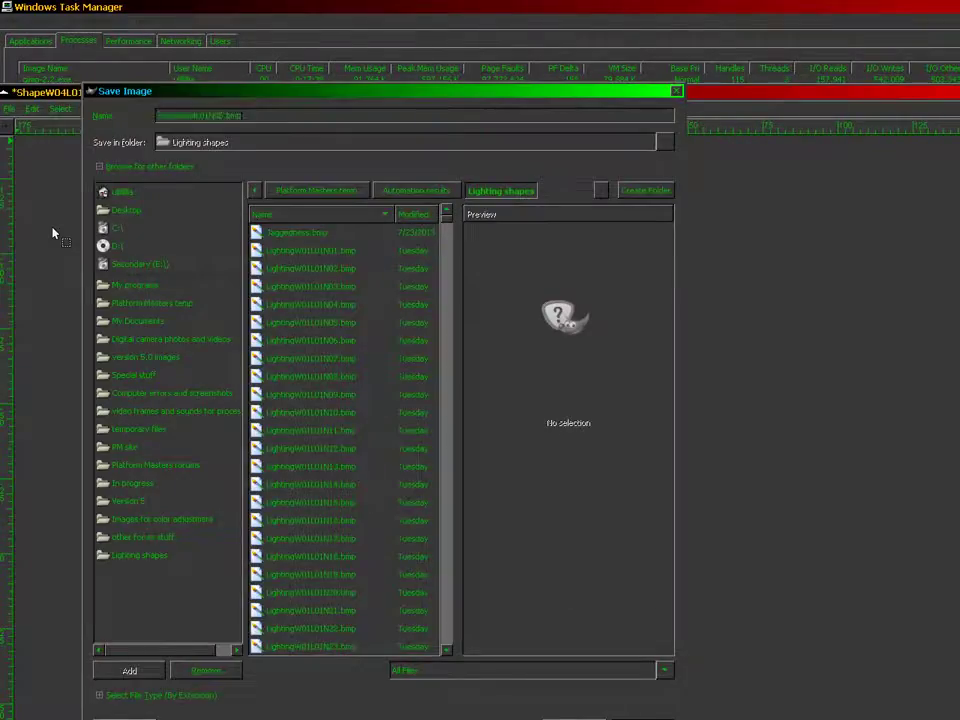
key(Return)
key(Return)
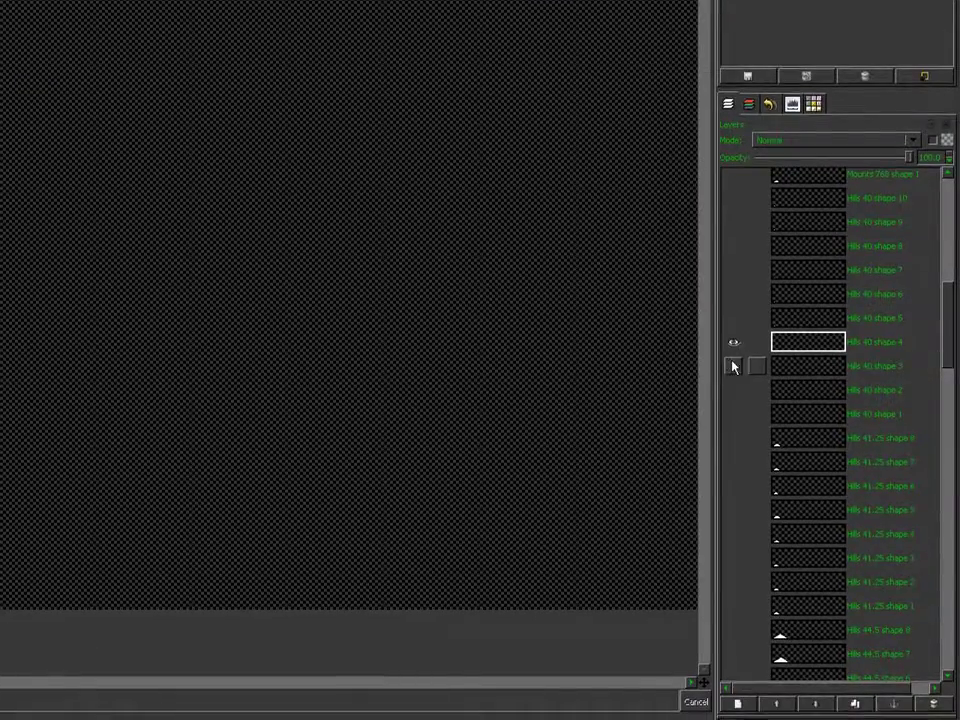
Show and select only the Hills 40 shape 3 layer and crop the image to its hill
shift+click(733, 366)
click(790, 366)
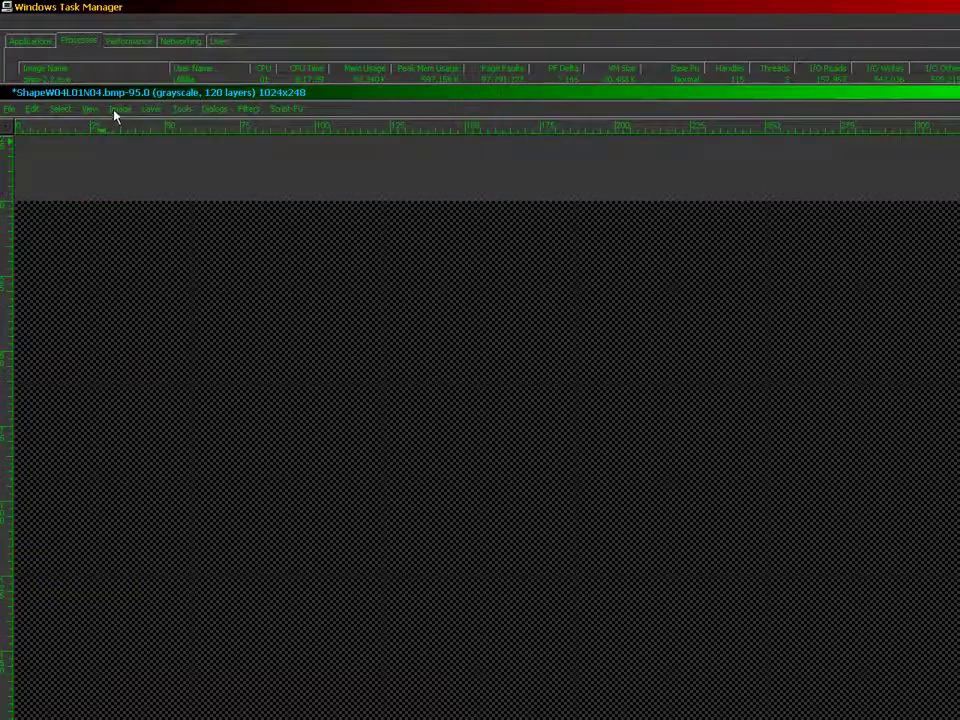
click(120, 108)
click(135, 243)
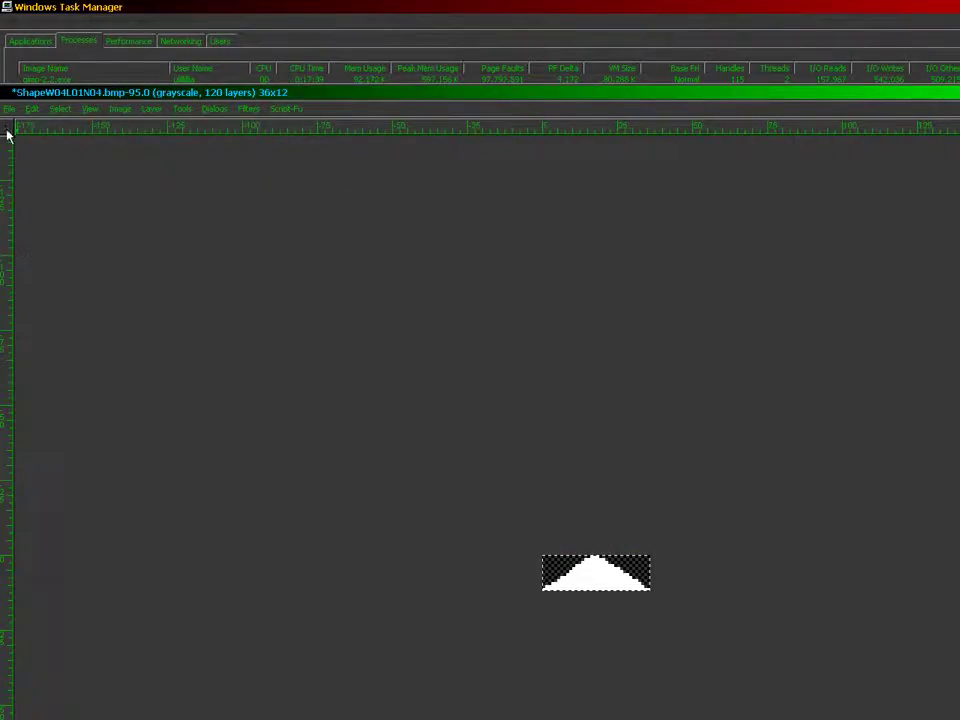
Save the cropped hill as ShapeW04L01N03.bmp in the Lighting shapes folder
click(8, 108)
click(60, 229)
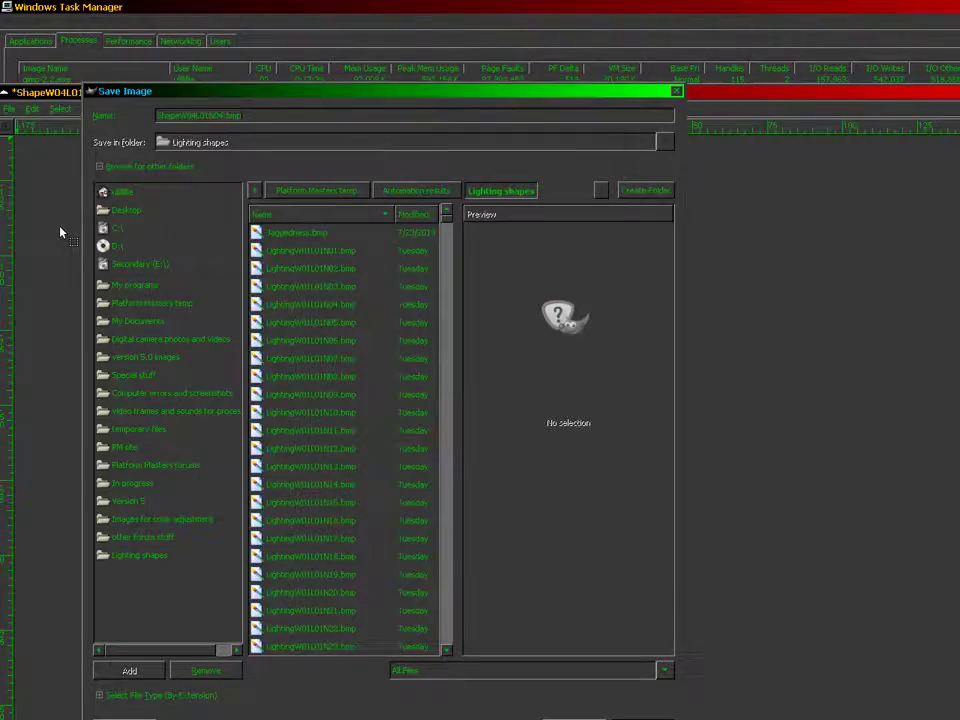
key(Return)
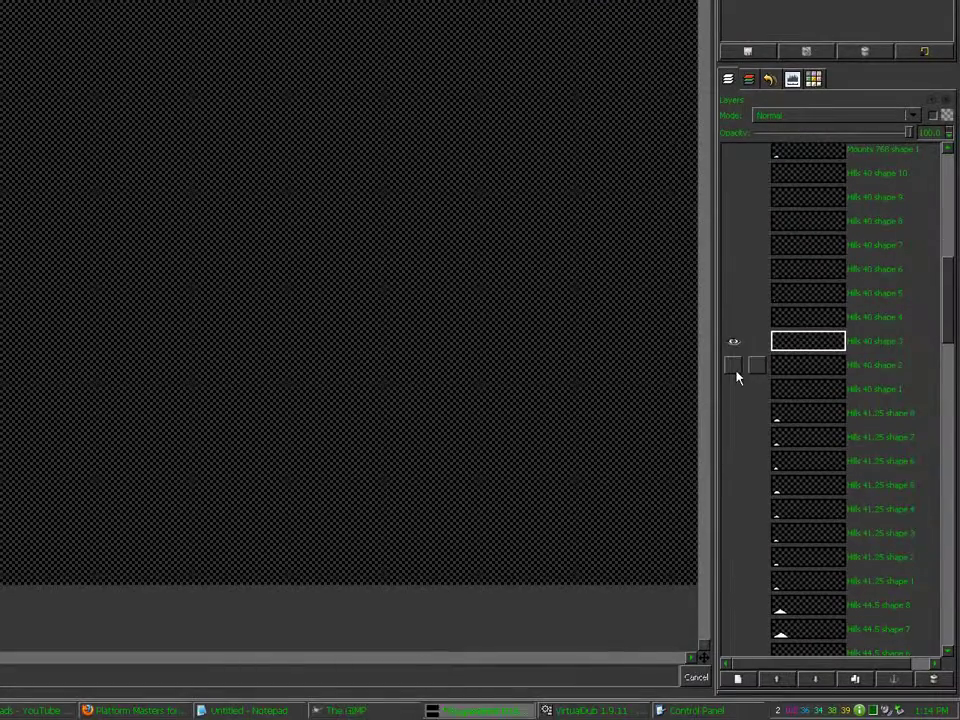
Show and select only the Hills 40 shape 2 layer and crop the image to its hill
click(784, 366)
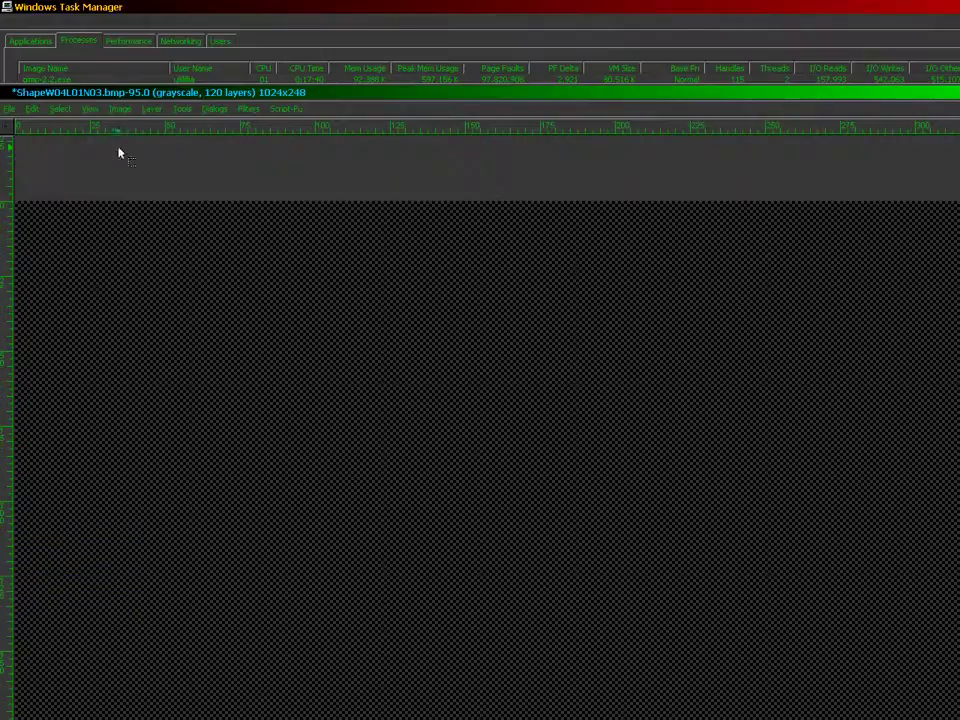
click(119, 104)
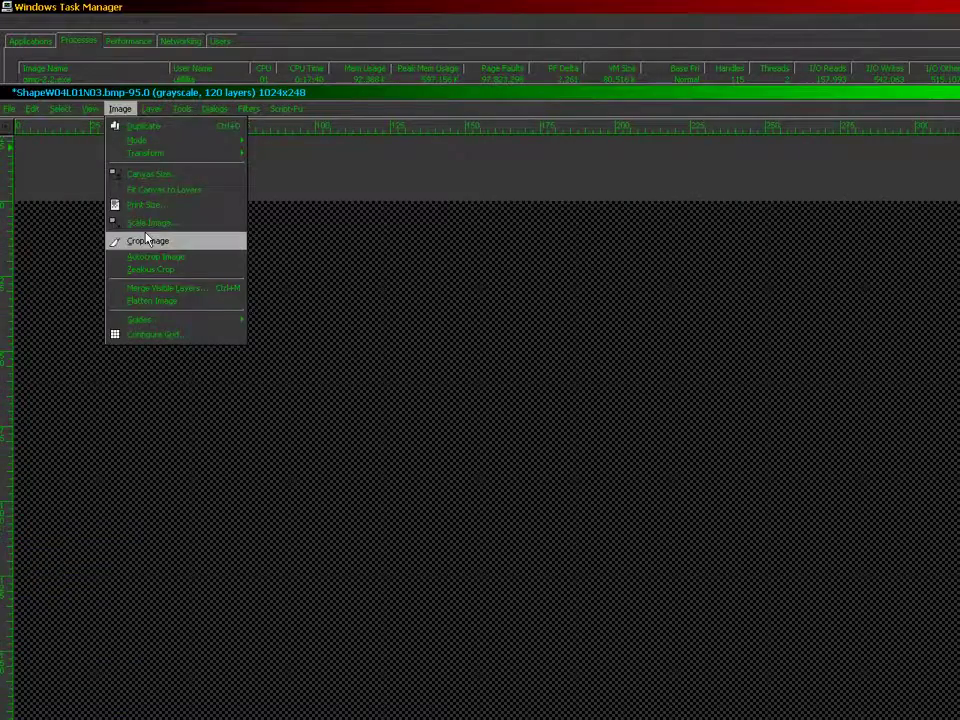
click(147, 240)
Save the cropped hill as ShapeW04L01N02.bmp in the Lighting shapes folder and undo the crop
click(8, 108)
click(40, 228)
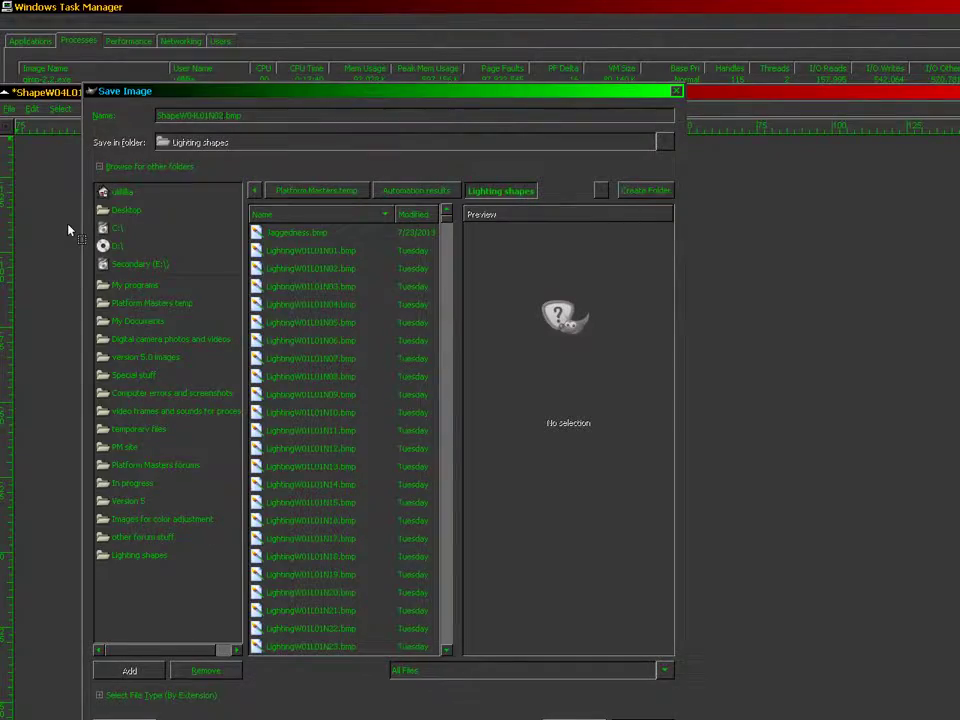
key(Return)
key(Return)
key(ctrl+z)
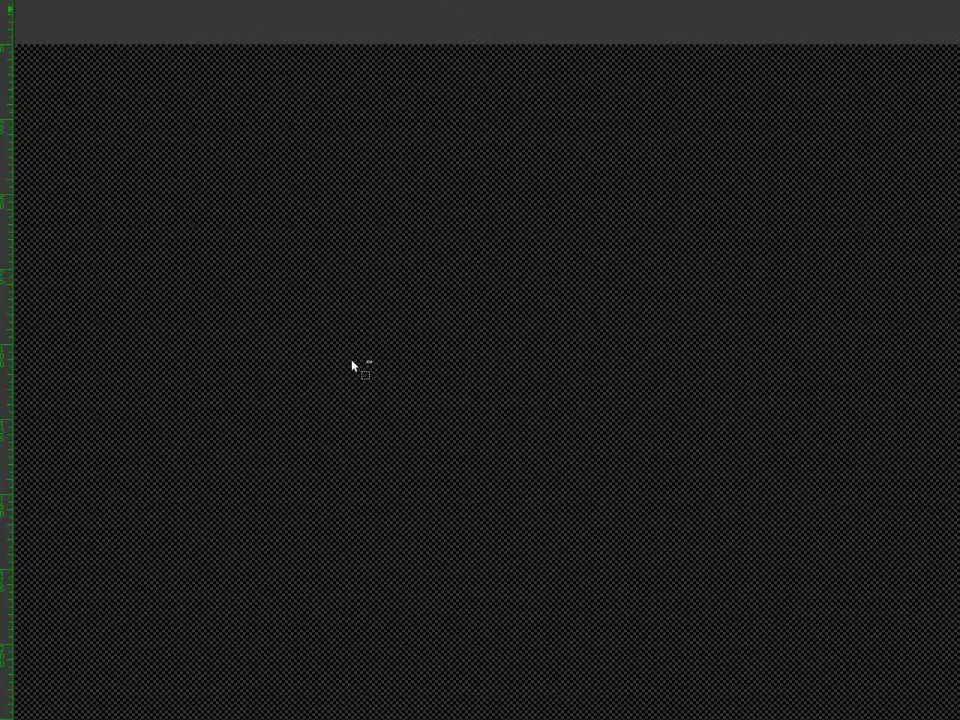
Show and select only the Hills 40 shape 1 layer and crop the image to its 34×12 px hill
shift+click(738, 392)
click(801, 397)
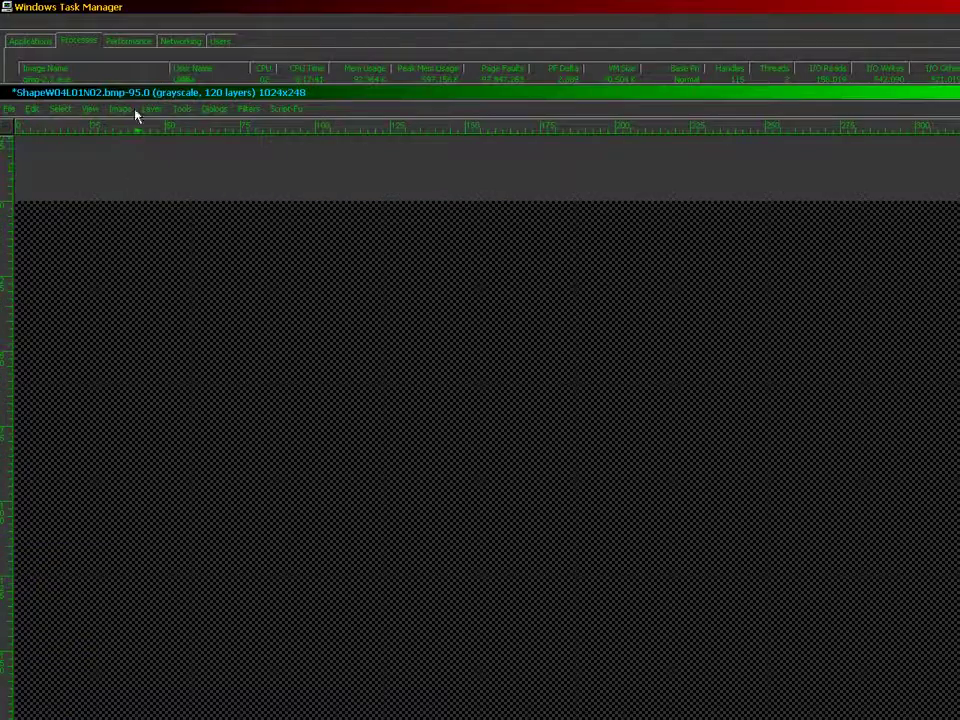
click(116, 113)
click(130, 240)
Save the cropped hill as ShapeW04L01N01.bmp in the Lighting shapes folder and undo the crop
click(9, 108)
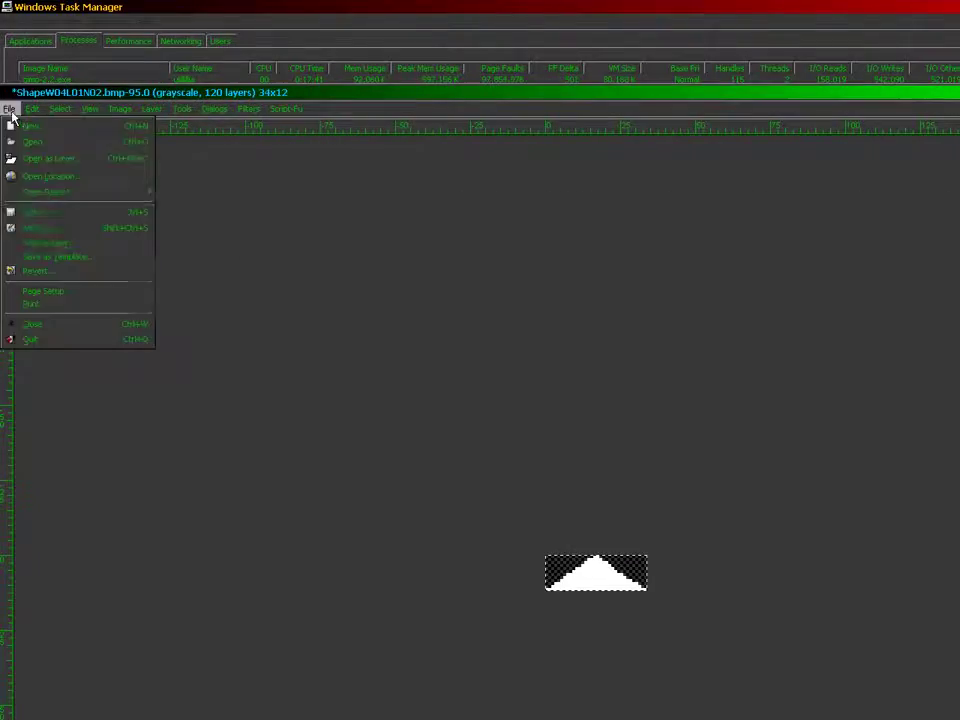
click(40, 228)
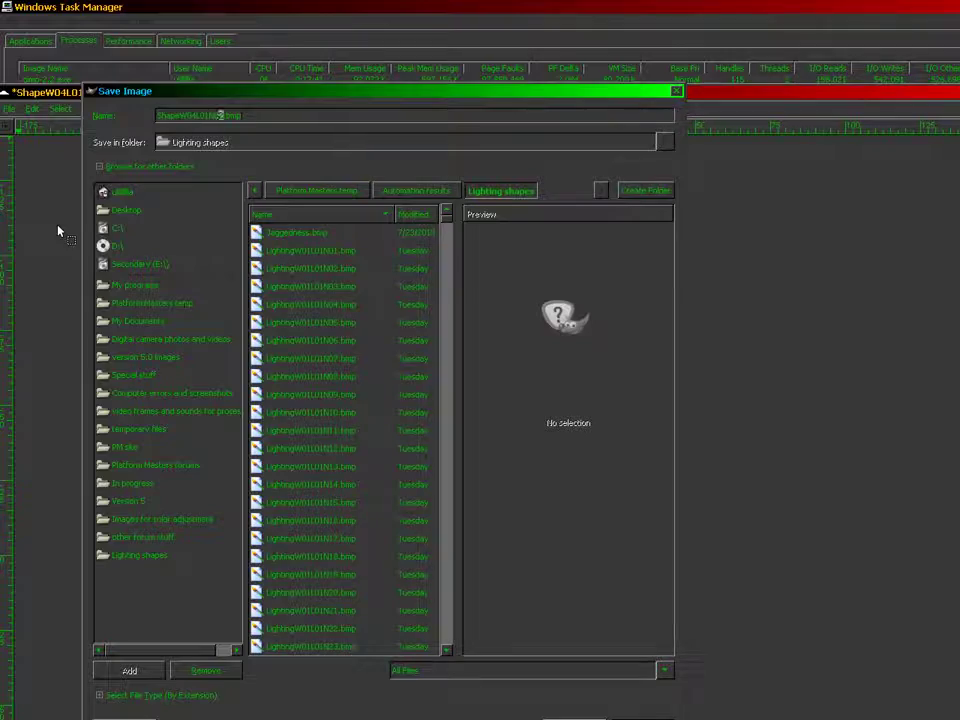
key(Return)
key(Return)
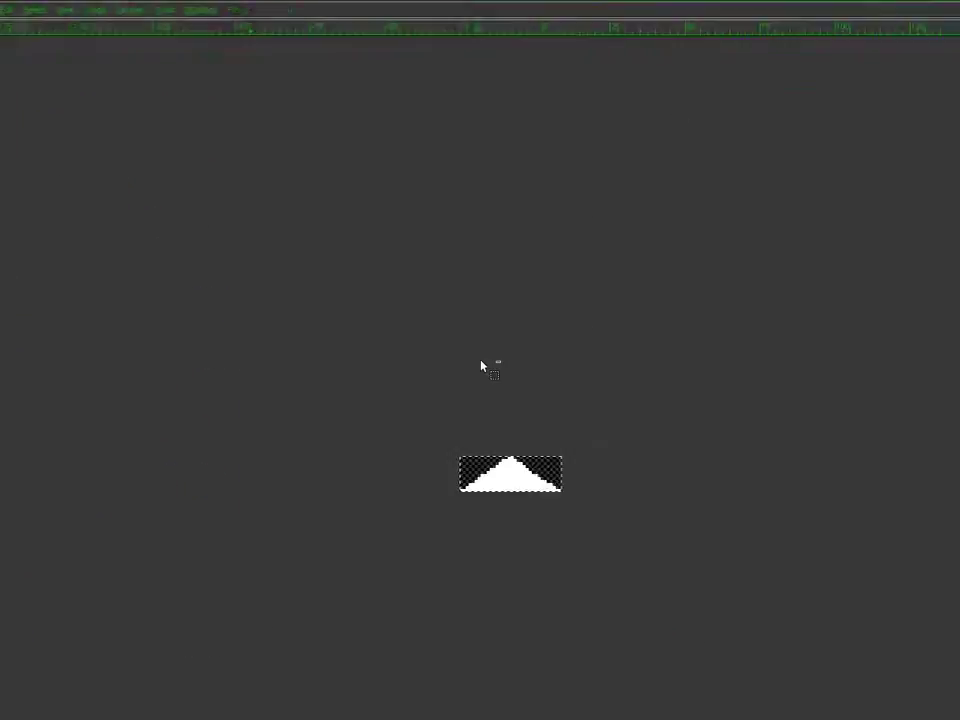
key(ctrl+z)
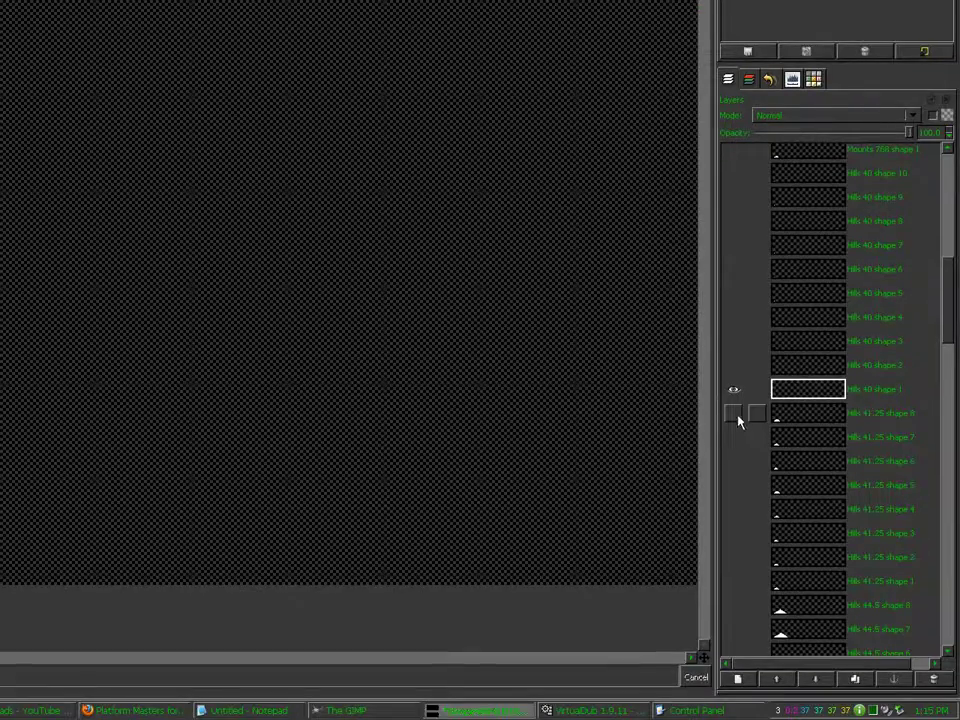
Show and select only the Hills 41.25 shape 8 layer and crop the image to its 122×40 px hill
click(735, 415)
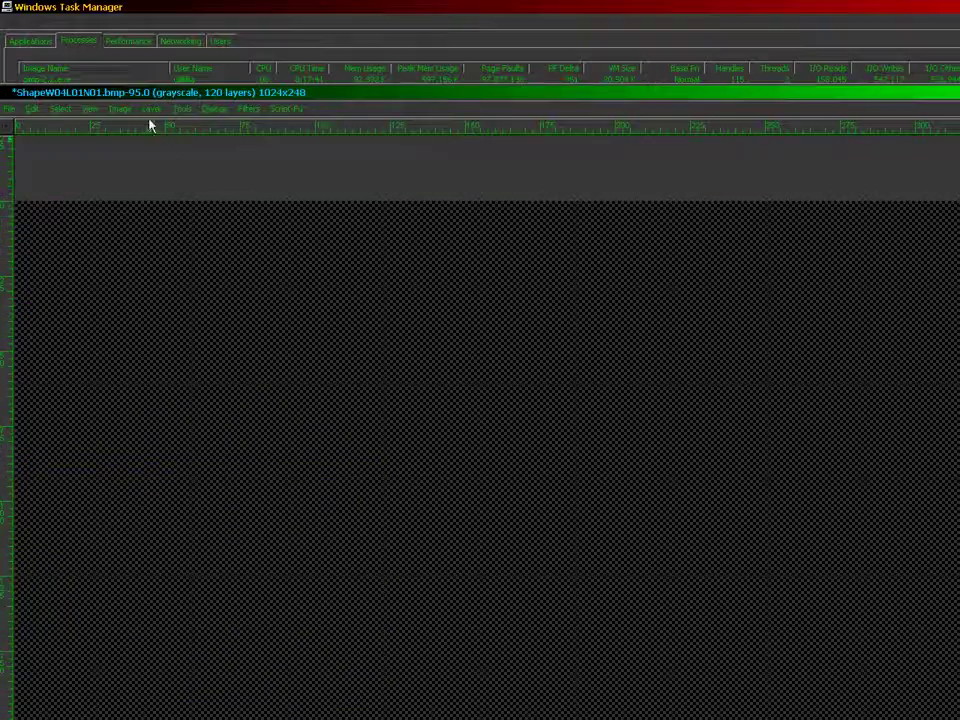
click(120, 109)
click(135, 241)
Save the cropped hill as ShapeW04L02N08.bmp in the Lighting shapes folder and undo the crop
click(9, 108)
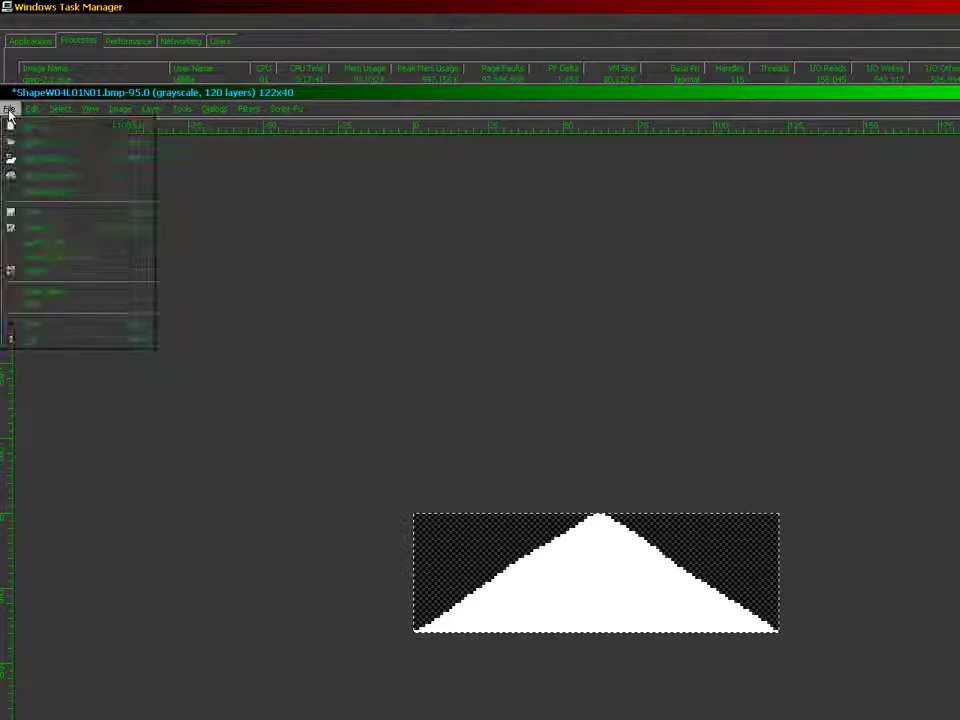
click(54, 228)
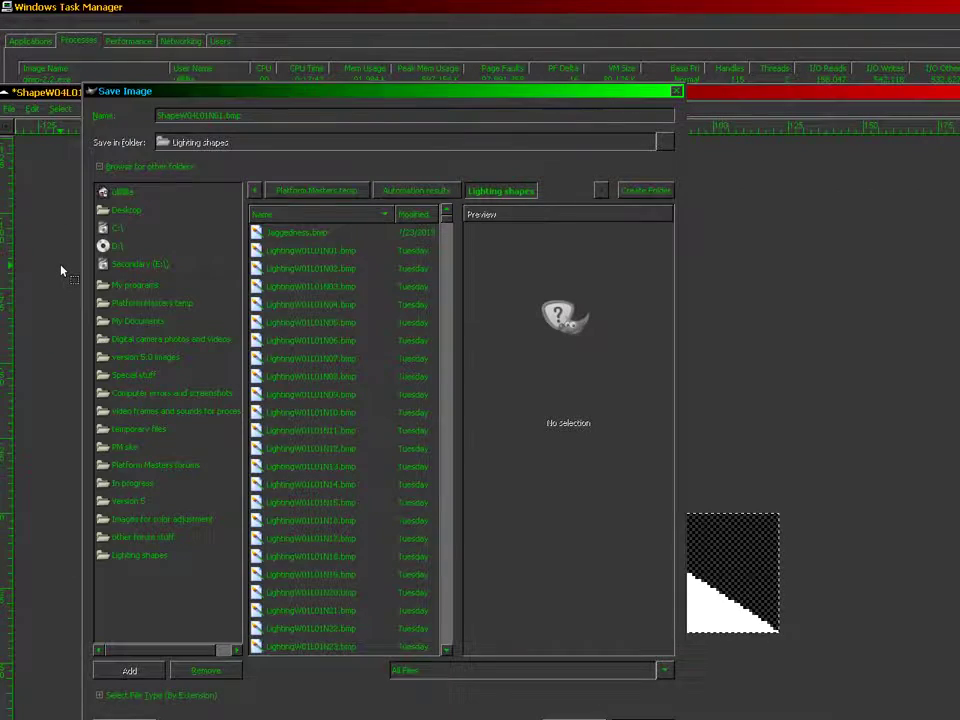
key(BackSpace)
text(2)
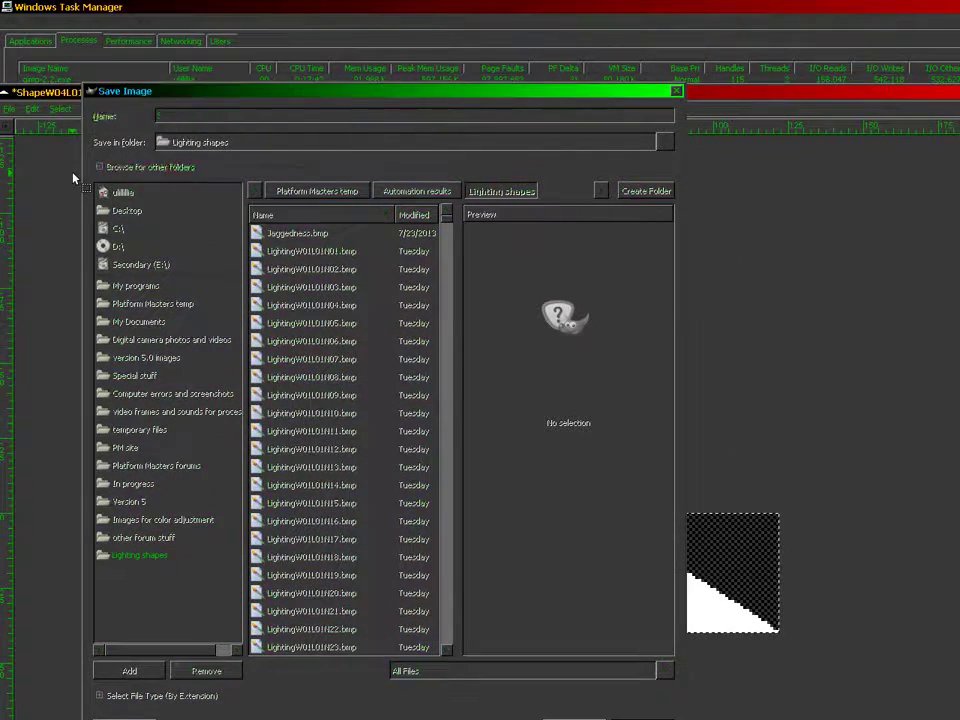
key(Return)
key(Return)
key(ctrl+z)
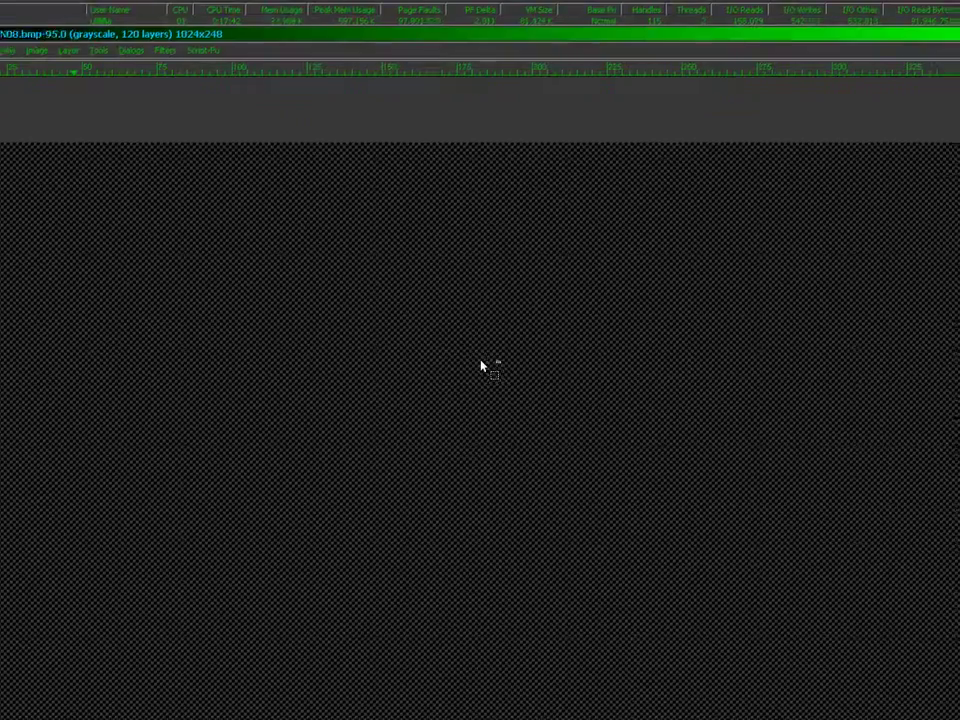
Show and select only the Hills 41.25 shape 7 layer and crop the image to its 108×34 px hill
click(729, 445)
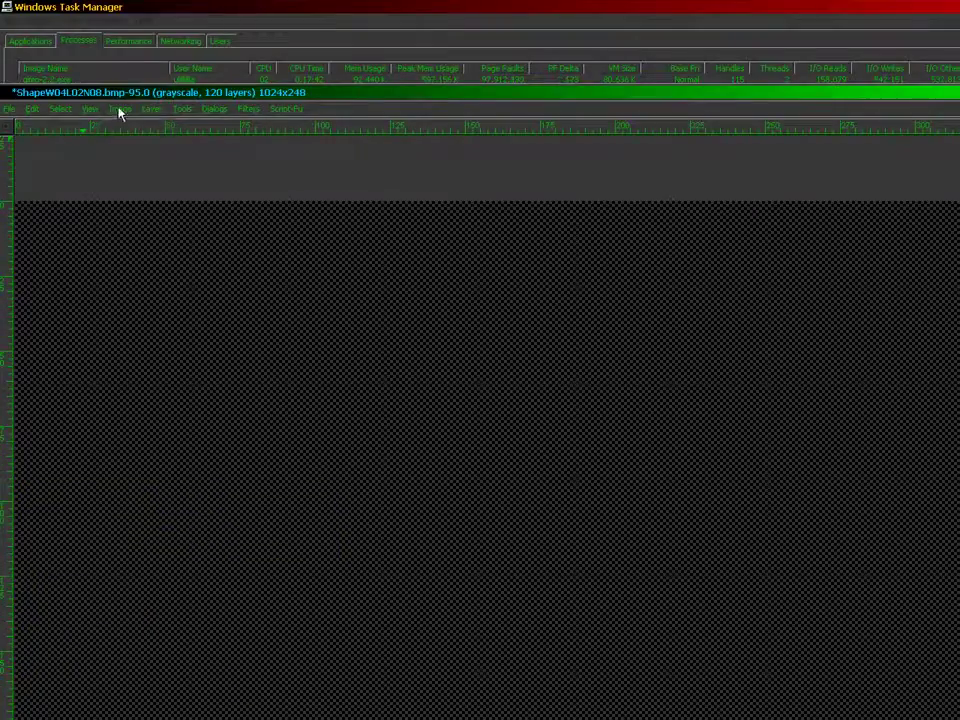
click(118, 108)
click(135, 236)
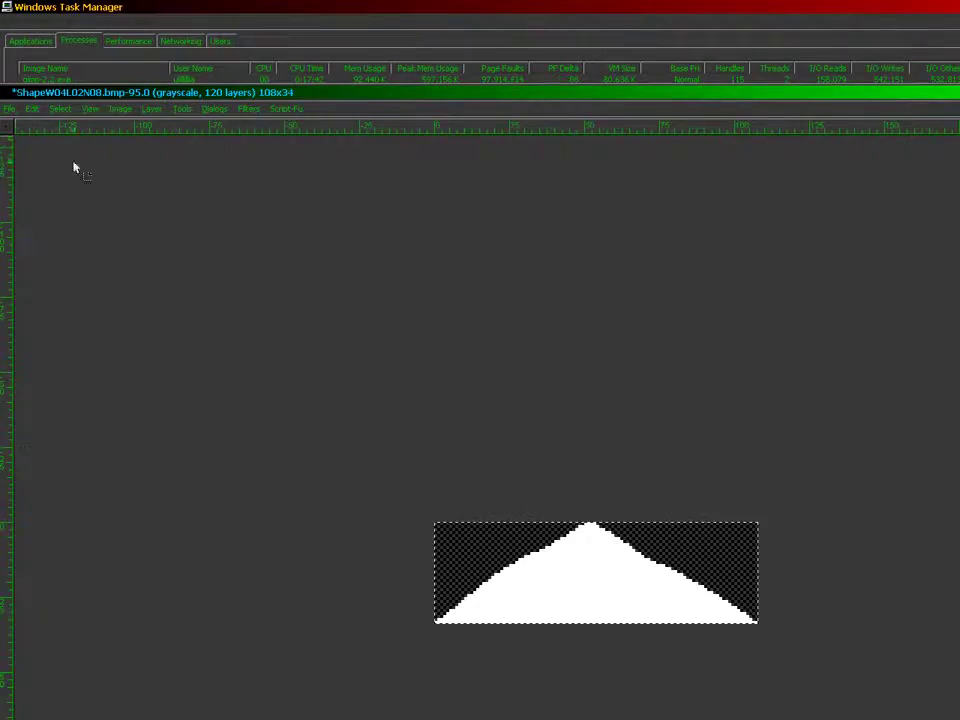
Save the cropped hill as ShapeW04L02N07.bmp in the Lighting shapes folder and undo the crop
click(9, 108)
click(47, 227)
key(End)
key(Left)
key(Left)
key(Left)
key(Left)
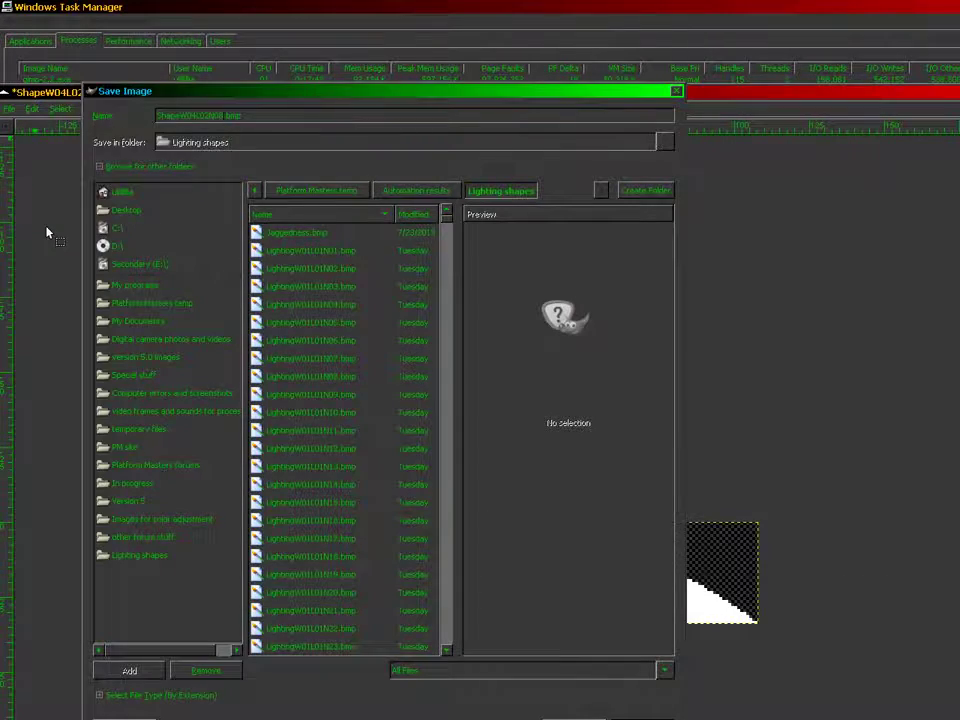
key(Return)
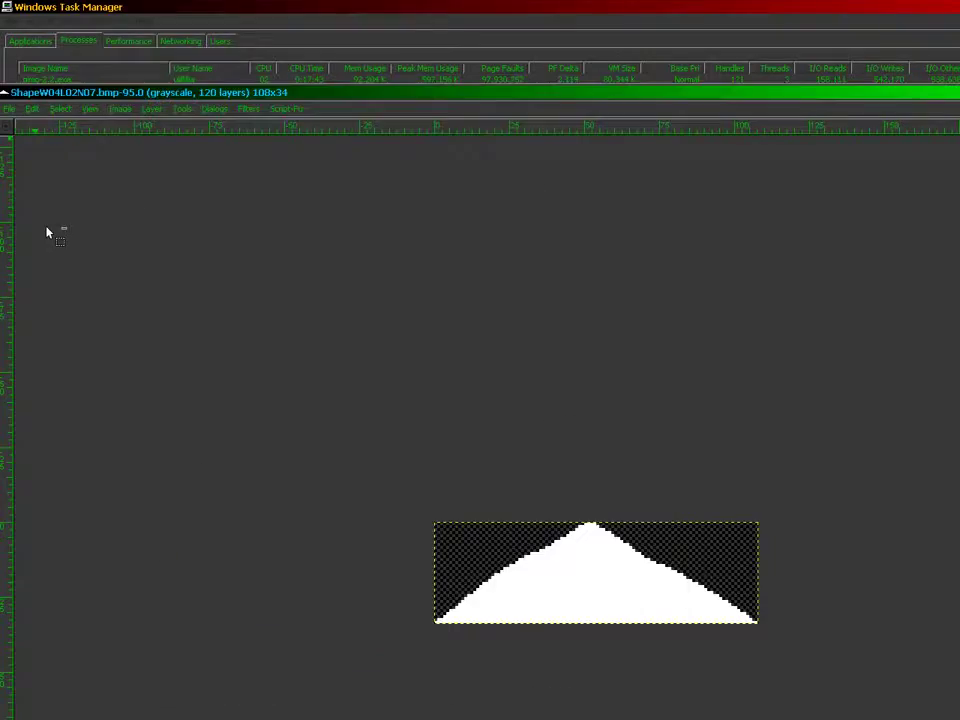
key(ctrl+z)
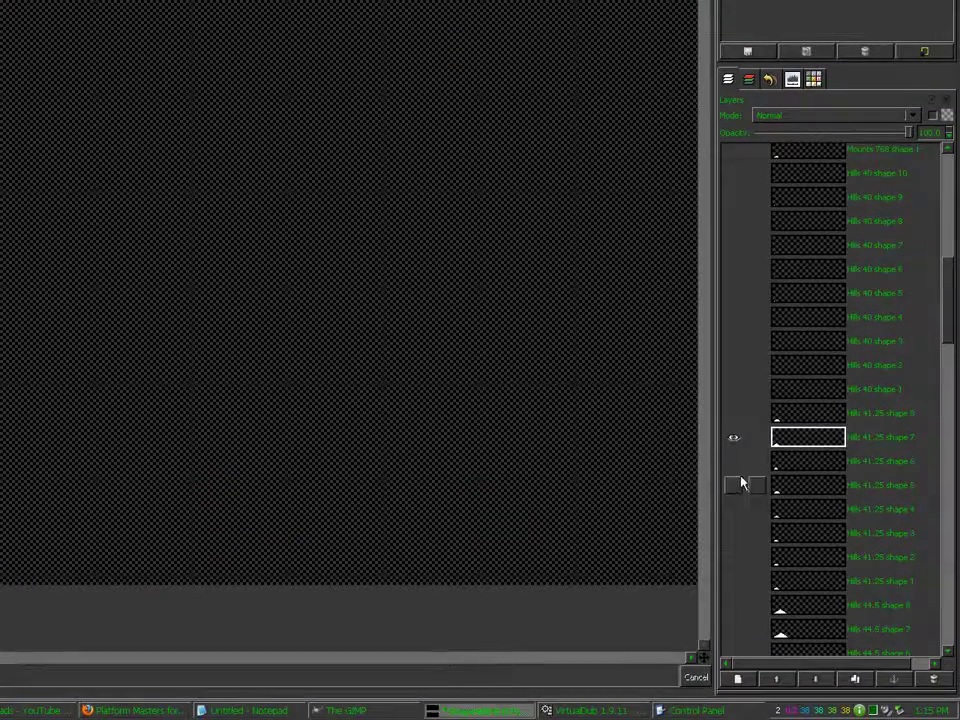
Show and select only the Hills 41.25 shape 6 layer and crop the image to its 87×31 px hill
click(785, 445)
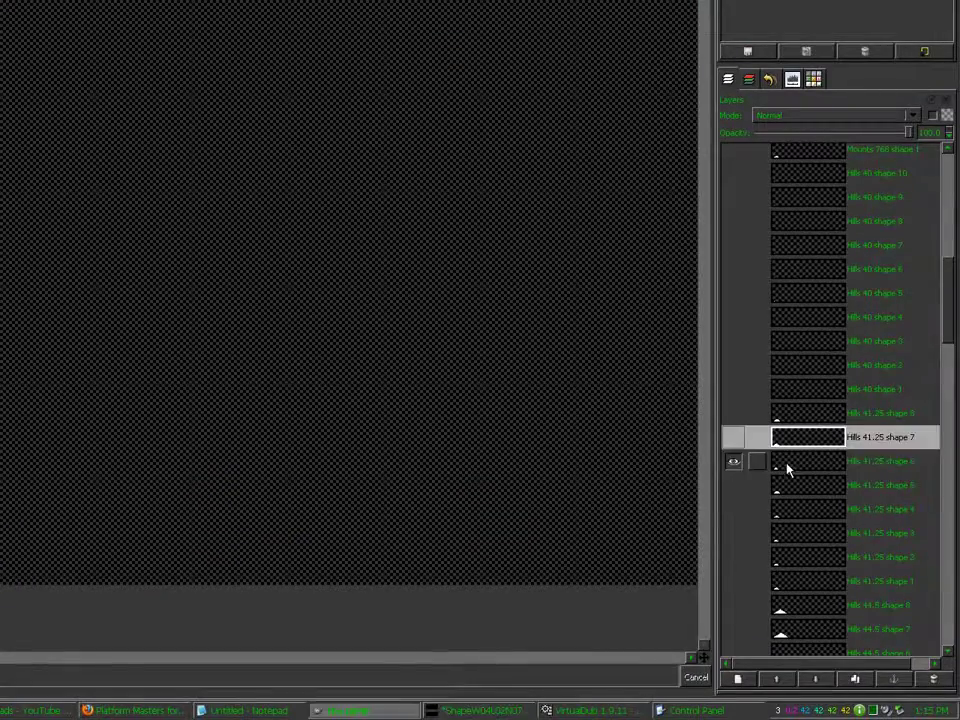
key(Tab)
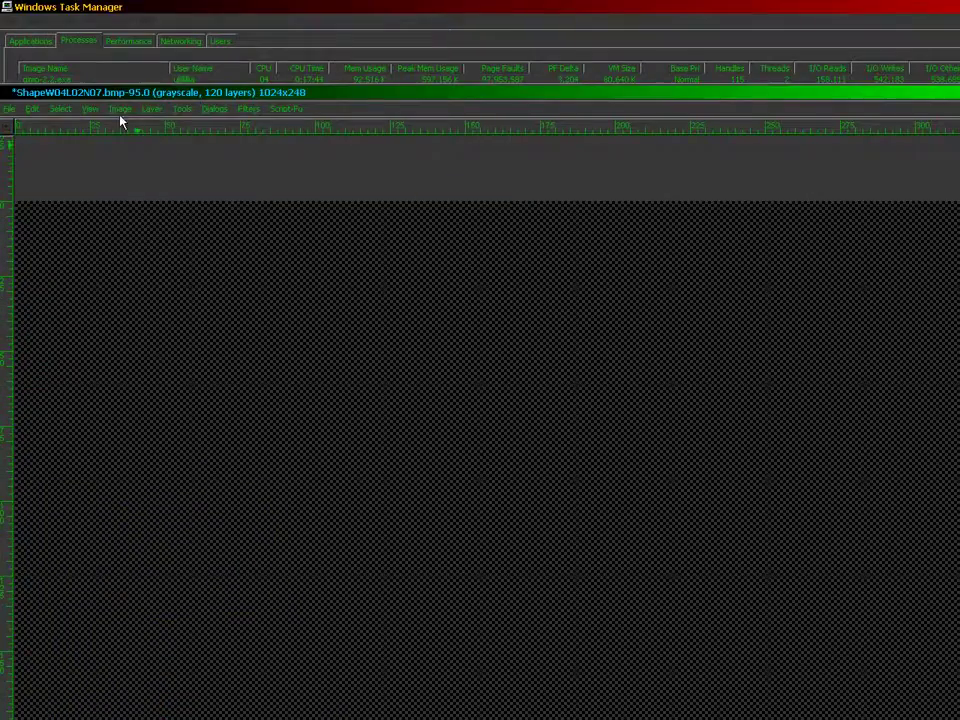
click(120, 108)
click(126, 190)
Save the cropped hill as ShapeW04L02N06.bmp in the Lighting shapes folder and undo the crop
click(8, 108)
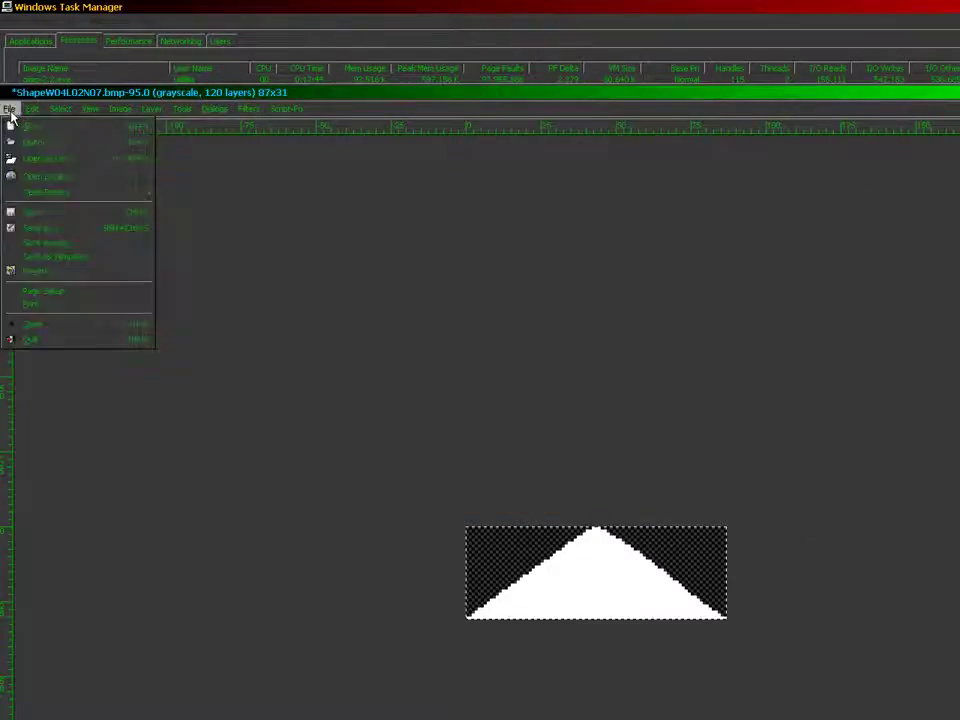
click(56, 242)
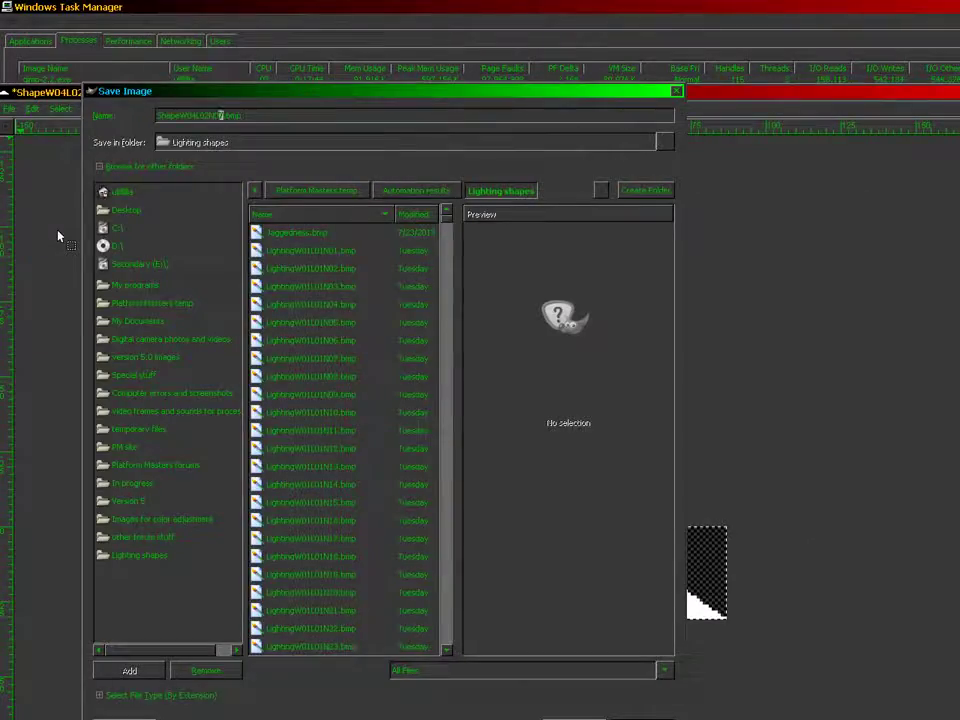
key(Return)
key(Return)
key(Return)
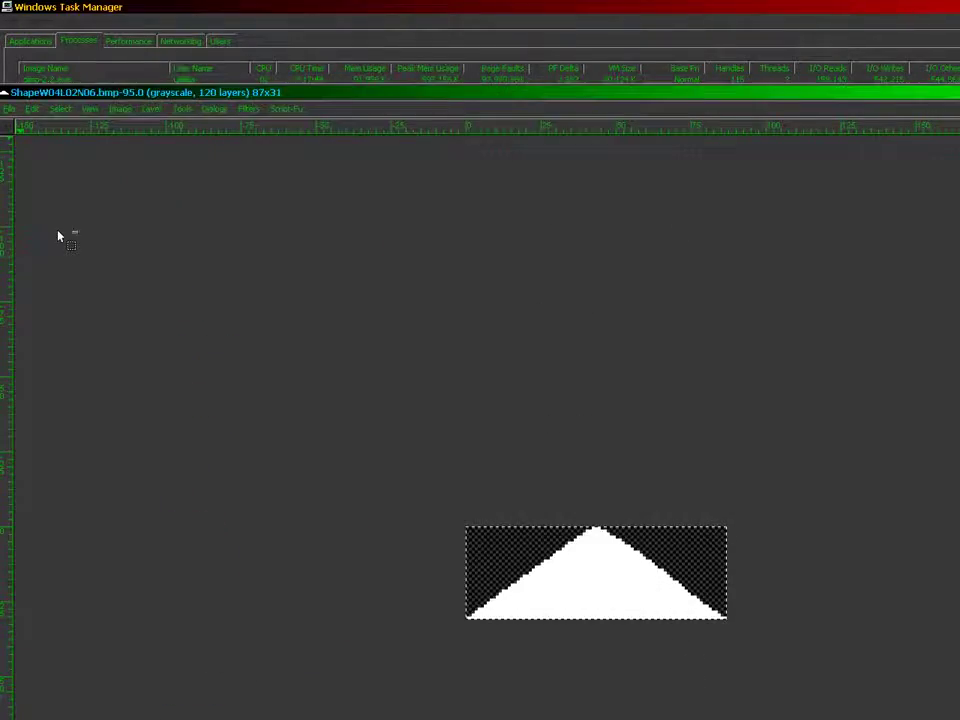
key(ctrl+z)
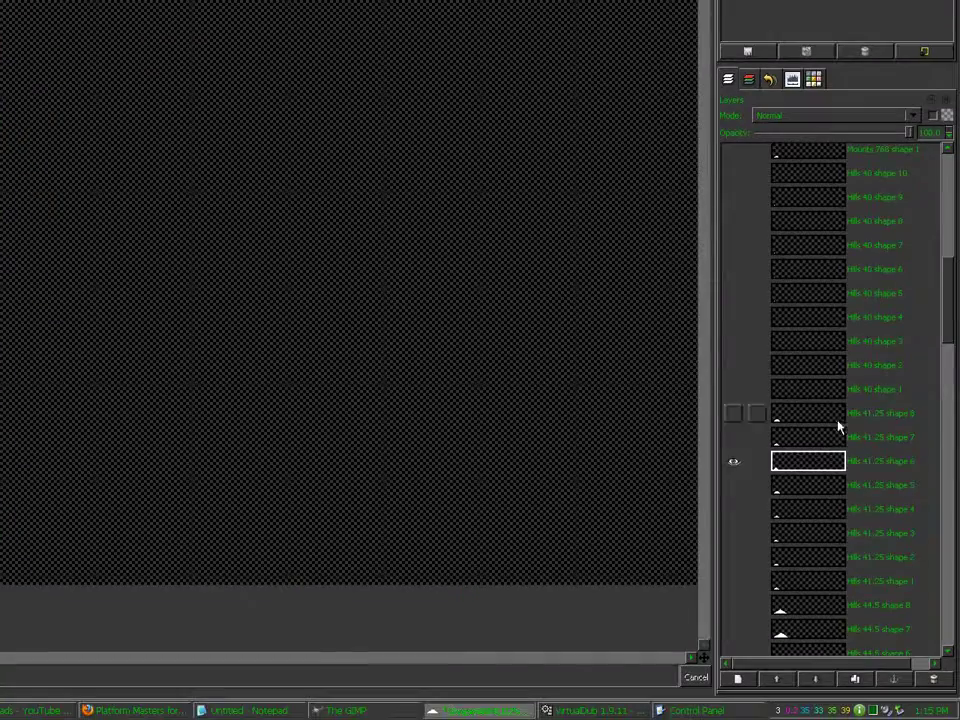
Save the cropped Mounts 1408 shape 6 mountain as ShapeW04L18N06.bmp in the Lighting shapes folder
click(9, 103)
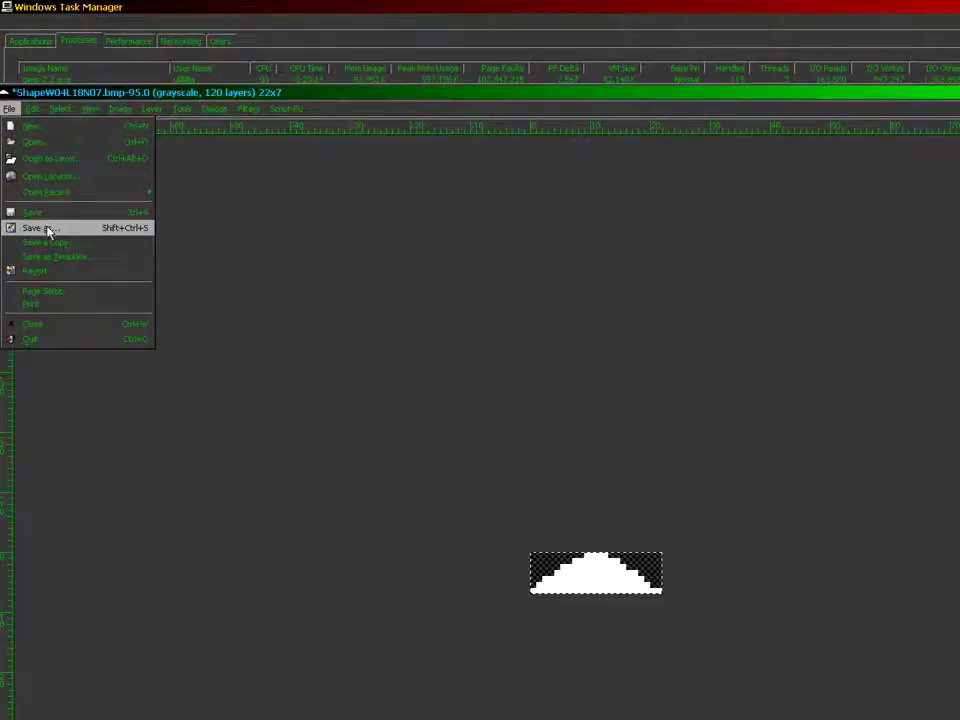
click(47, 227)
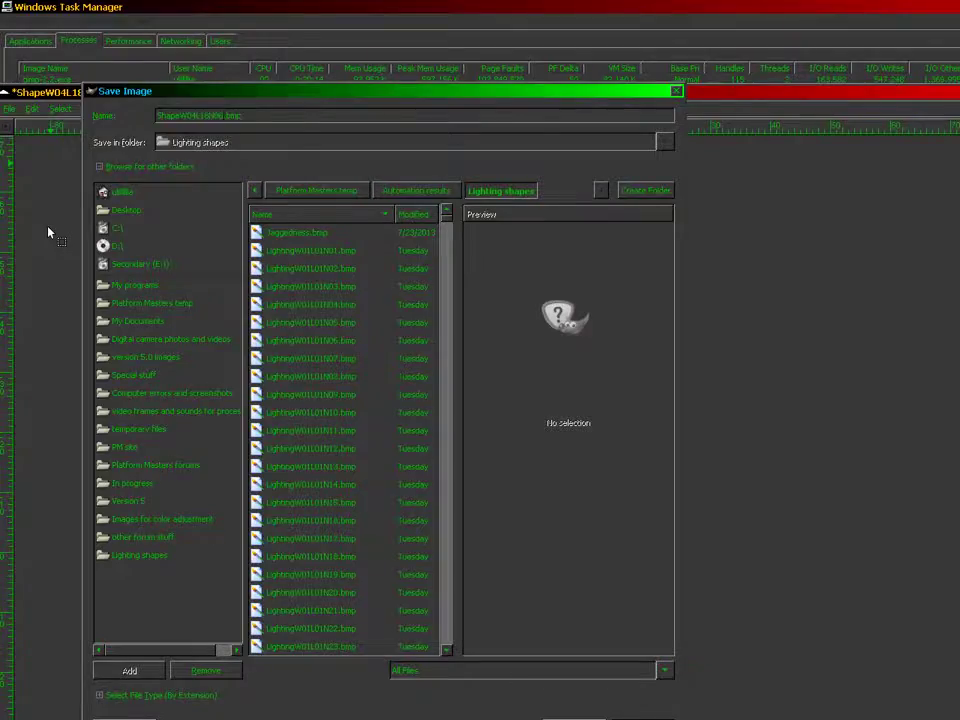
key(Return)
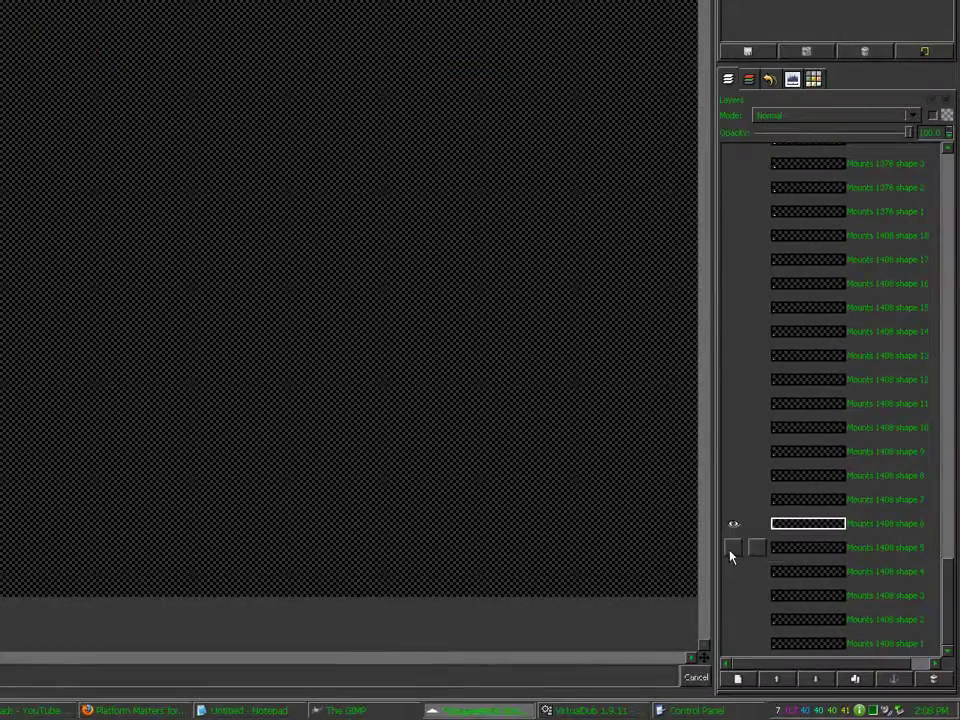
Crop the image to the 23×8 px Mounts 1408 shape 5 mountain and save it as ShapeW04L18N05.bmp in the Lighting shapes folder
click(731, 550)
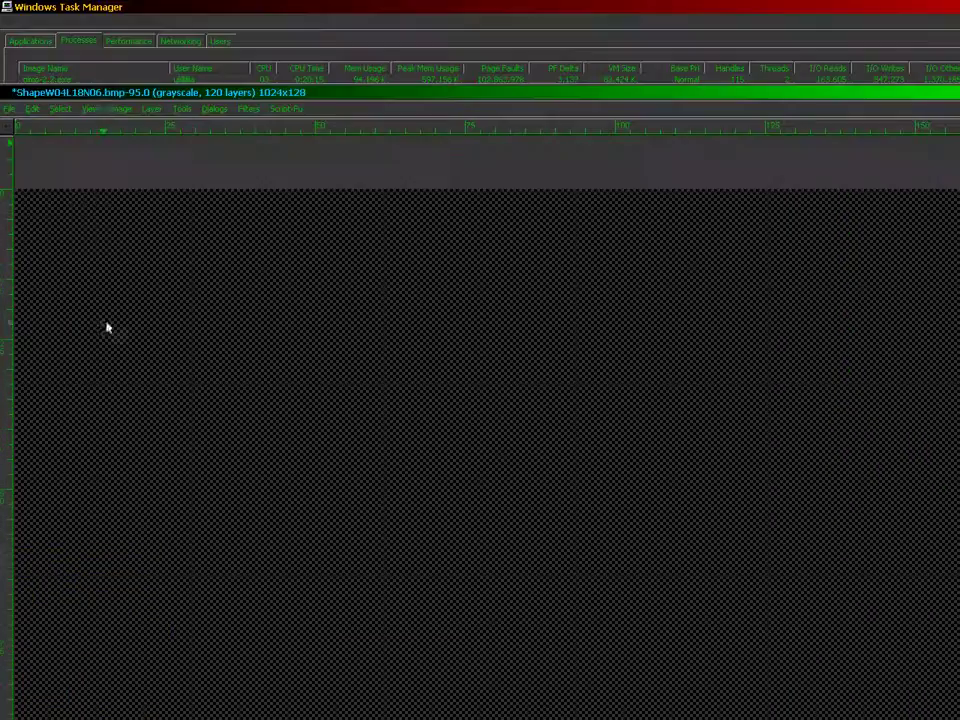
click(113, 110)
click(130, 240)
click(9, 108)
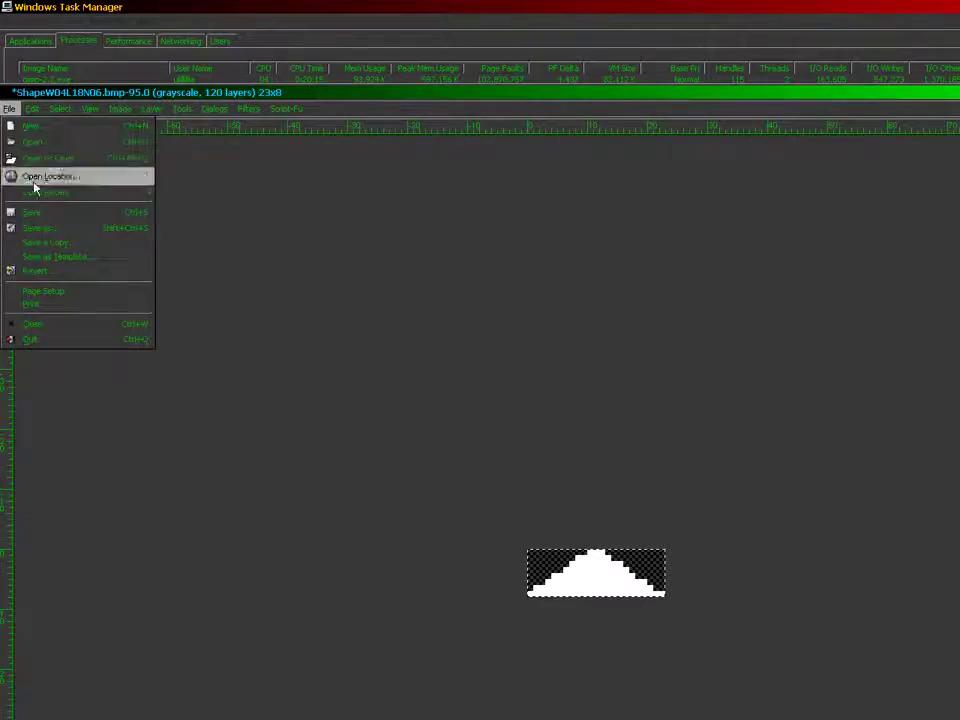
click(40, 228)
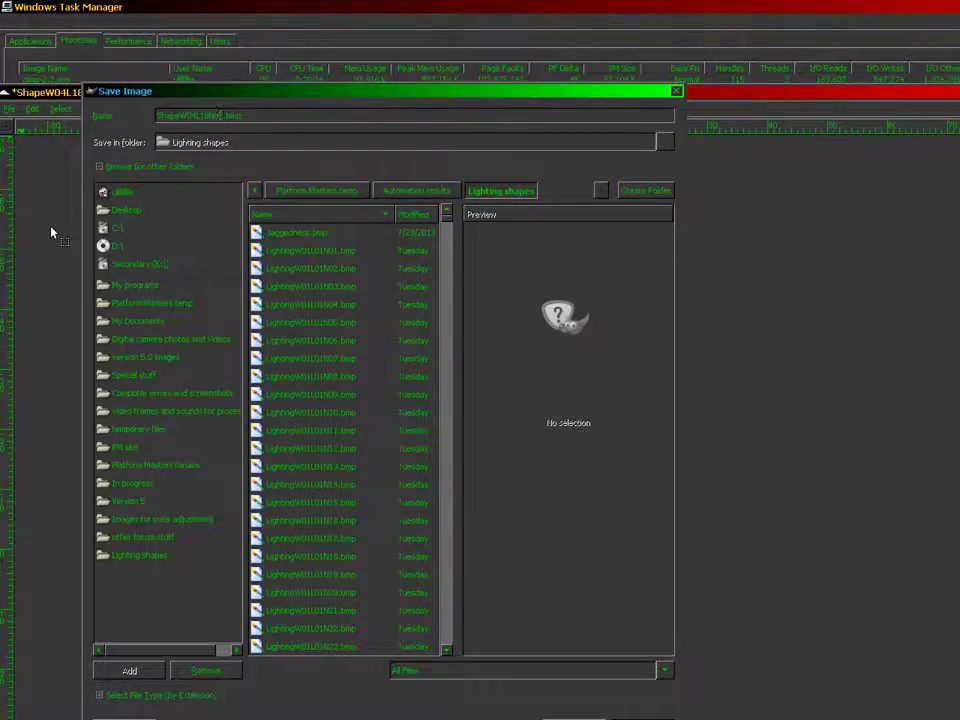
key(Return)
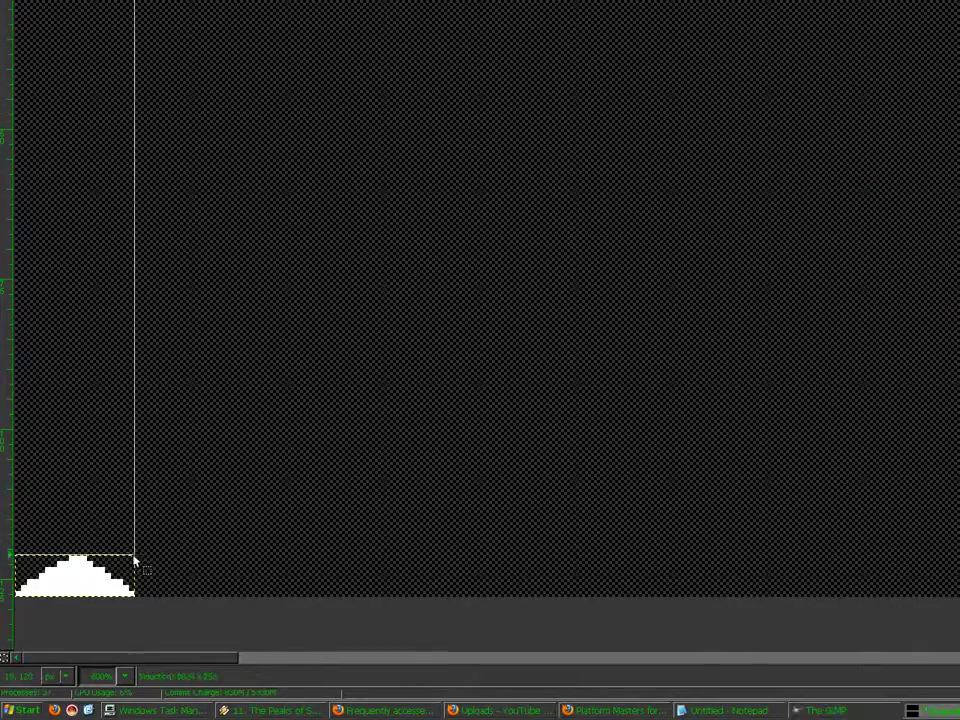
Fit a 20×7 px selection around the Mounts 1408 shape 4 mountain and crop the image to it
drag(134, 556, 132, 562)
click(120, 109)
click(128, 241)
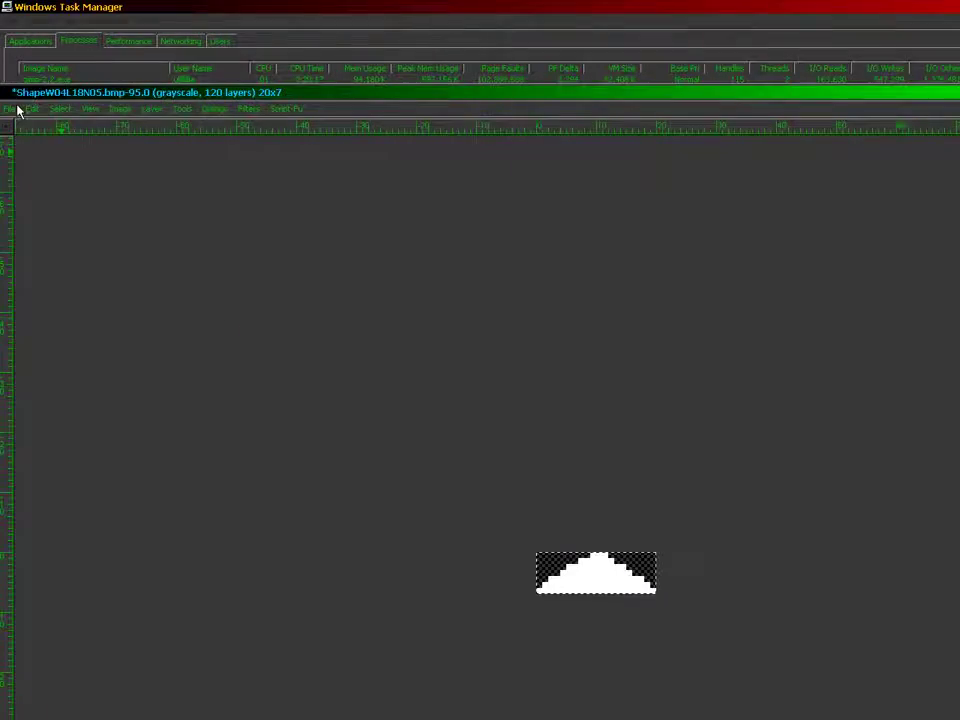
Save the cropped mountain in the Lighting shapes folder with the file number matching Mounts 1408 shape 4, and undo the crop
click(12, 108)
click(45, 176)
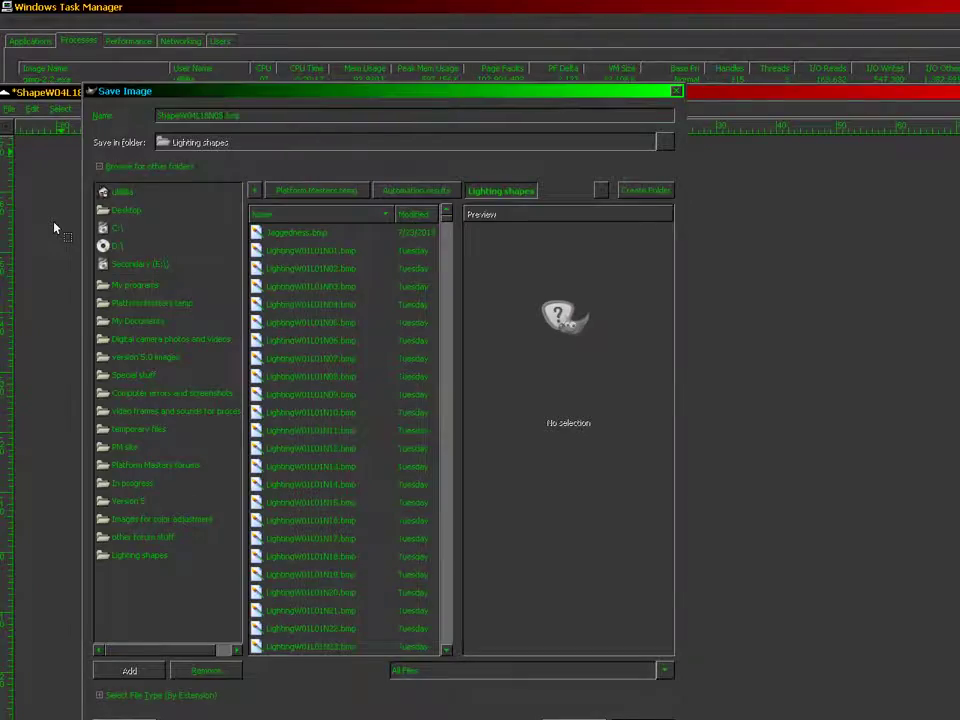
key(Return)
key(Return)
key(Return)
key(ctrl+z)
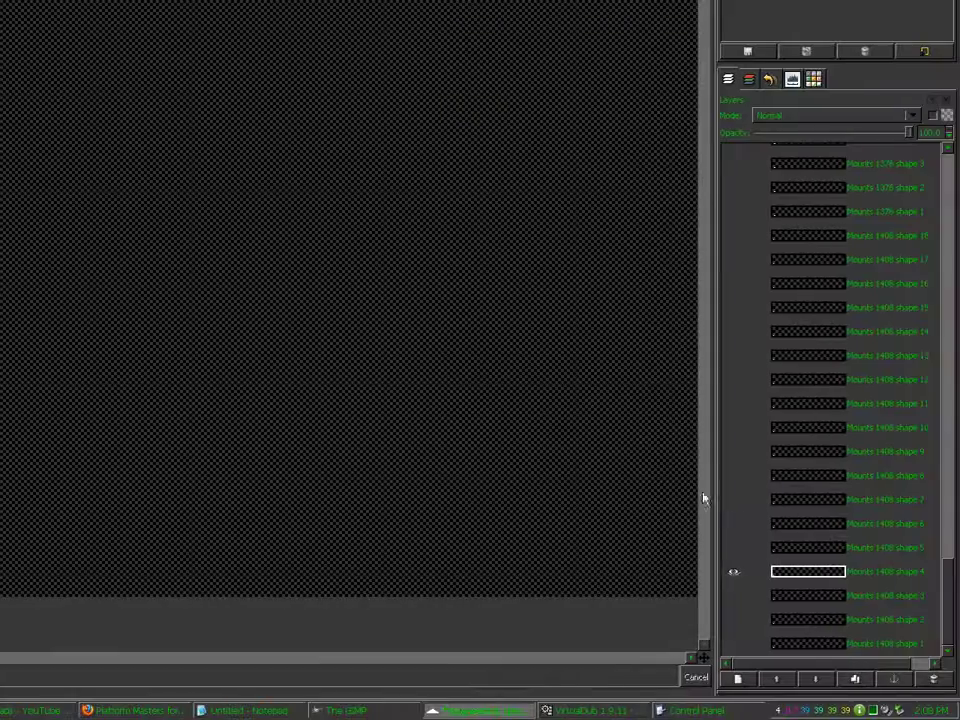
Crop the image to the 21×7 px Mounts 1408 shape 3 mountain and save it as ShapeW04L18N03.bmp in the Lighting shapes folder
click(730, 600)
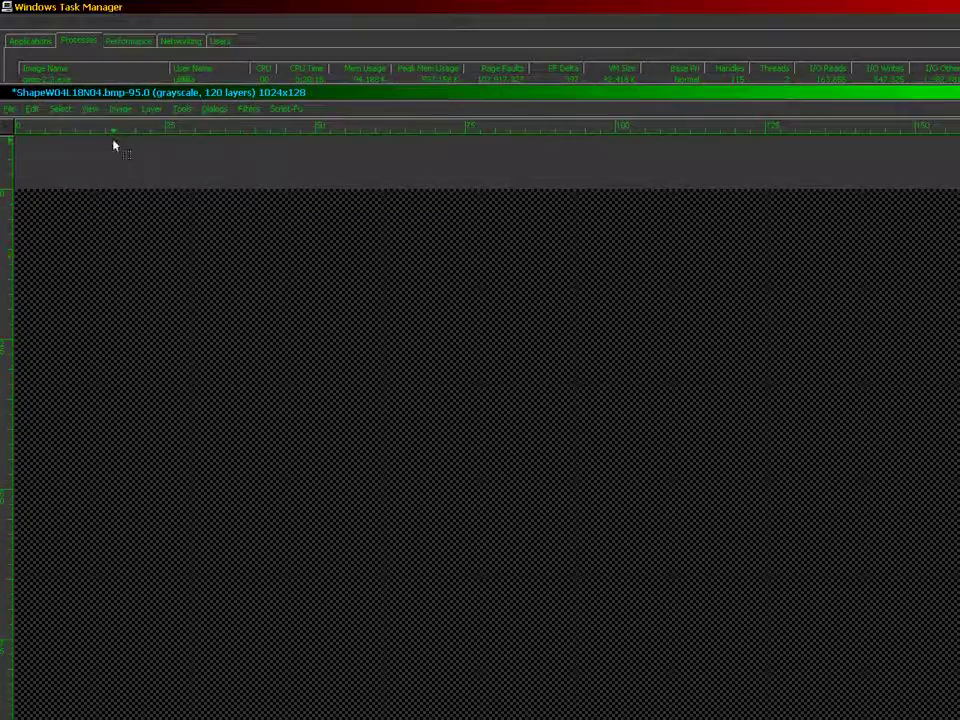
click(118, 107)
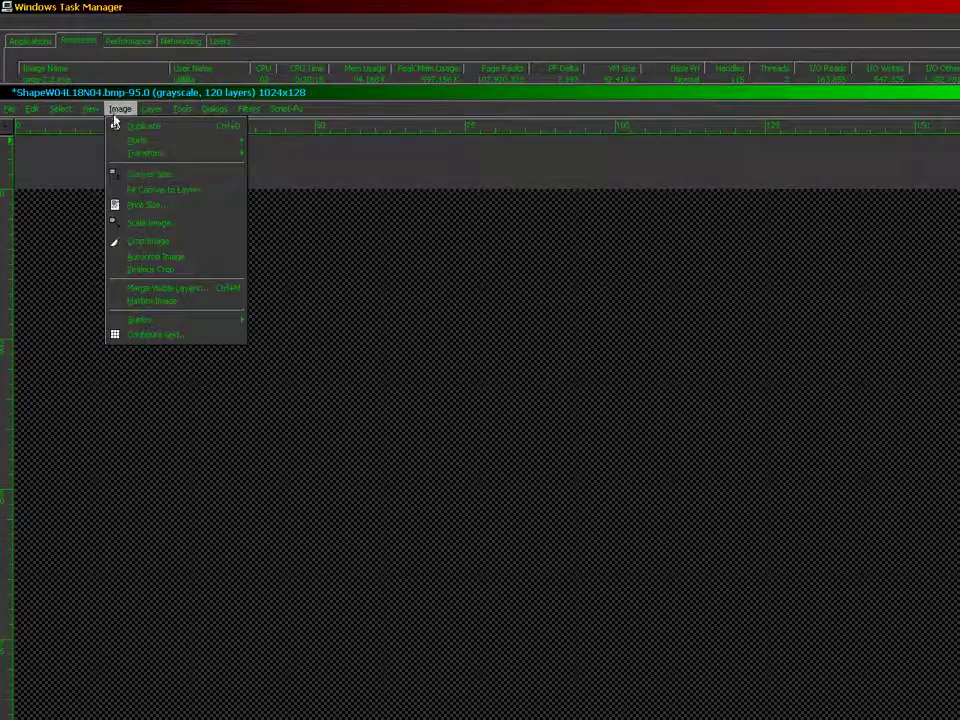
click(144, 240)
click(8, 109)
click(71, 230)
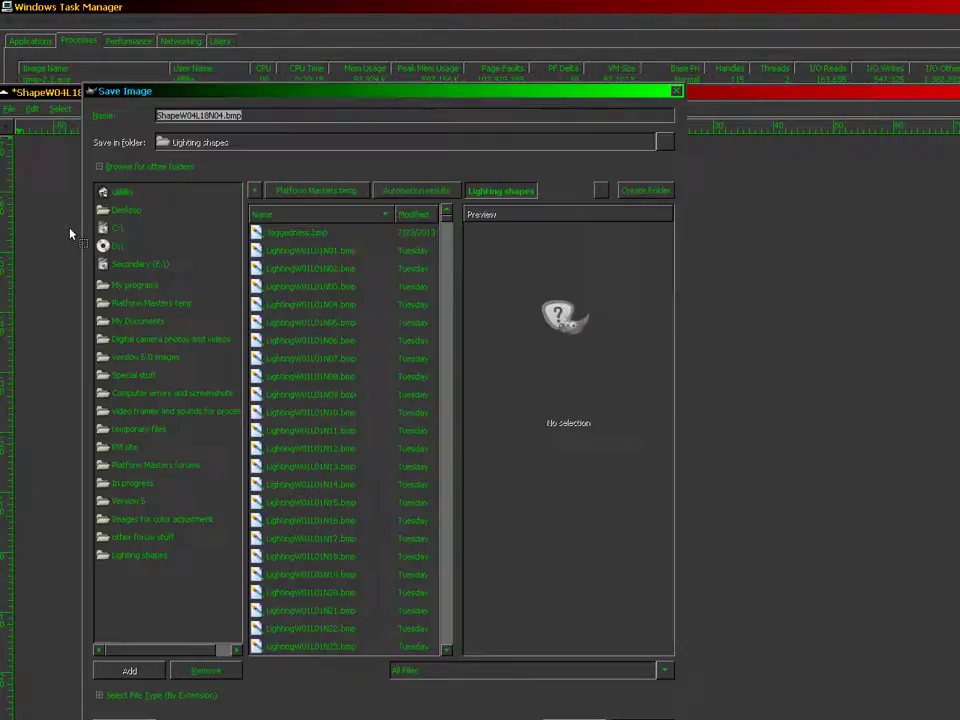
key(Return)
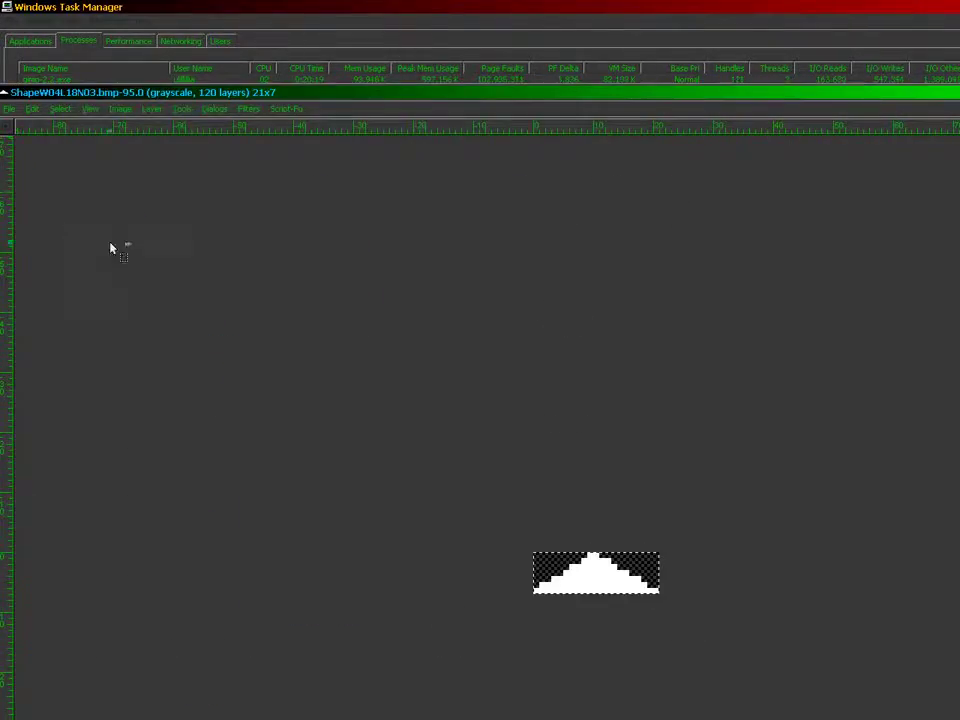
Crop the image to the 21×7 px Mounts 1408 shape 2 mountain and save it as ShapeW04L18N02.bmp in the Lighting shapes folder
click(730, 620)
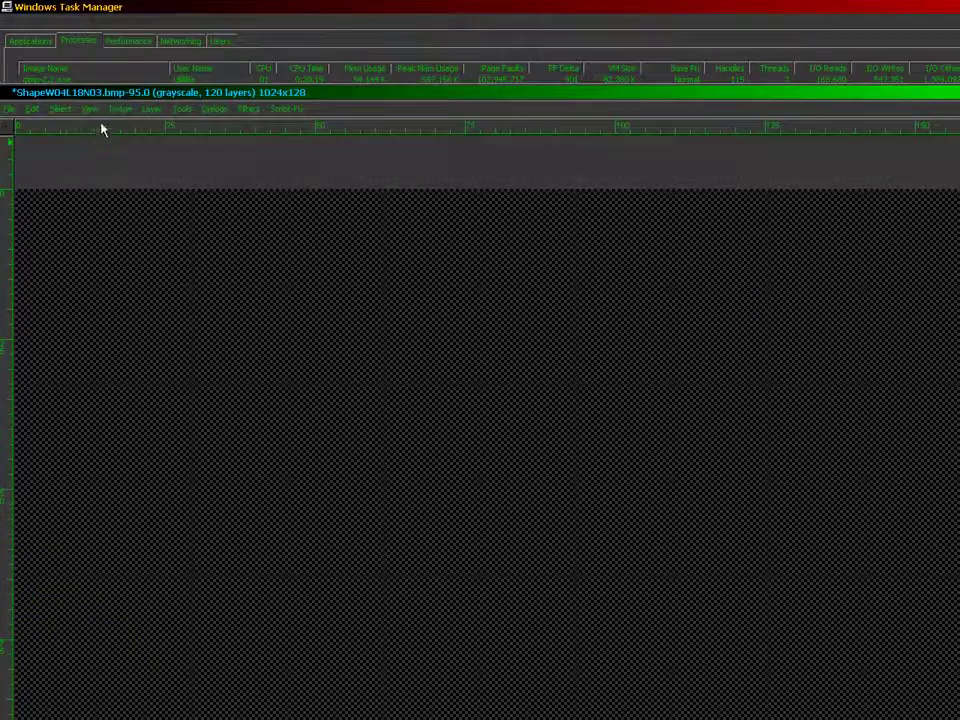
click(120, 108)
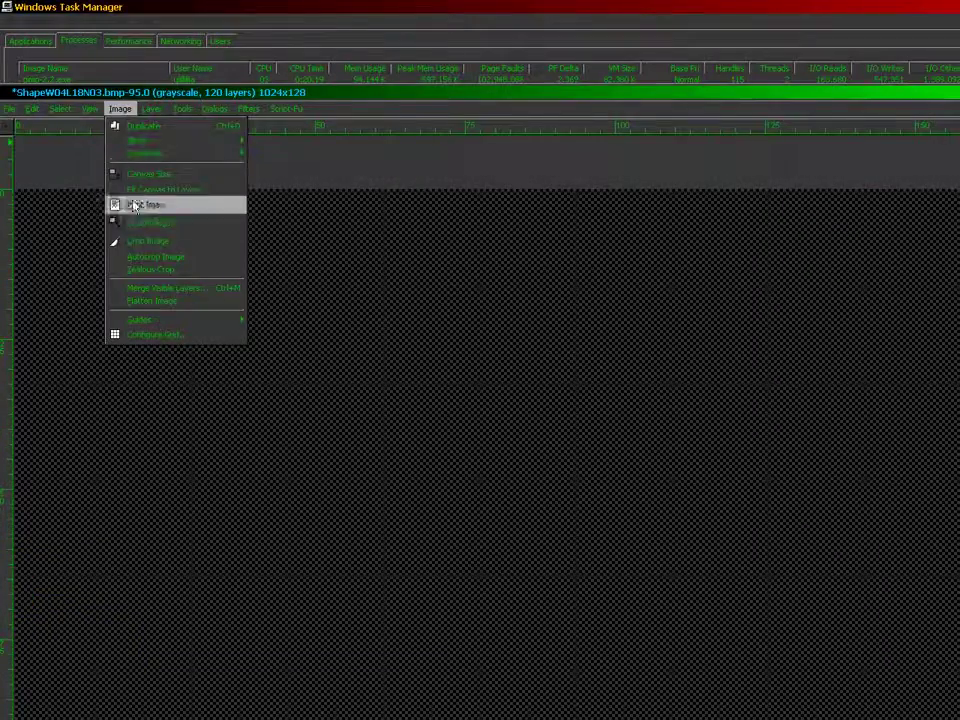
key(Escape)
click(9, 108)
click(56, 214)
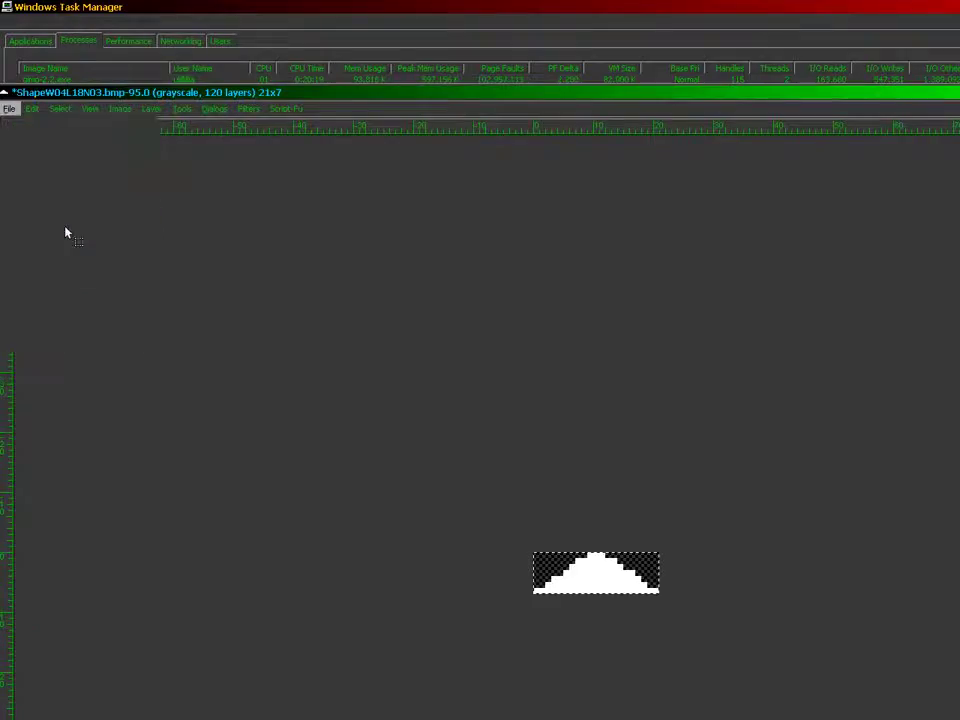
key(Escape)
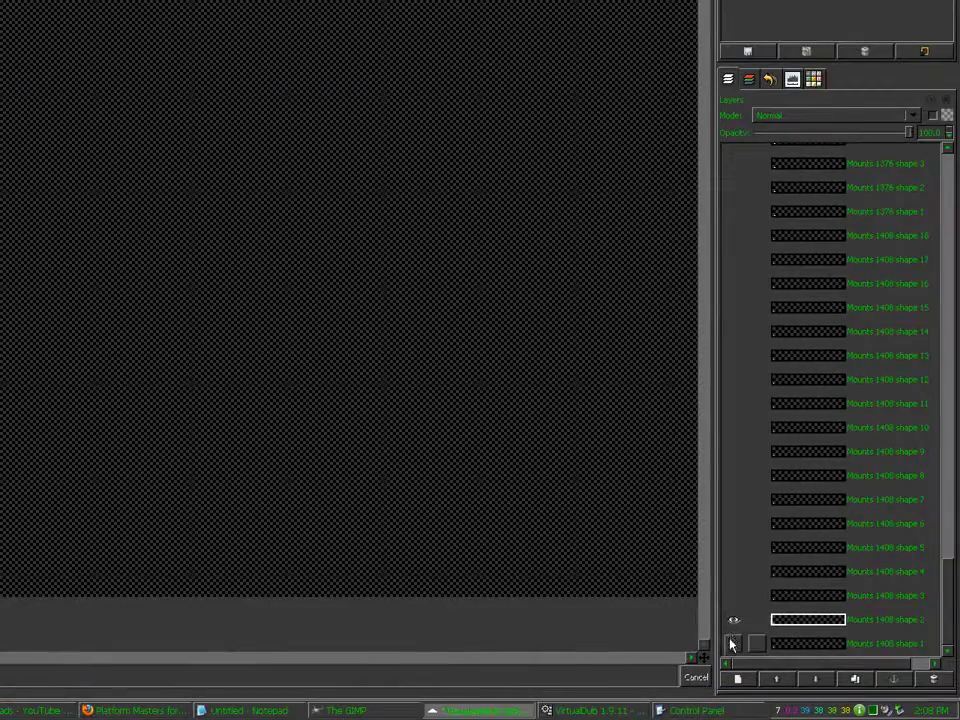
Show only the Mounts 1408 shape 1 layer and crop the image to a 22×8 px selection around its mountain
click(732, 644)
click(733, 620)
click(808, 644)
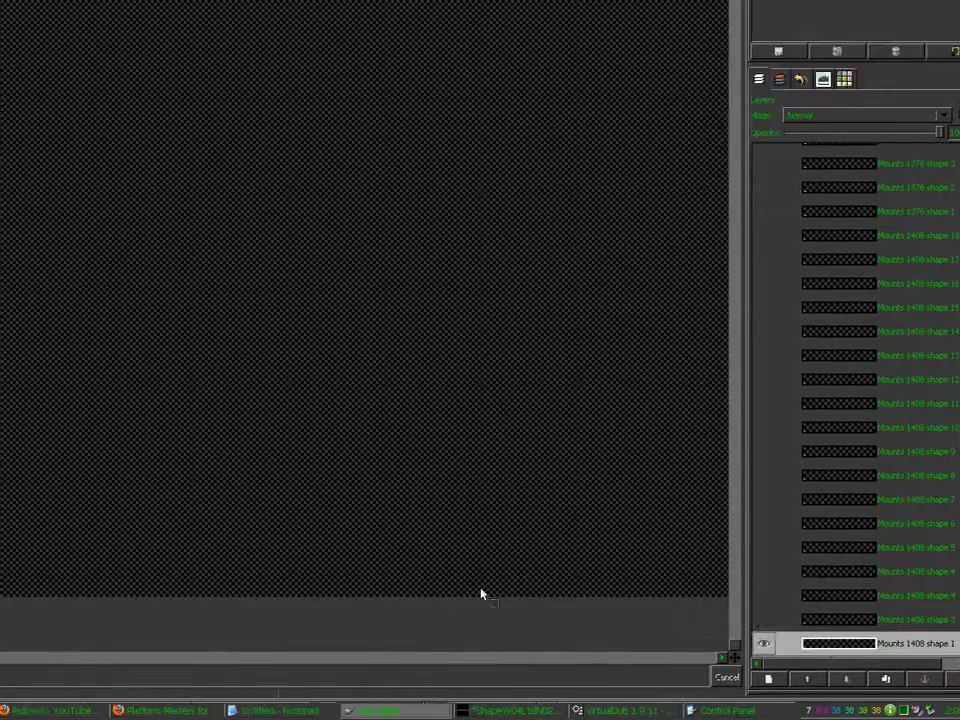
click(146, 552)
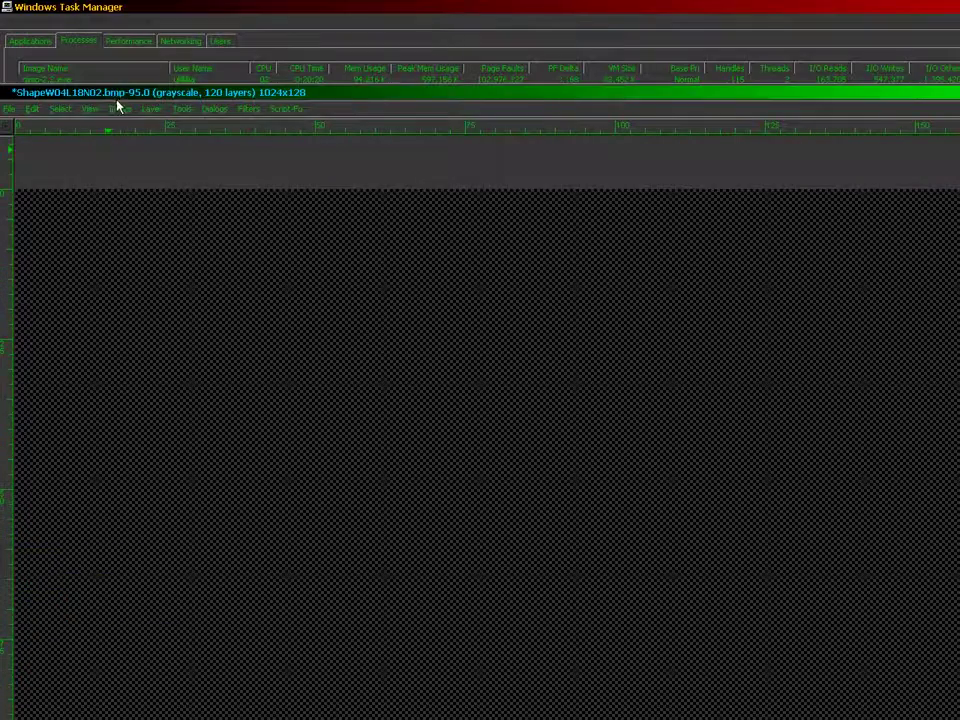
click(120, 108)
click(140, 237)
Save the cropped Mounts 1408 shape 1 mountain as ShapeW04L18N01.bmp in the Lighting shapes folder
click(10, 108)
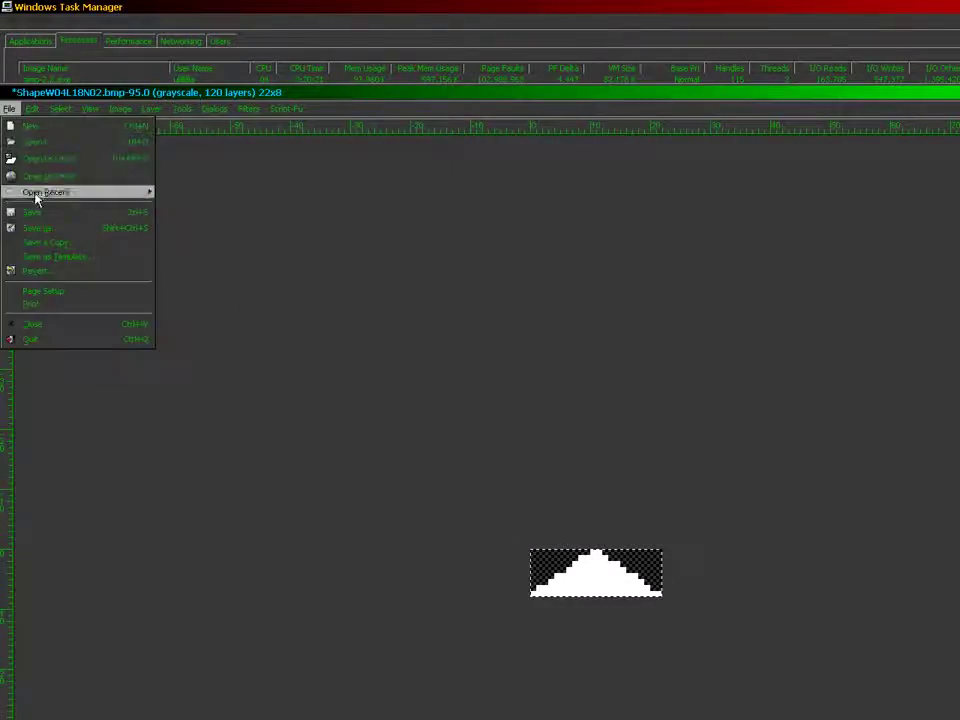
click(49, 228)
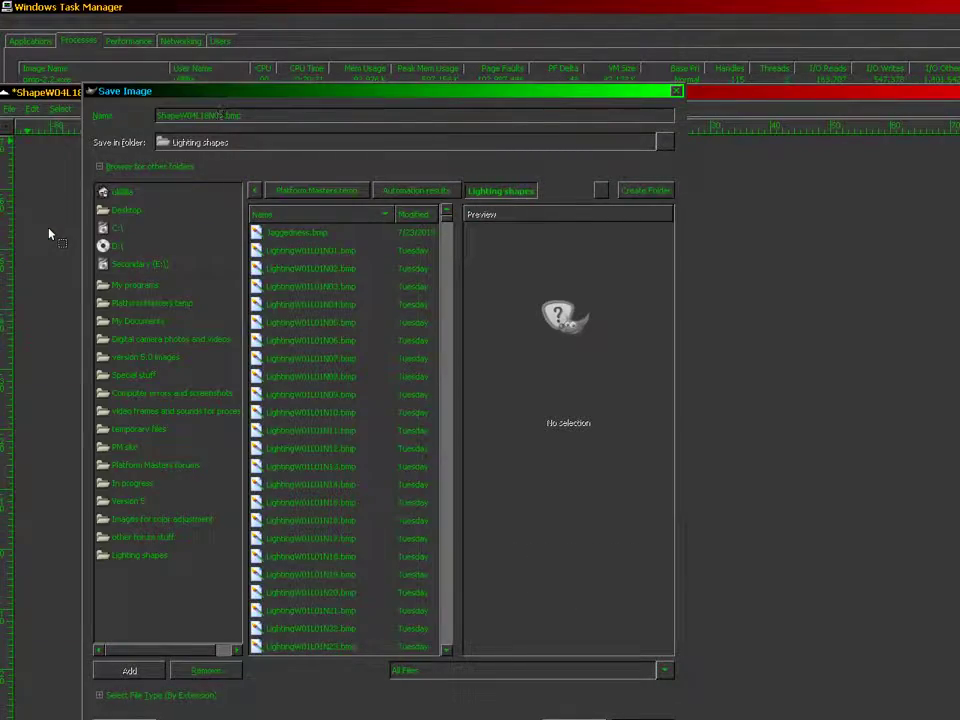
key(Return)
key(Return)
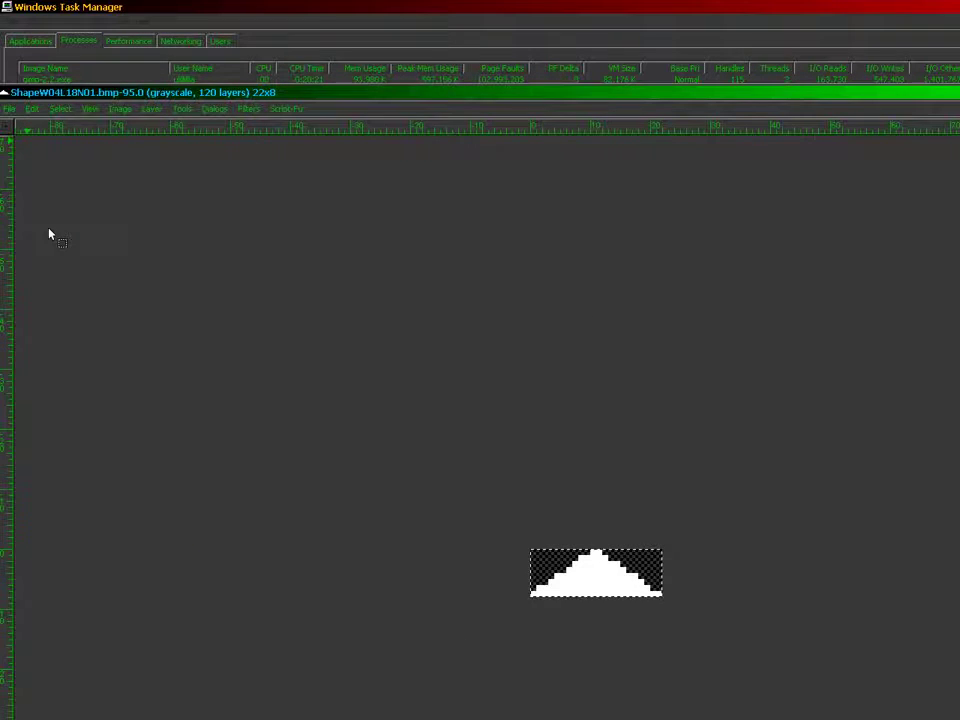